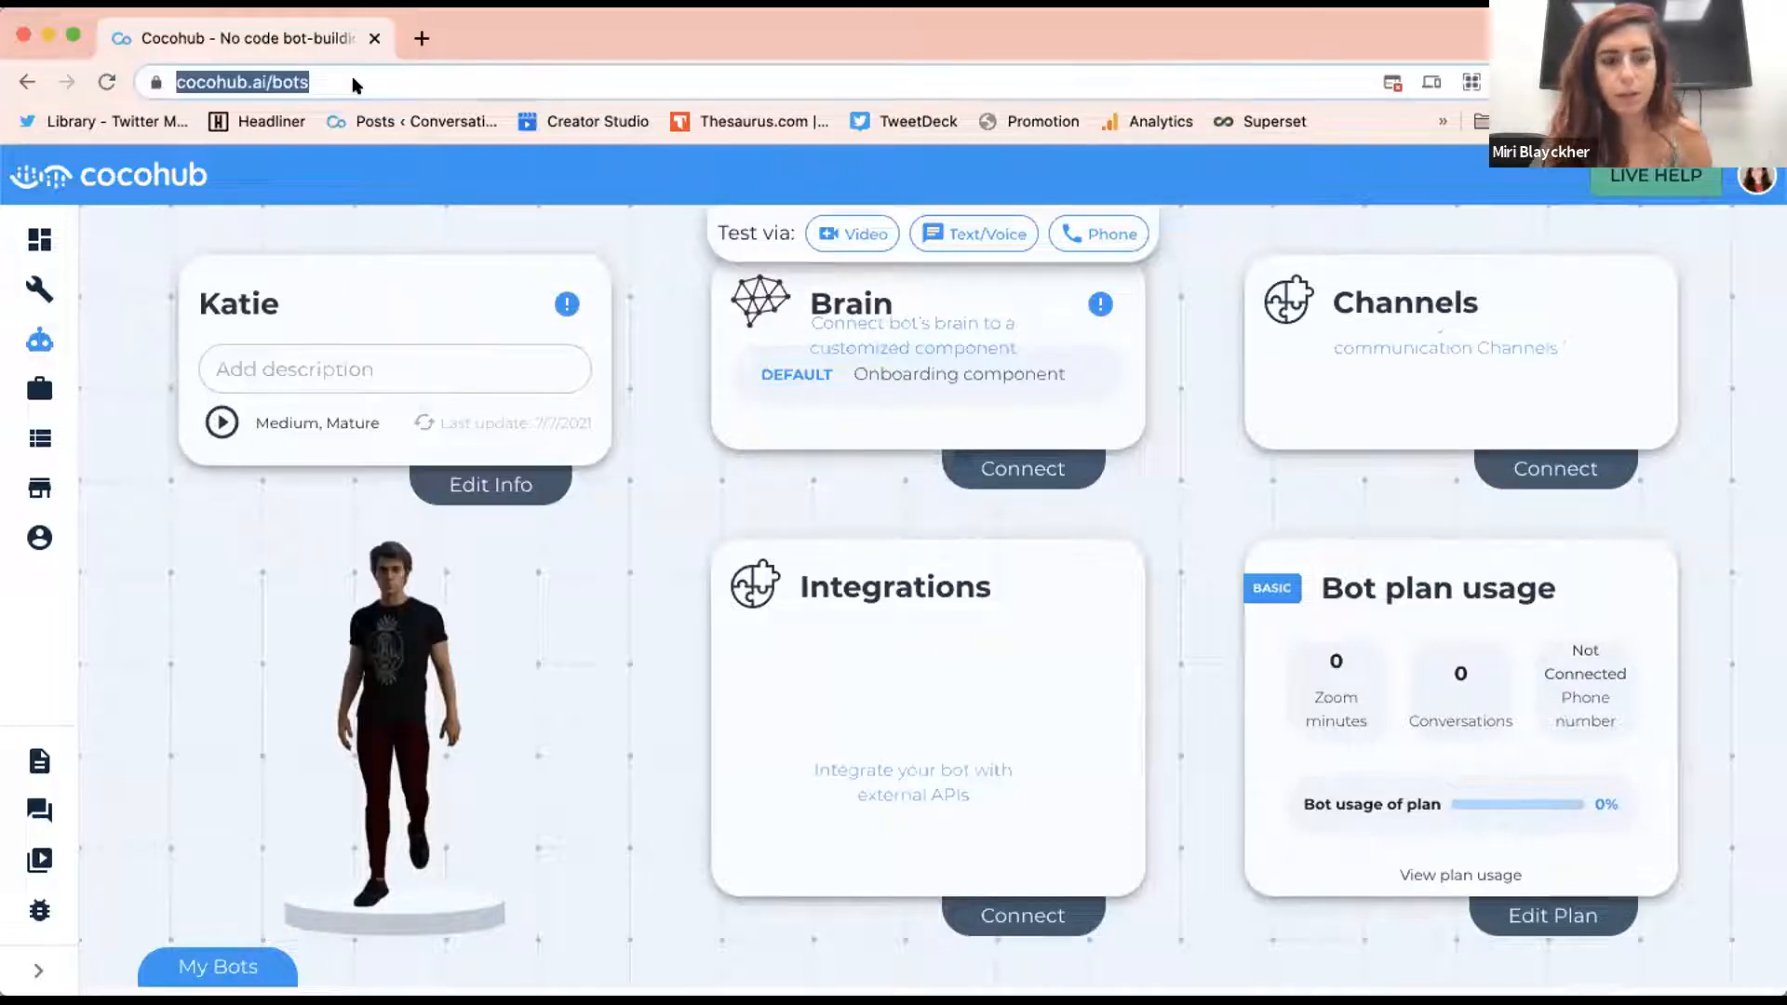
key(super+Tab)
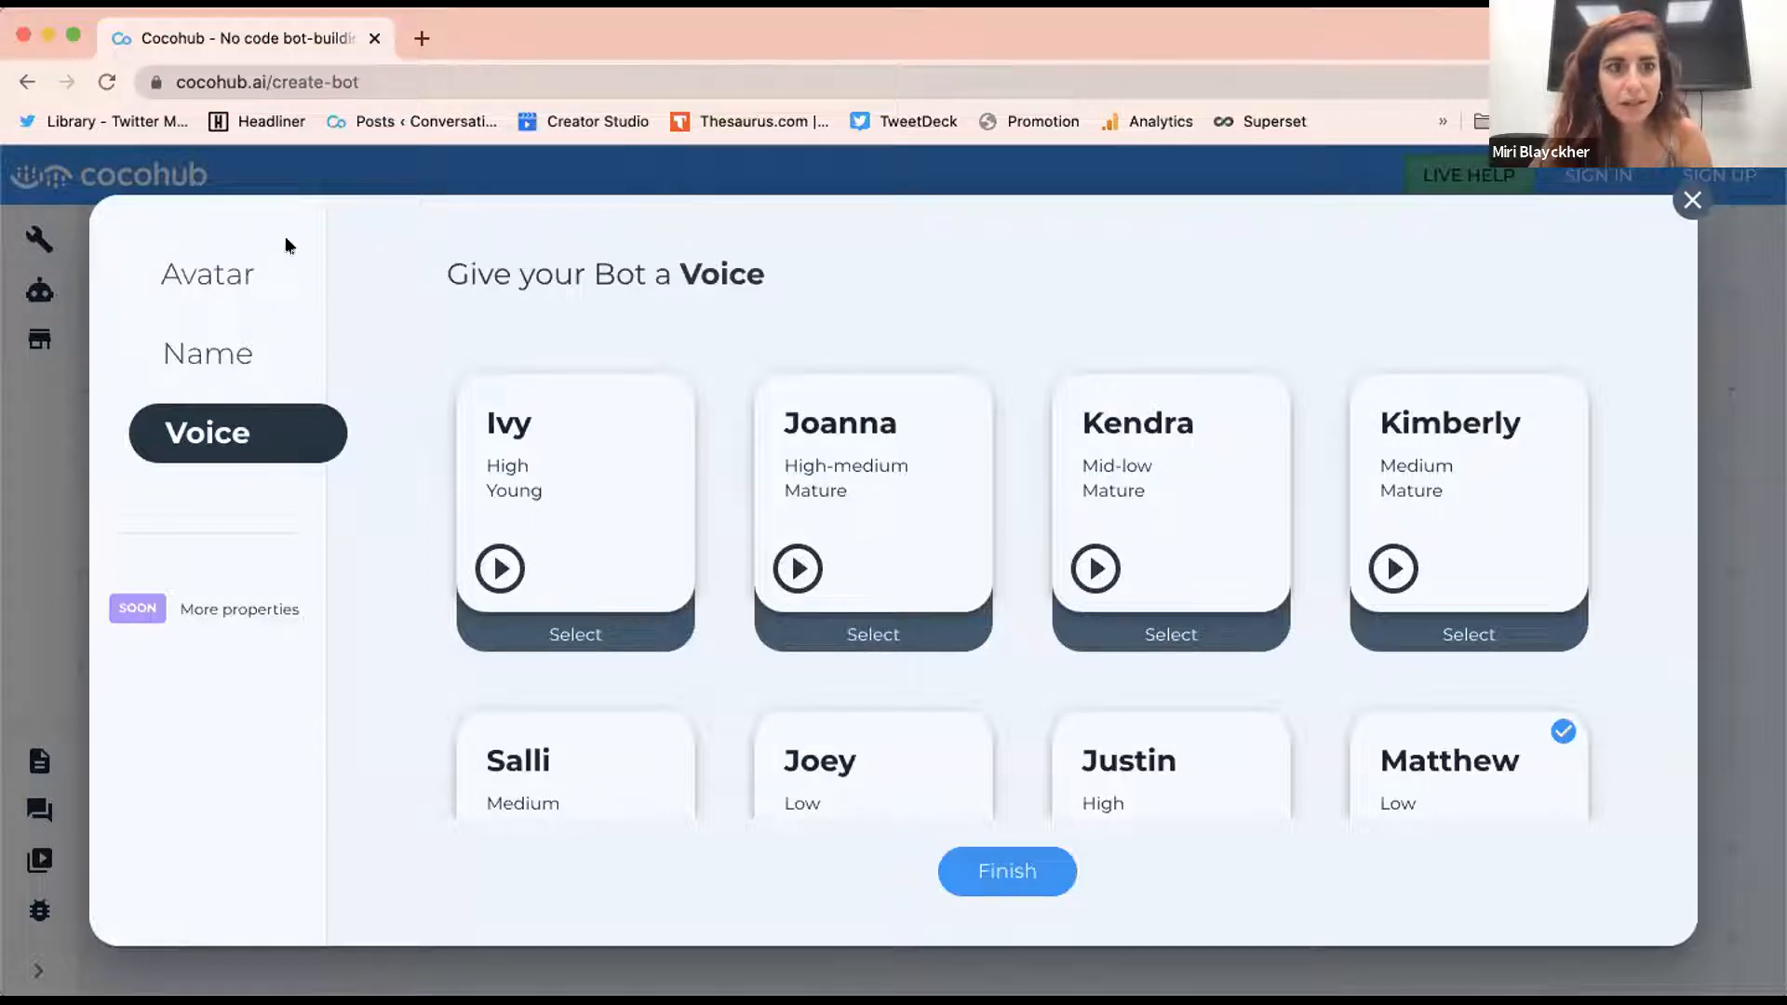
- Open the CocoHub home page at cocohub.ai
click(368, 81)
click(368, 81)
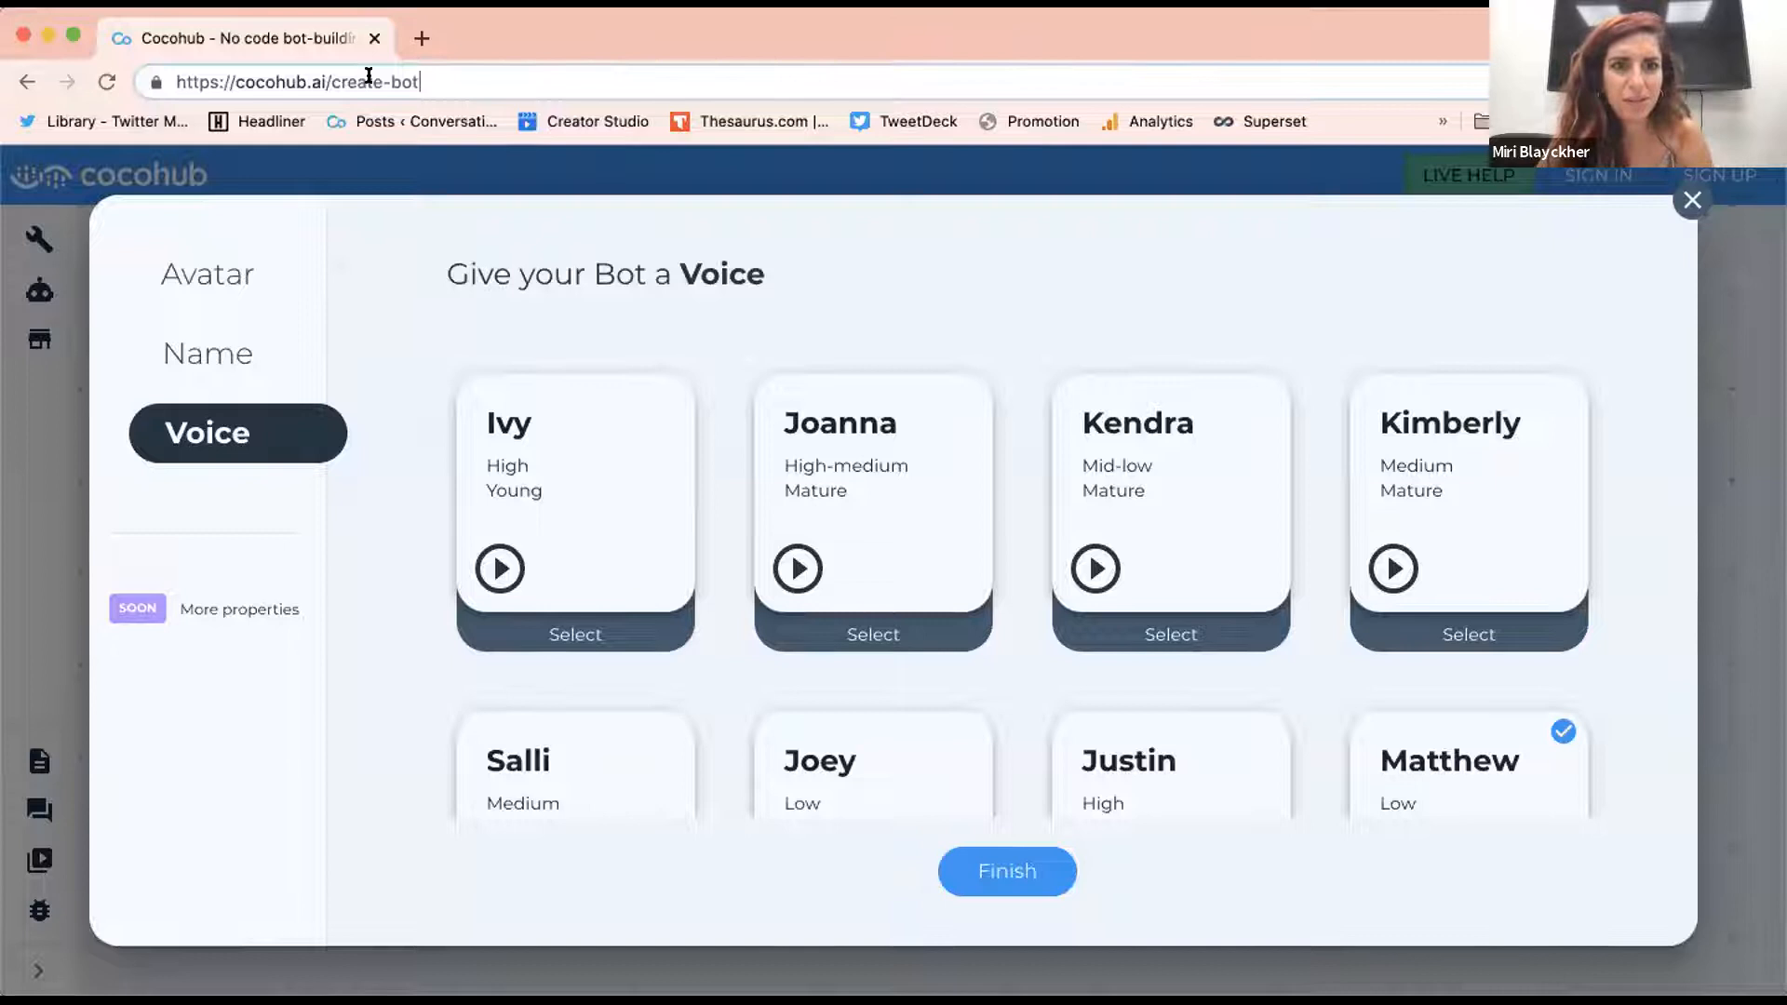
drag(327, 81, 601, 82)
key(BackSpace)
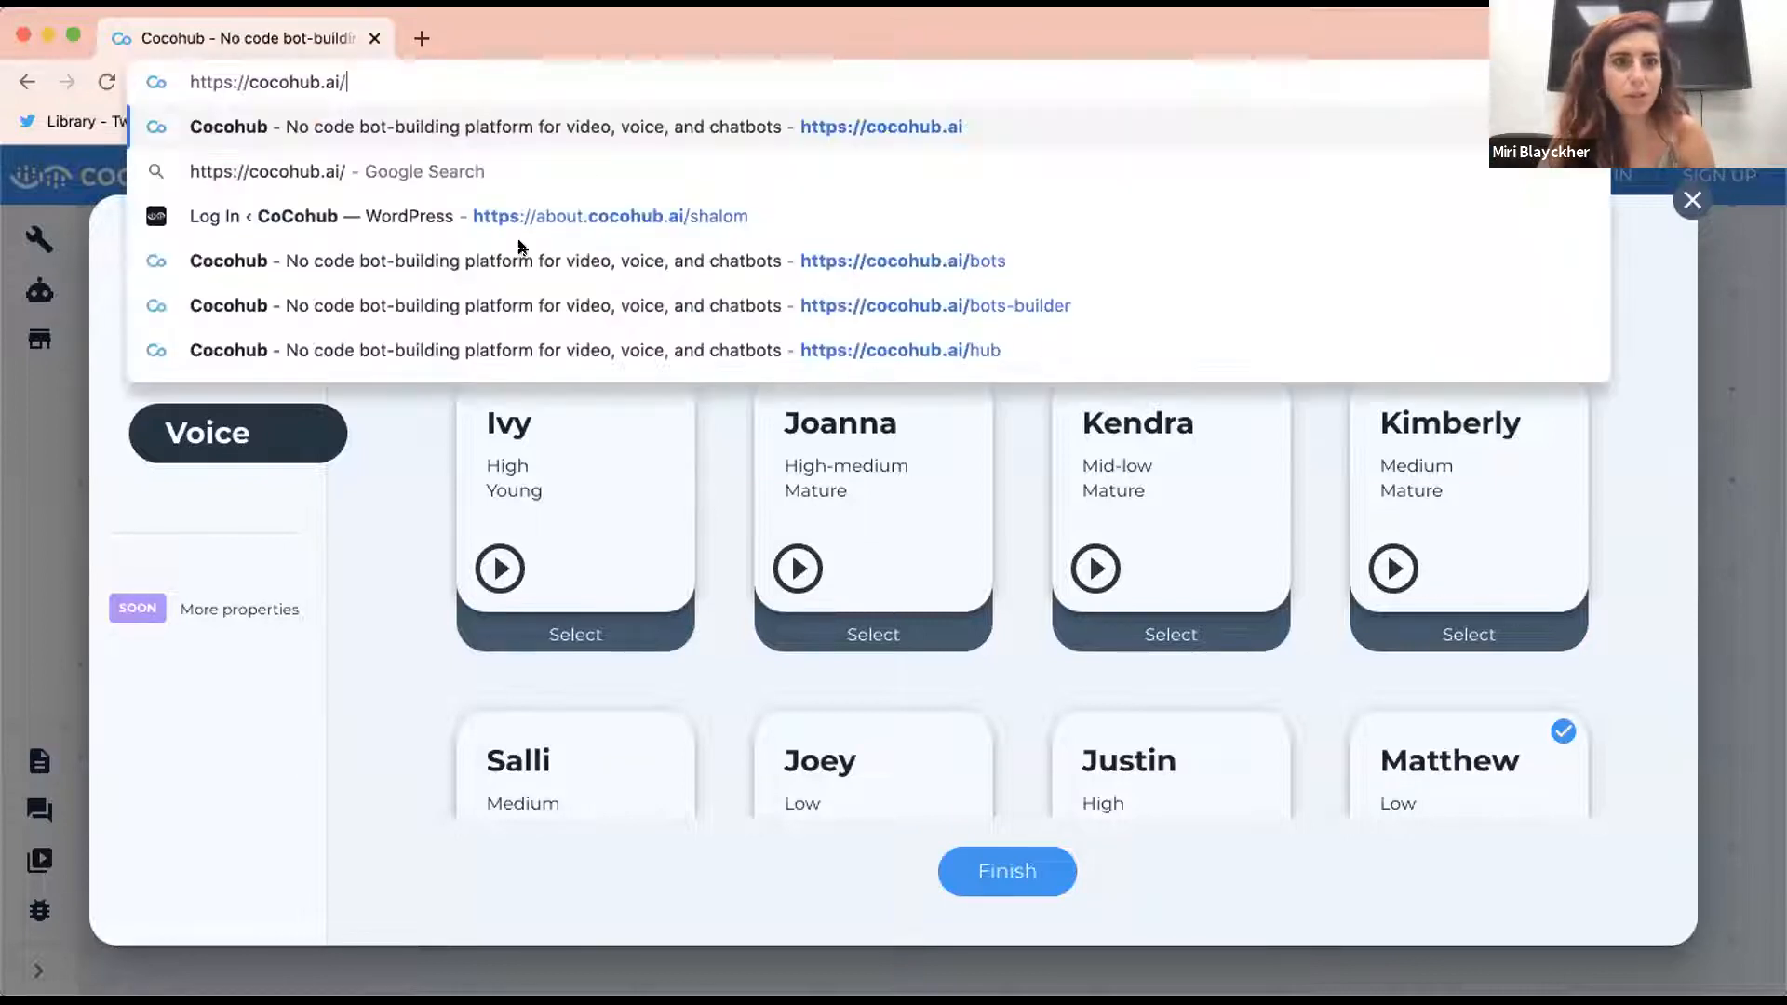
key(Return)
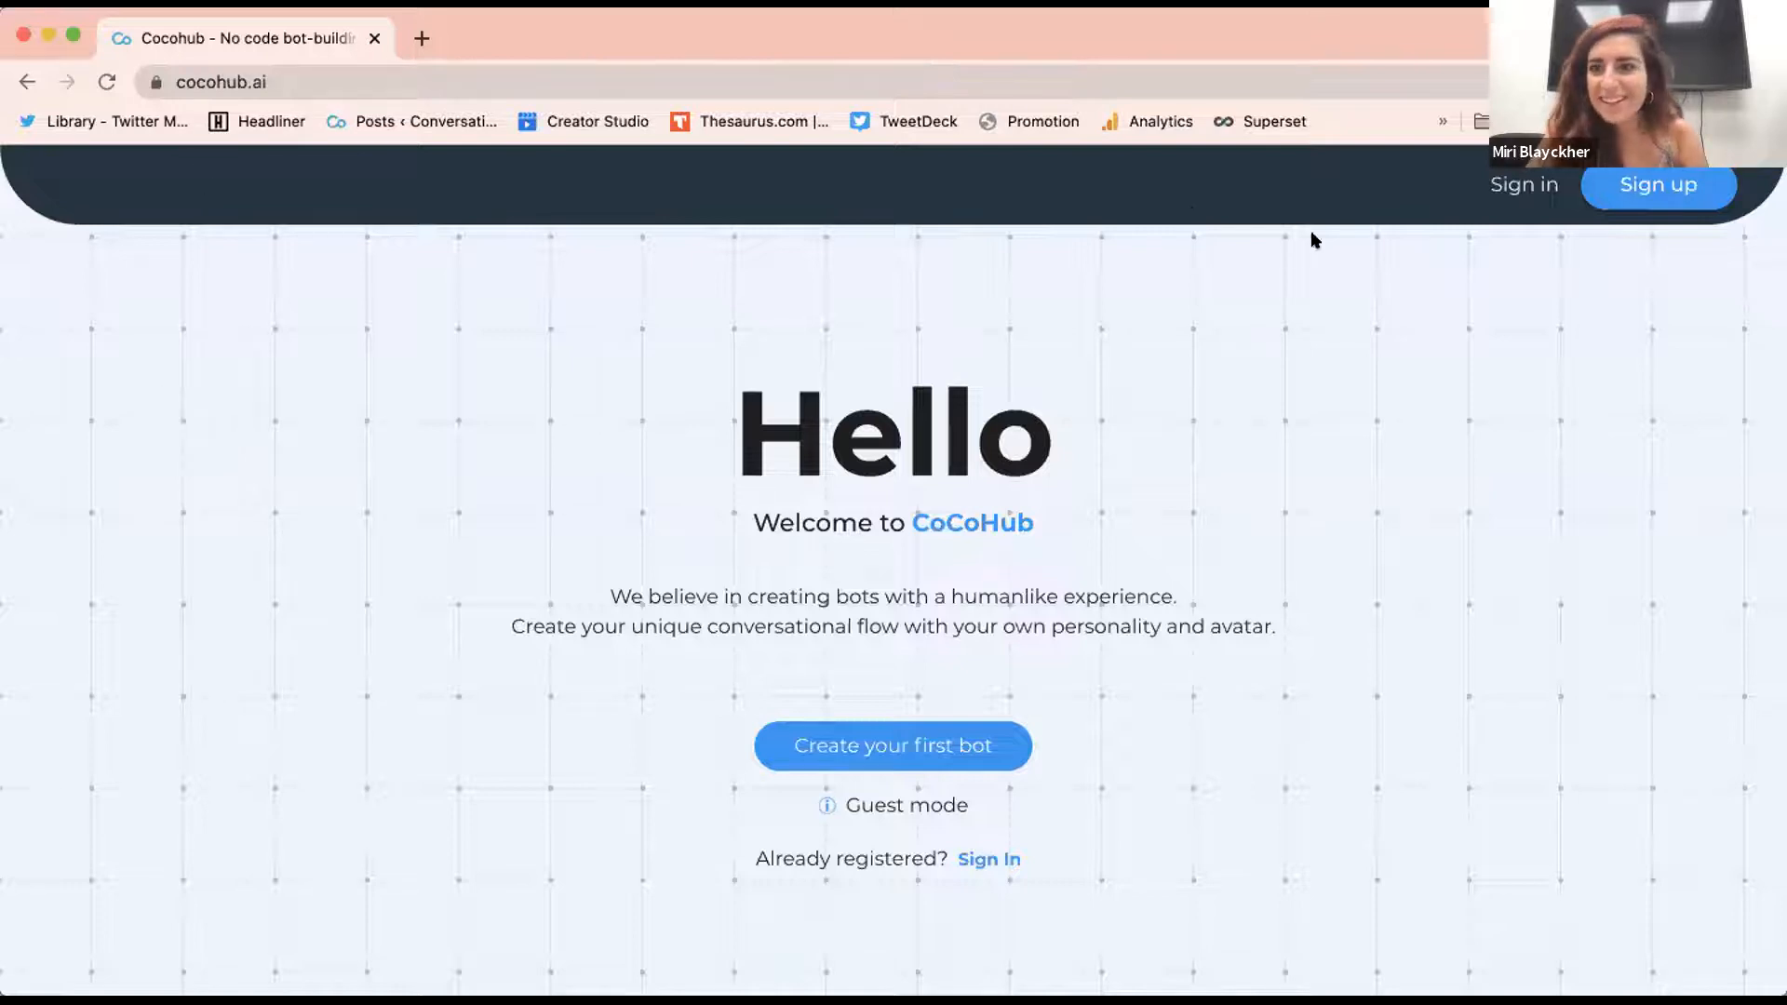
- Start creating a first bot and give it the dark-haired male avatar in the black printed T-shirt
click(874, 746)
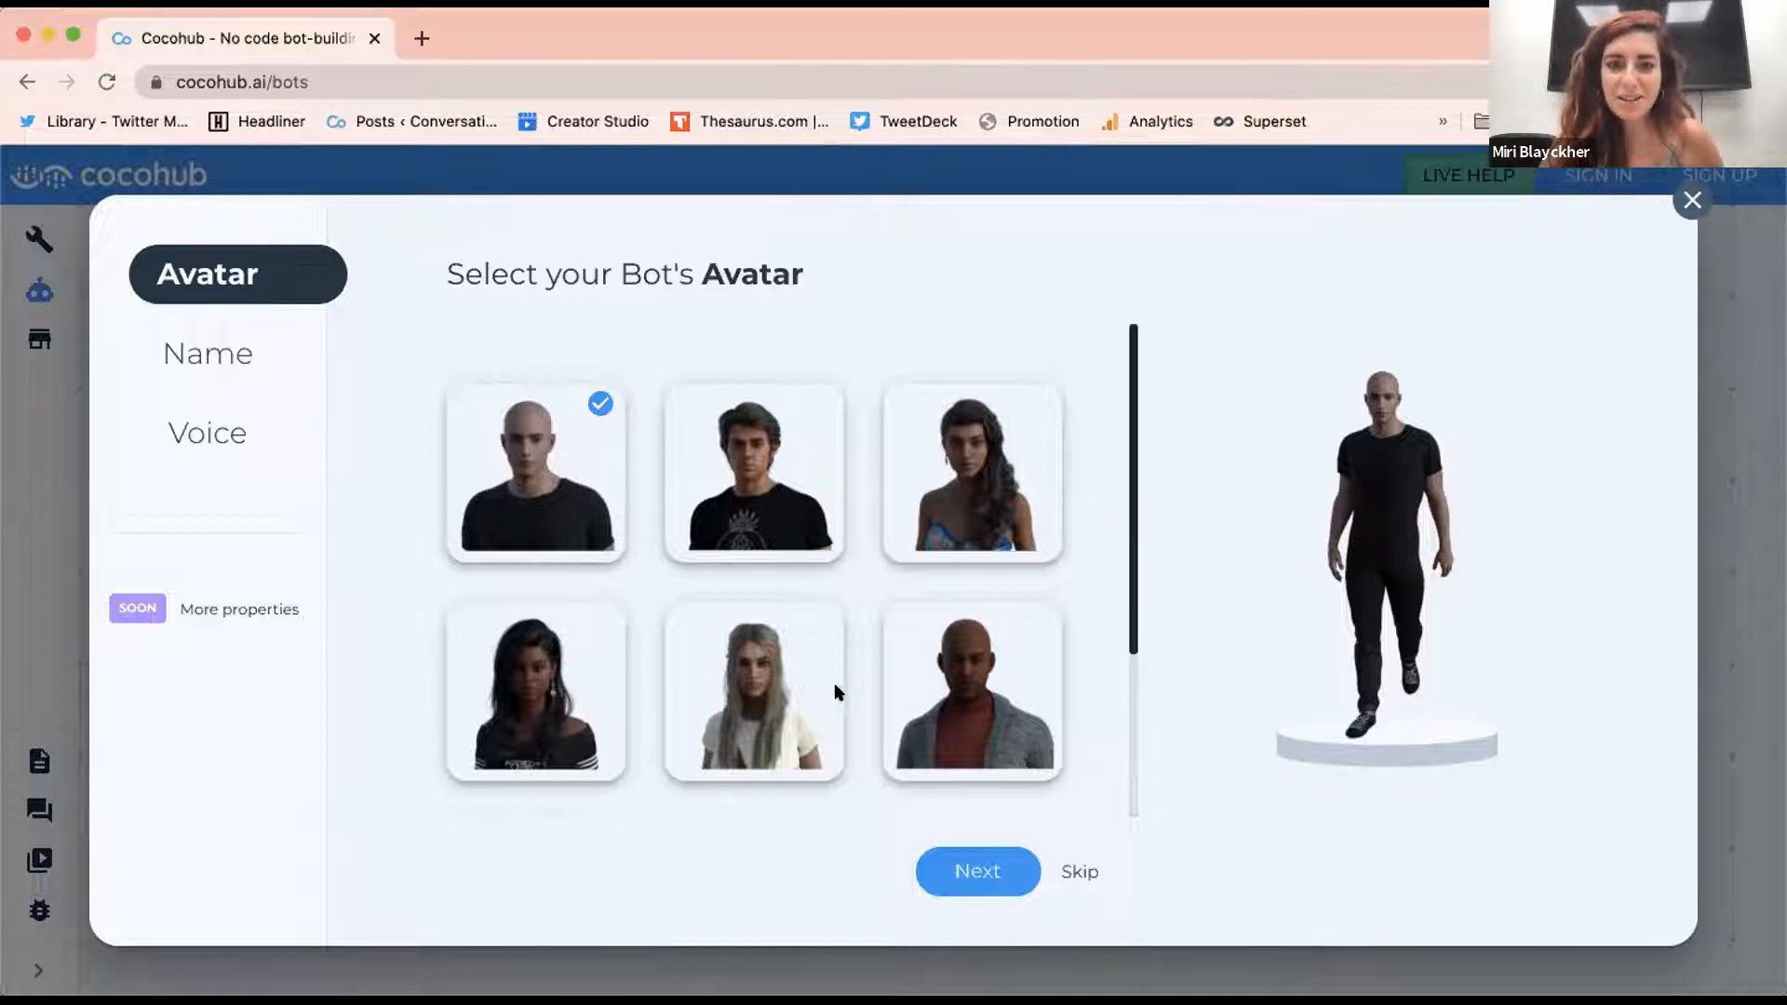
click(732, 467)
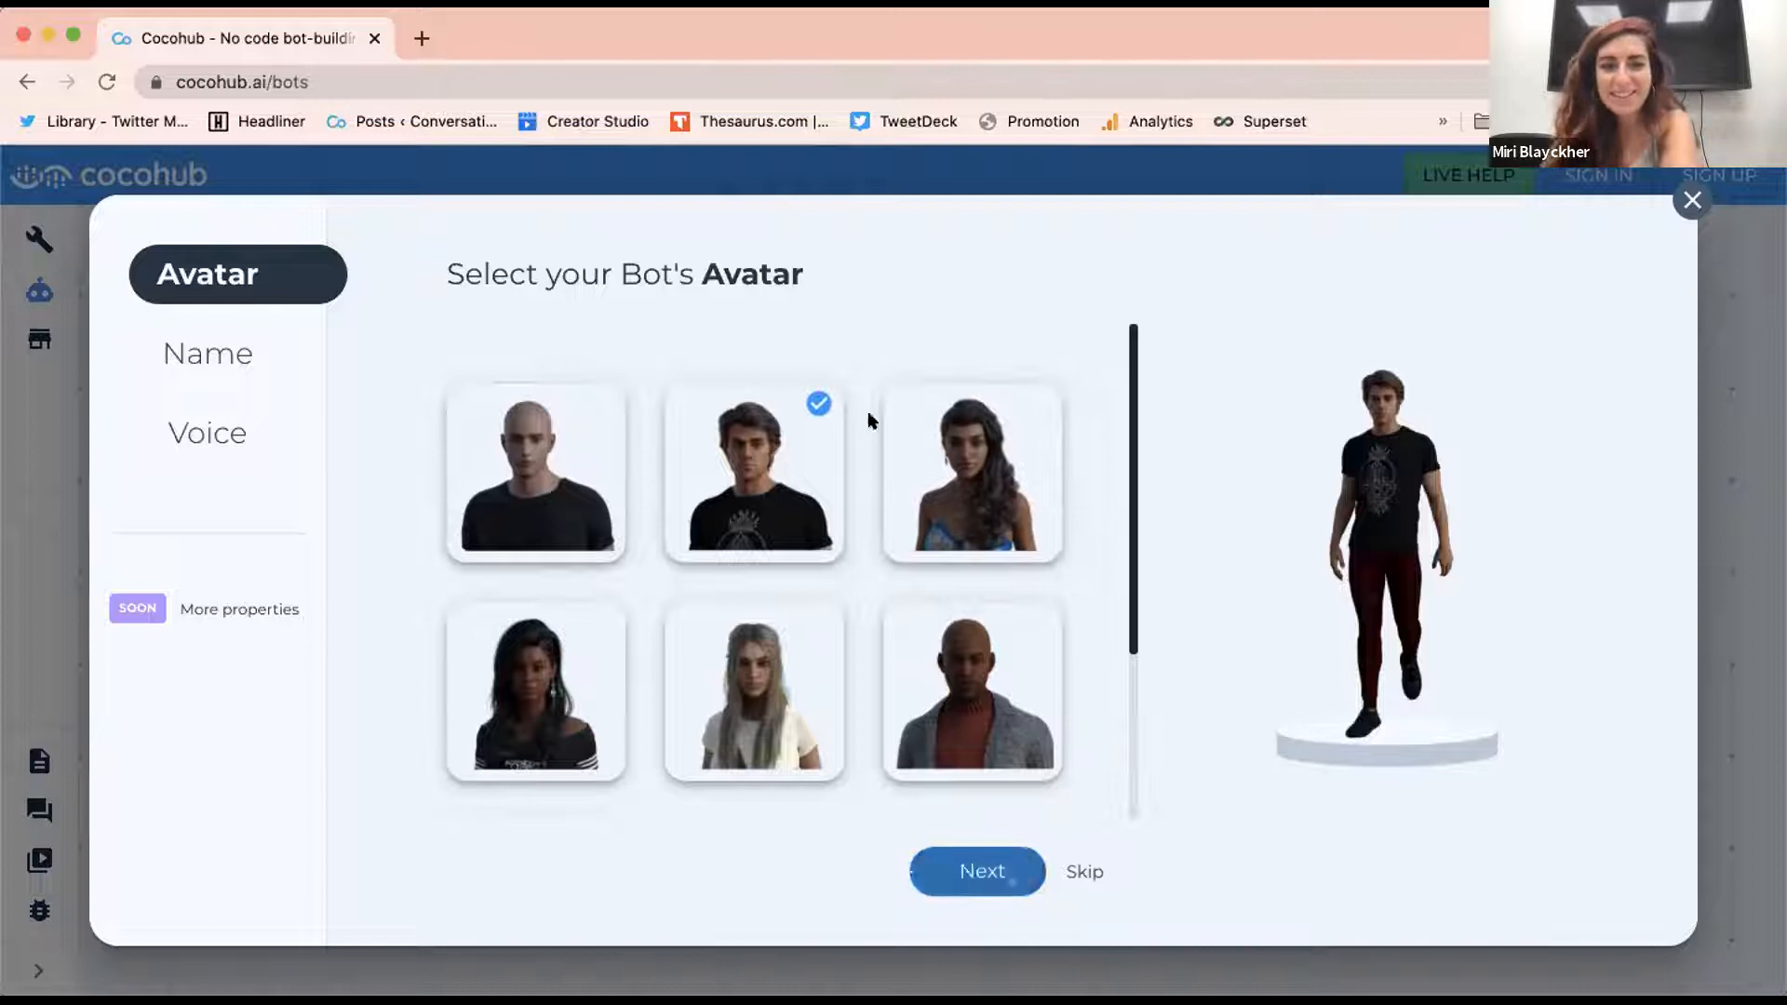
click(979, 877)
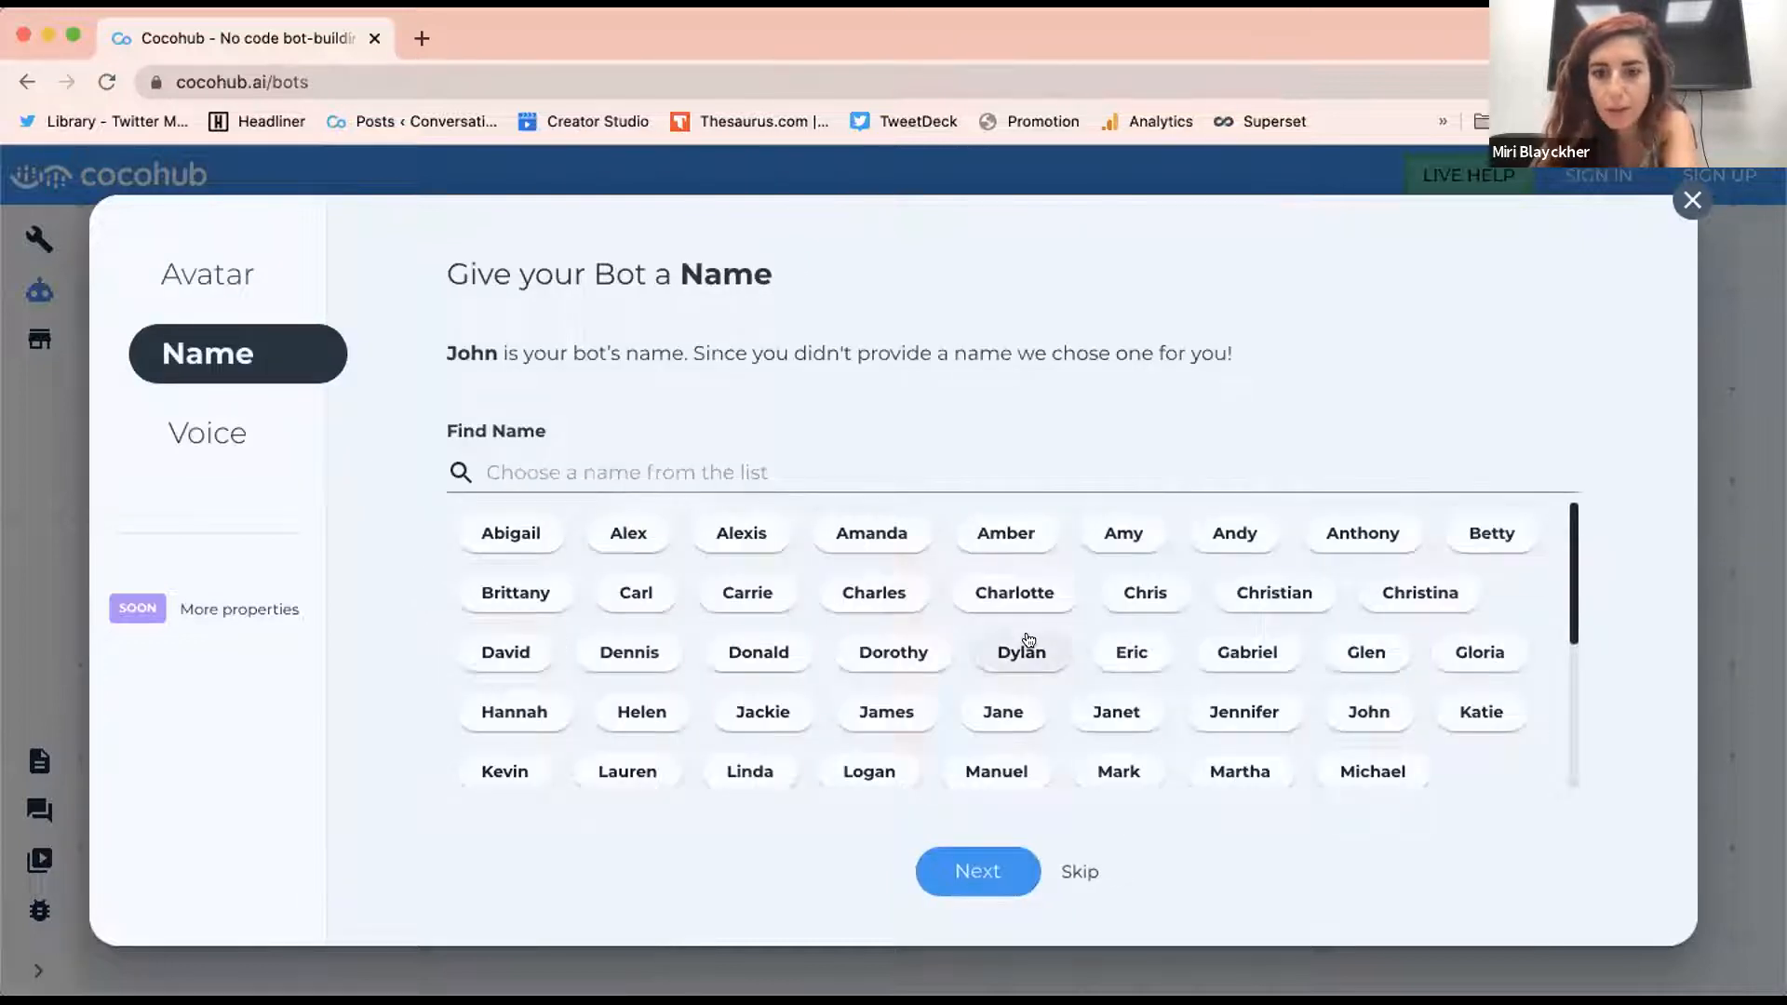
- Name the bot Dylan from the list of suggested names and continue to the voice selection
scroll(1029, 639, down, 2)
scroll(1028, 640, down, 2)
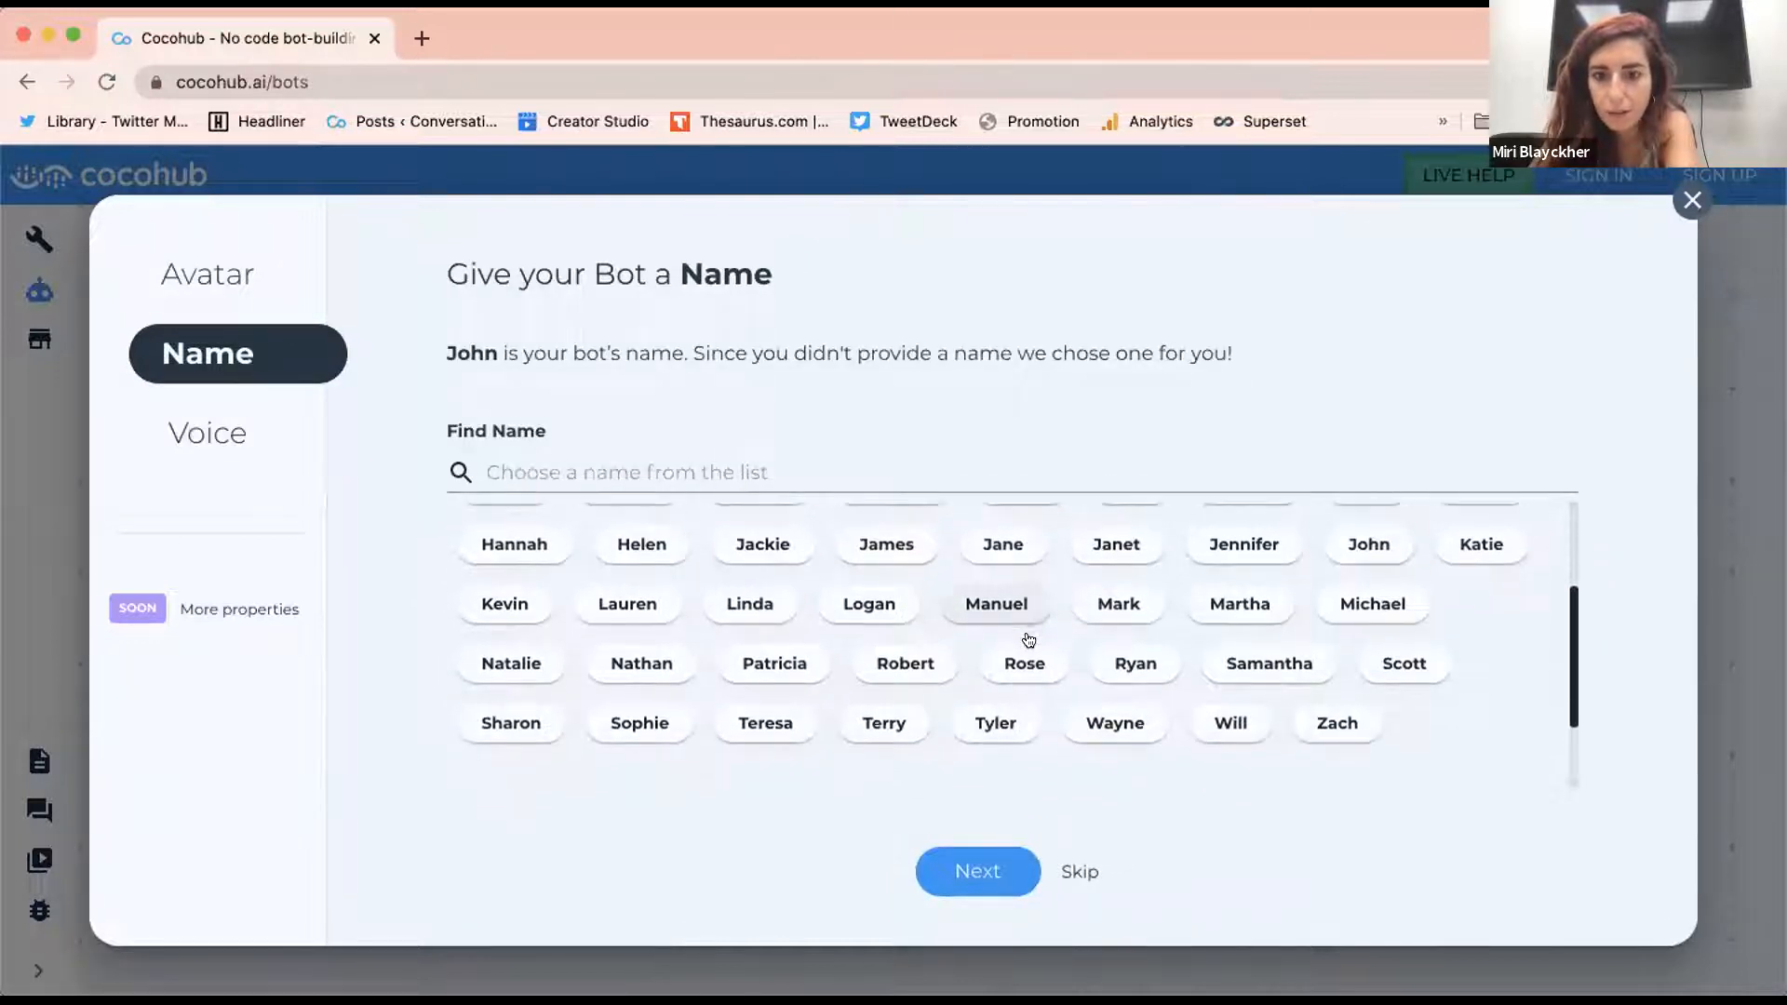
scroll(1029, 639, up, 4)
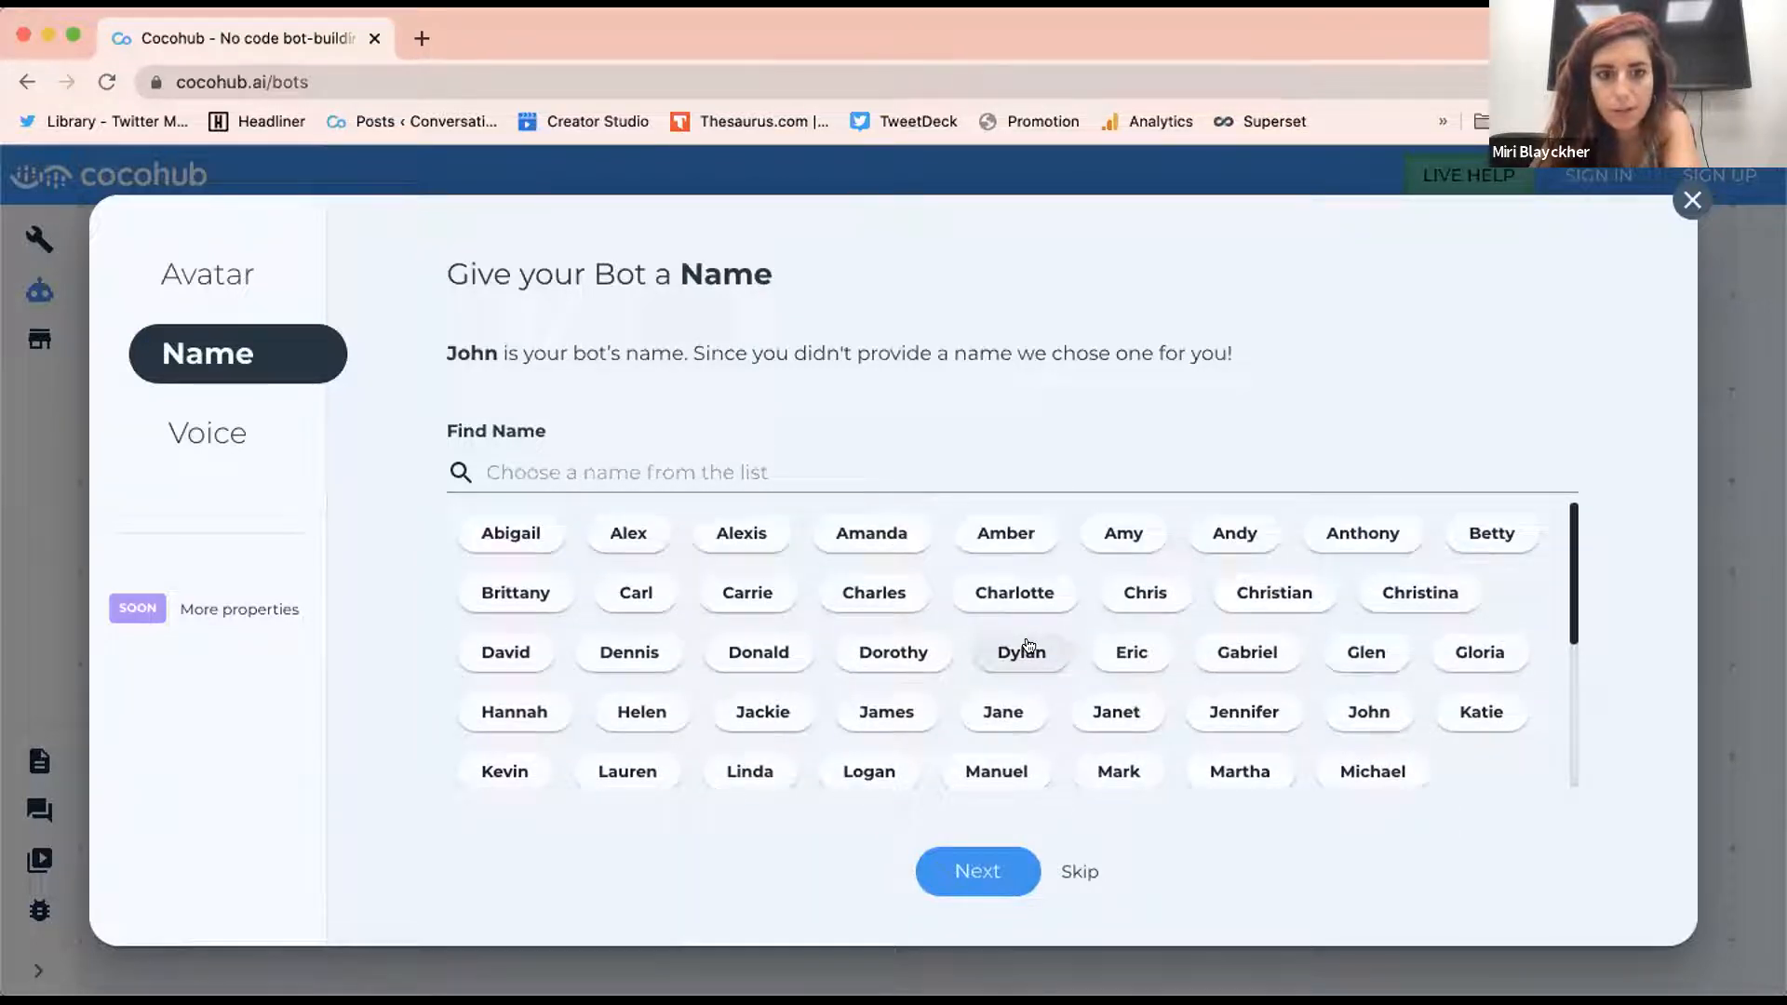
click(1024, 649)
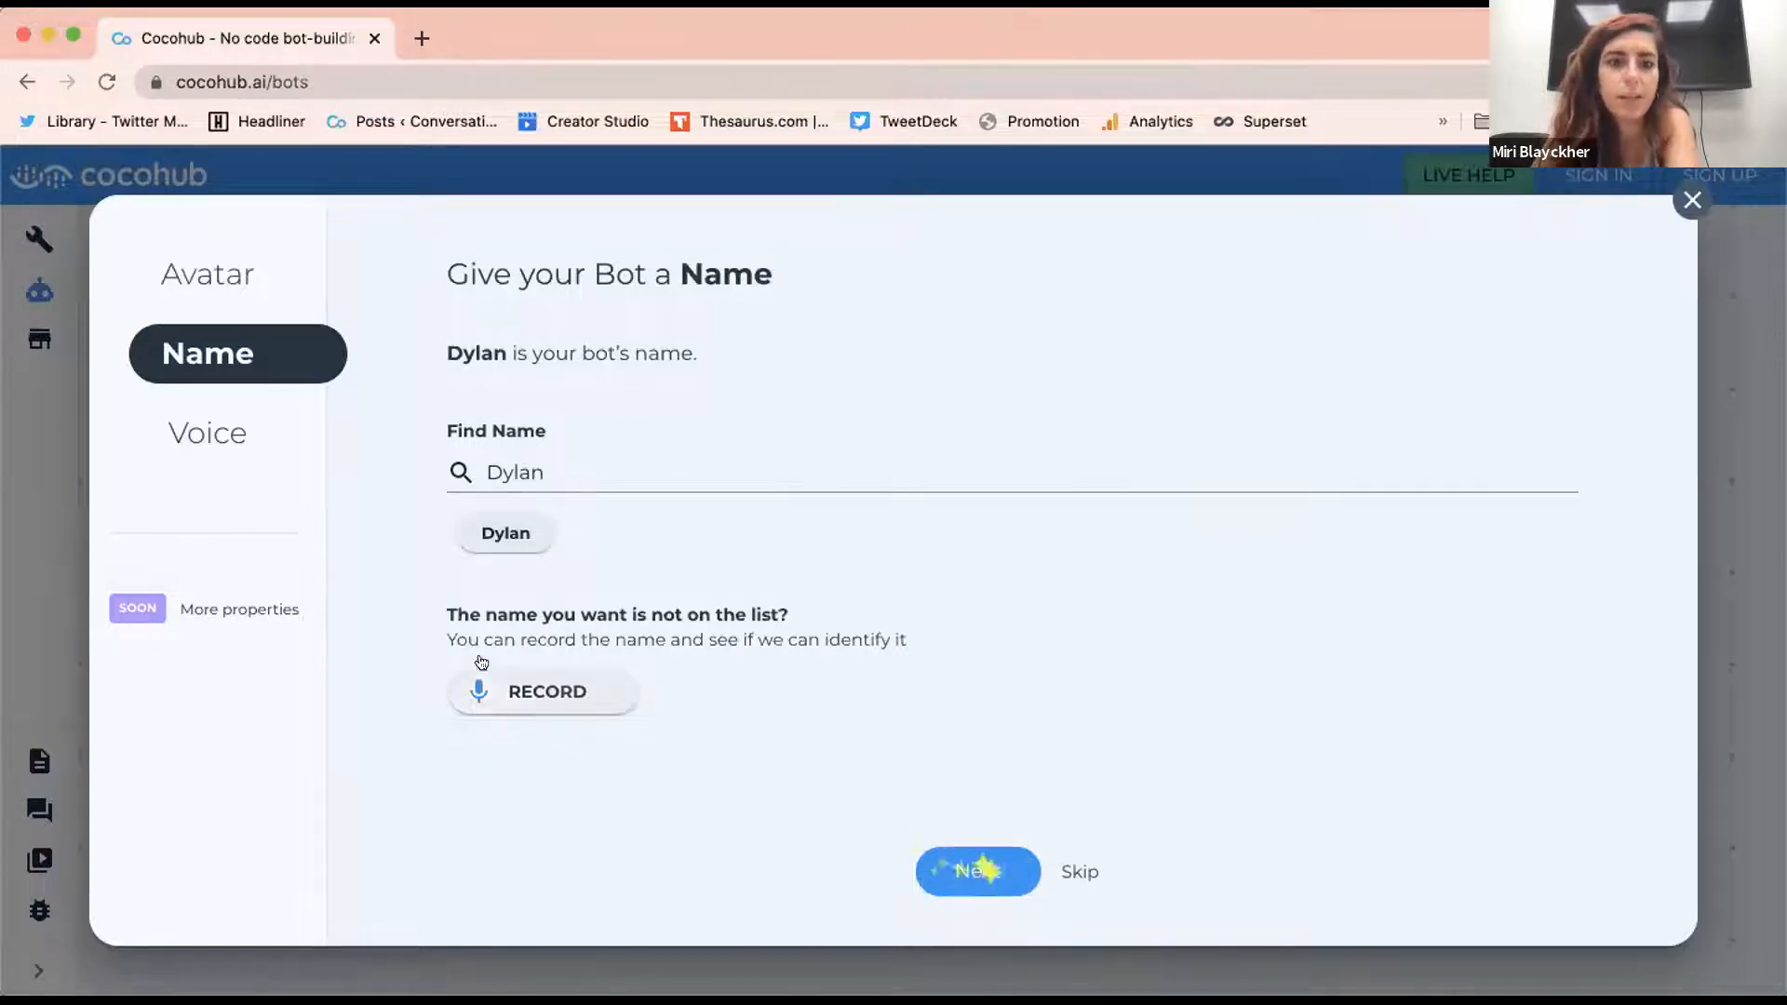
drag(443, 614, 570, 612)
click(569, 612)
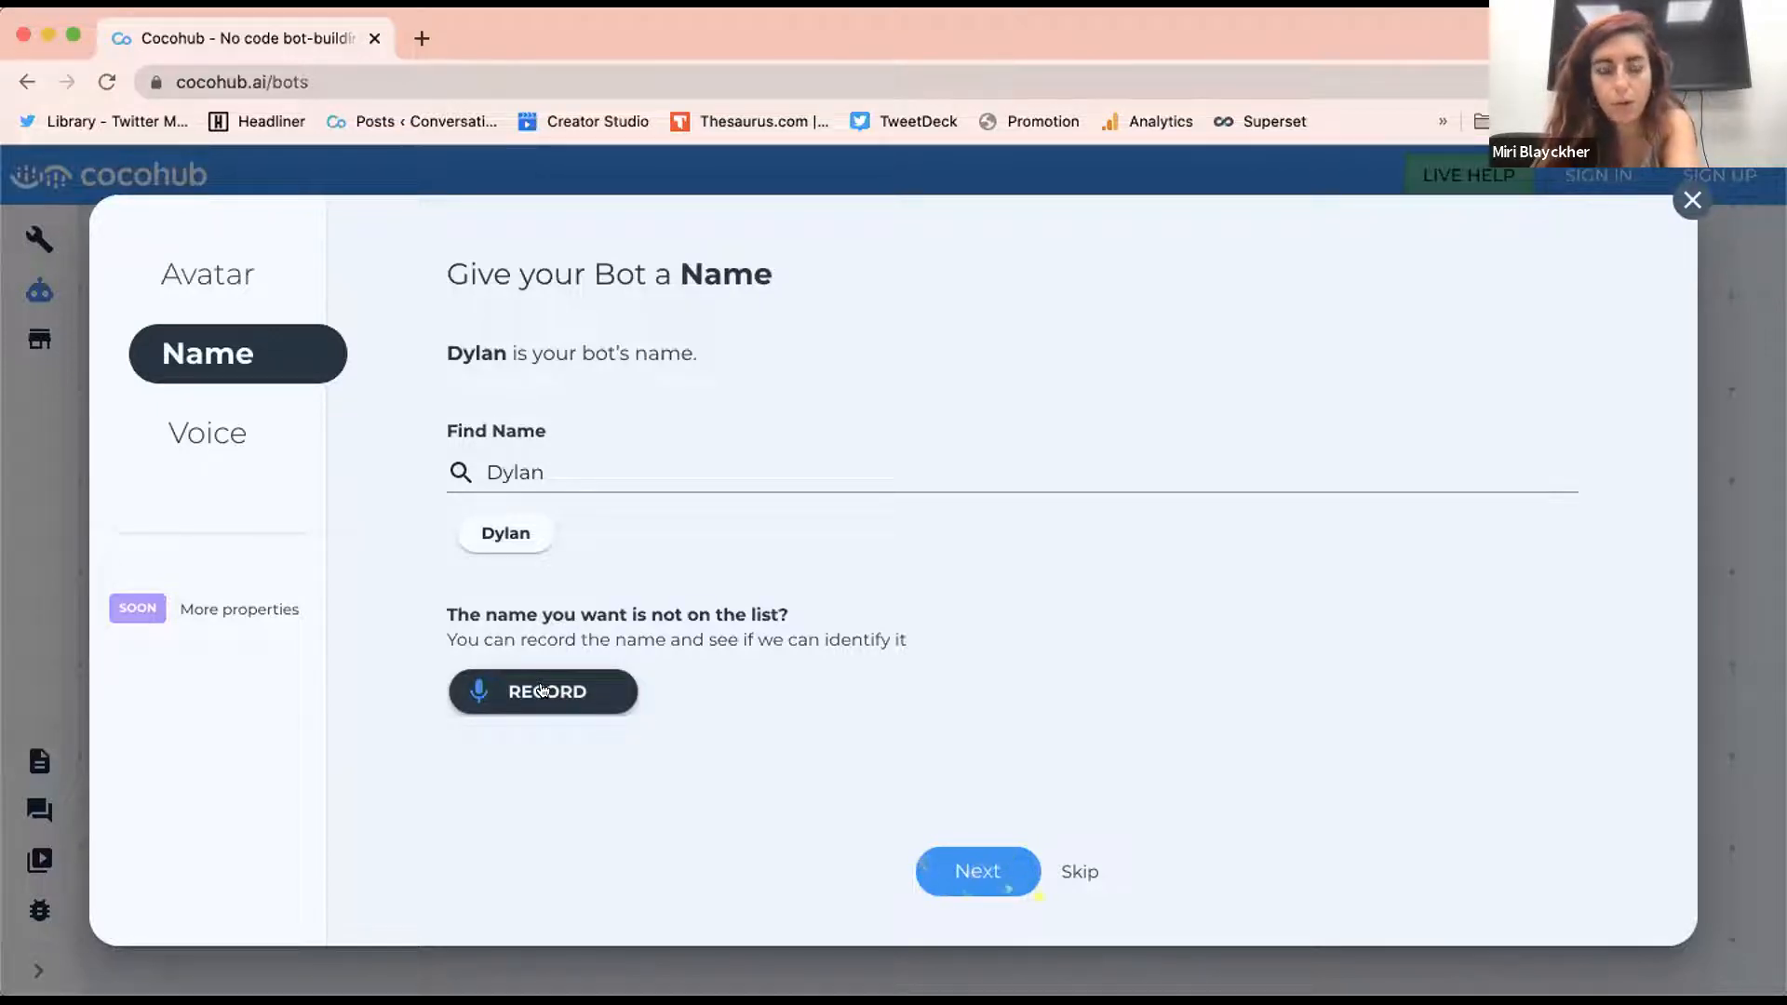
click(569, 477)
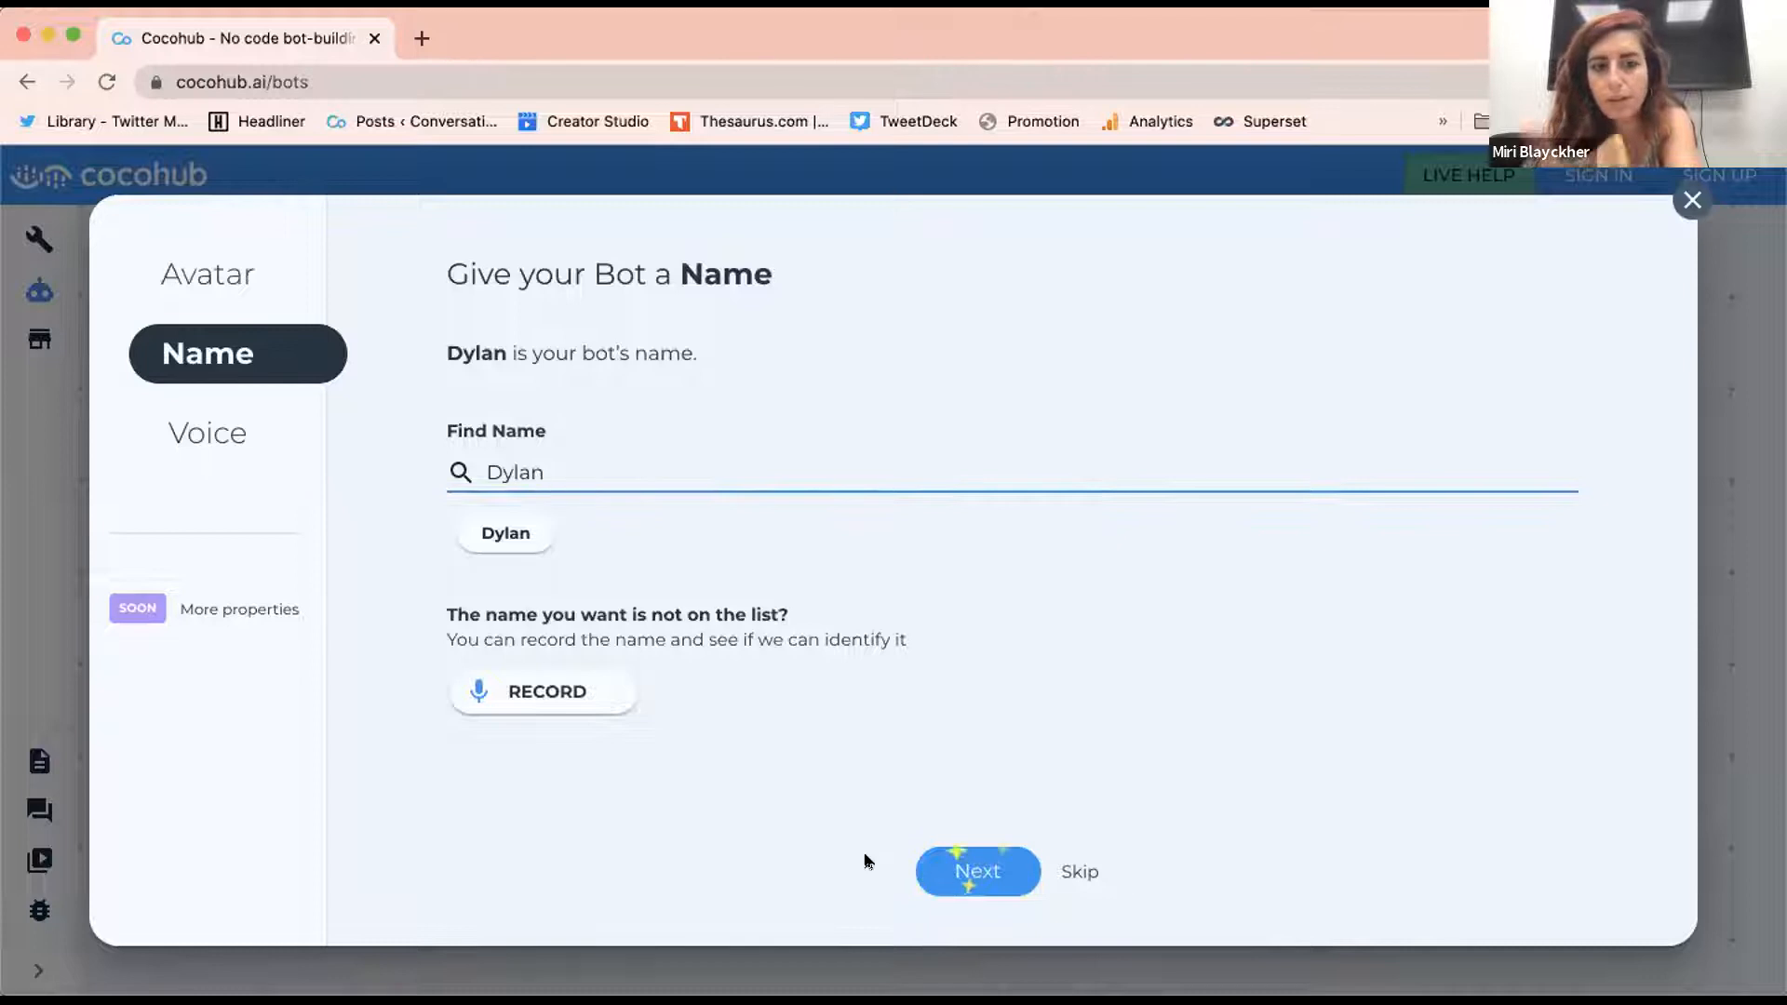
click(992, 857)
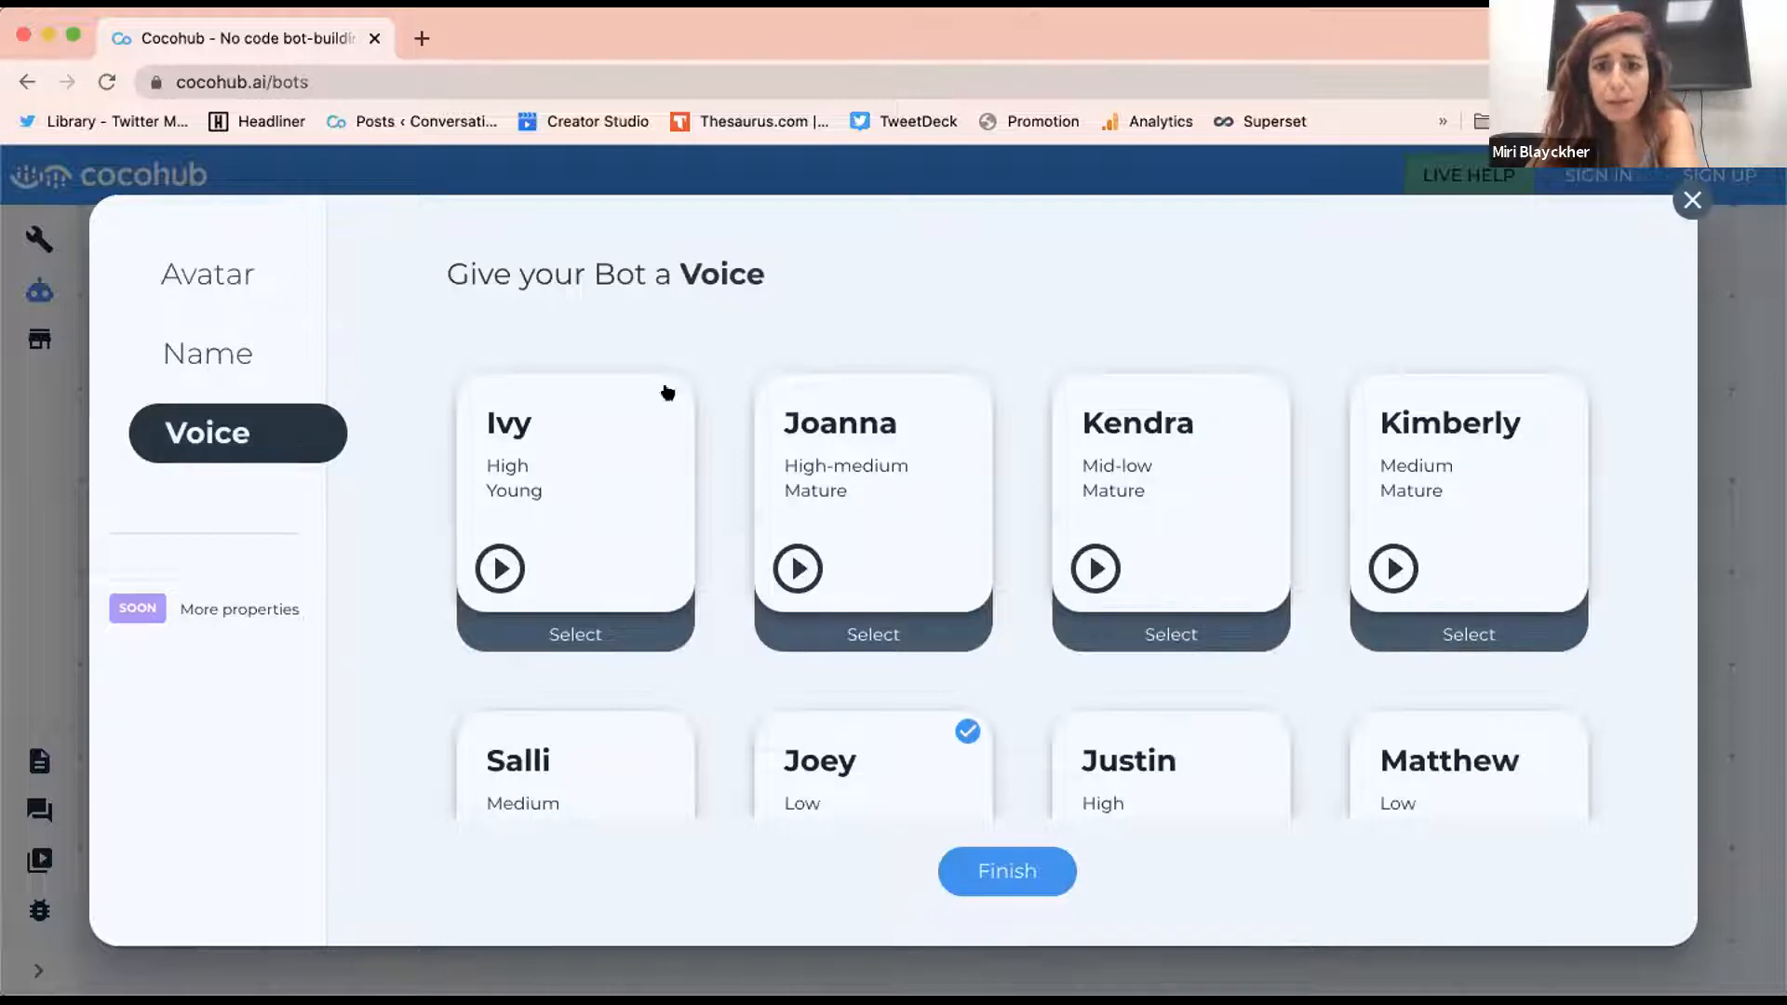
- Review the available voices, keep Joey as the bot's voice and finish creating the bot
scroll(935, 642, down, 2)
scroll(939, 637, down, 2)
scroll(967, 619, up, 3)
scroll(1070, 610, down, 1)
scroll(1164, 605, down, 2)
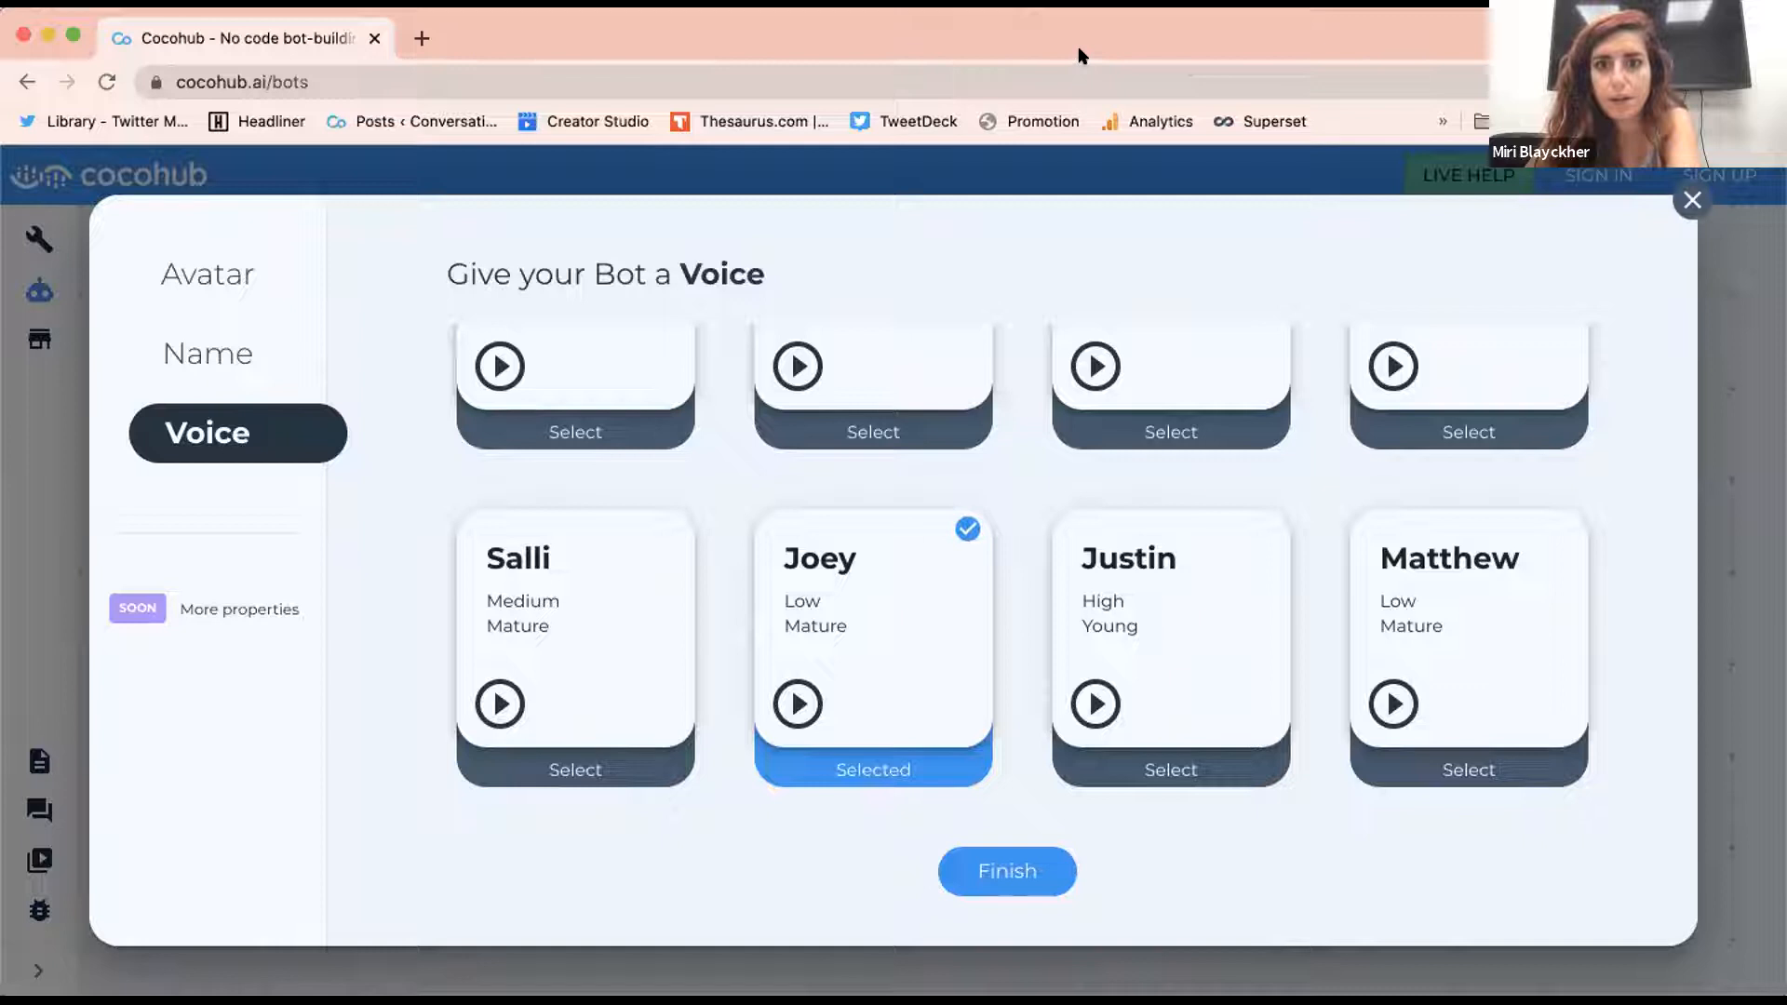
scroll(1184, 398, up, 2)
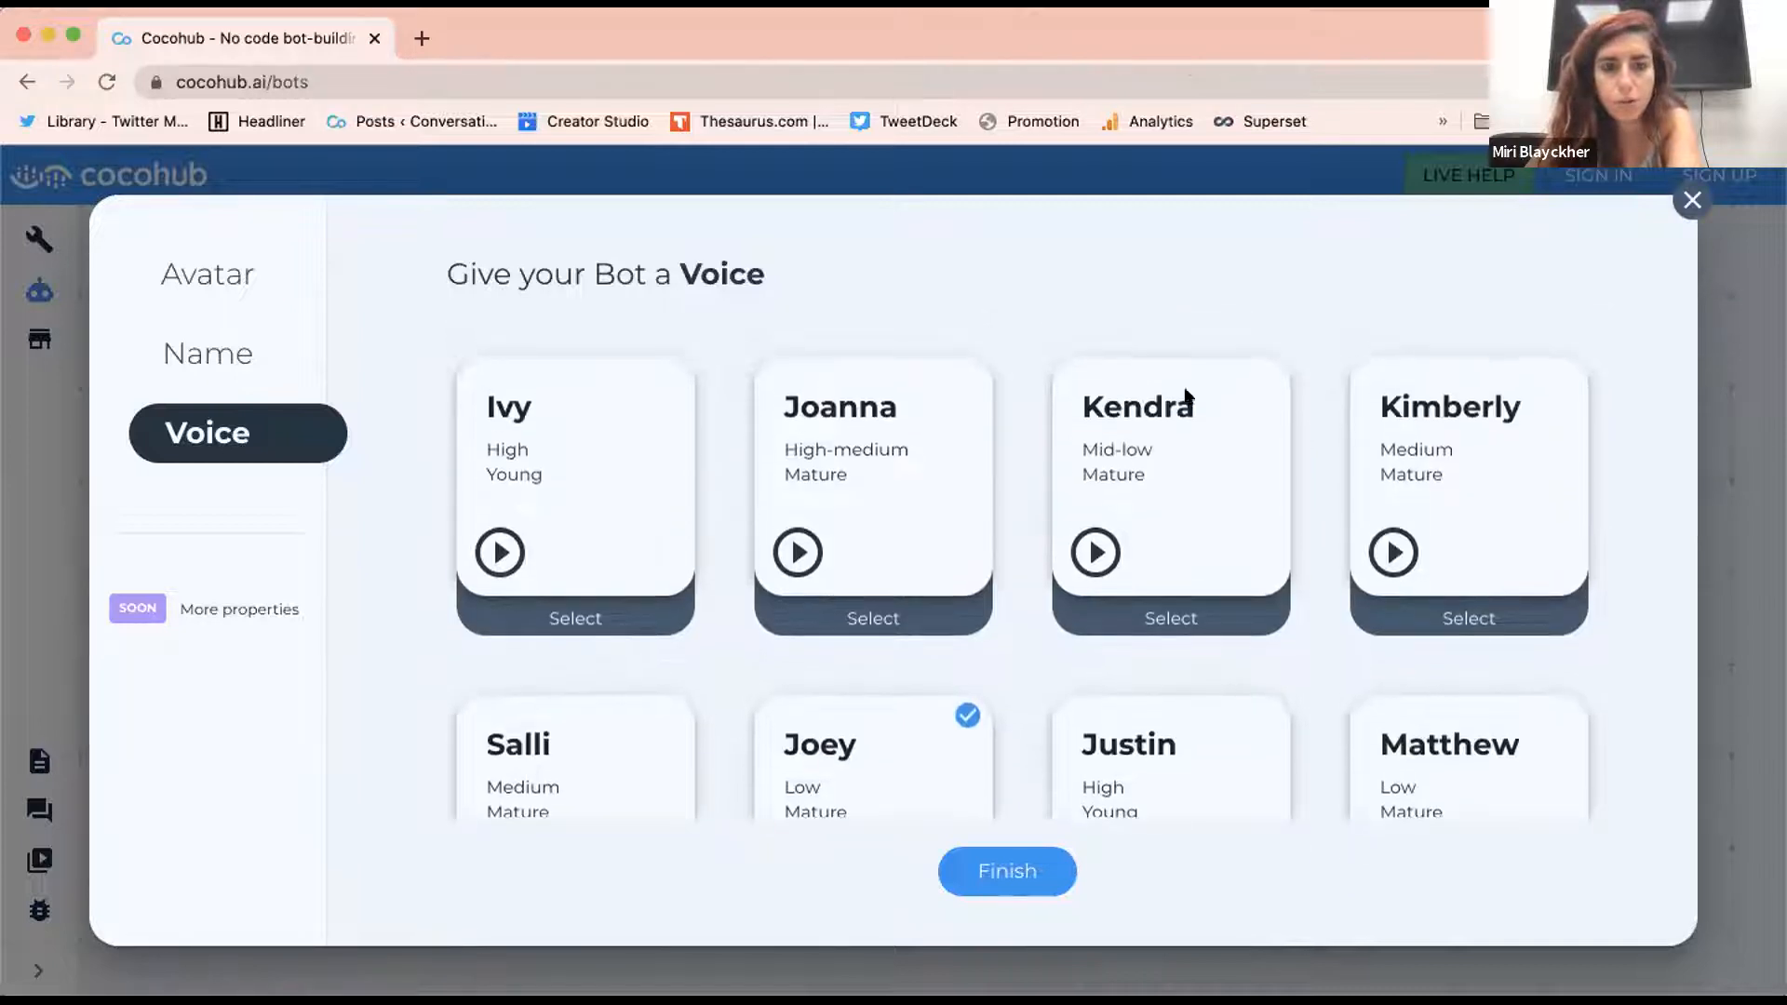
scroll(945, 605, down, 1)
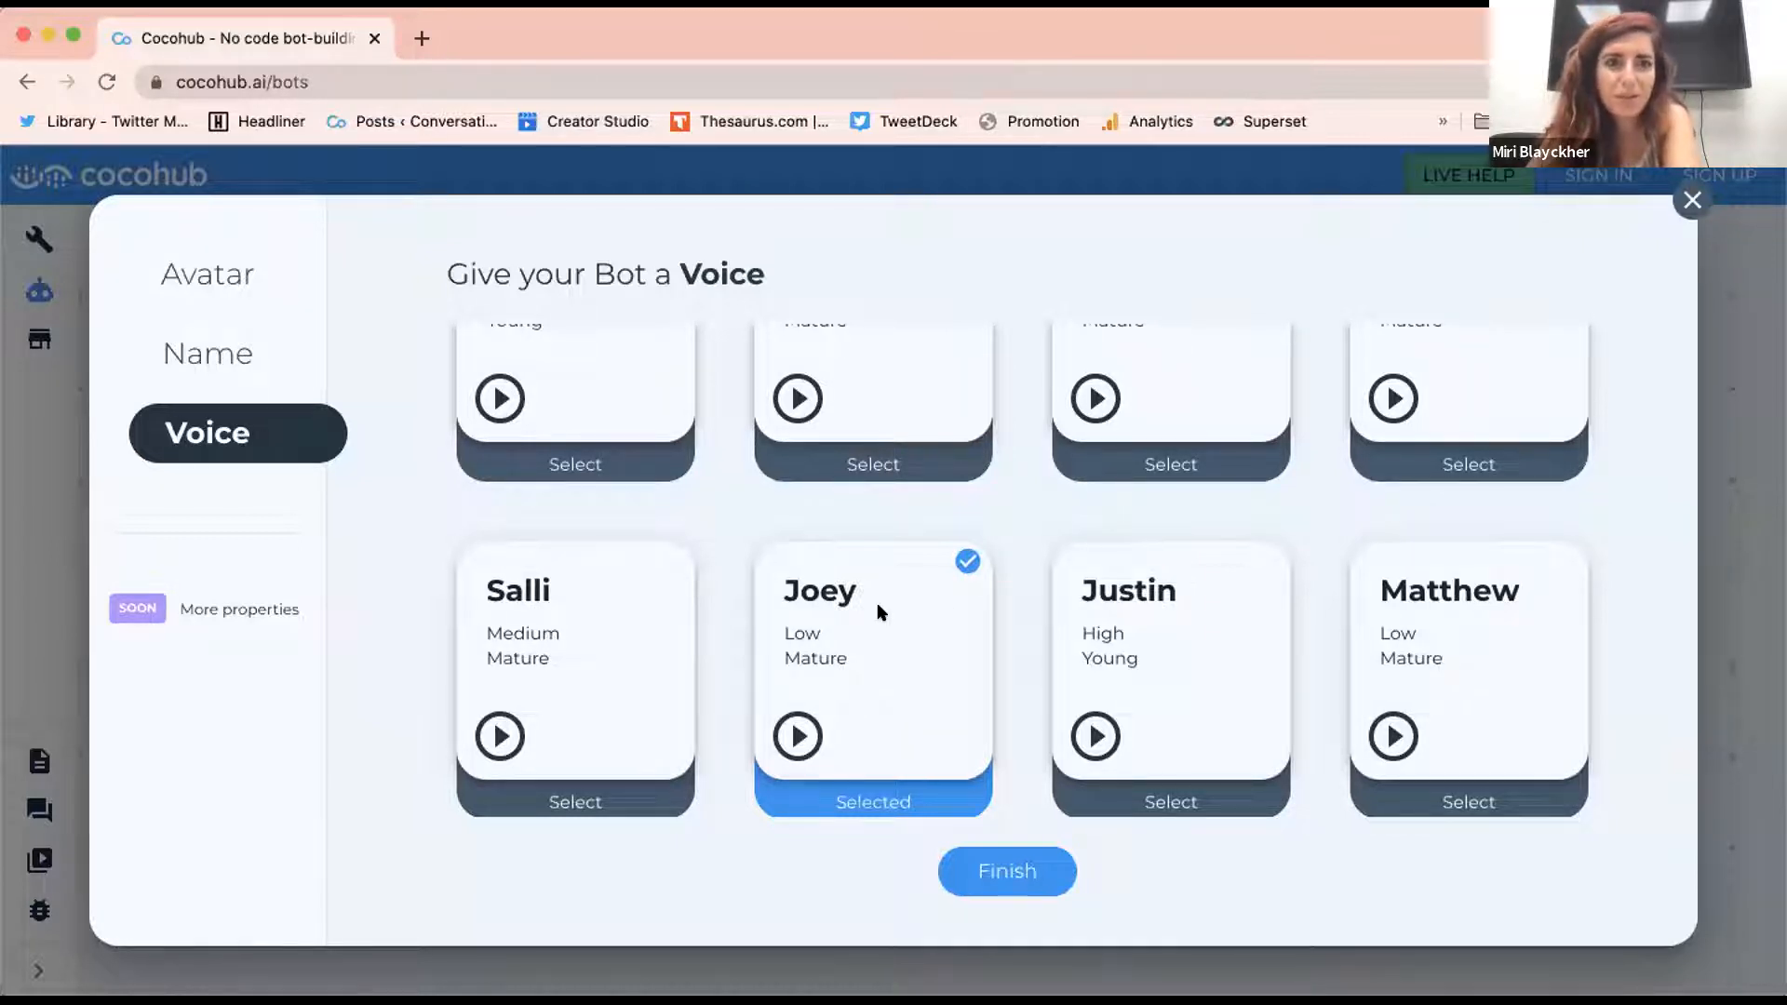
scroll(1023, 614, down, 1)
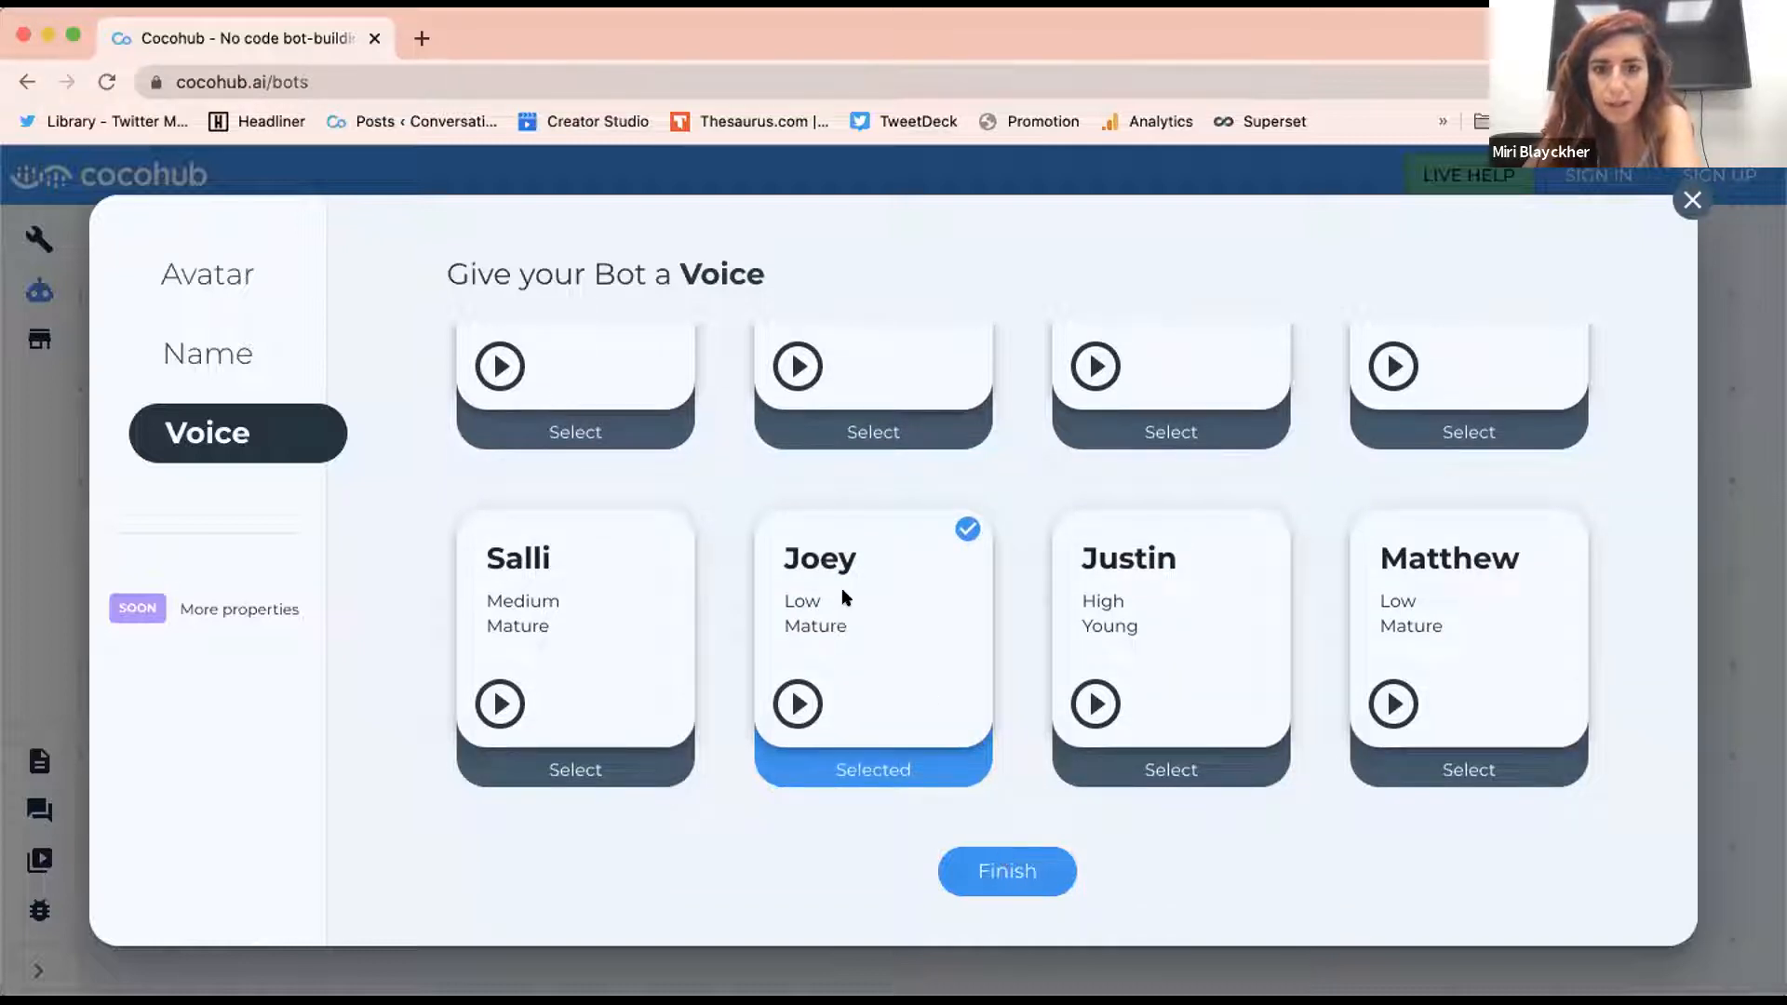
click(1013, 872)
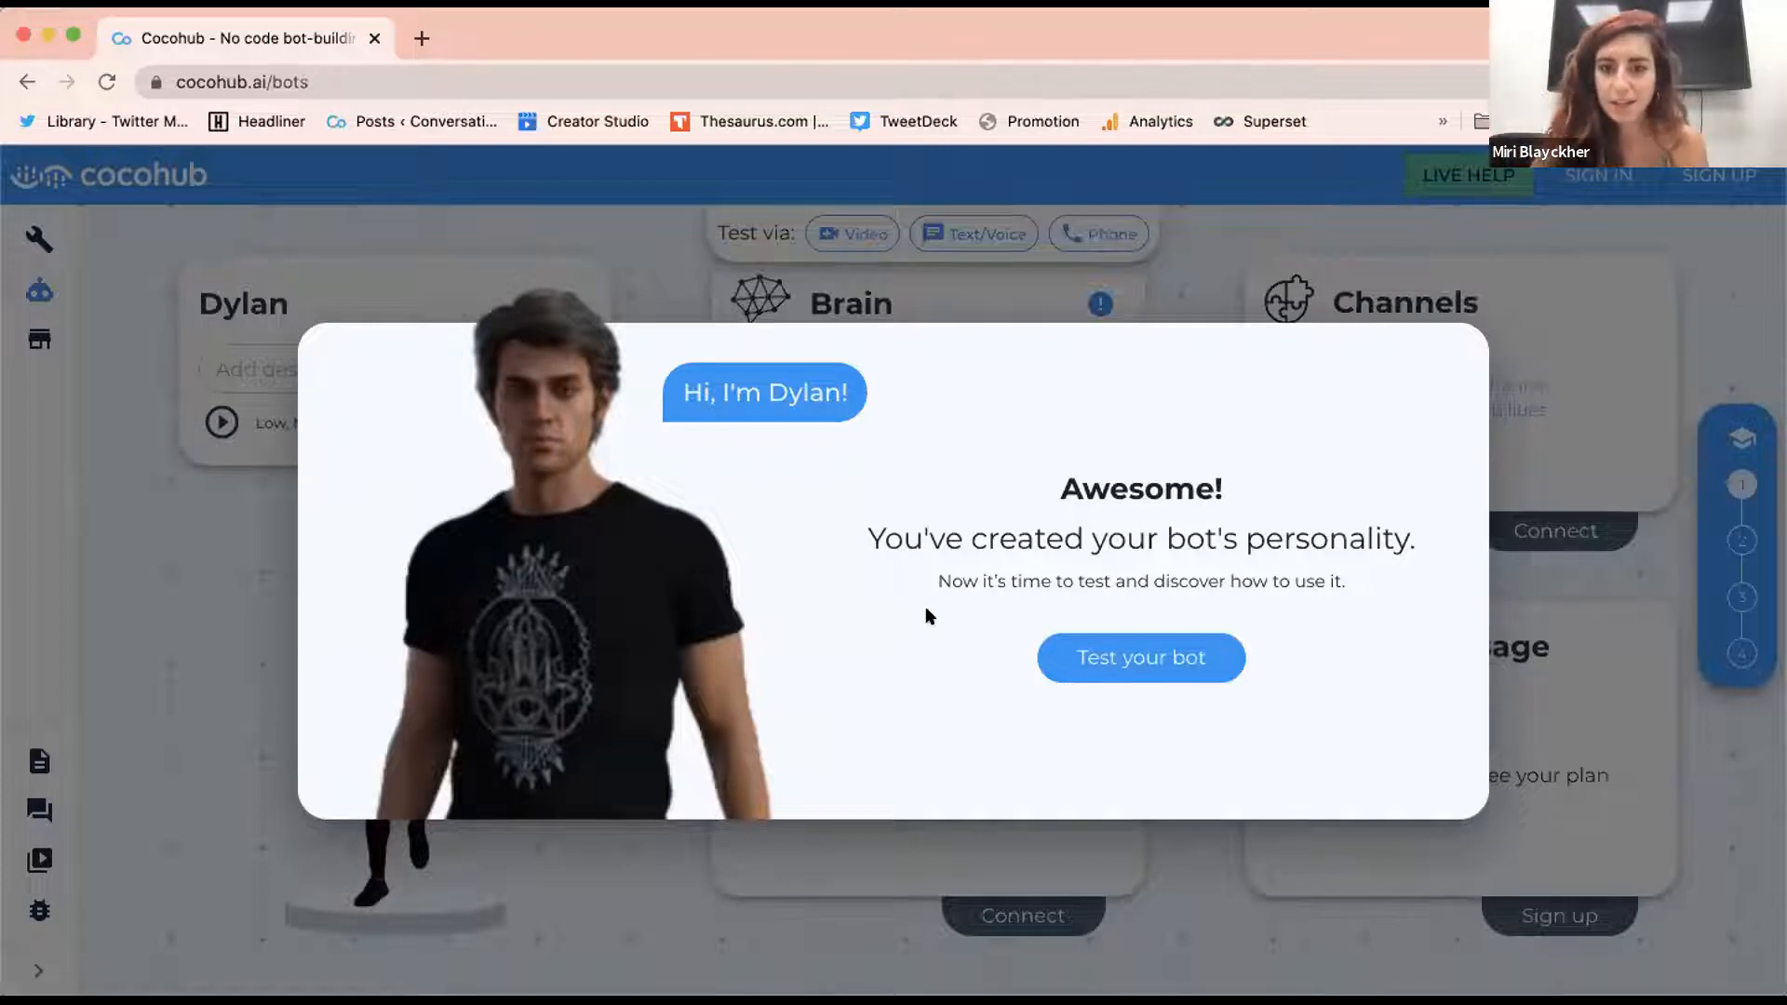
- Set up a video test of the new bot using the dark room scene with the large window and black door
click(1127, 659)
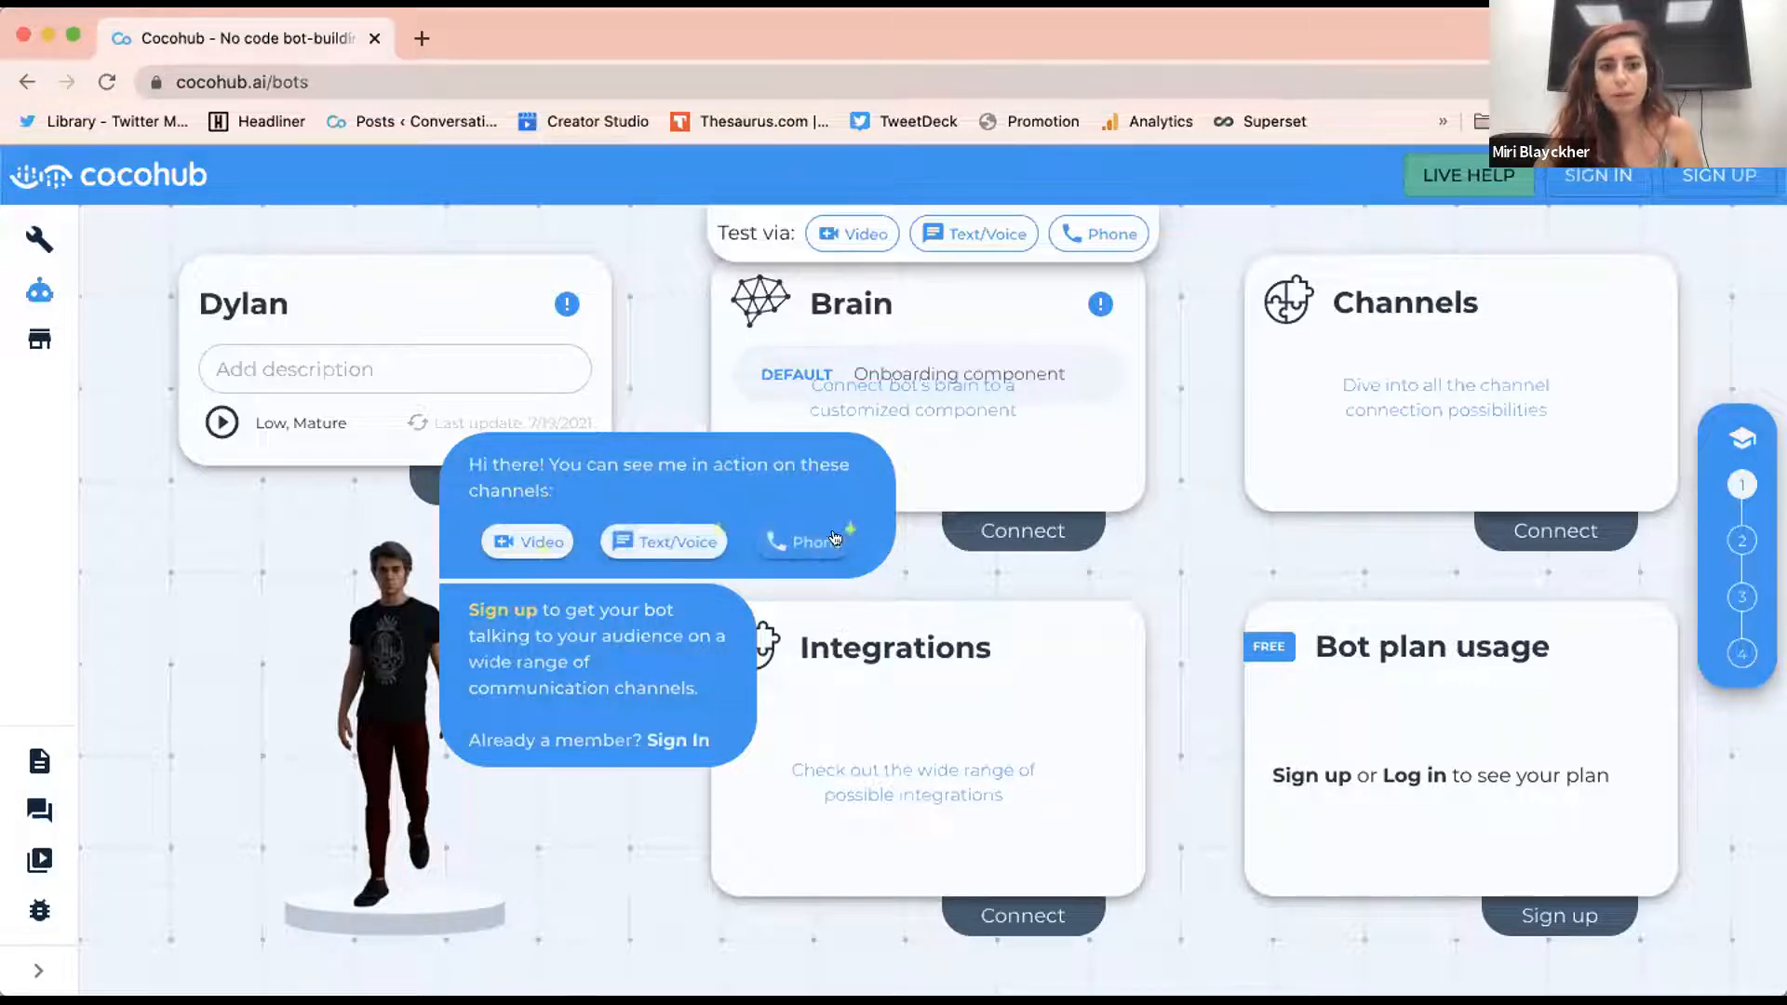
click(519, 527)
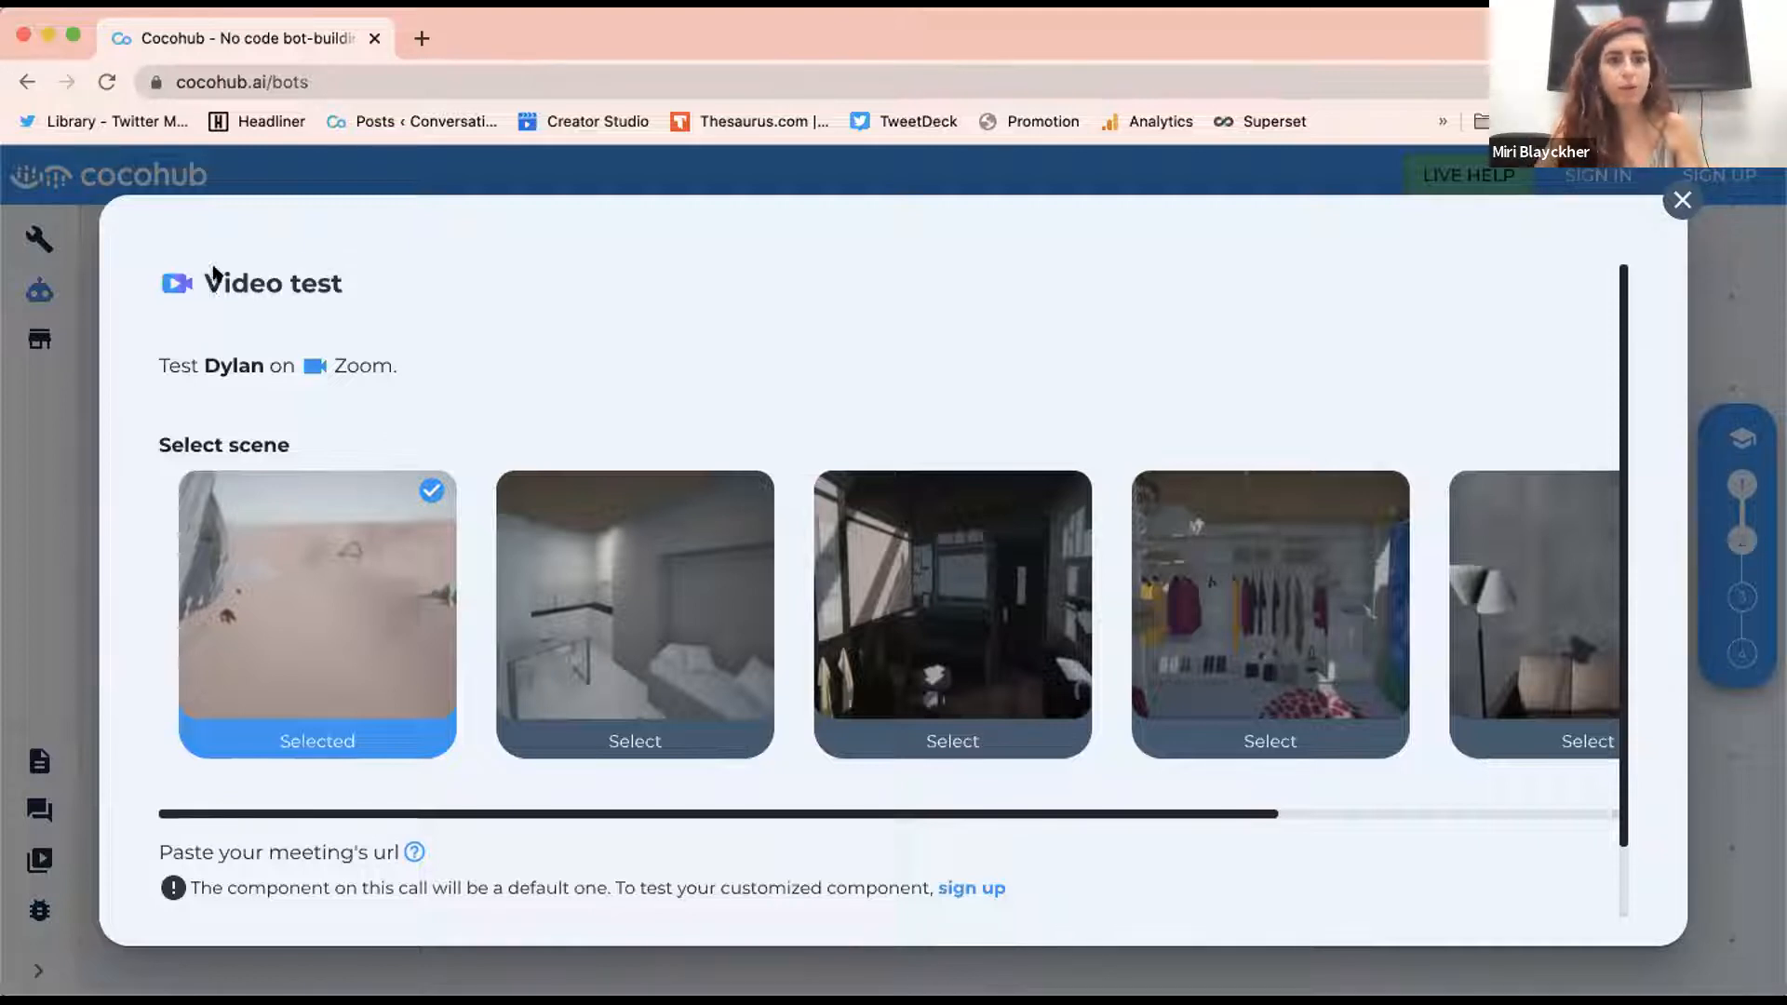
scroll(224, 462, down, 2)
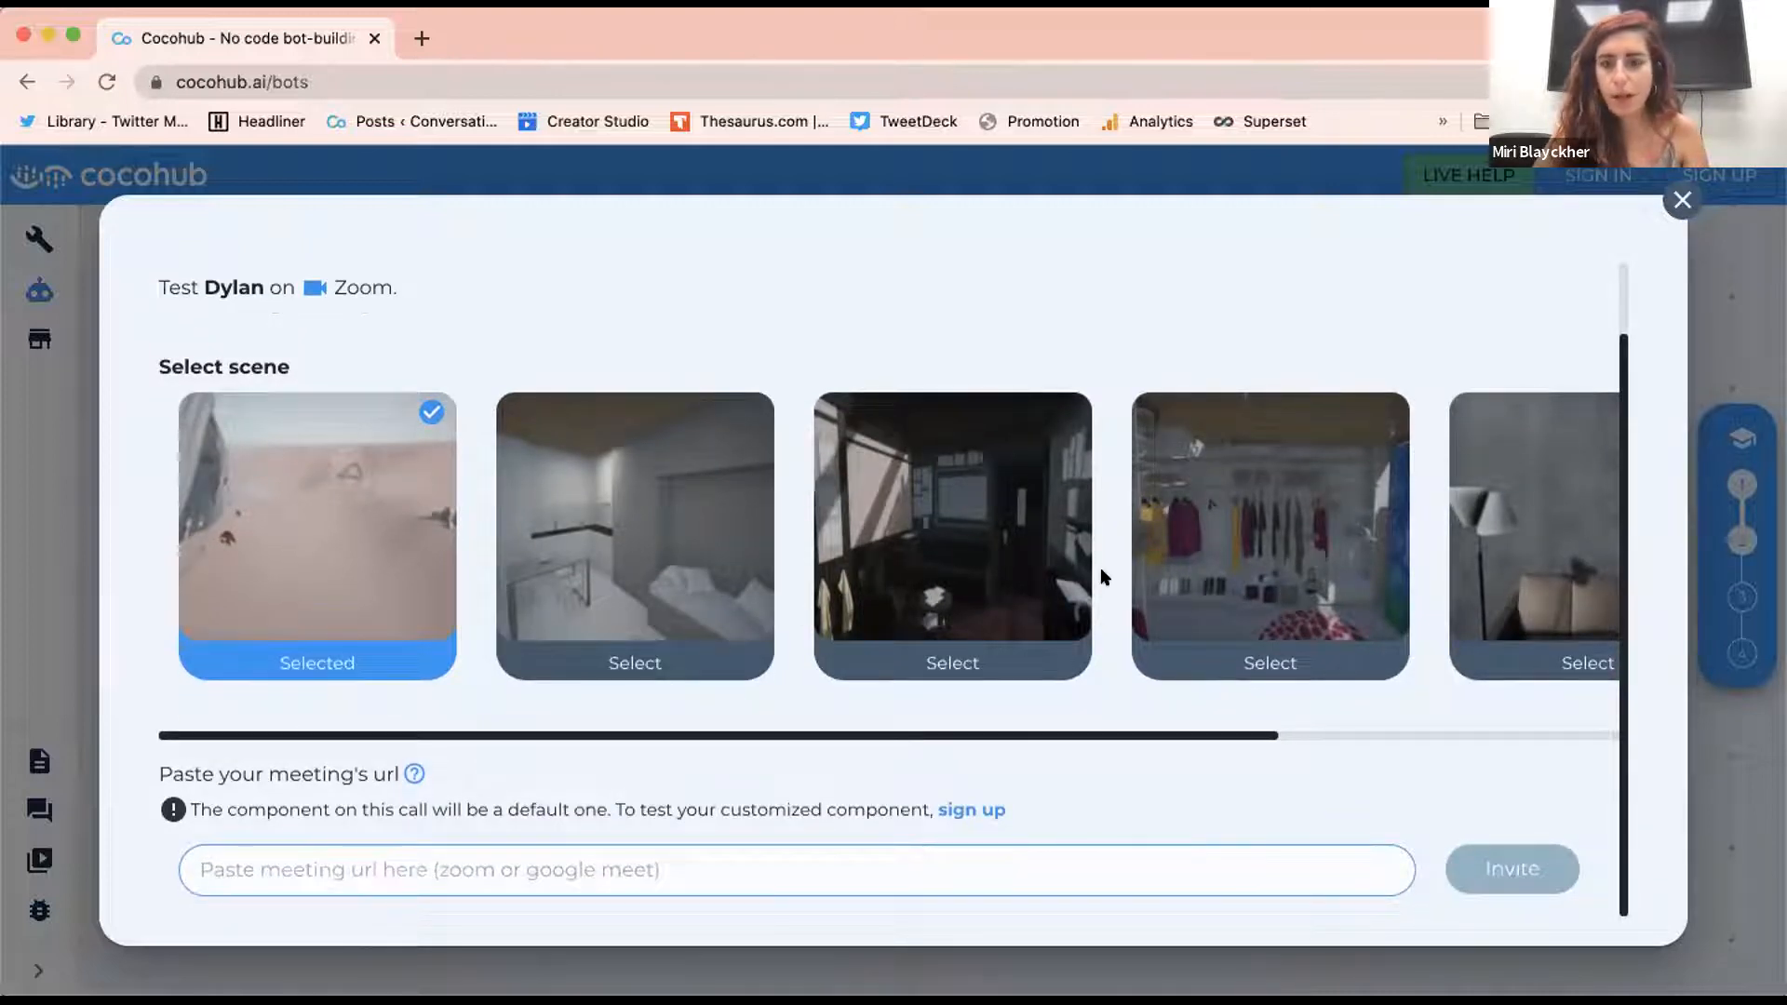
scroll(1099, 570, right, 5)
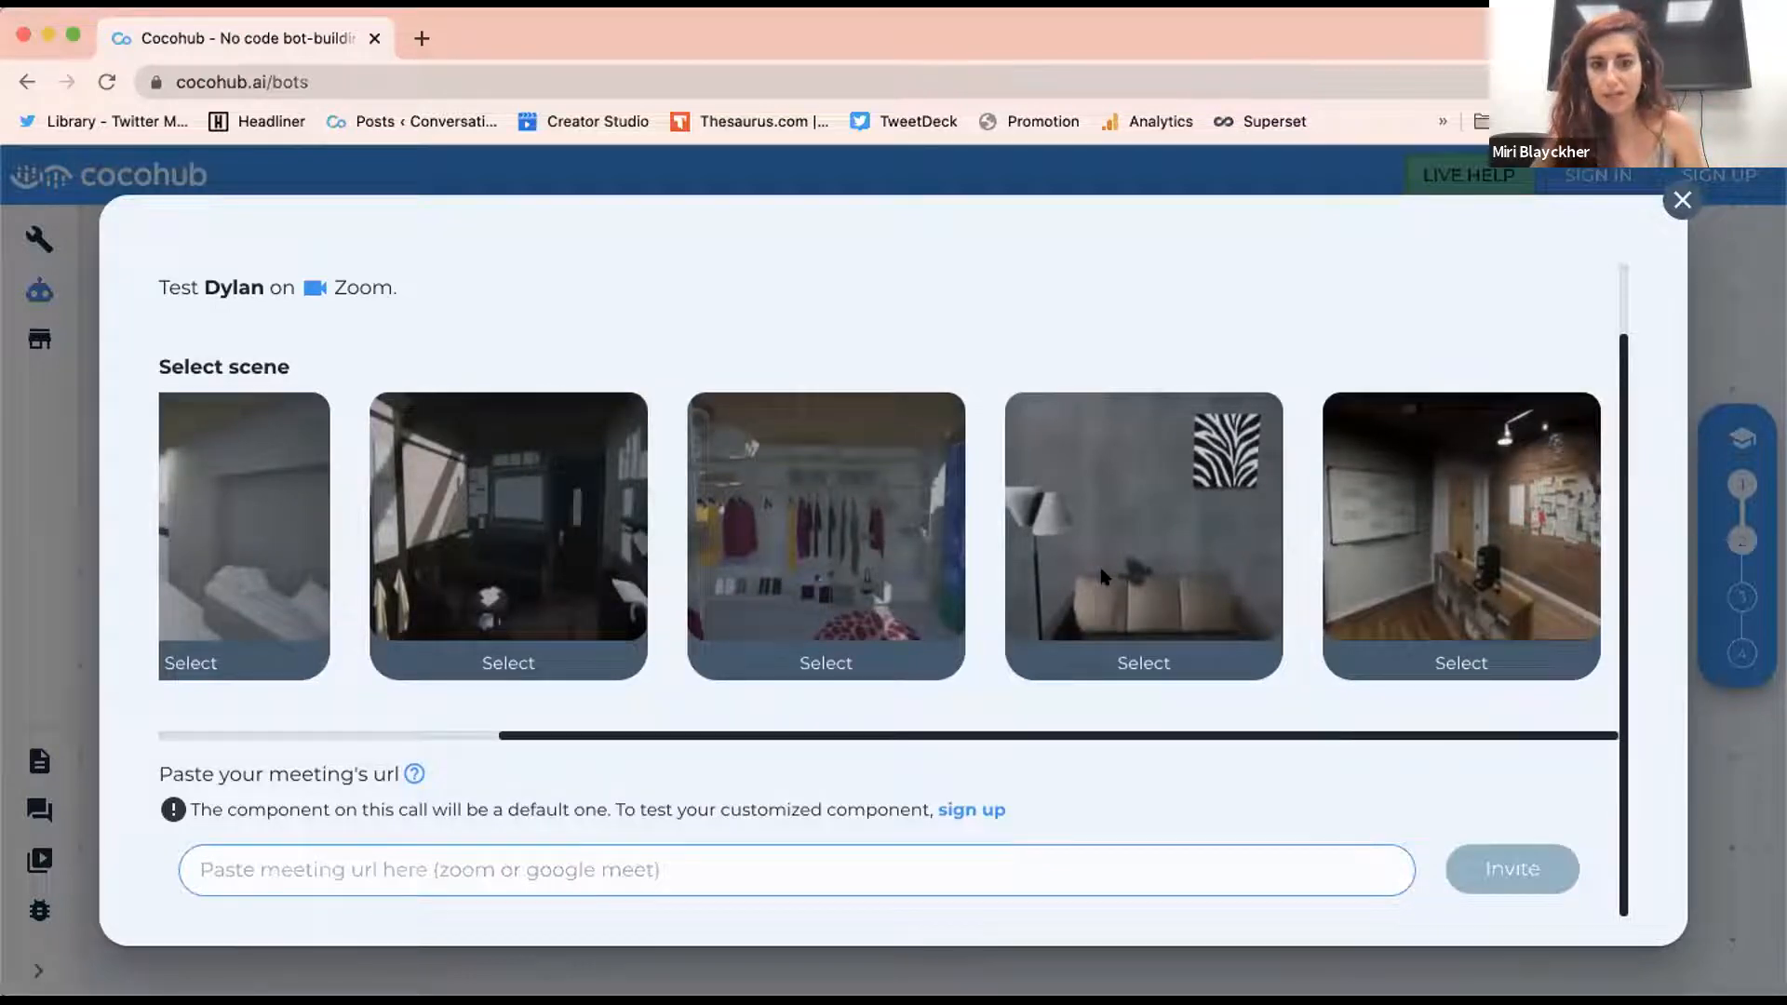
scroll(1101, 575, left, 3)
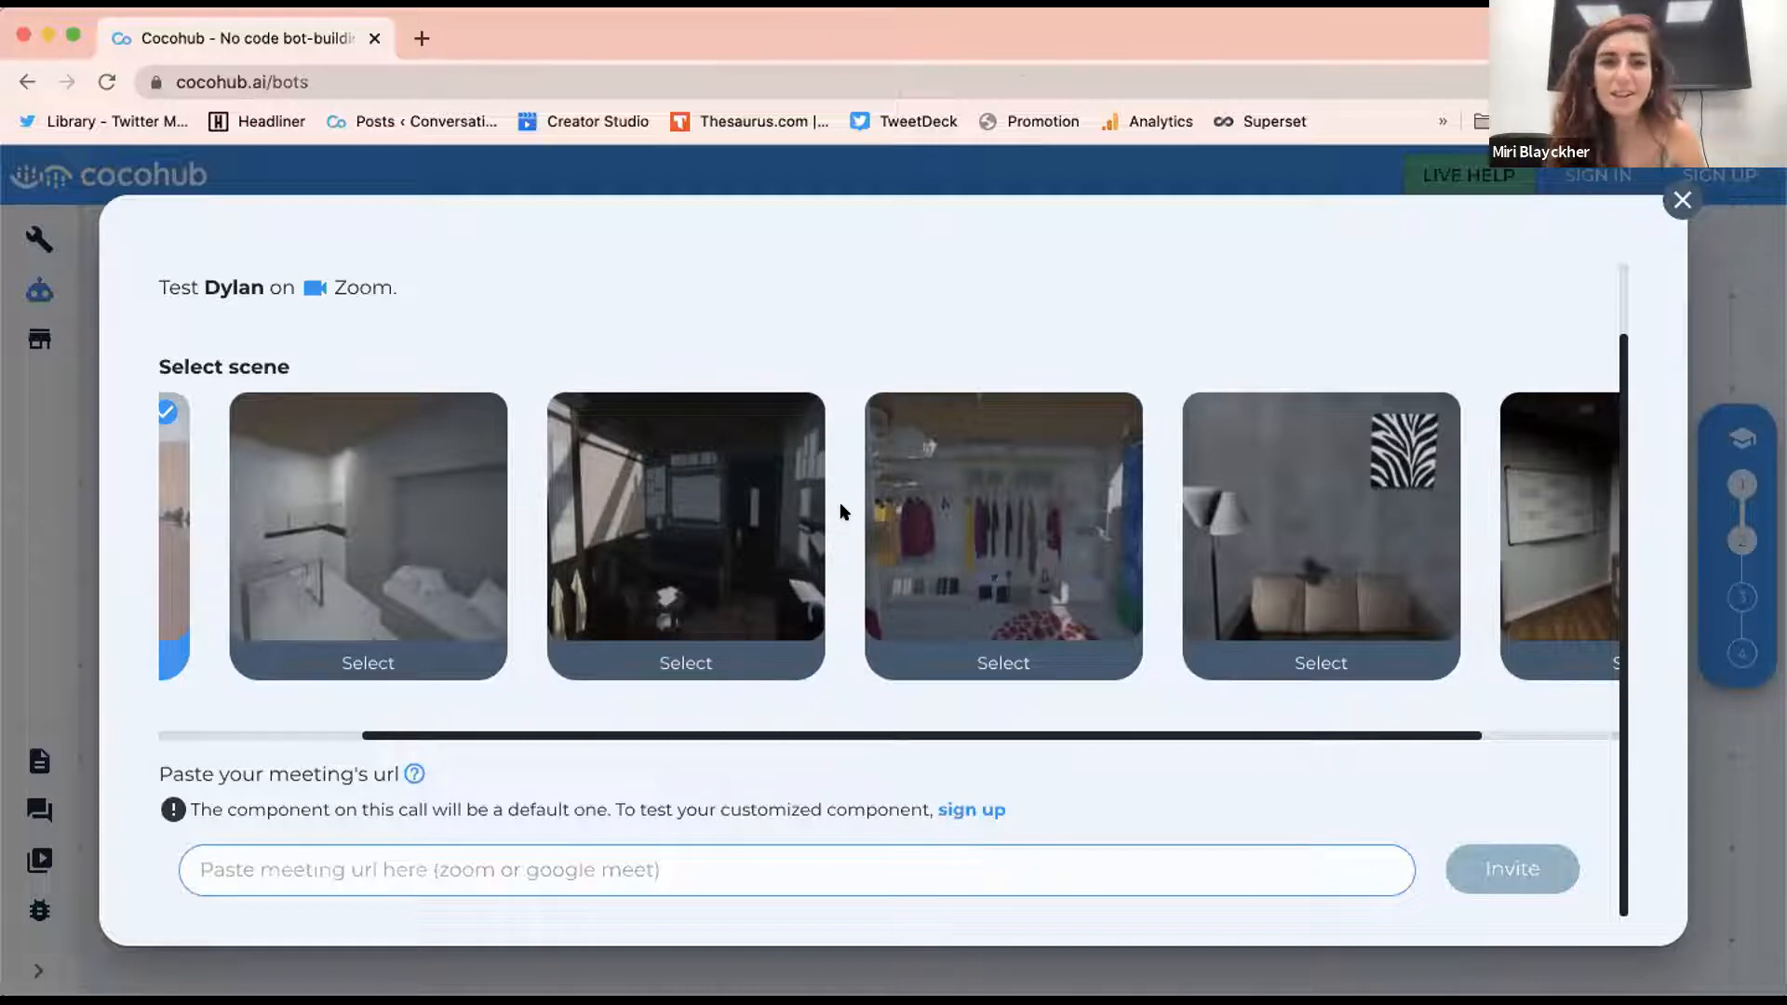
click(732, 586)
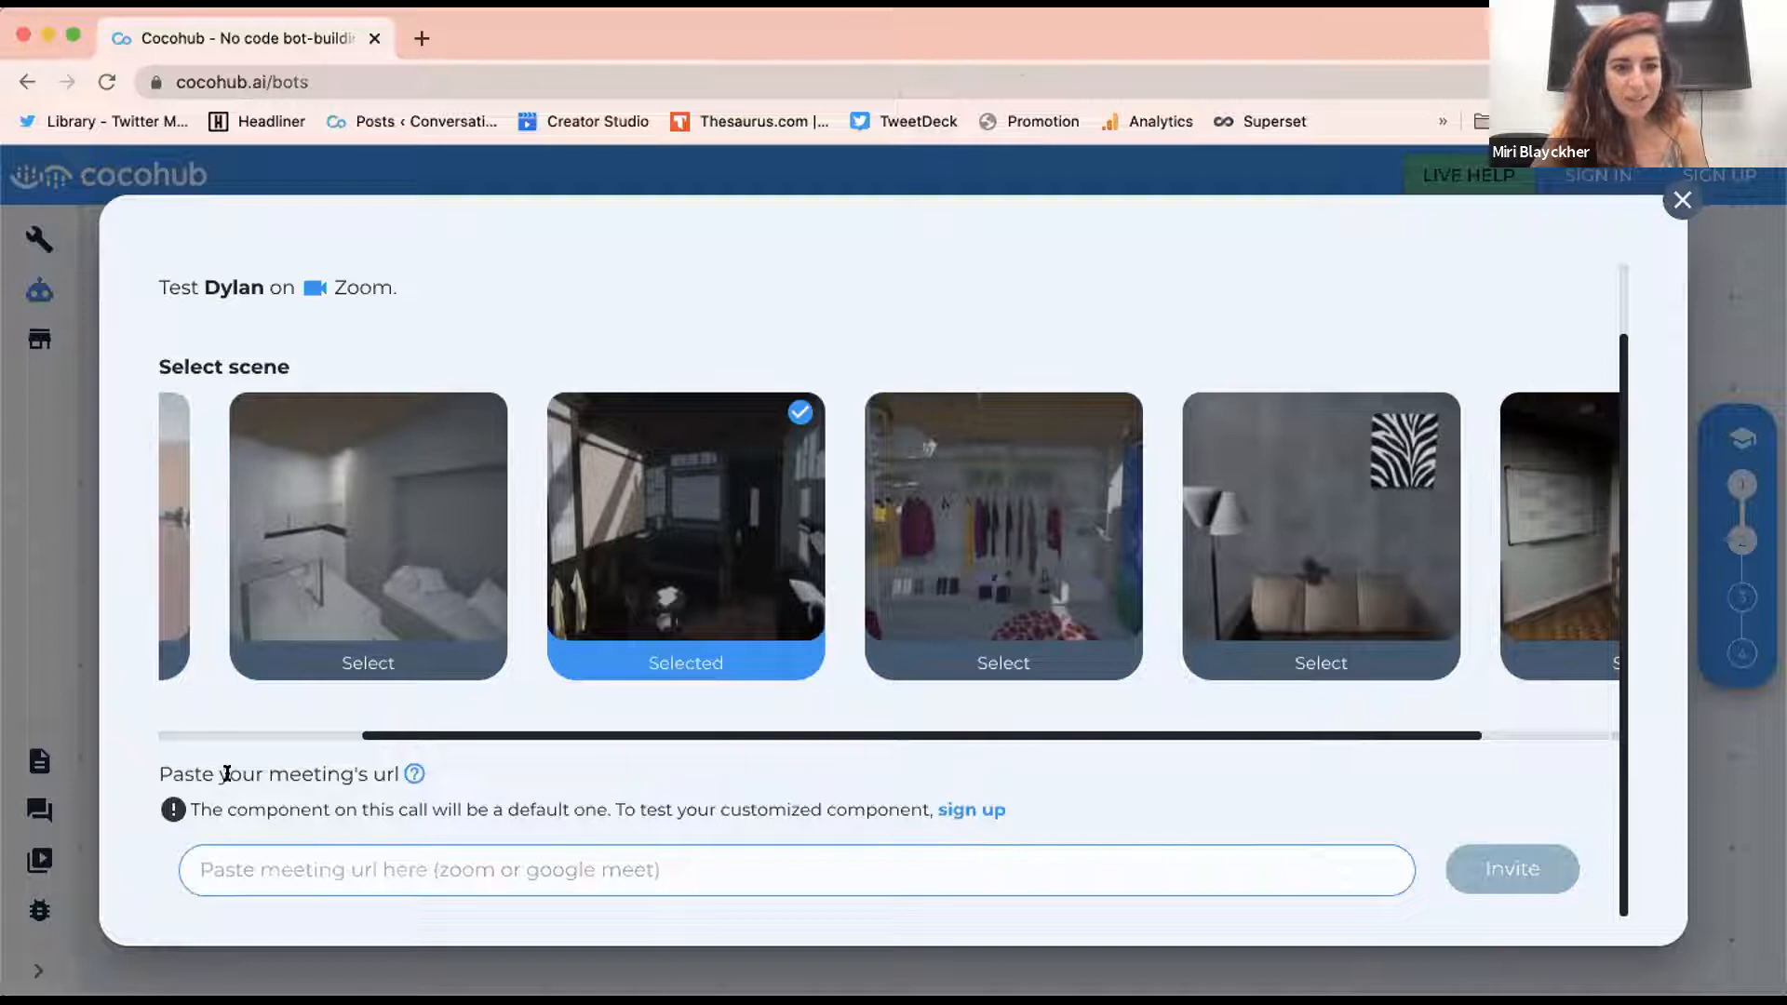
- Paste the Zoom meeting's URL, invite the bot to the meeting and dismiss the notice
drag(155, 763, 438, 770)
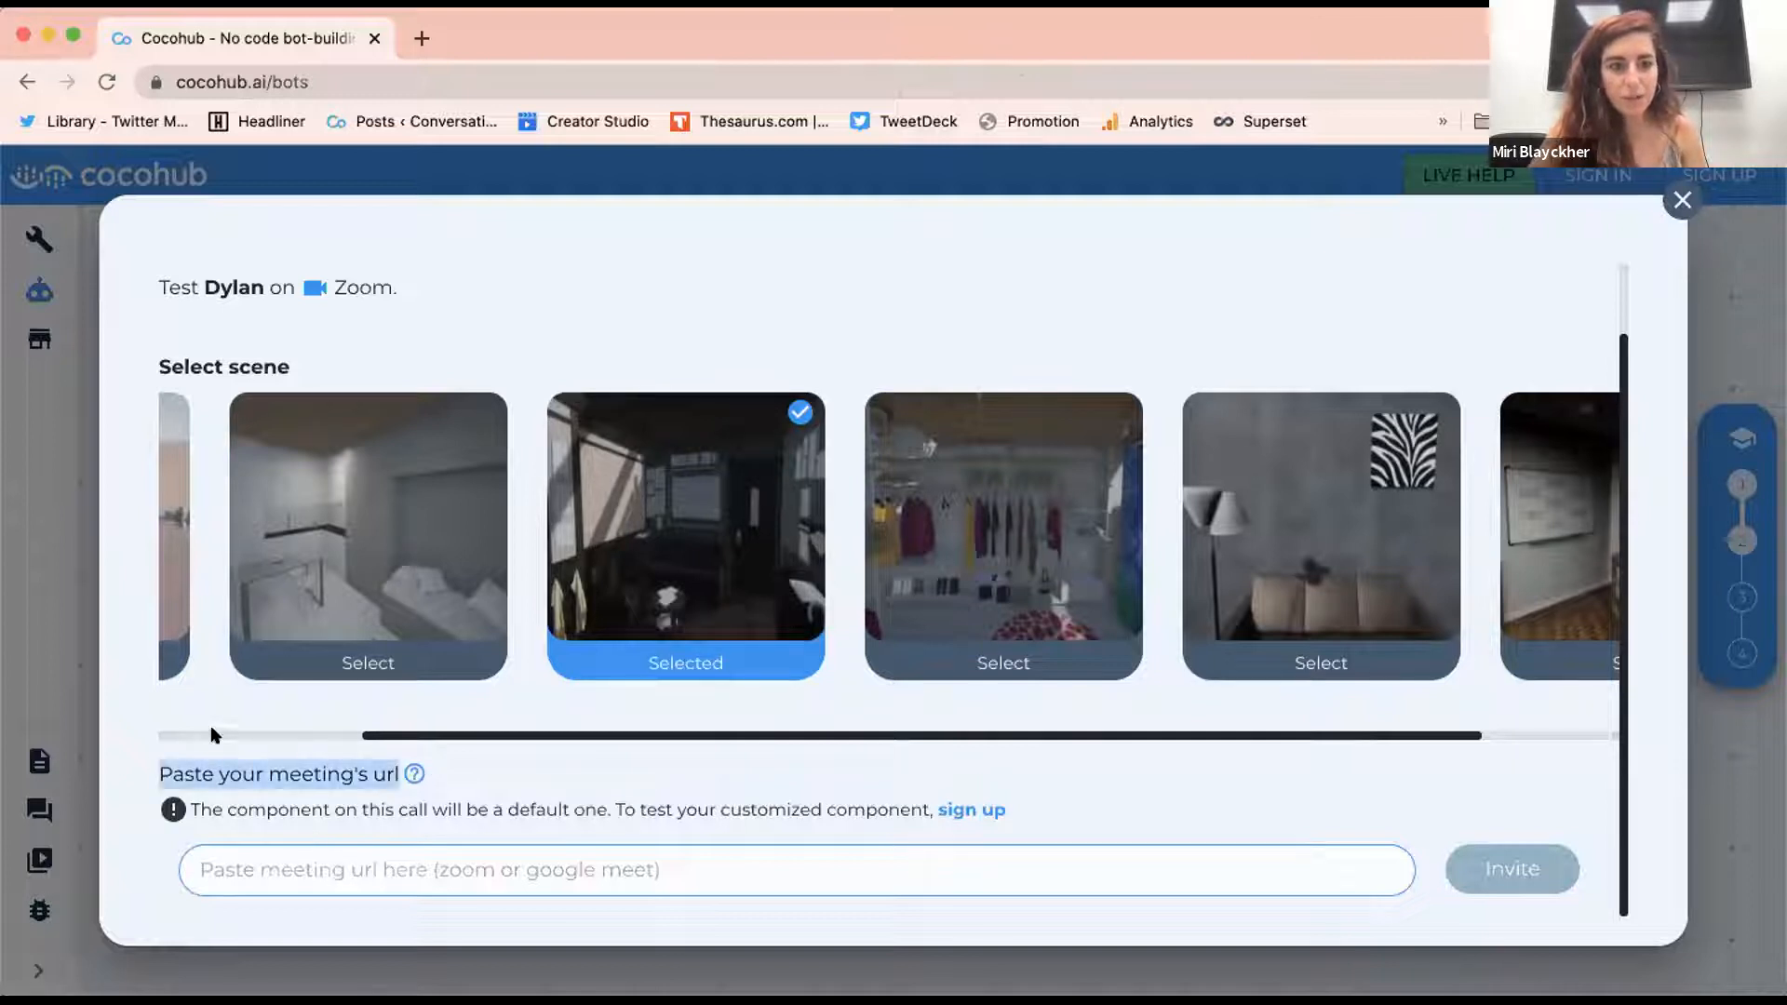
click(214, 771)
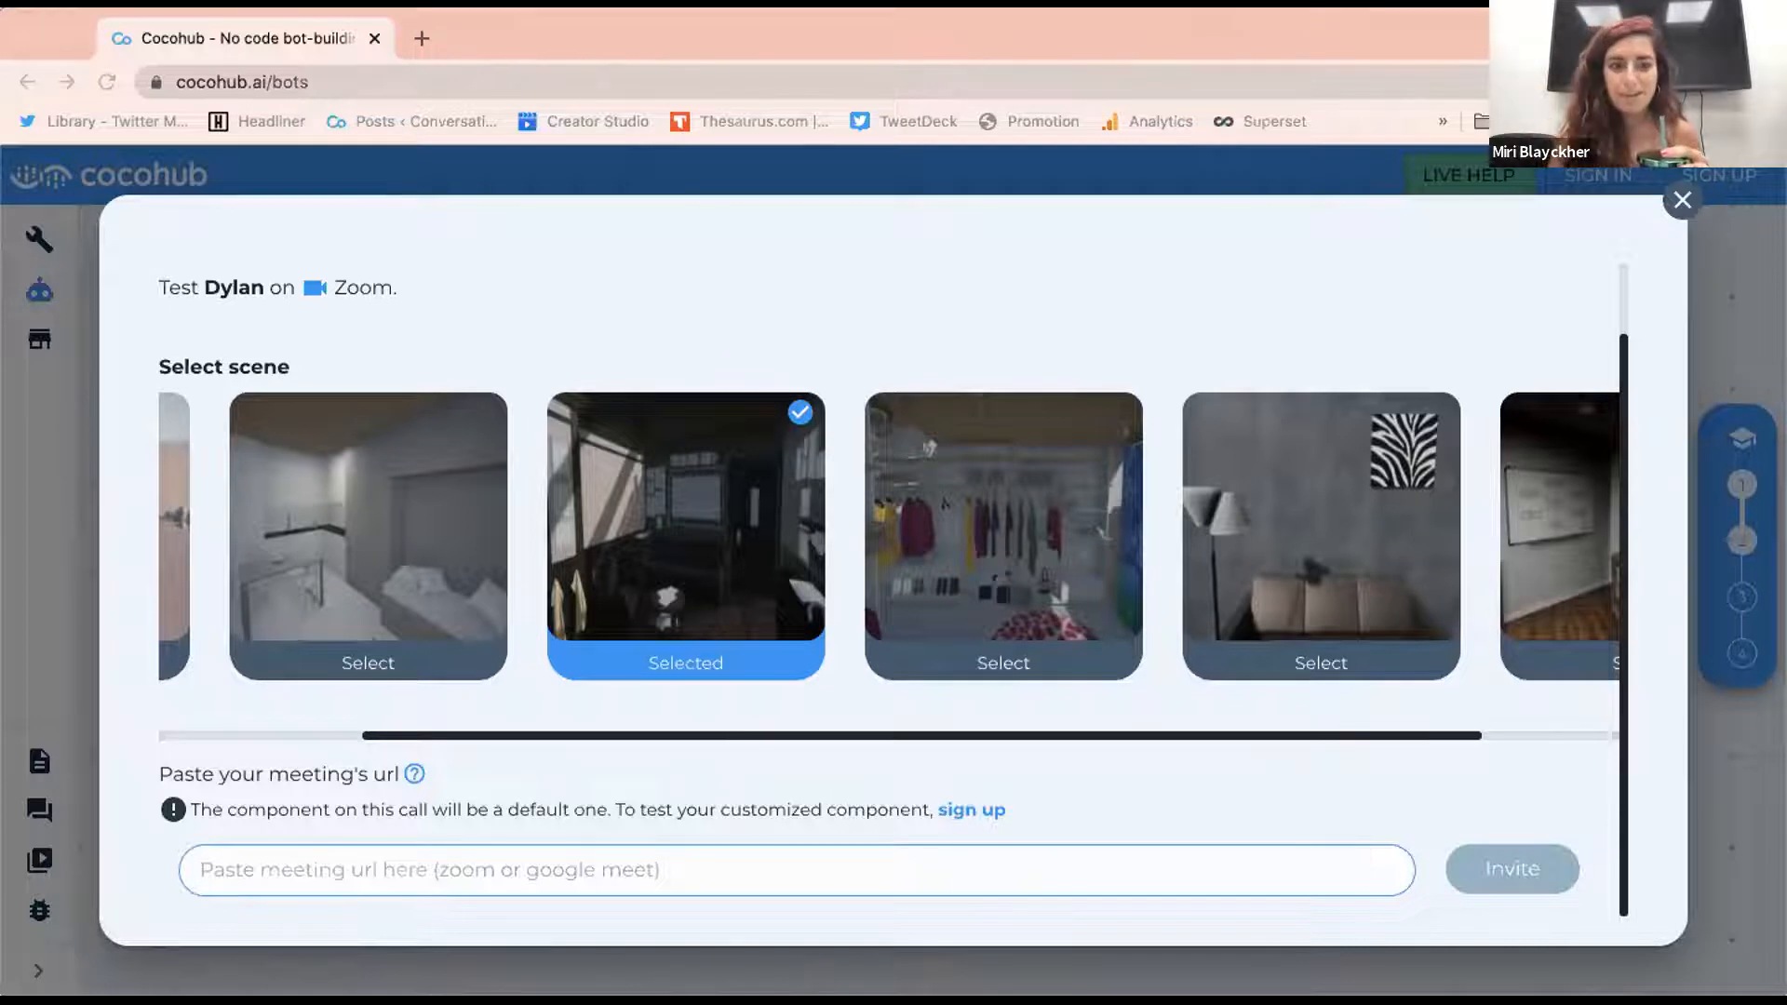
click(591, 858)
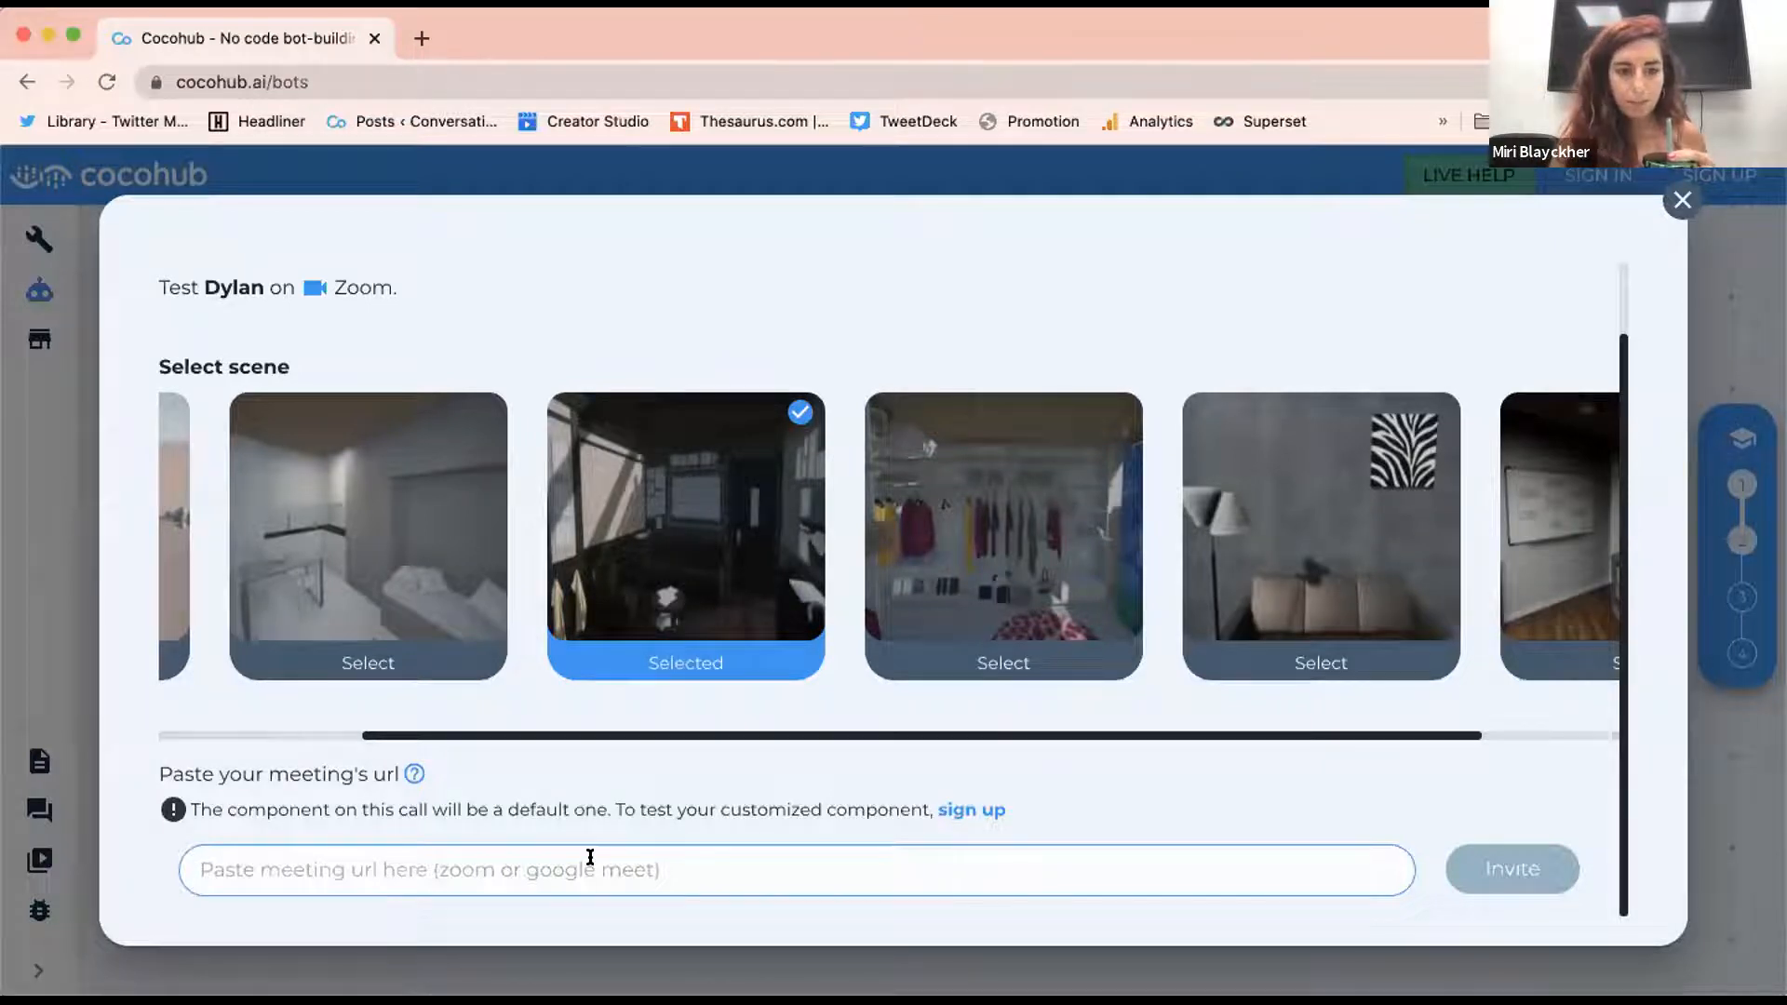
key(super+v)
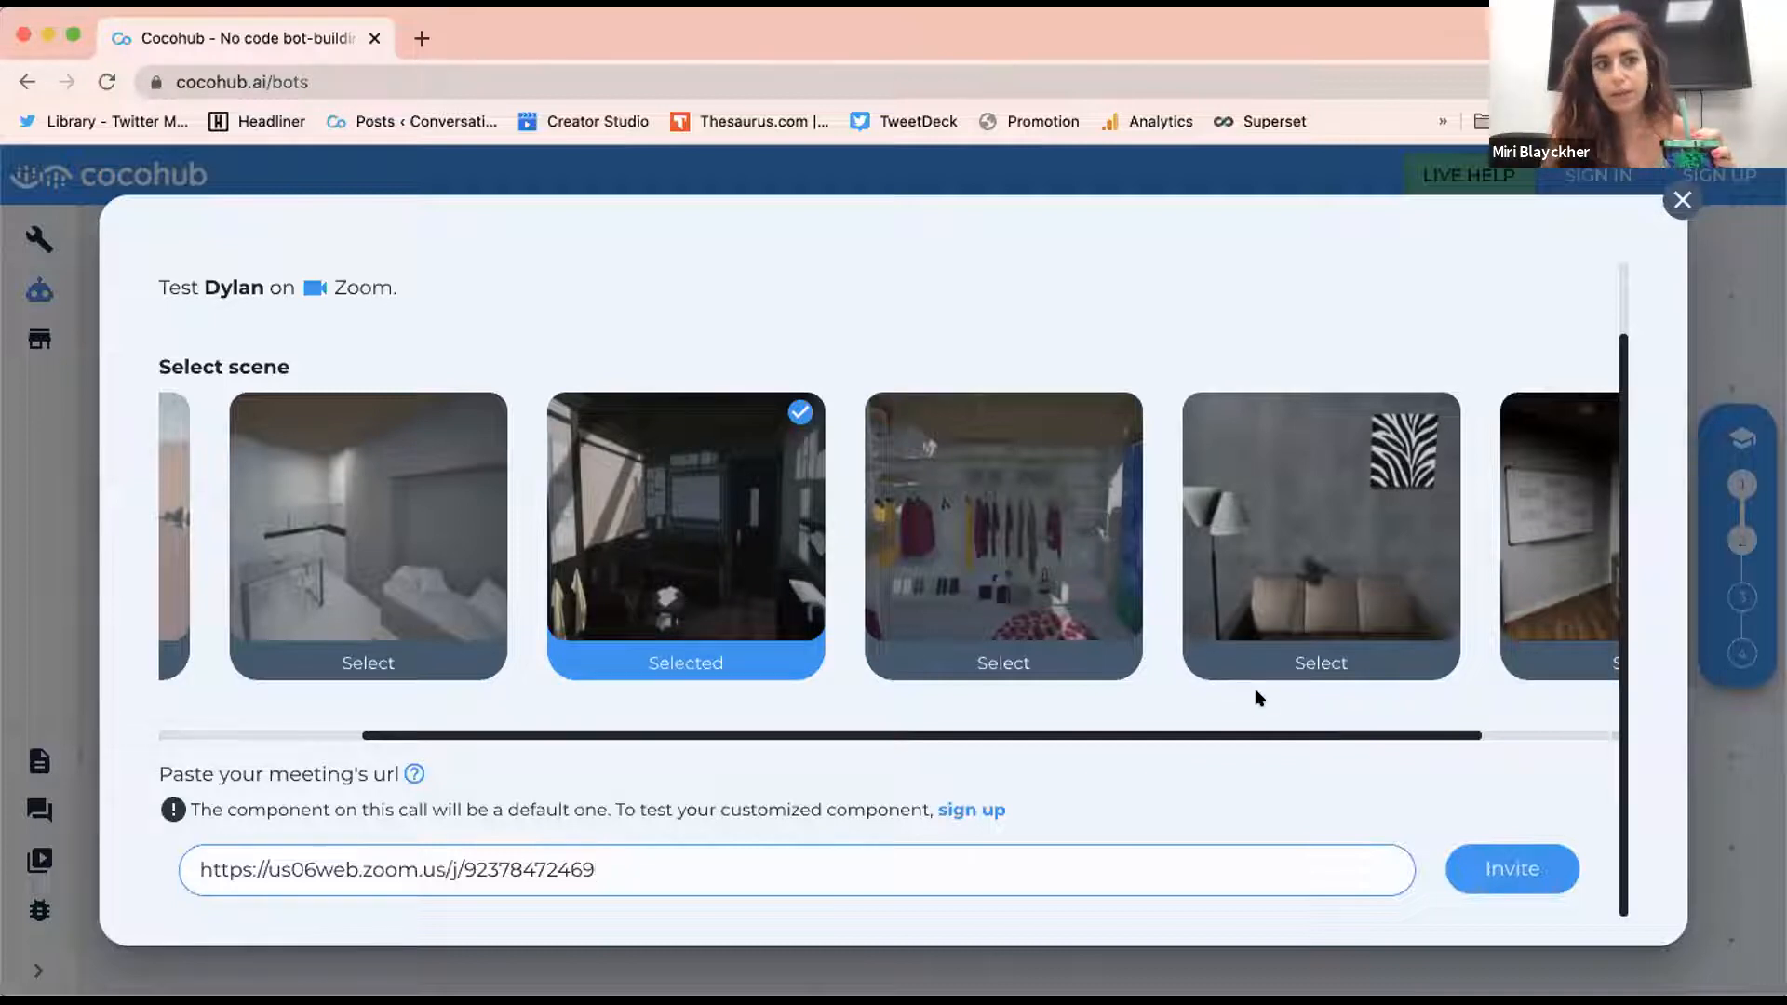
click(1530, 861)
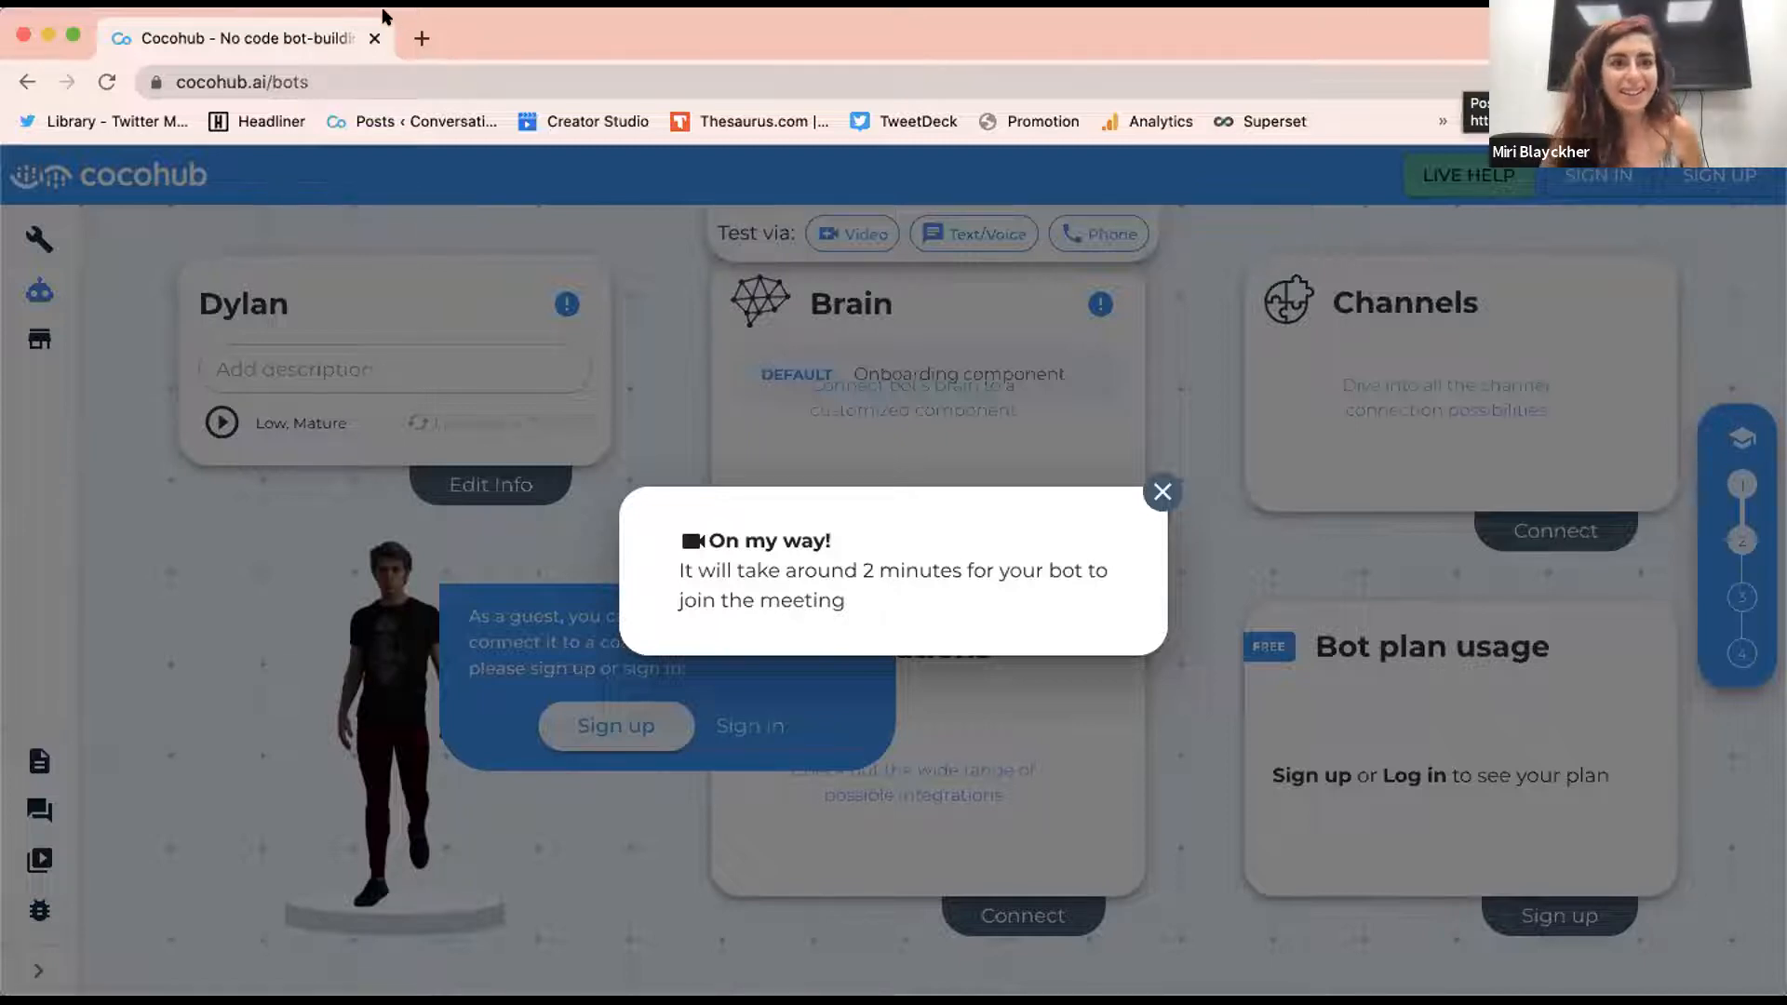
click(1161, 491)
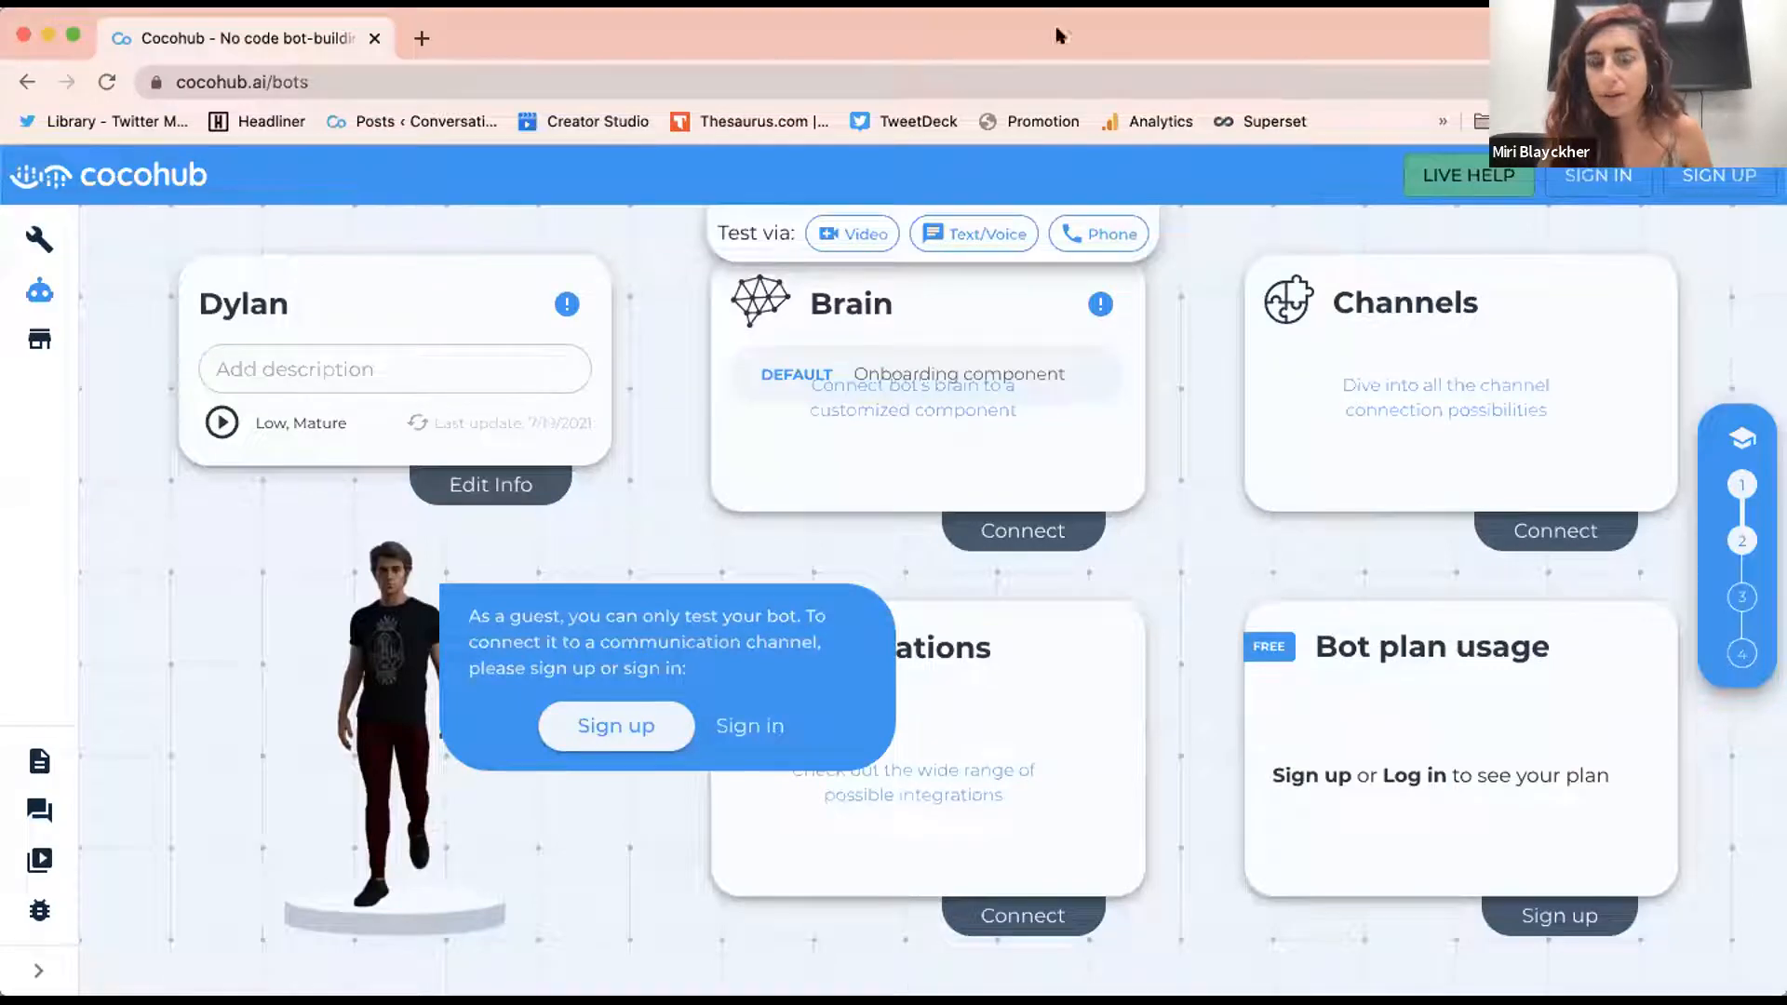
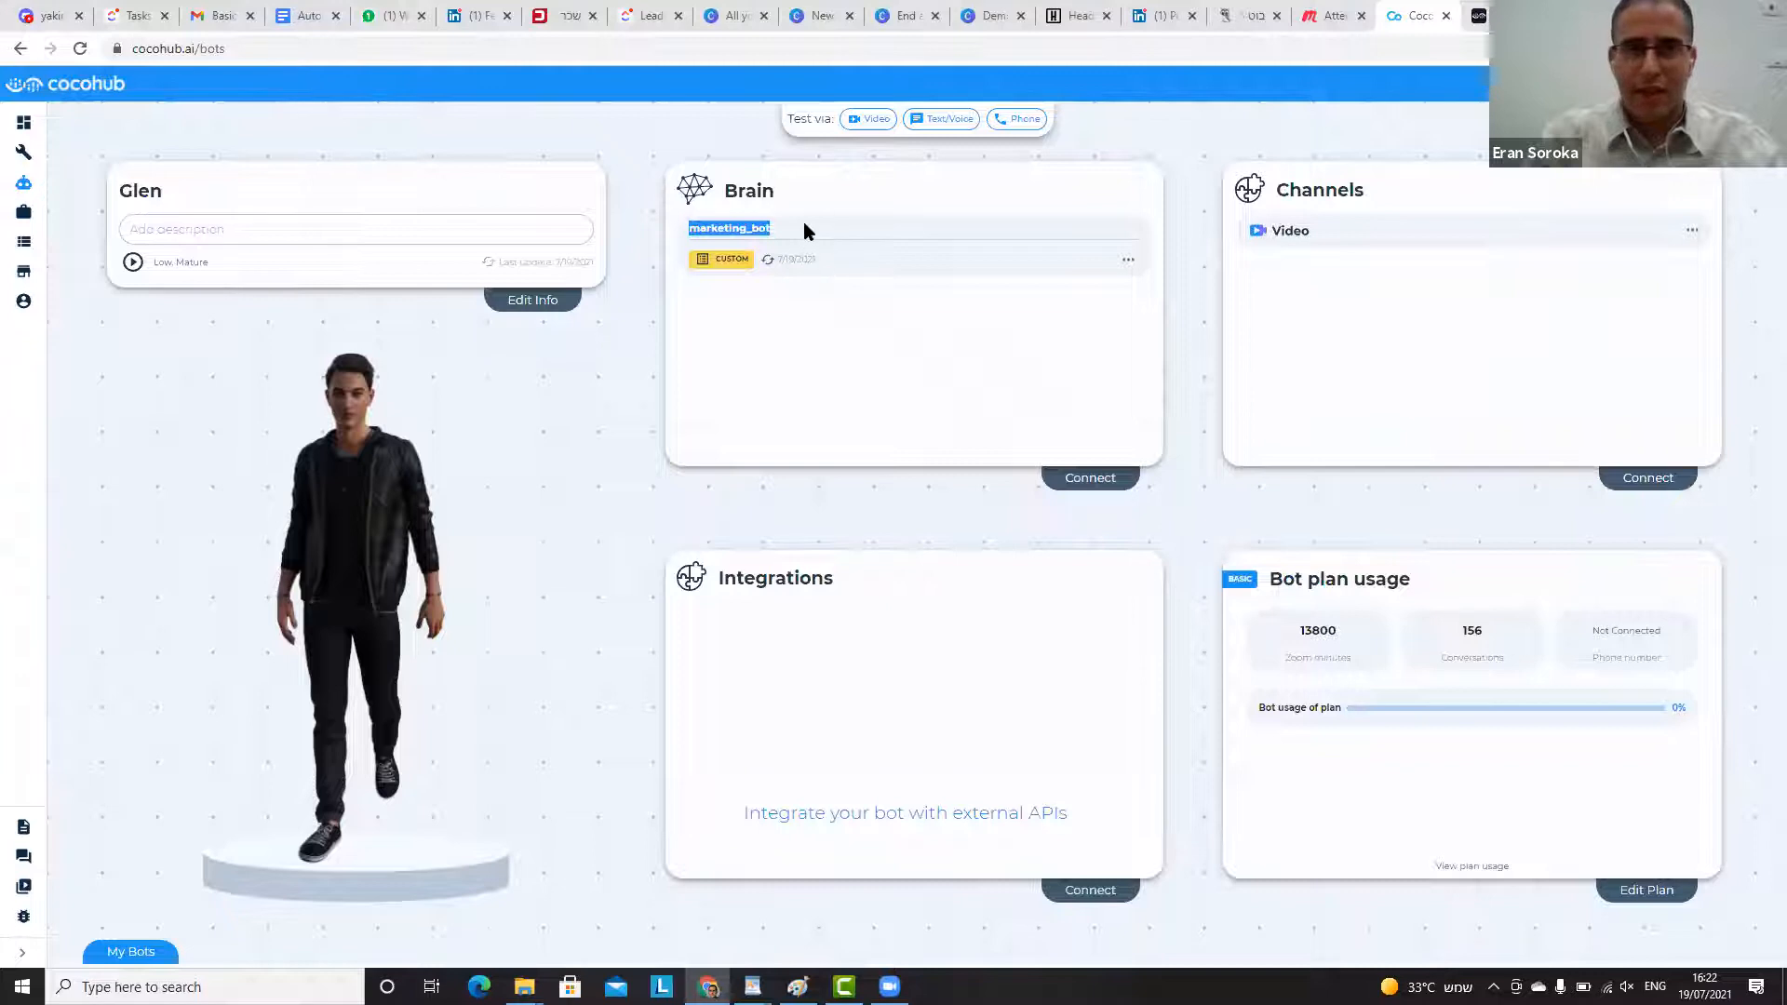
- Open the replacement choices for the marketing_bot brain component of the bot Glen and search the library for "onbo"
double_click(767, 226)
click(771, 229)
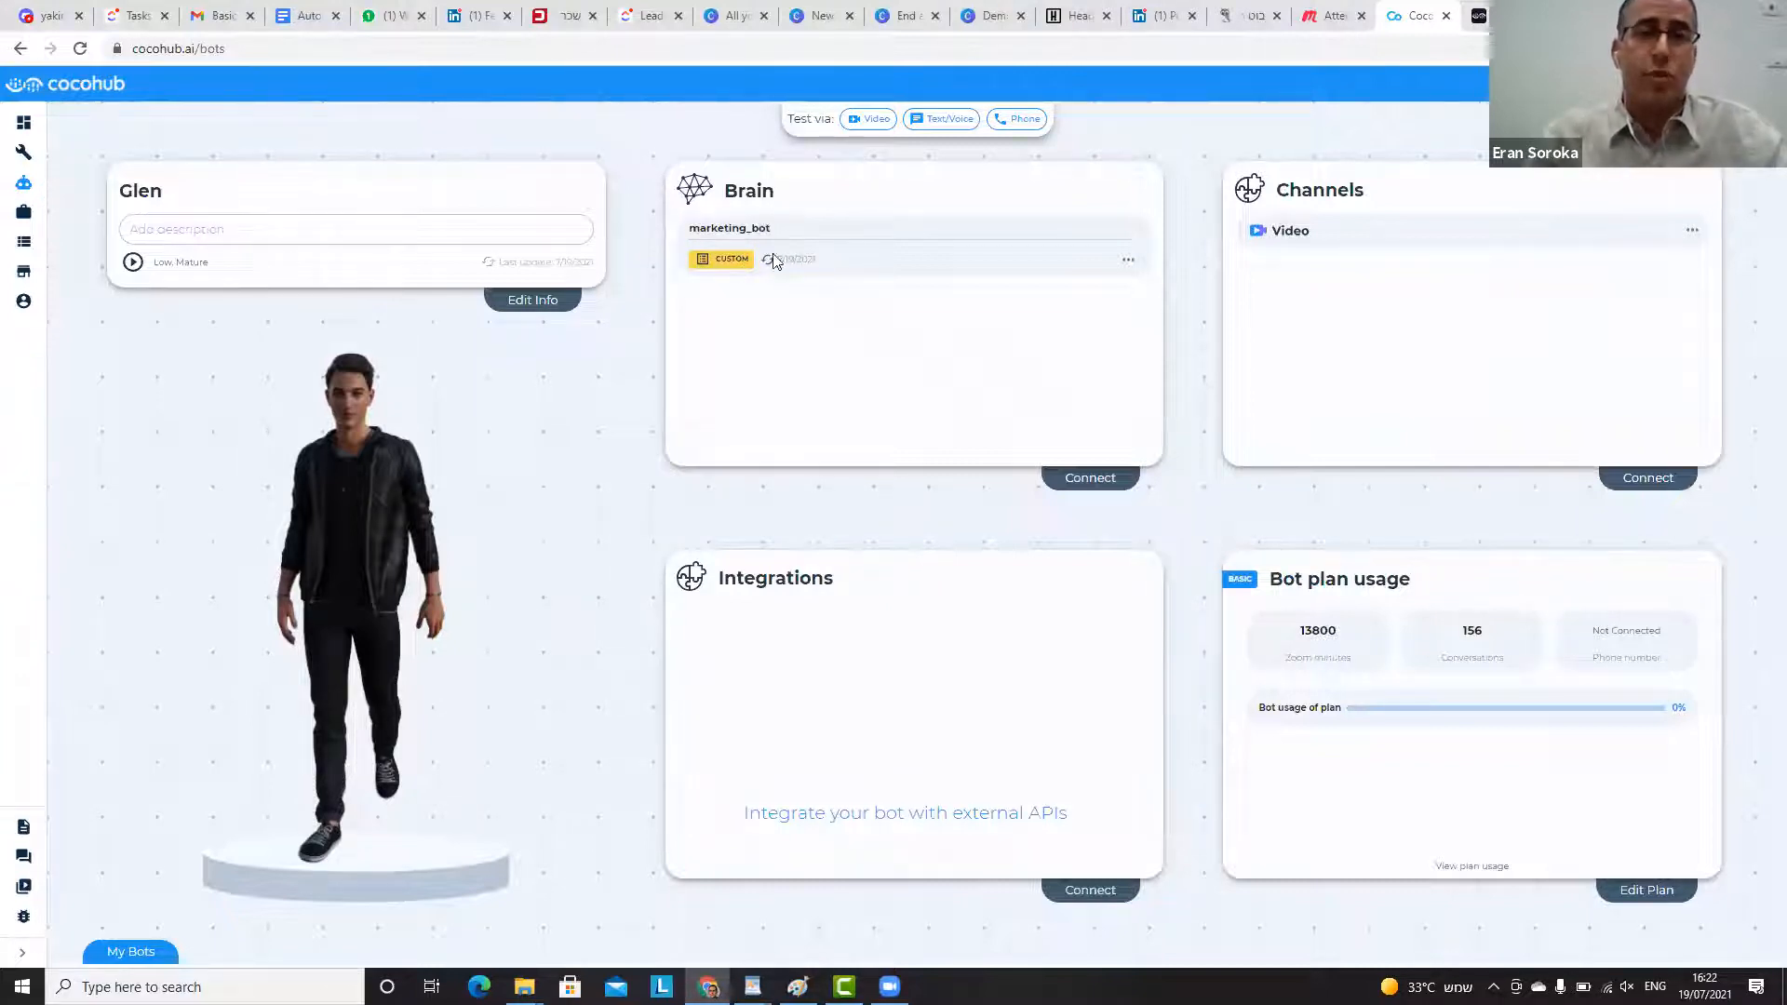
click(1131, 264)
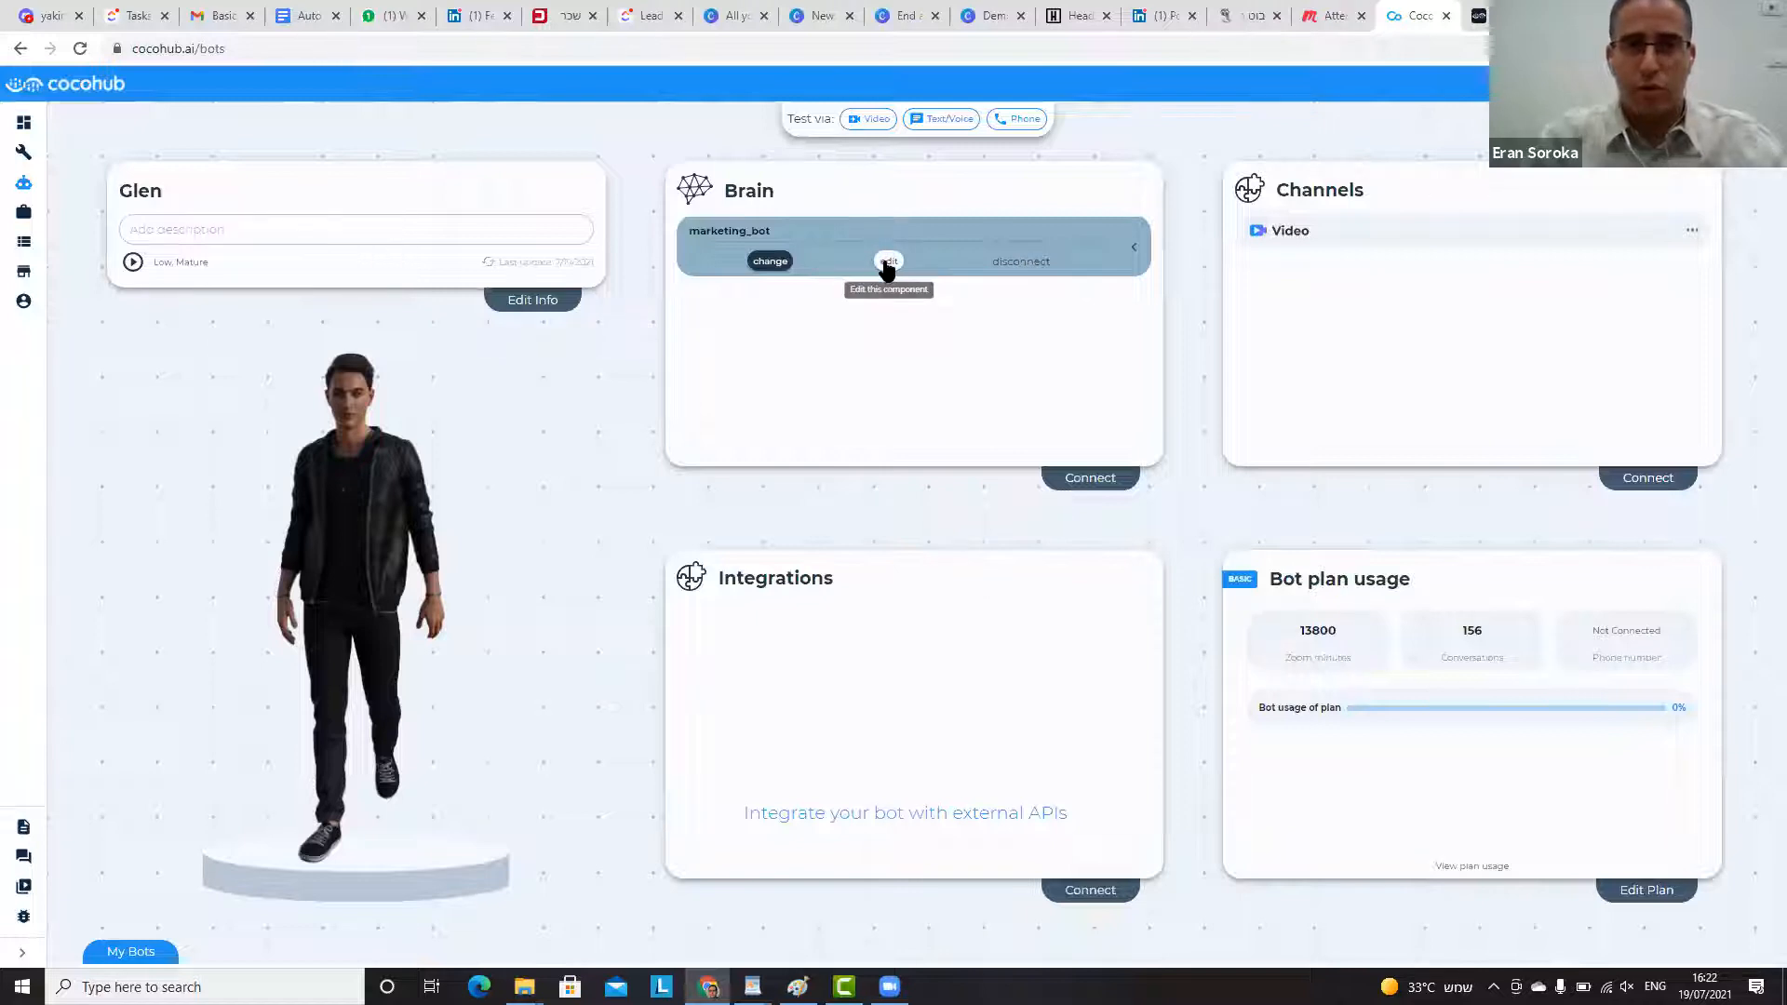
click(797, 262)
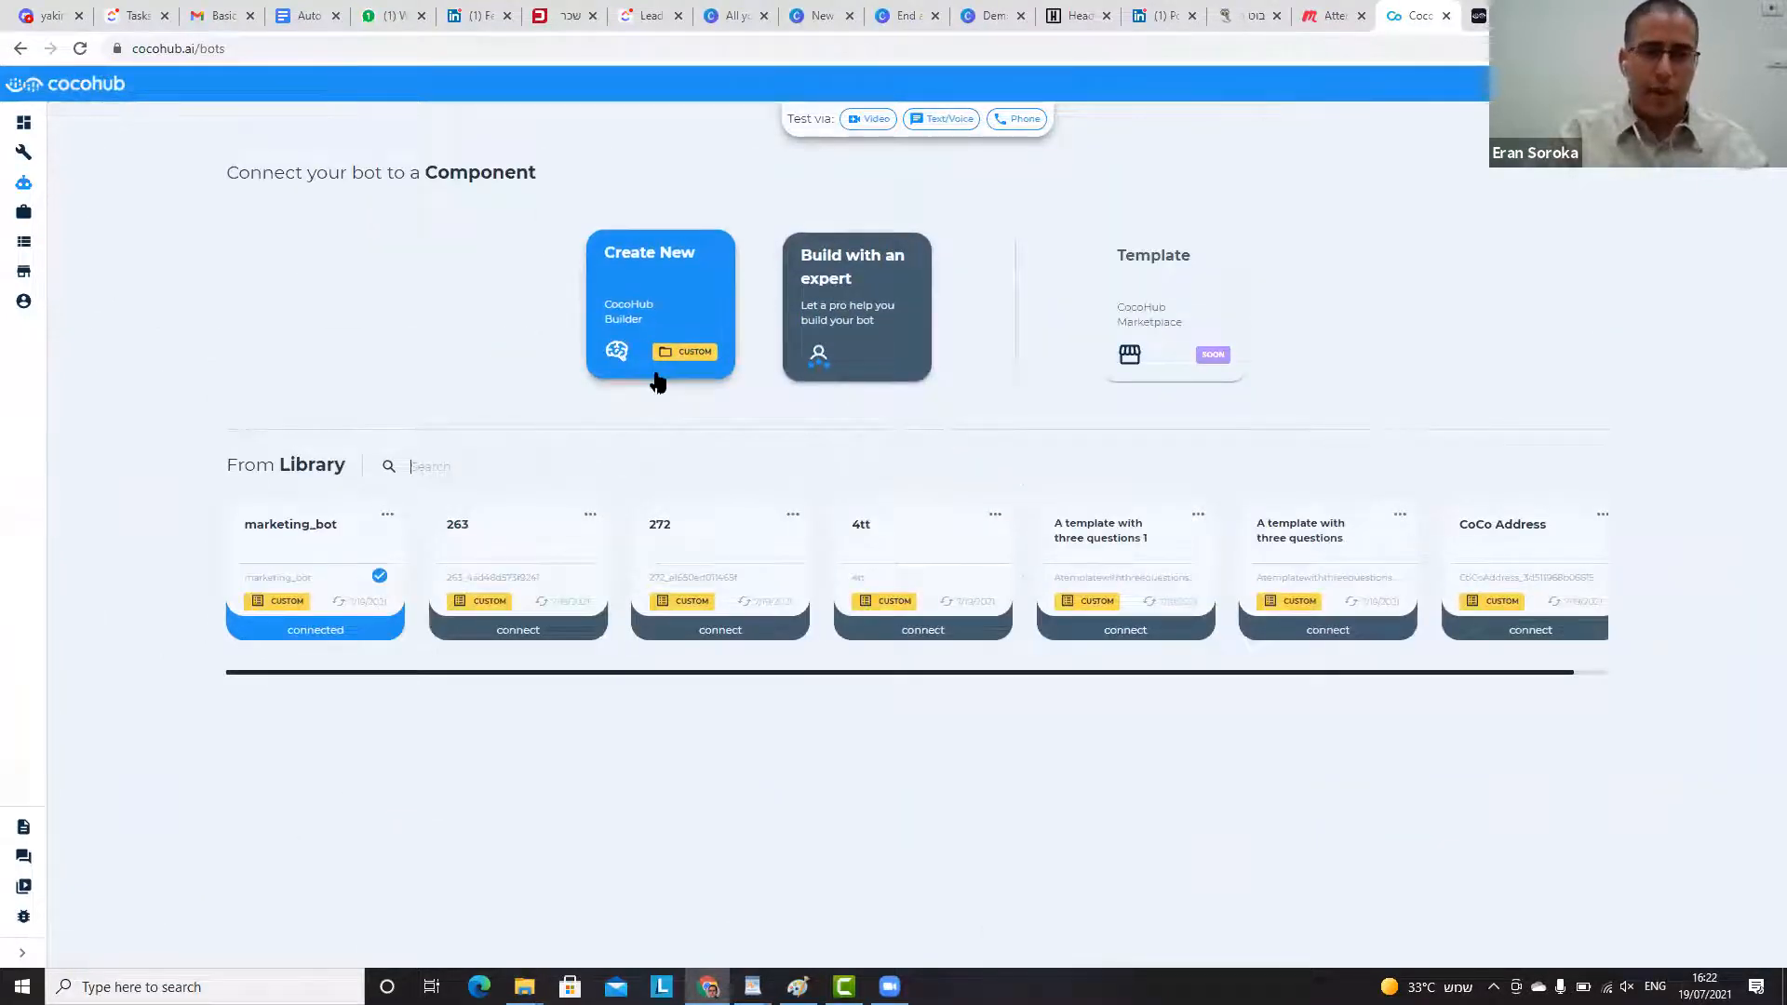
text(onbo)
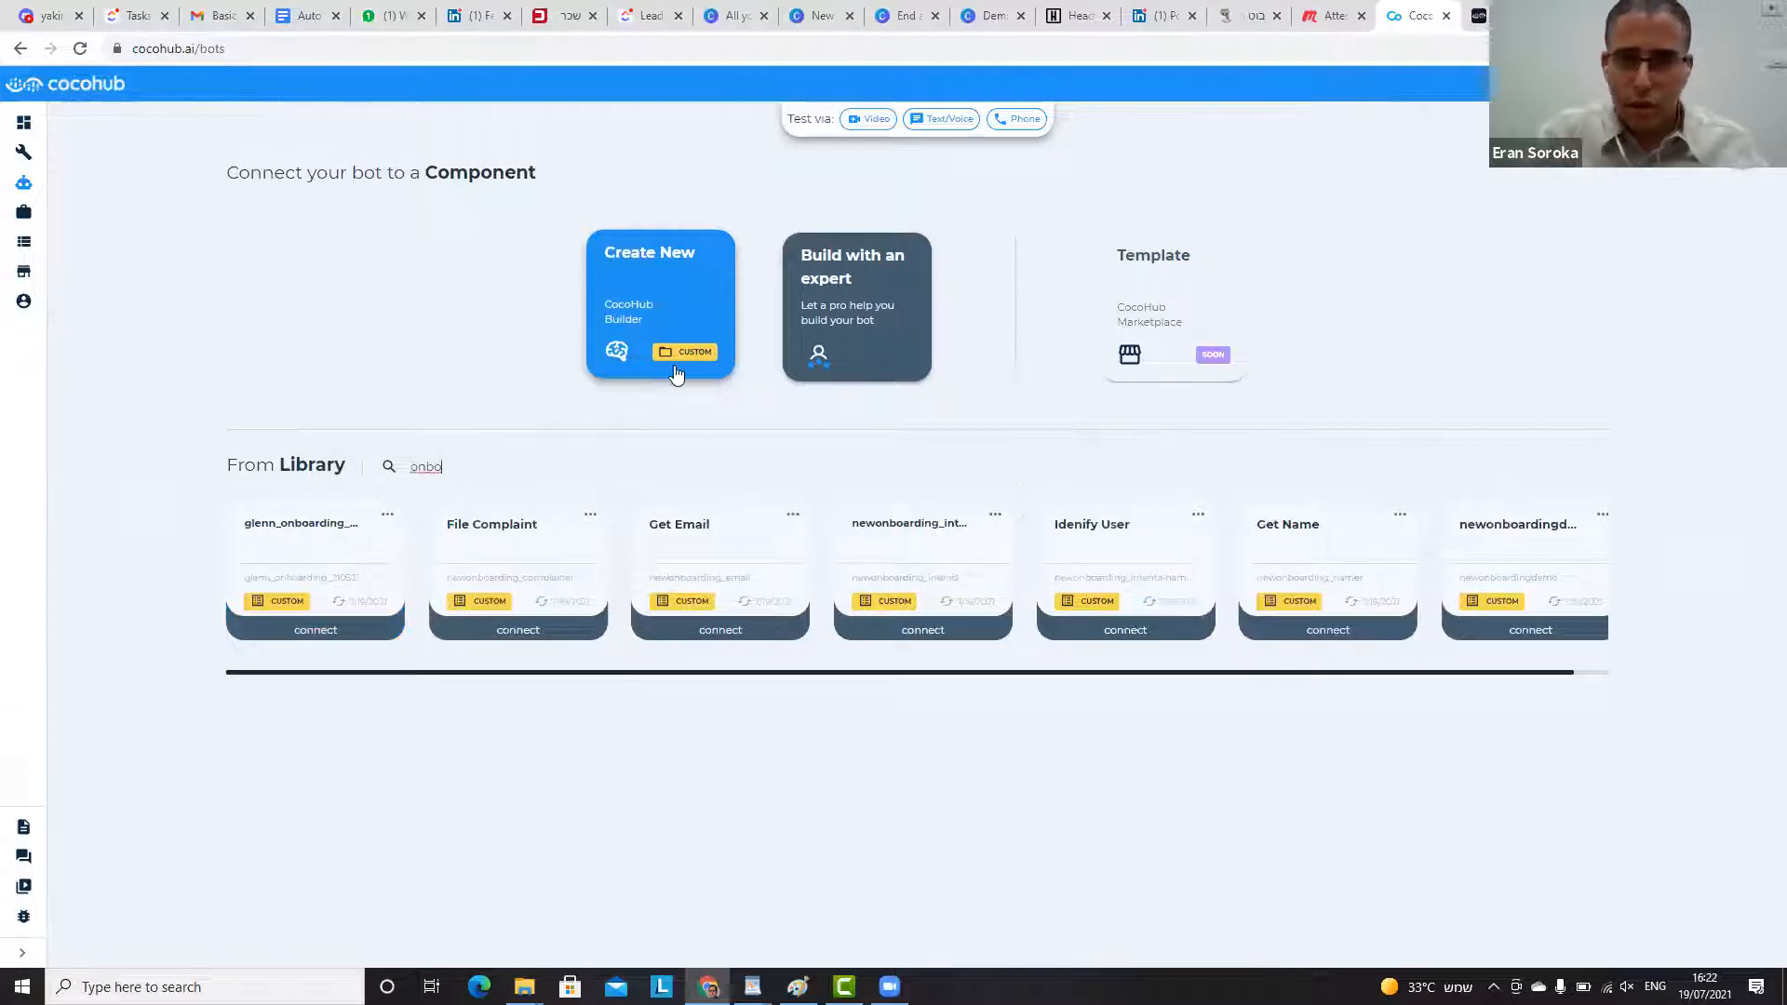
- Search the component library for "onboarding_v" and connect the onboarding_v2 component as the bot Glen's brain
text(r)
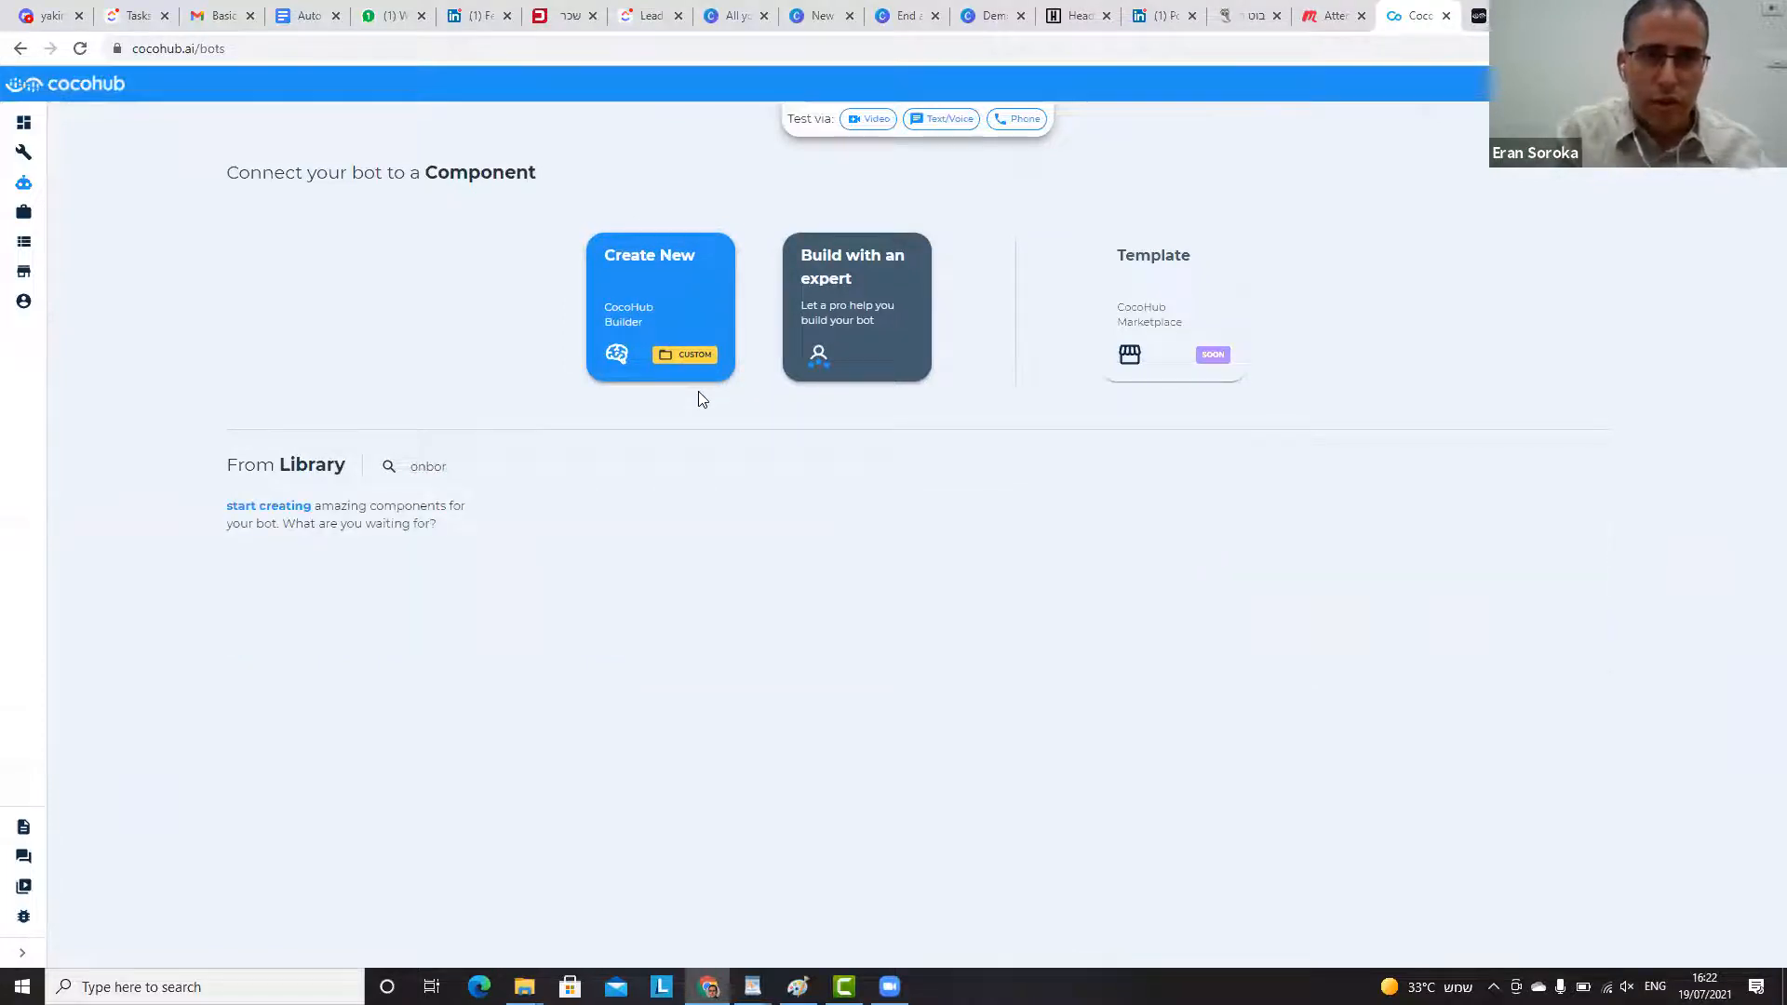
key(BackSpace)
text(ardi)
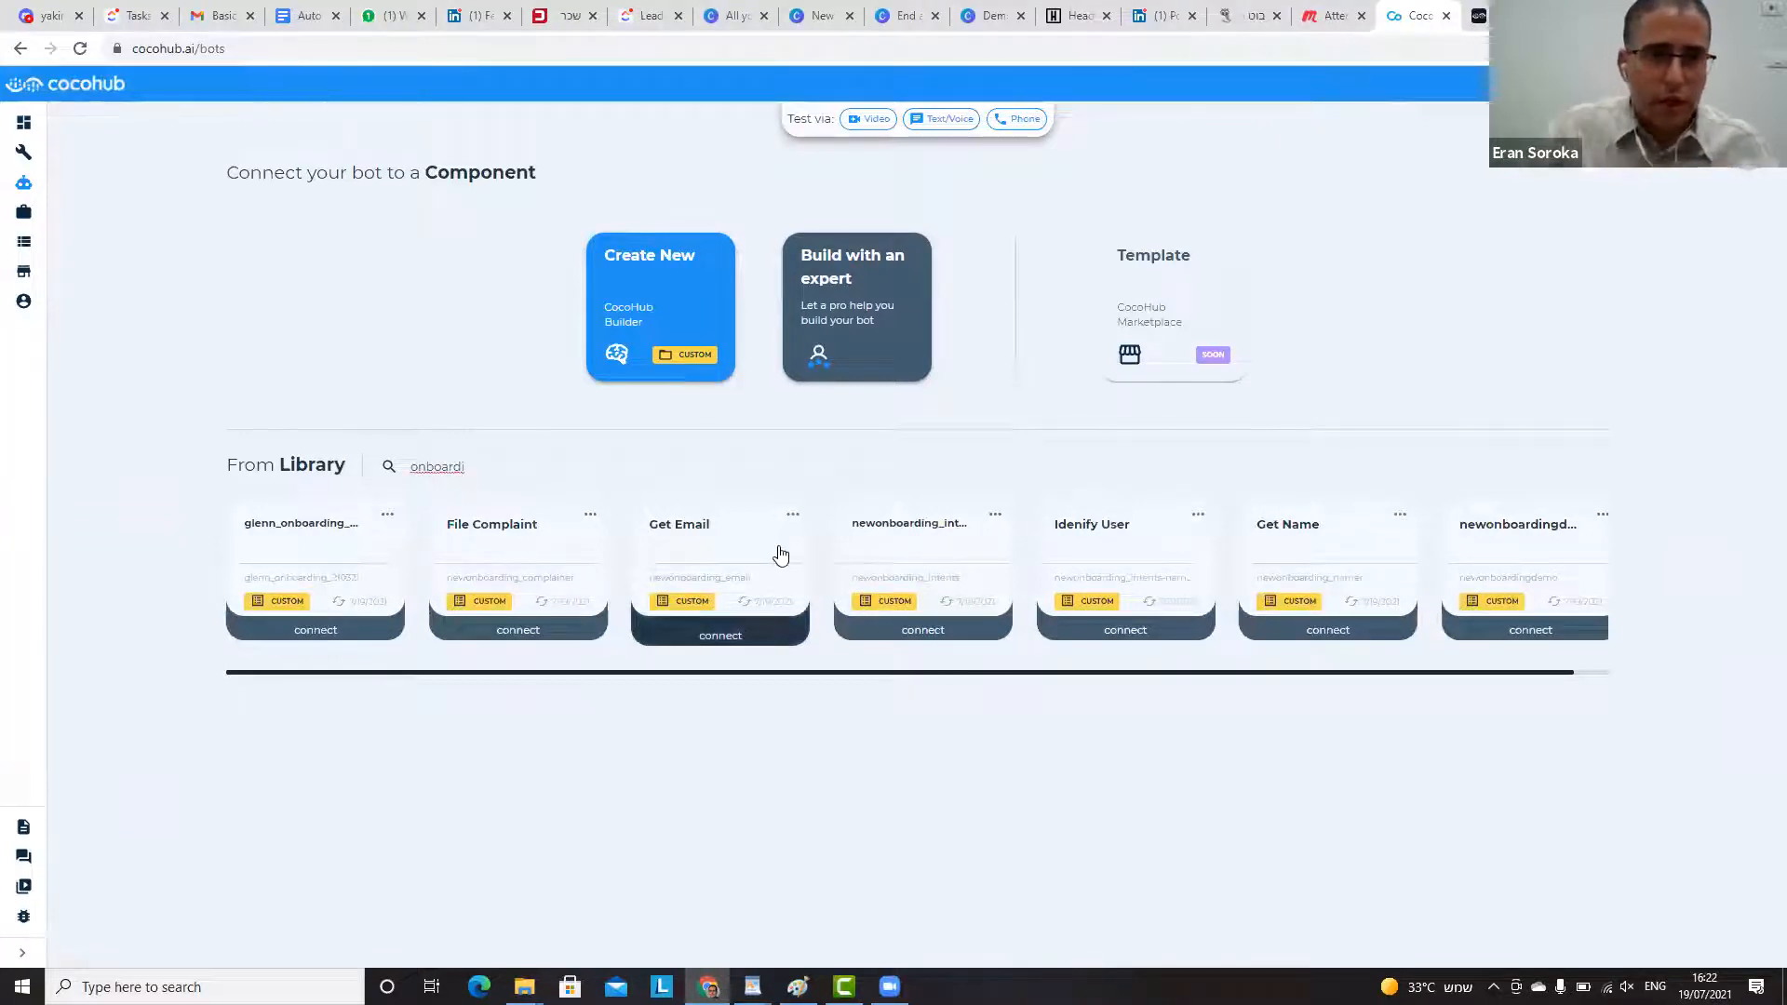
text(ng_v)
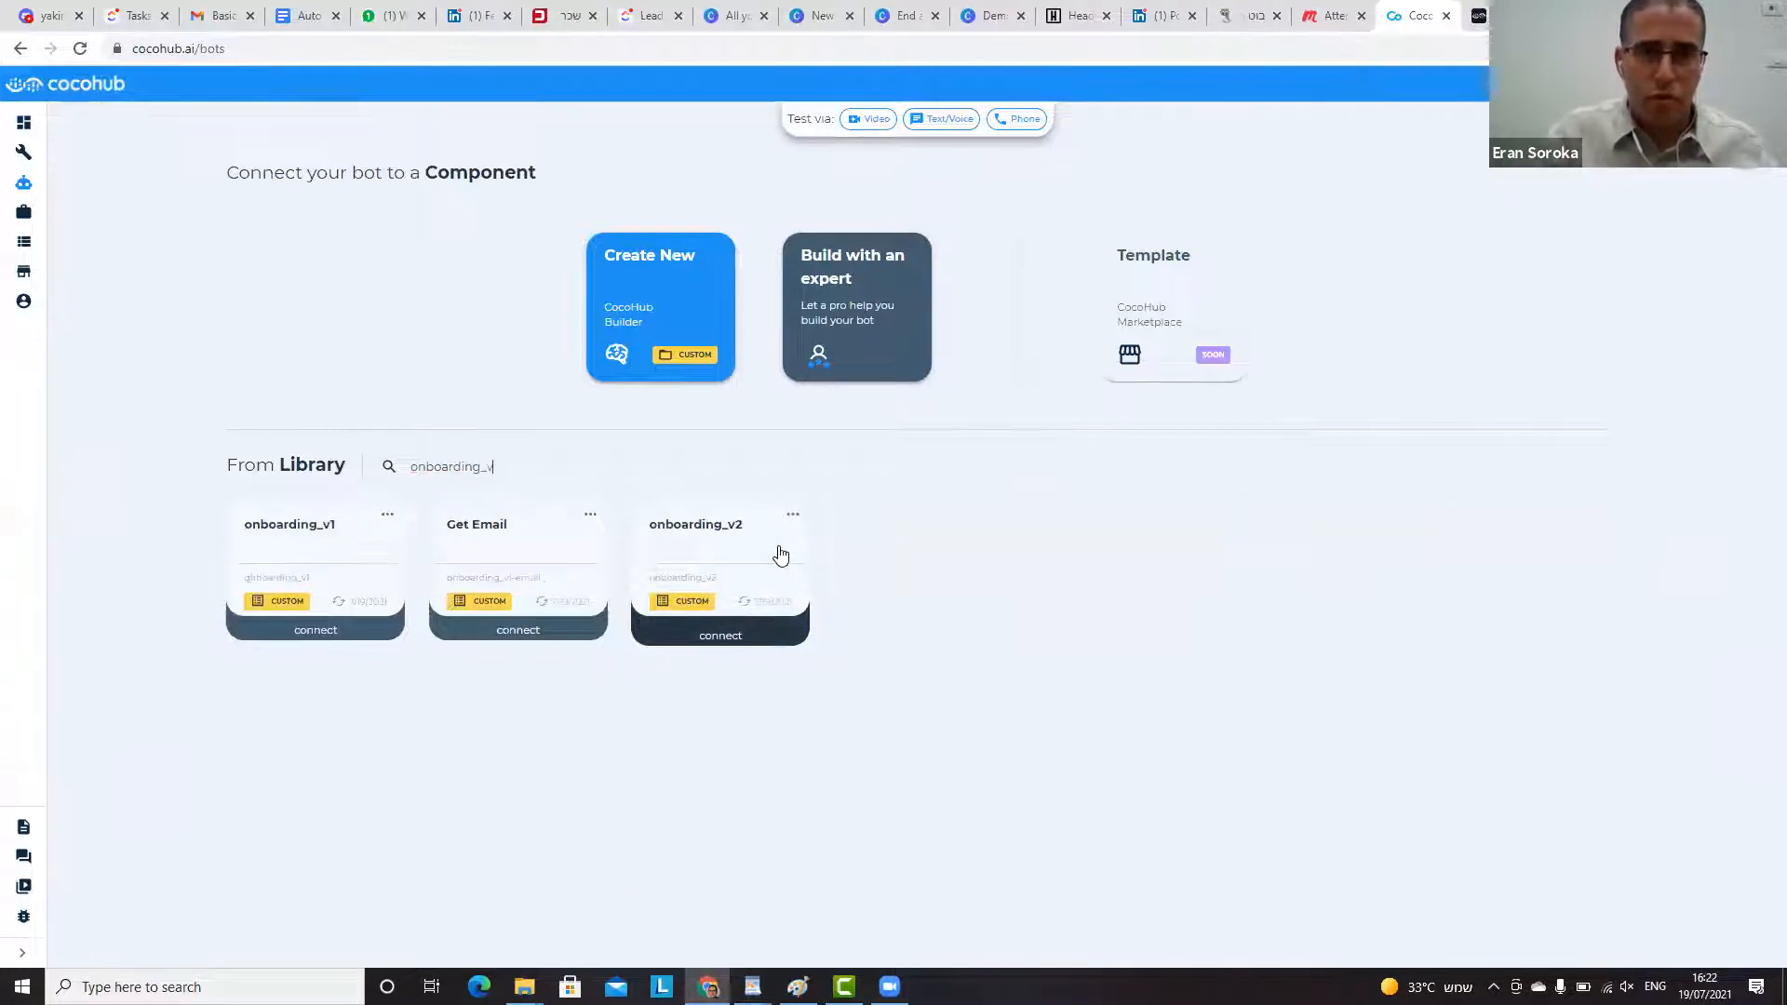
click(721, 531)
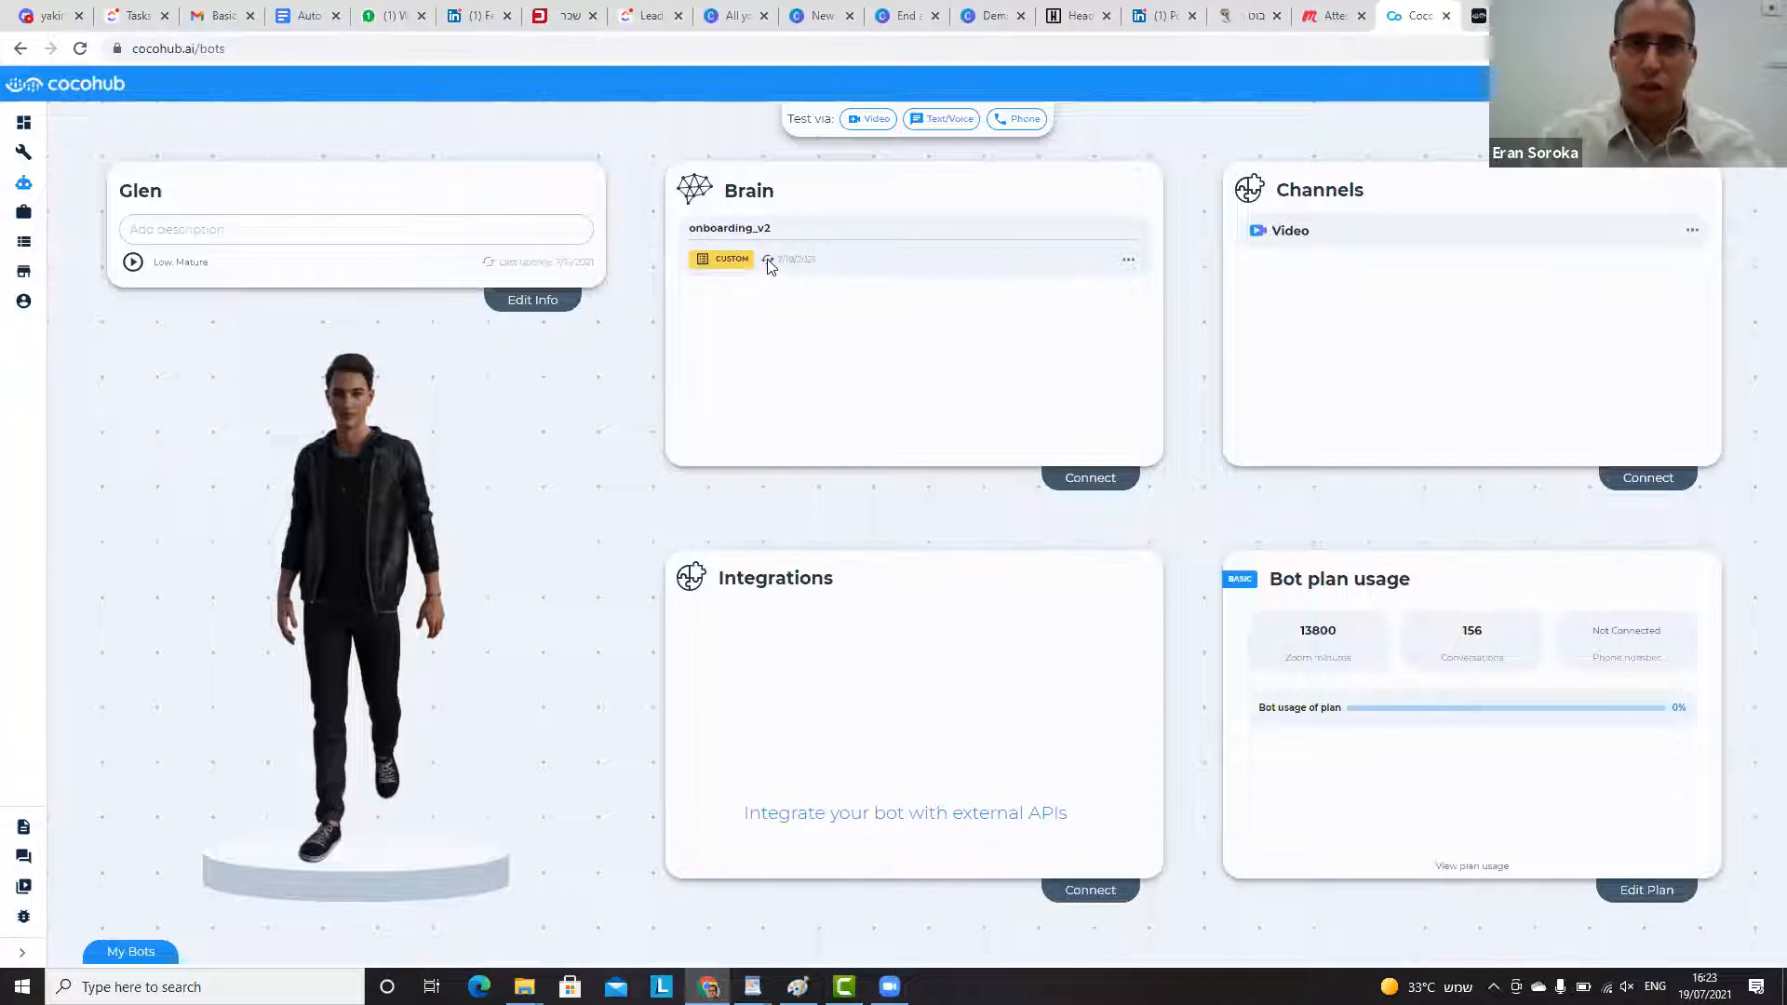
- Reopen the replacement choices for the onboarding_v2 brain component, clear the library search and start a new custom component in the CocoHub Builder
click(1127, 262)
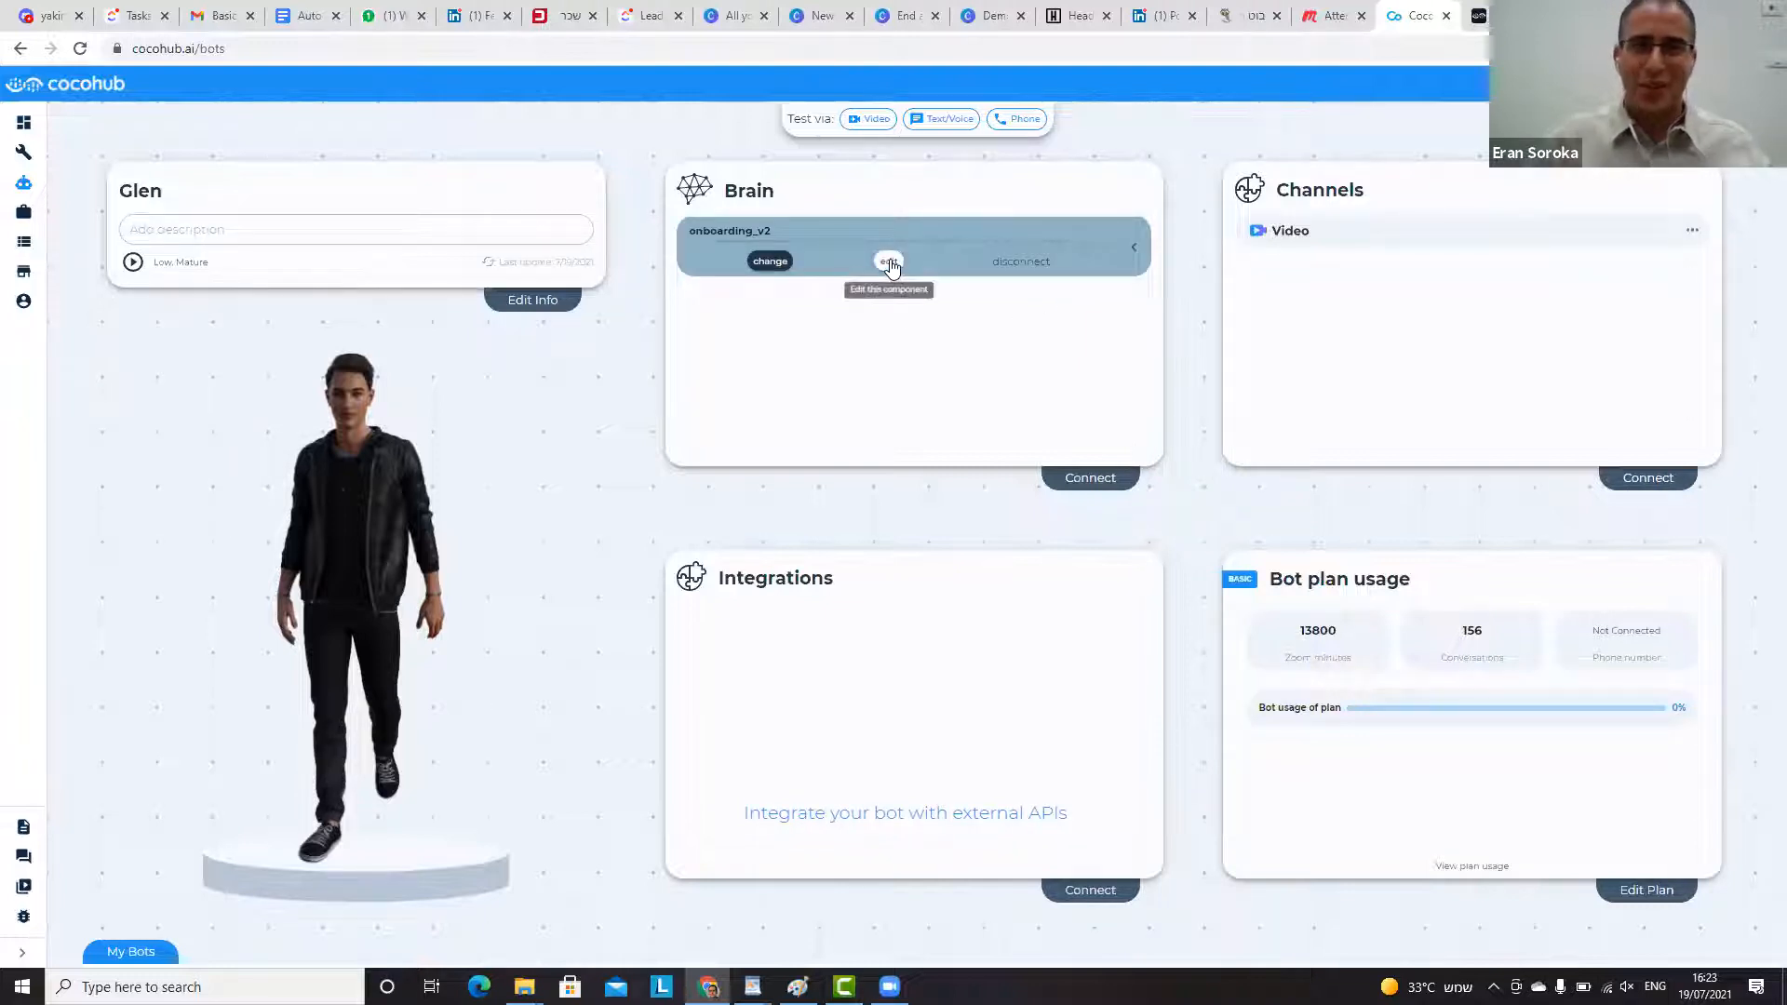
click(772, 263)
double_click(465, 464)
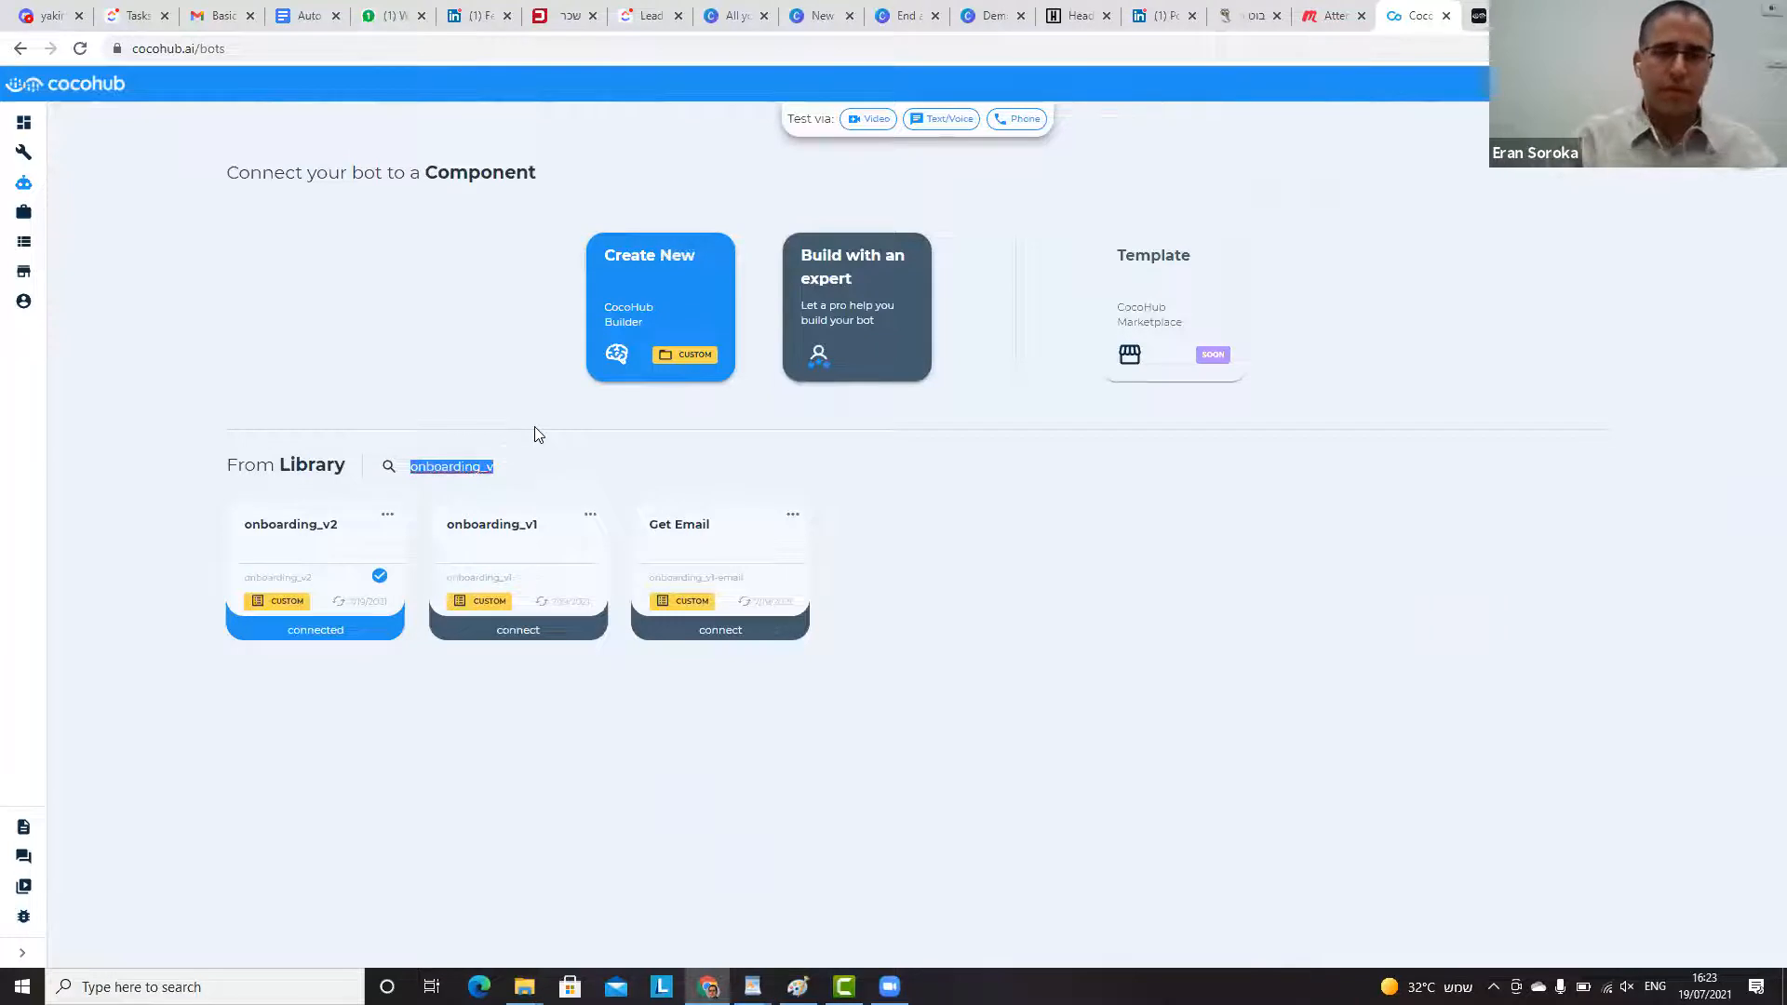
key(BackSpace)
click(614, 254)
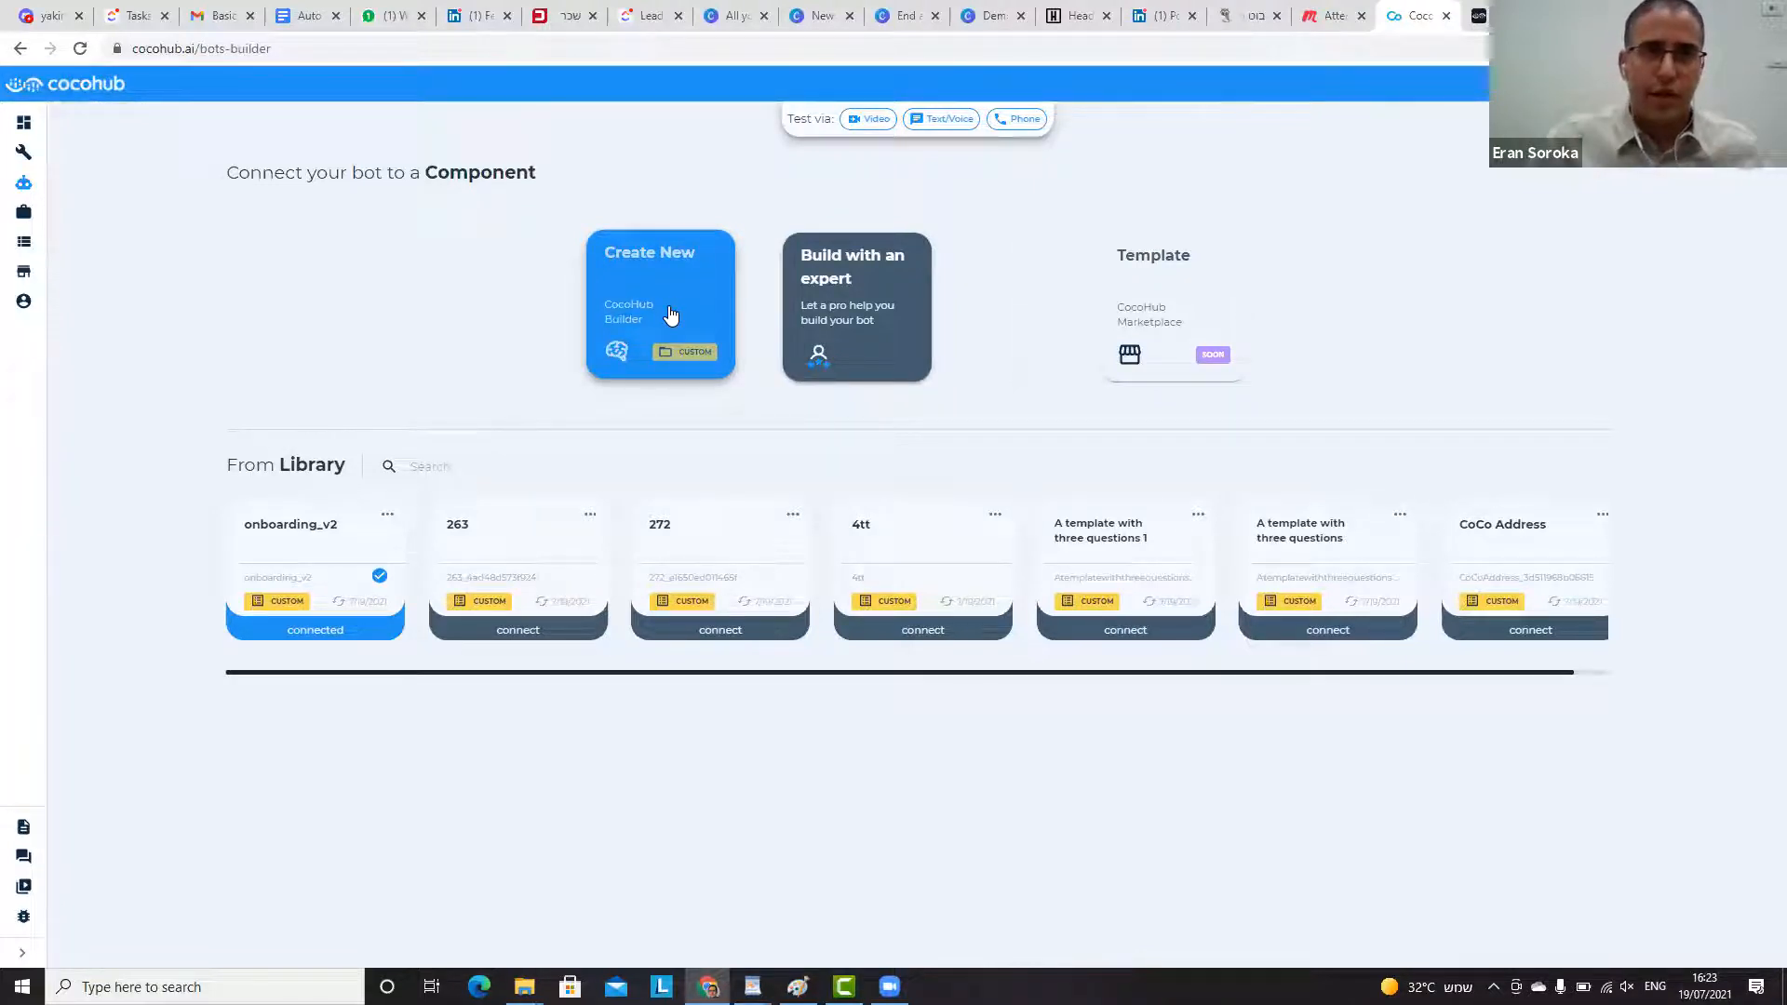
click(670, 317)
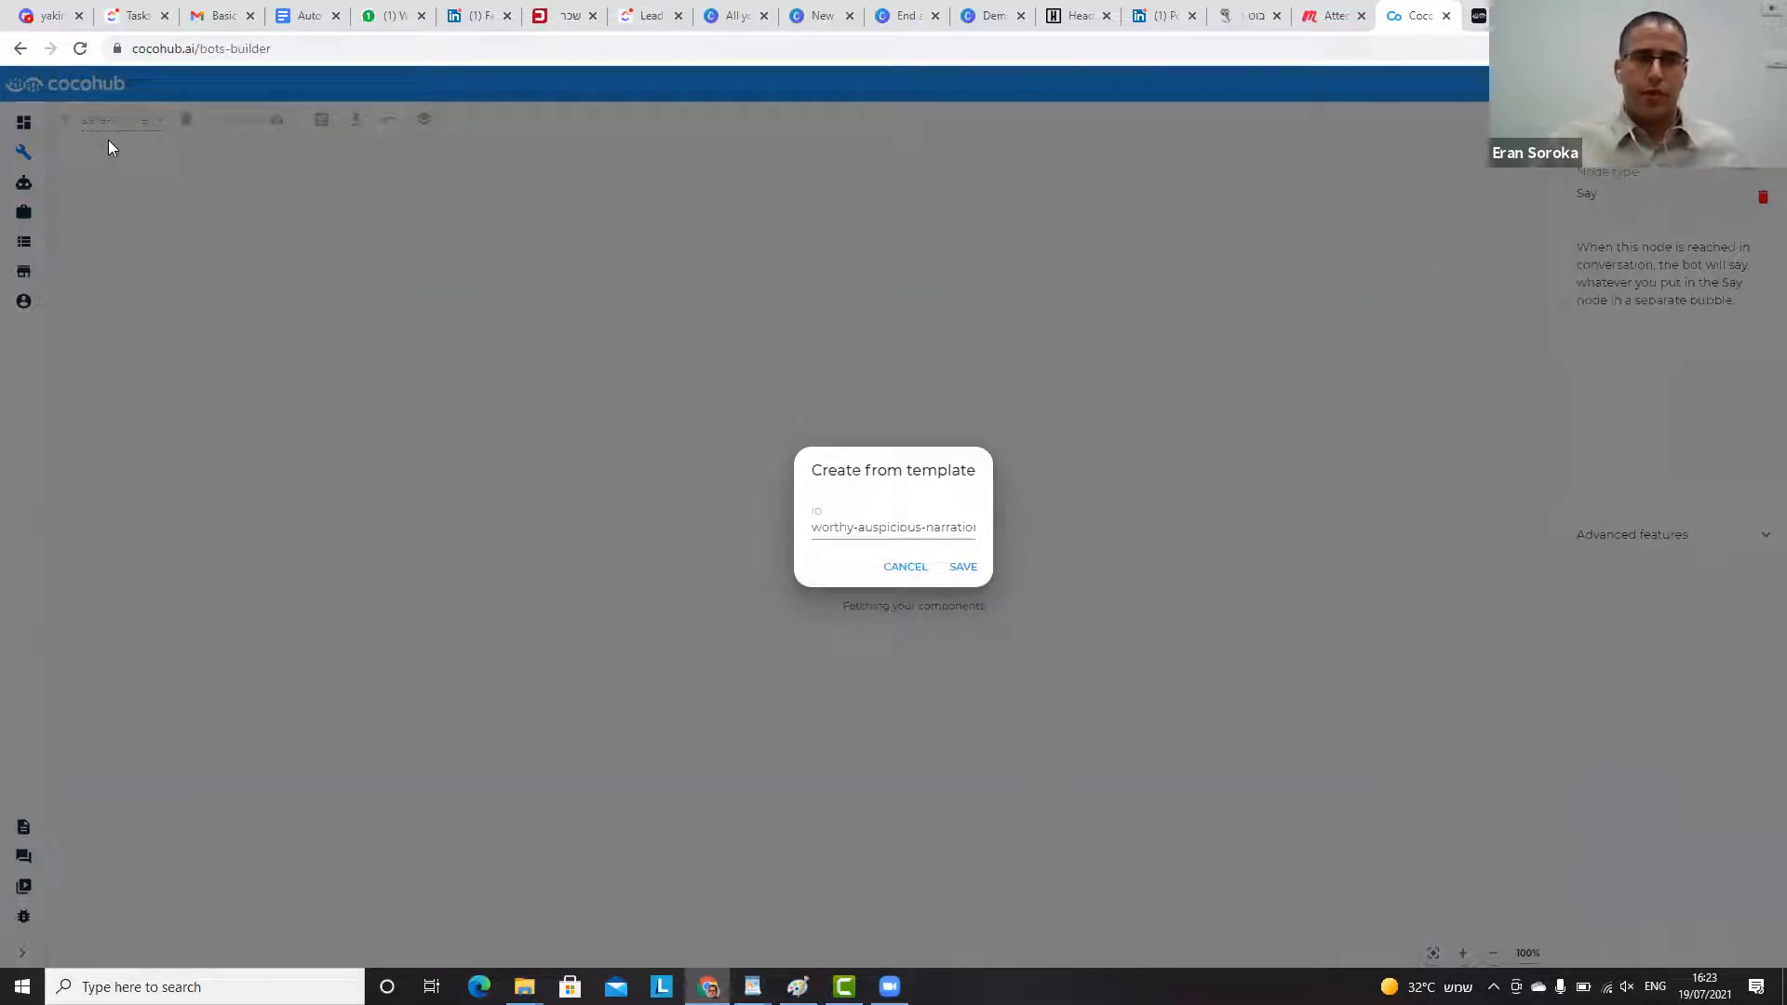
- Set the new component's ID to workshop190721 and save it
double_click(905, 532)
key(ctrl+a)
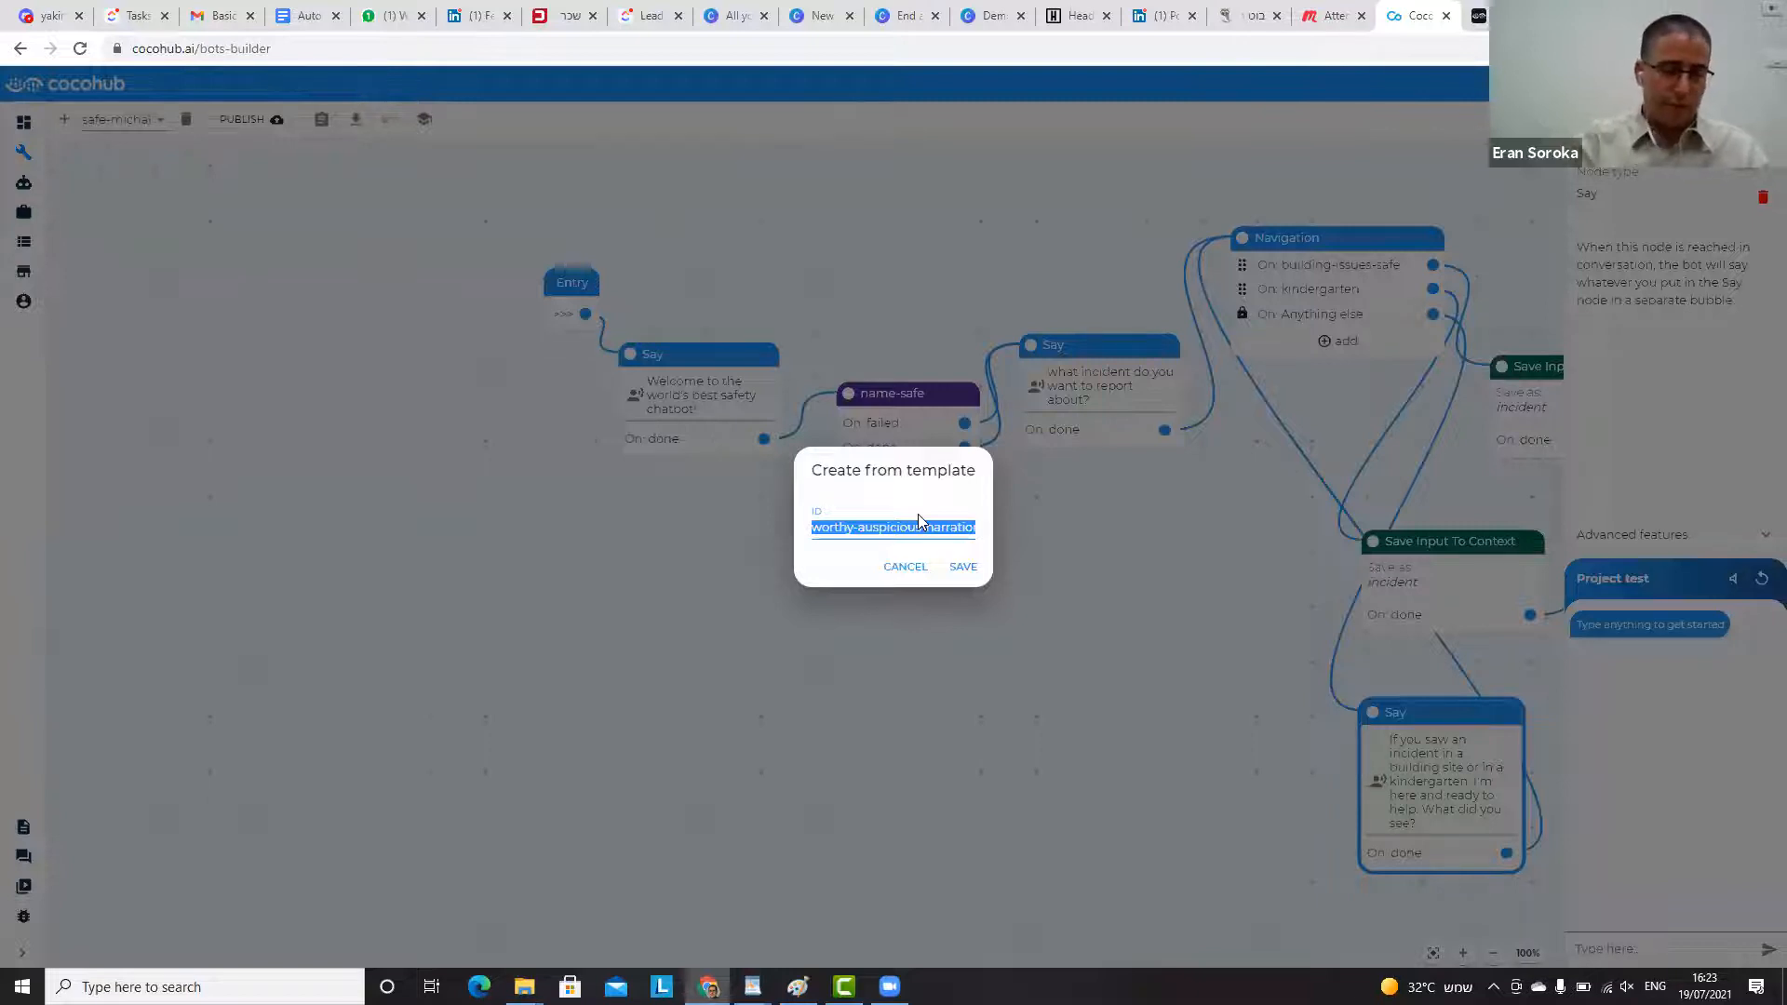
text(workshop)
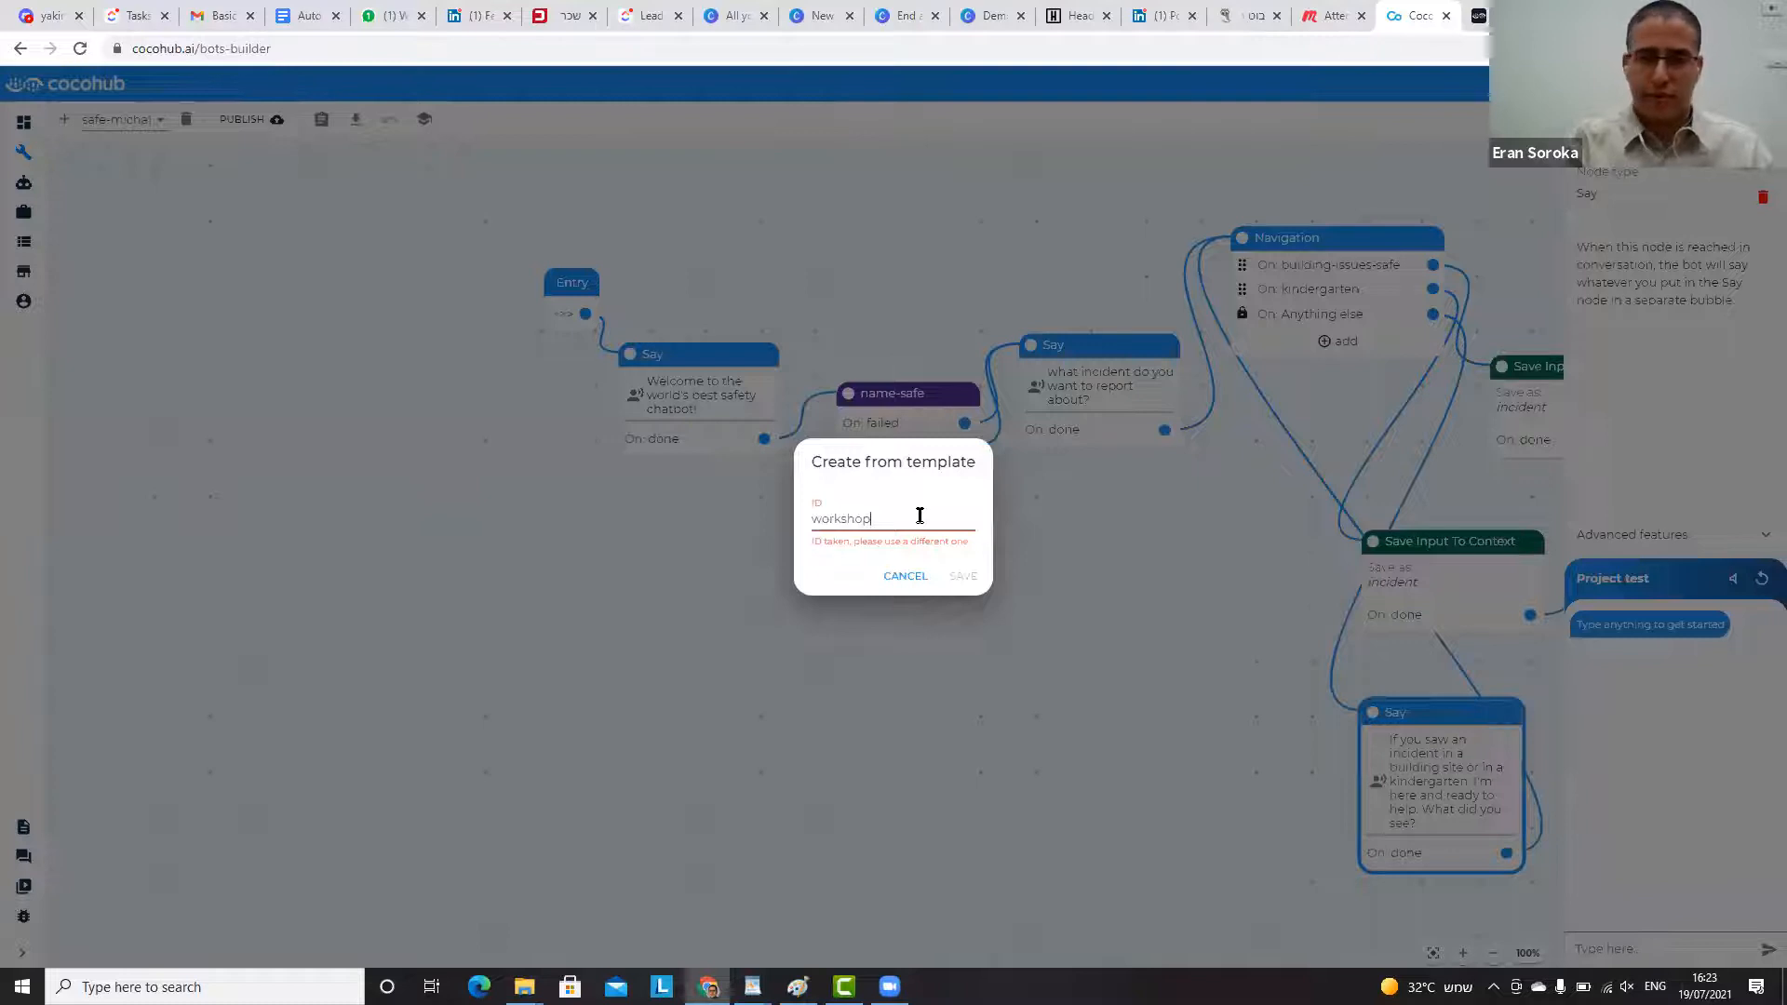
text(190721)
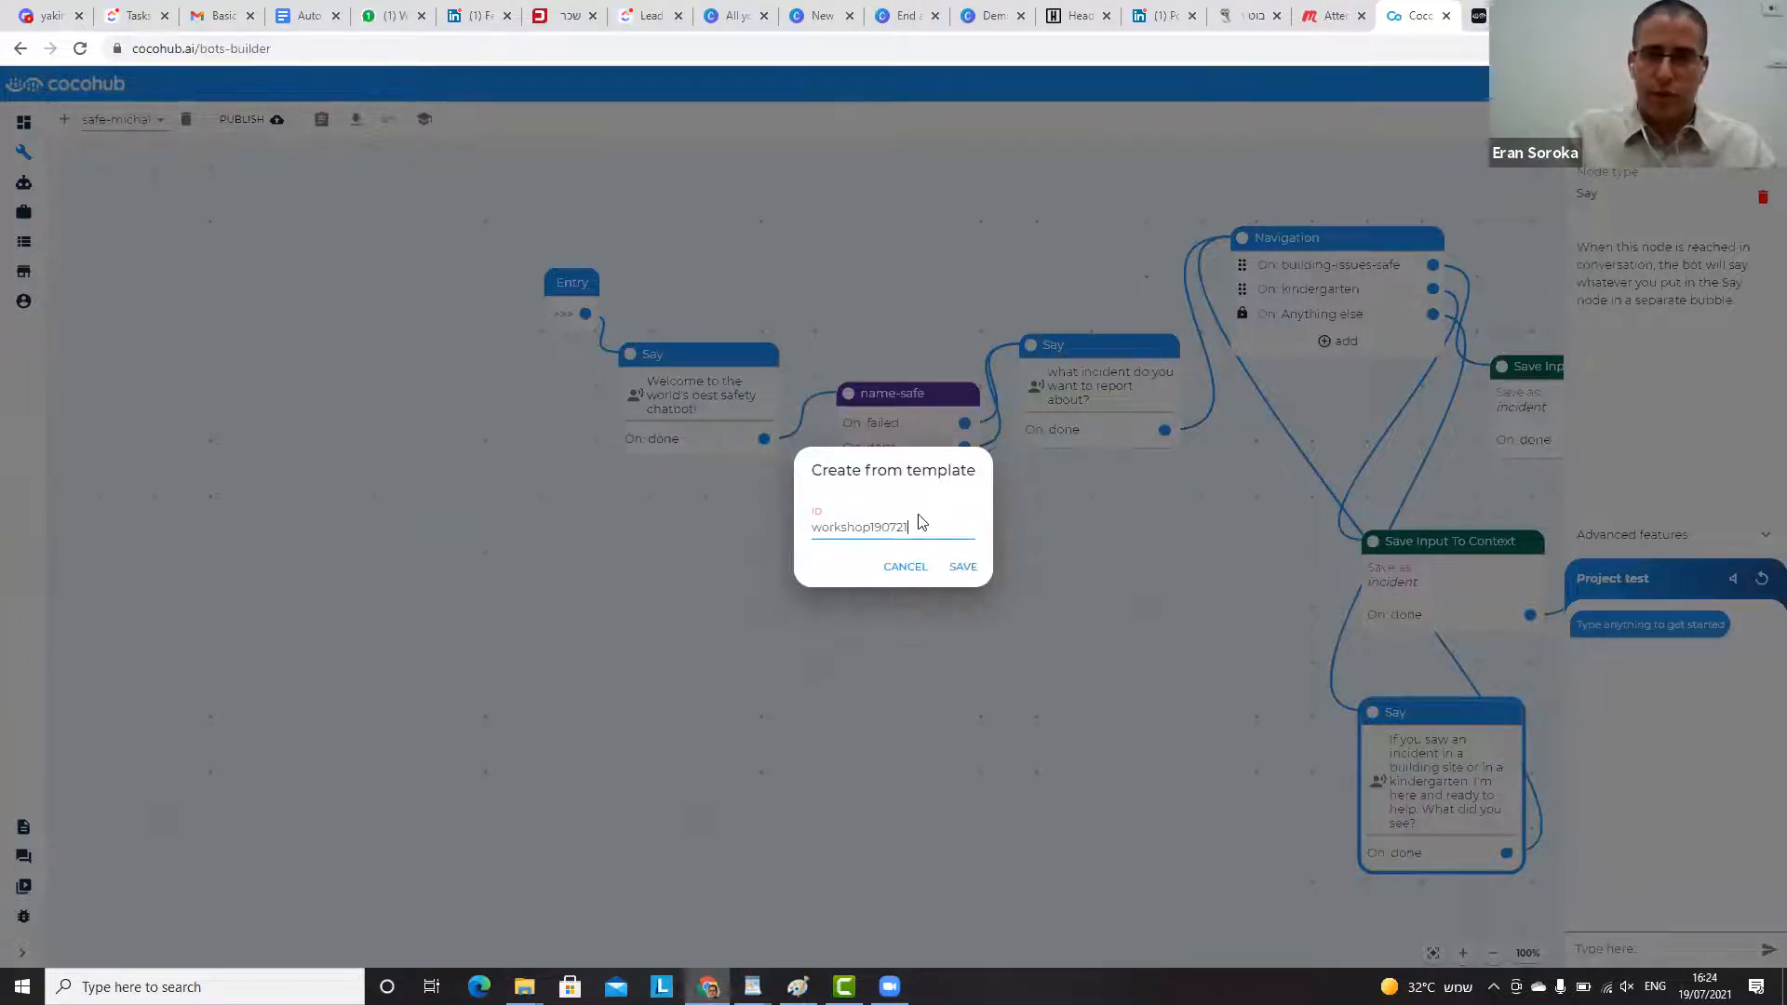
click(963, 565)
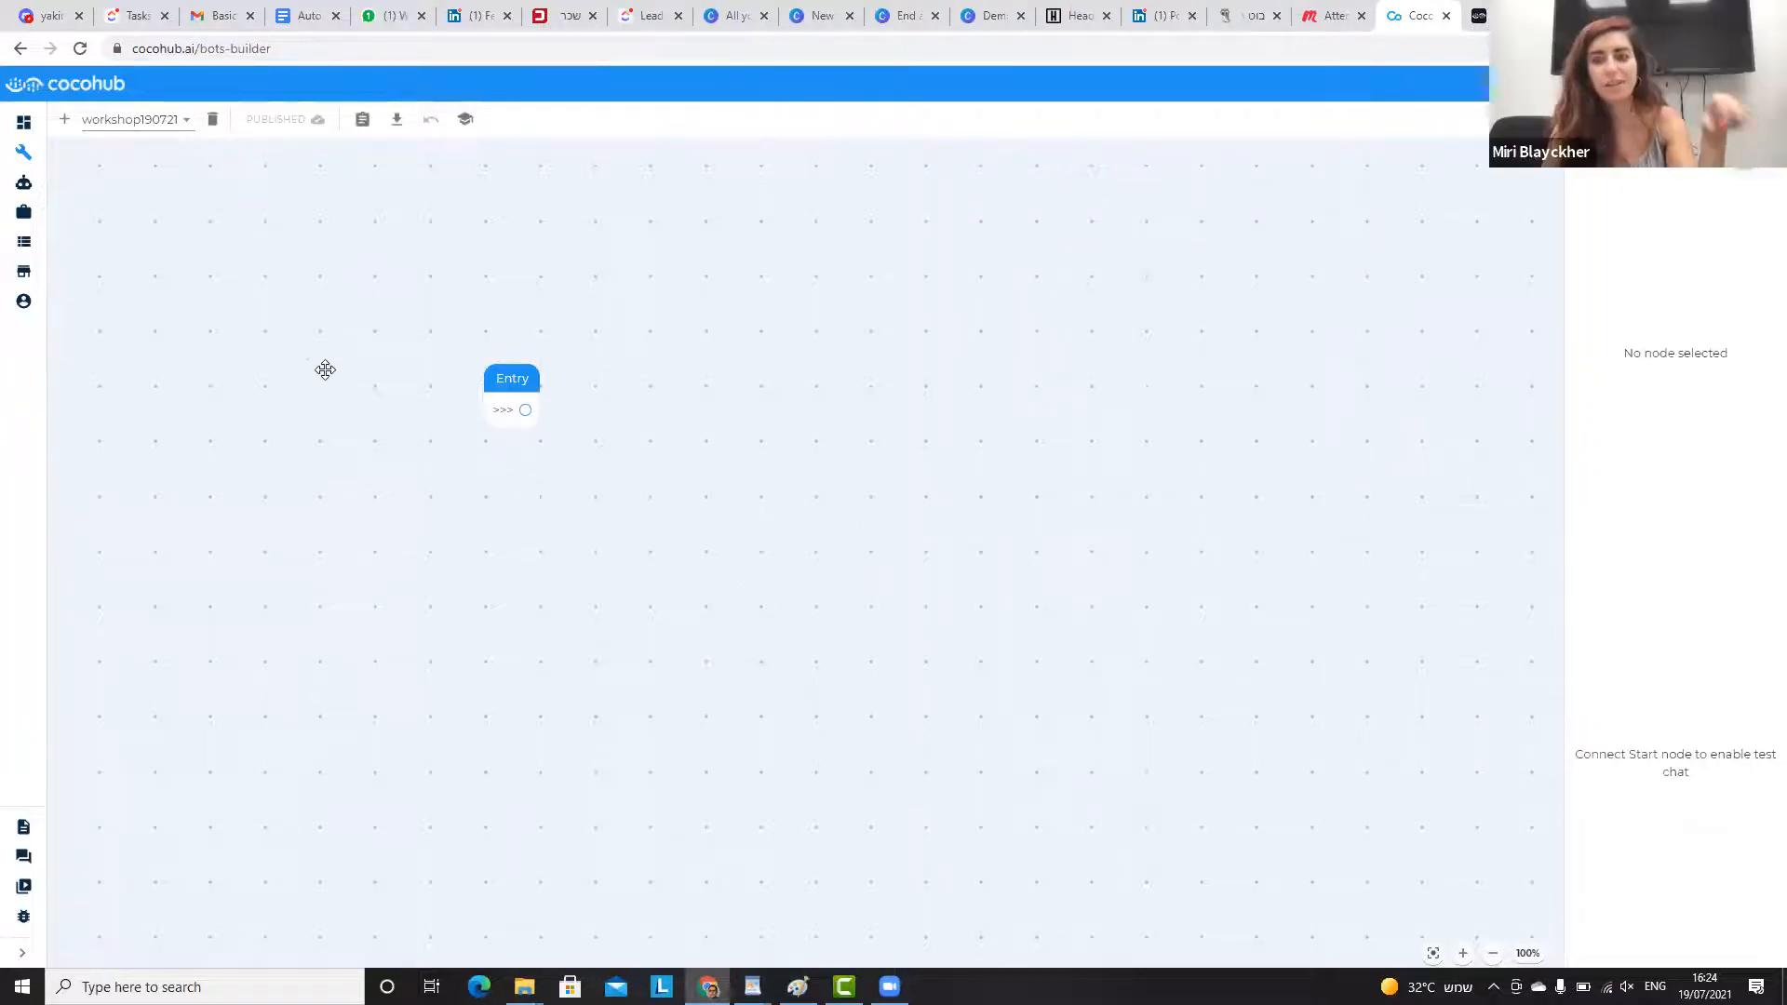
- Move the Entry node to the canvas's upper-left area and add a Say node beside it
click(507, 375)
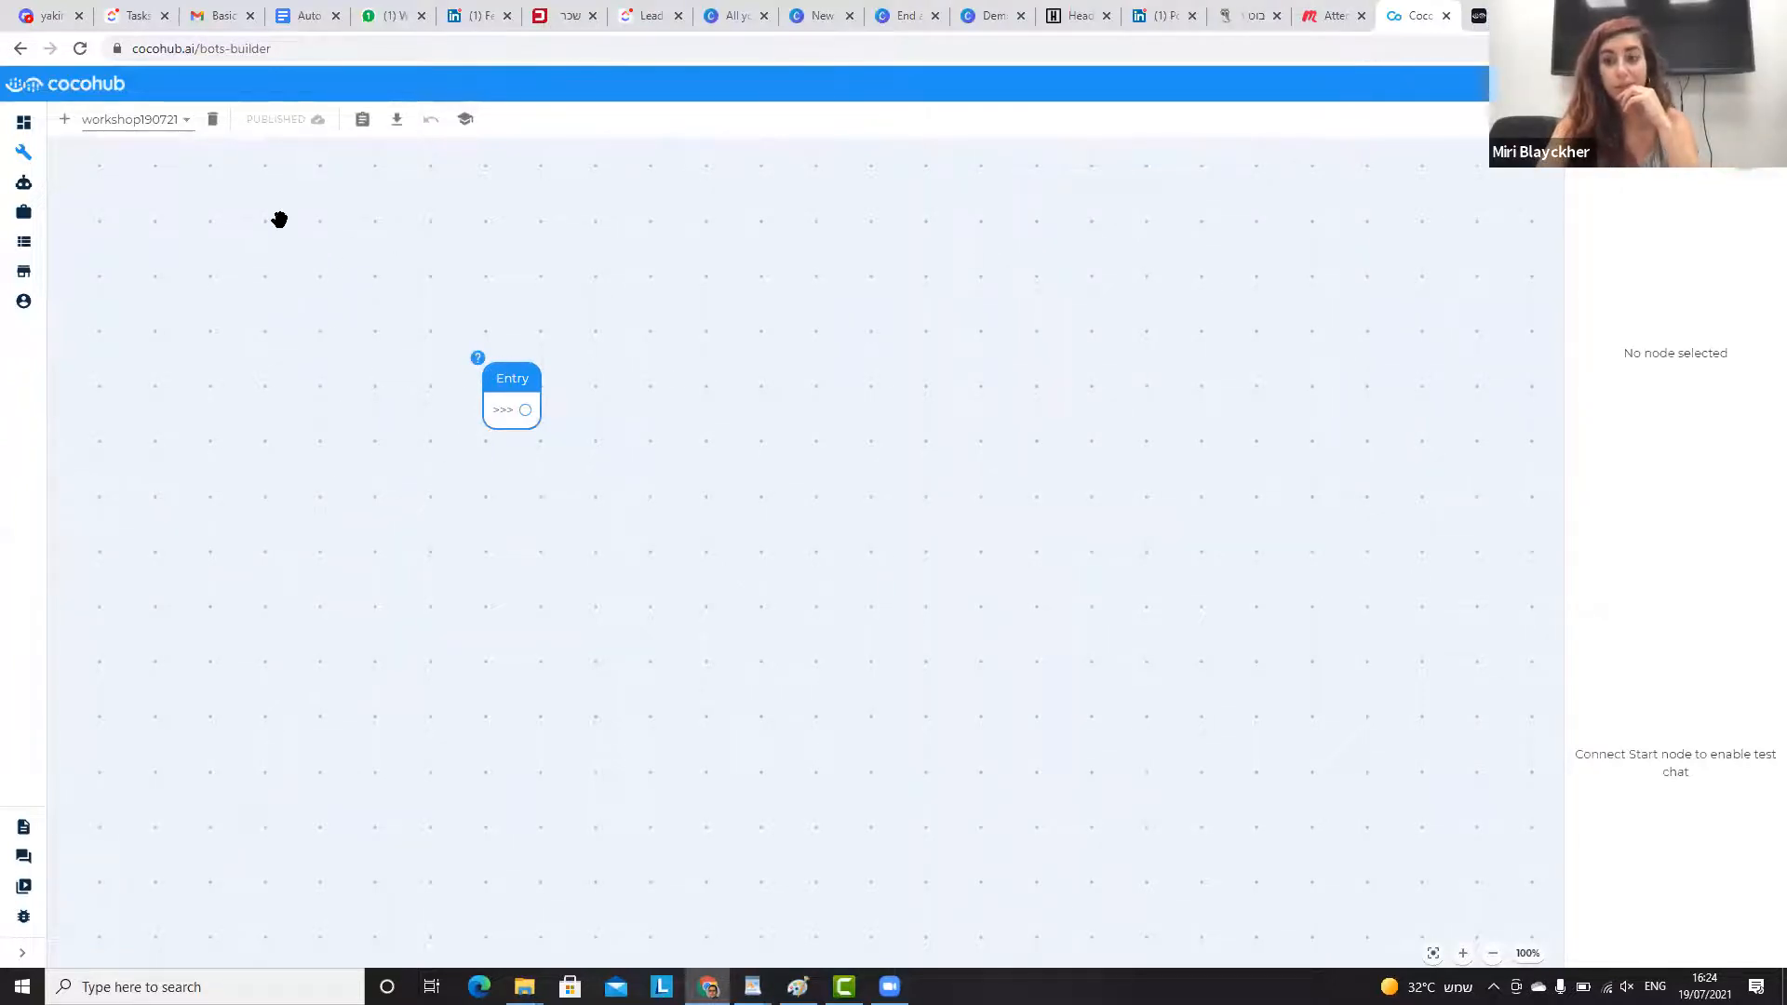
drag(212, 230, 186, 223)
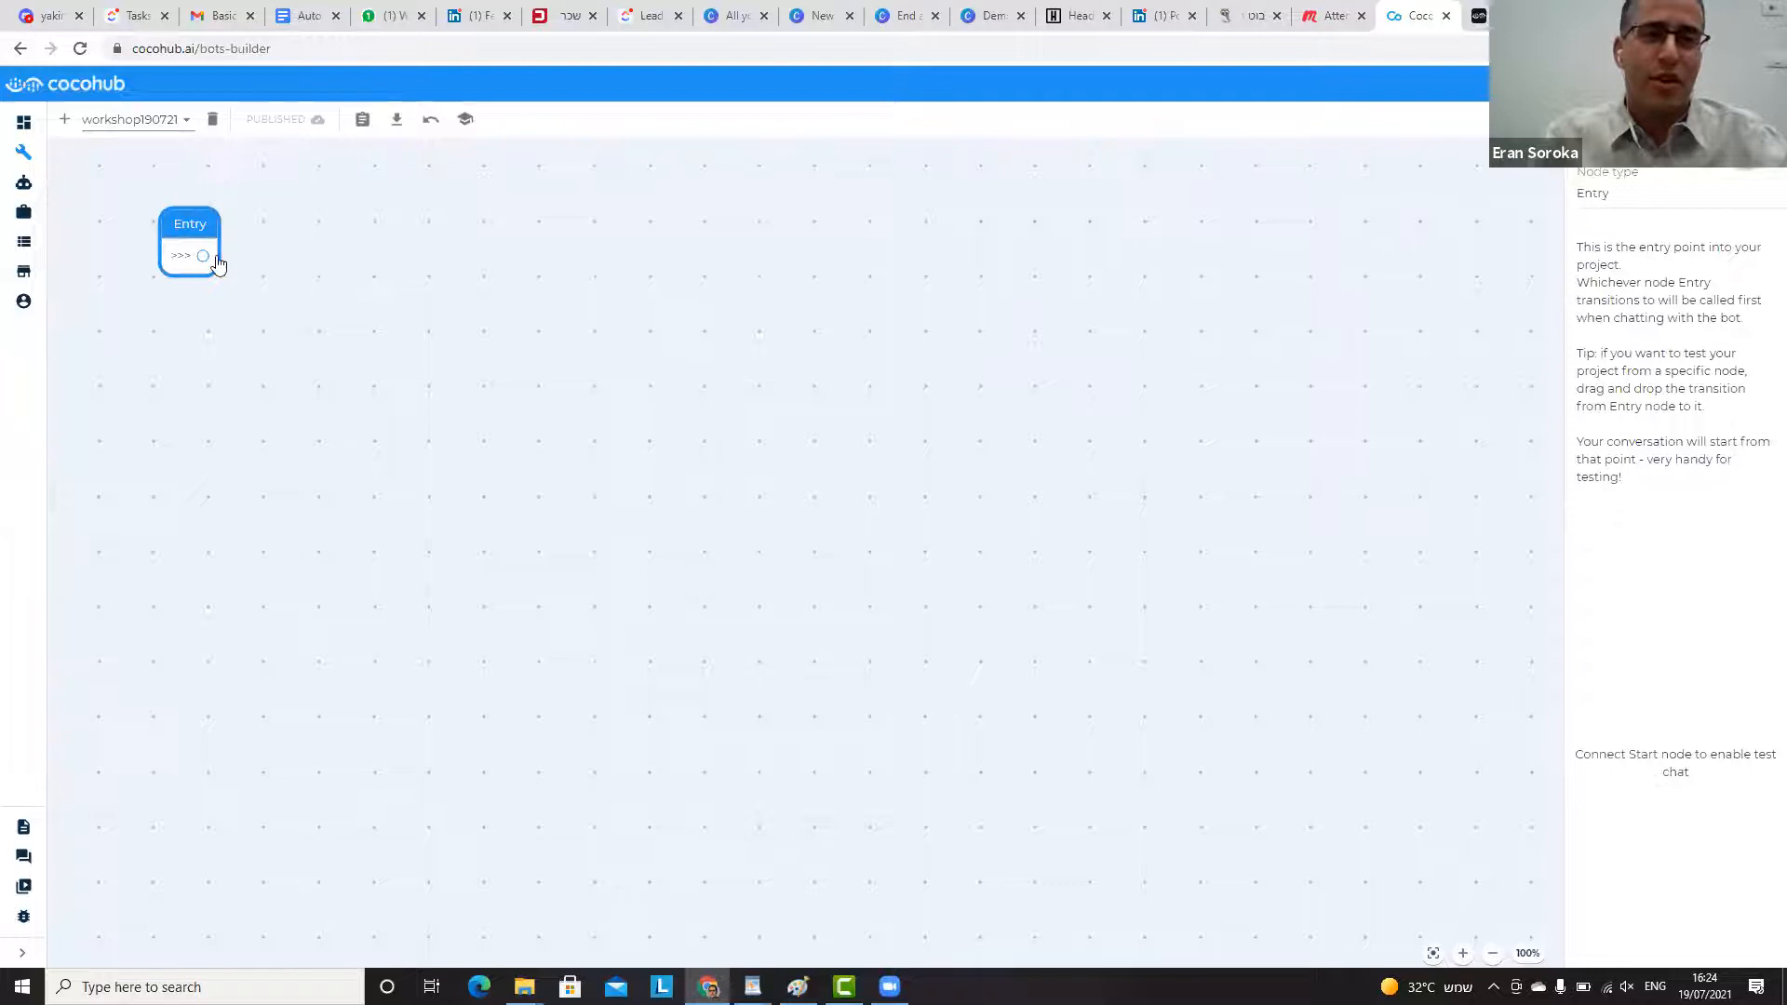
double_click(412, 254)
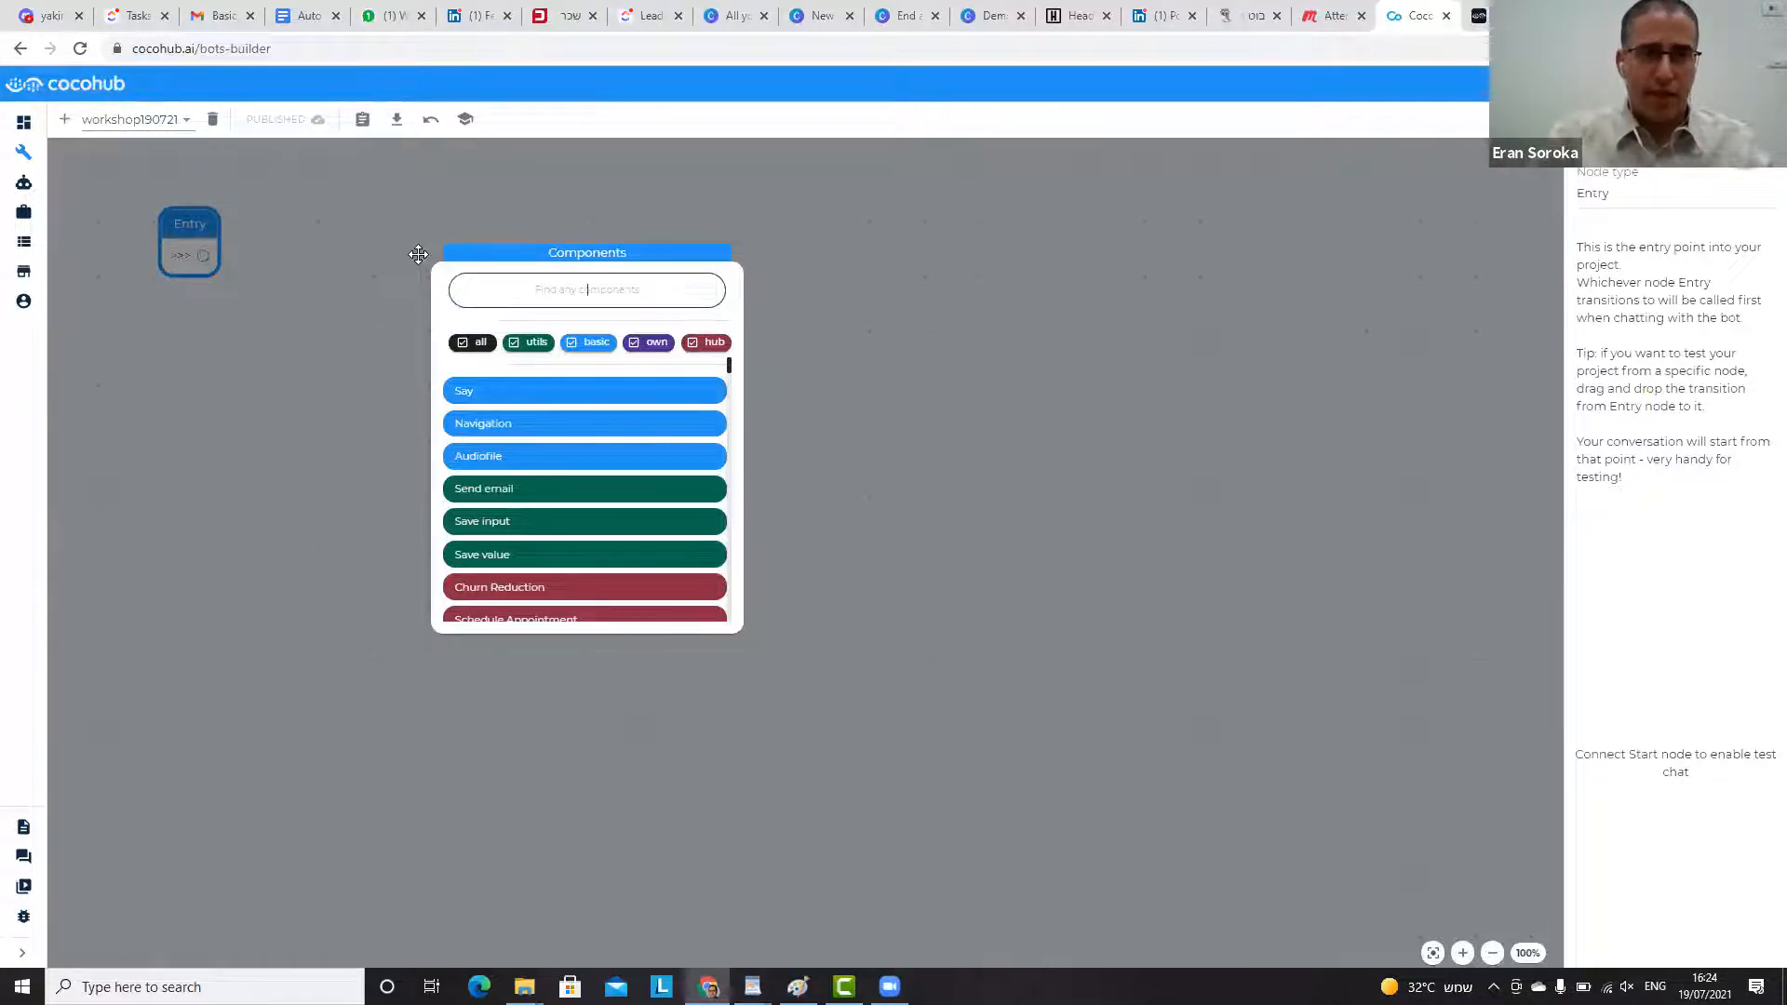
mouse_move(487, 403)
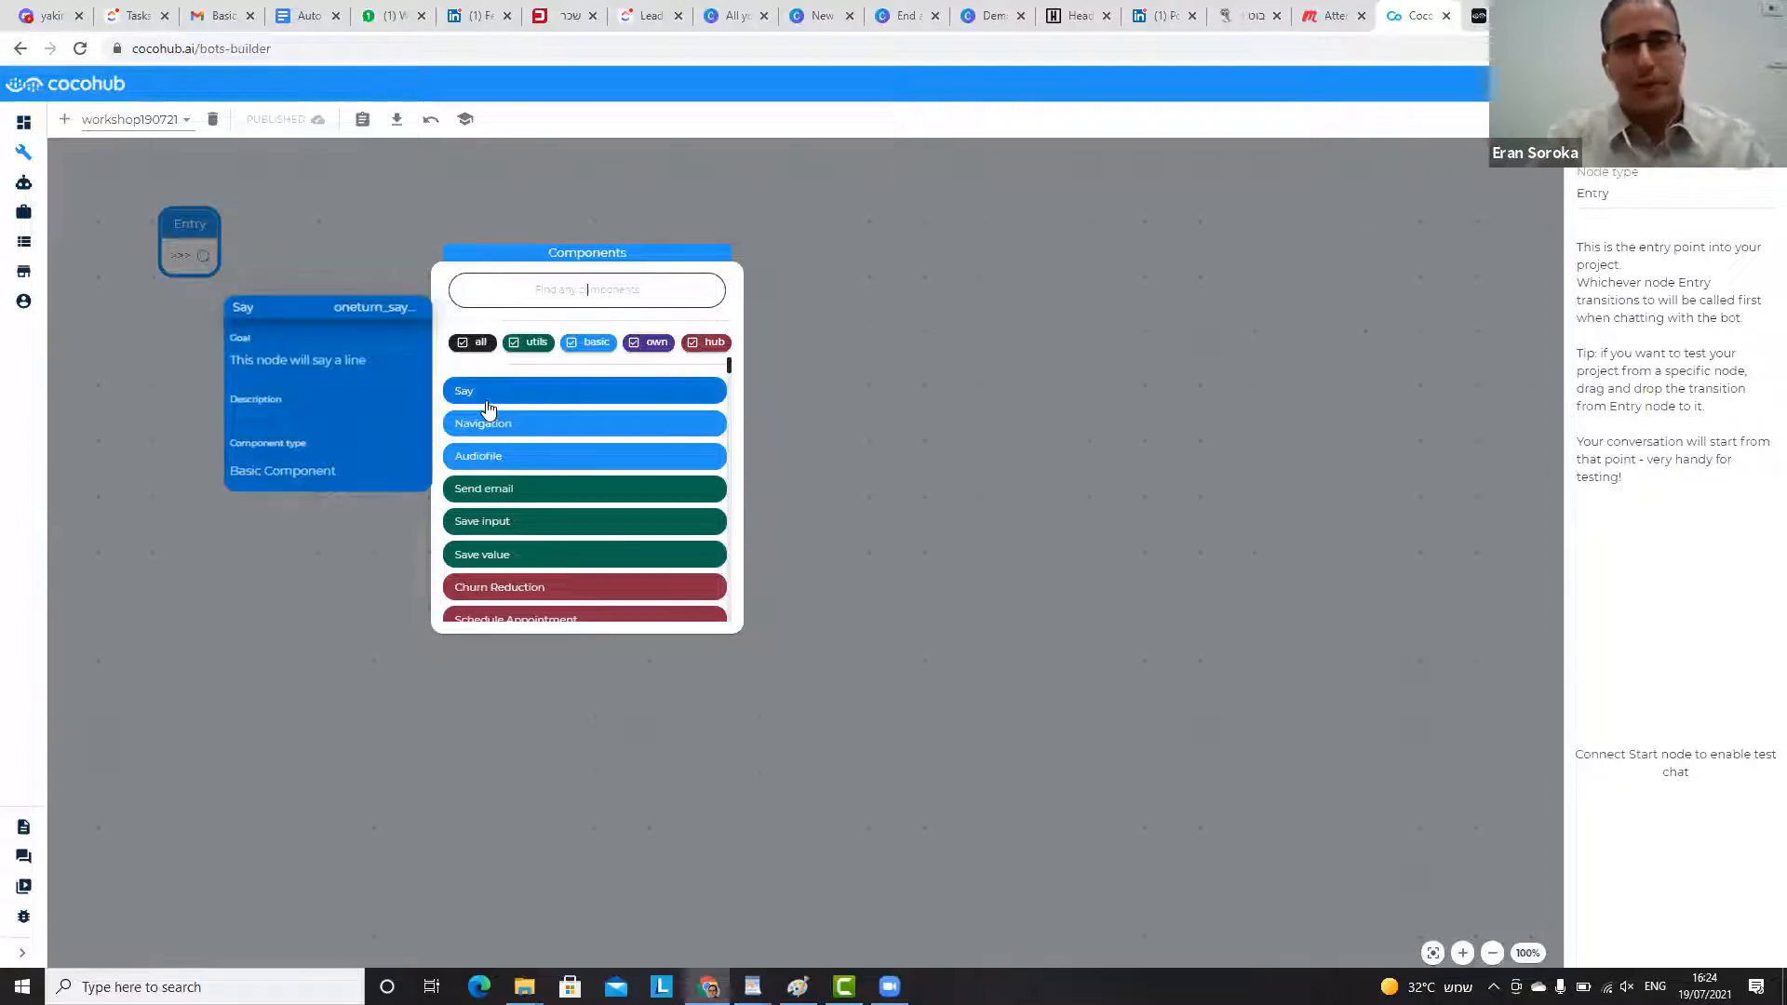
click(486, 408)
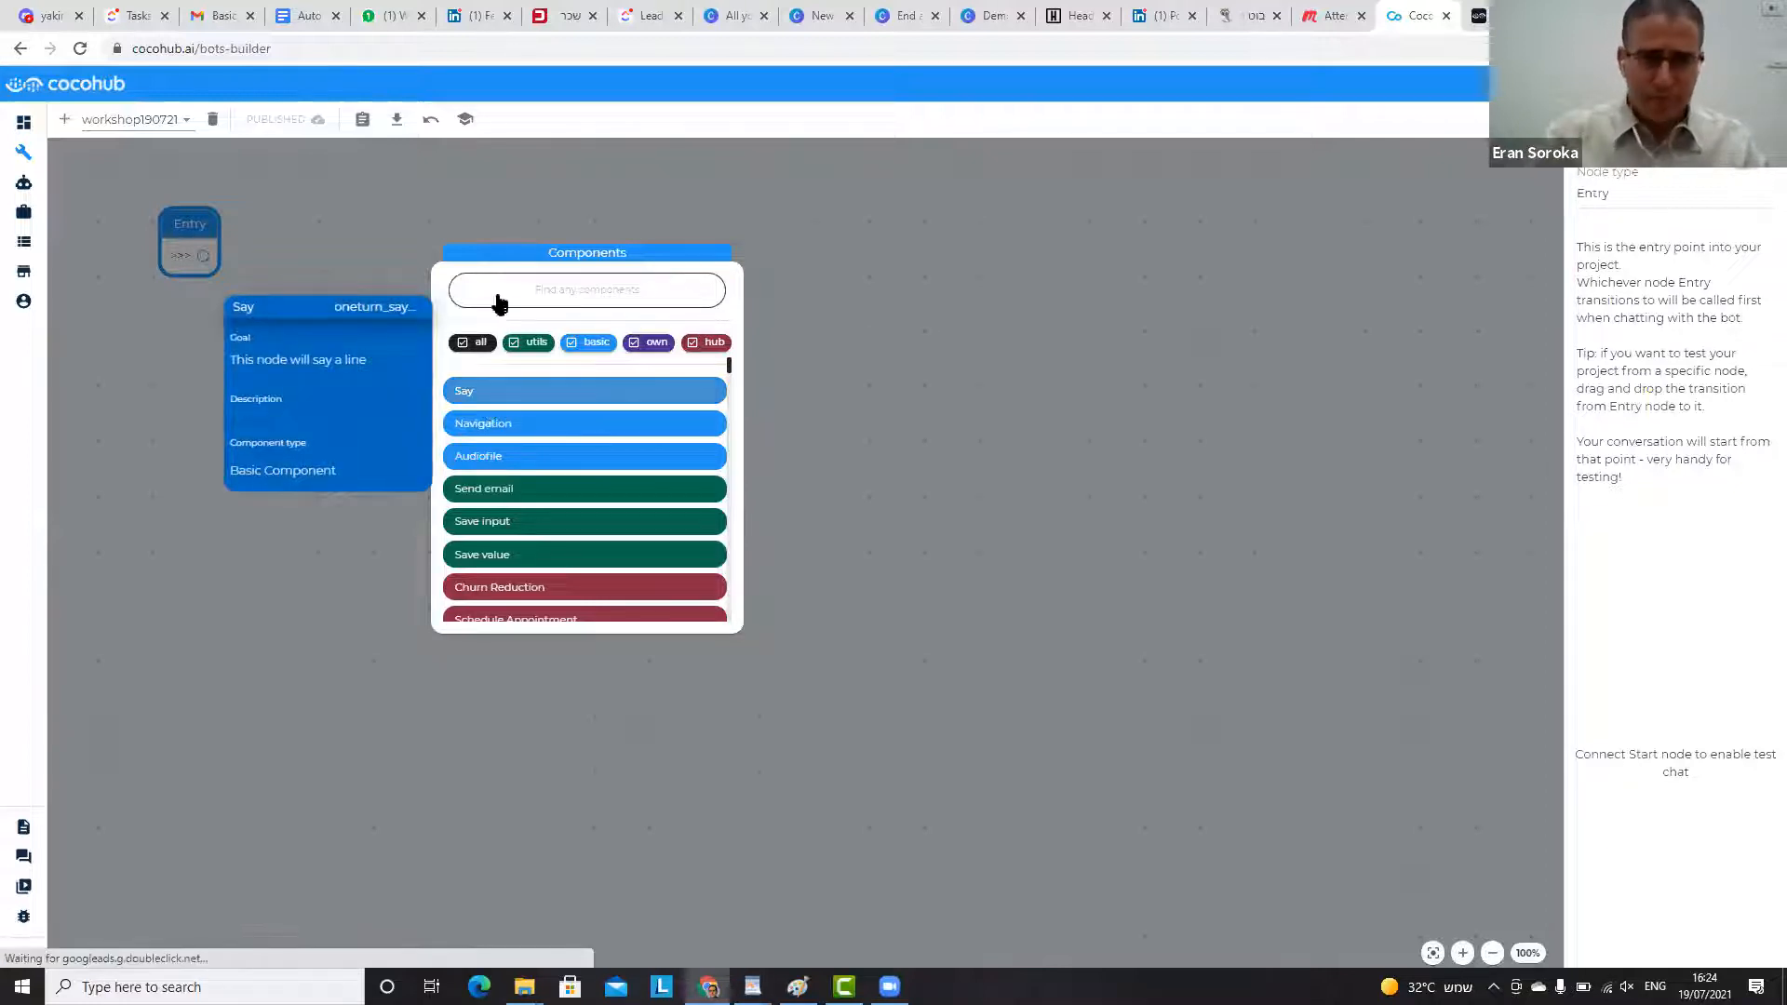
- Enter "Hey! I'm Kesha, the bot for Coco keys. How I can help?" in the Say node and connect the Entry node to it
text(Hey! I'm Kesha)
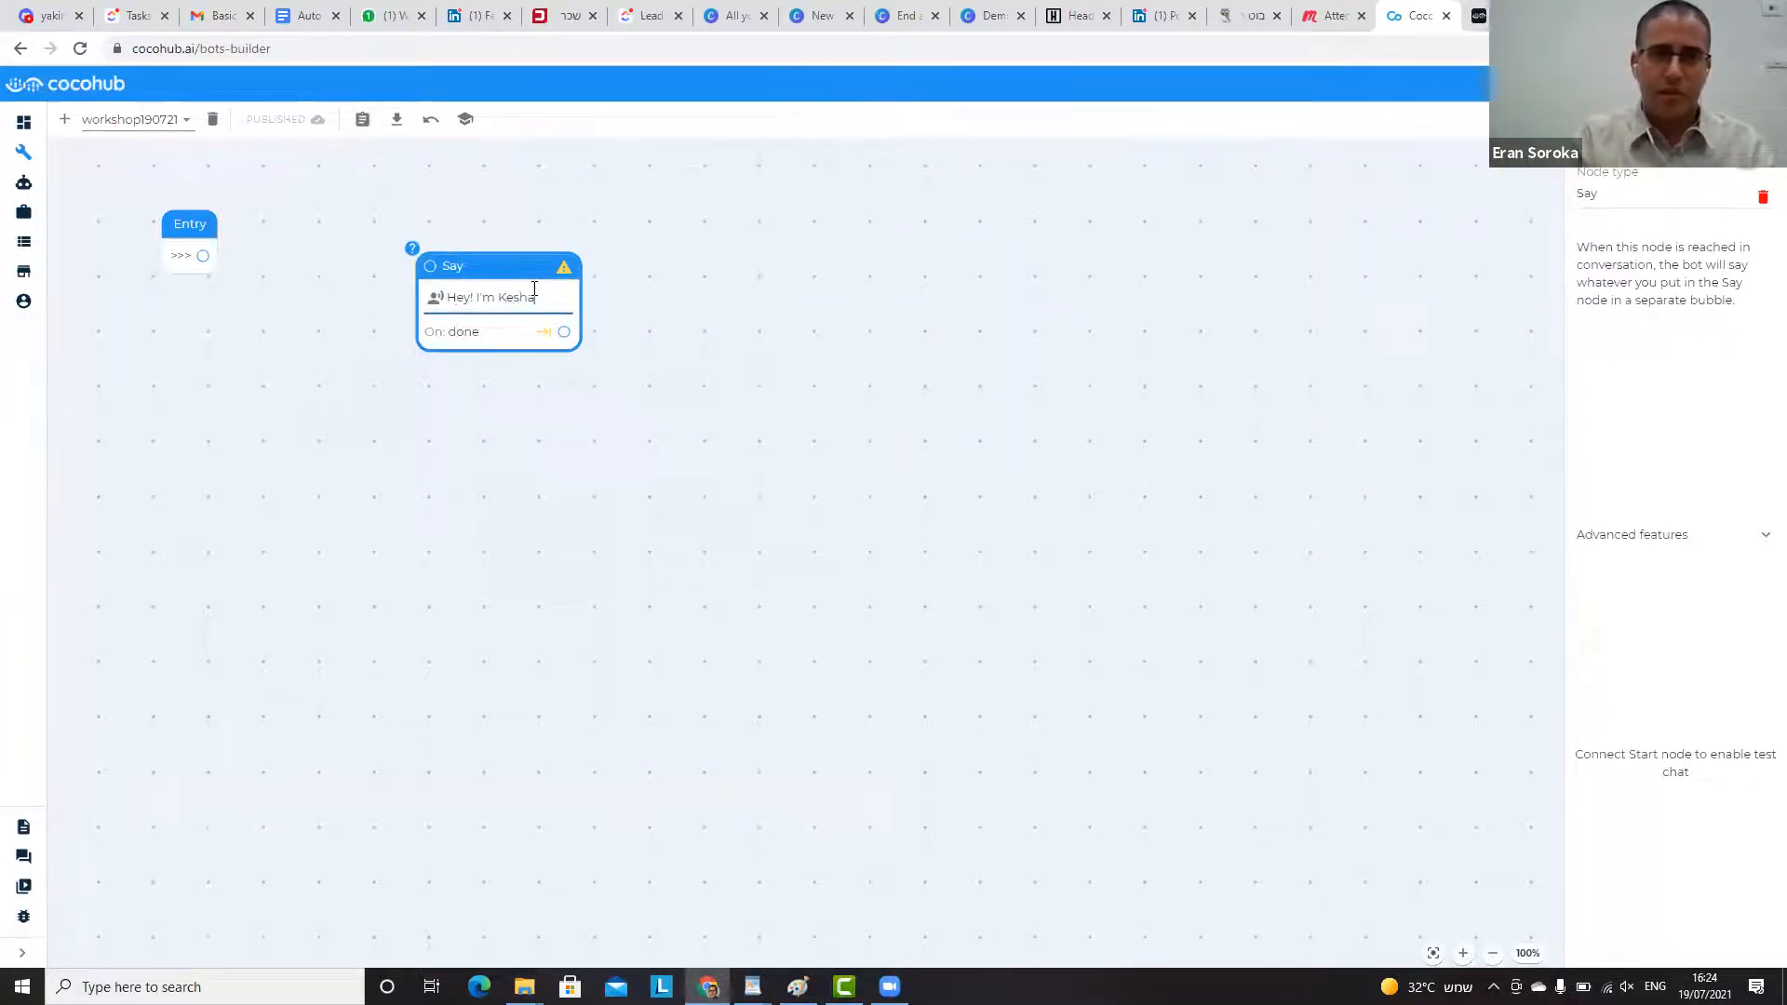
text( th)
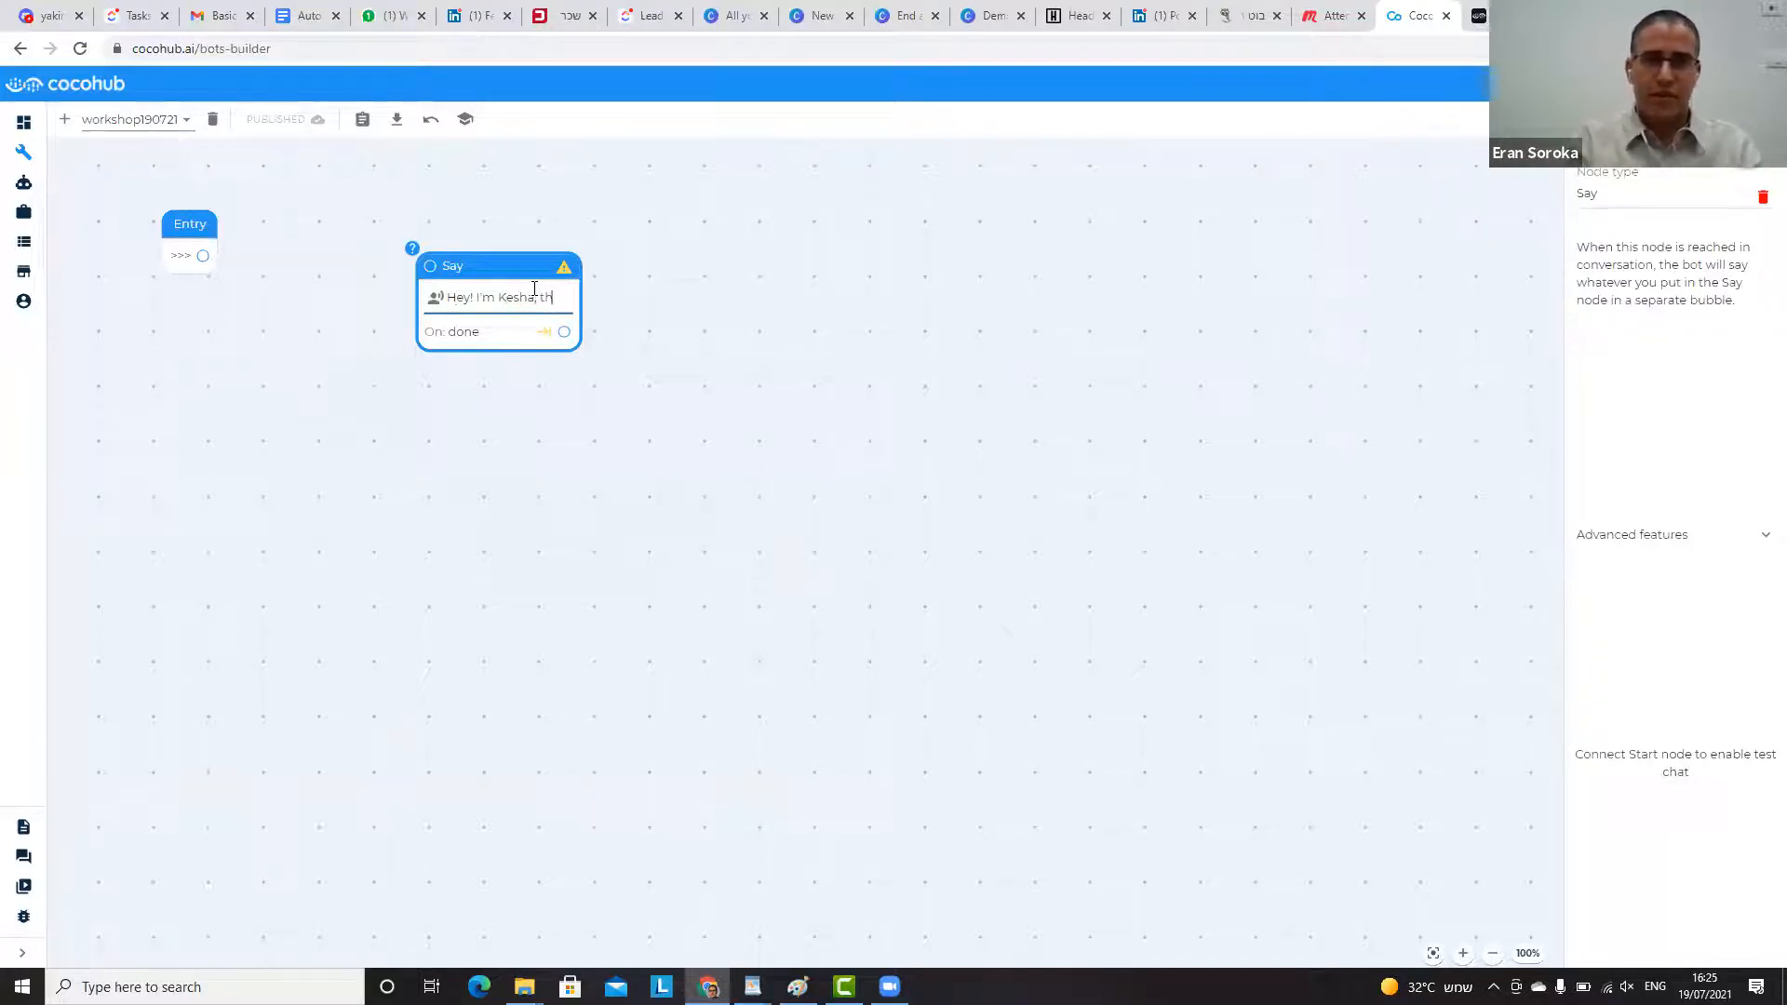
text(e bot for Coco keys.)
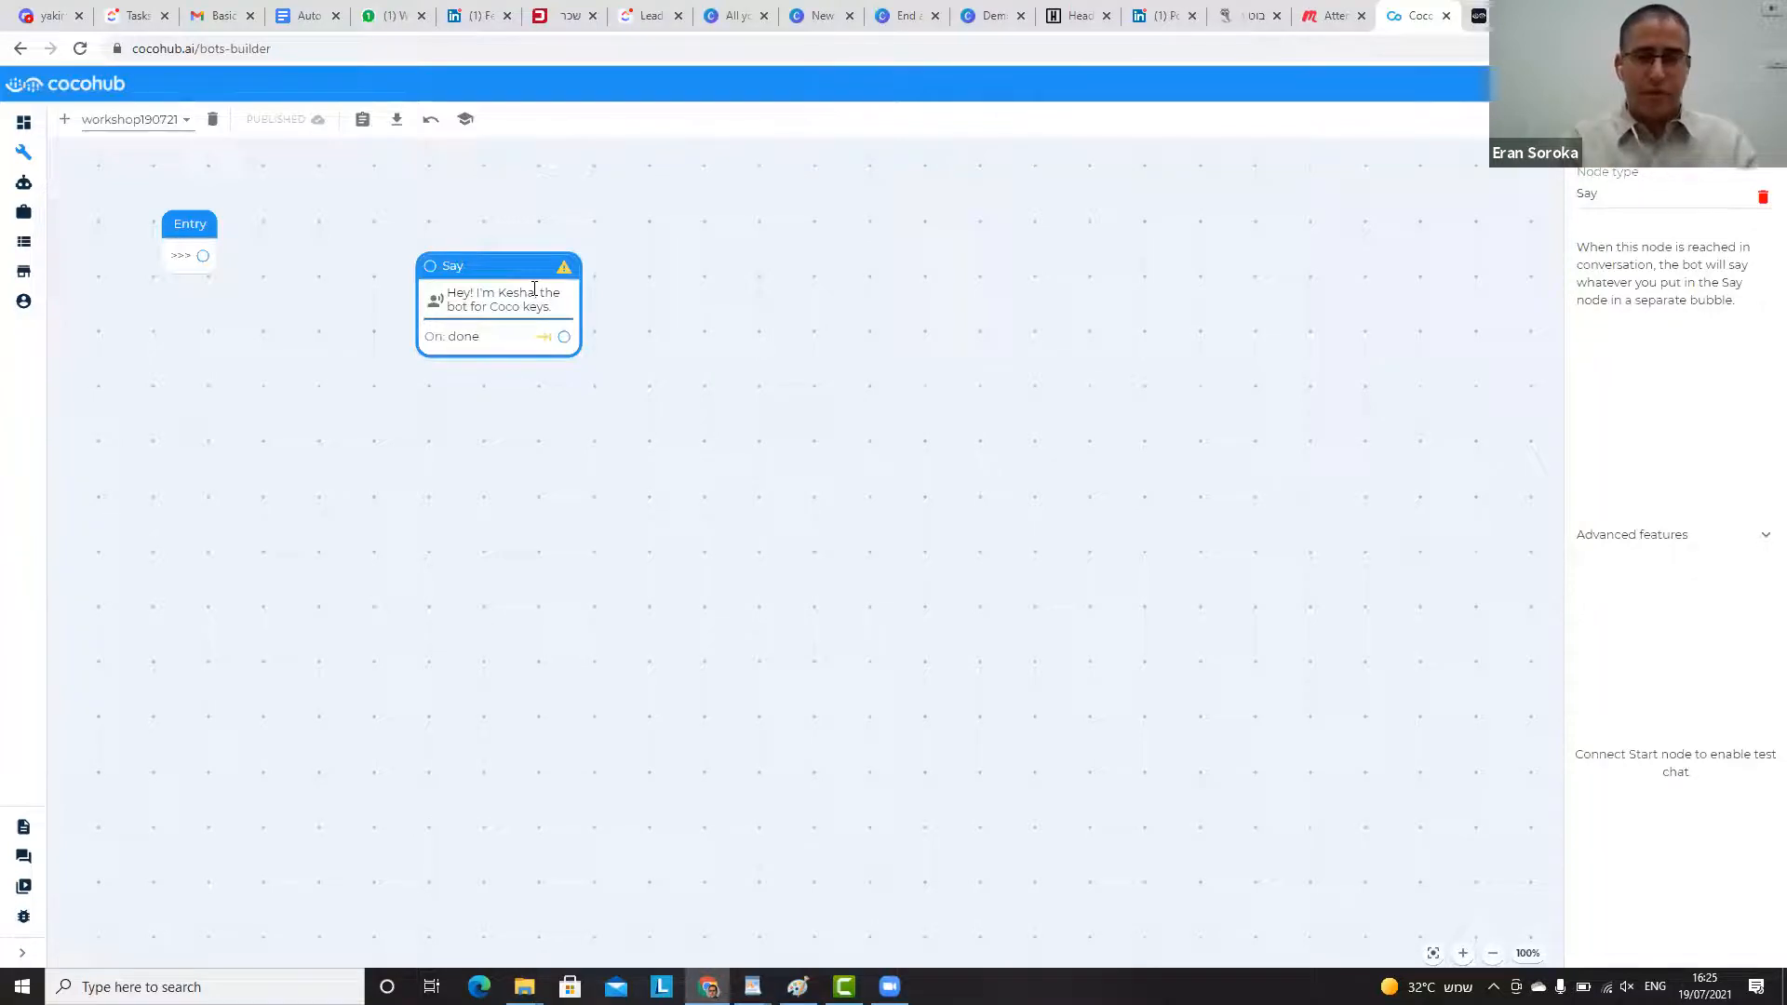
text(How I can help)
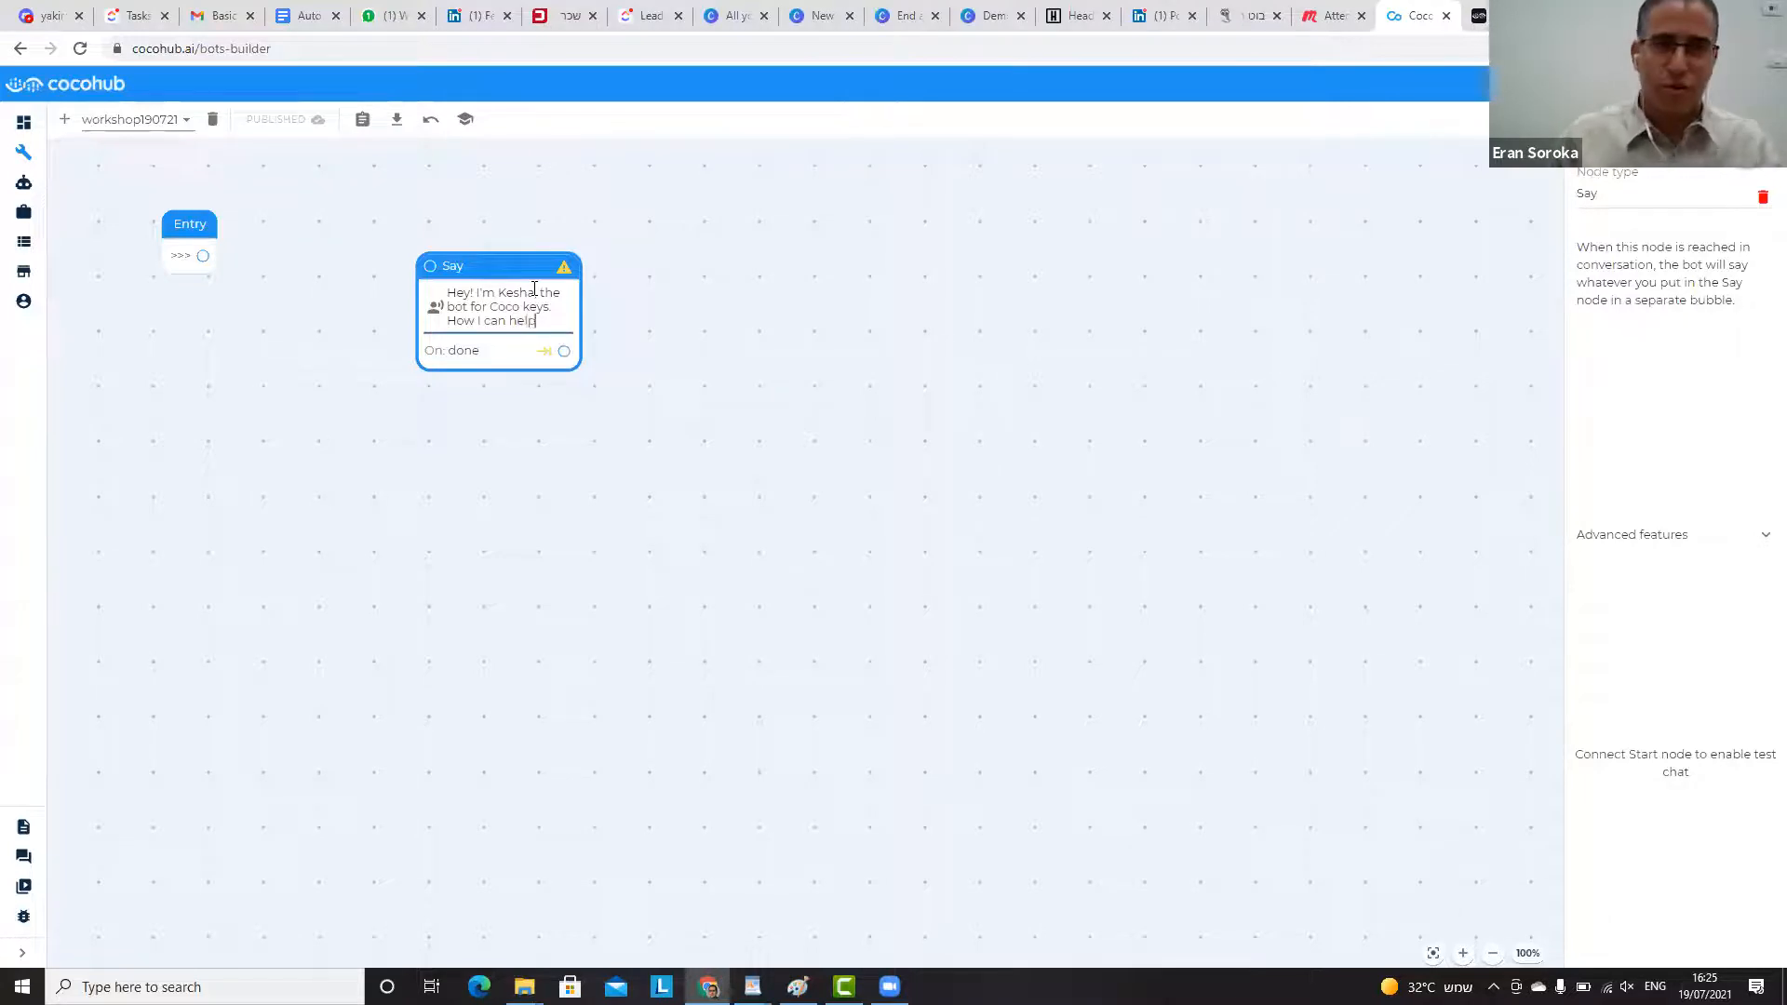
click(534, 289)
text(,)
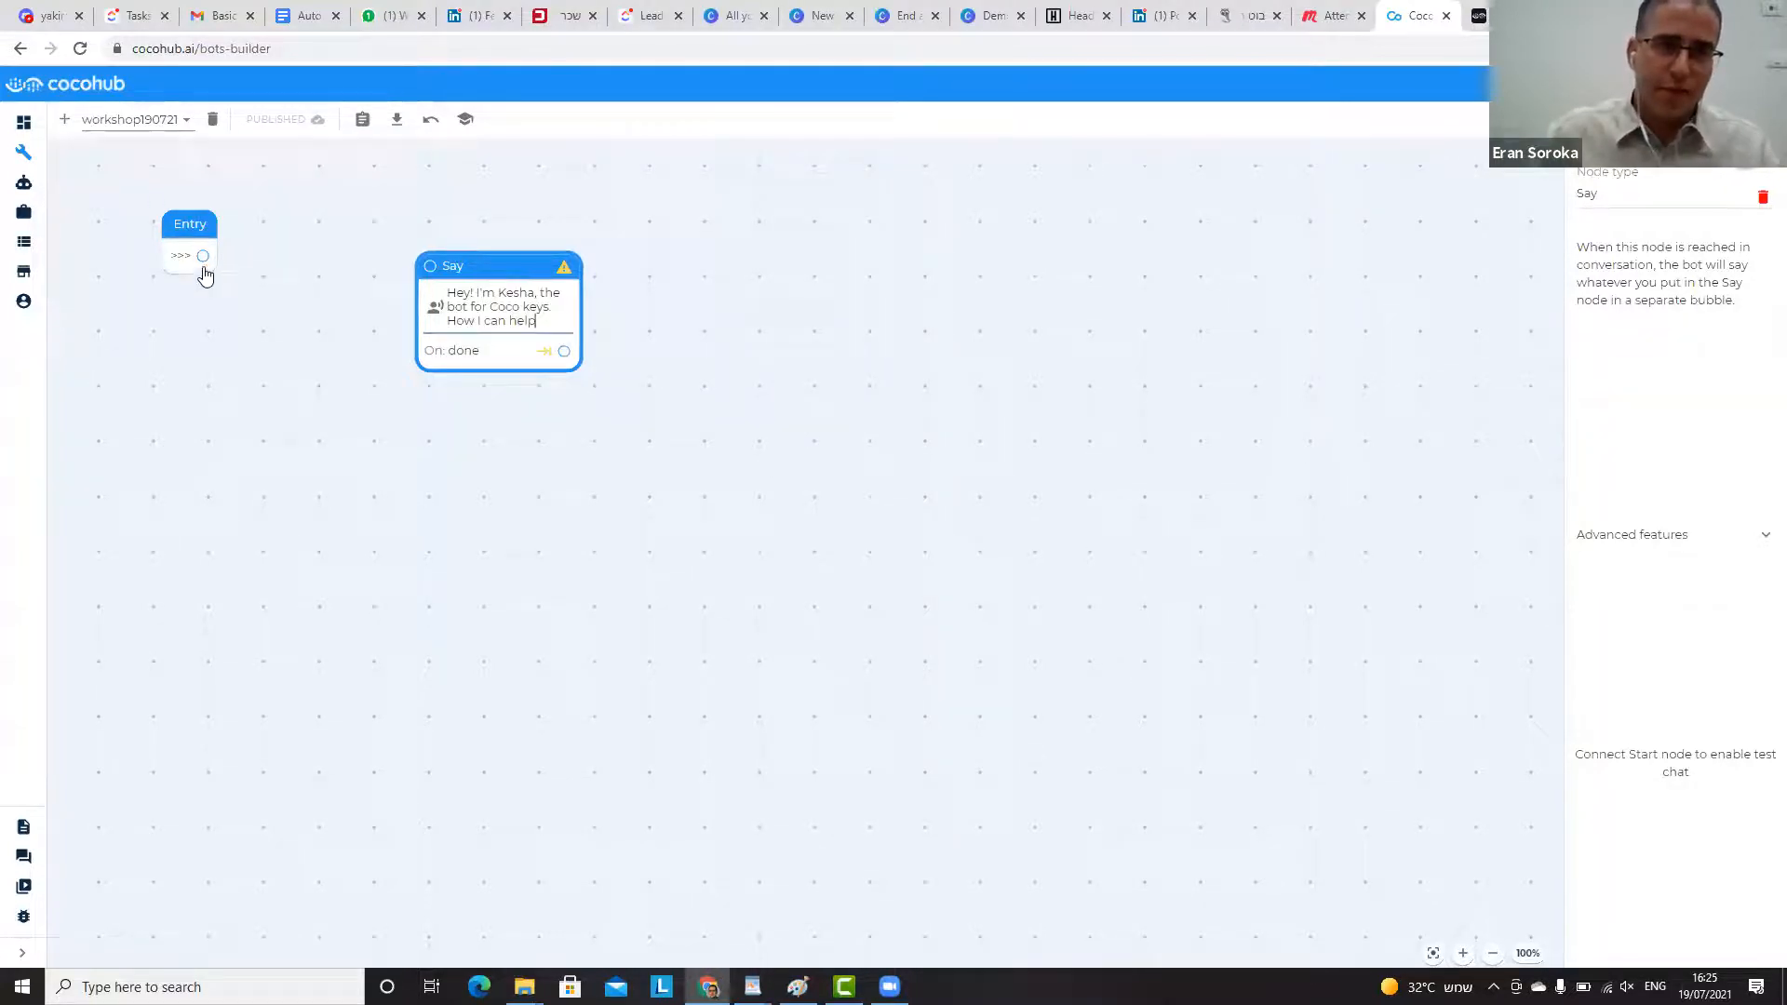
drag(485, 274, 482, 272)
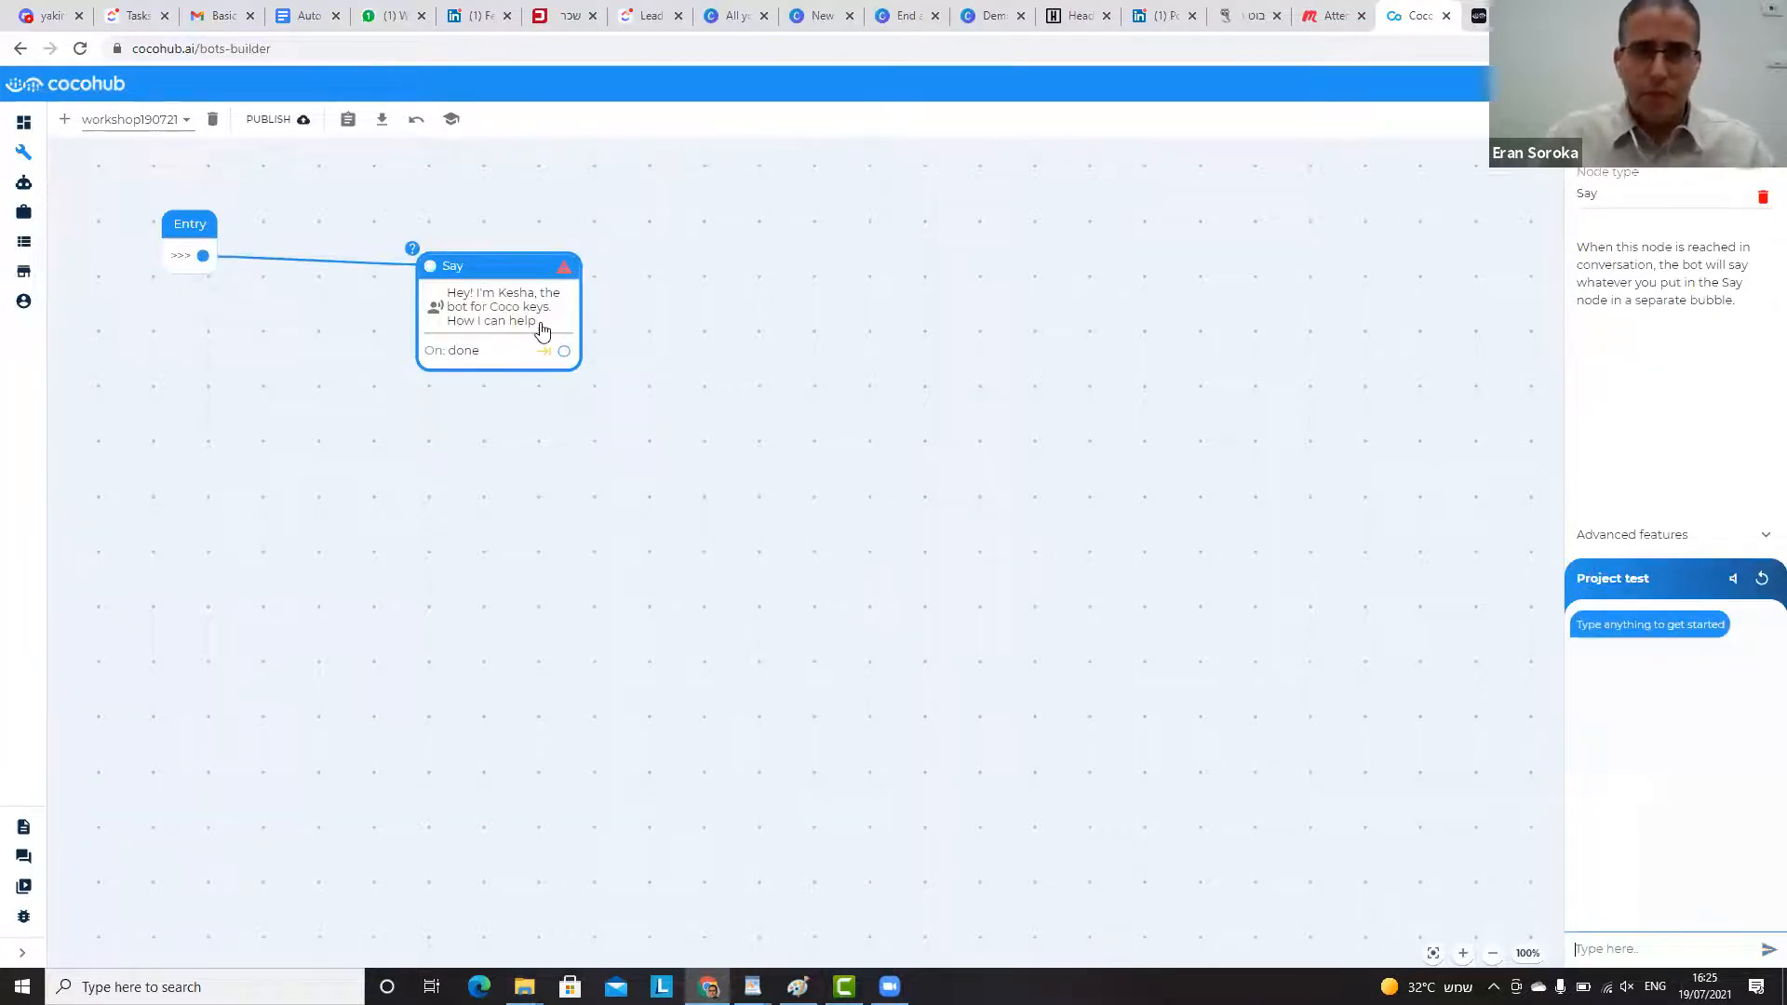
drag(539, 326, 470, 313)
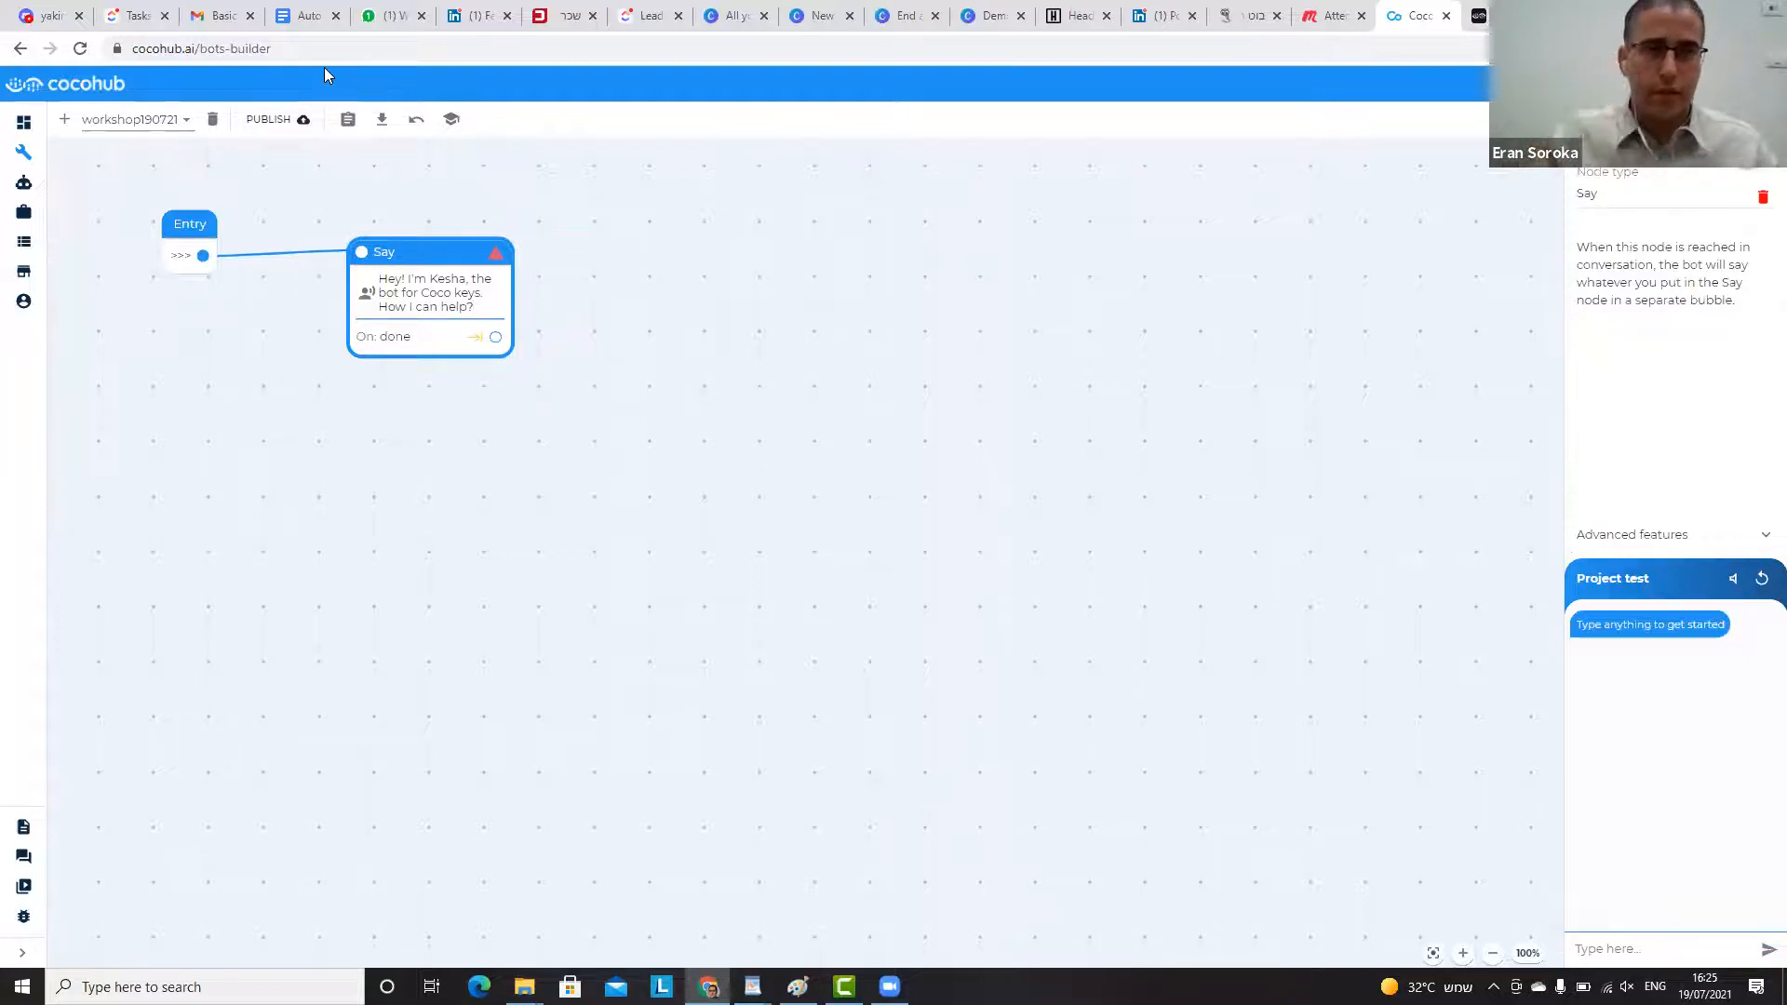
- Publish the workshop190721 component
click(264, 124)
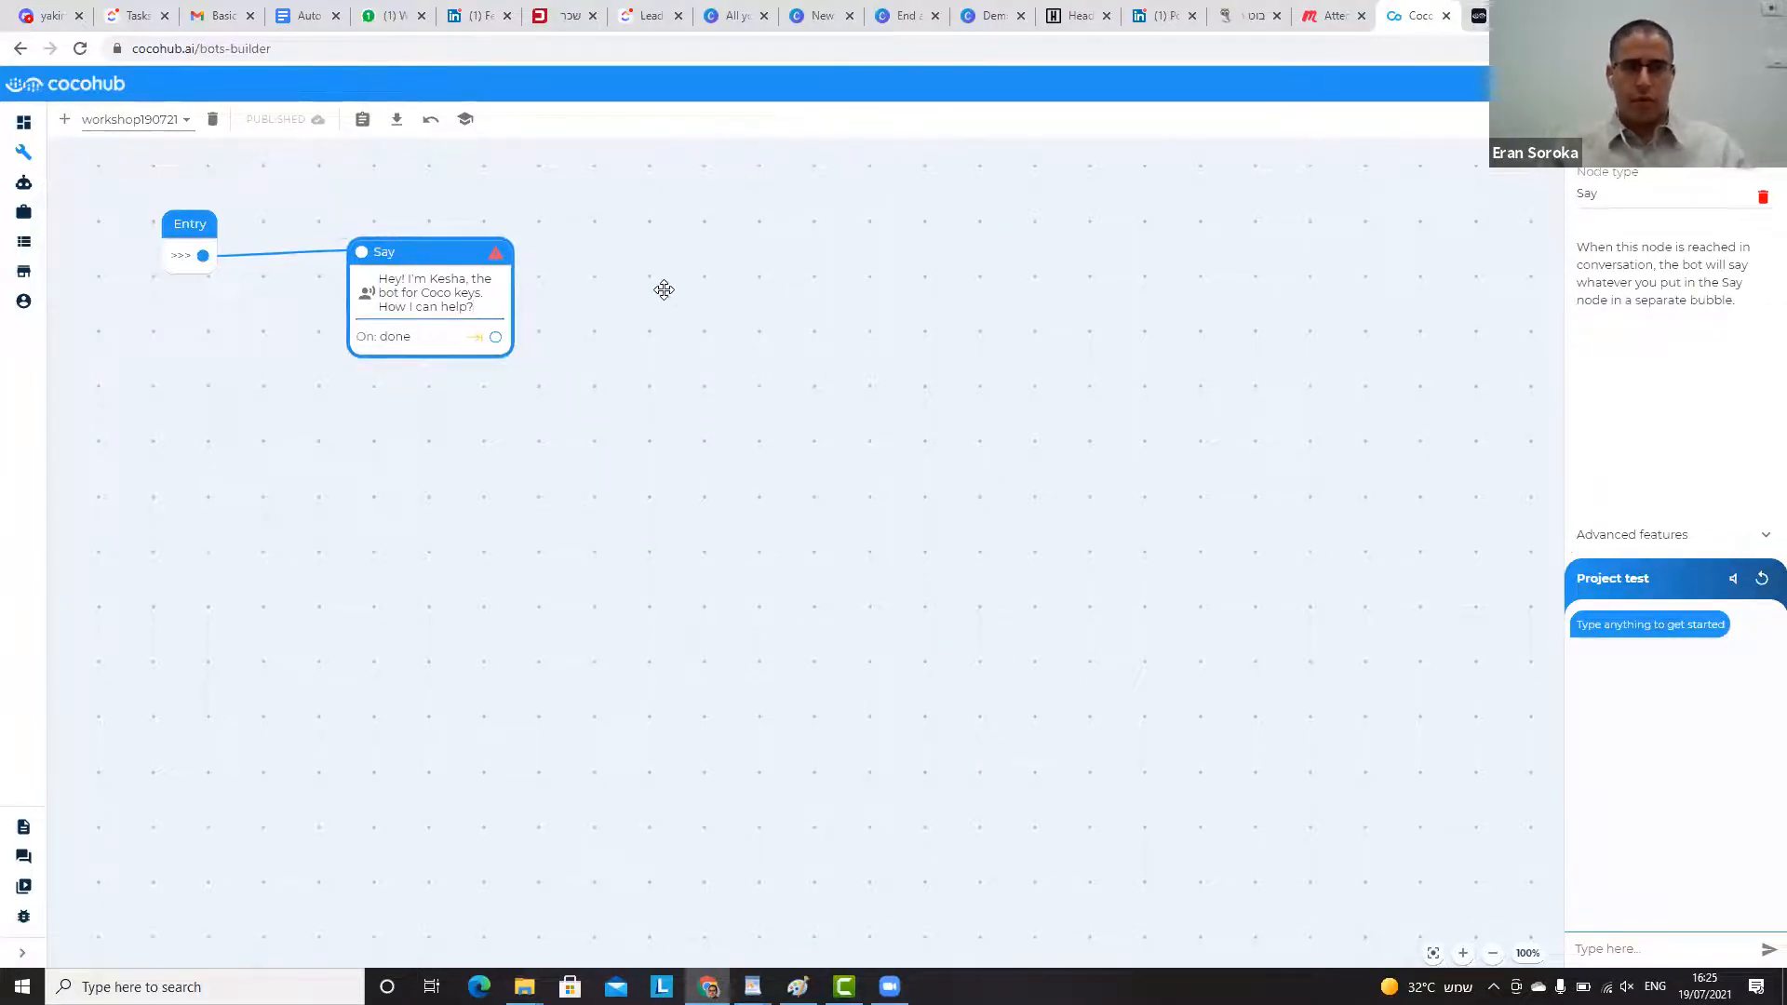
right_click(673, 451)
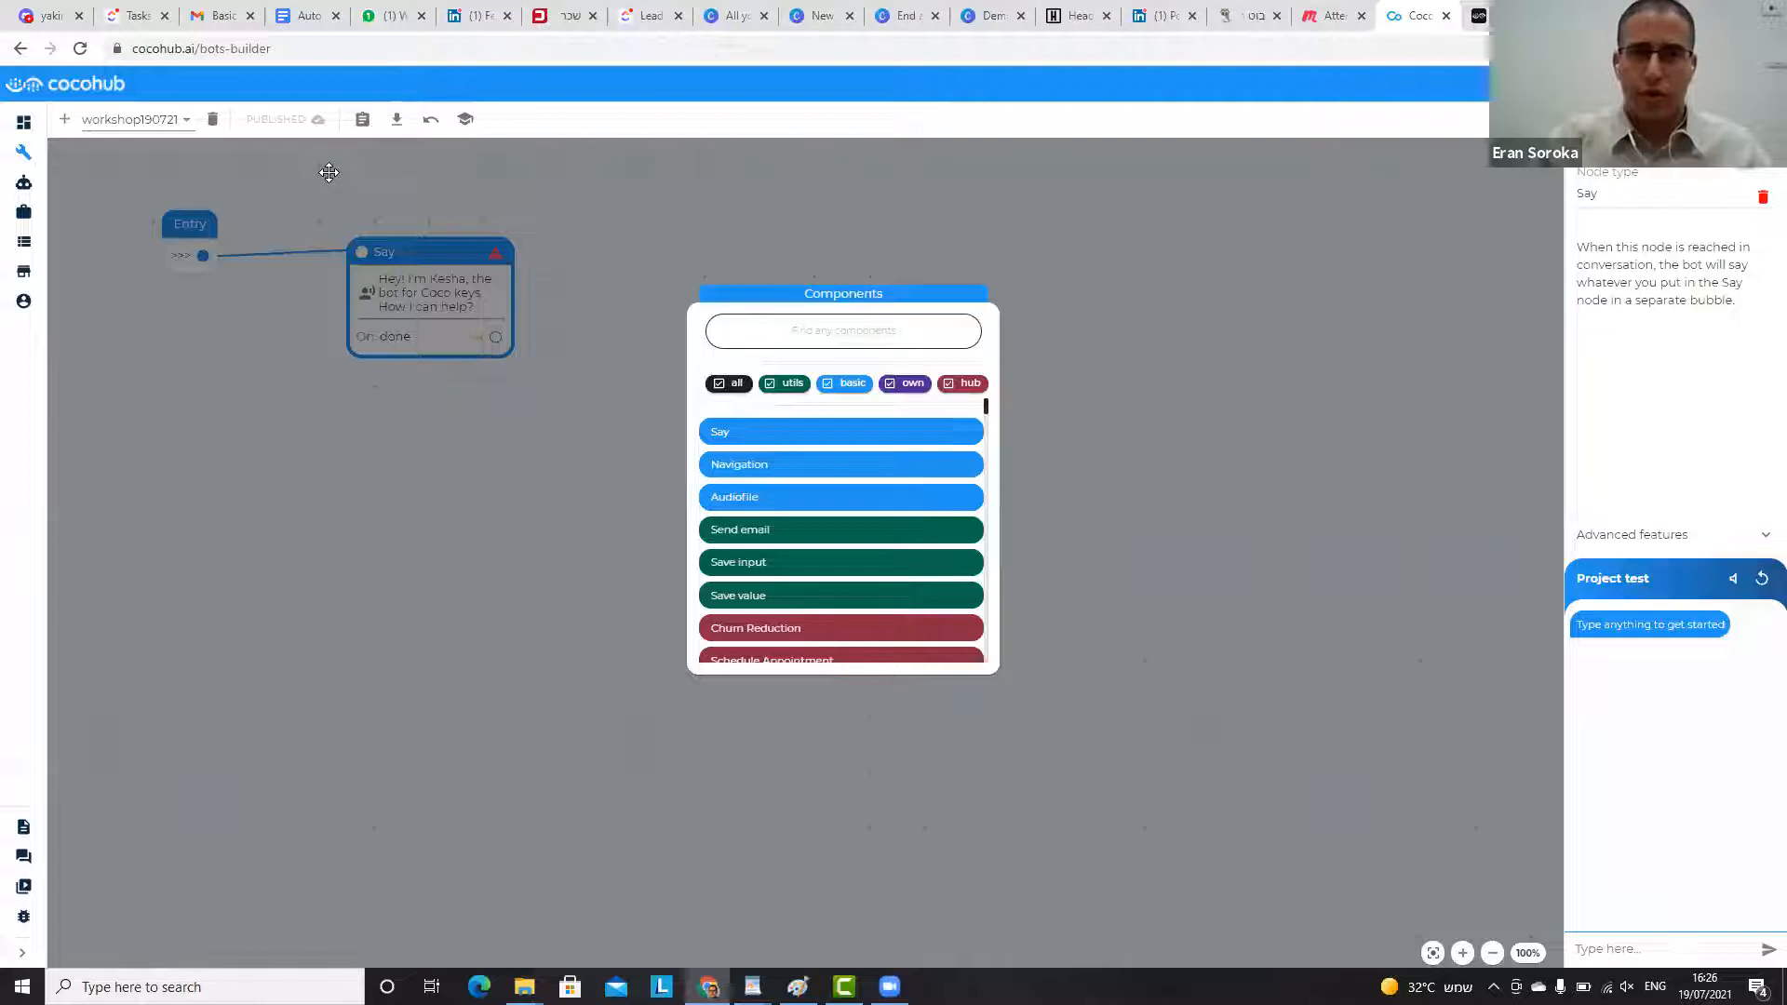
click(330, 173)
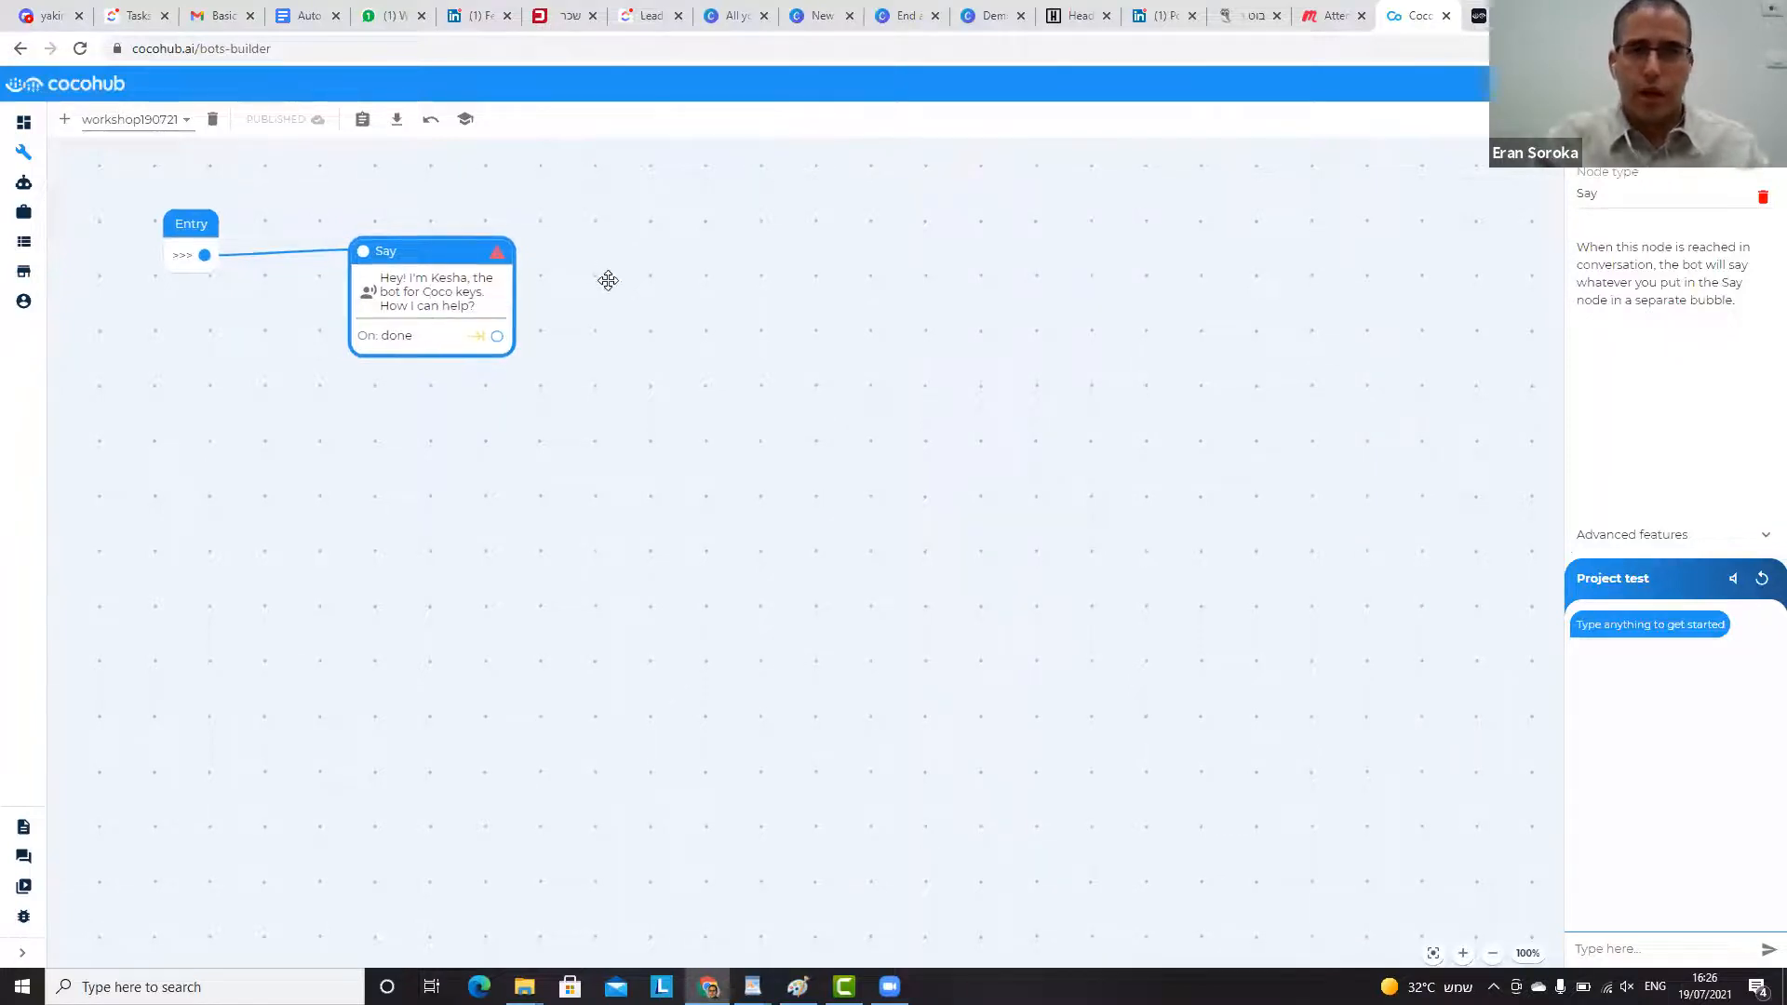
- Add a Navigation node close to the Say node and connect the Say node's done output to it
double_click(665, 297)
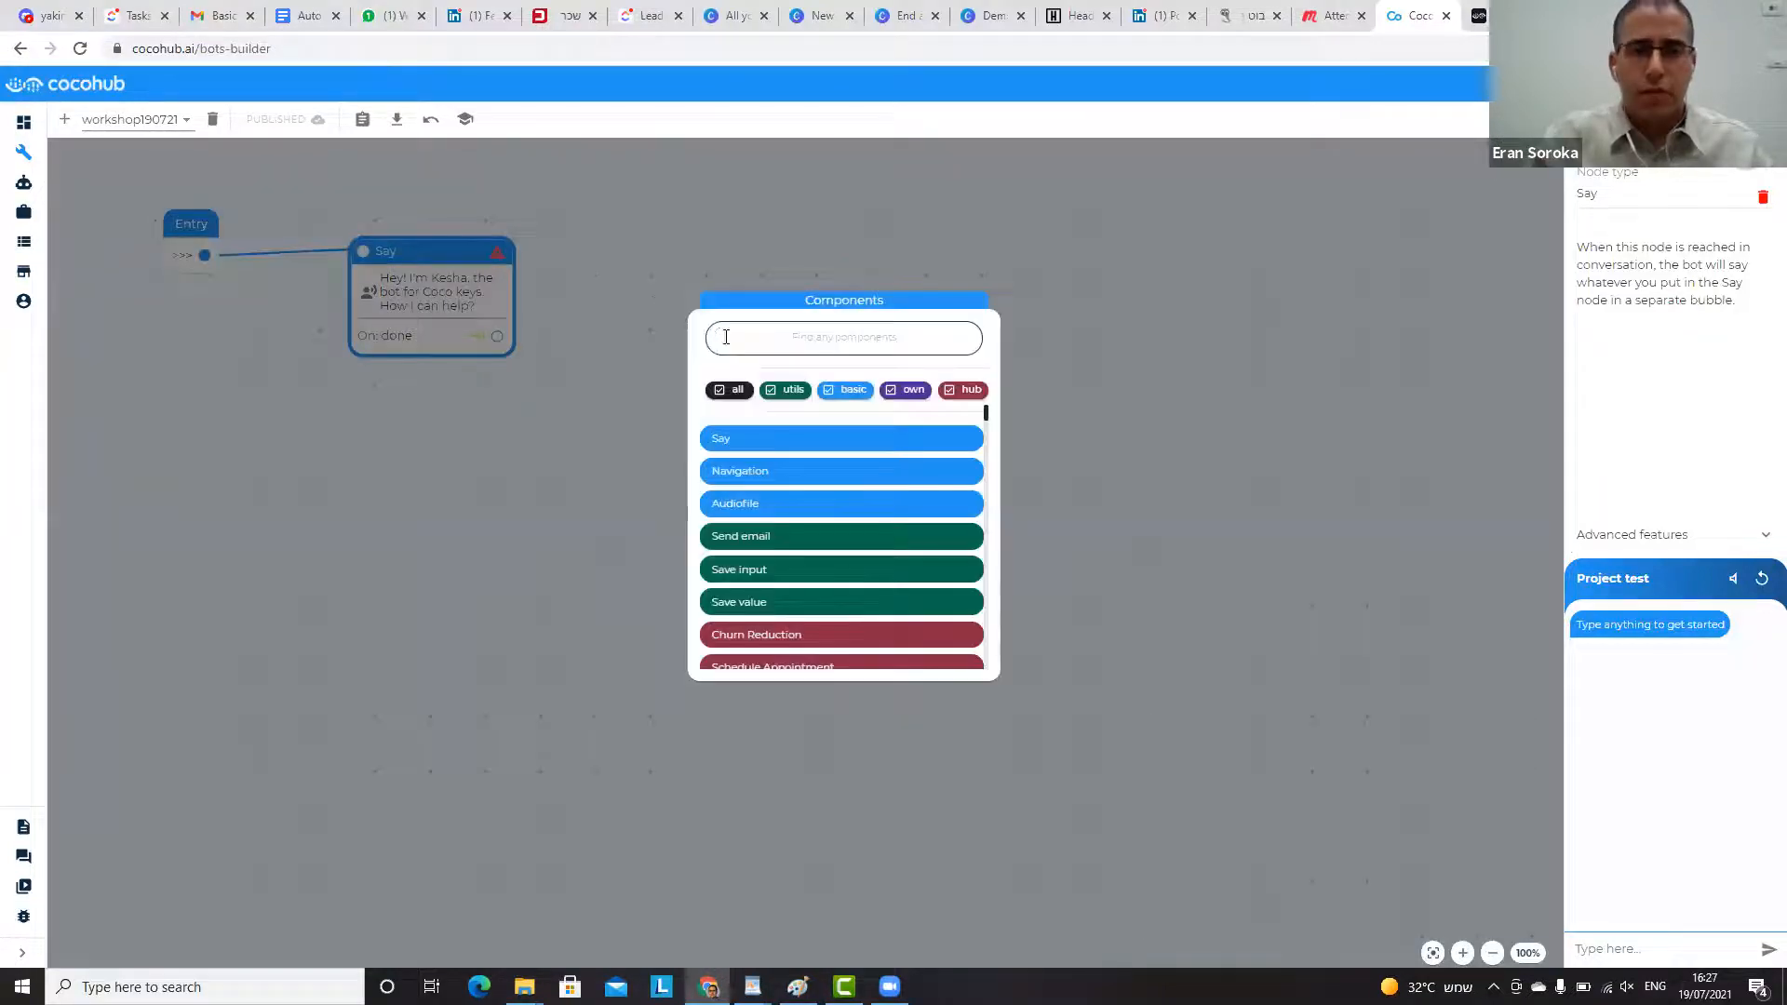
click(792, 472)
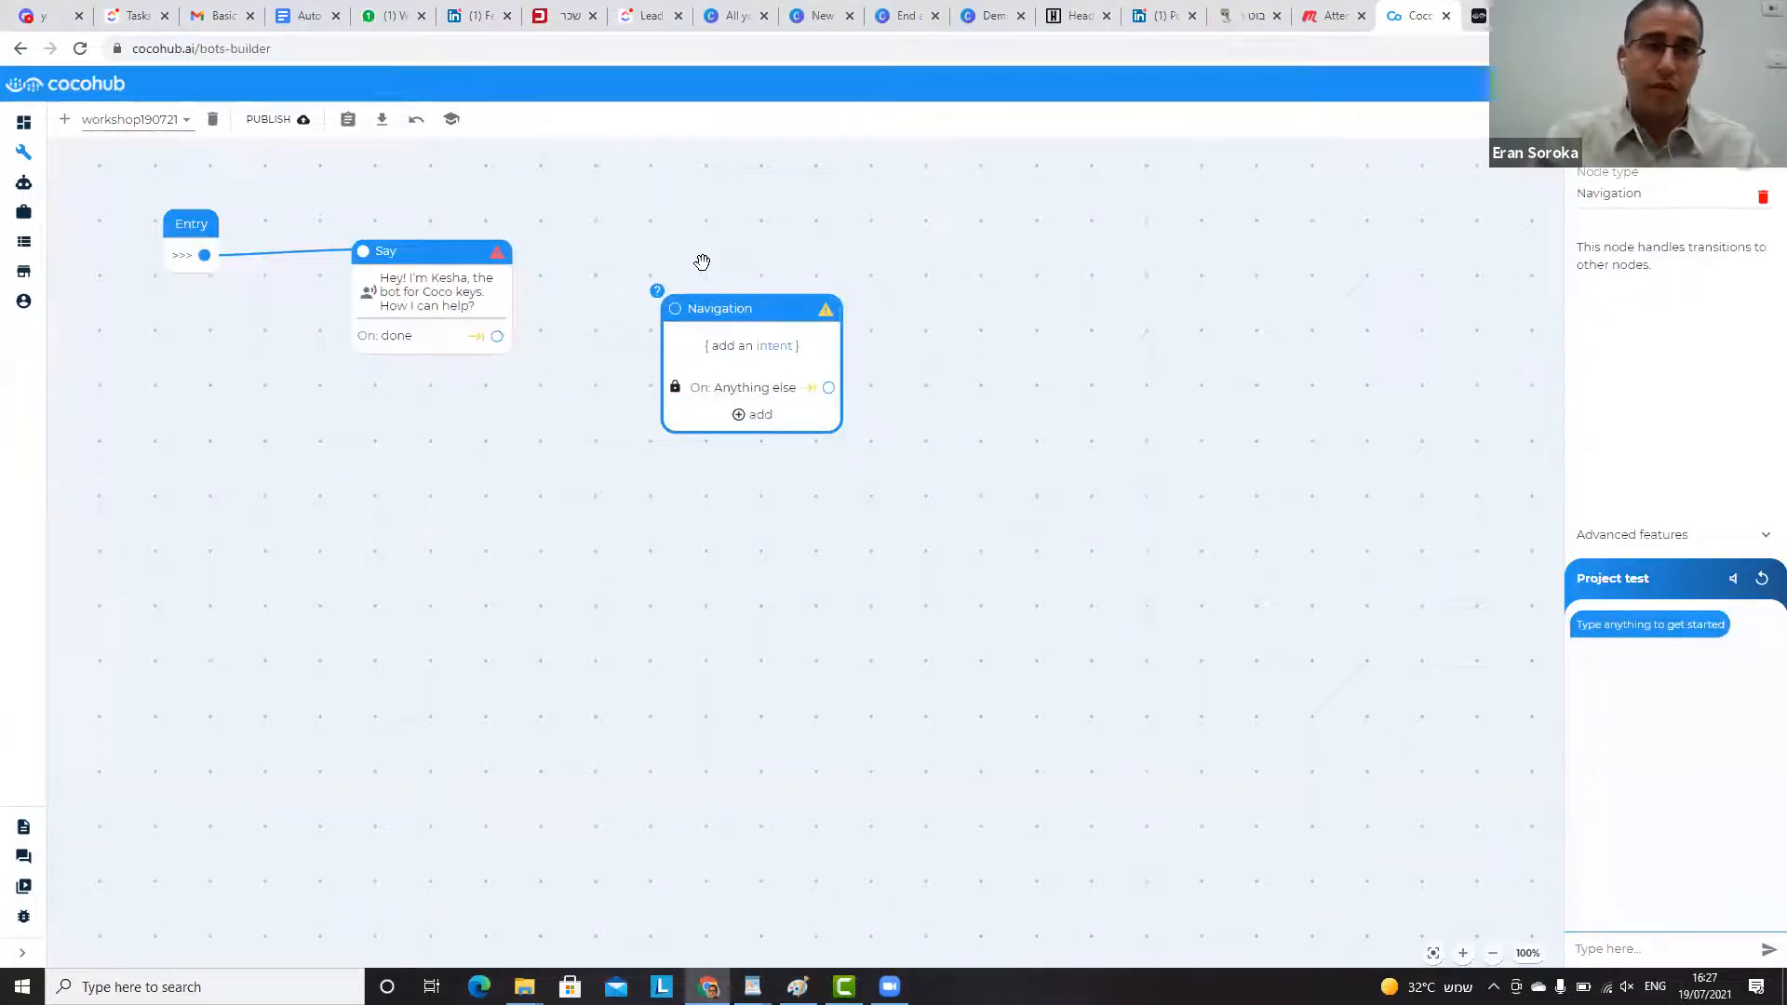
drag(762, 310, 639, 282)
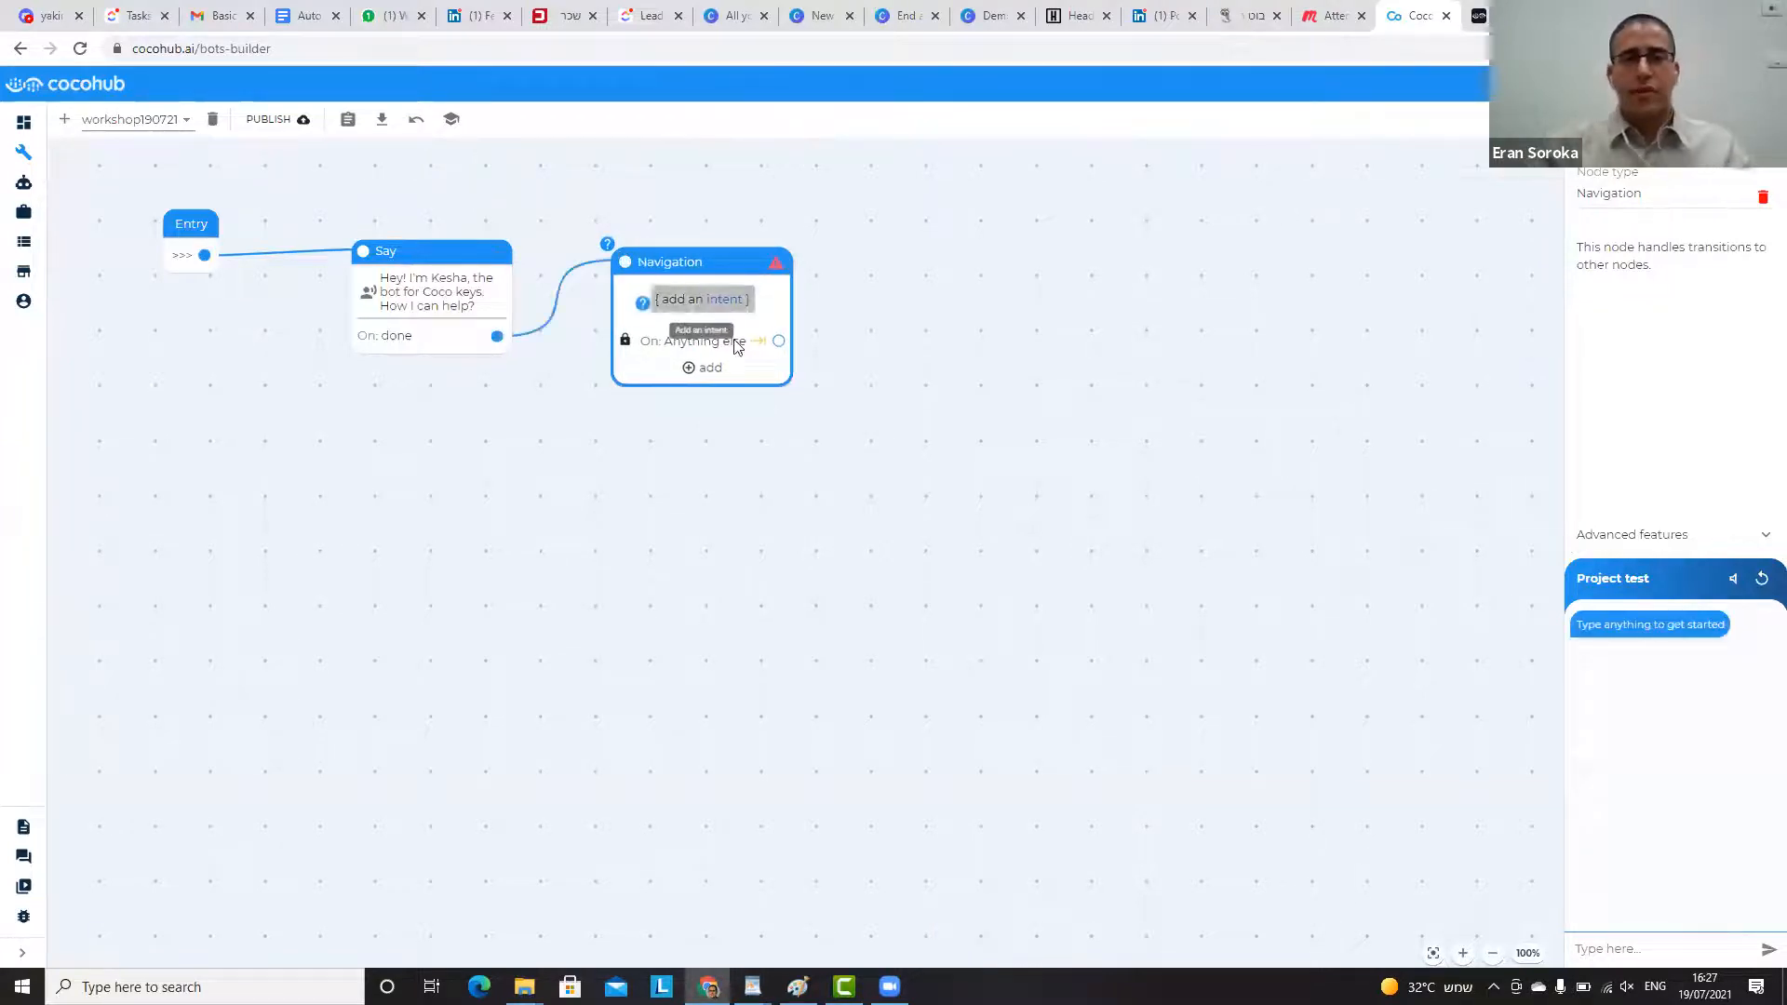
- Search the intents for "pricing" and add the cost-query intent to the Navigation node
click(724, 301)
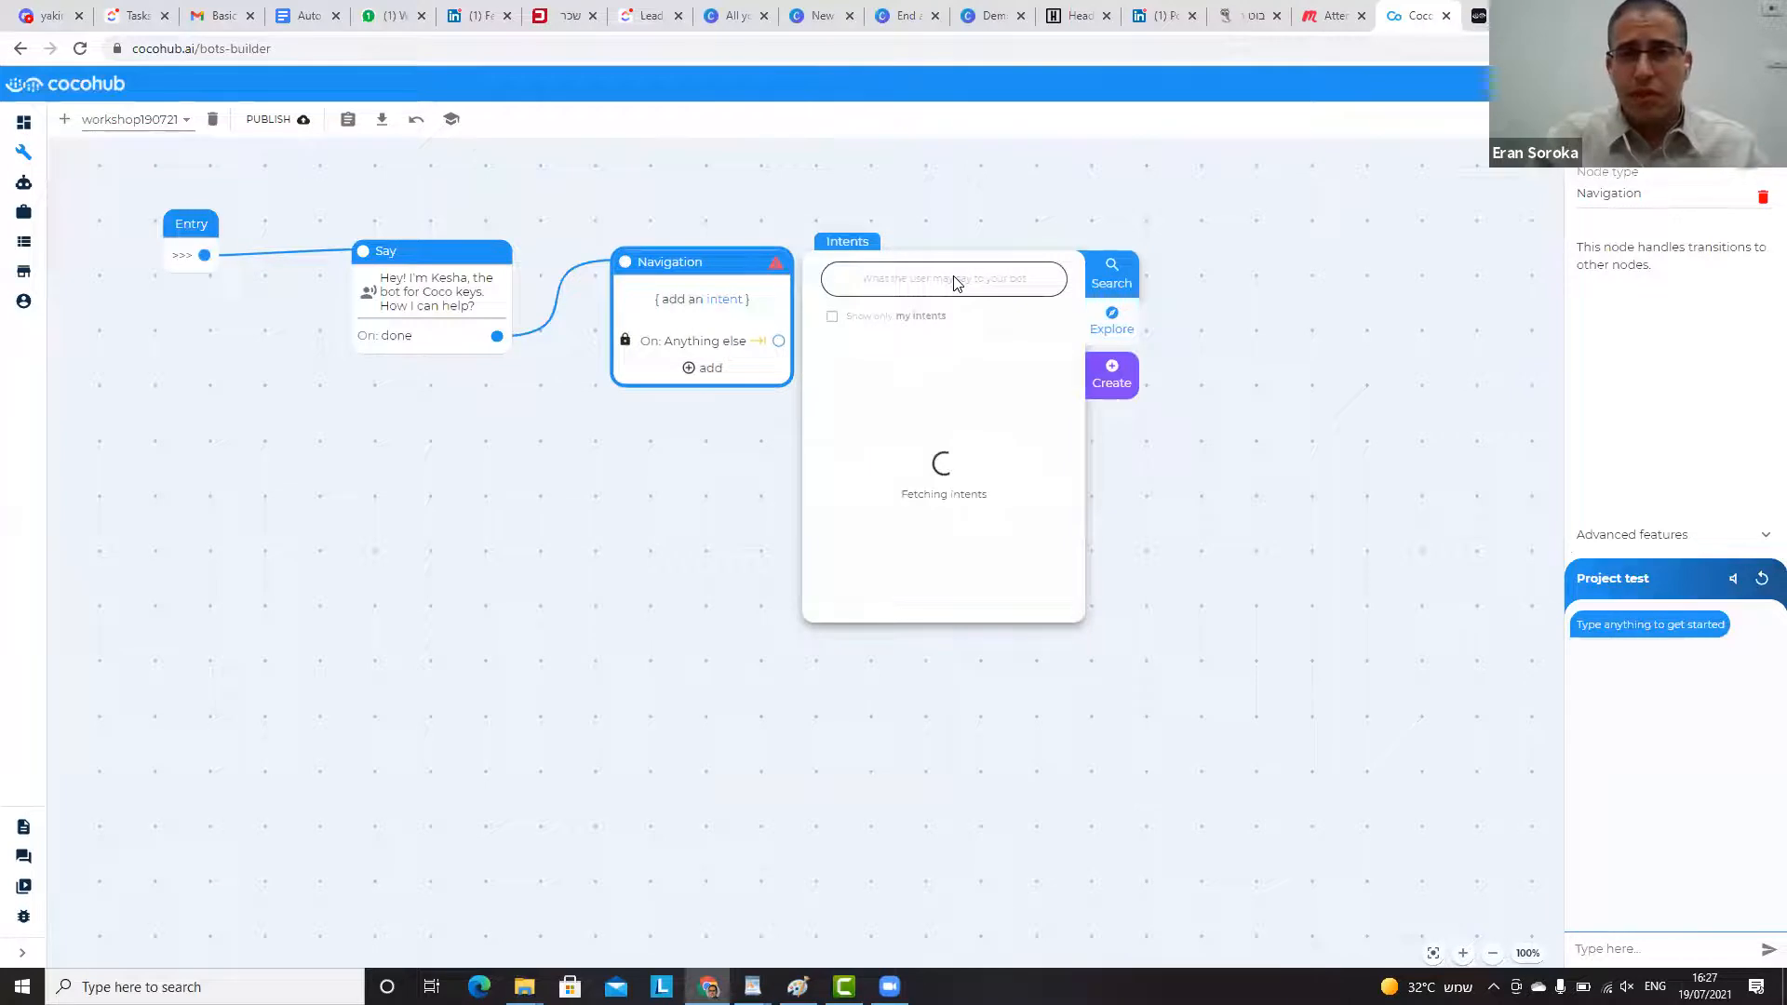
text(co)
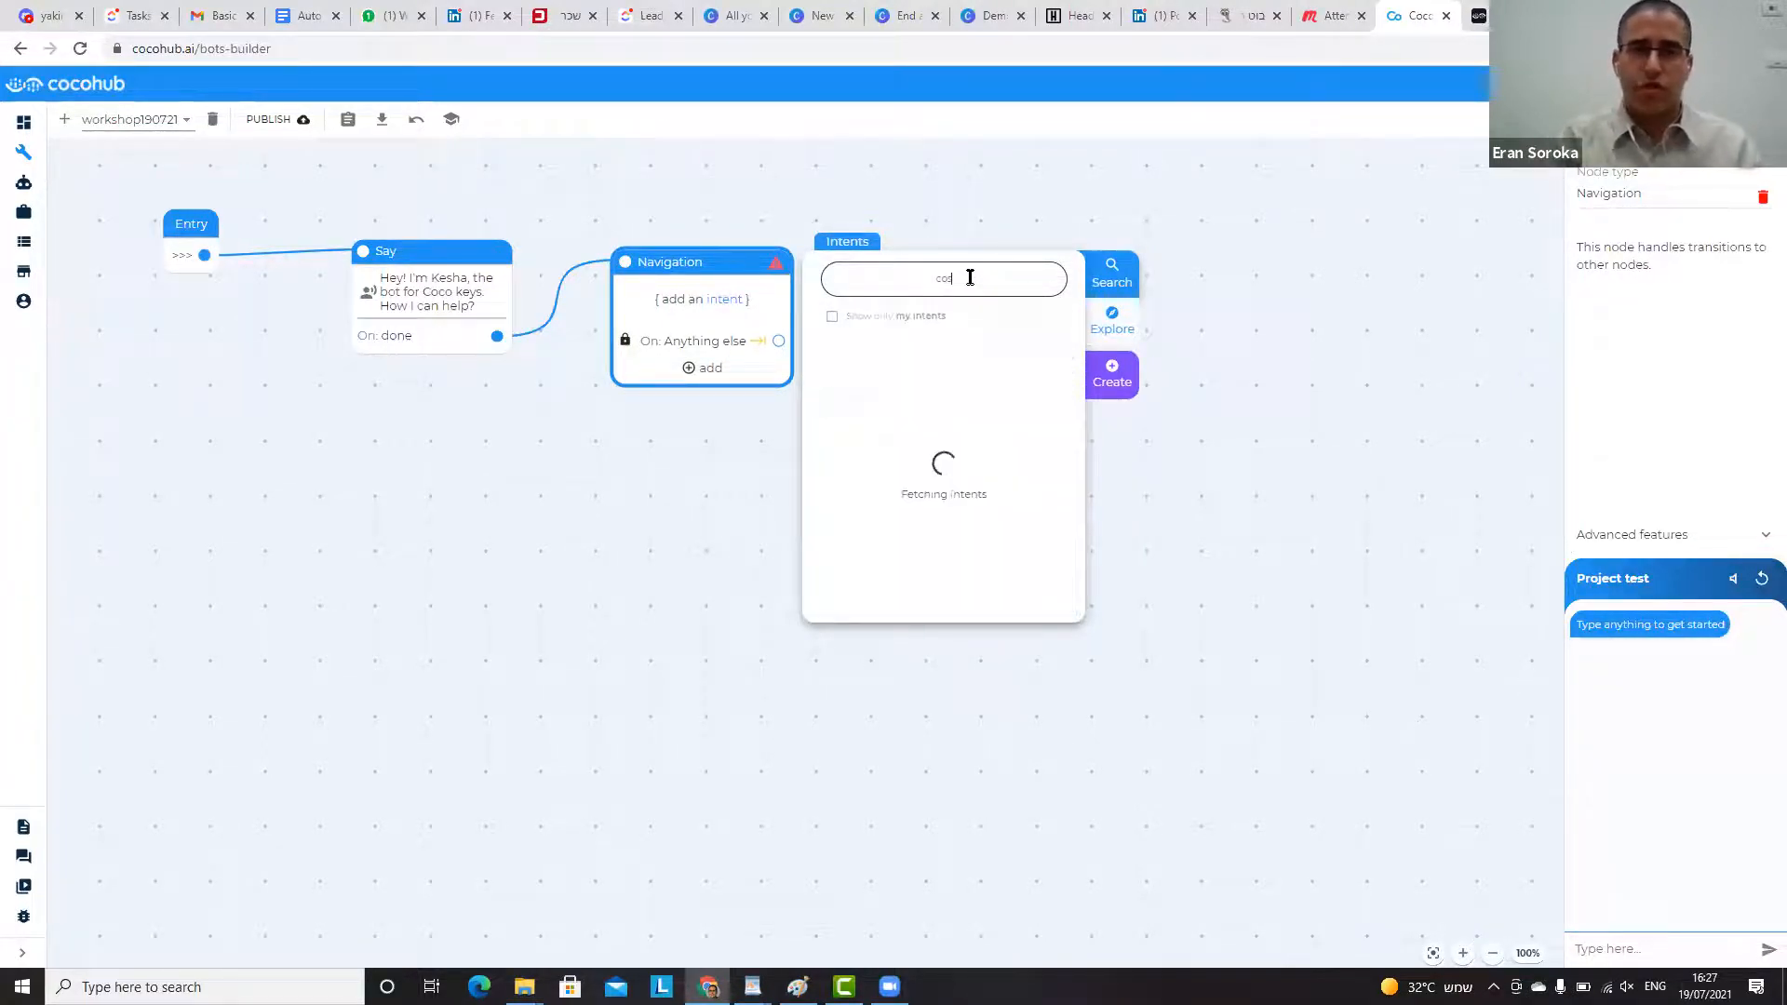
text(st)
key(ctrl+a)
text(pricing)
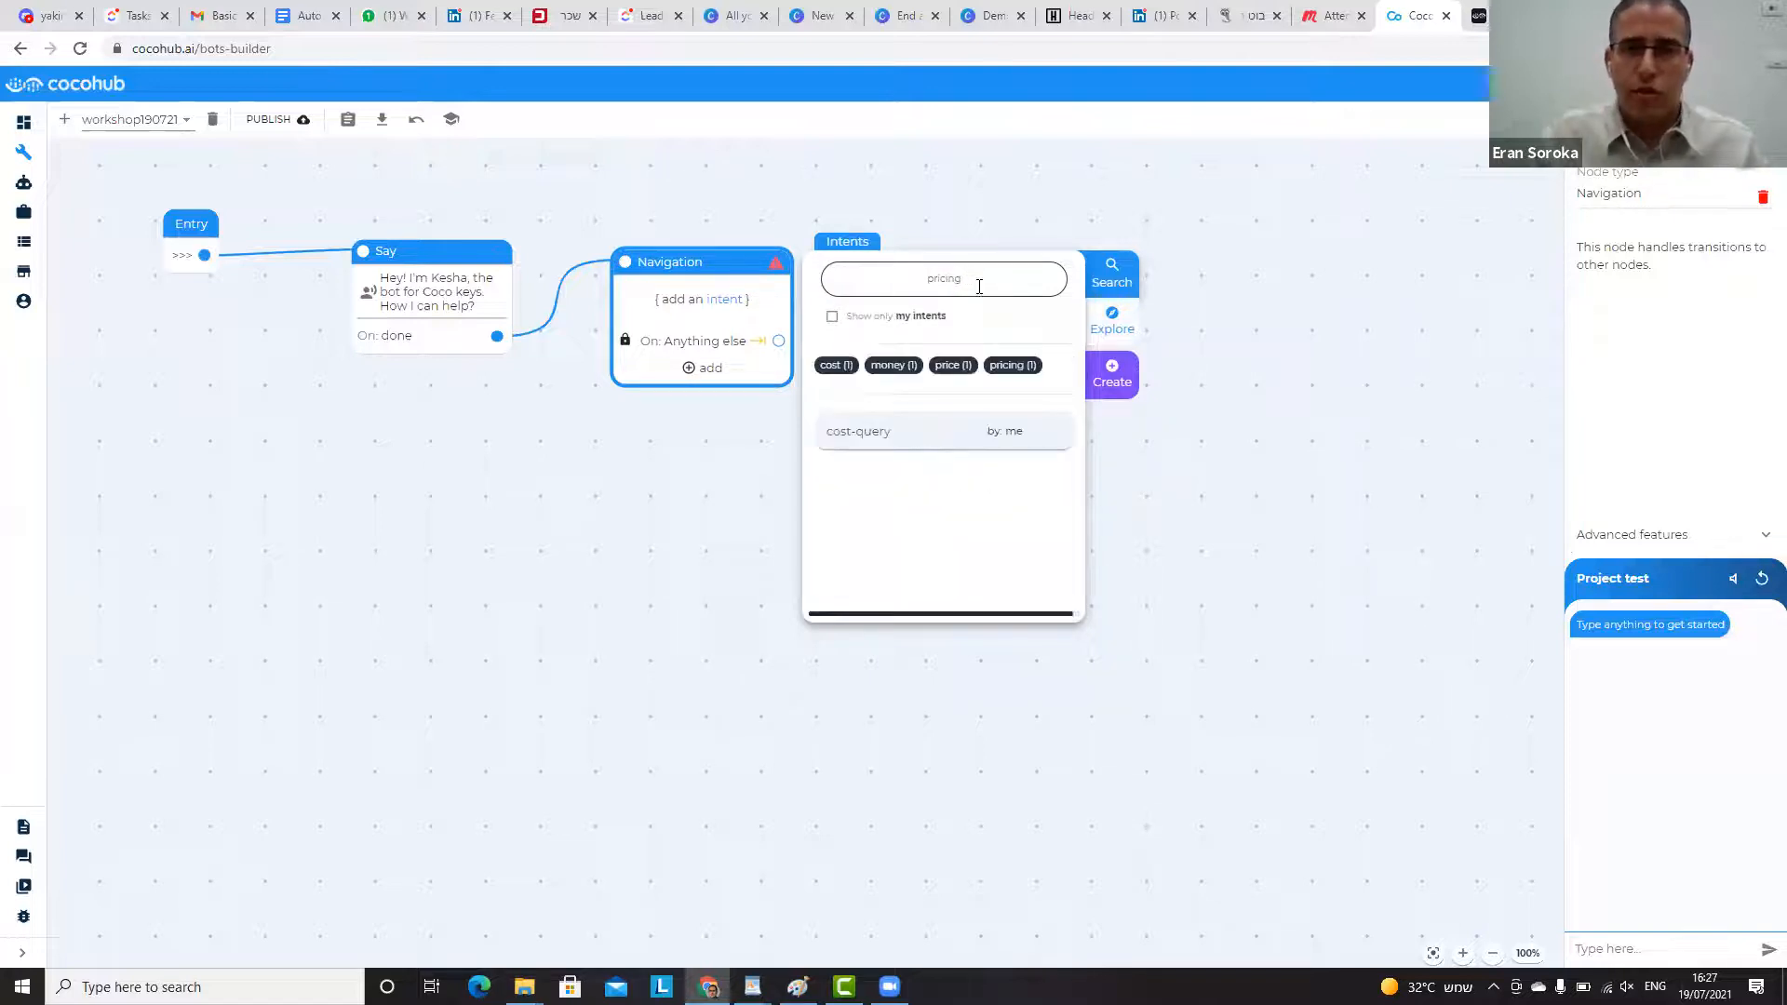
click(892, 439)
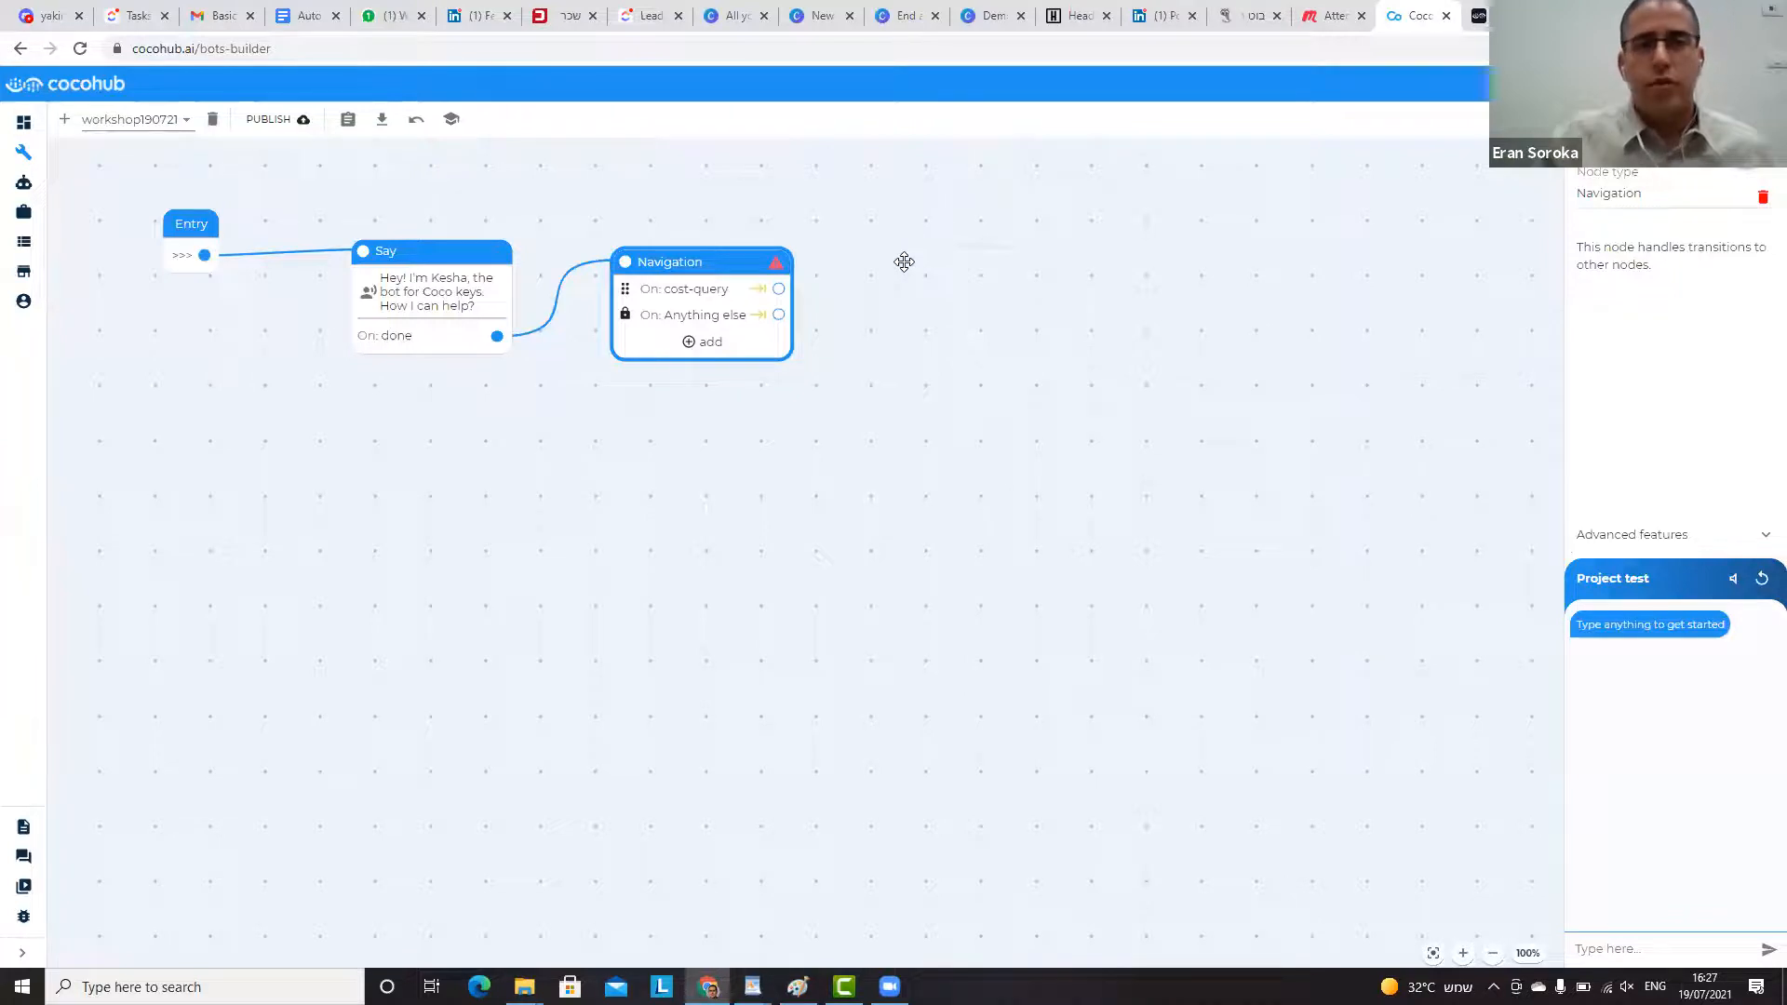
- Add a second Say node to the canvas beside the Navigation node
double_click(929, 284)
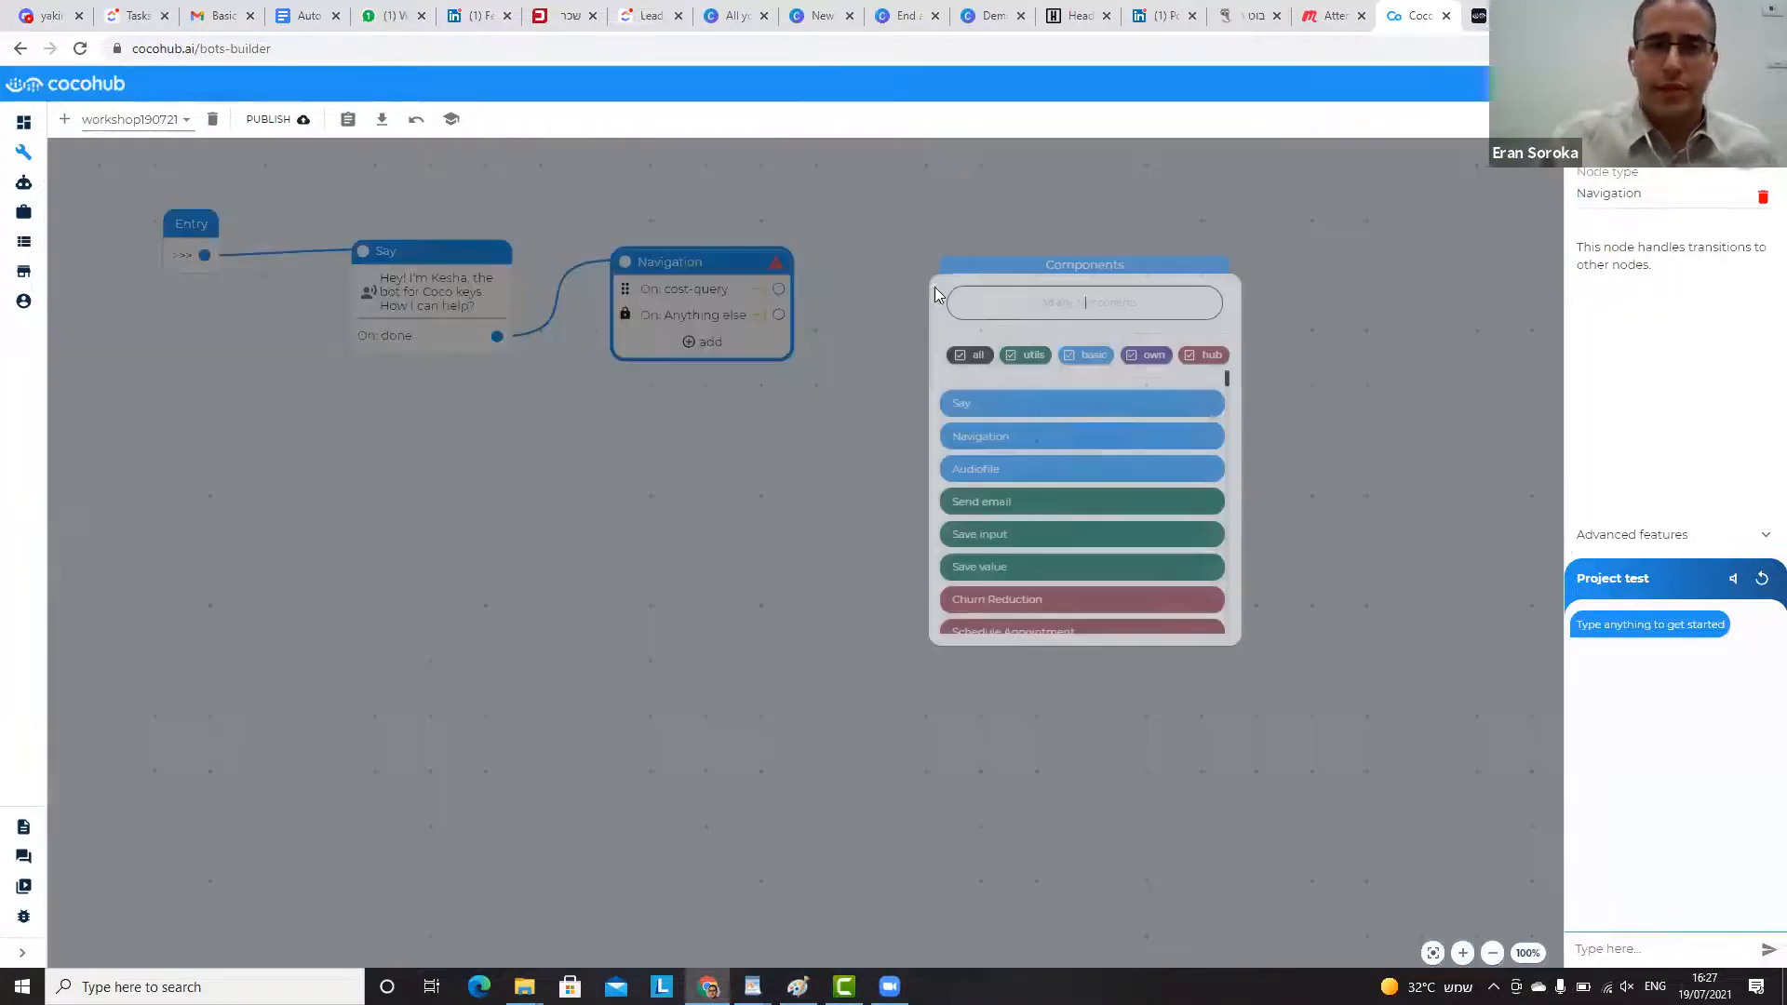
mouse_move(999, 409)
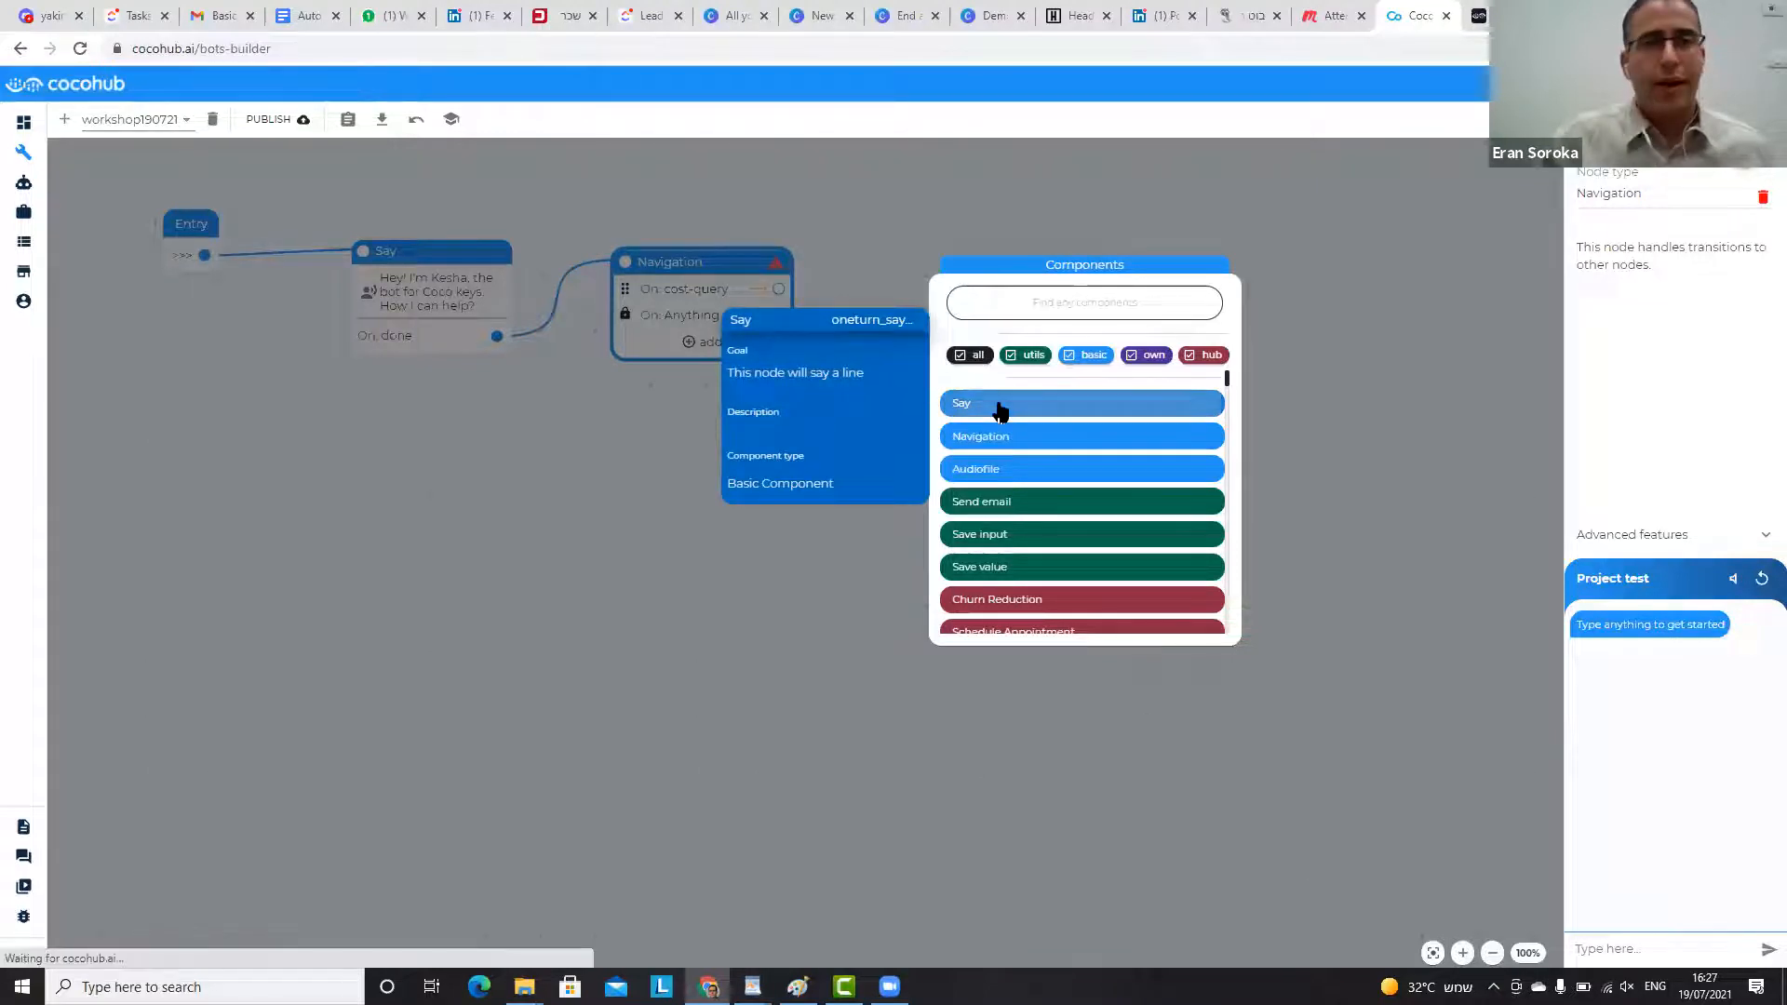
click(739, 299)
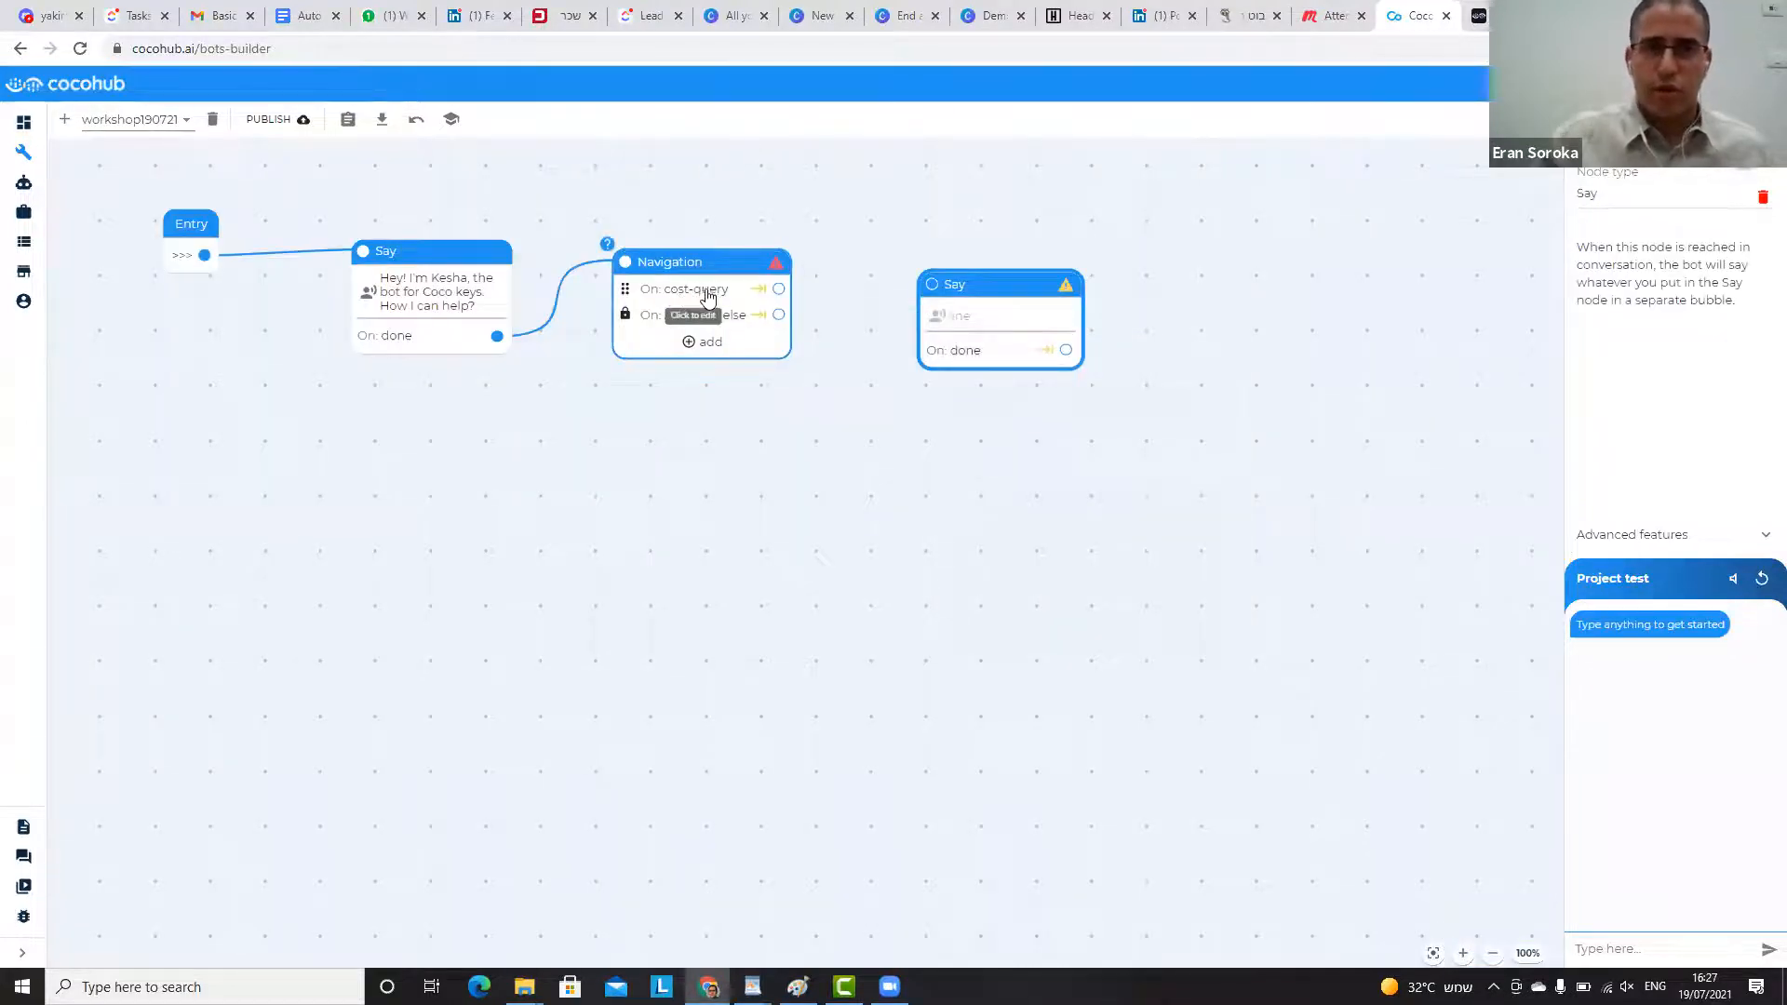
- Open the Navigation node's cost-query intent, review all of its example phrases and save the intent
click(715, 296)
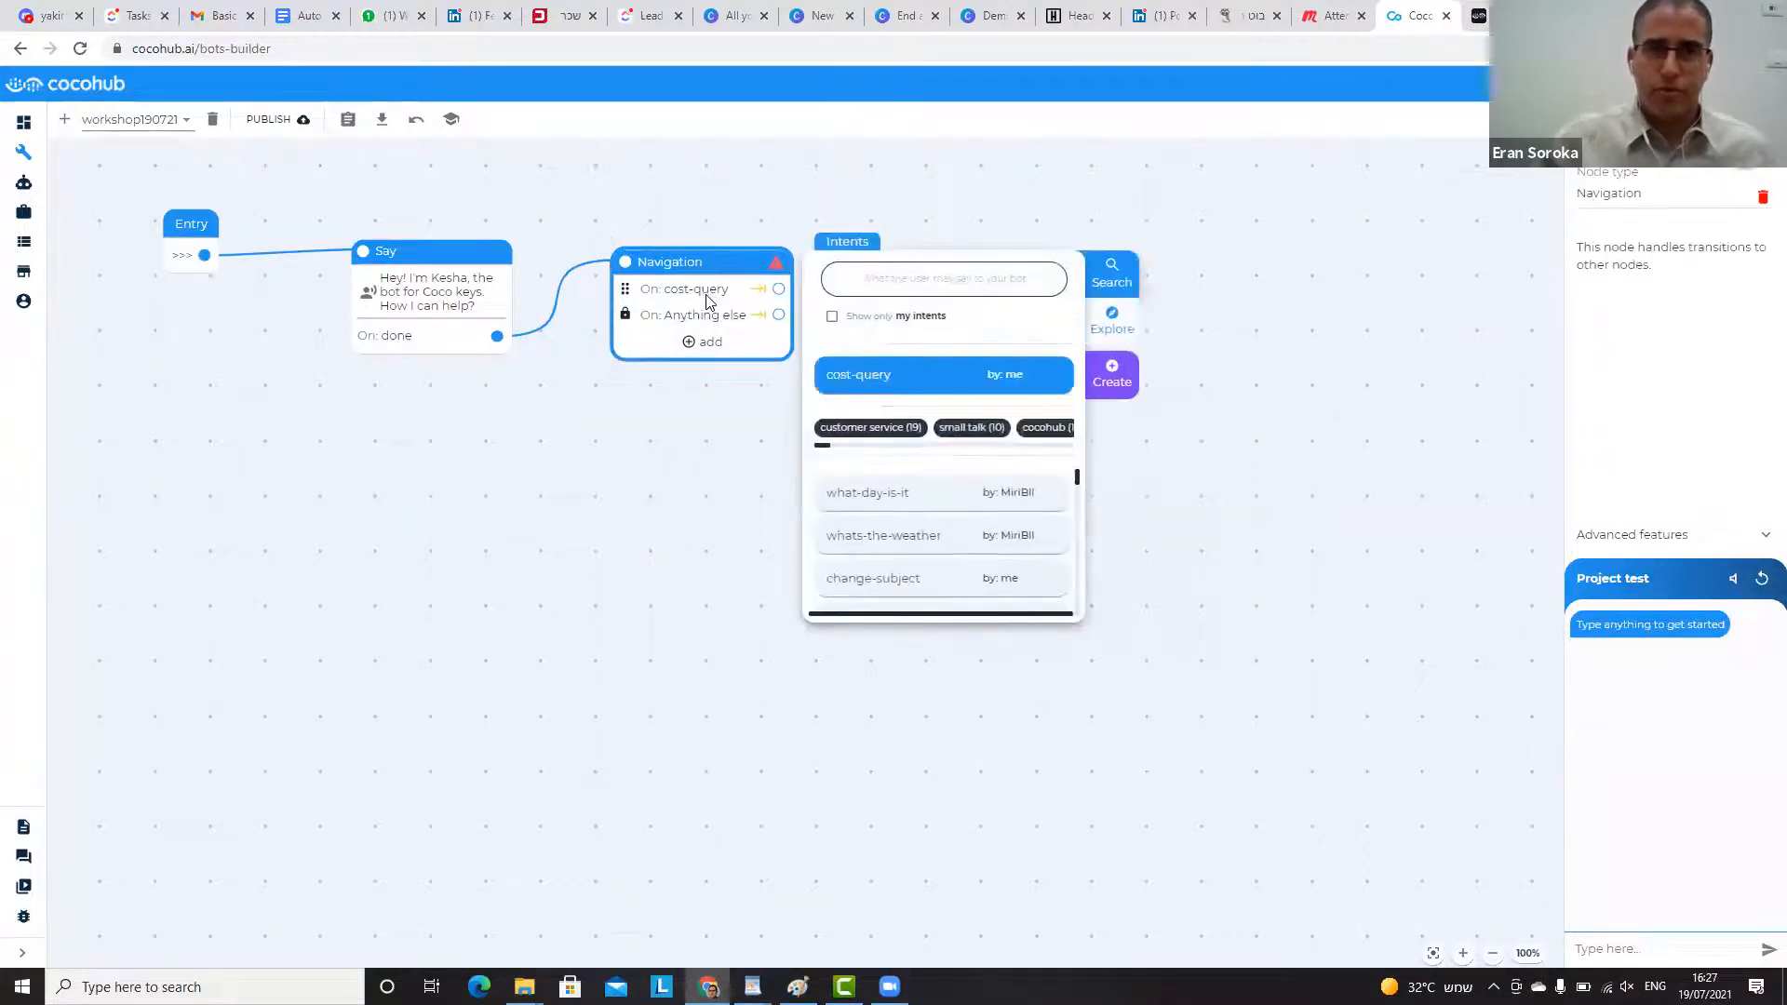
mouse_move(833, 387)
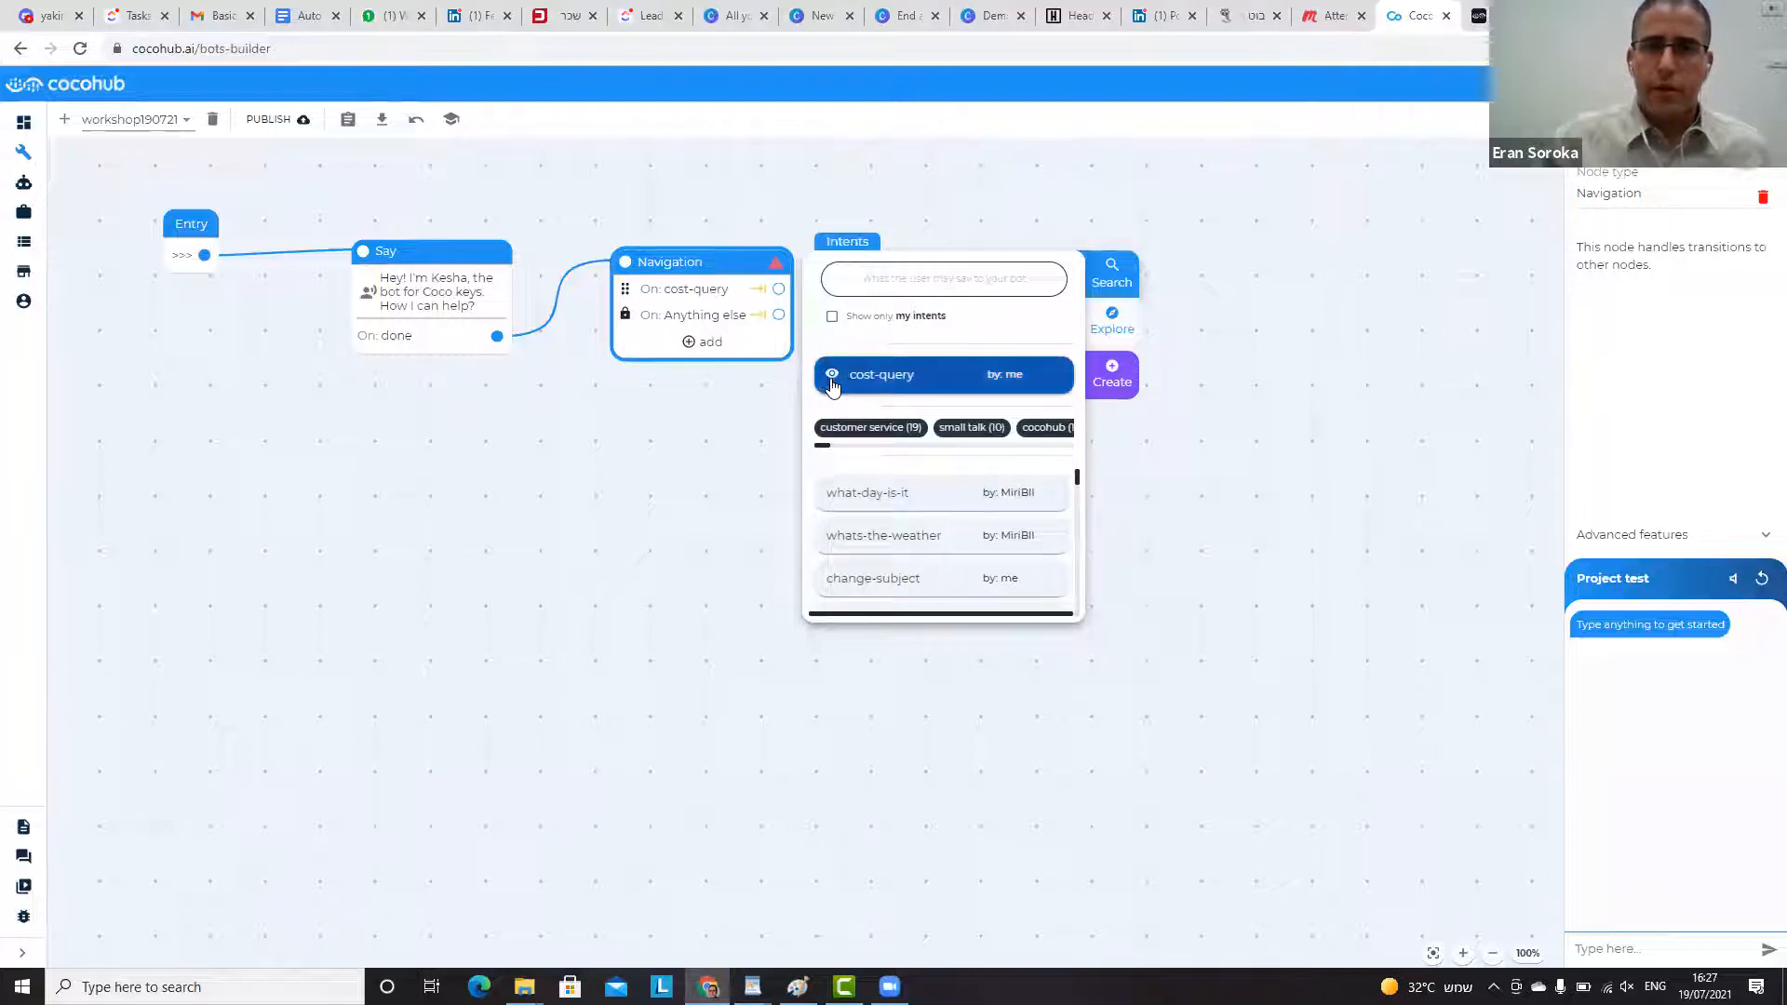
click(832, 377)
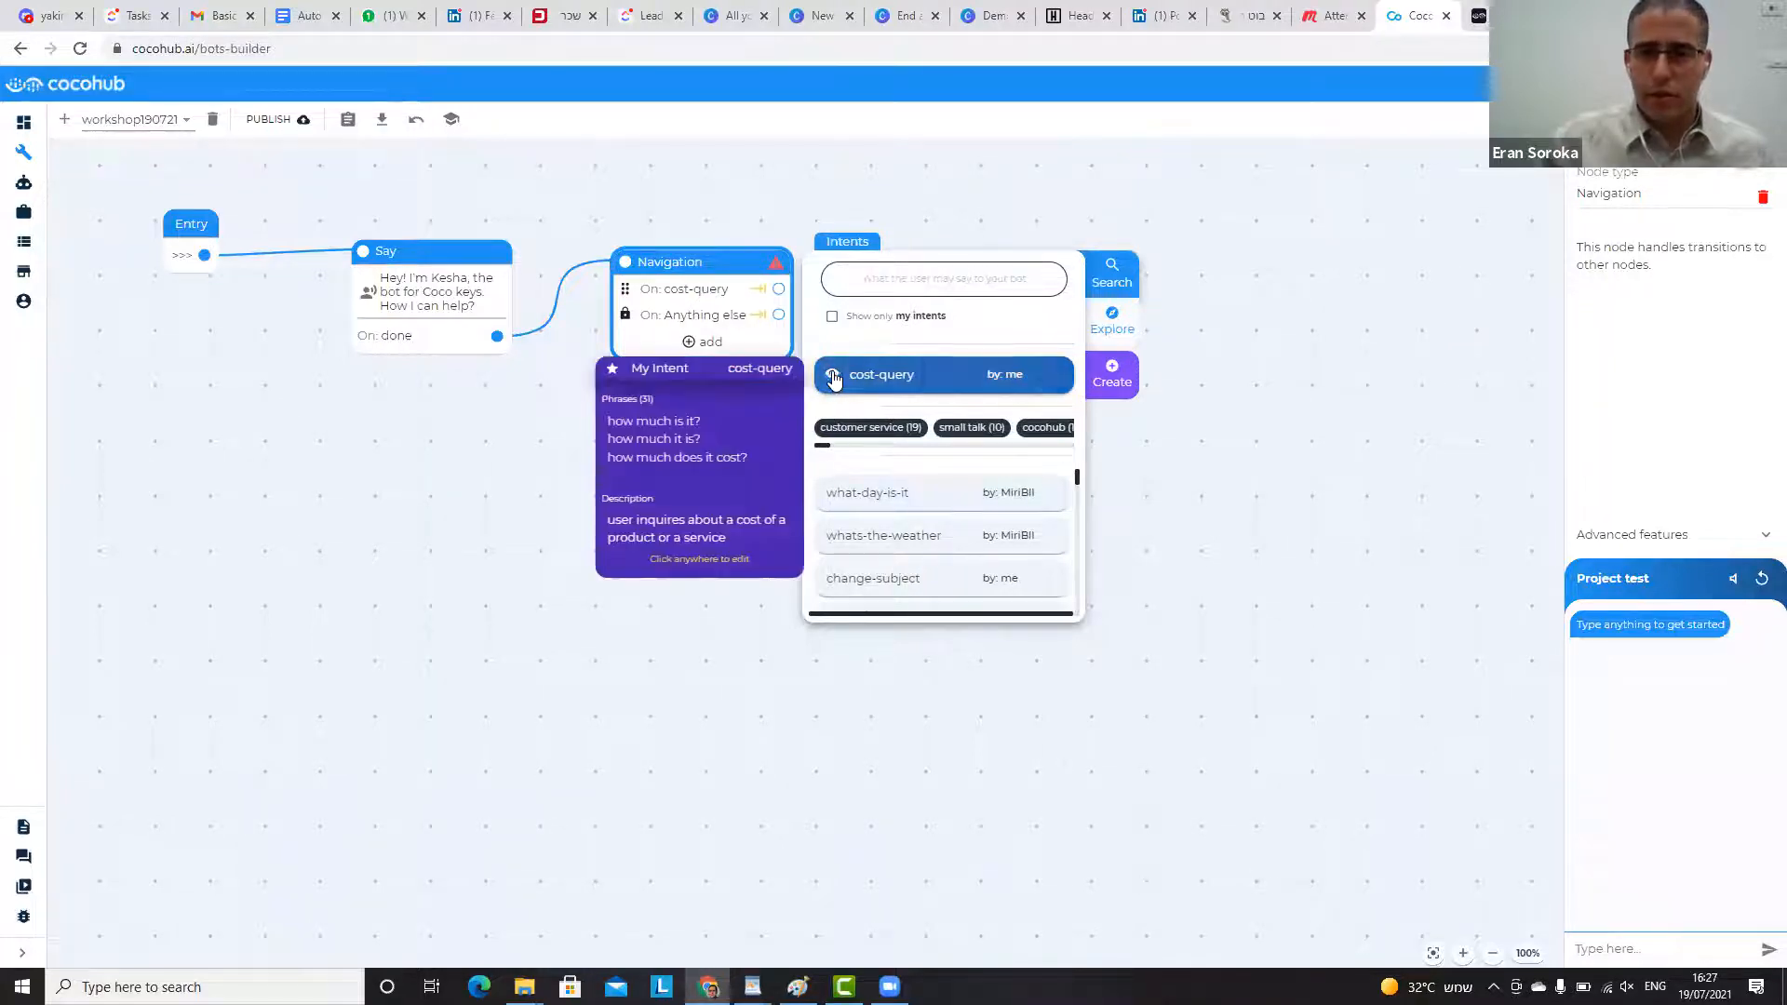
click(700, 439)
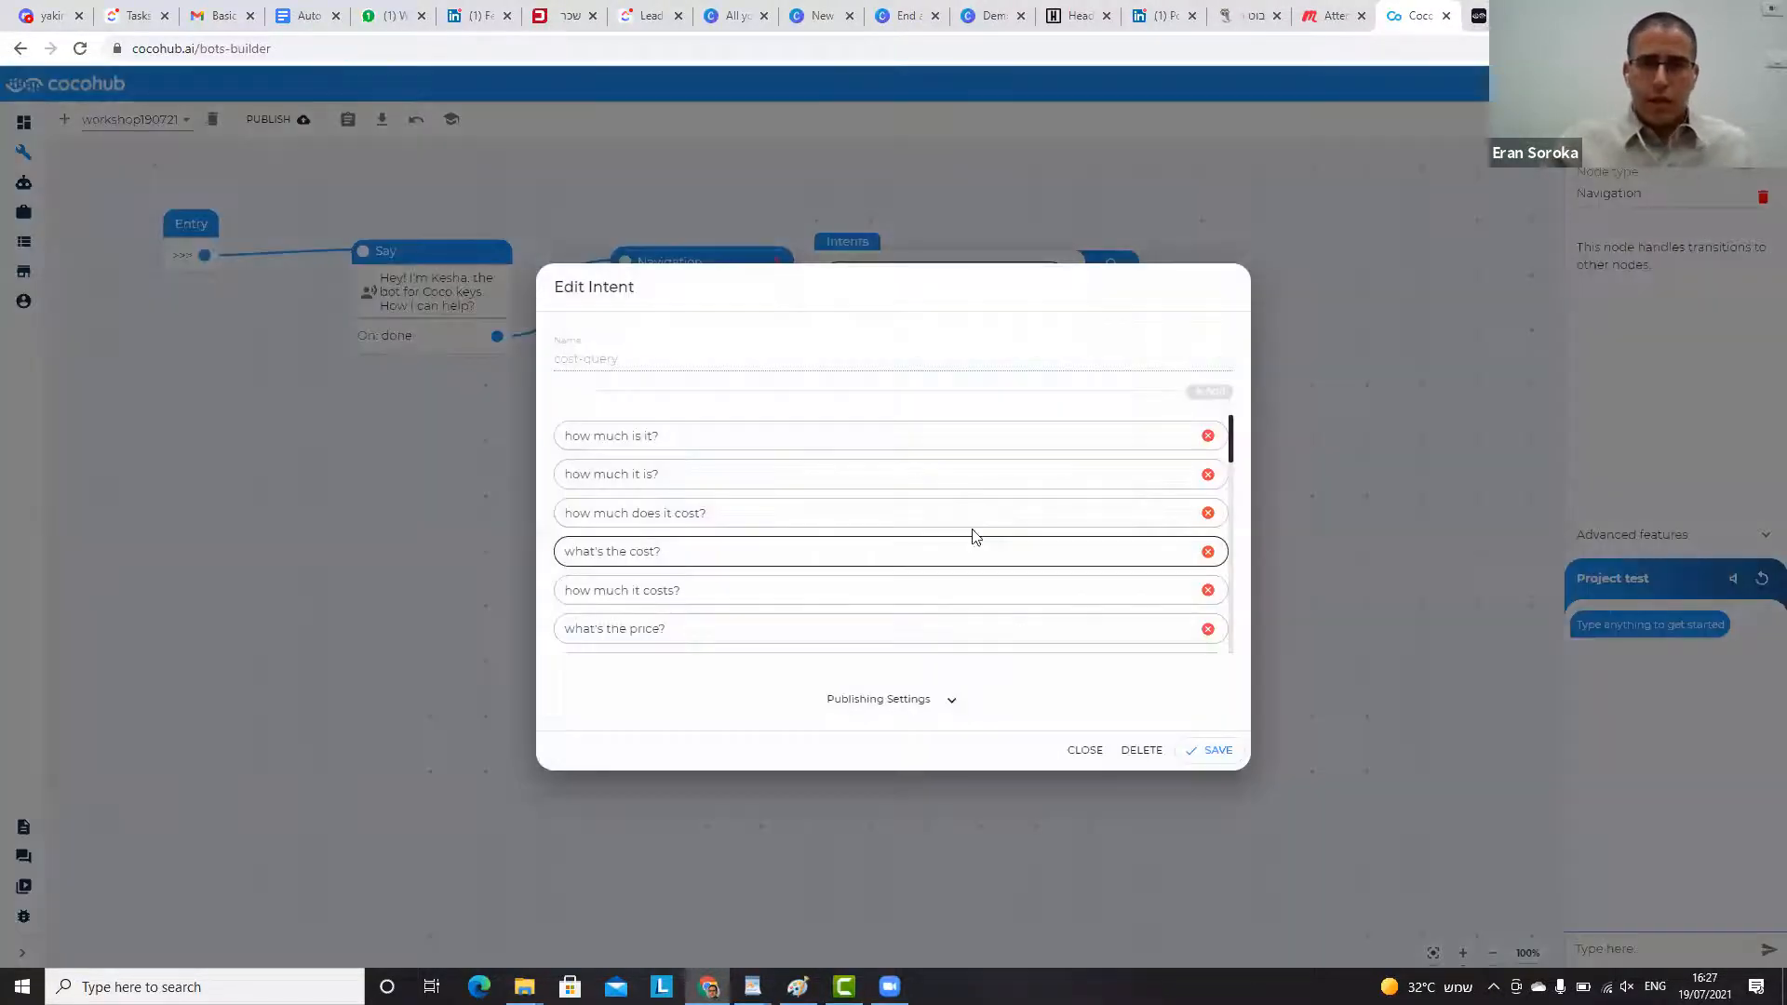
scroll(906, 481, down, 2)
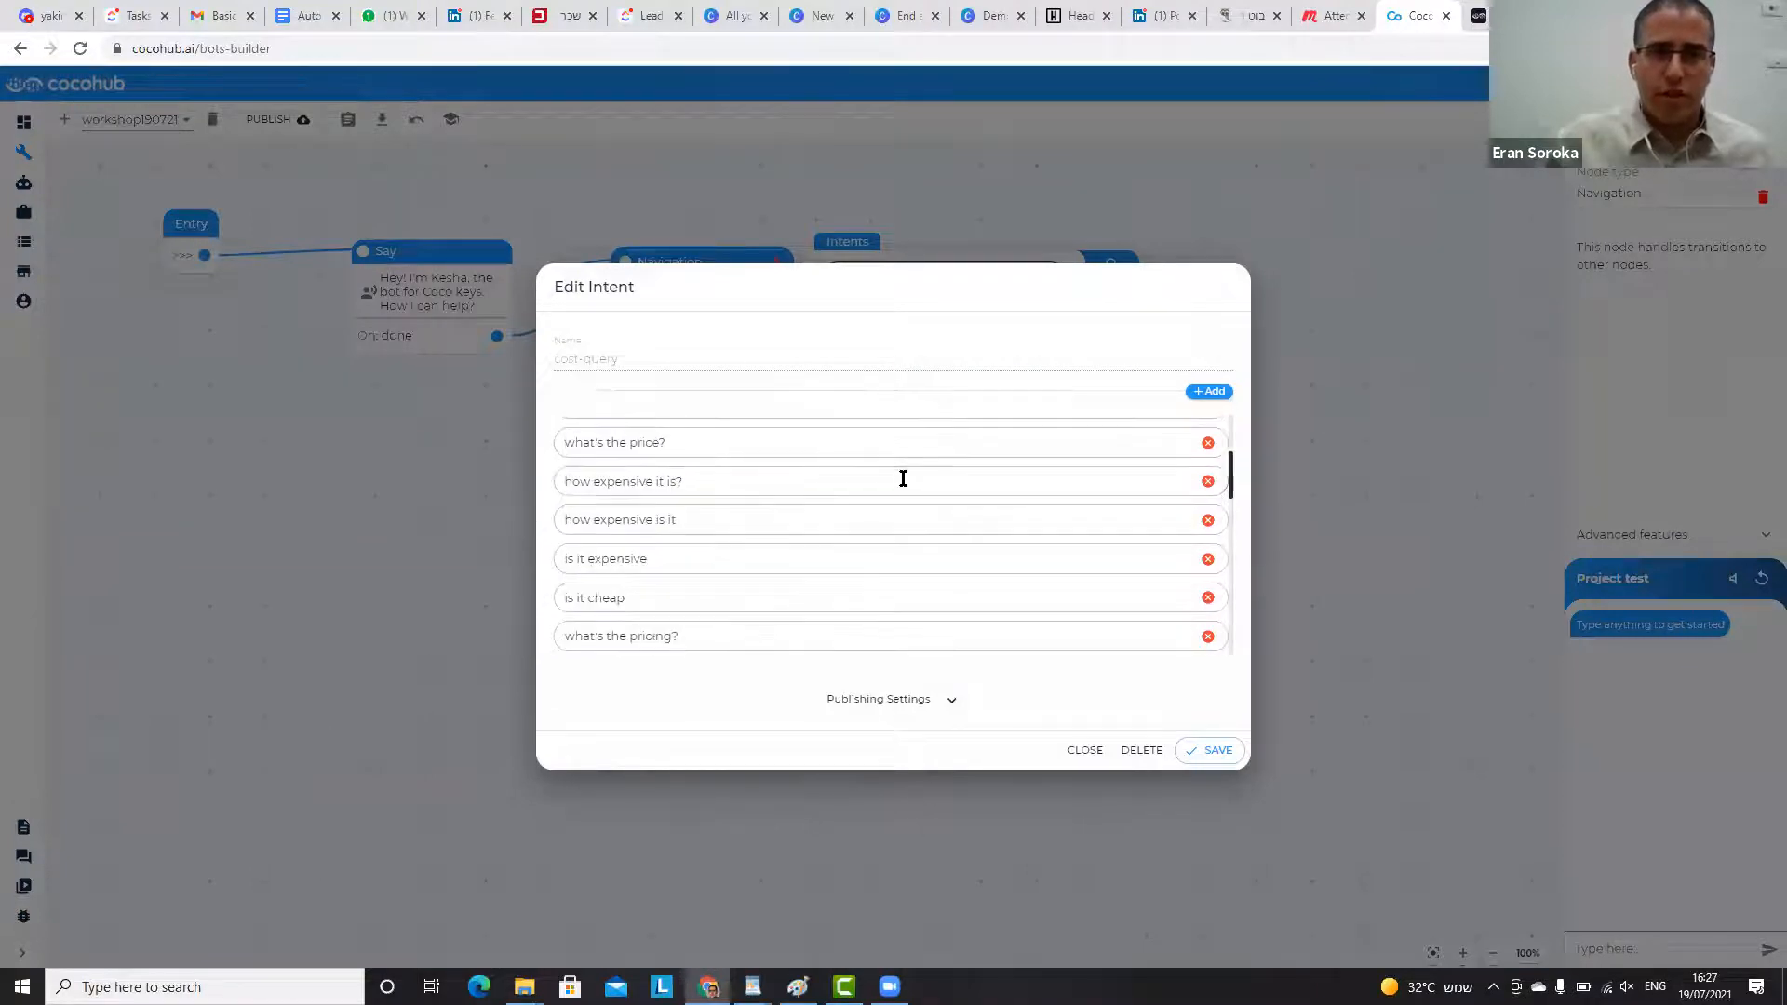
scroll(857, 562, down, 2)
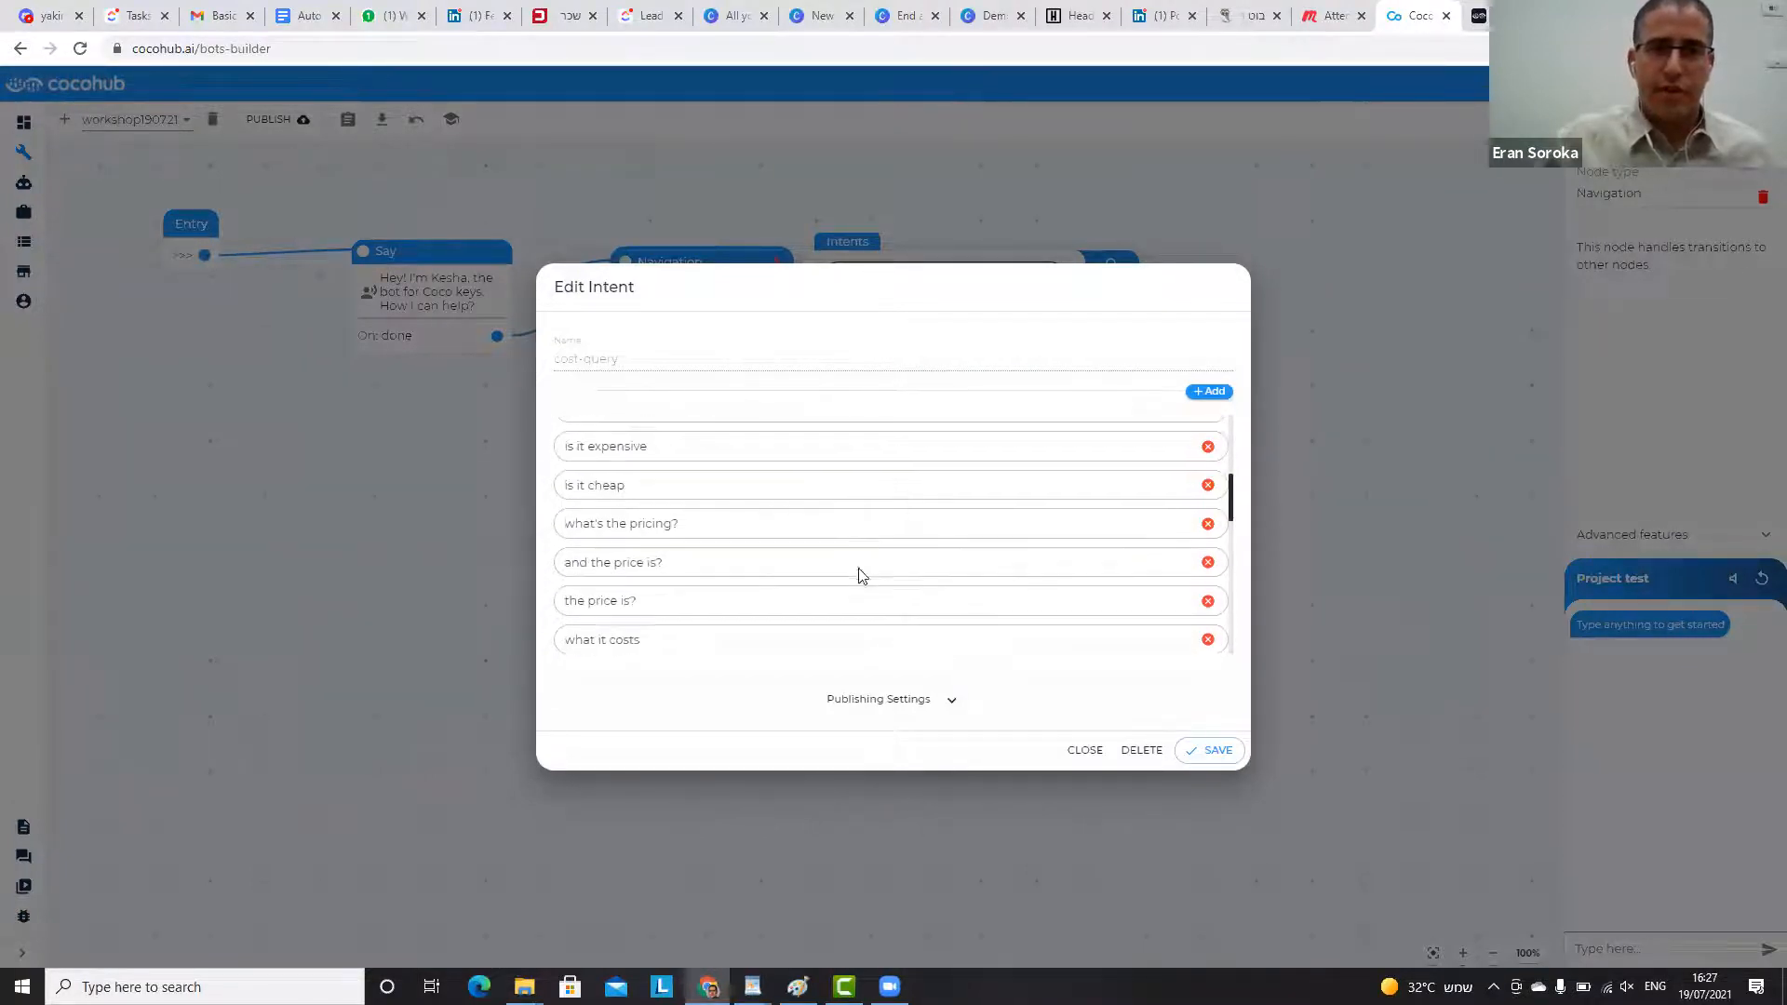
scroll(853, 566, down, 8)
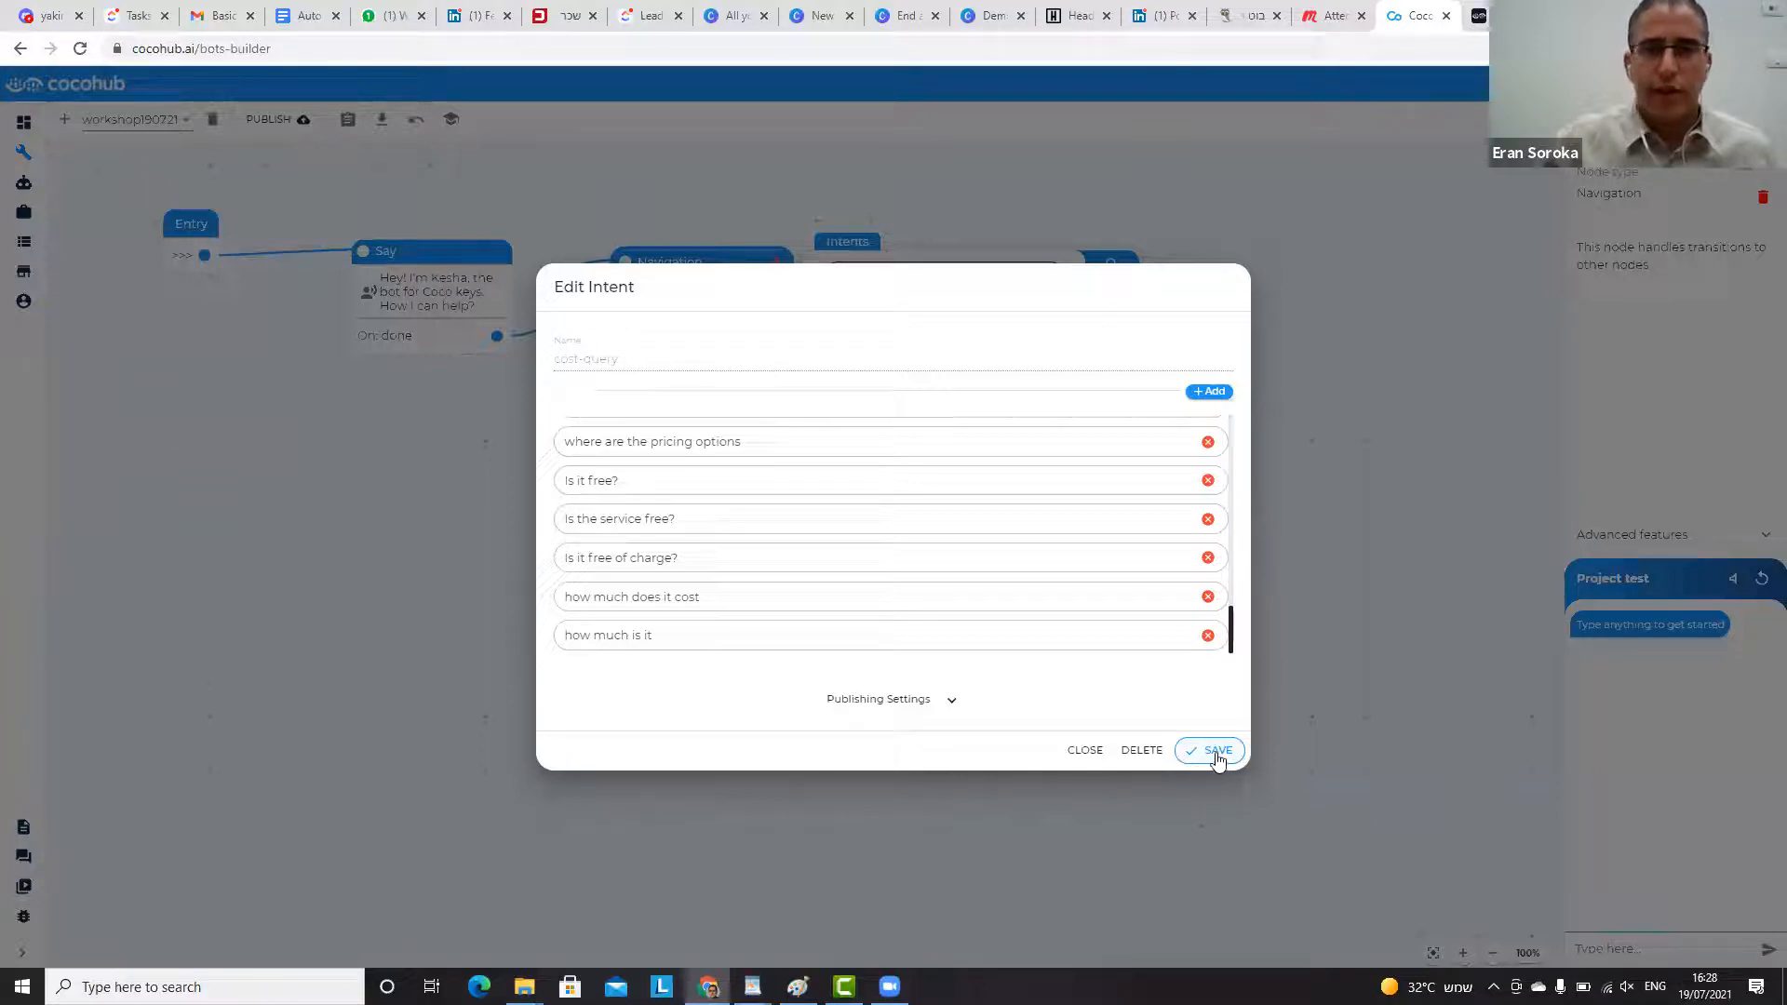
click(1215, 755)
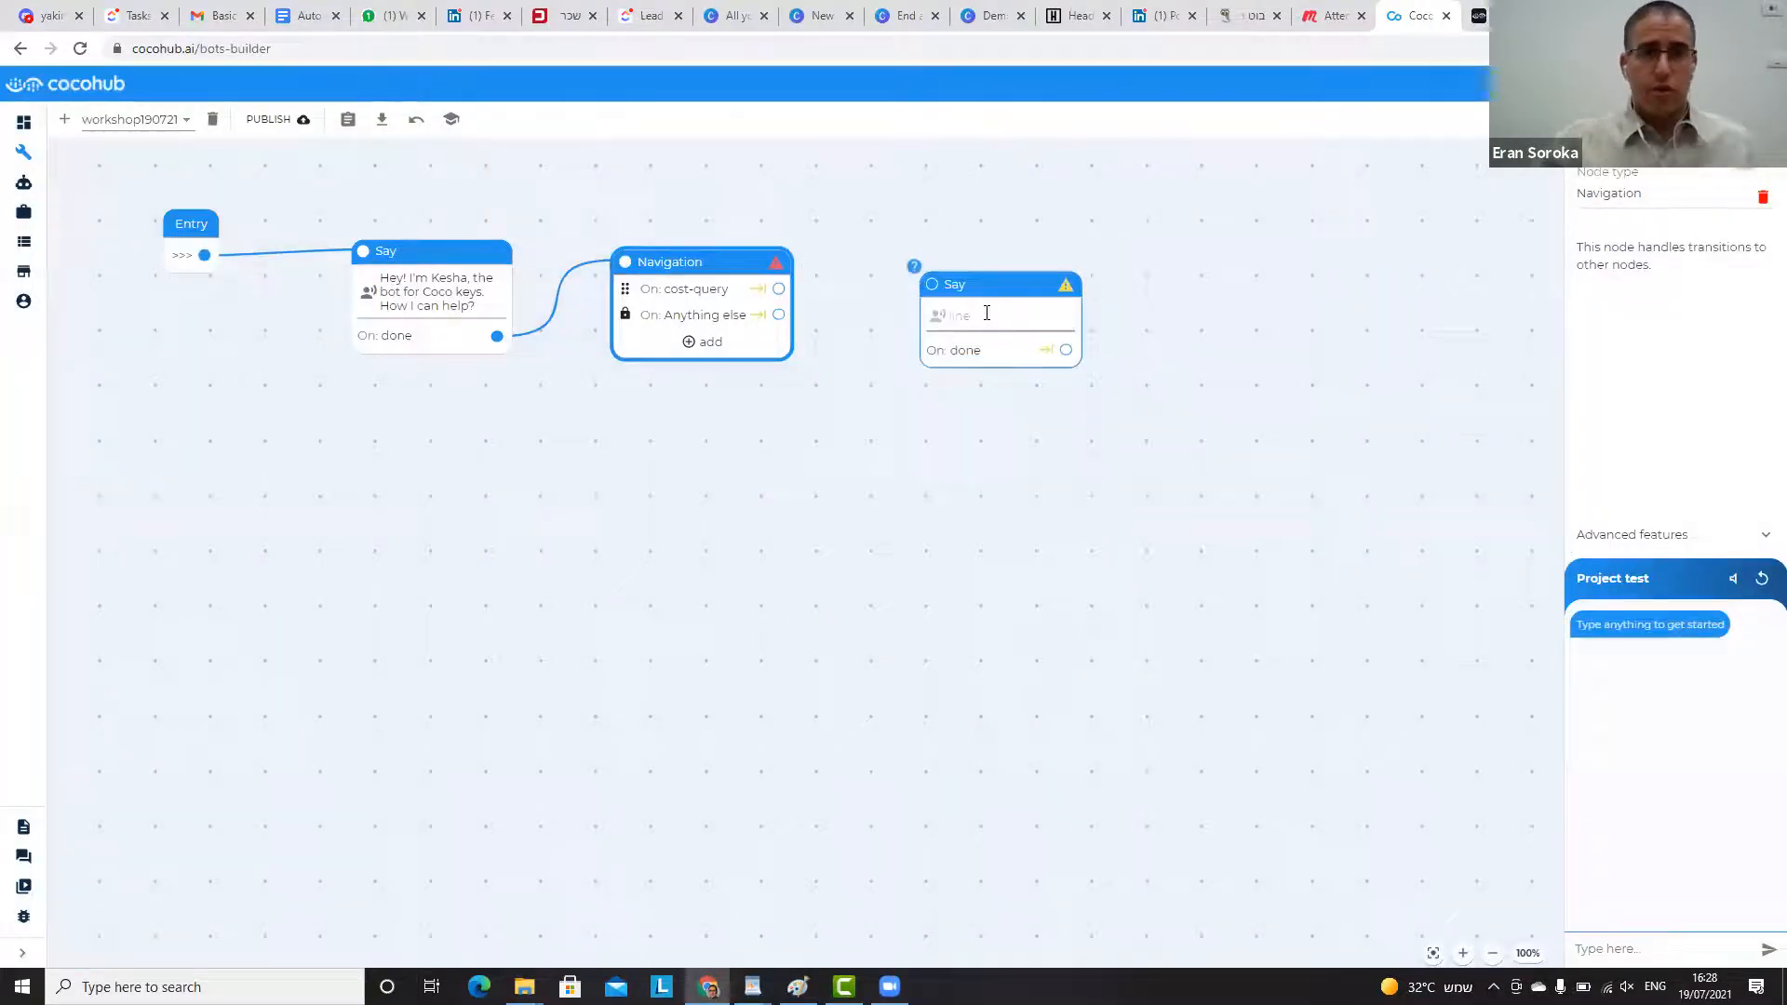
- Enter "A single key costs a dollar. We also sell 5 keys for $4, and a complete keyboard for $45." in the new Say node
click(982, 313)
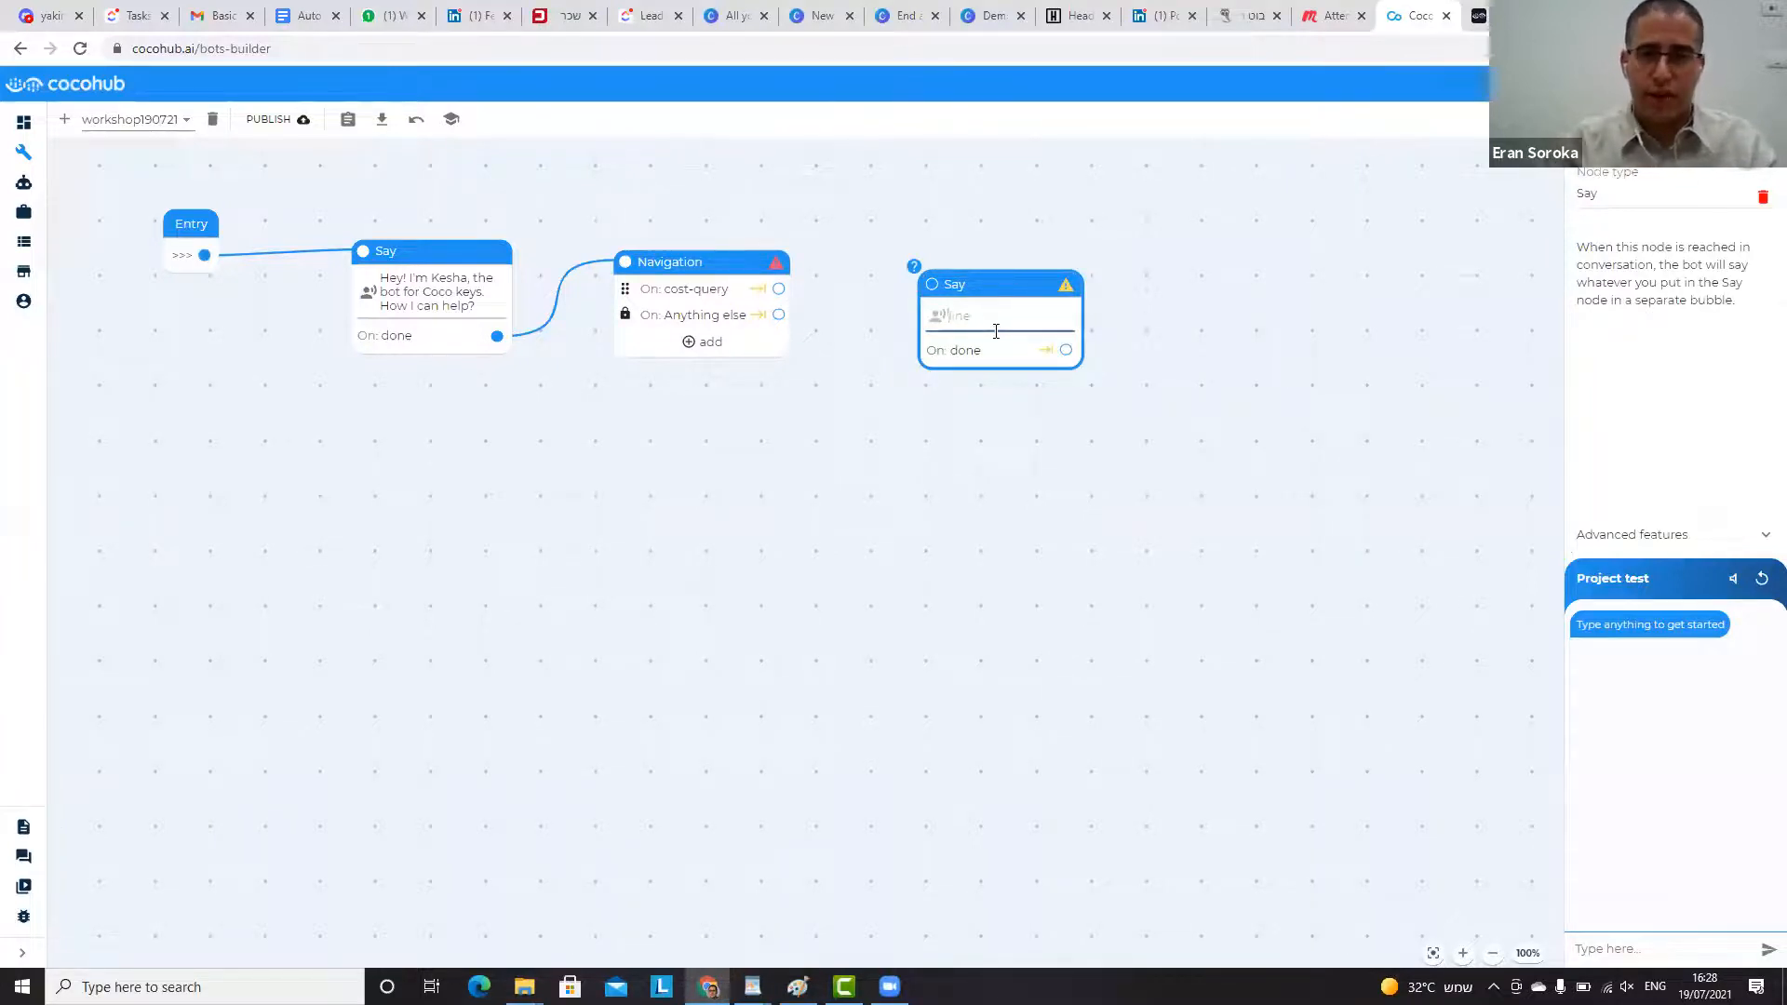
text(A single key costs)
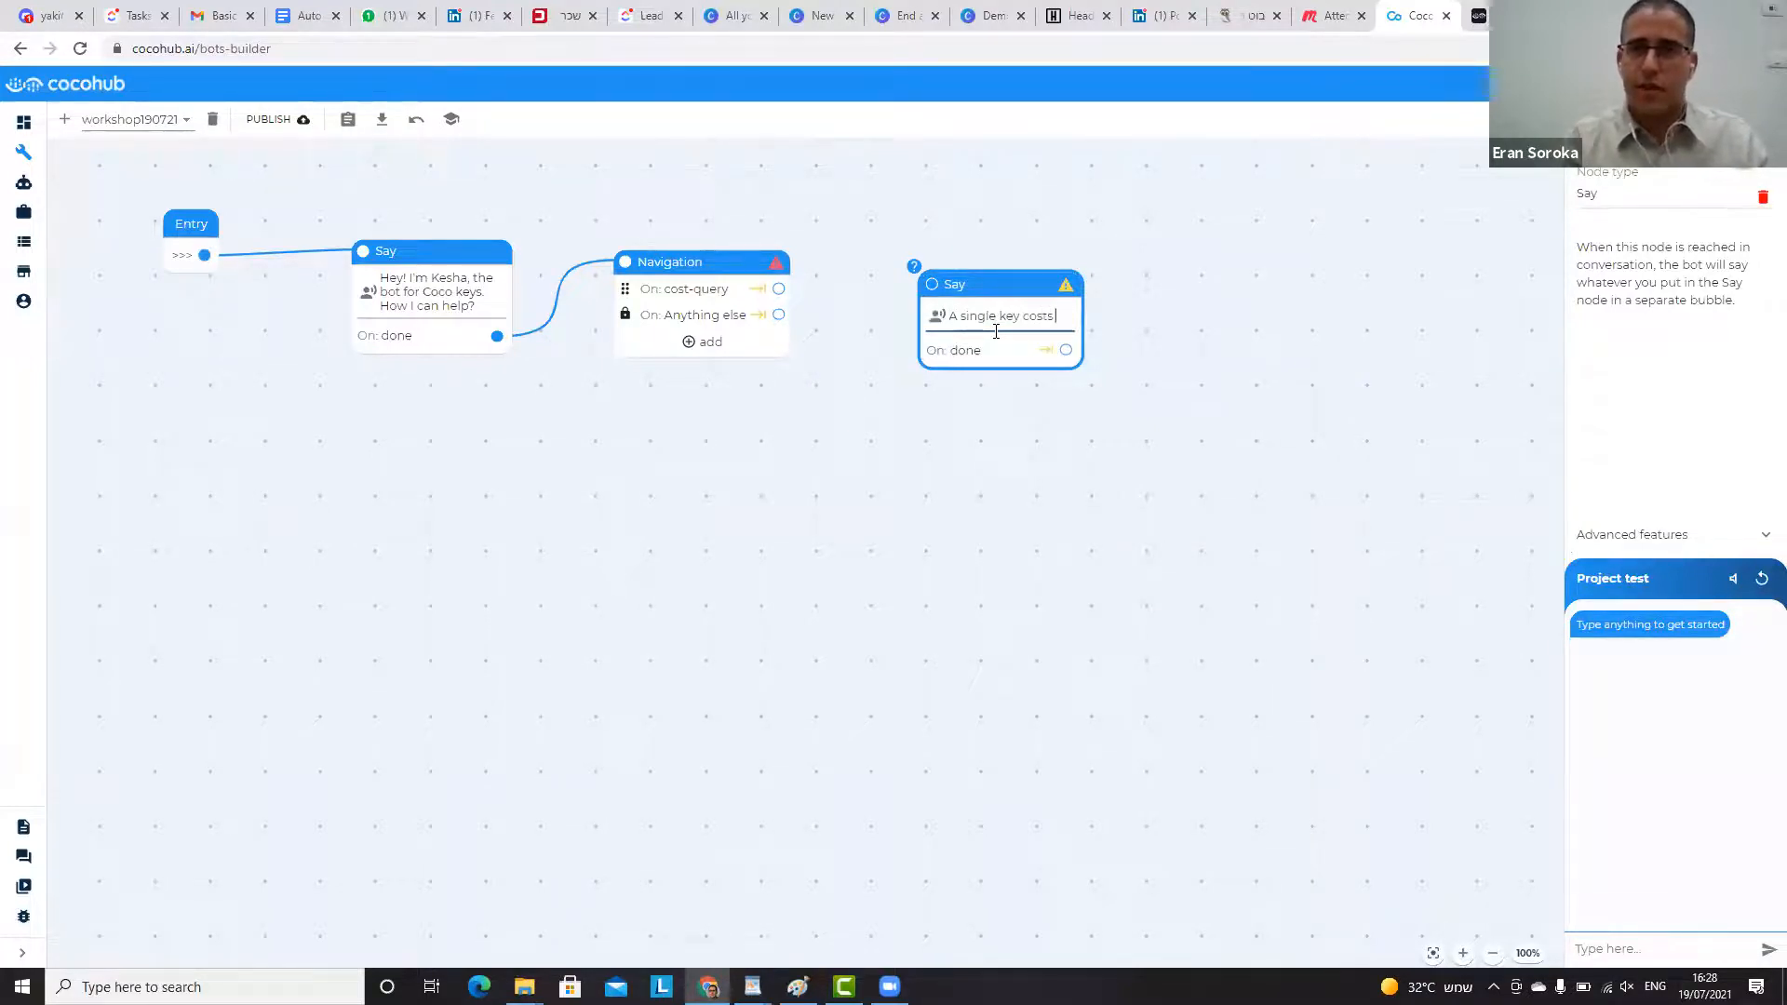
text( a dollar. We)
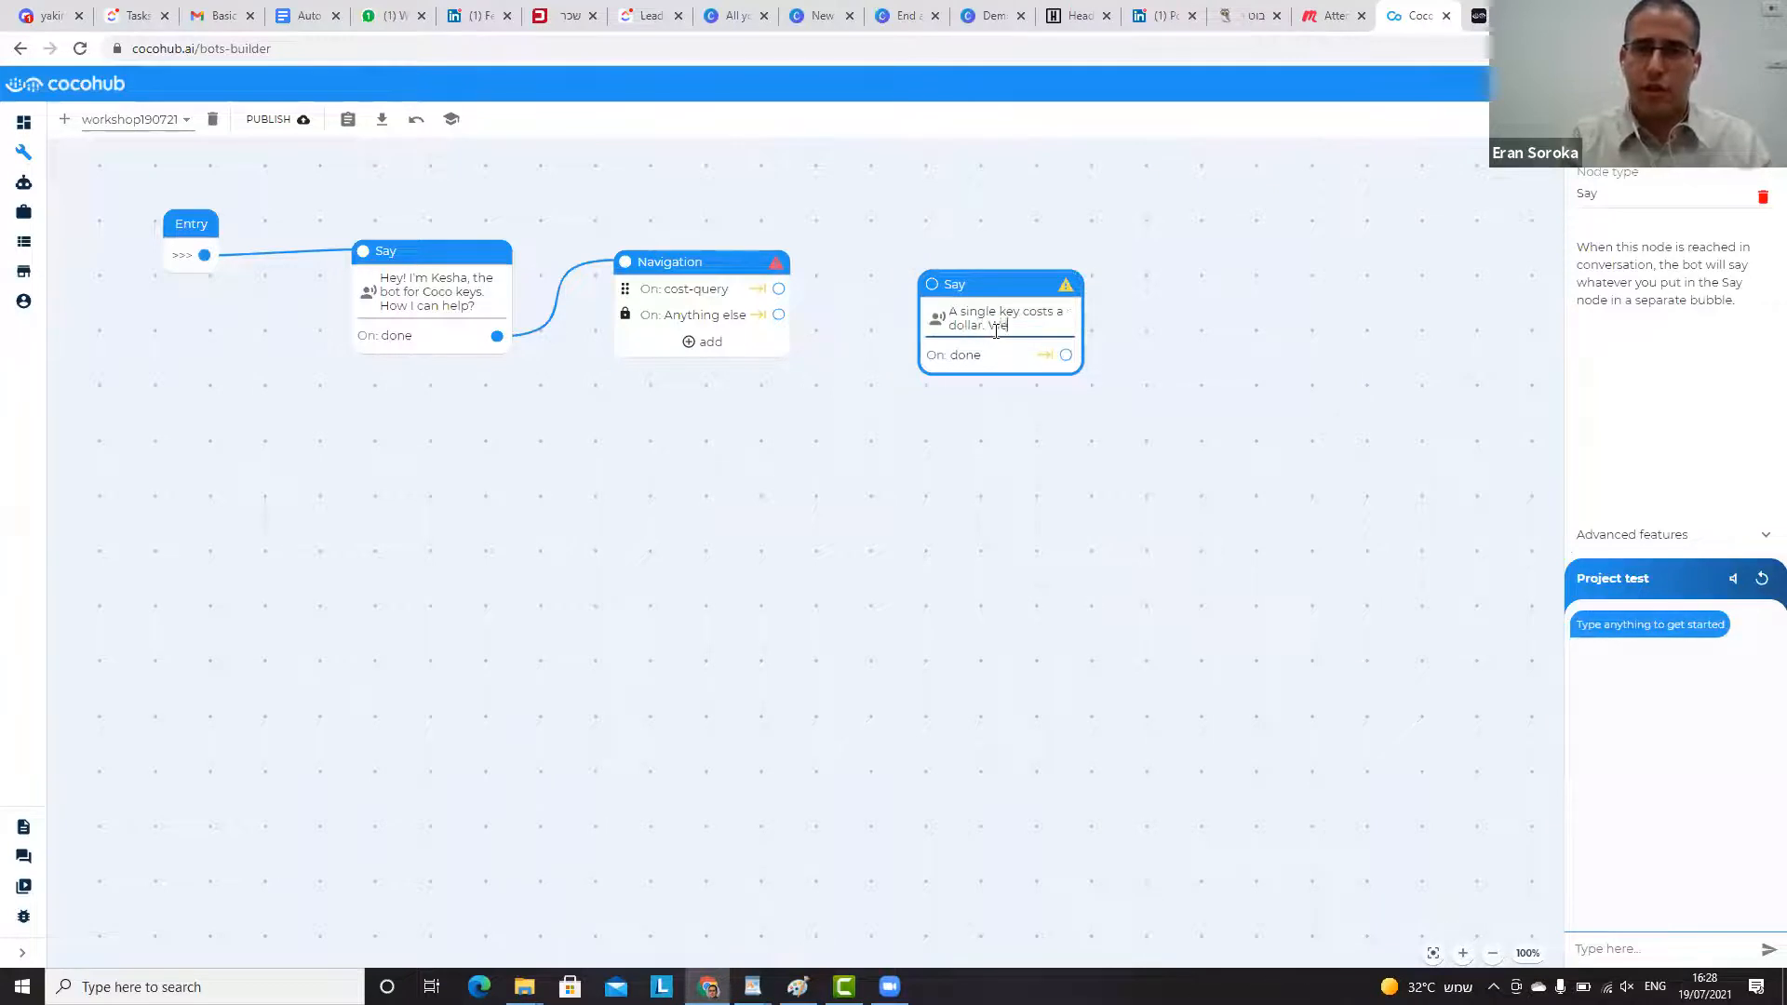
text( also sell)
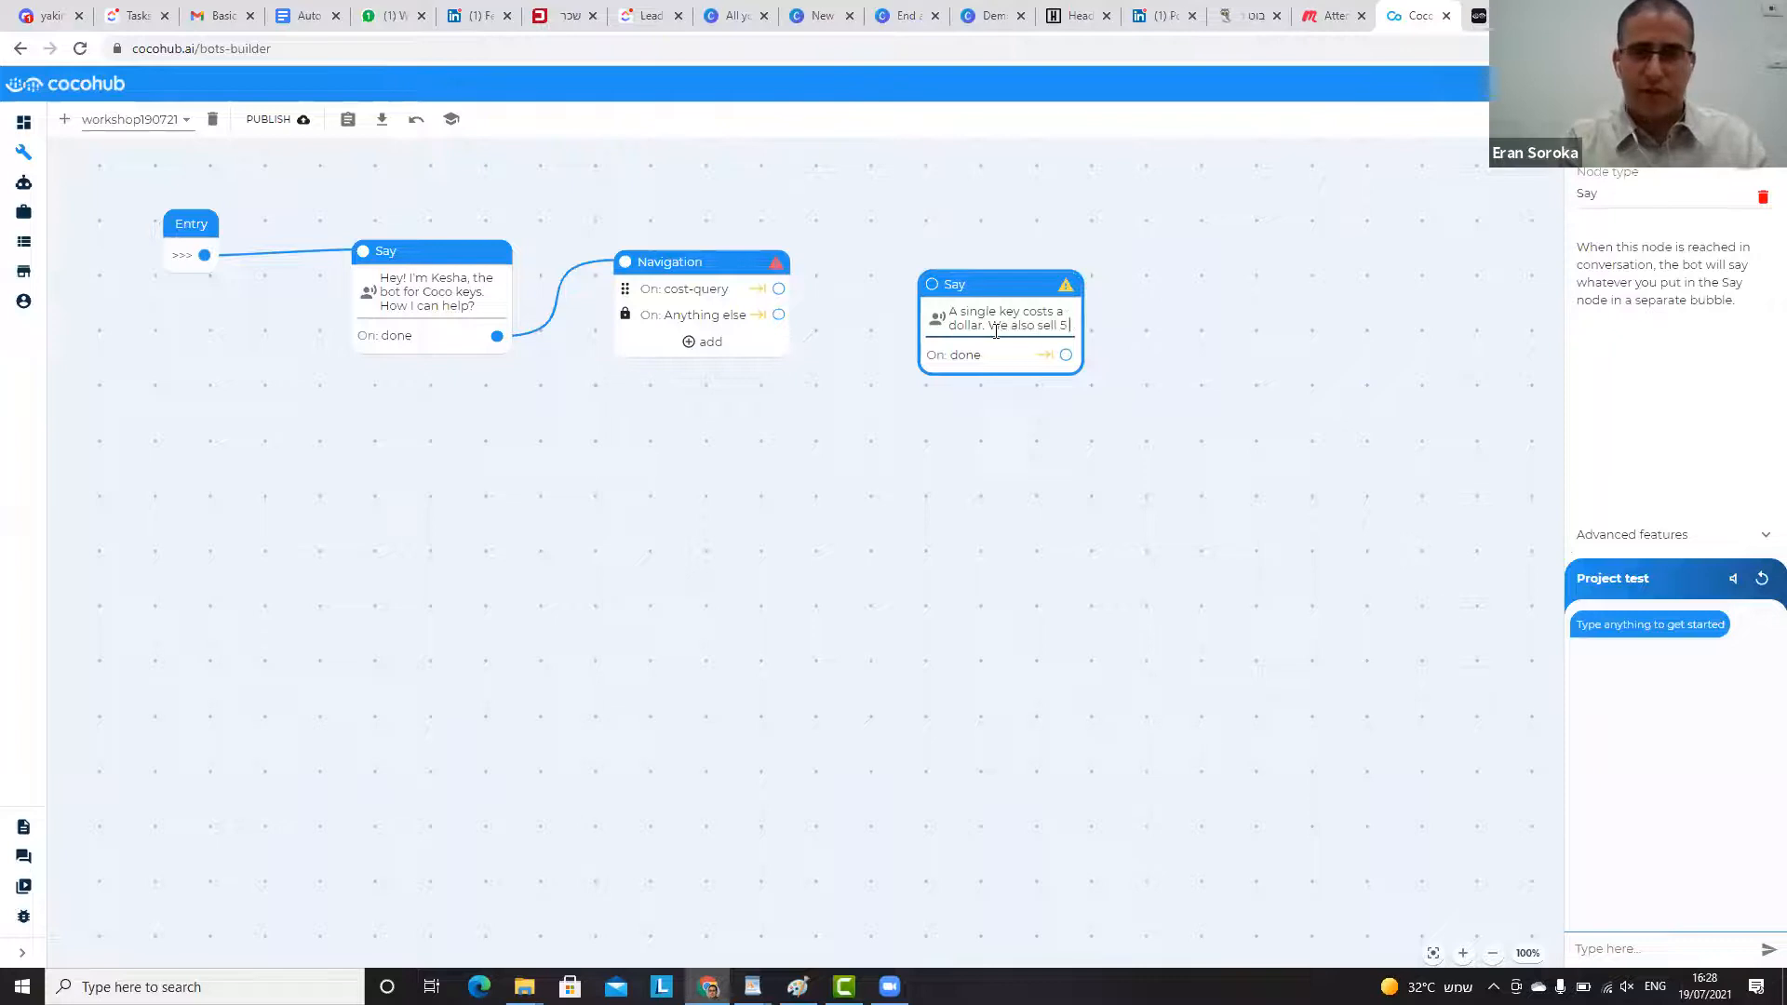
text( 5 )
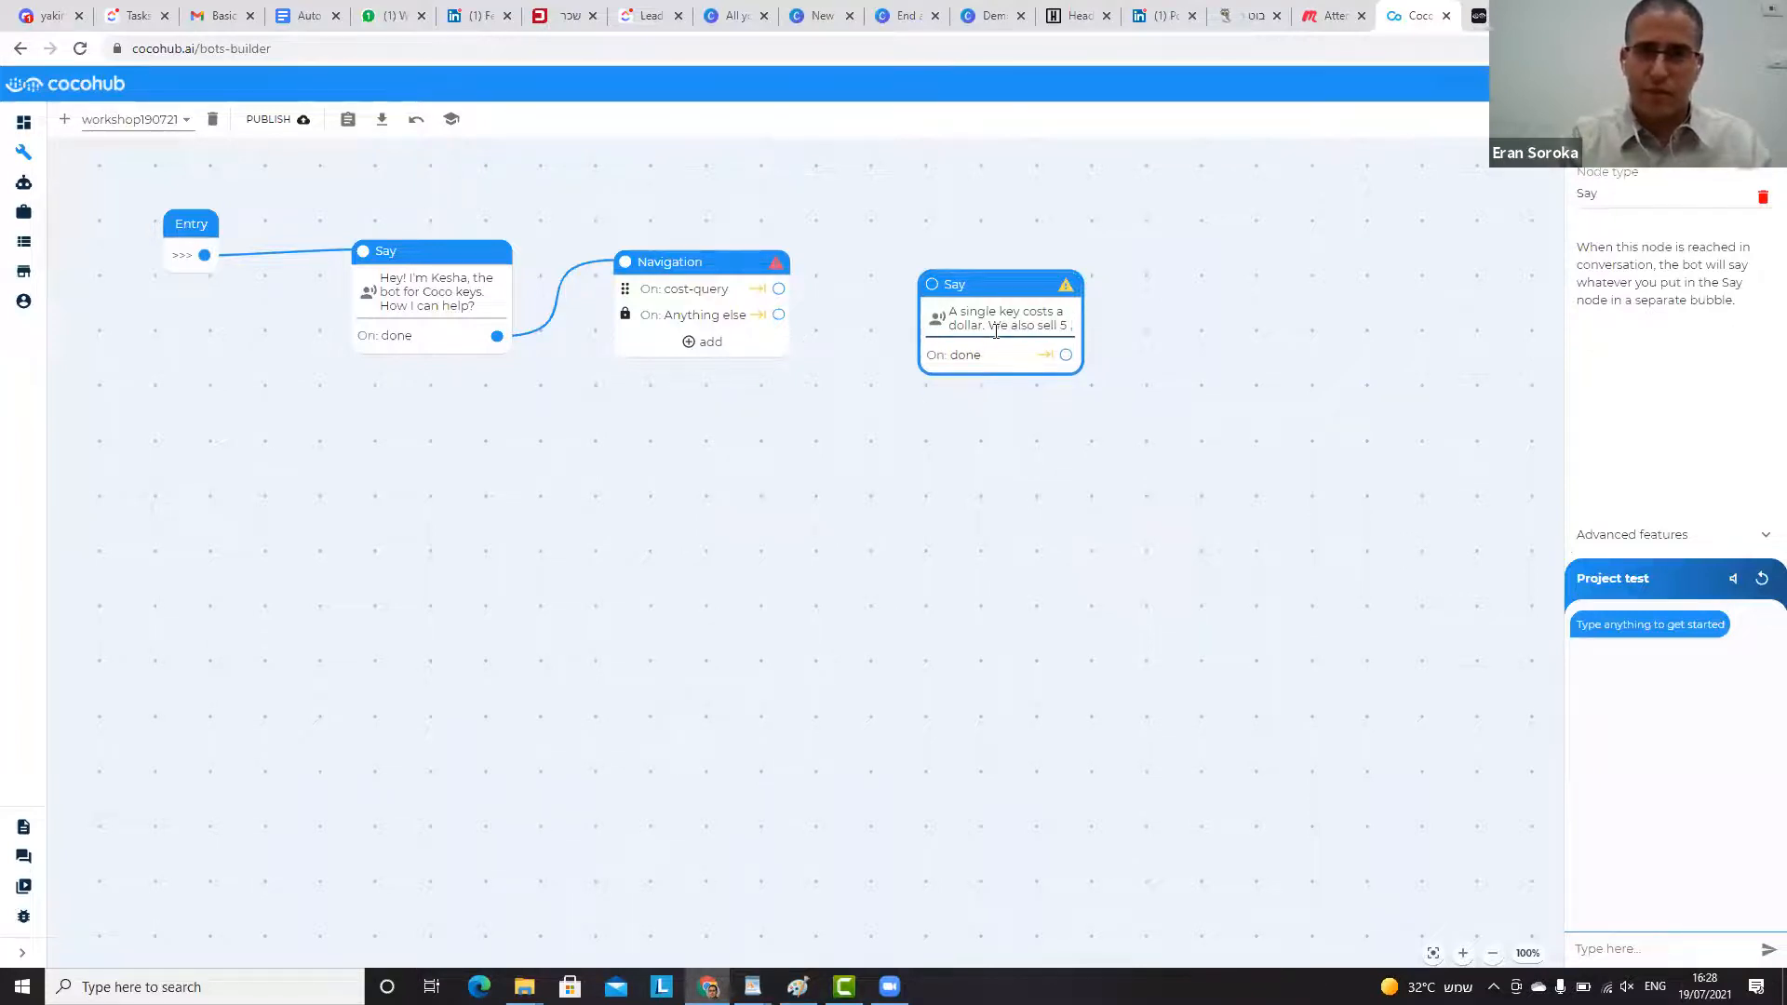
text(keys for)
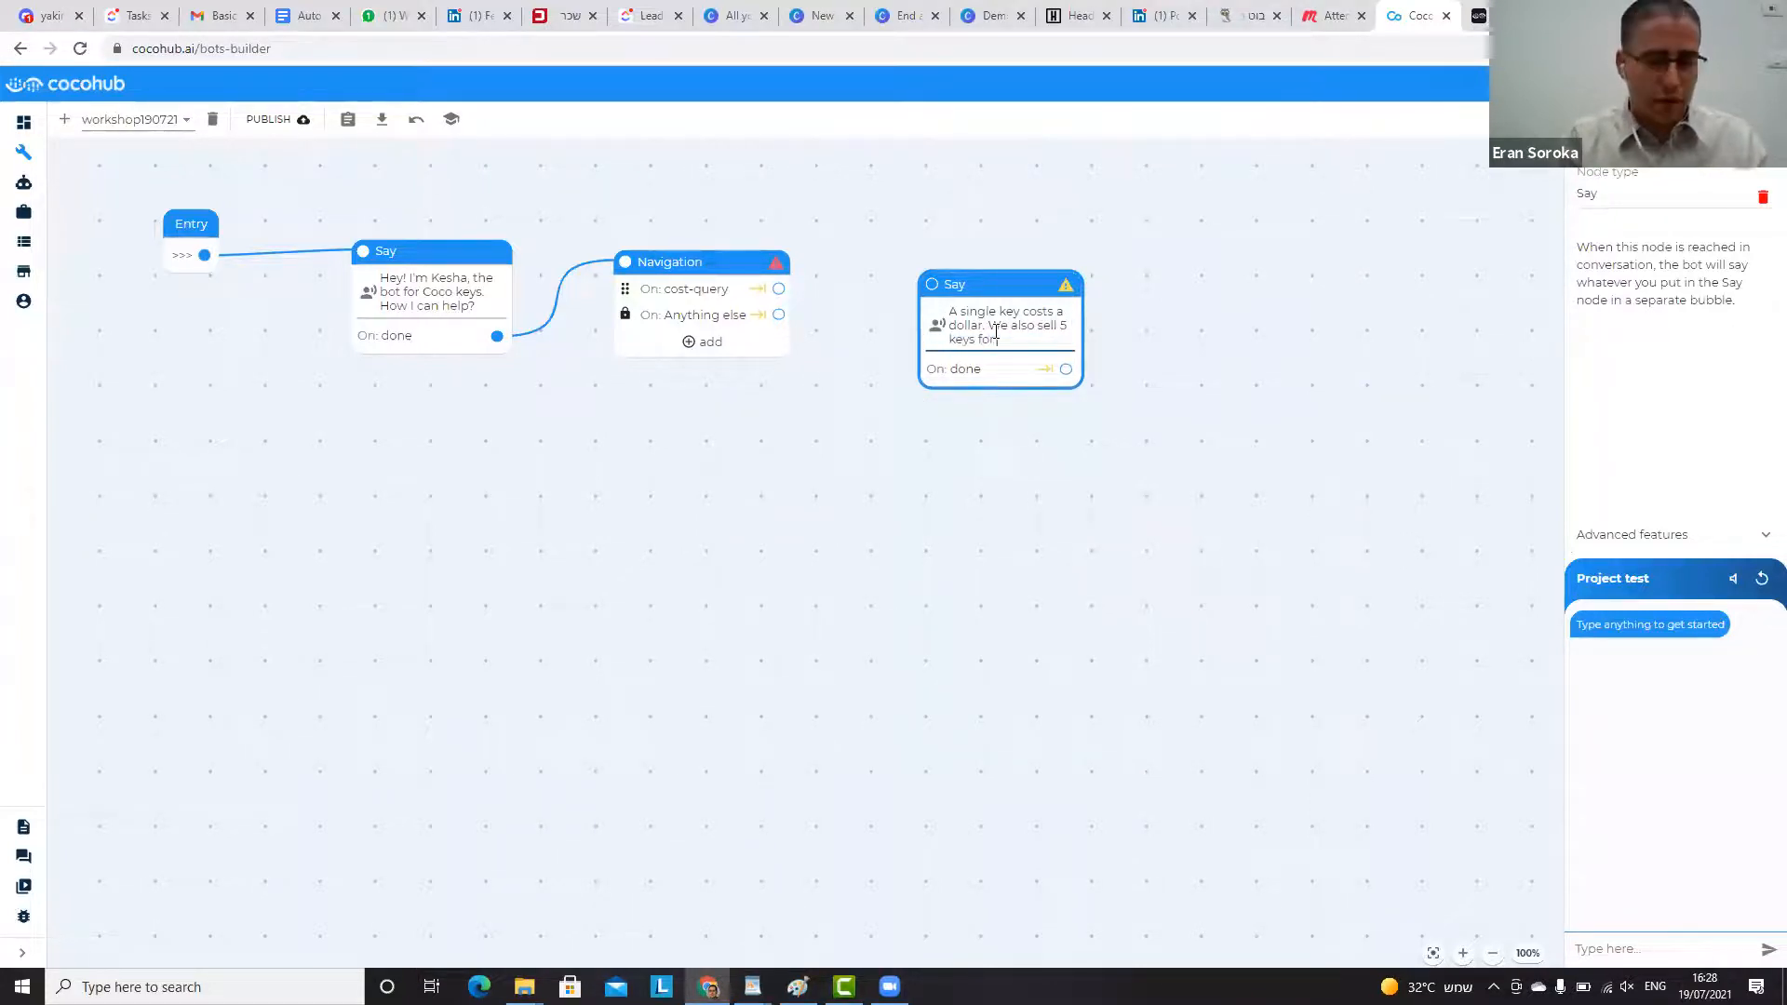
text( $4, and a complete ke)
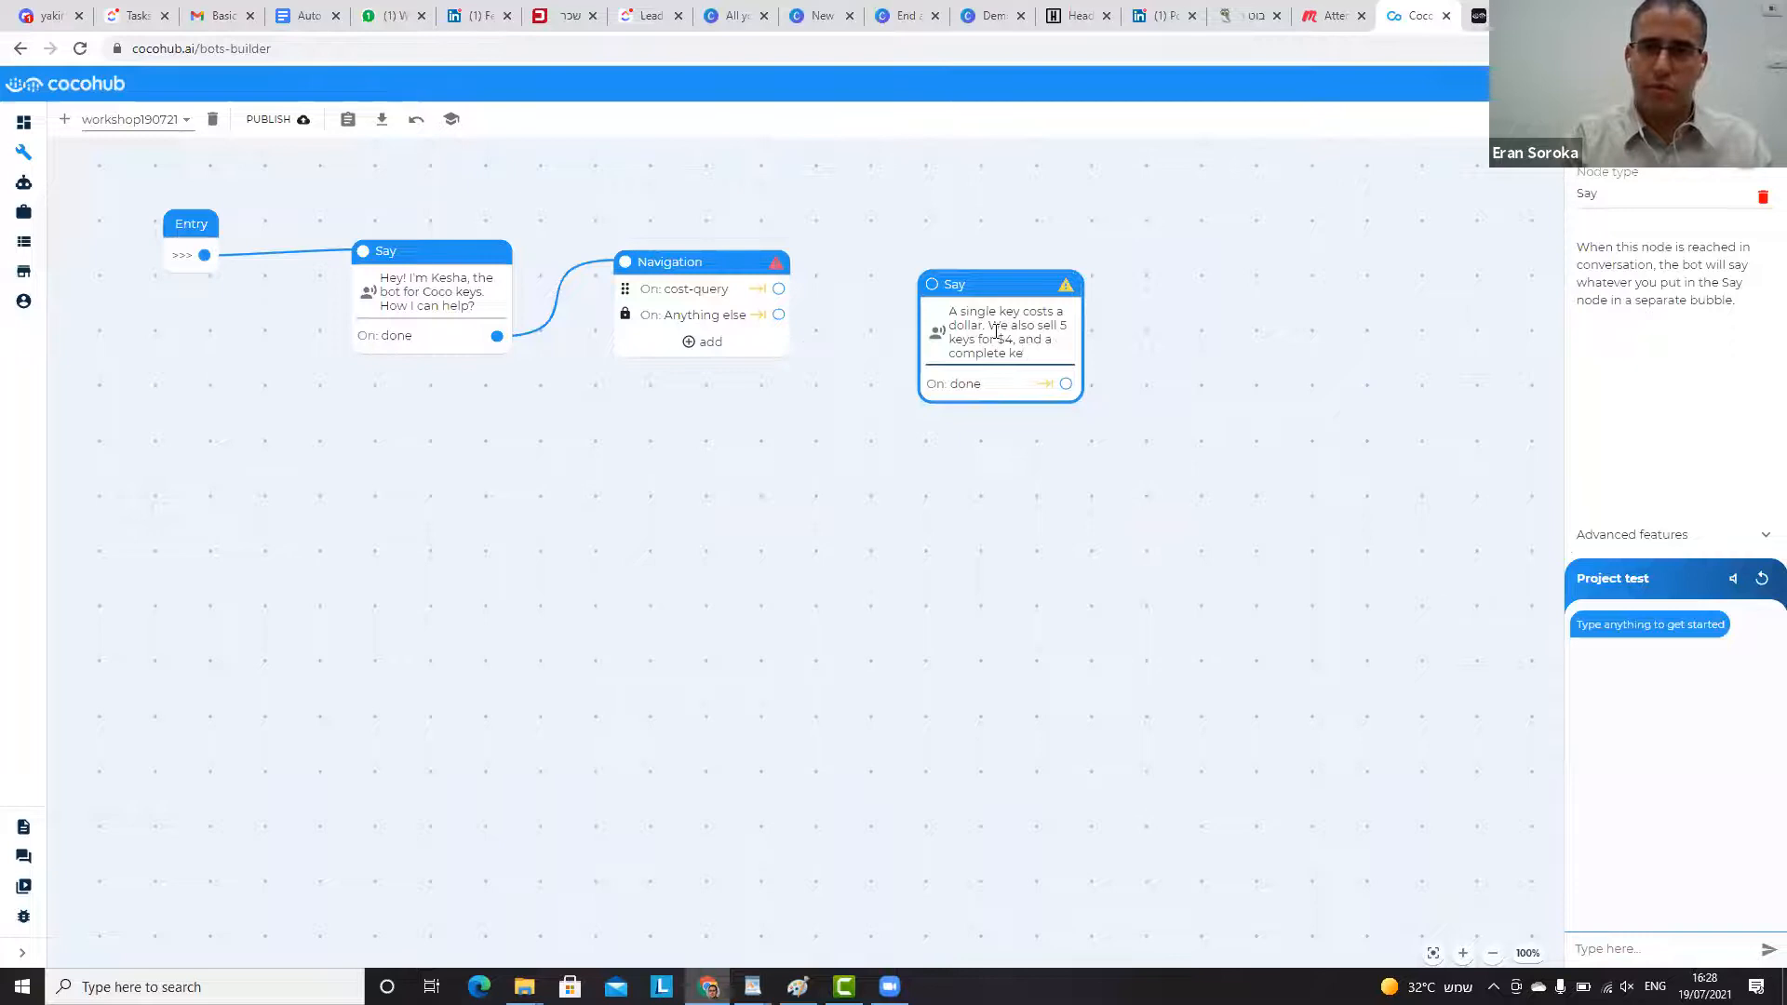
text(yboard for $ 45)
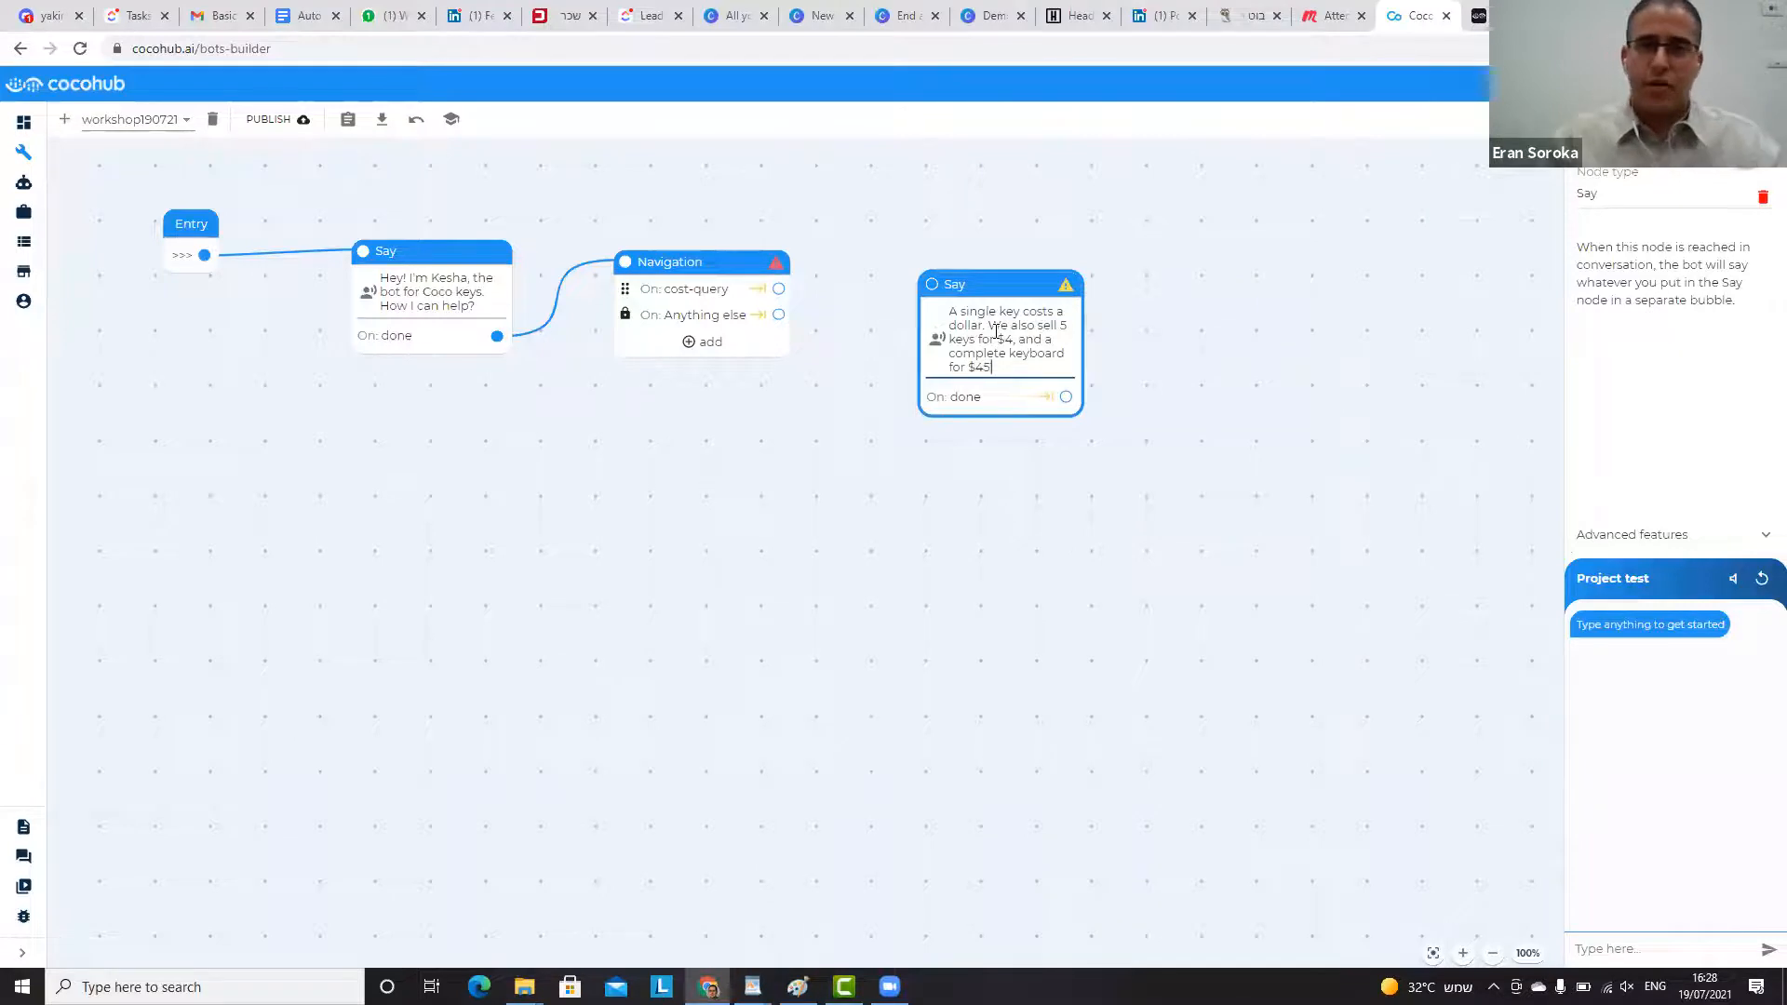
- Connect the Navigation node's cost-query output to the pricing Say node and move that Say node higher on the canvas
drag(778, 288, 959, 283)
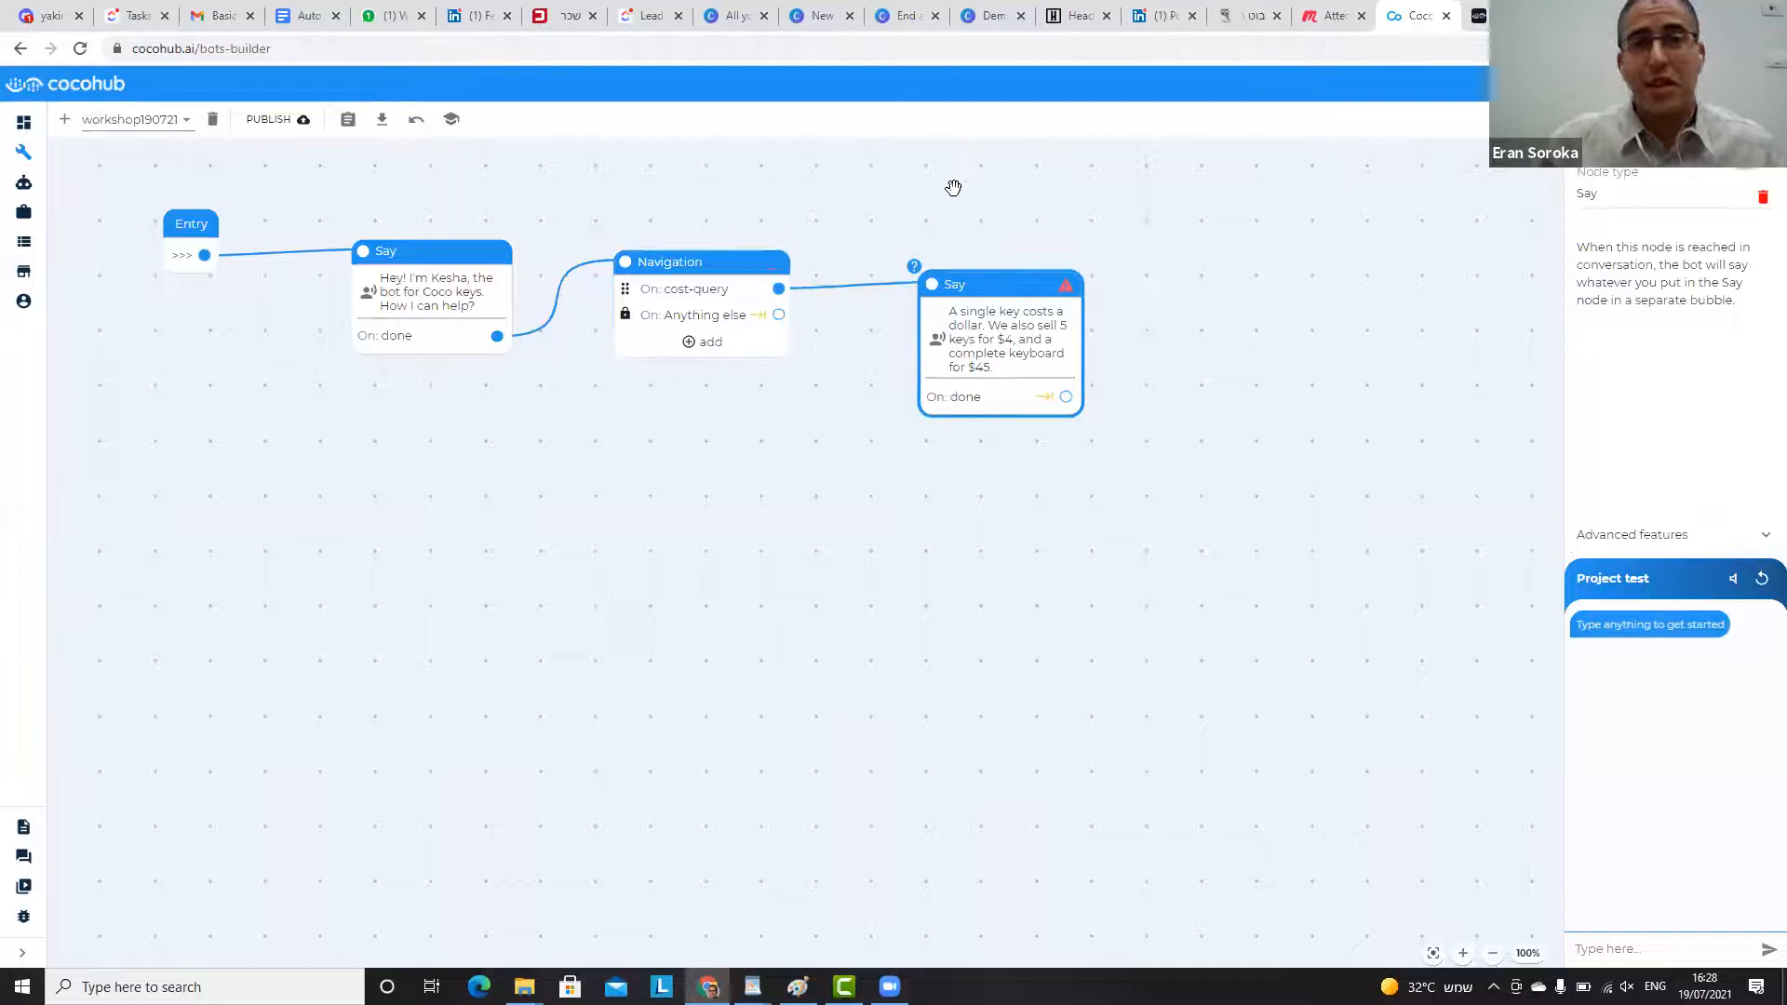
drag(974, 286, 942, 188)
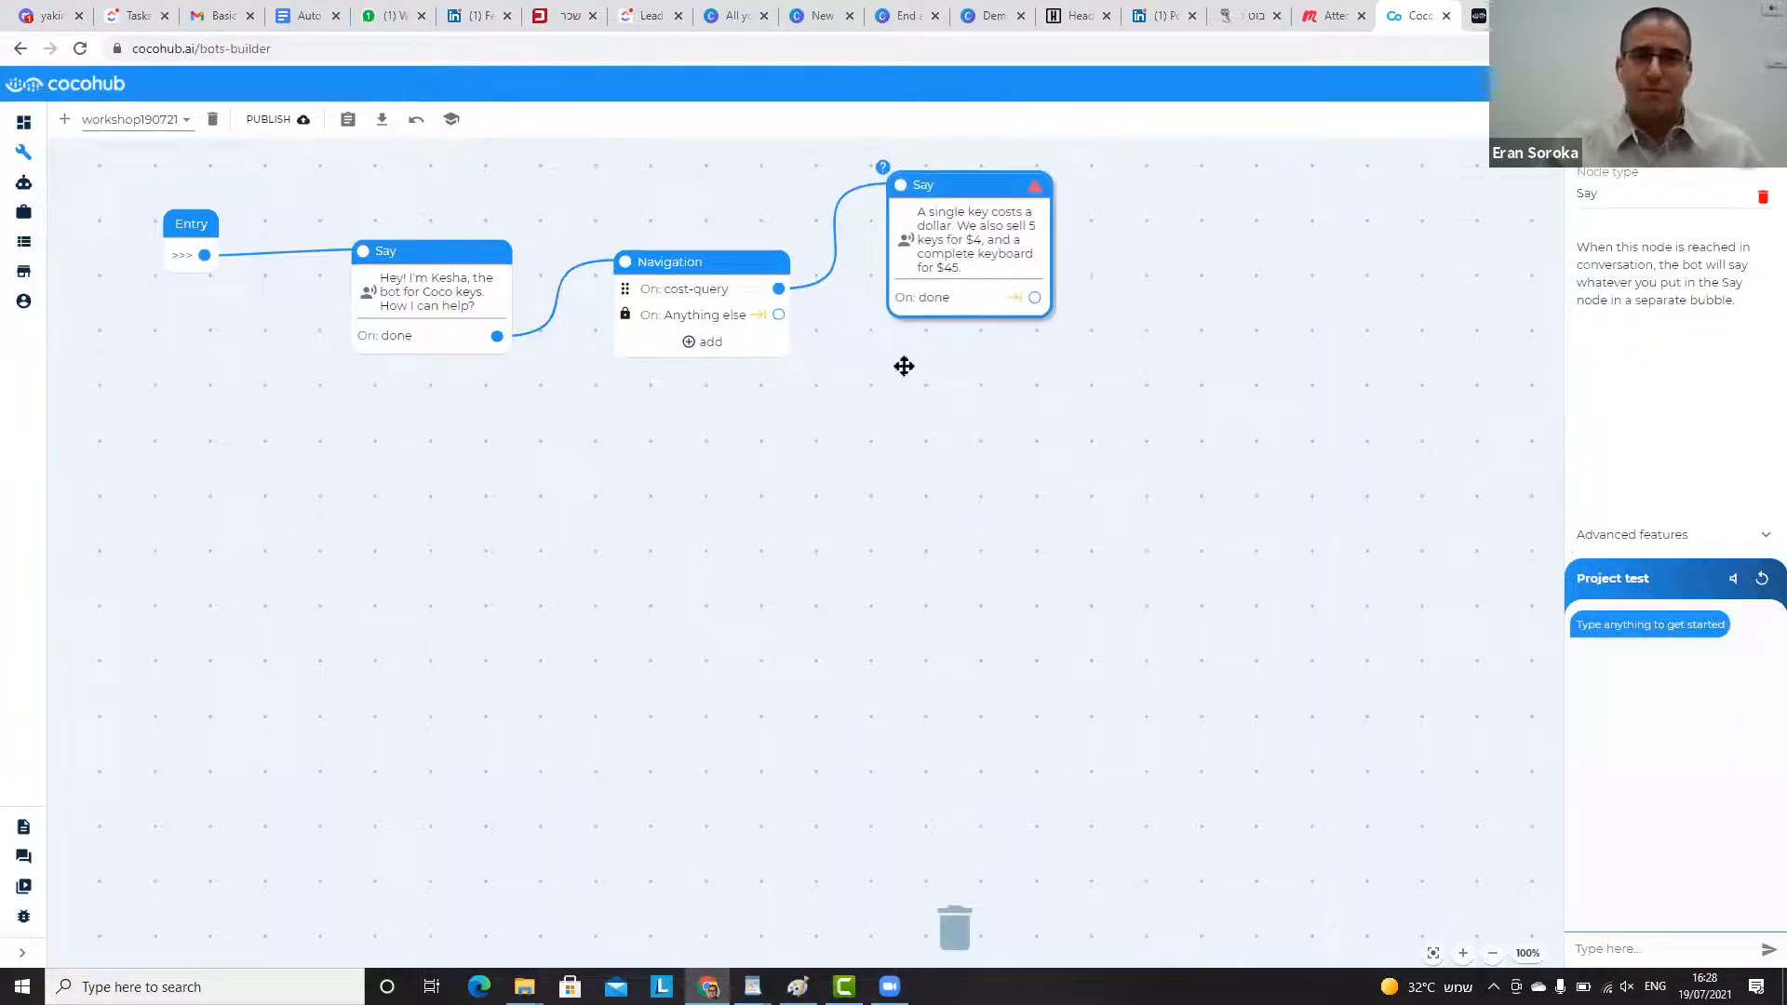
- Search the intents for "where" and "location", and add the where-are-you intent to the Navigation node
click(693, 342)
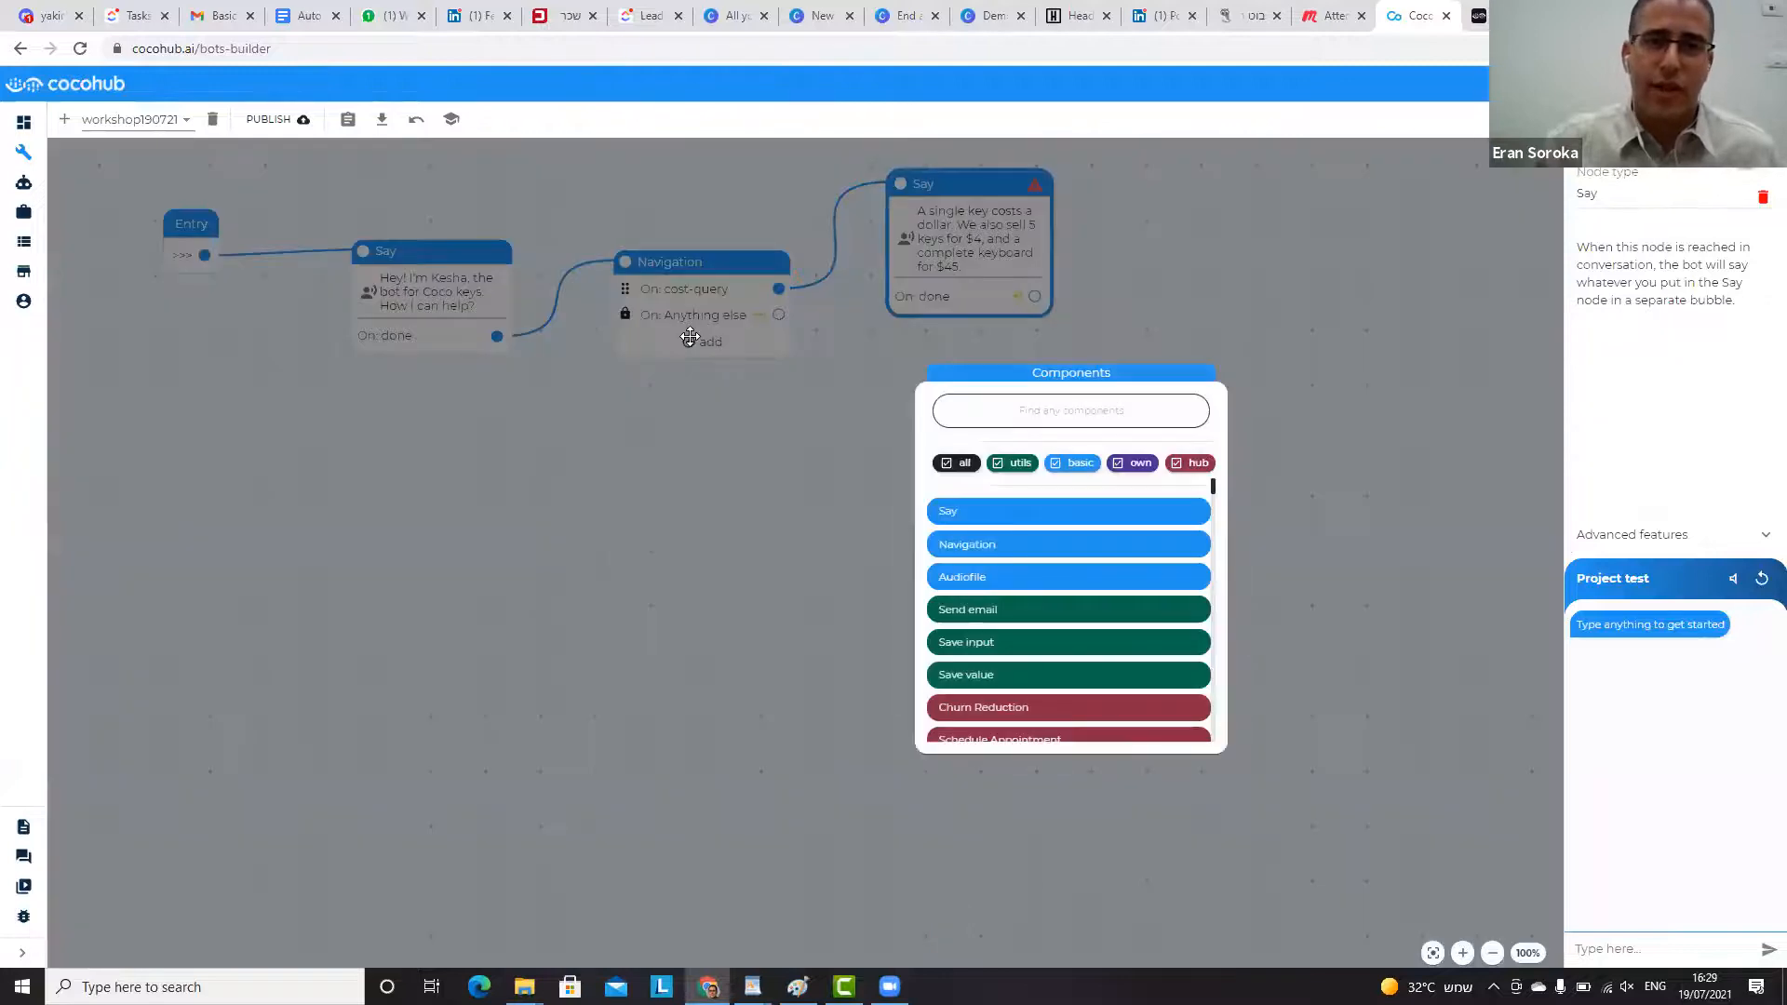
click(691, 344)
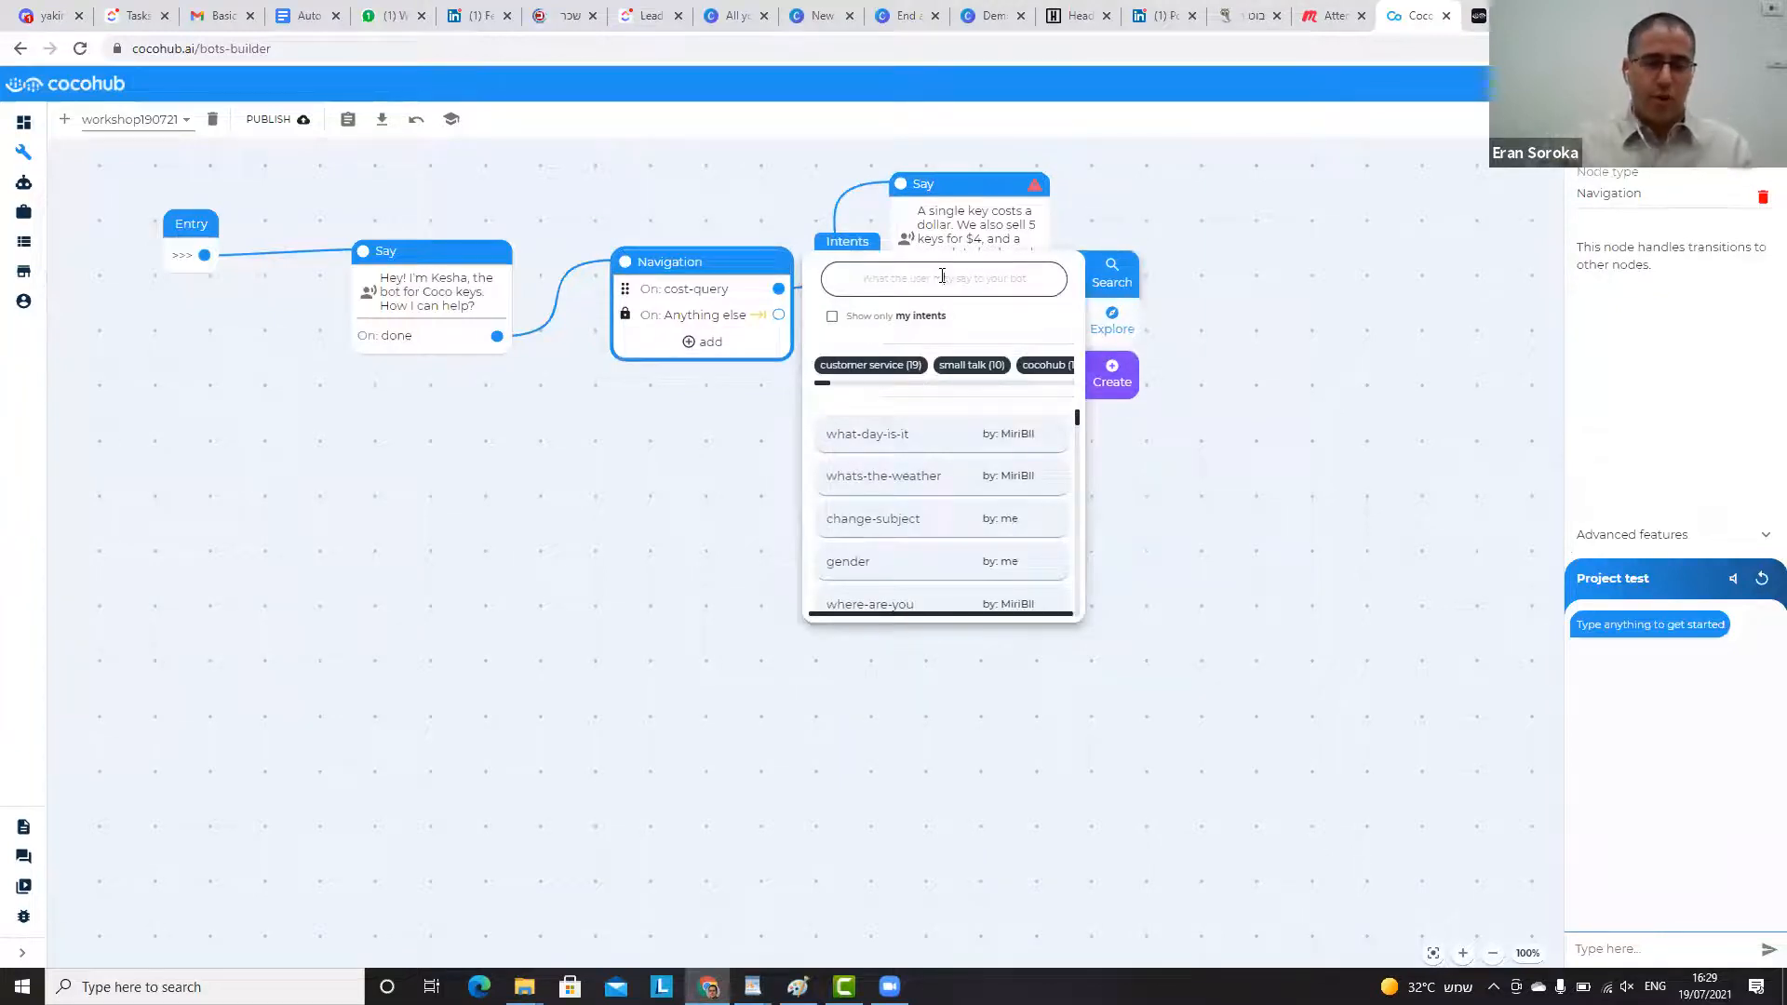
text(where)
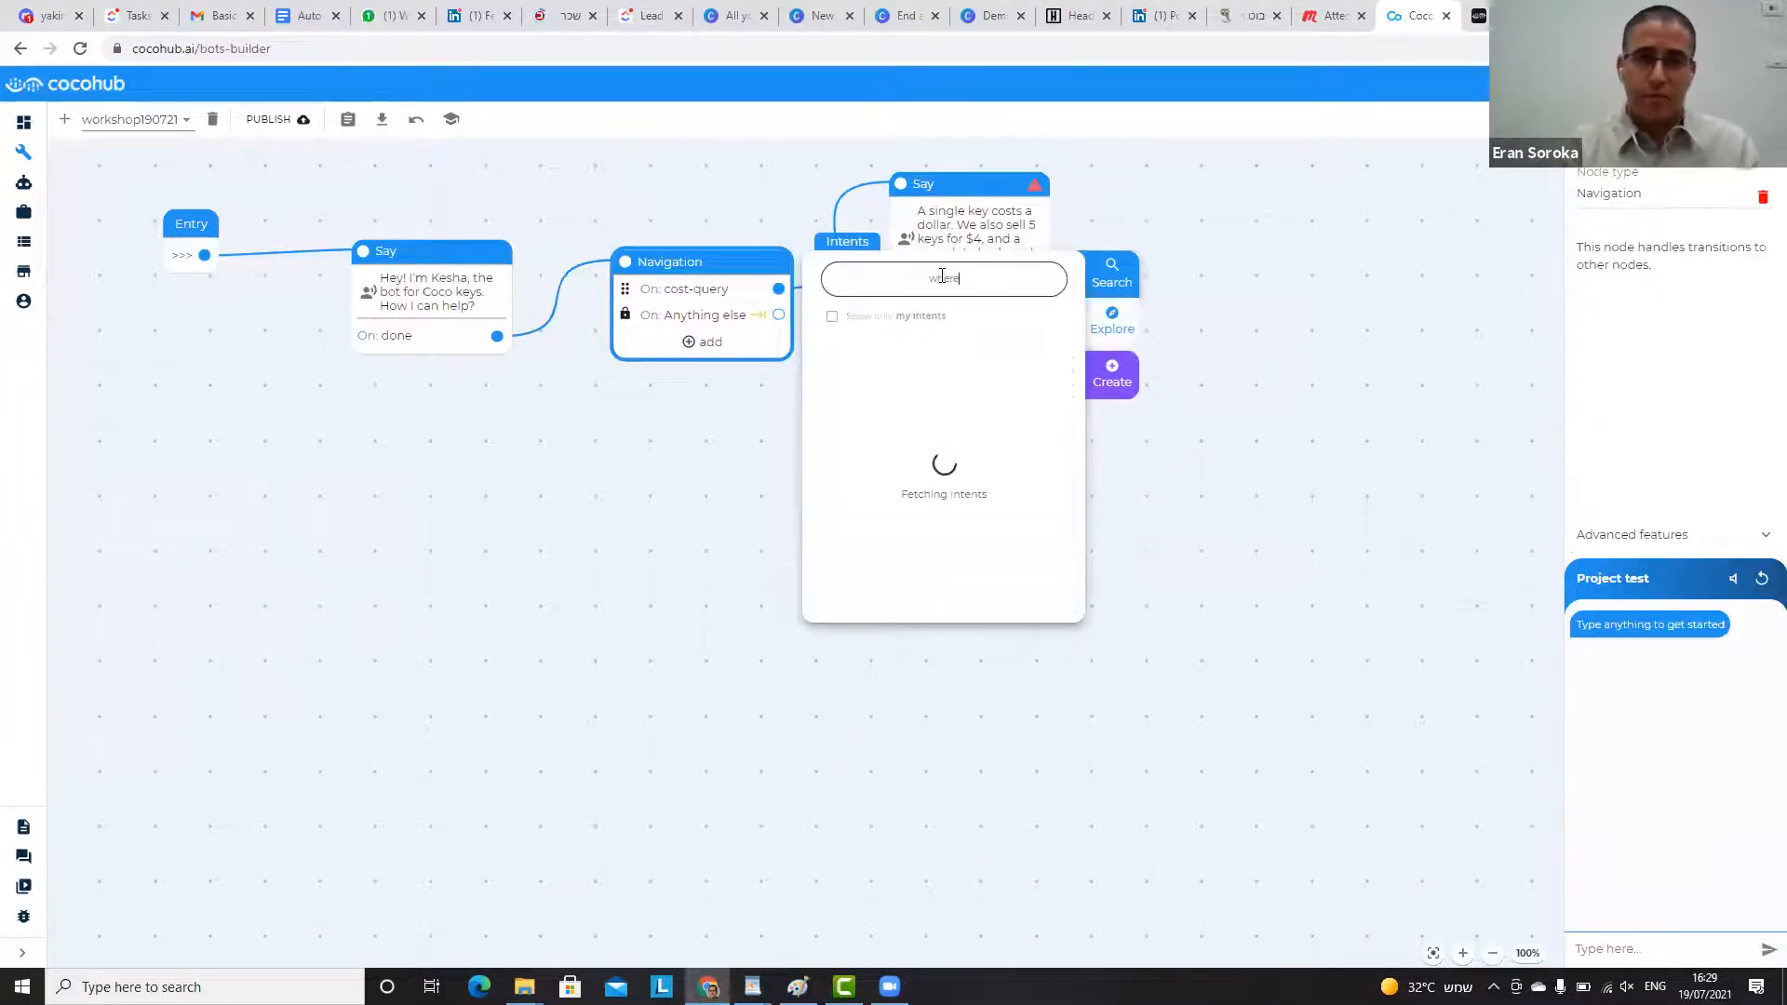
double_click(942, 275)
key(BackSpace)
text(locatio)
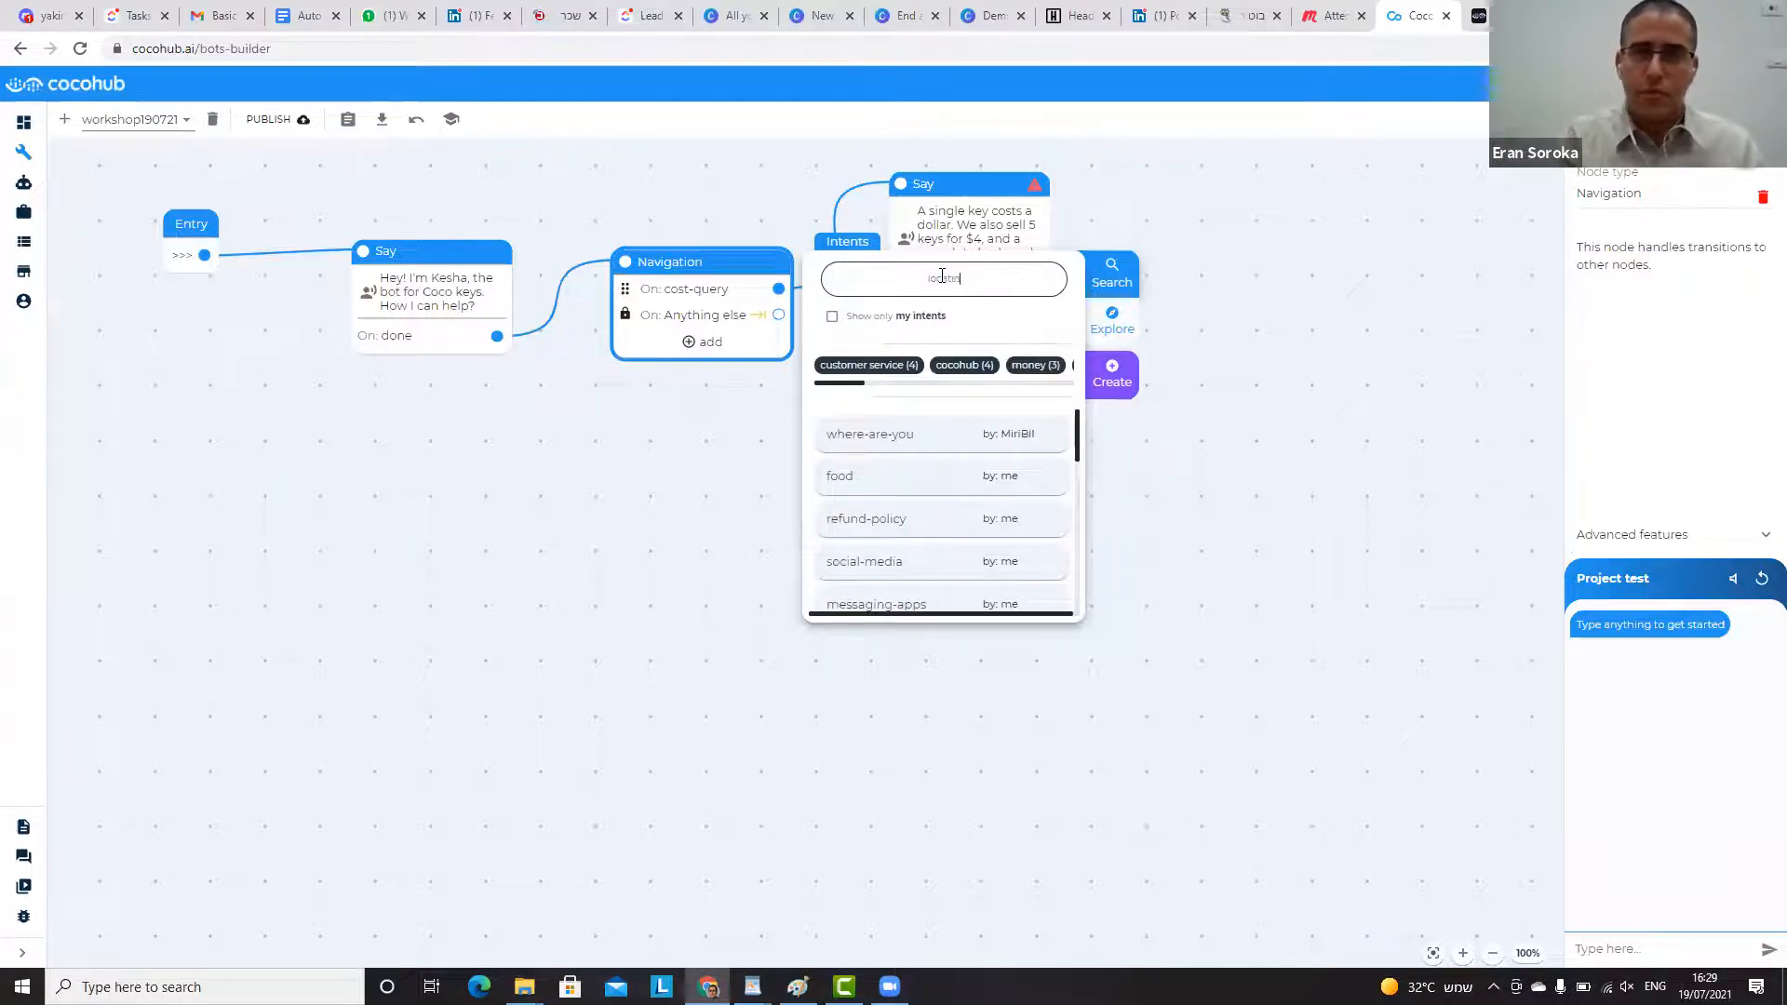
text(n)
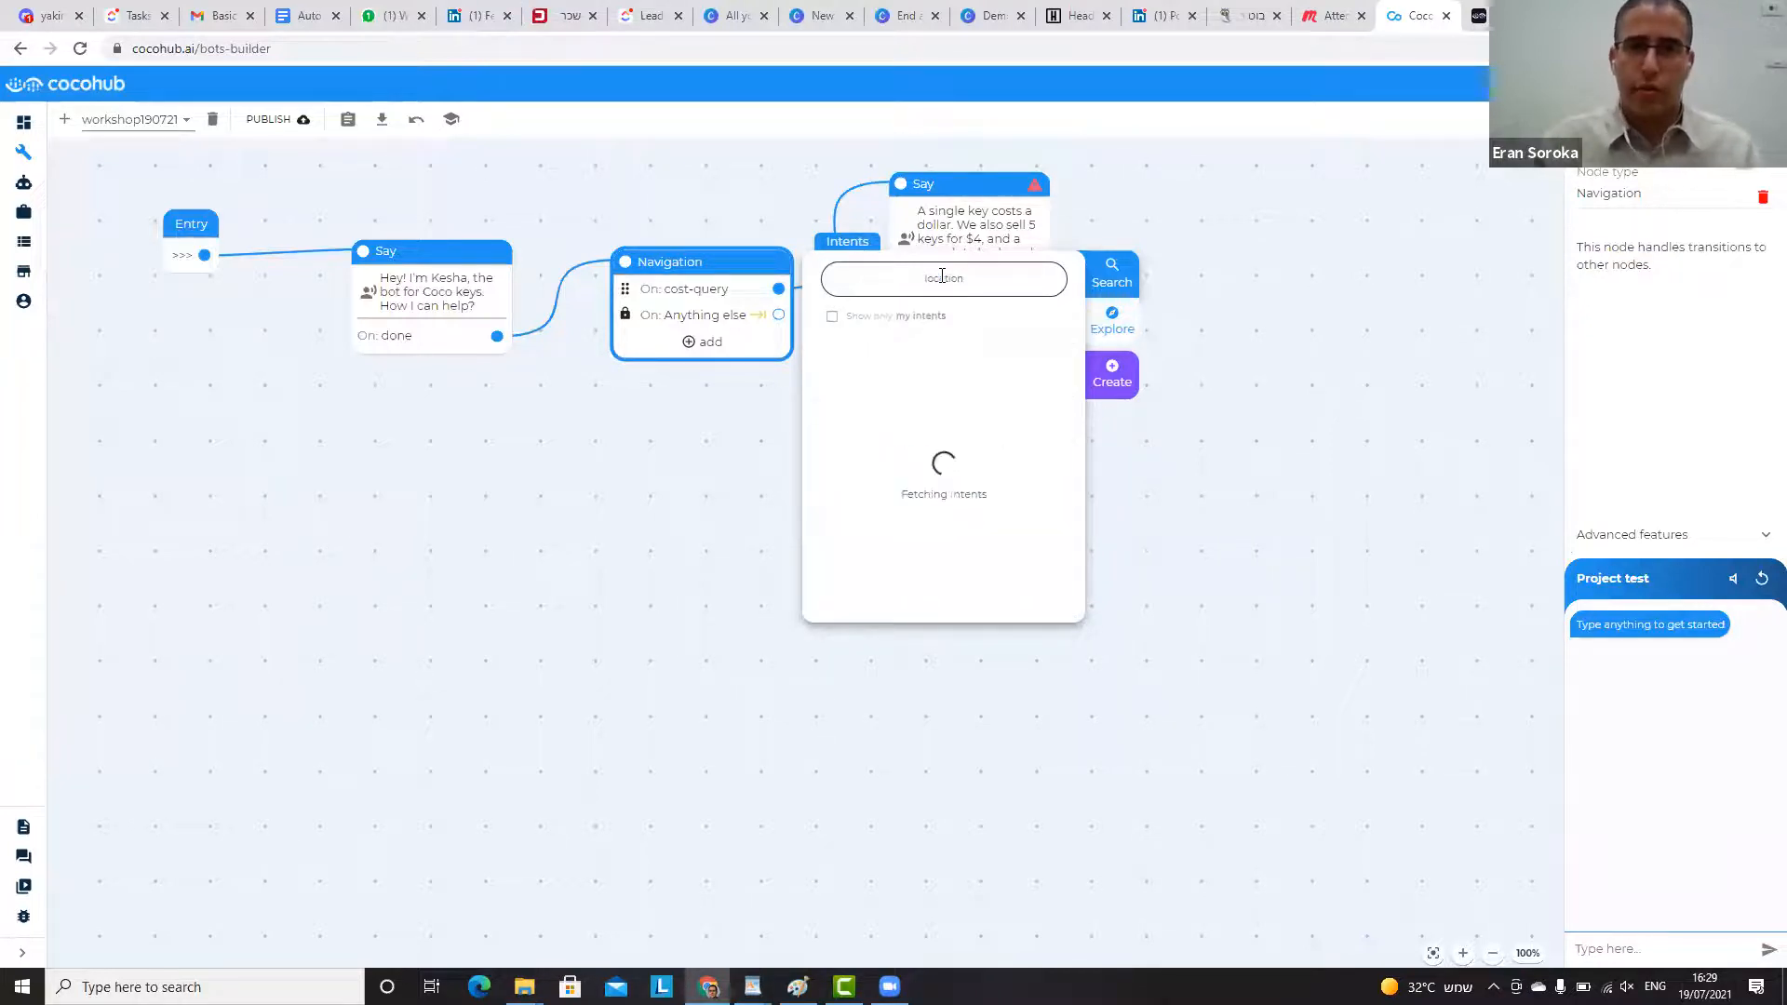
click(949, 435)
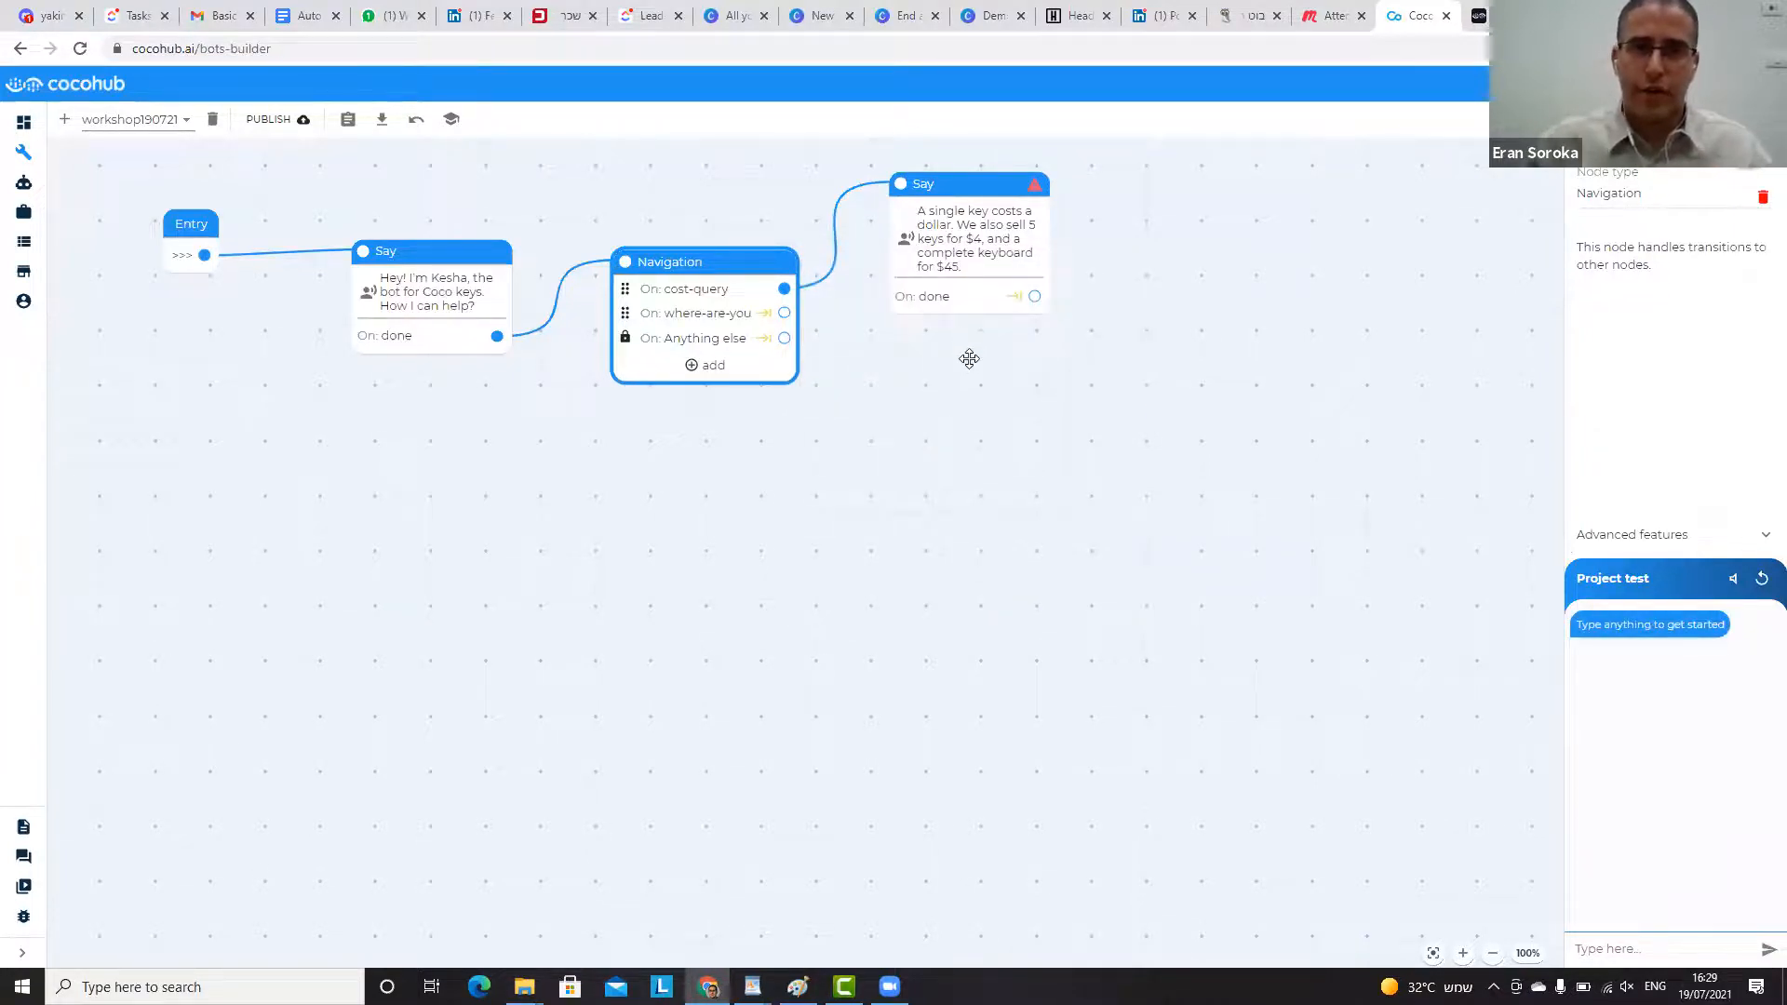
- Add a Say node below the pricing one and enter "We're located in key west, near Kentuckey." as its line
right_click(972, 365)
click(1044, 514)
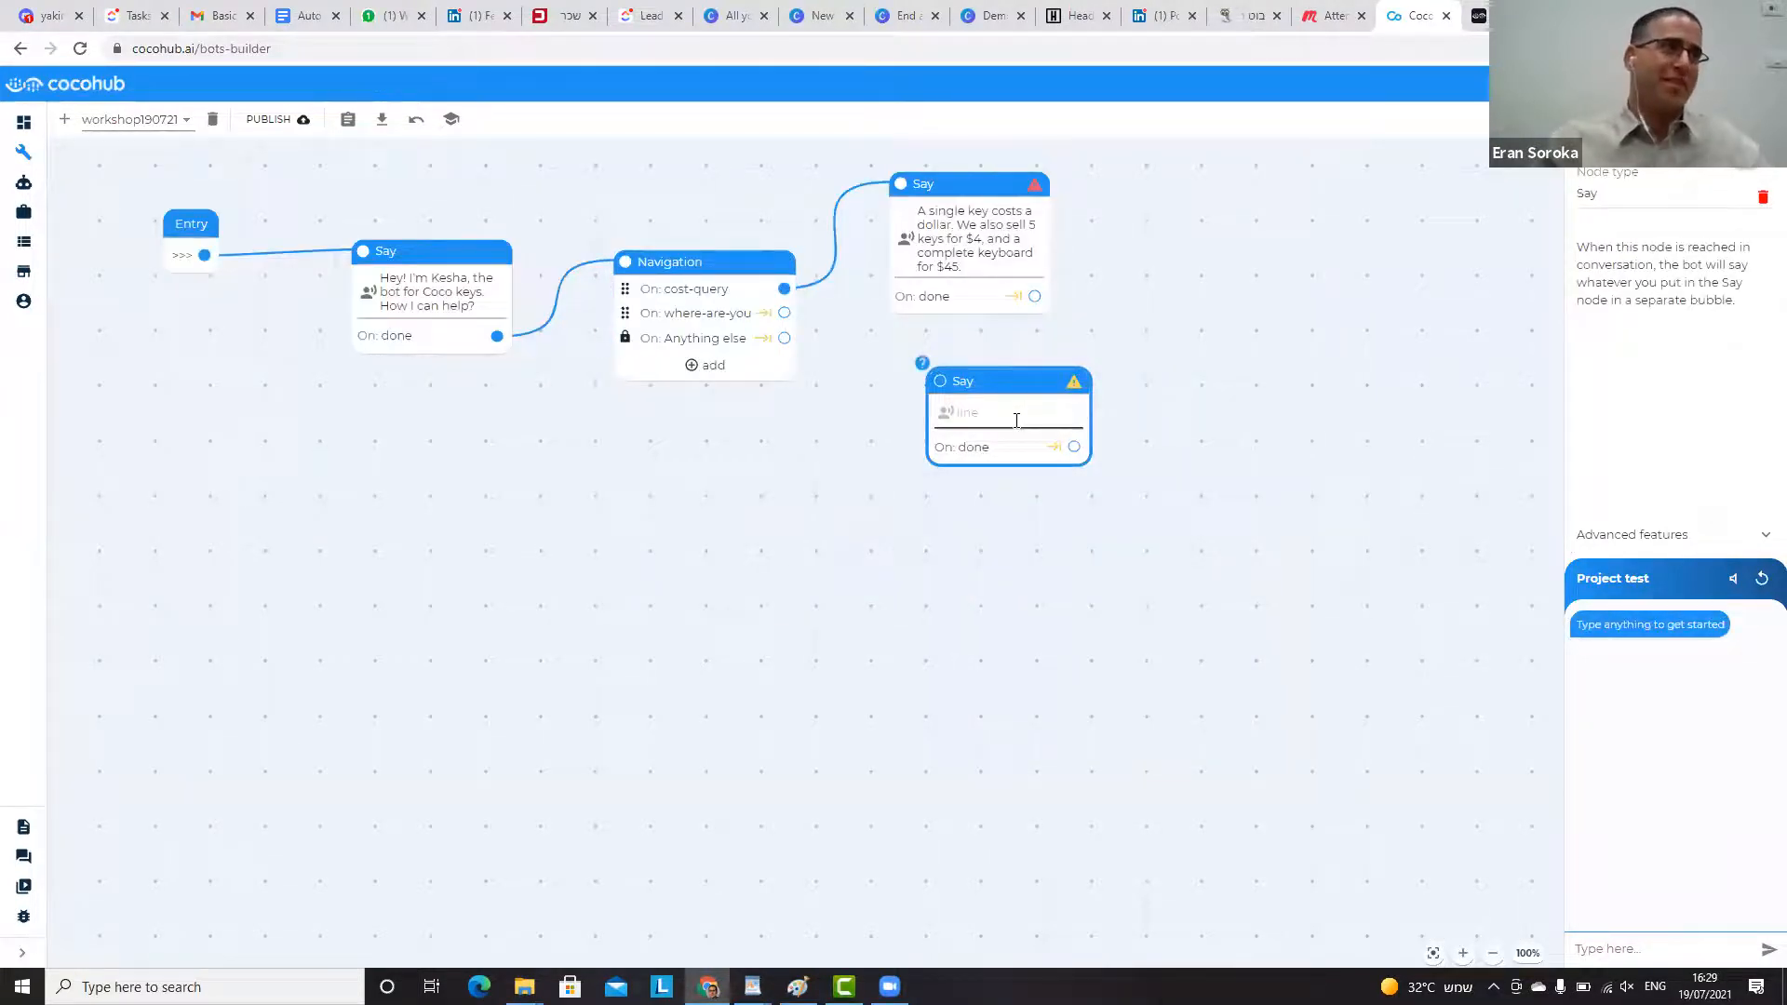
click(1016, 421)
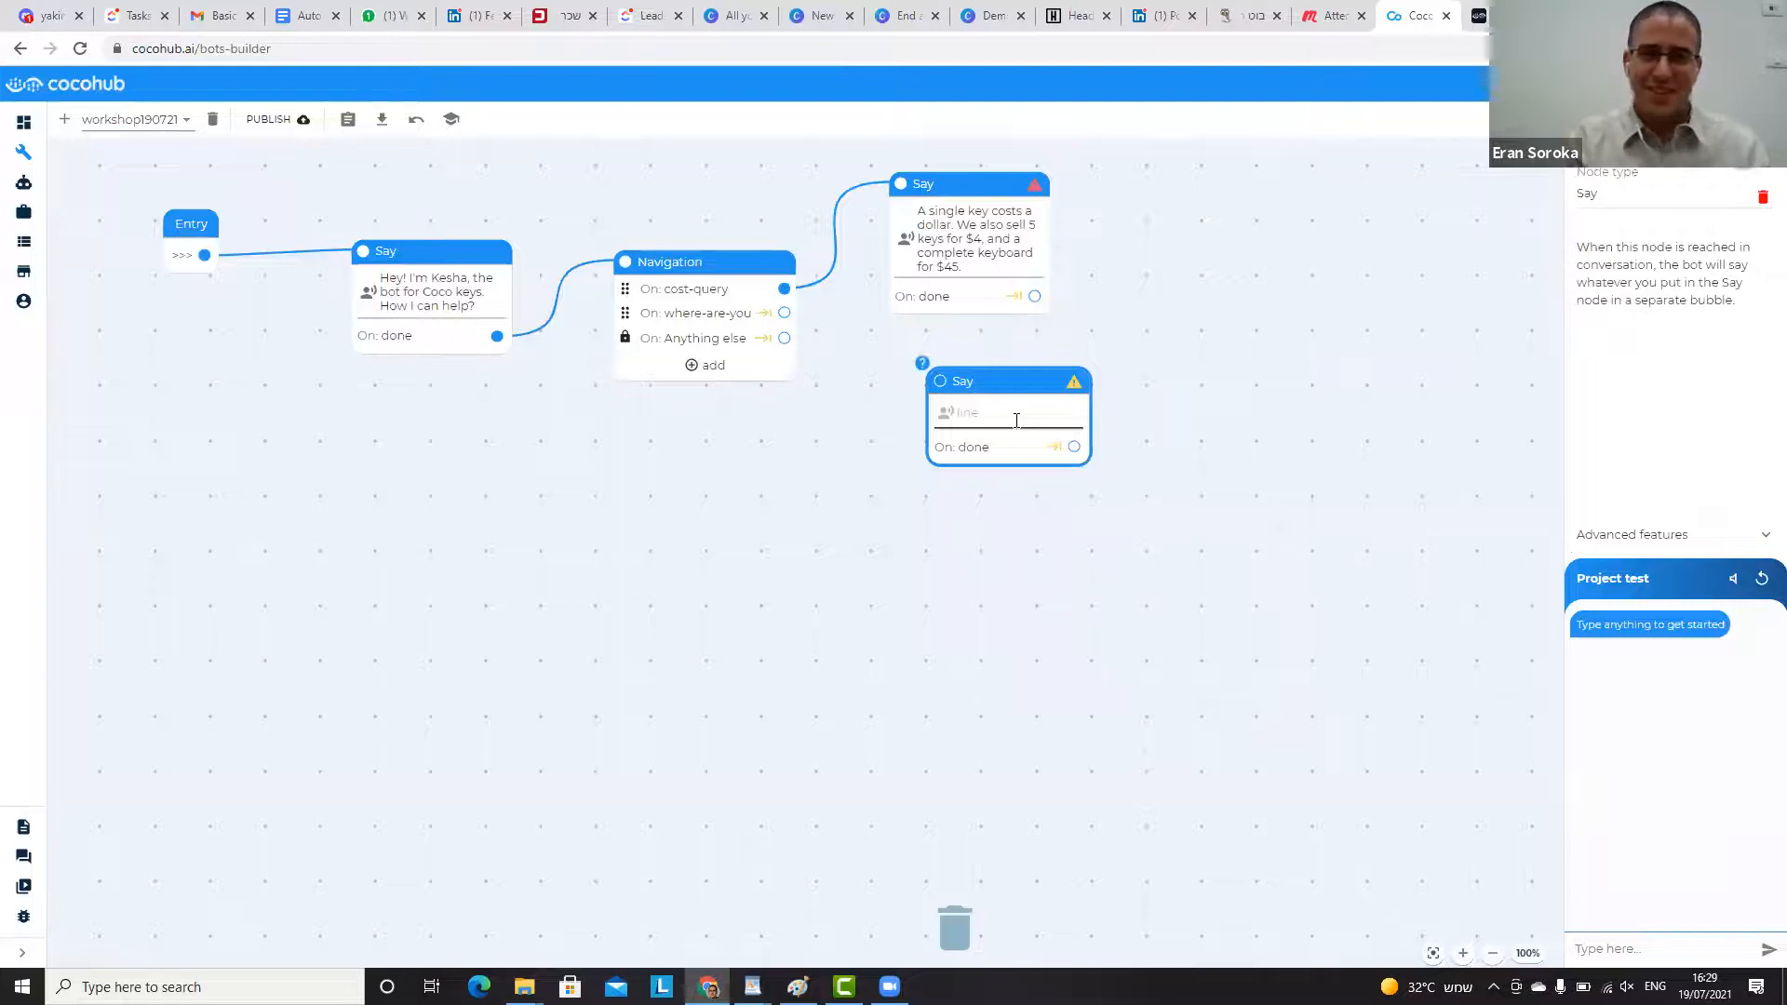
text(HWe)
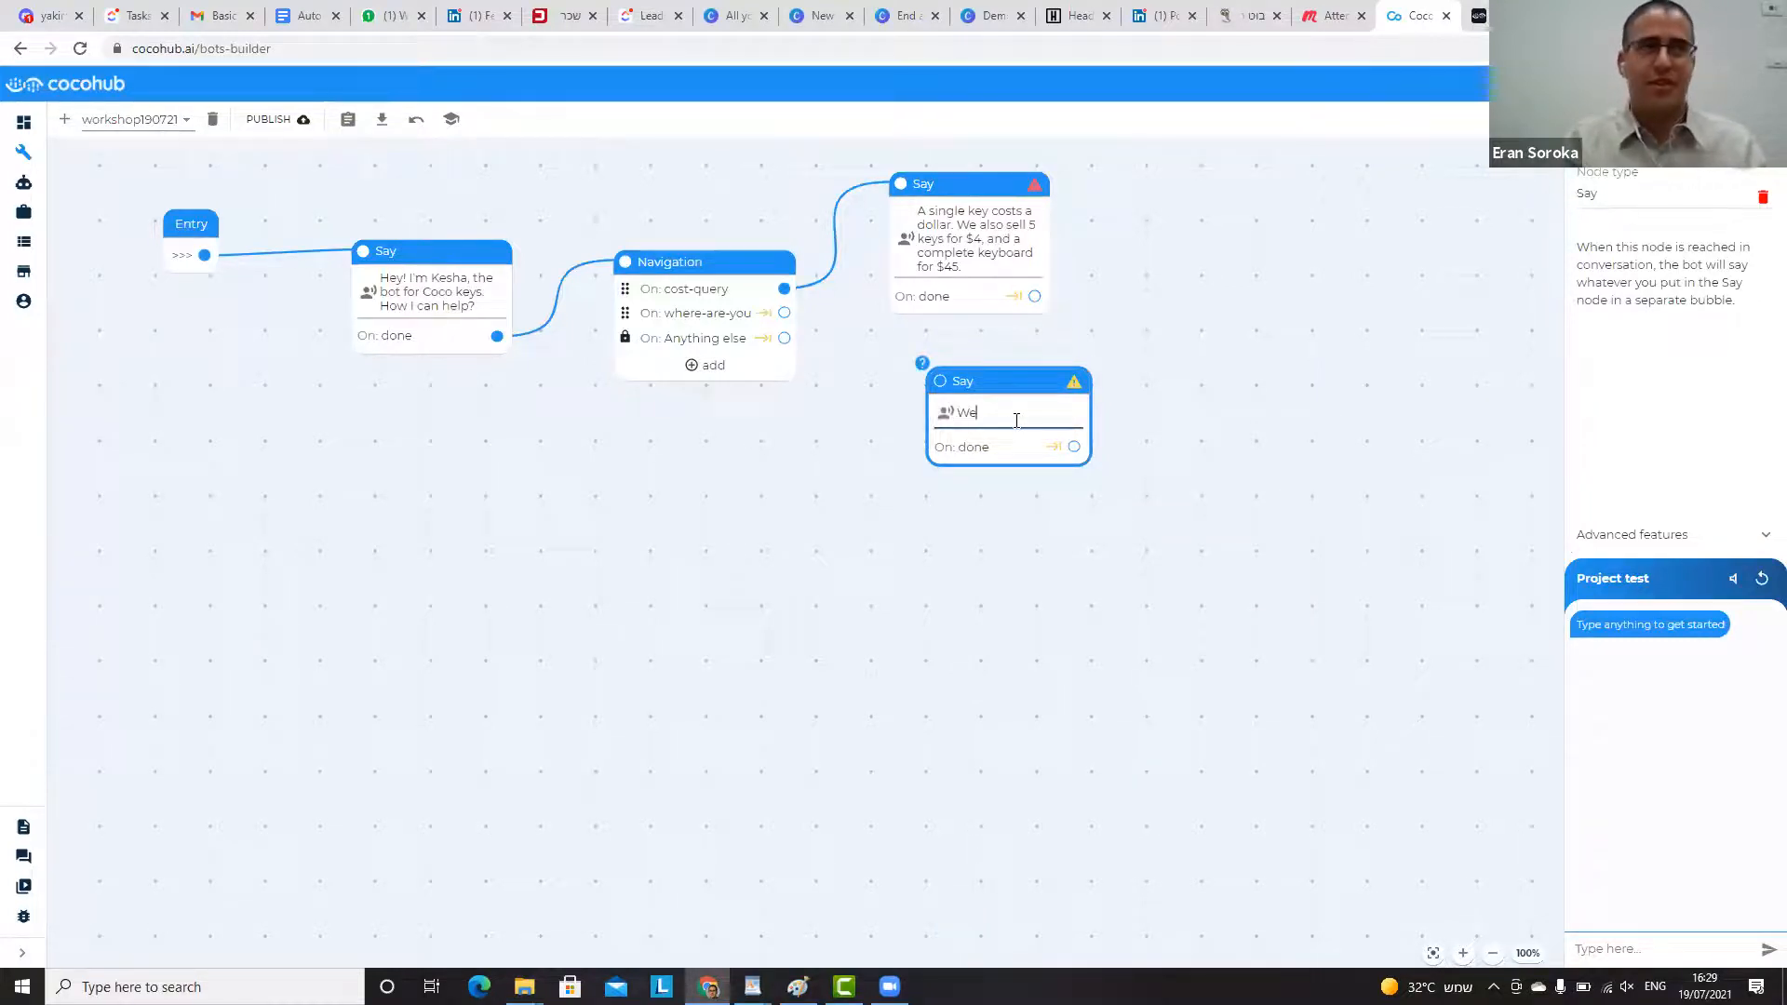
text('re located in key west, near Kentu)
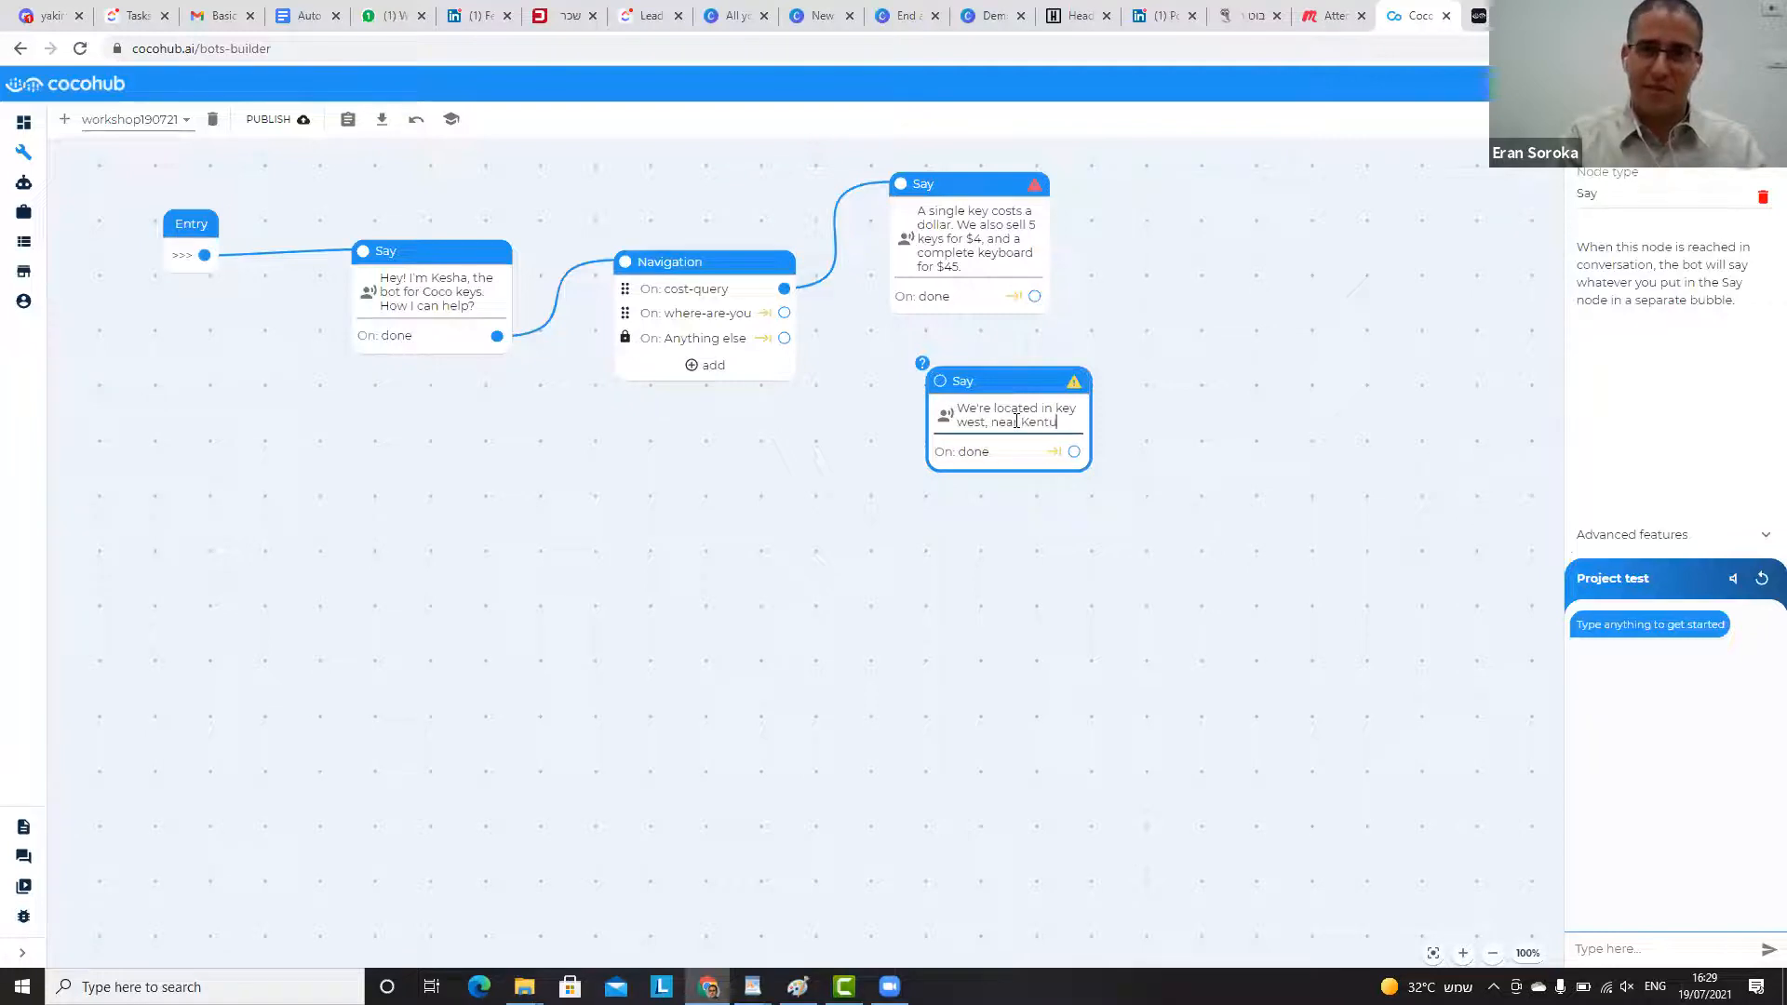
text(ckey.)
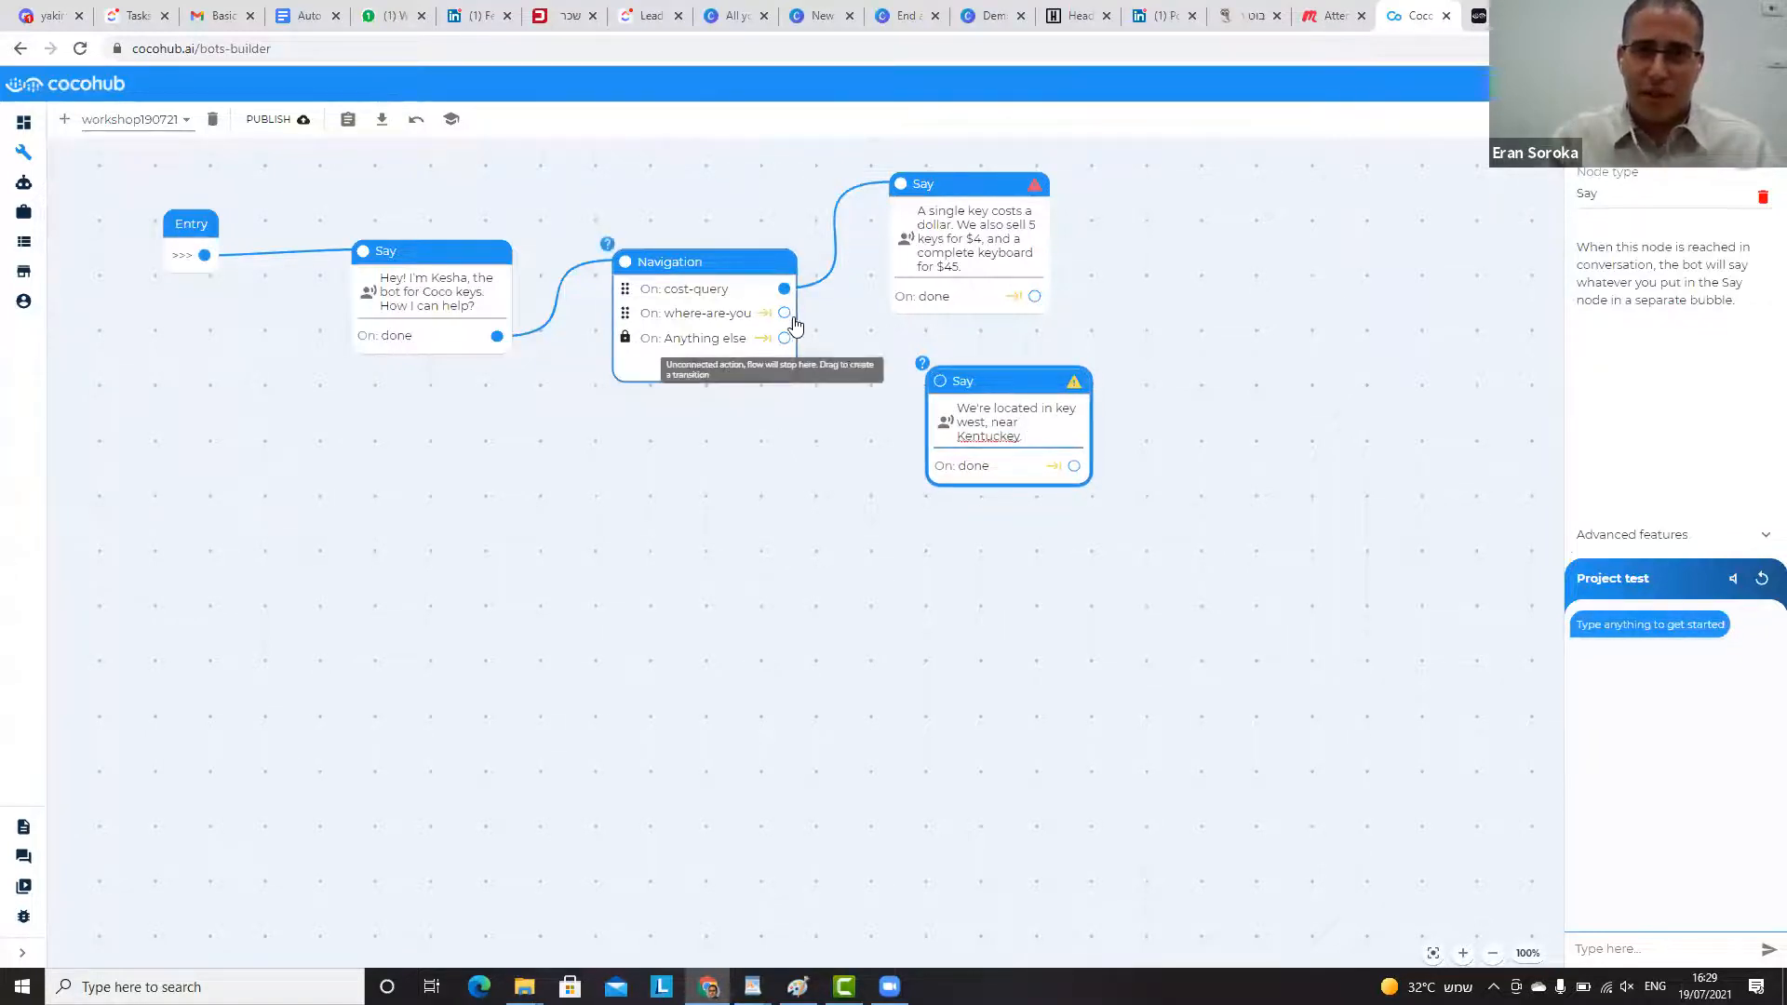
- Connect the Navigation node's where-are-you output to the location Say node and publish the component
drag(784, 313, 949, 386)
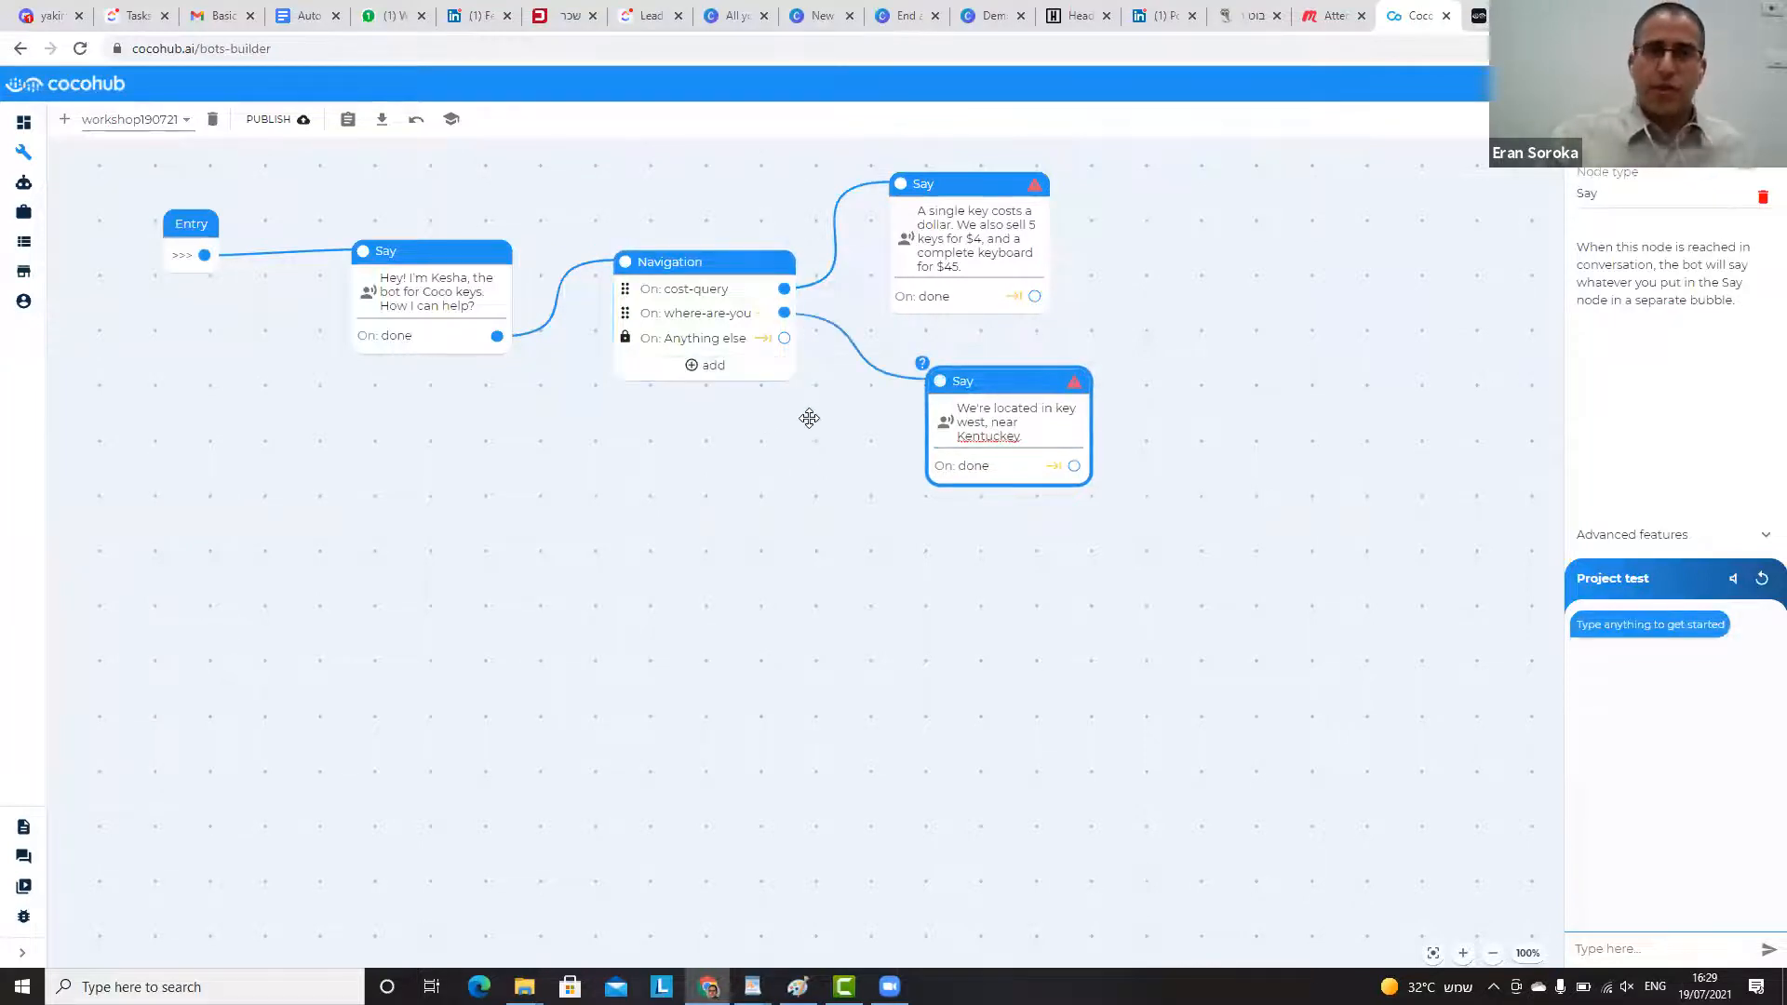
click(266, 118)
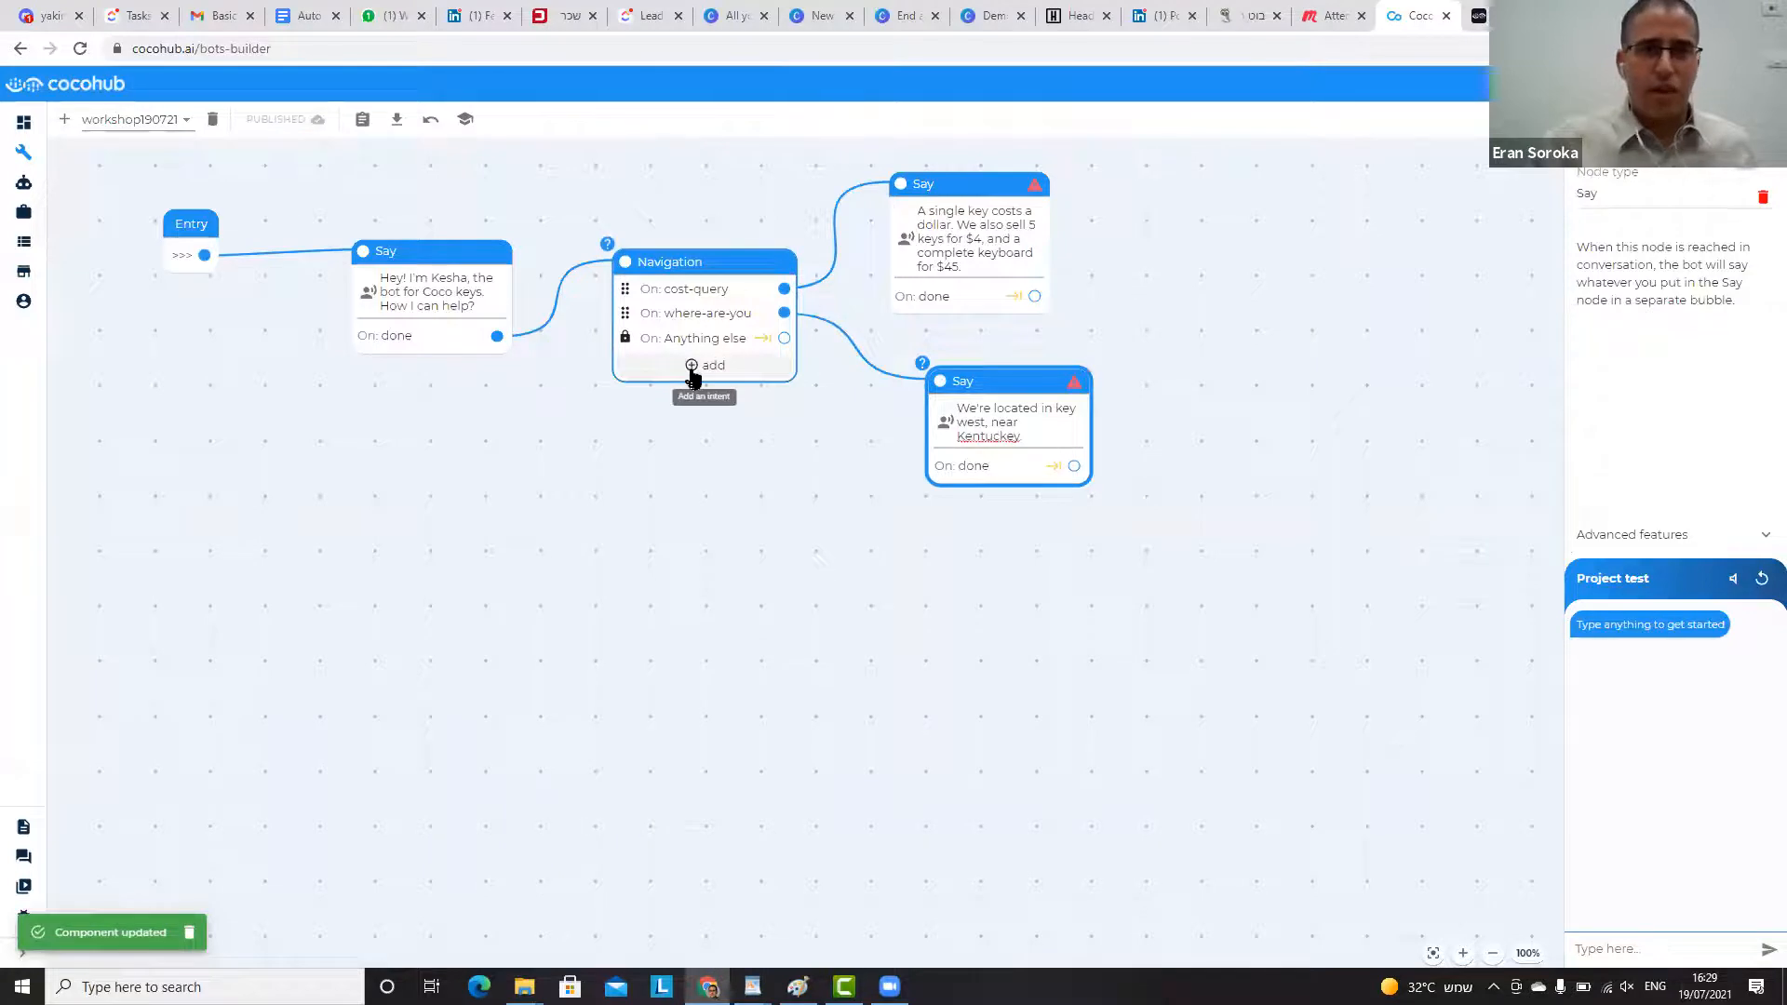
- Search the intents for "insul" and add the insults intent to the Navigation node
click(704, 364)
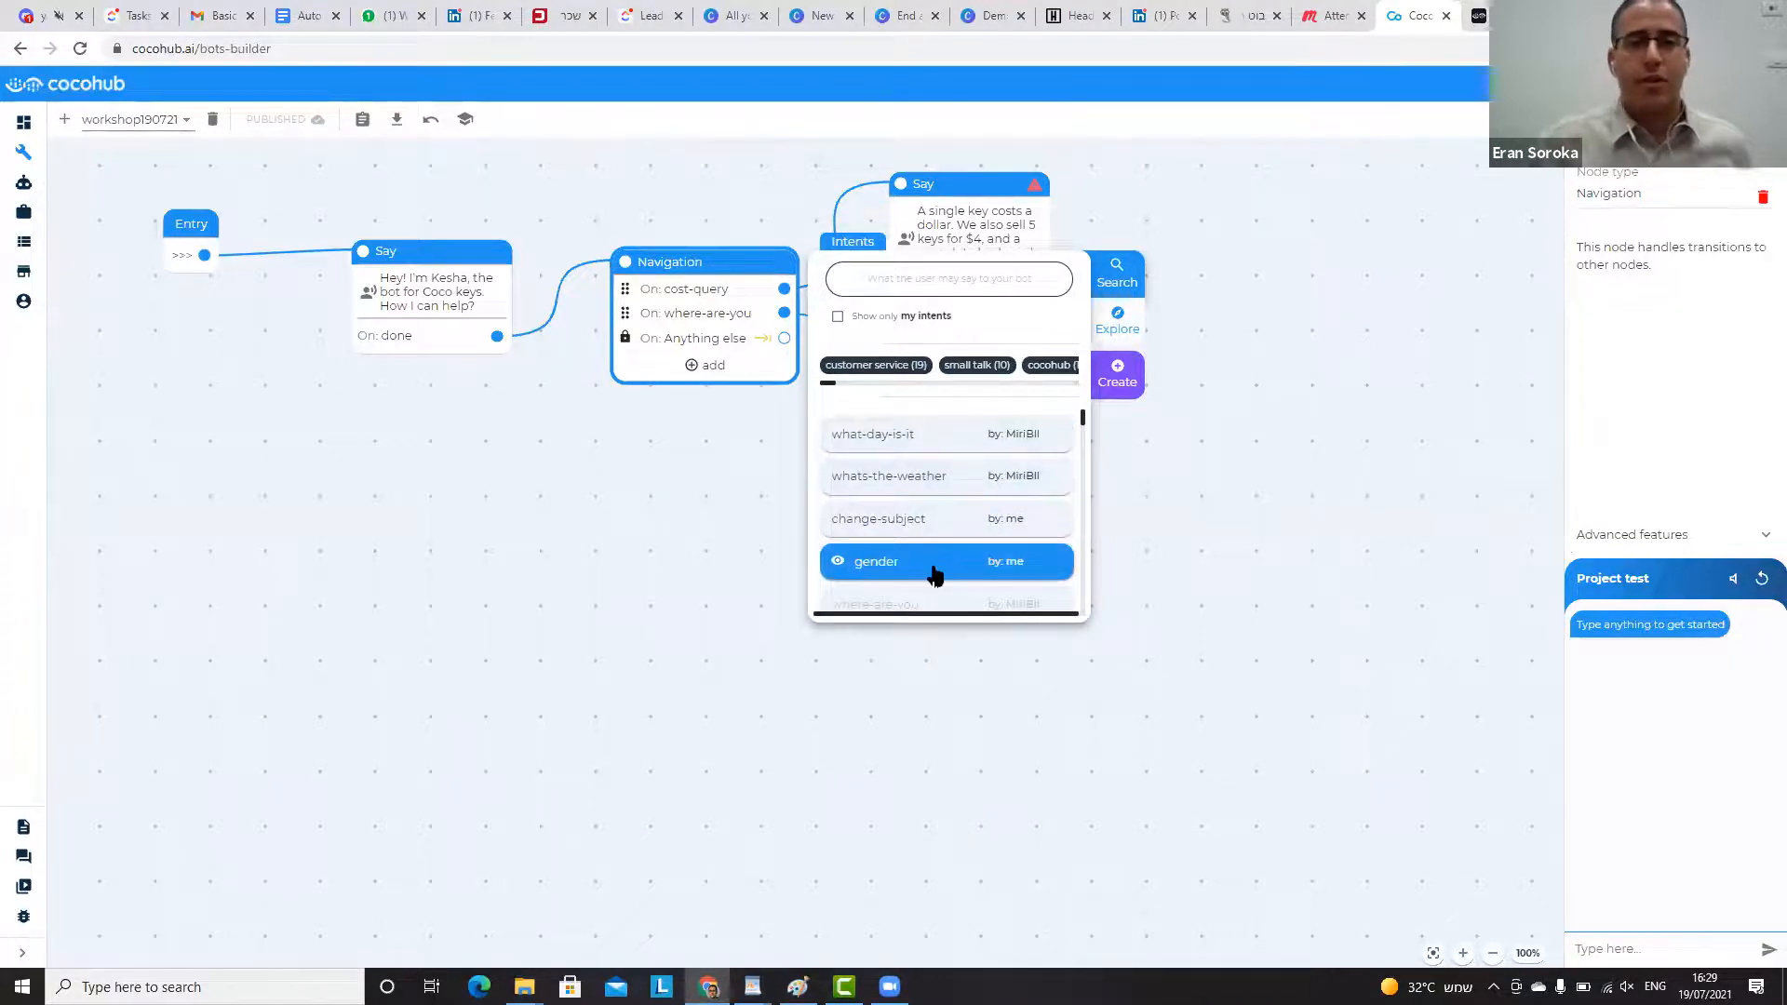
scroll(938, 569, down, 1)
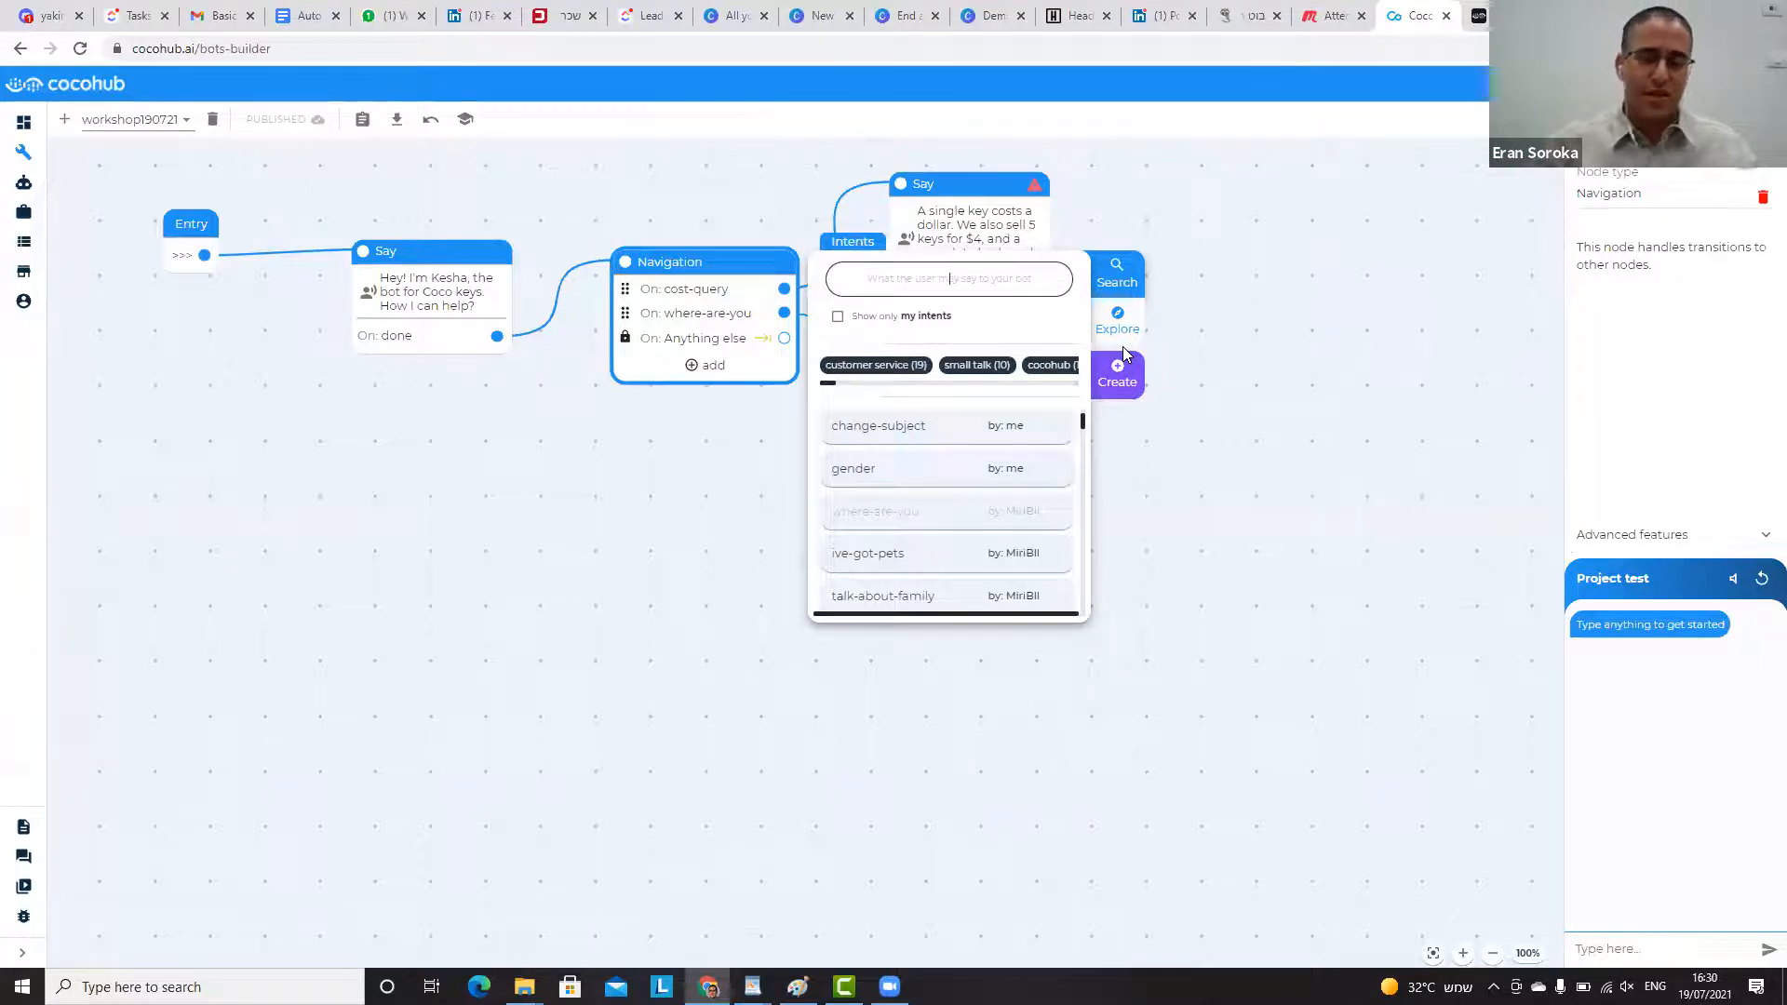
text(i)
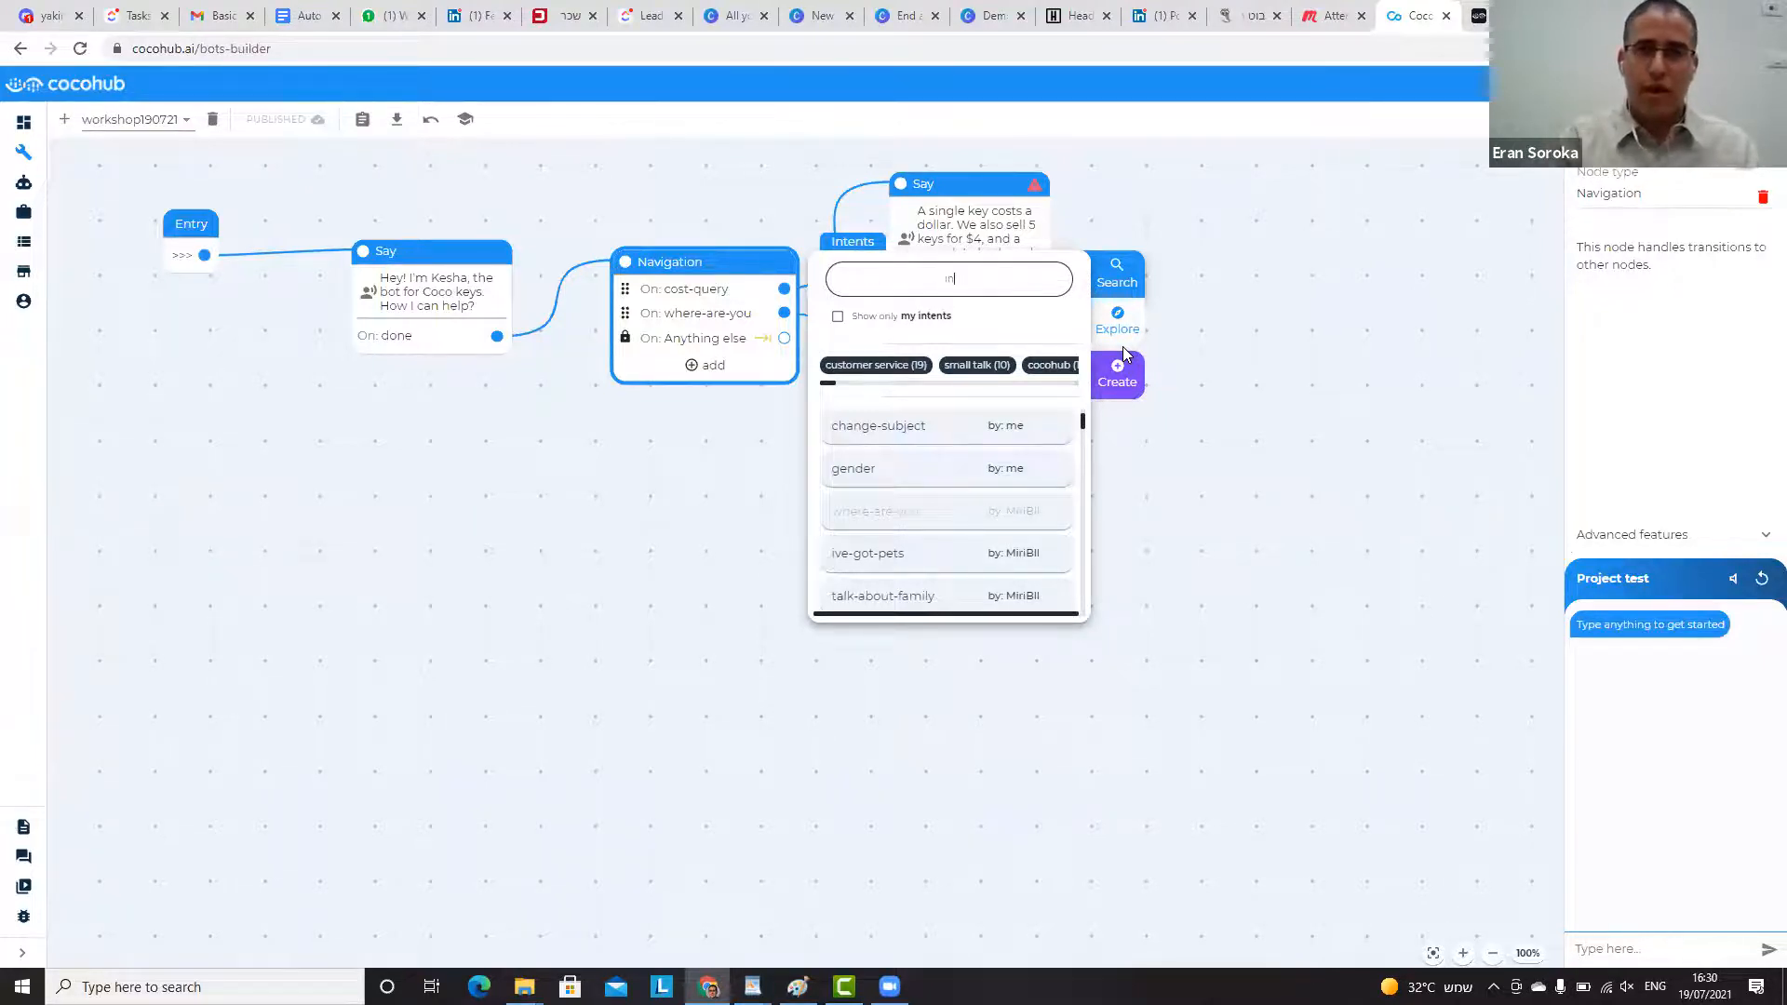
text(n)
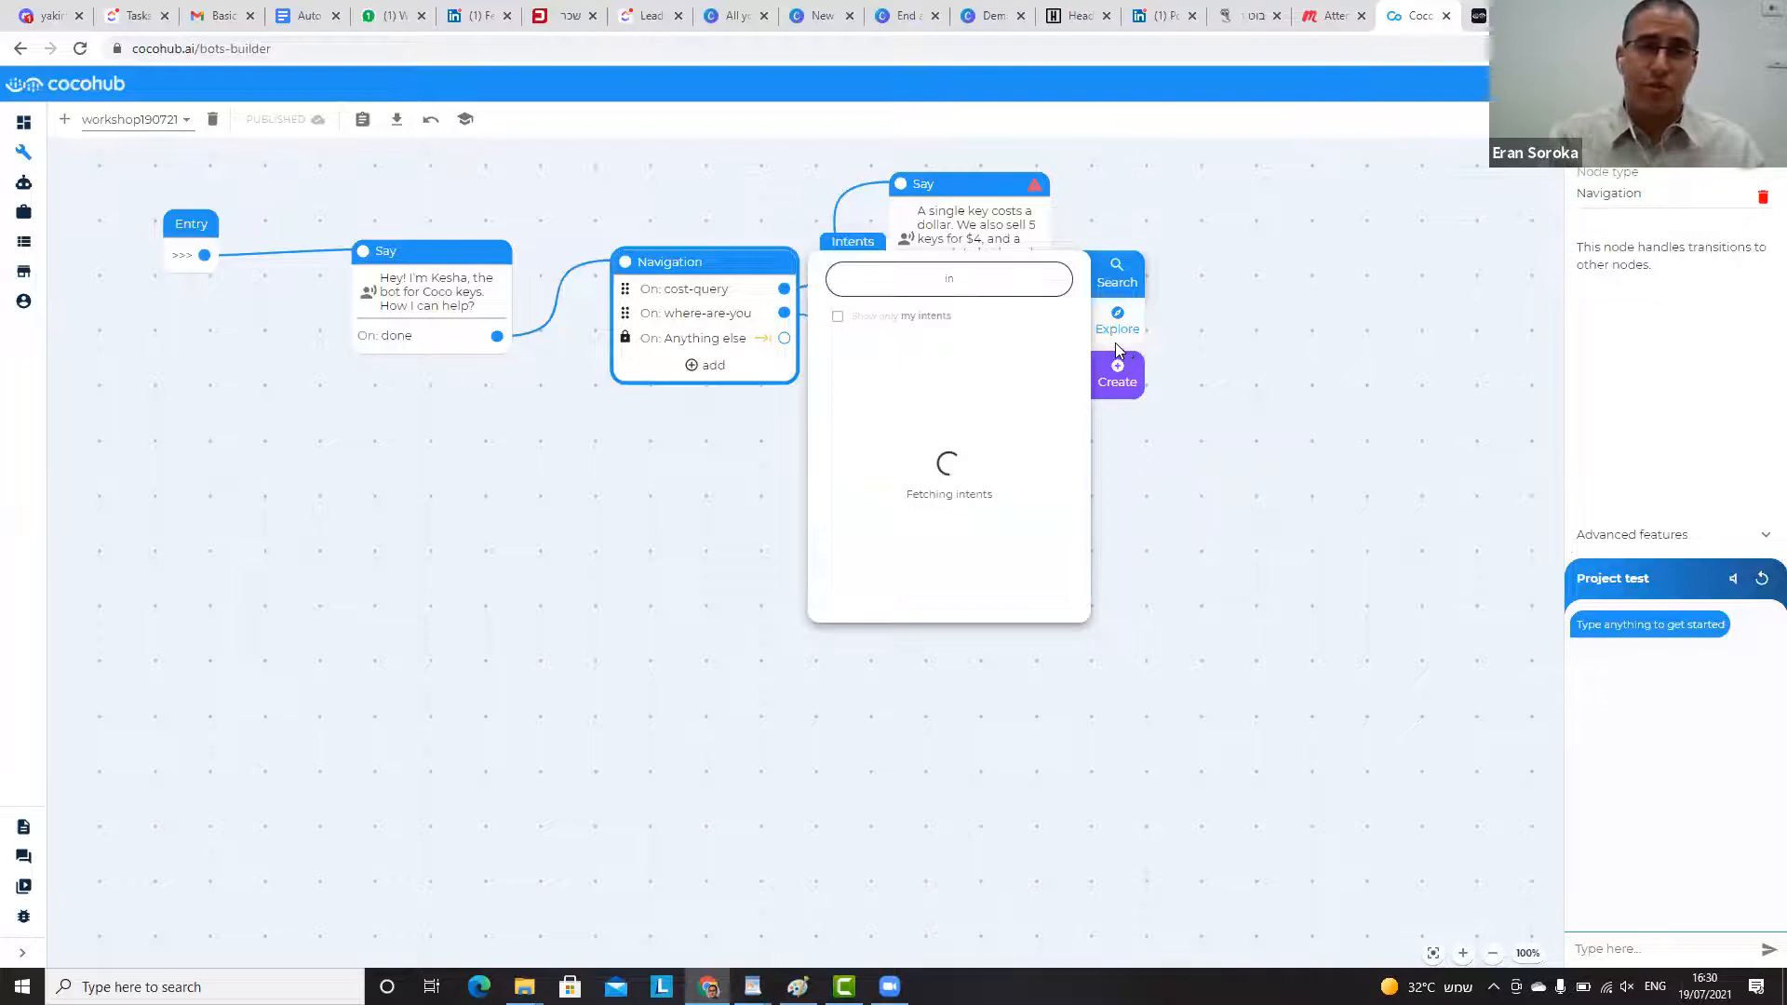
text(sul)
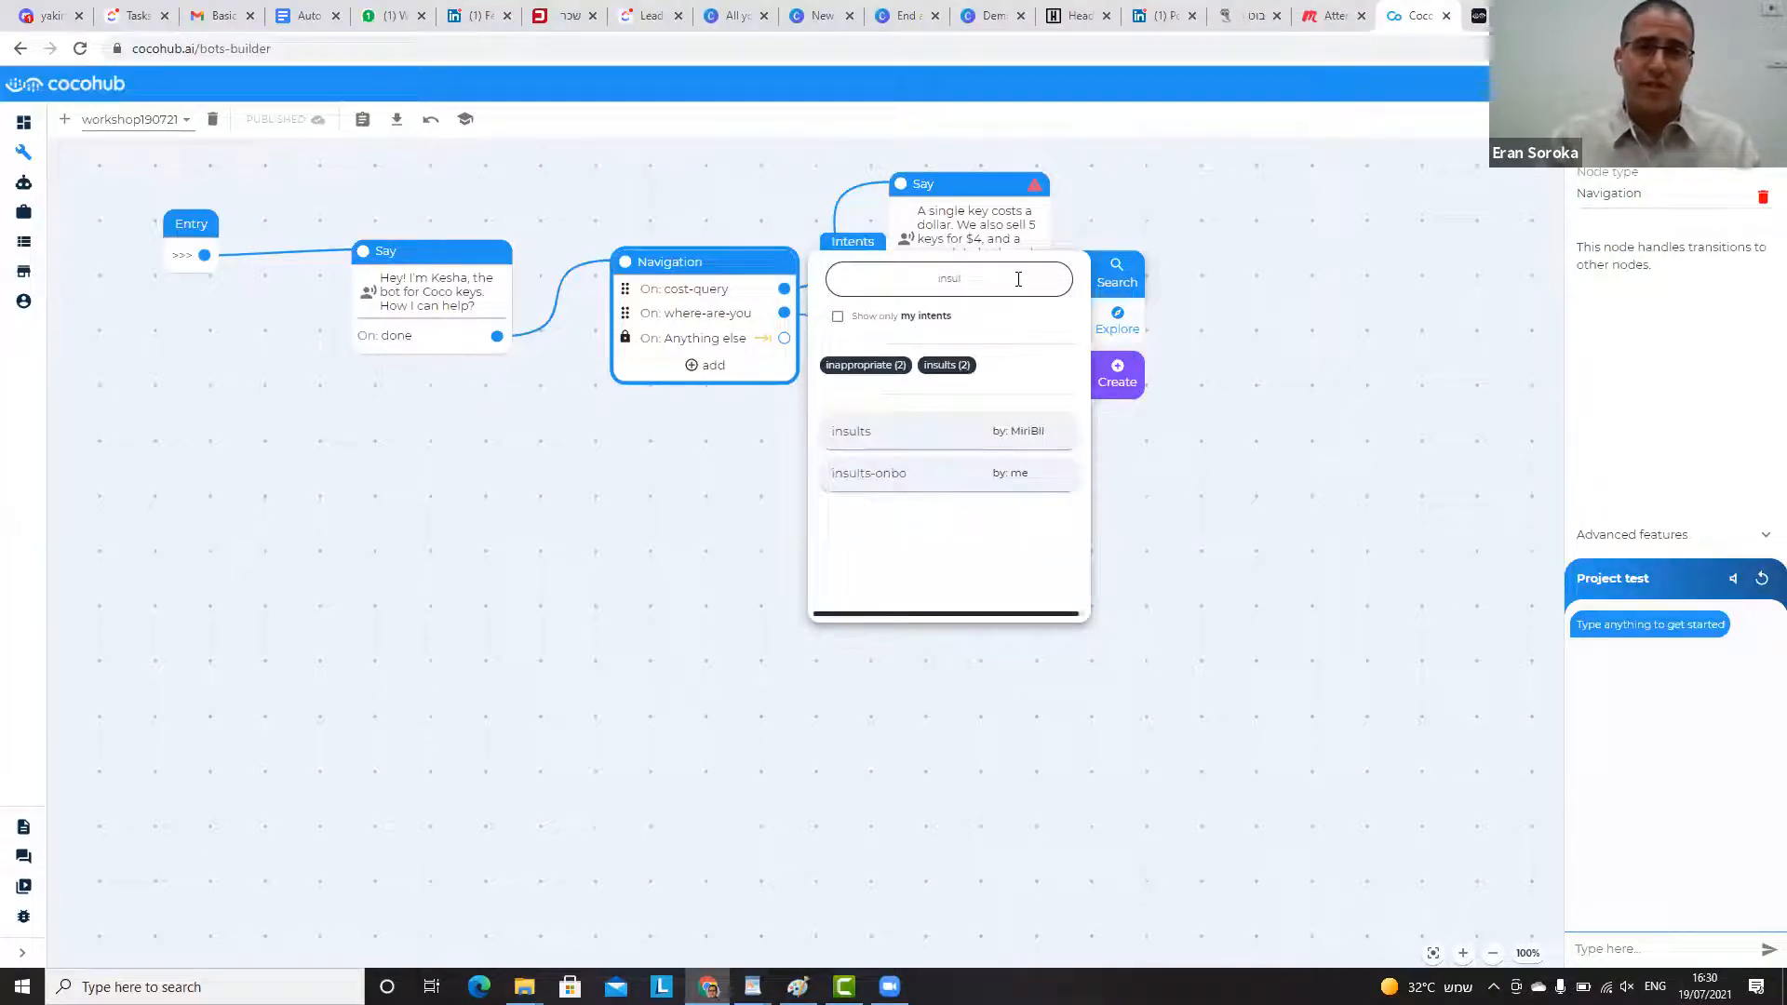
click(971, 433)
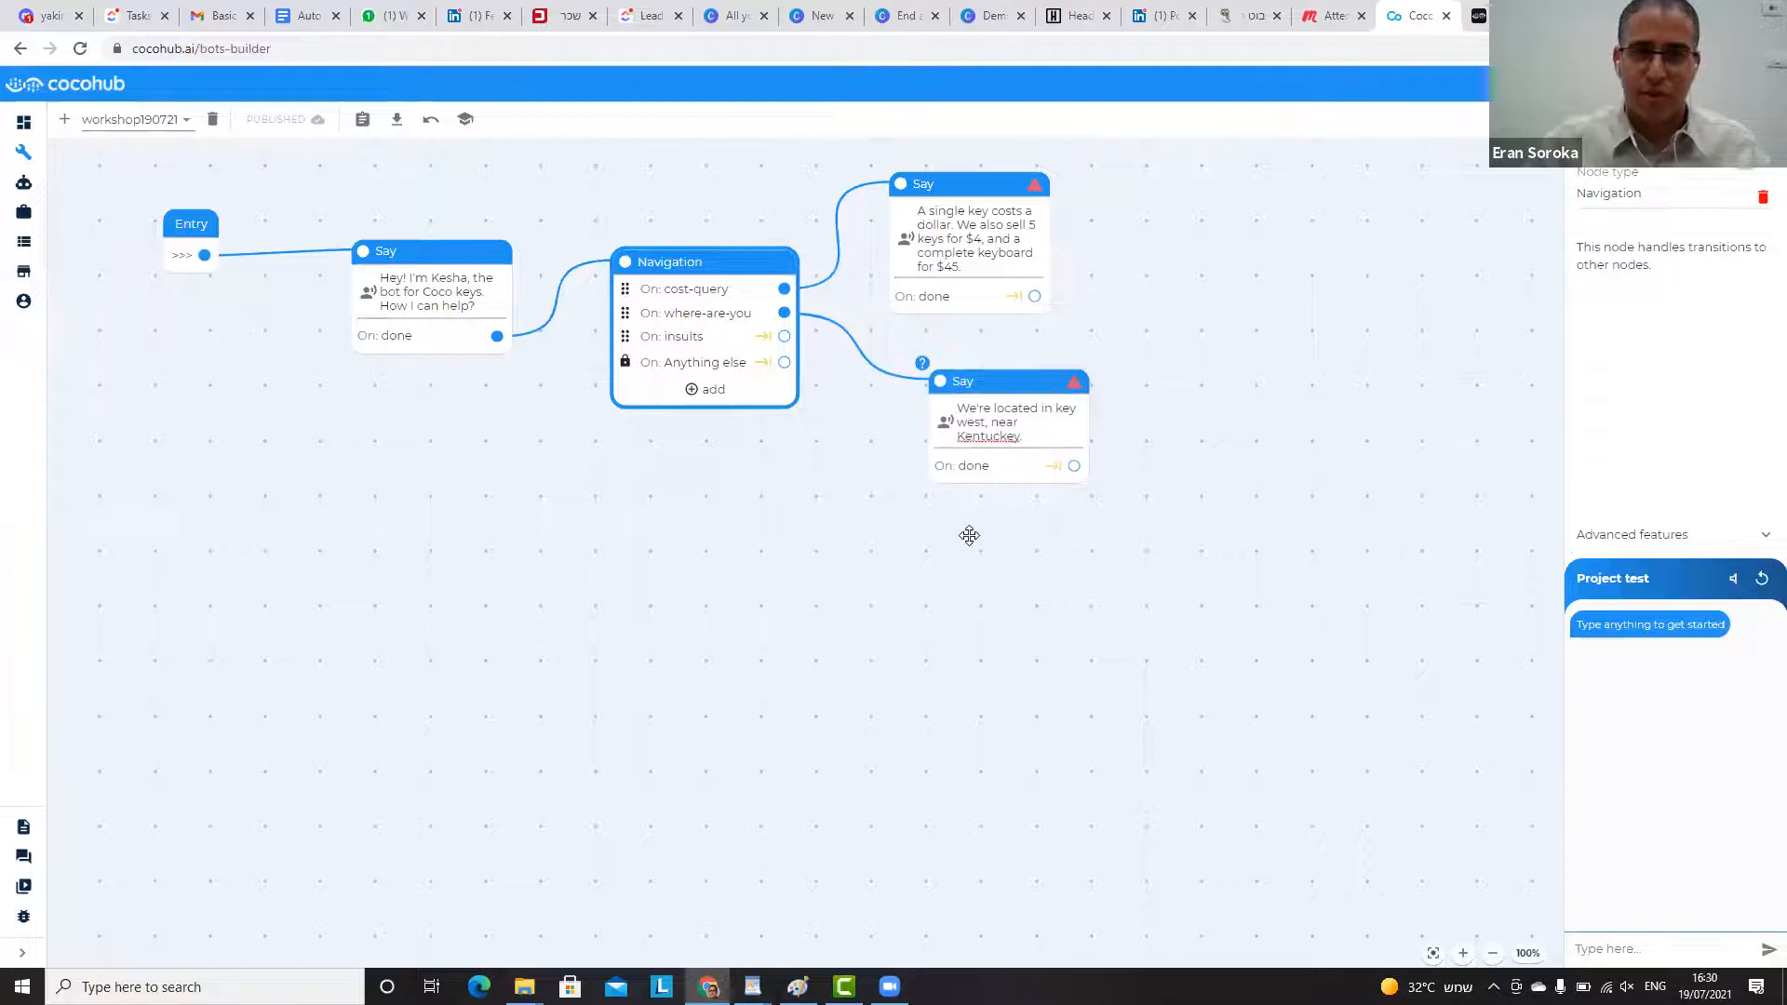
- Add a Say node below the location answer and enter "No key for you!" as its line
right_click(913, 501)
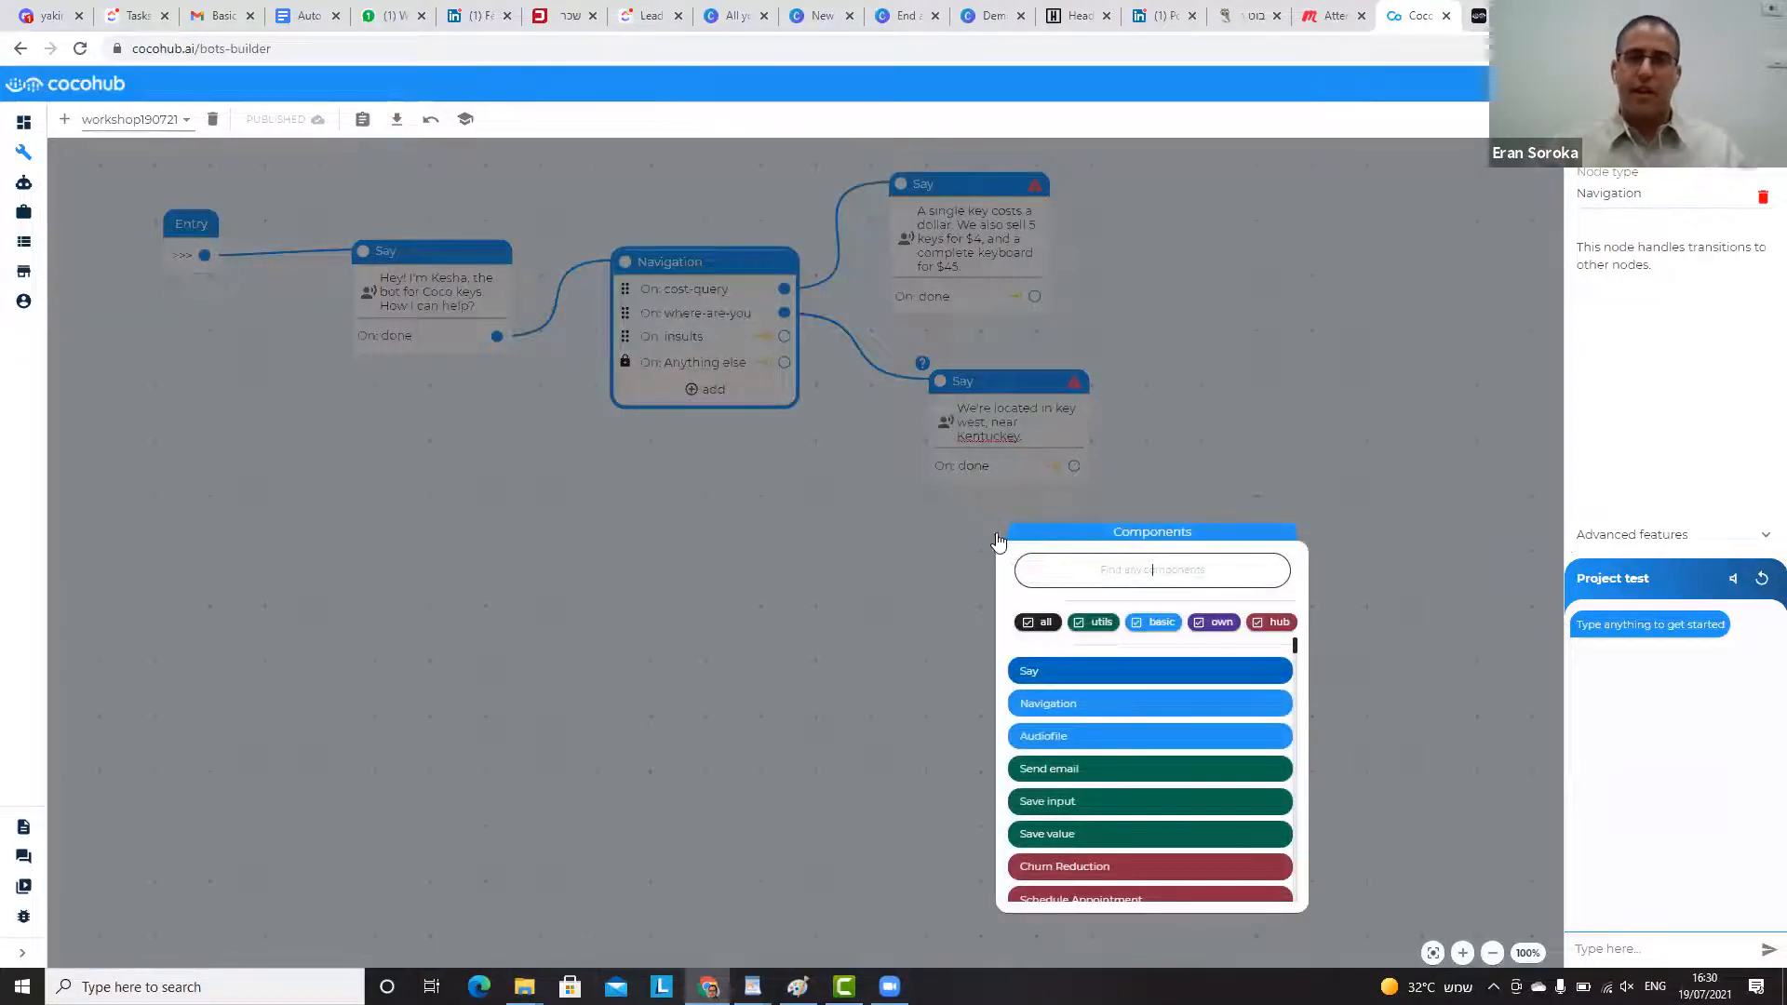
key(Return)
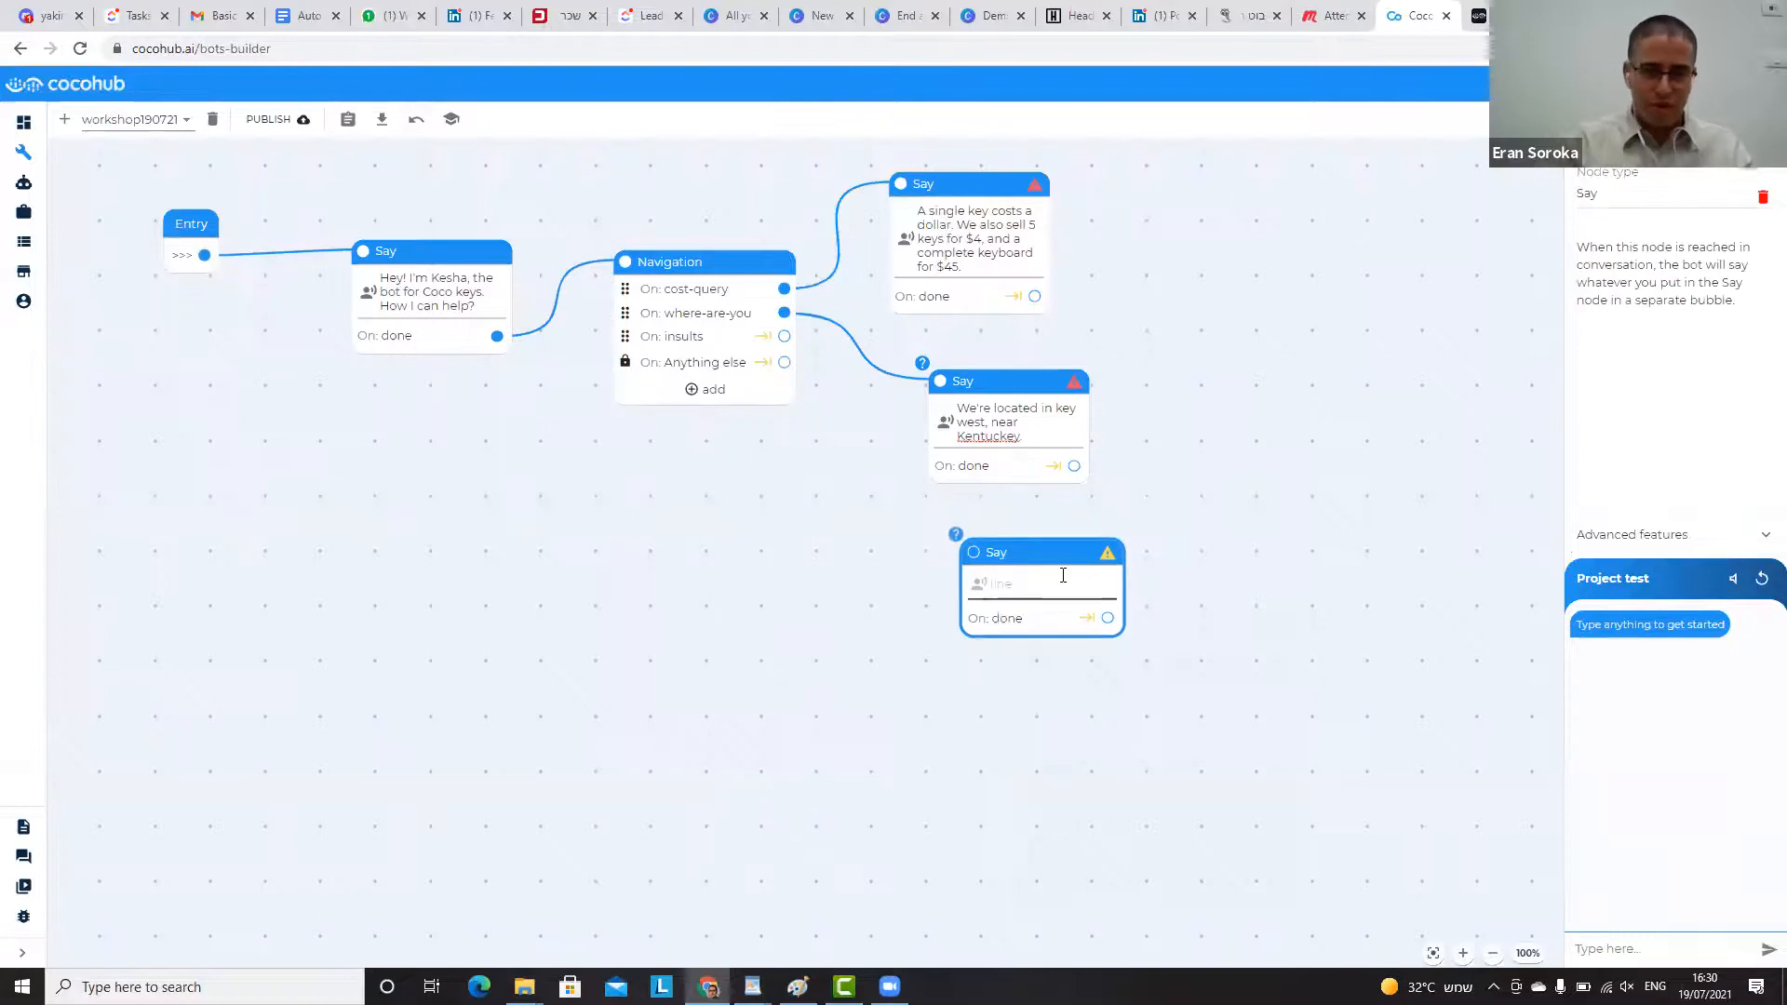
click(1053, 580)
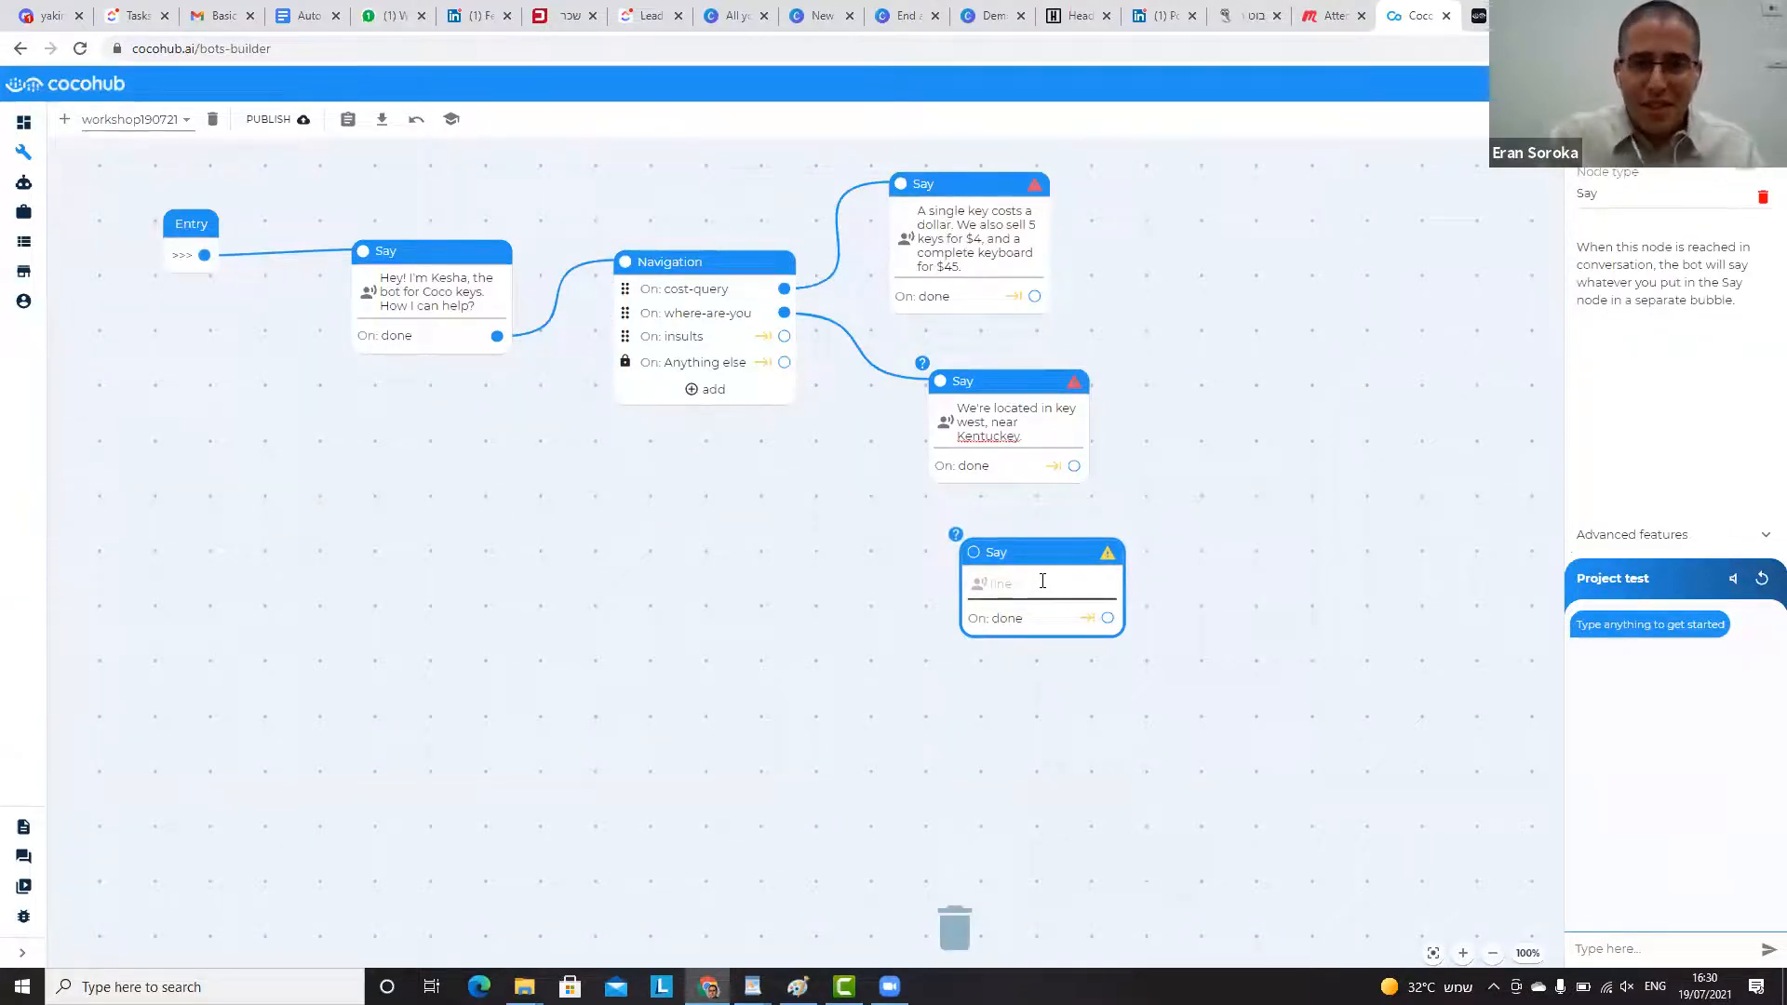
text(No)
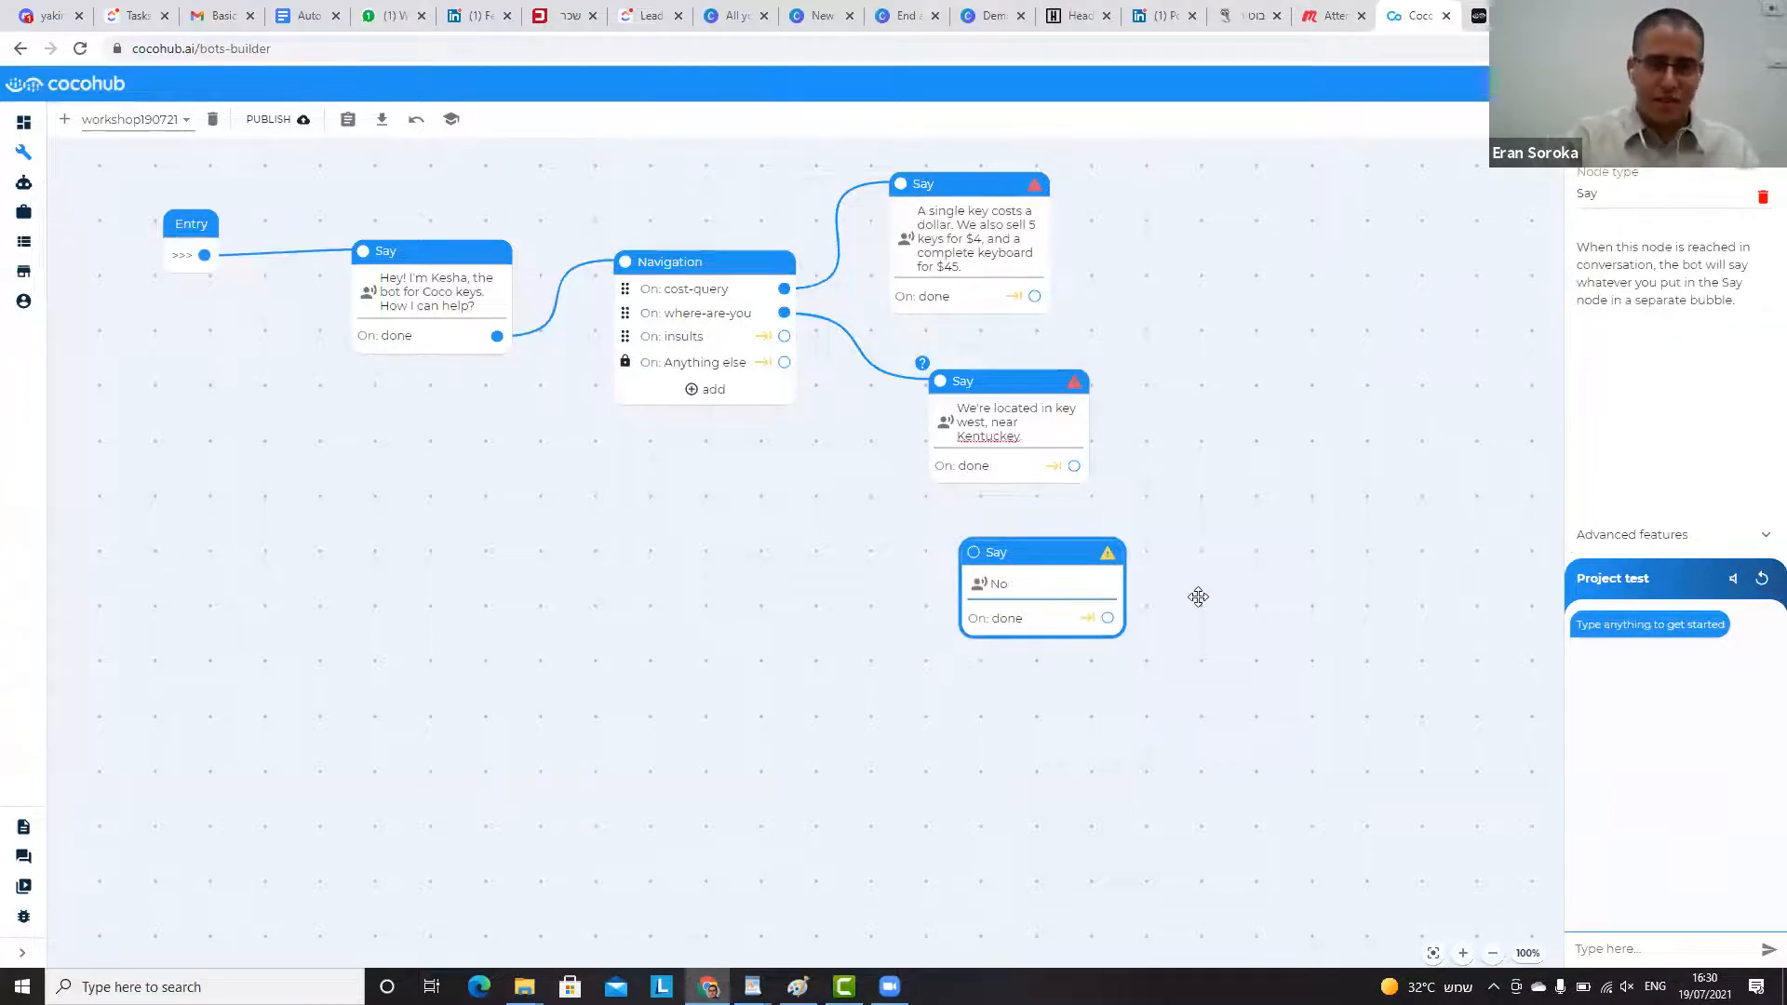
text( Noey for you!)
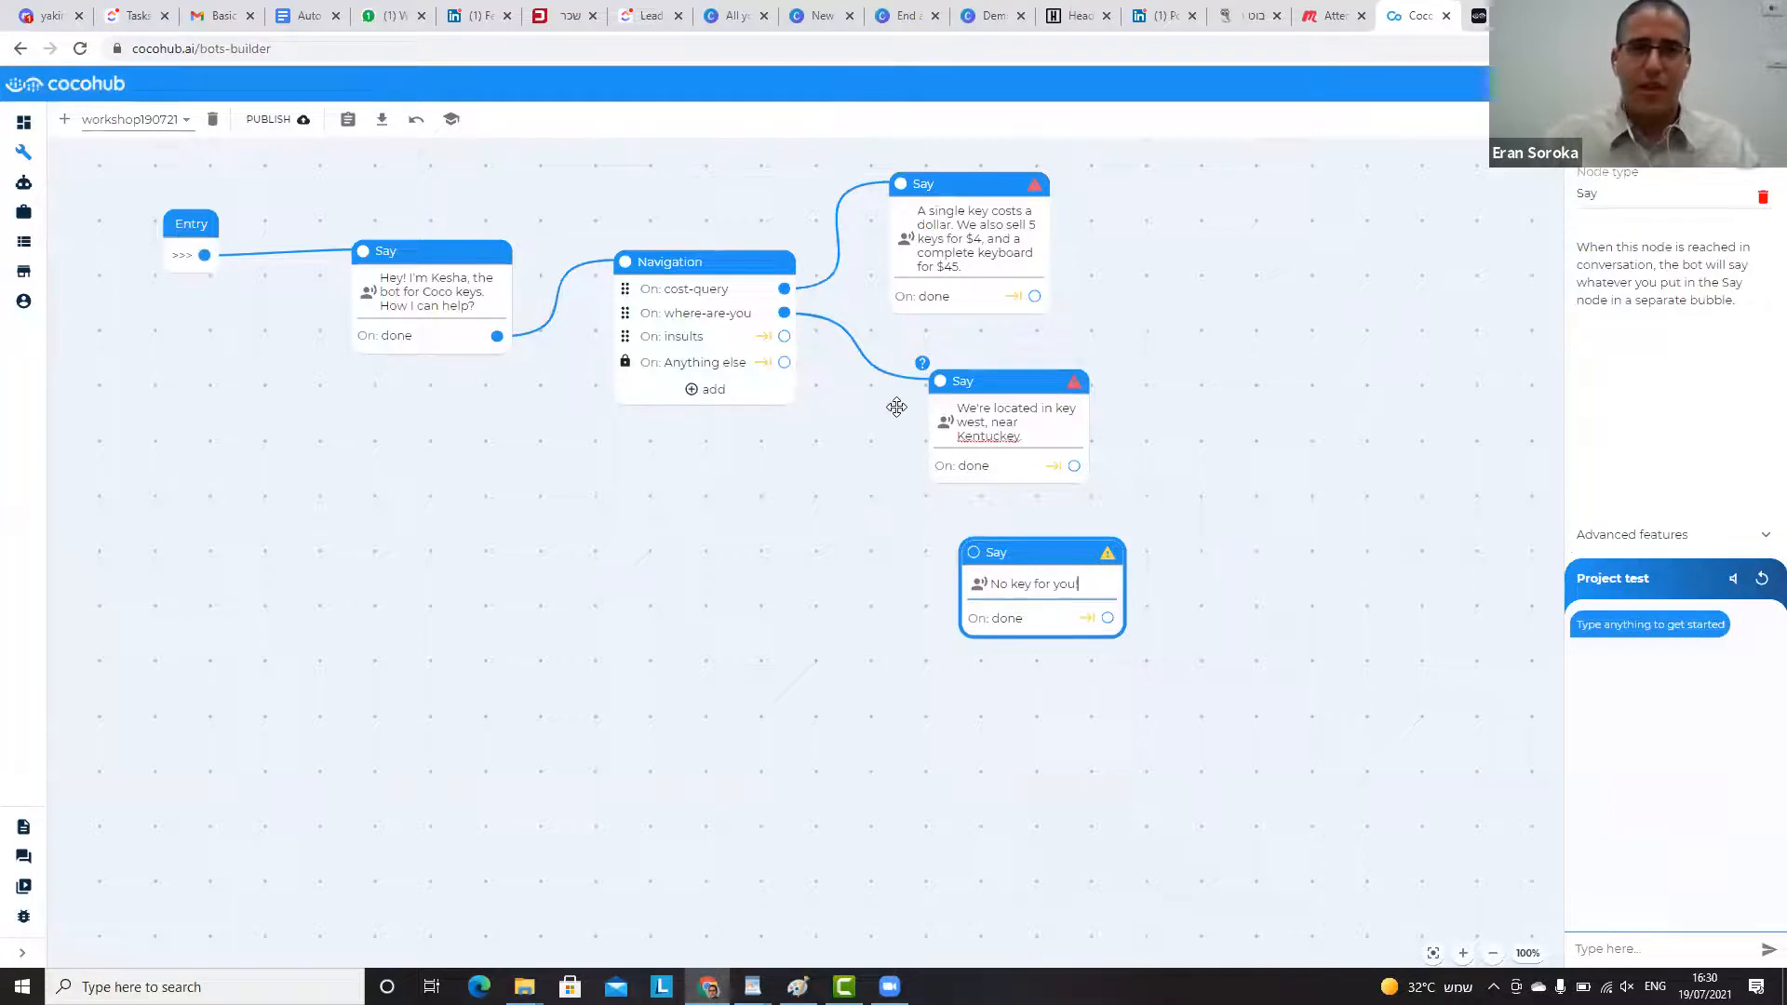
- Connect the Navigation node's insults output to the "No key for you!" Say node and publish the component
drag(998, 558, 866, 467)
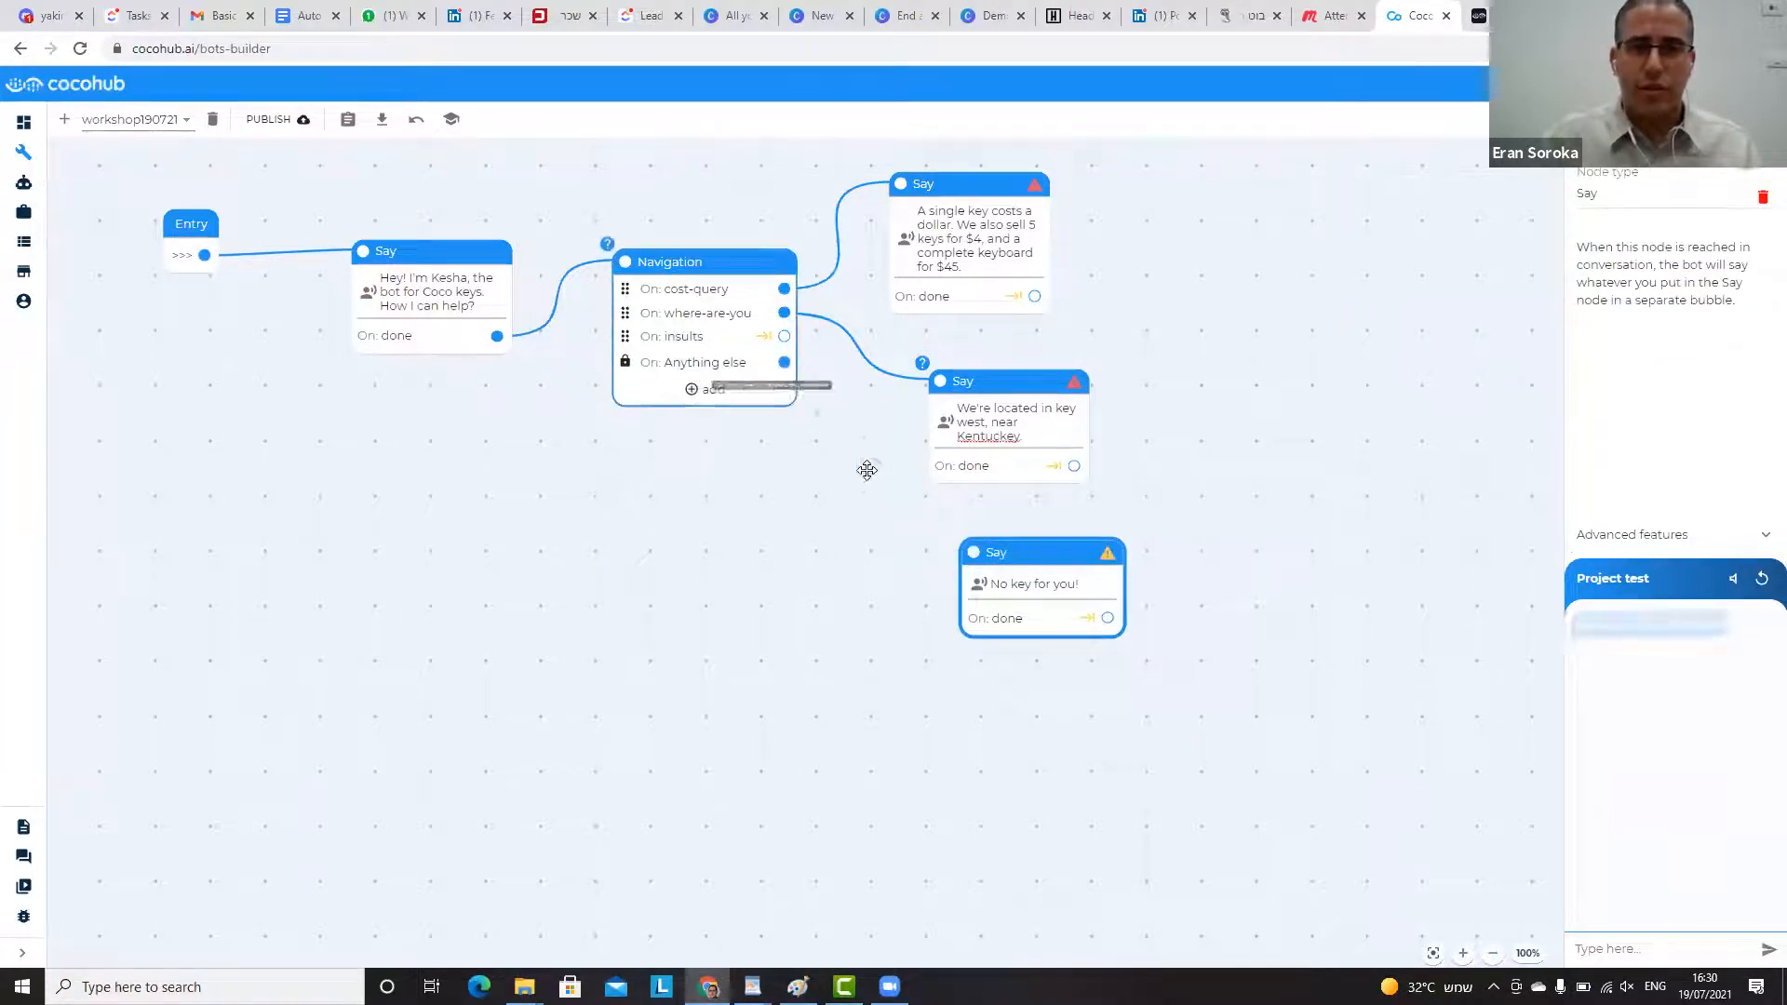
drag(784, 348, 989, 554)
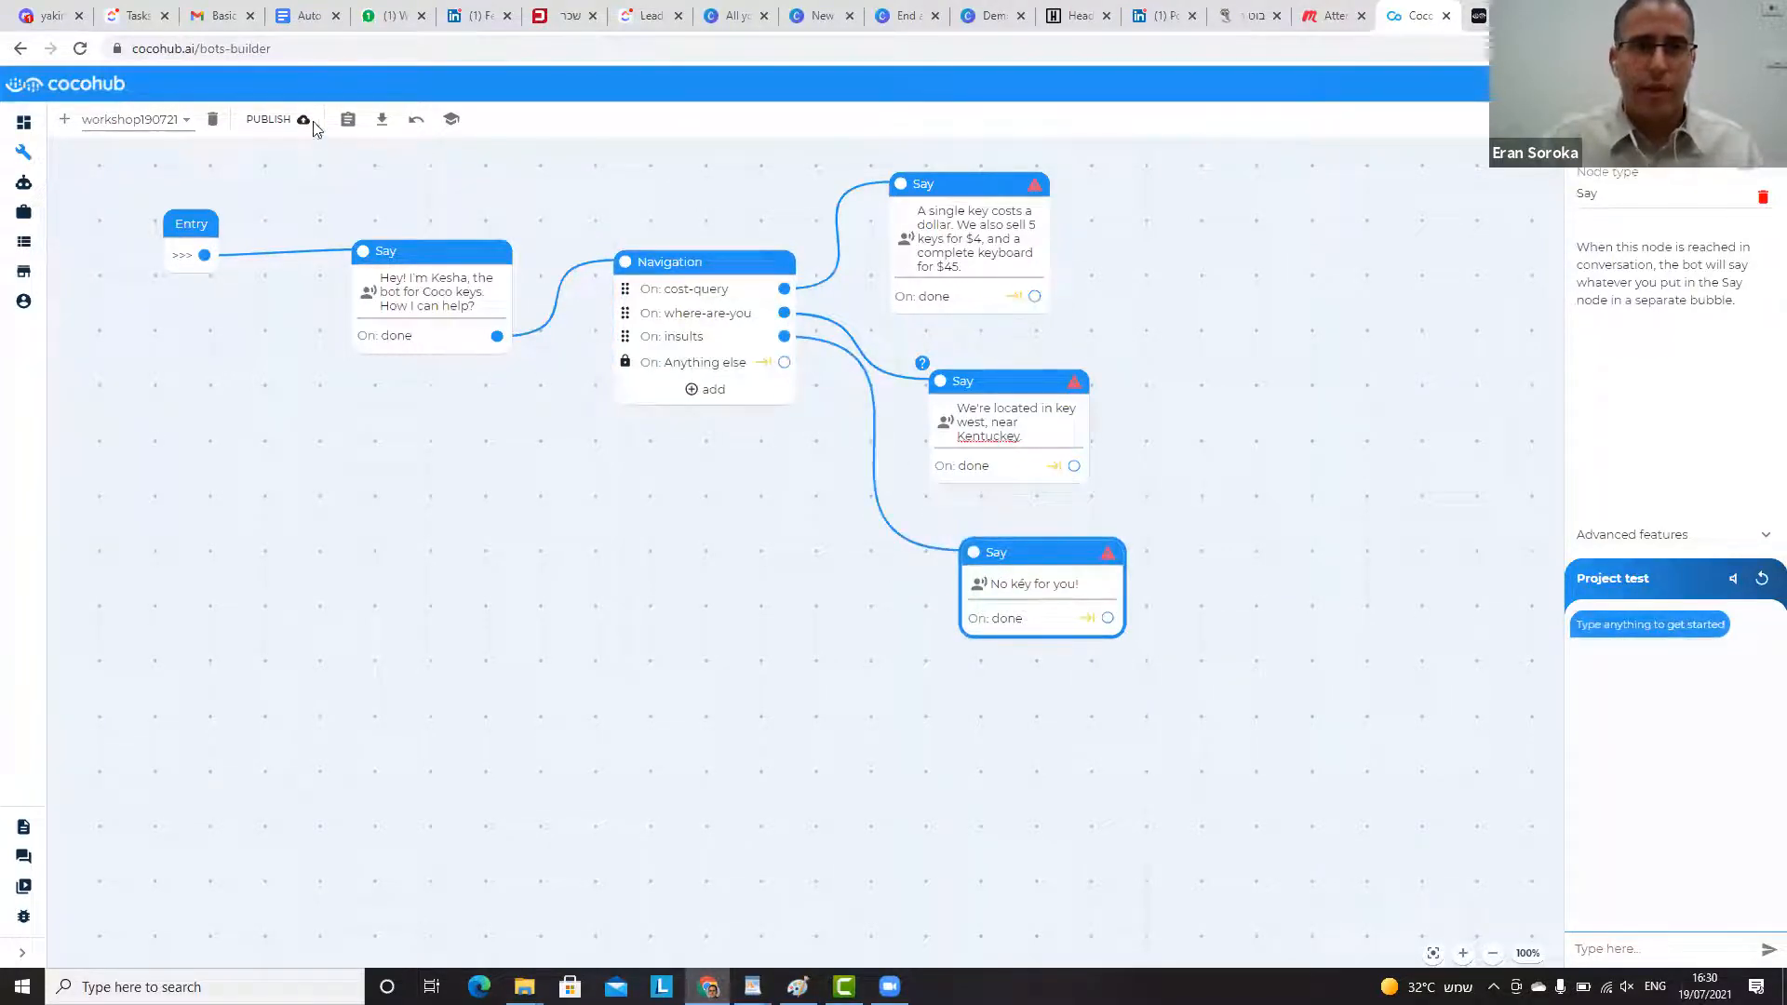
click(279, 120)
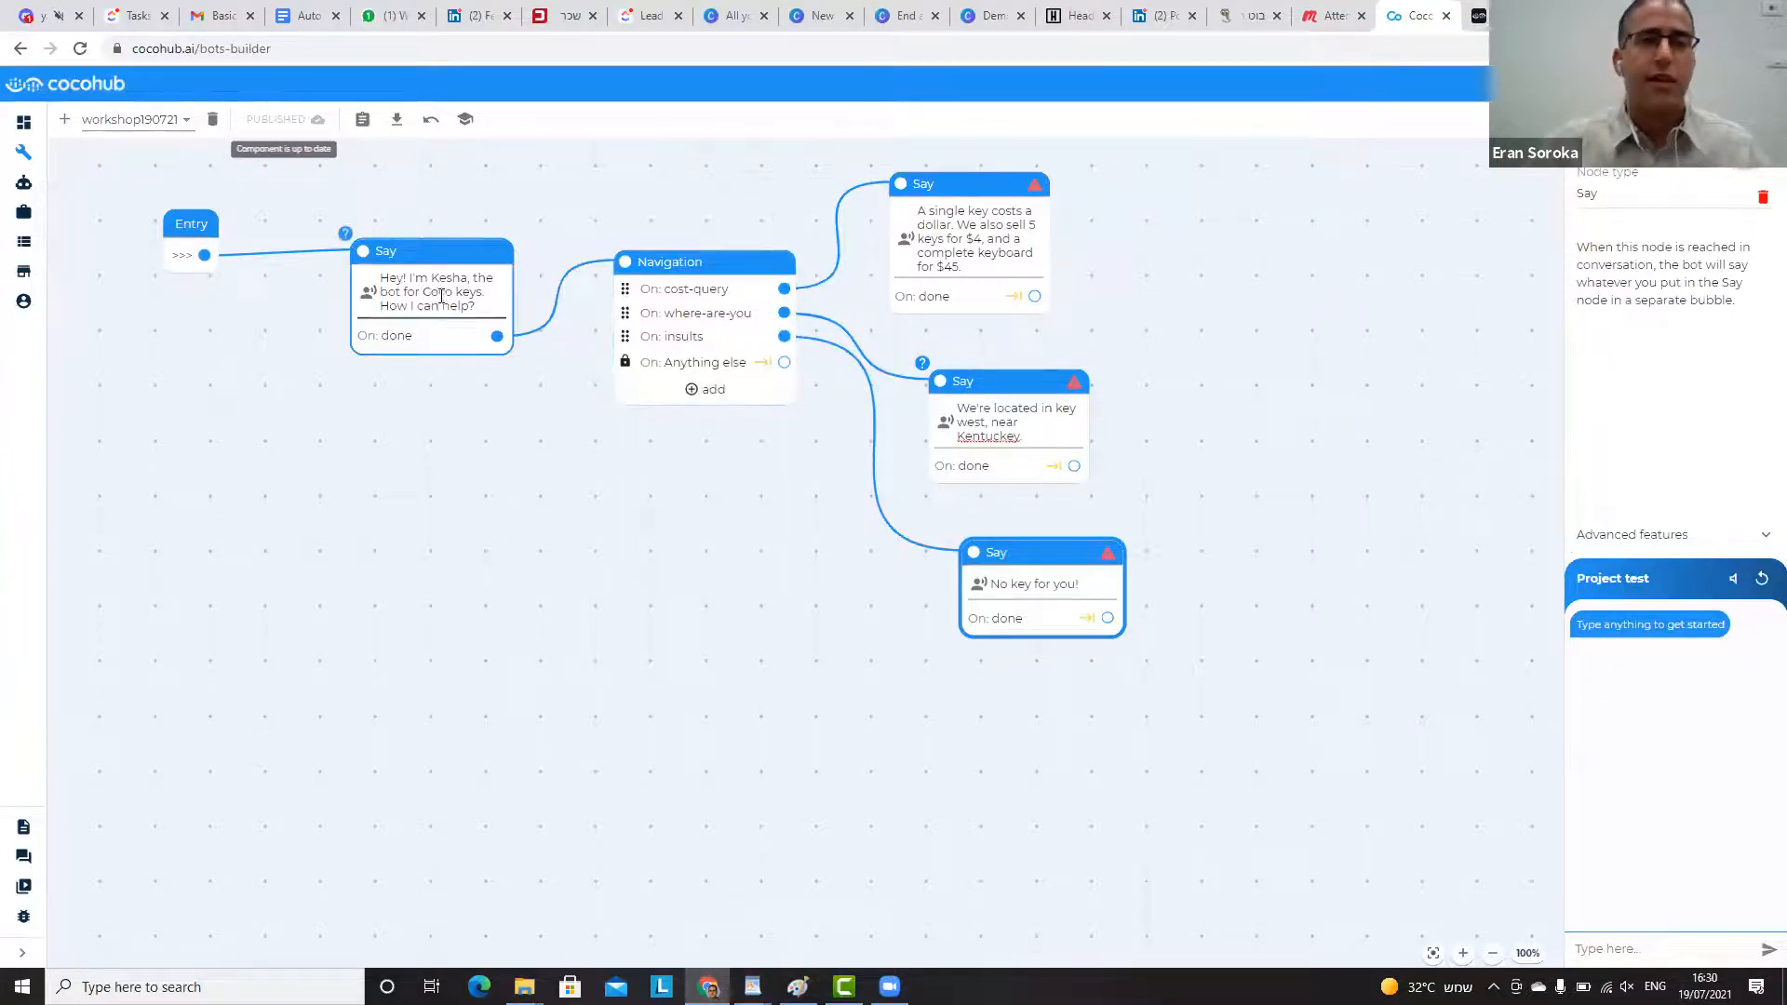
- Add a Say node below the Navigation node and begin its line with "I probably lost my keys so I don't find an answer."
click(427, 351)
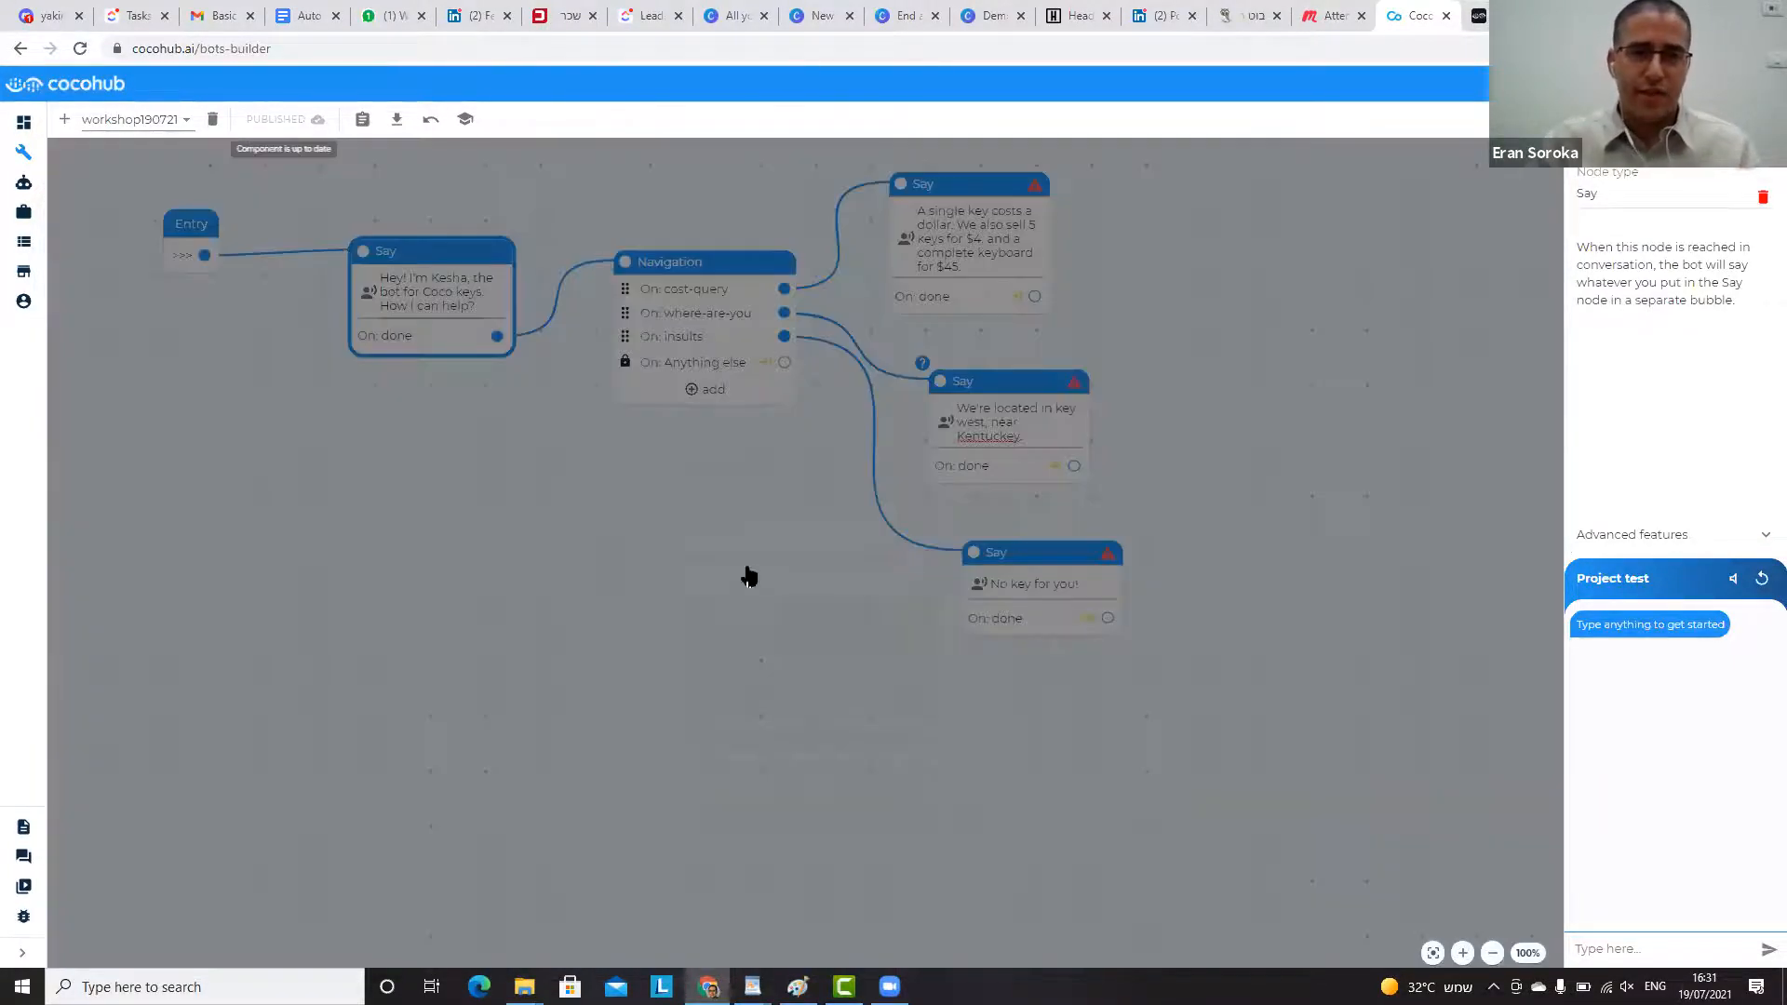
double_click(735, 524)
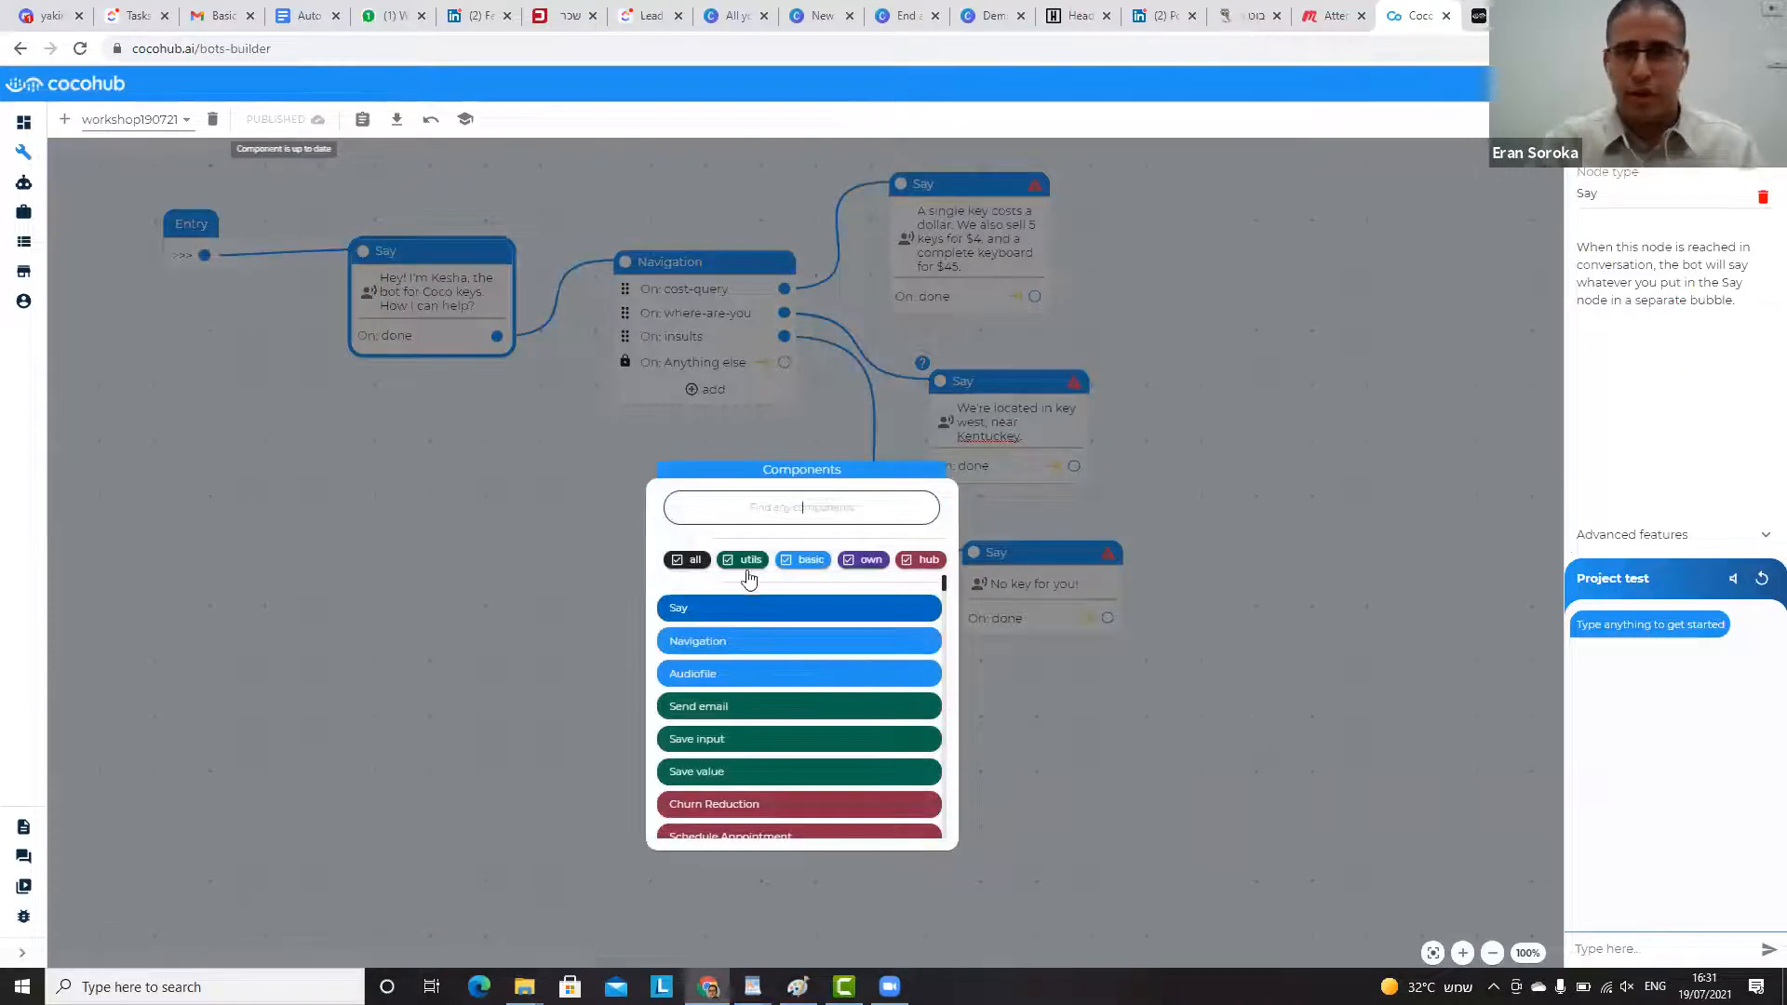
click(749, 605)
click(733, 512)
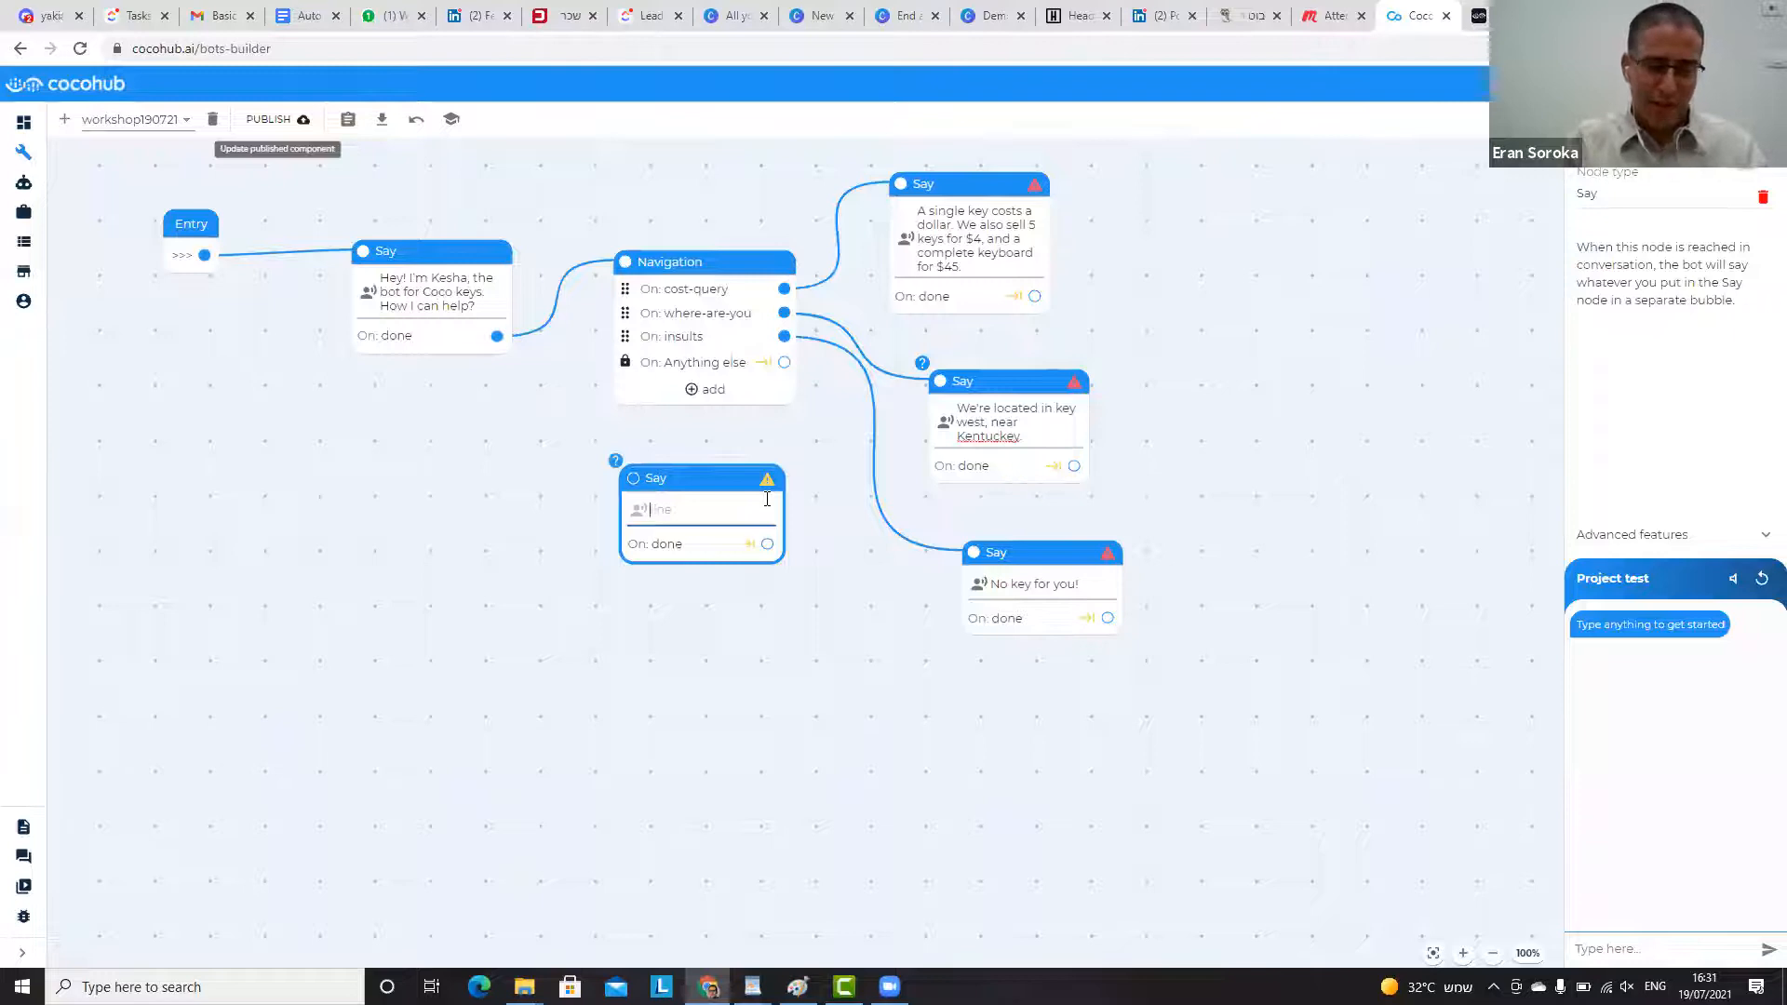
text(I pro)
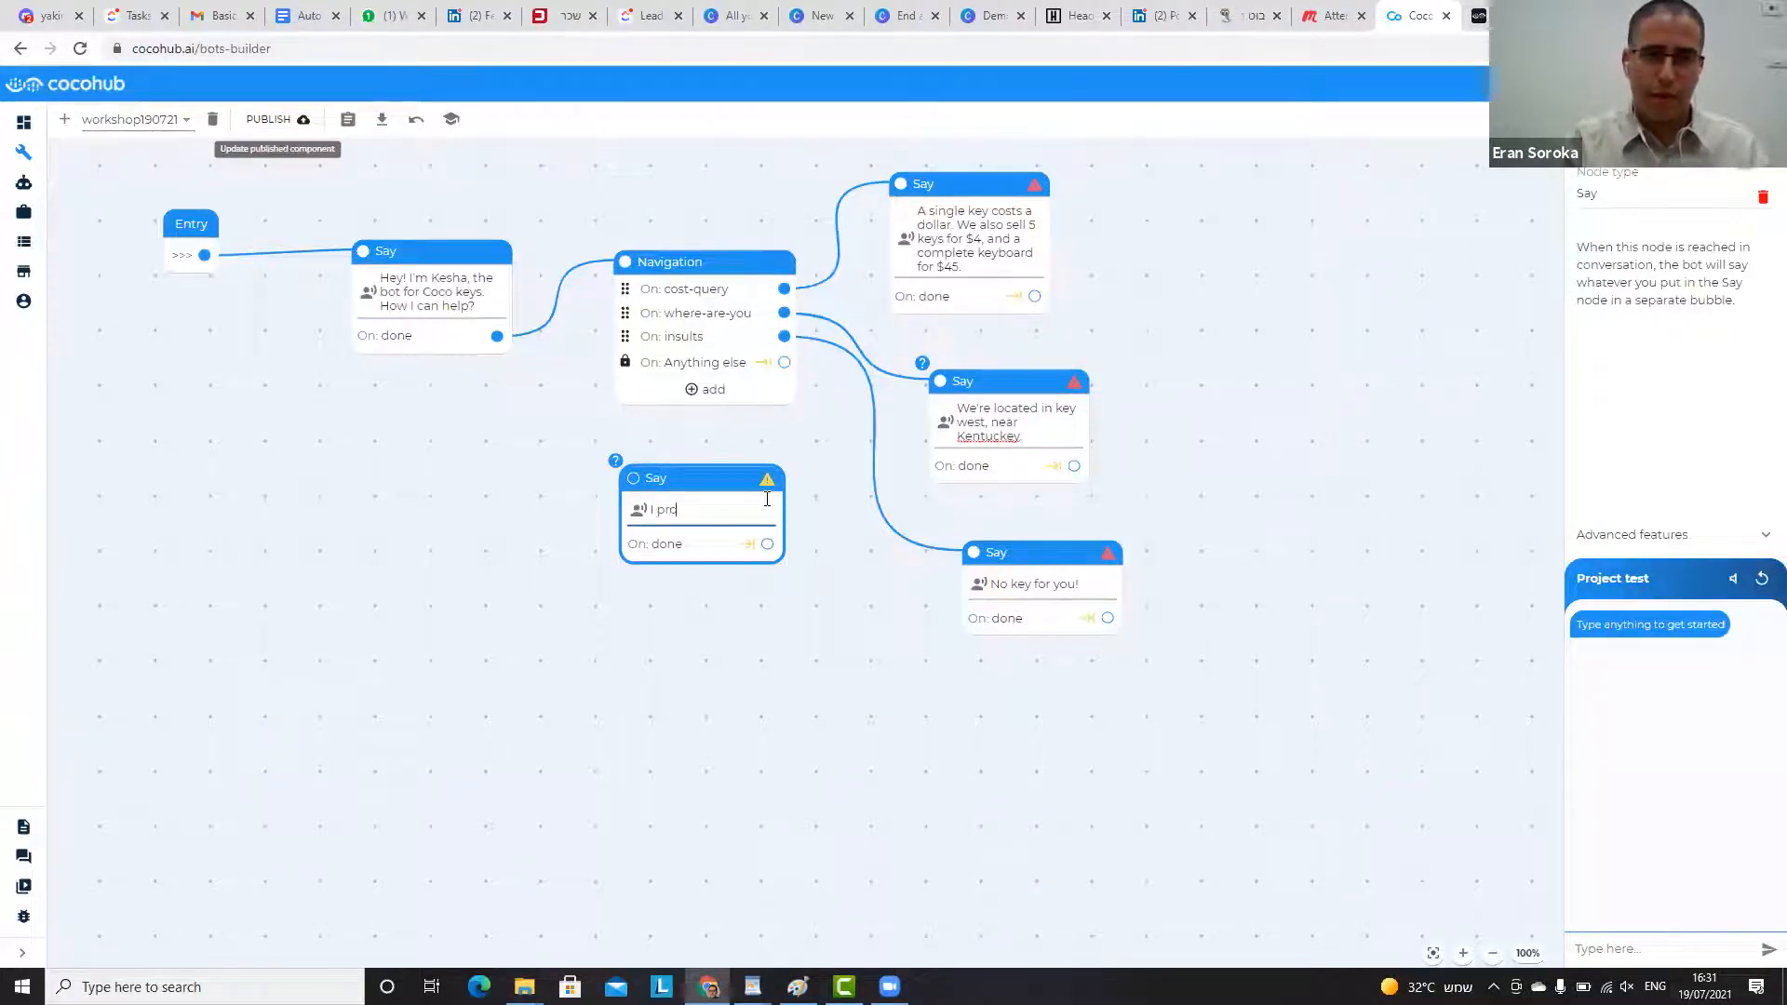
text(bably lost my keys so I)
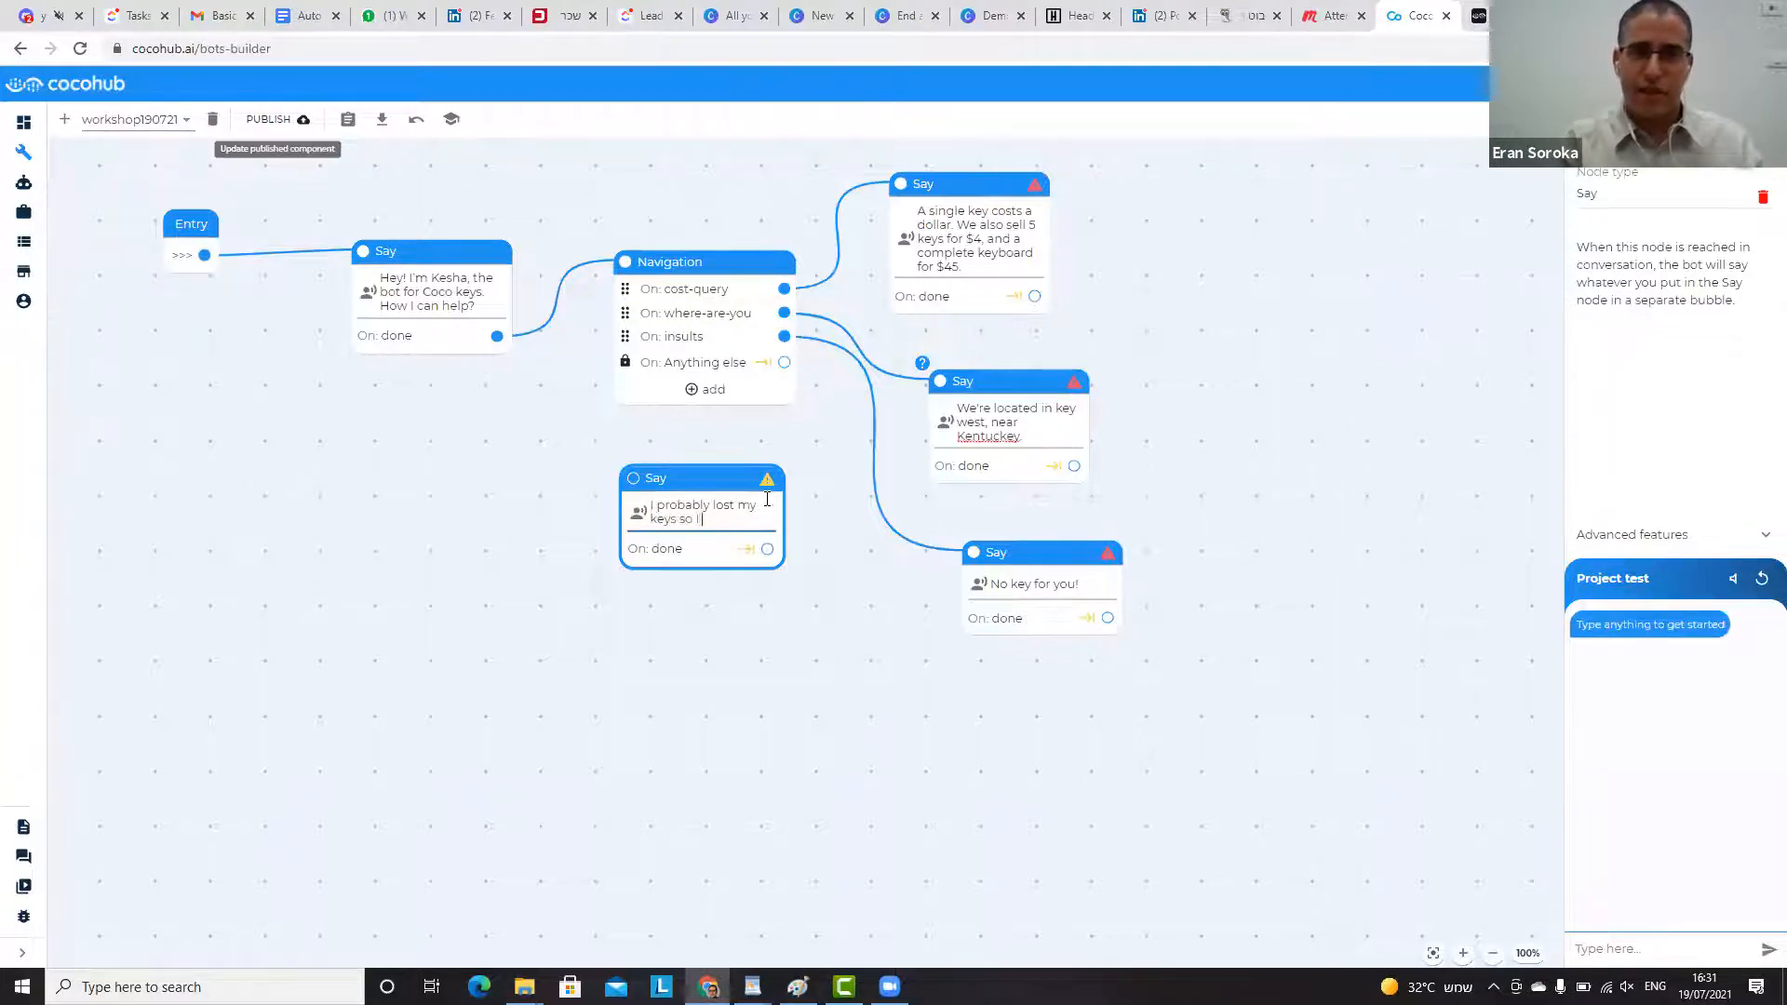
text( don't find an answe)
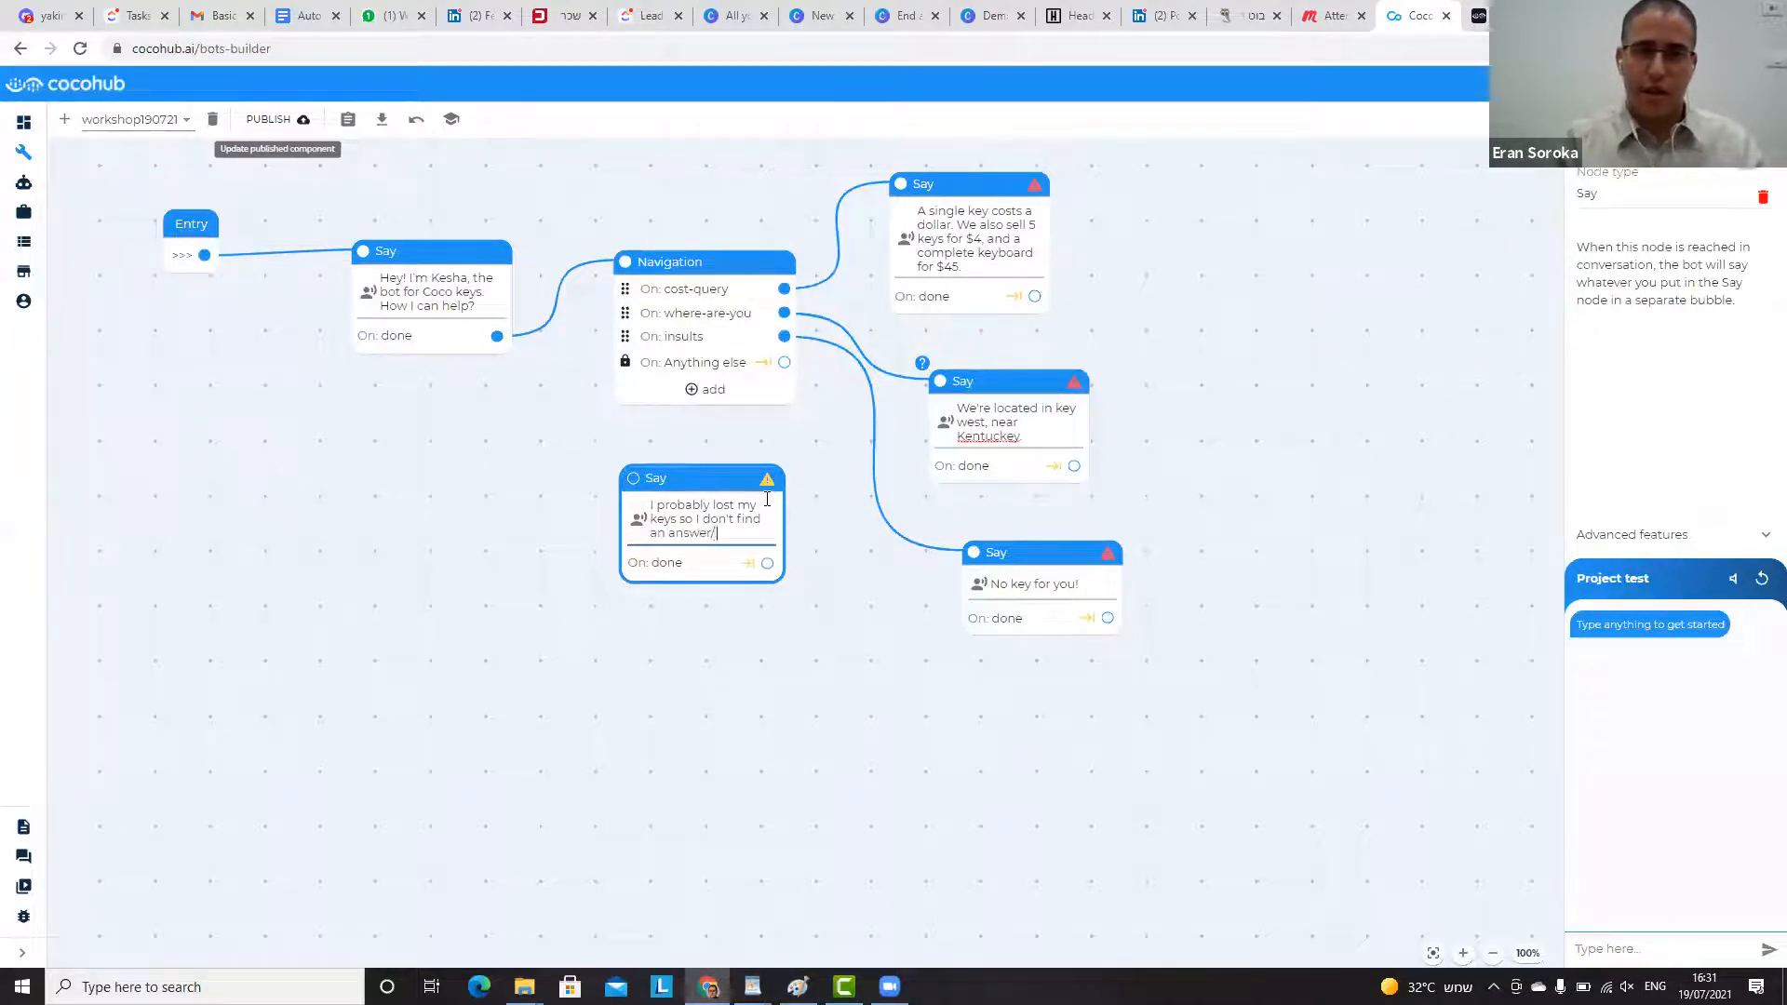
- Complete the fallback Say node's line with "I can explain about our location and pricing. What do you want to know?"
text(r. I can )
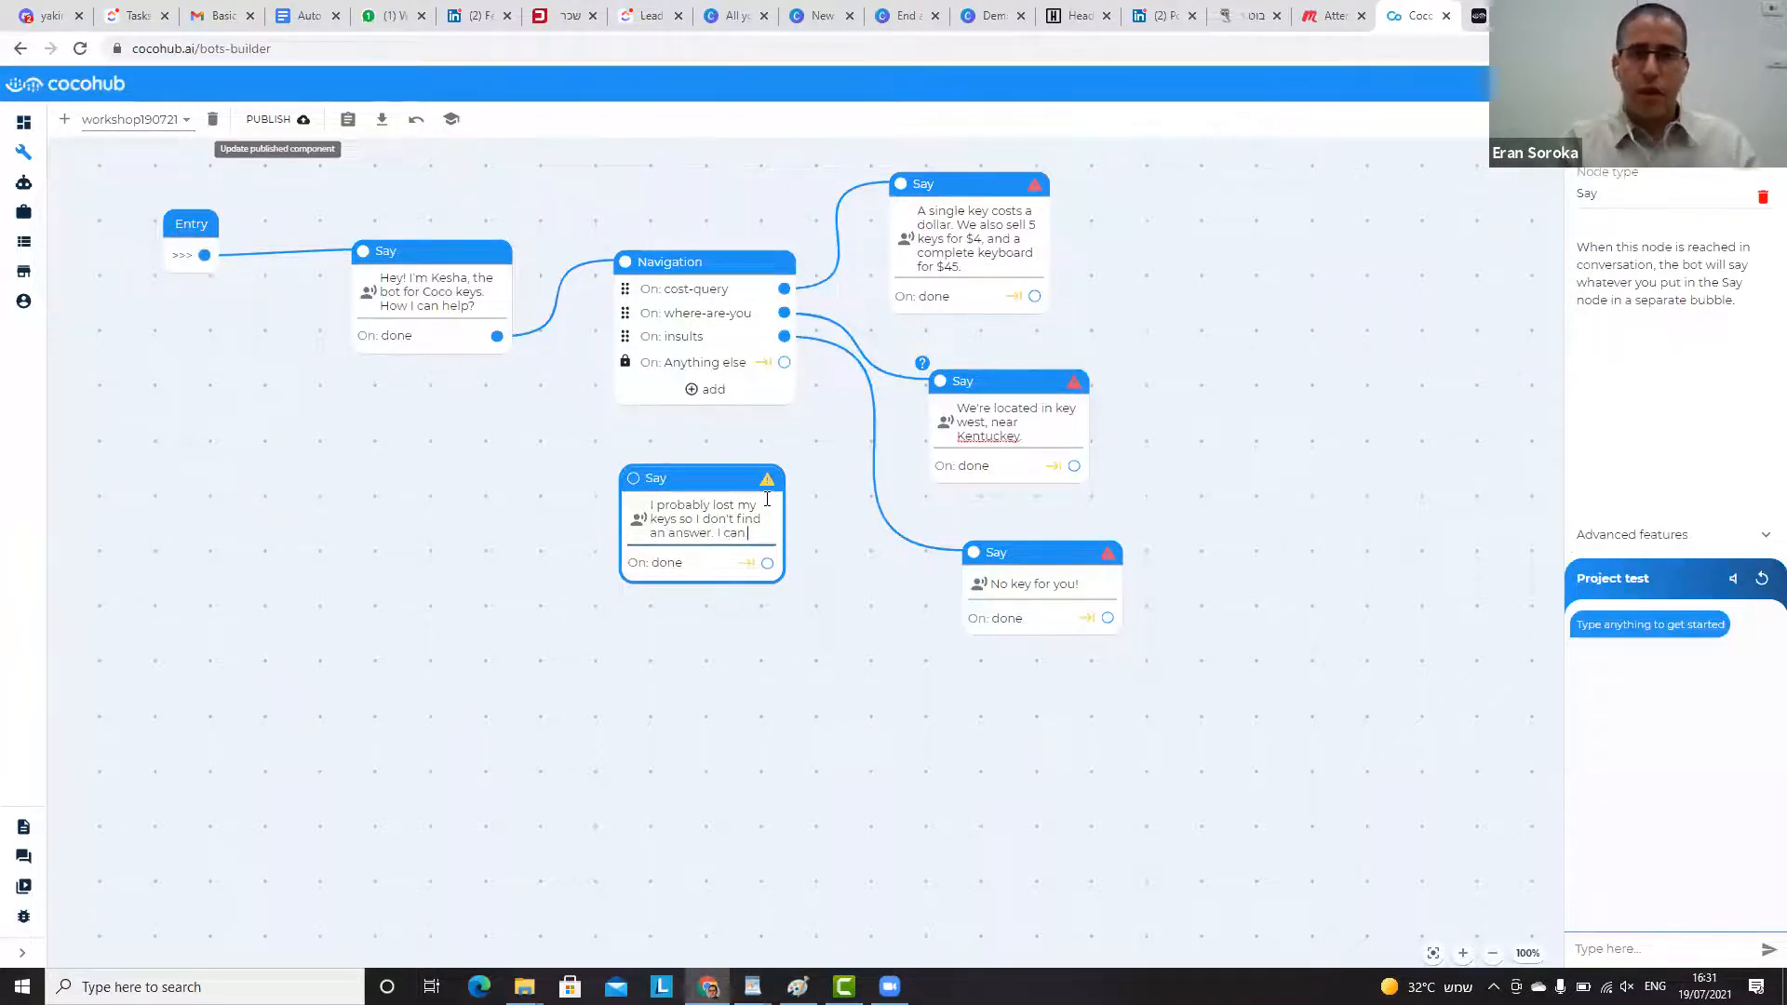
text(e)
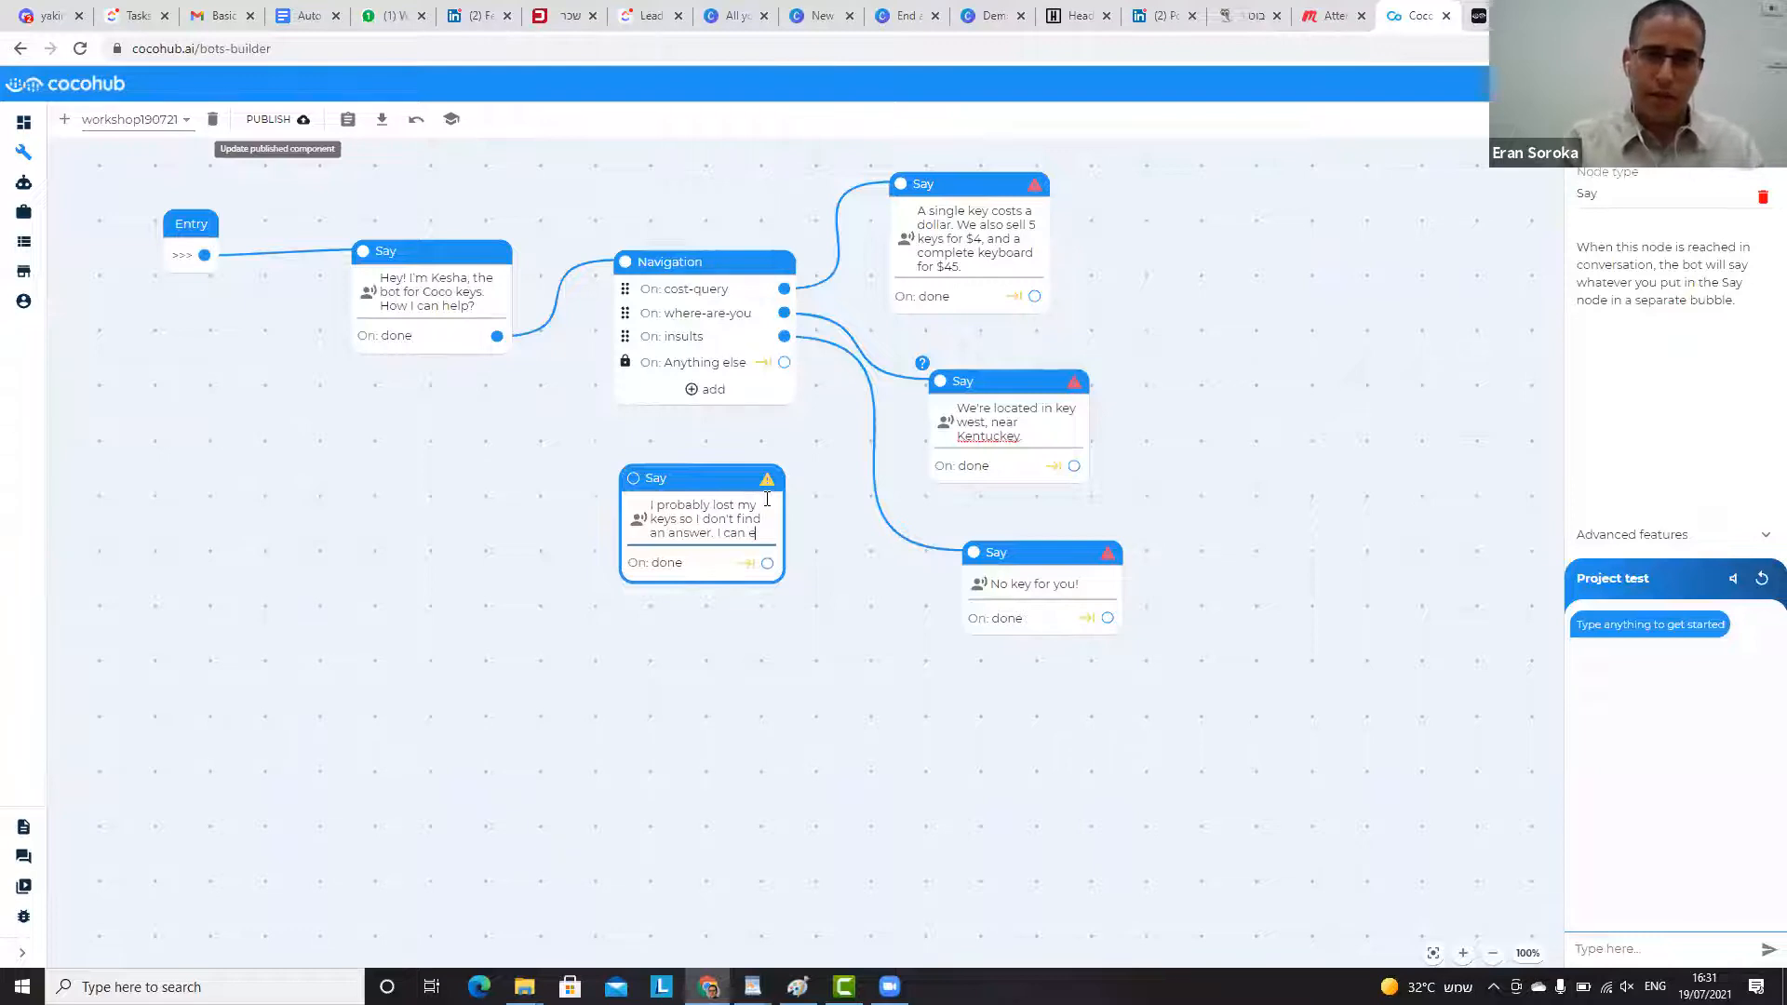
text(xpla)
key(BackSpace)
text(our loc)
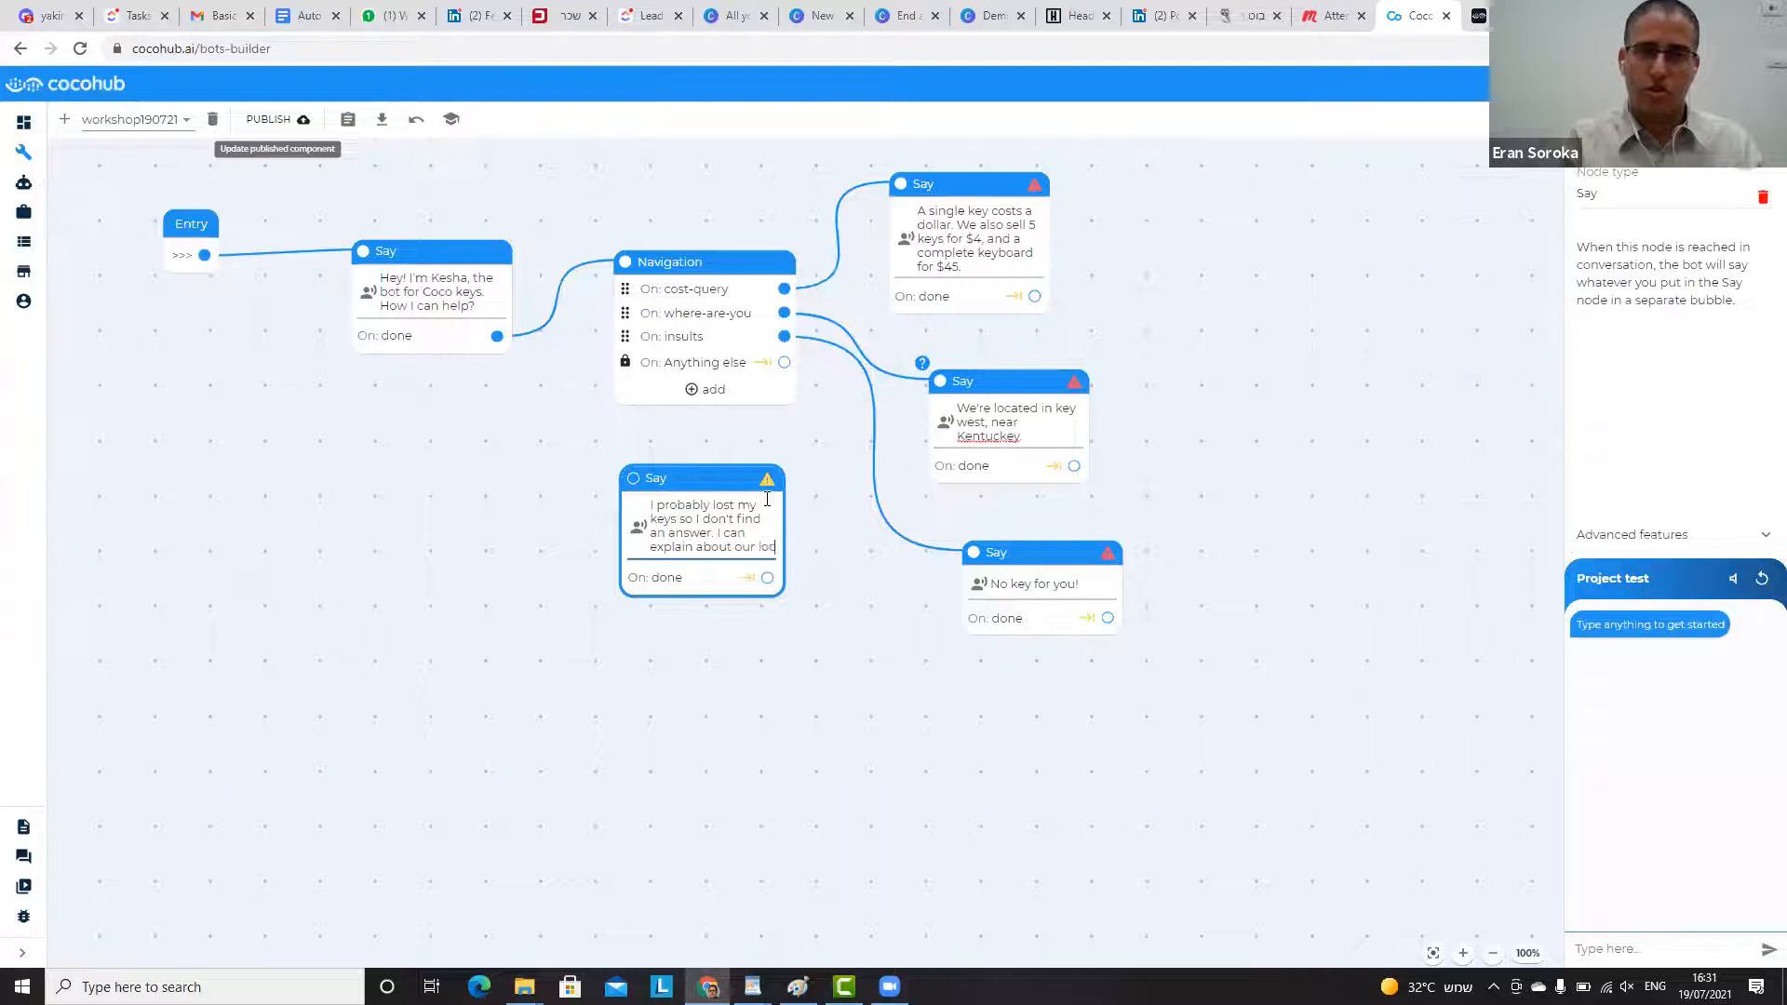
text(ation and pricing. What do)
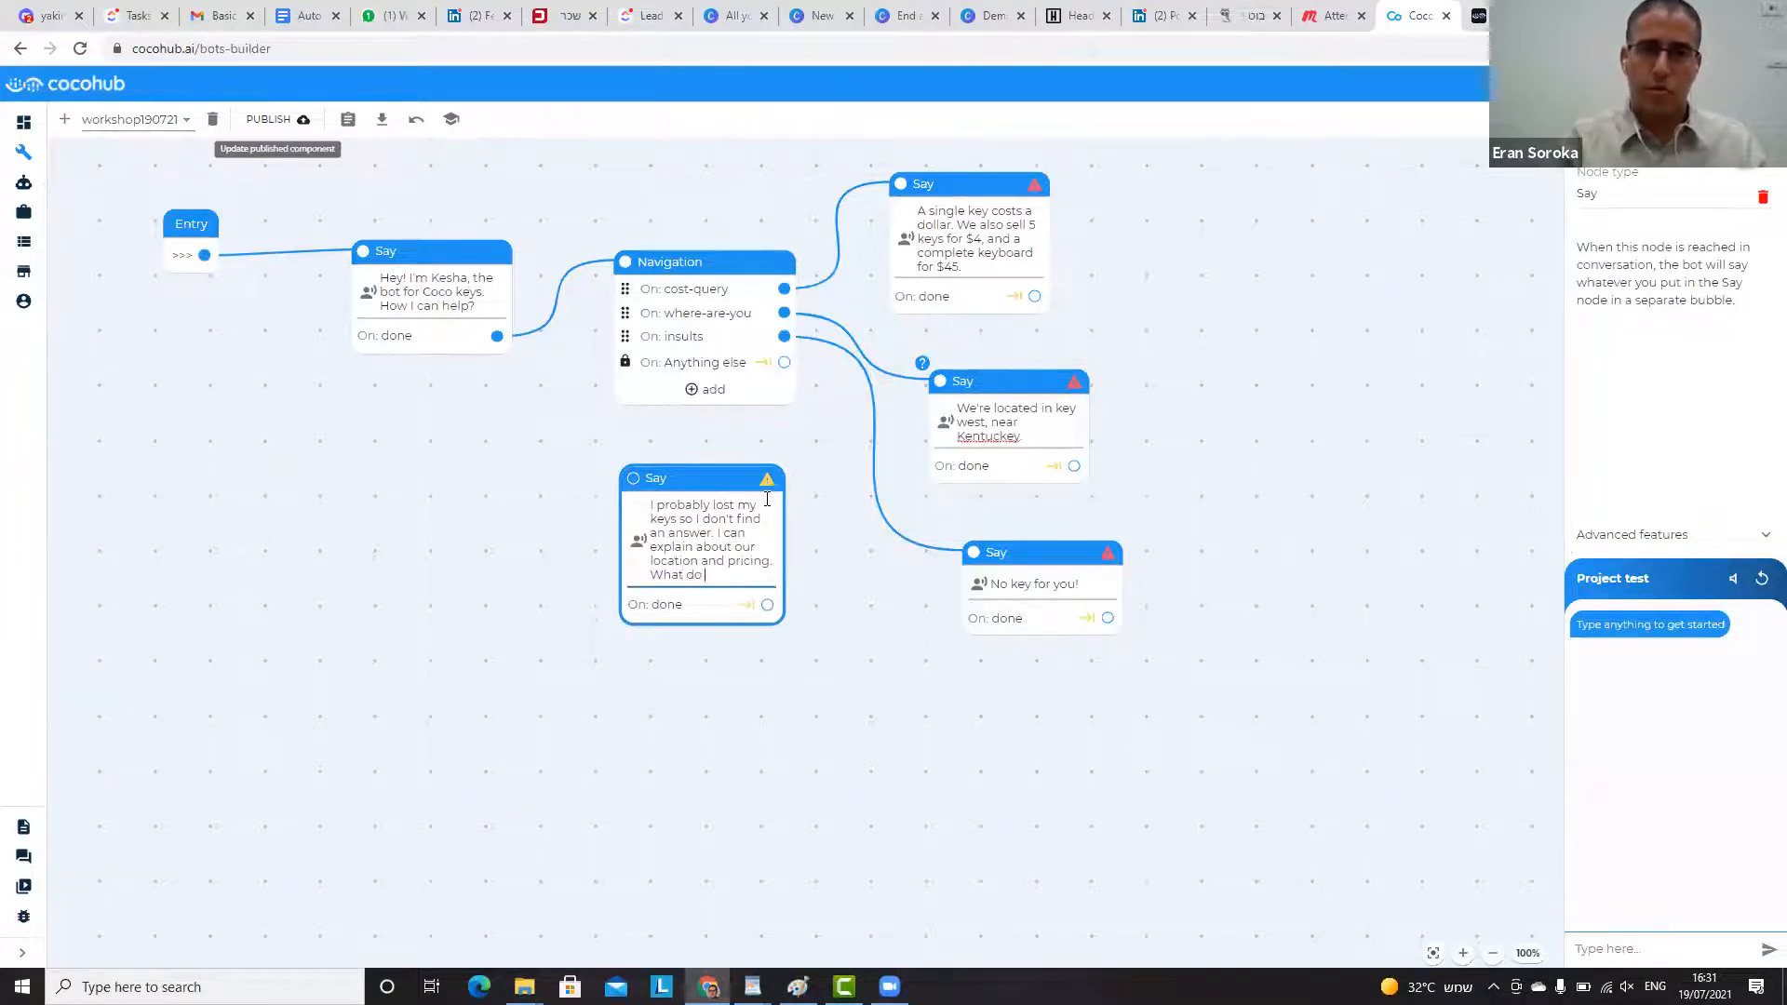
text( you want)
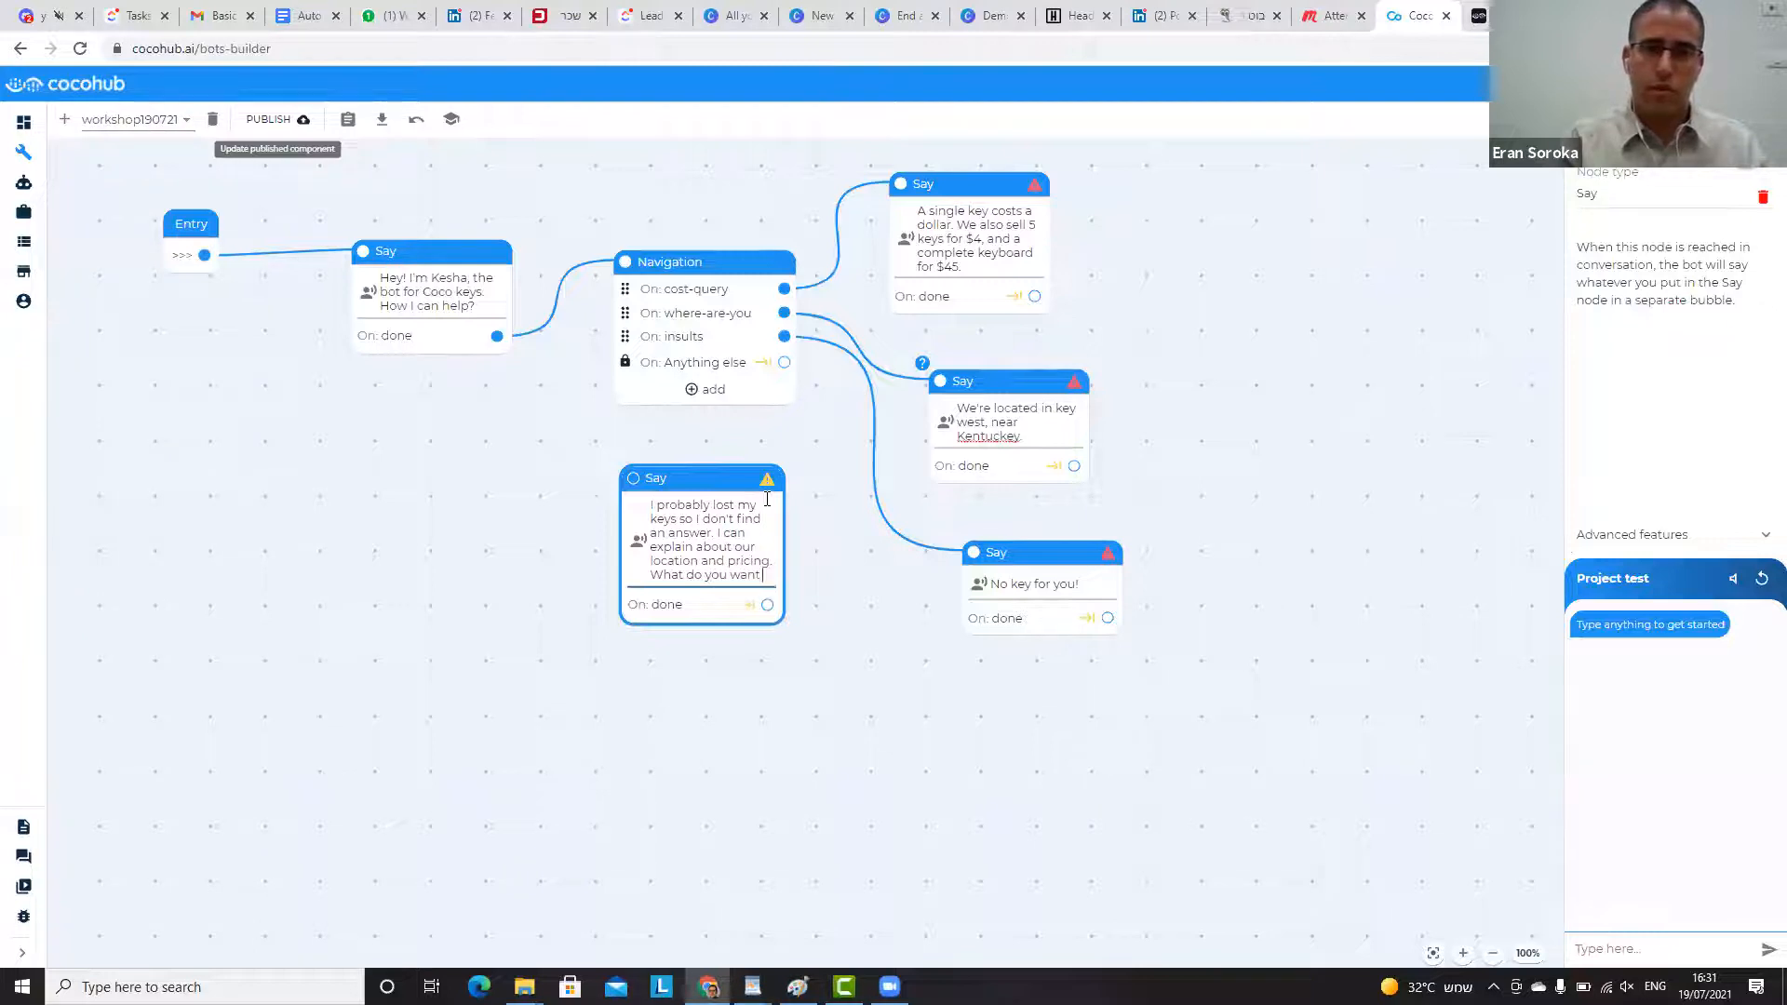
text( to know?)
- Connect the Navigation node's Anything else output to the fallback Say node, loop its done output back to Navigation, and publish the component
drag(784, 363, 767, 558)
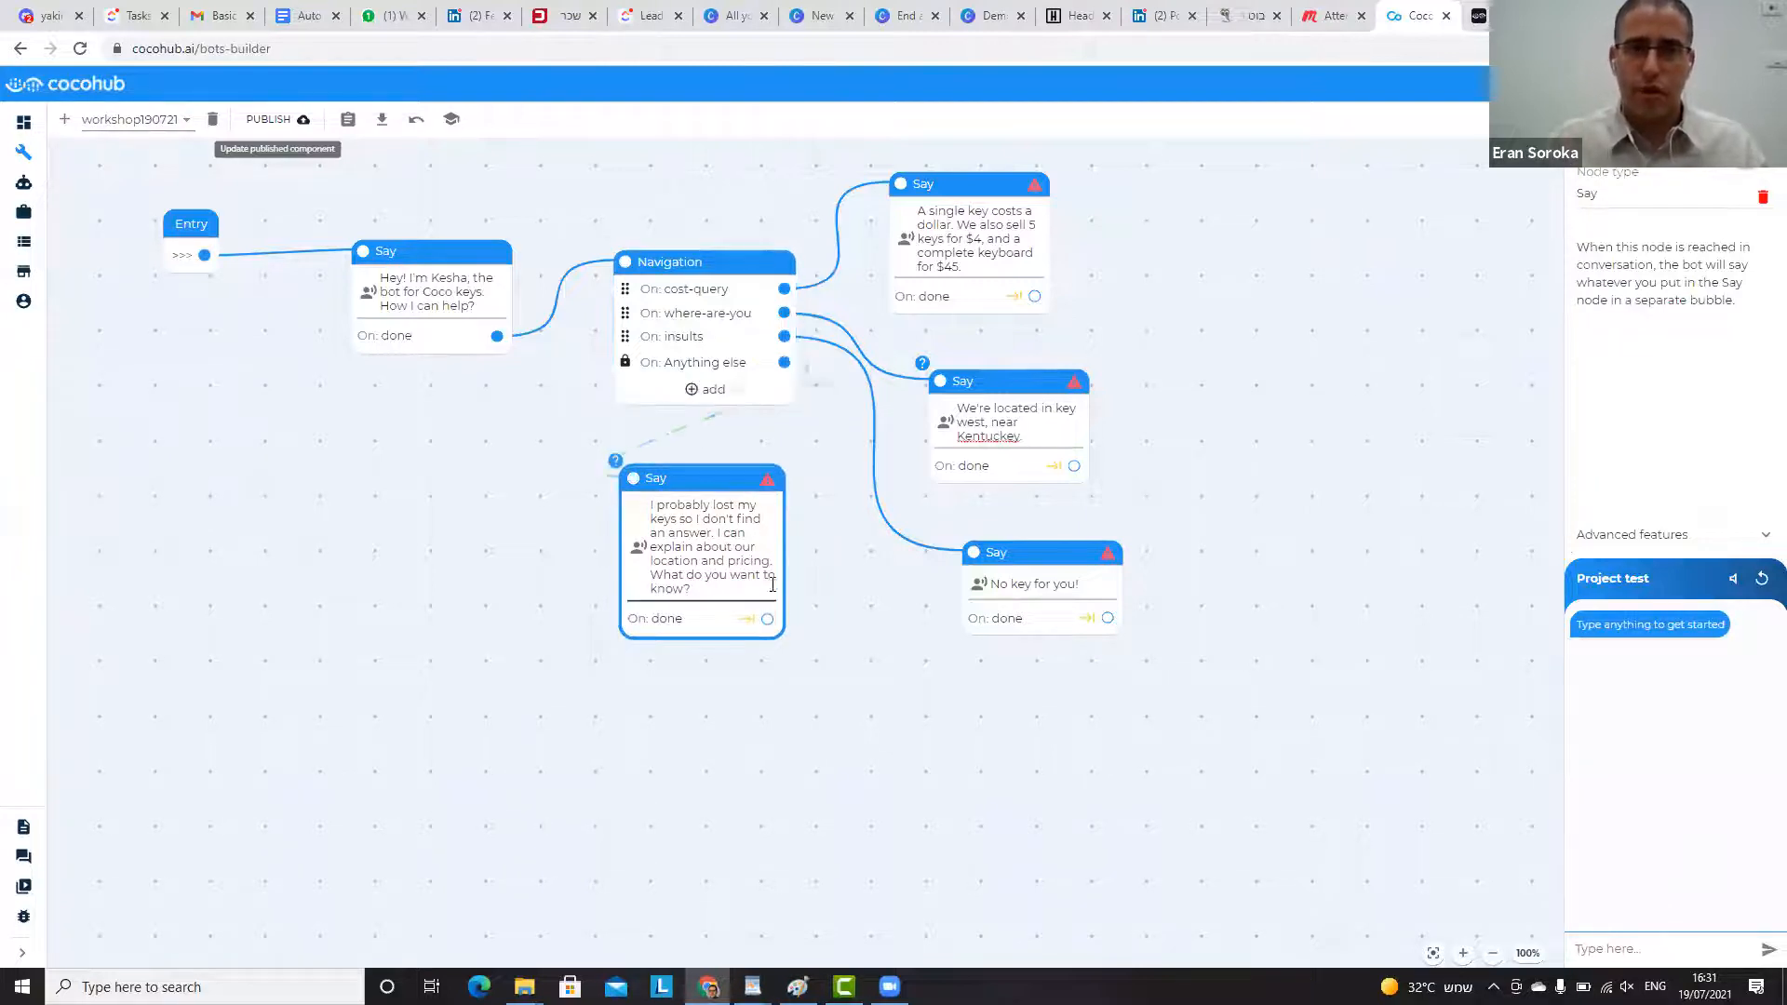
drag(711, 383, 711, 360)
click(275, 124)
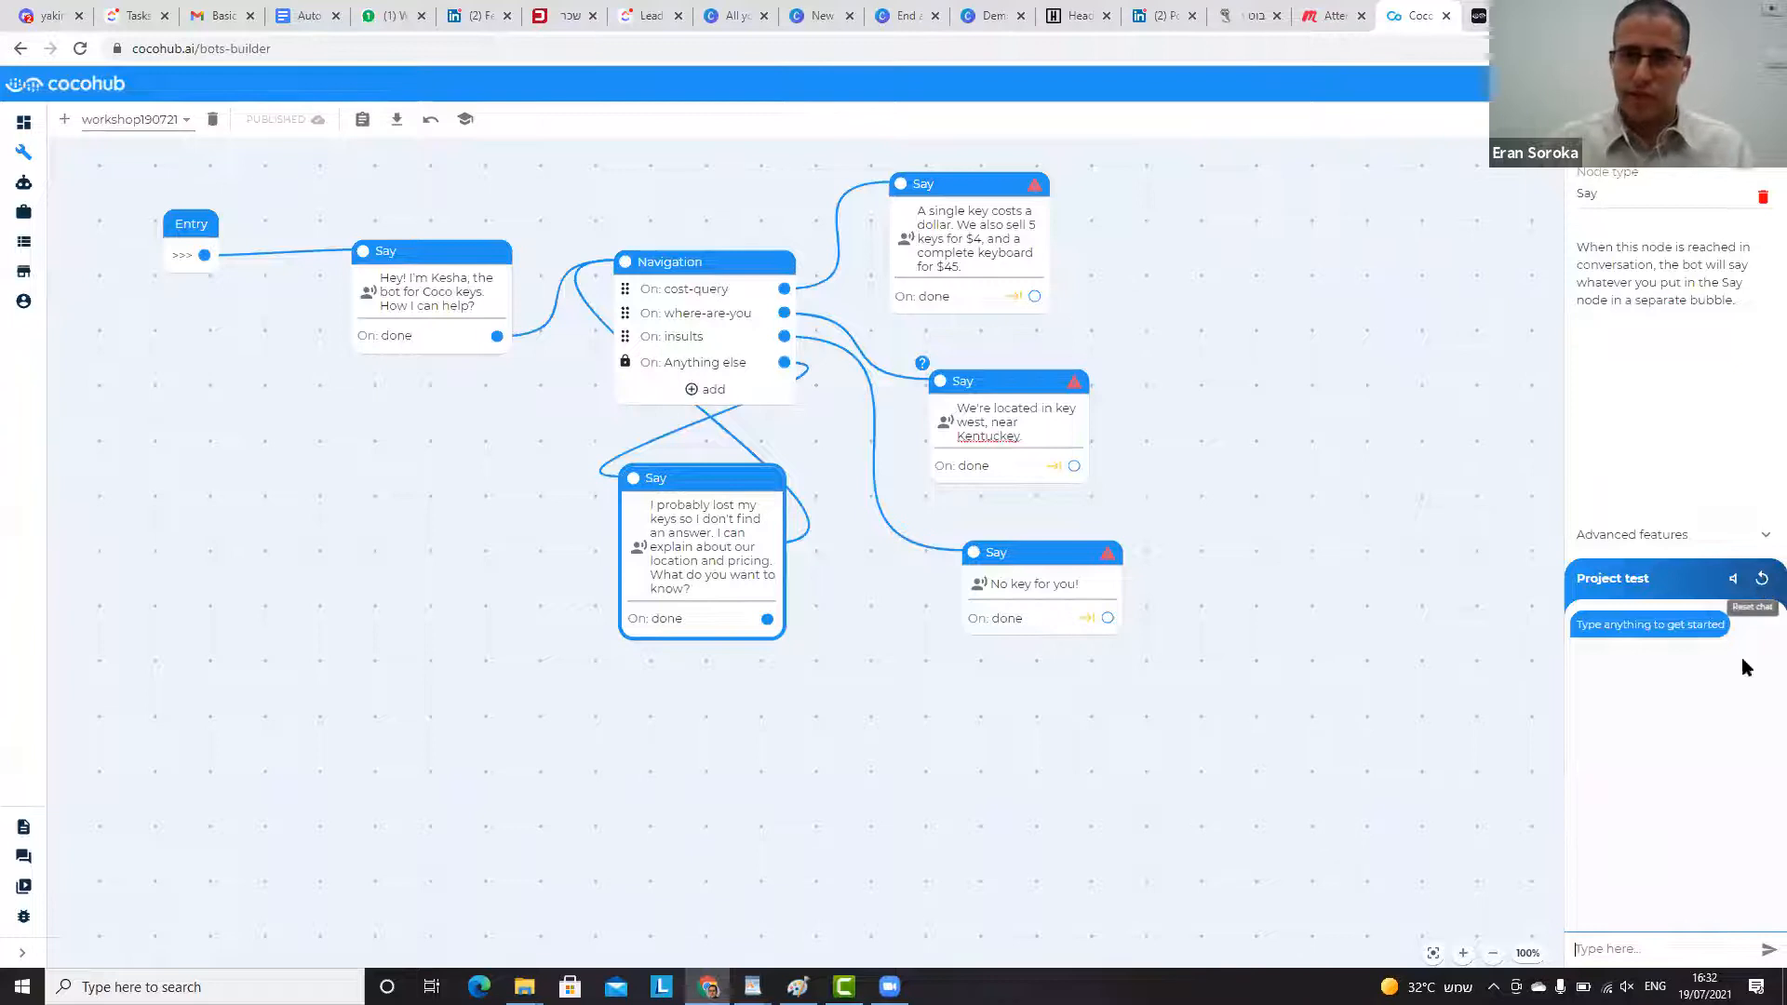
- Test the bot in the project chat by sending "hey" and "where are you located?"
click(1734, 581)
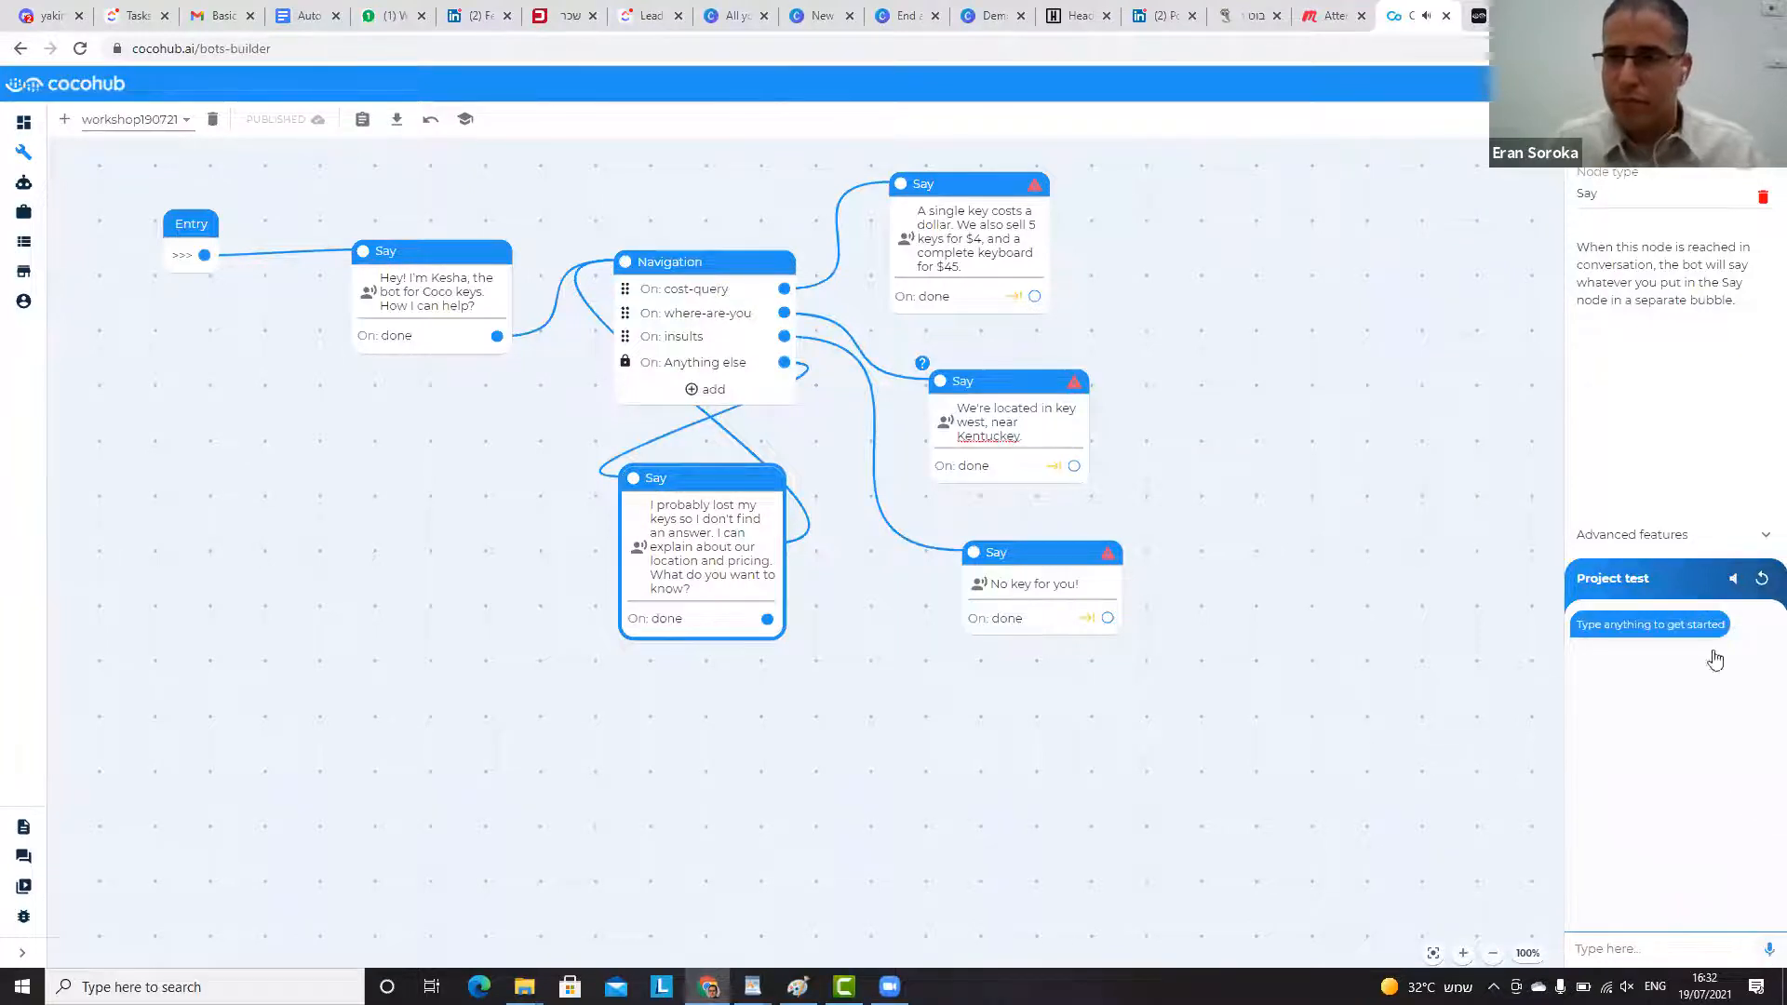
click(1730, 583)
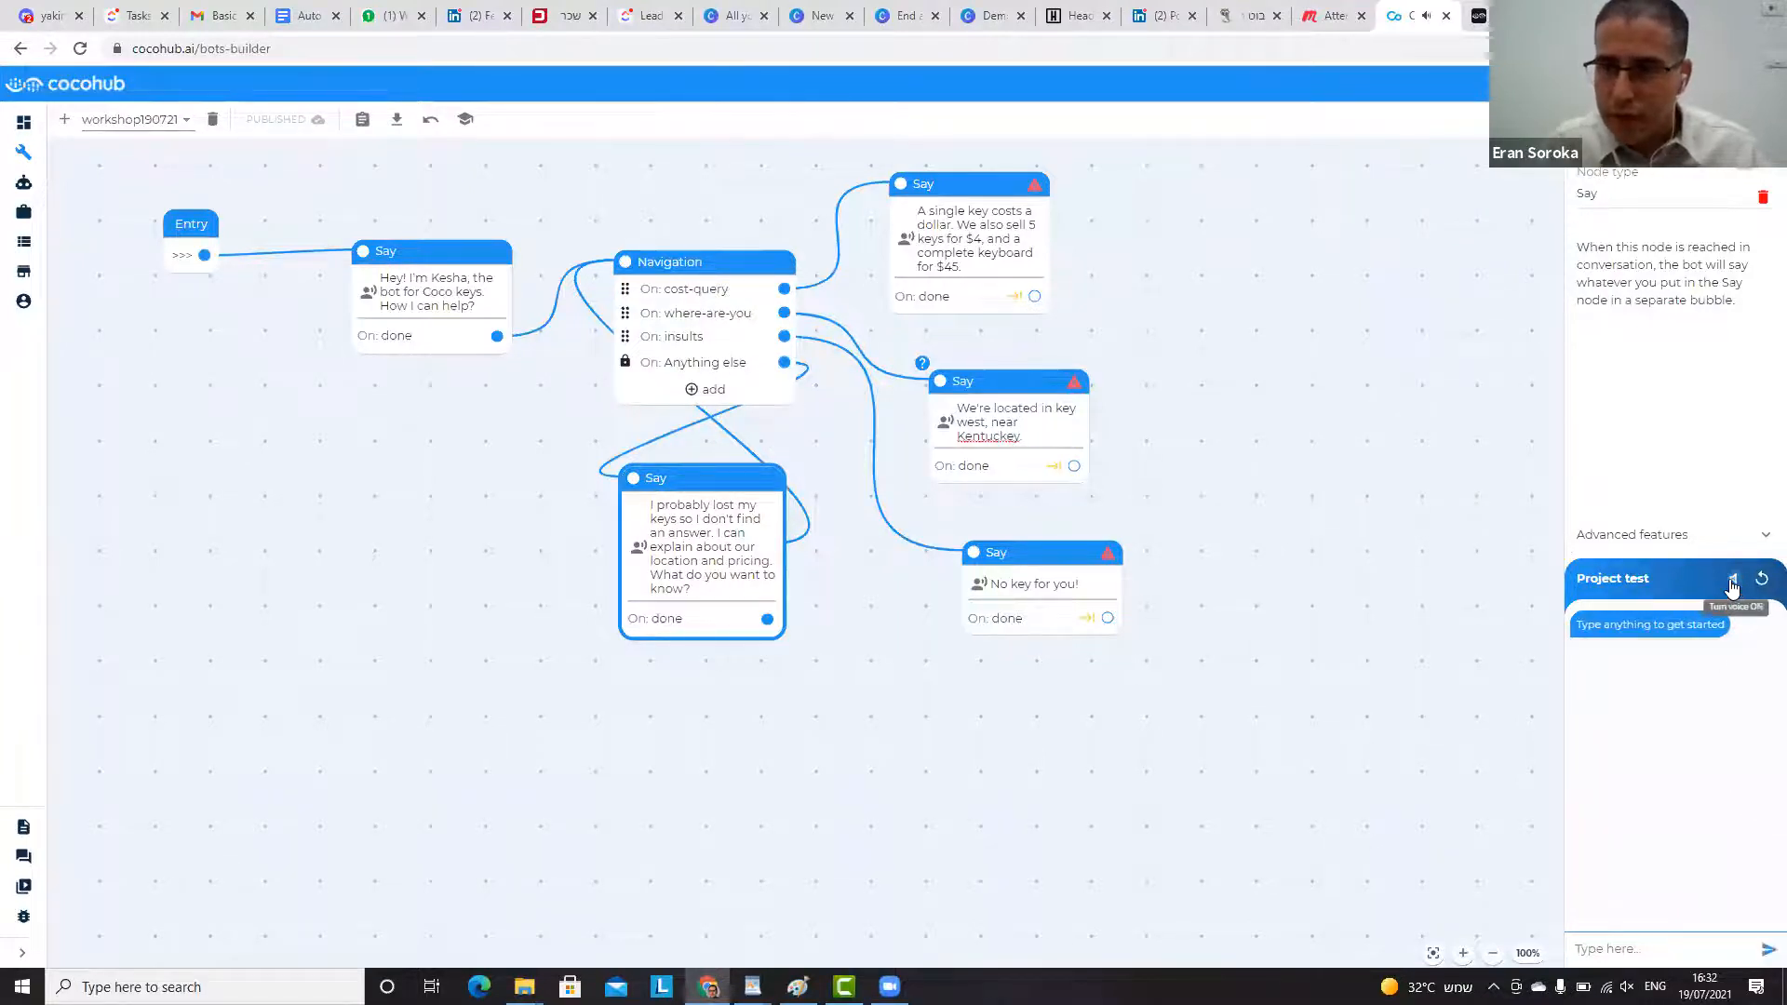
click(1712, 936)
text(hey)
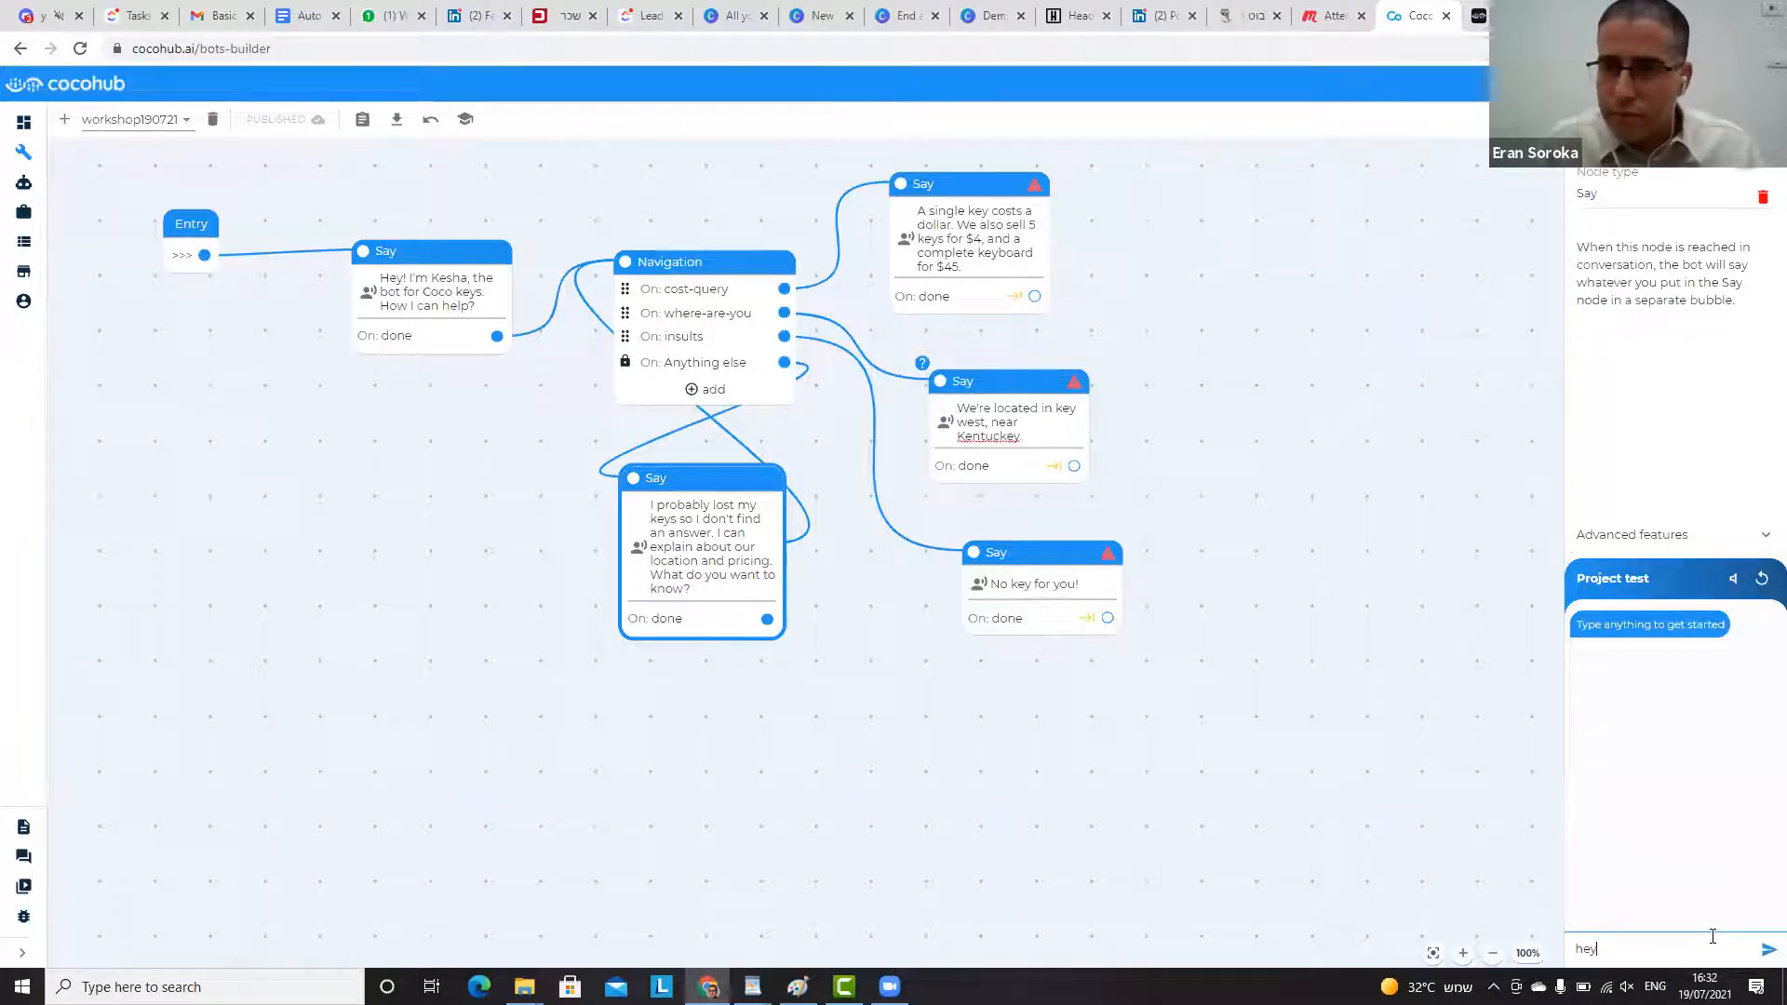
key(Return)
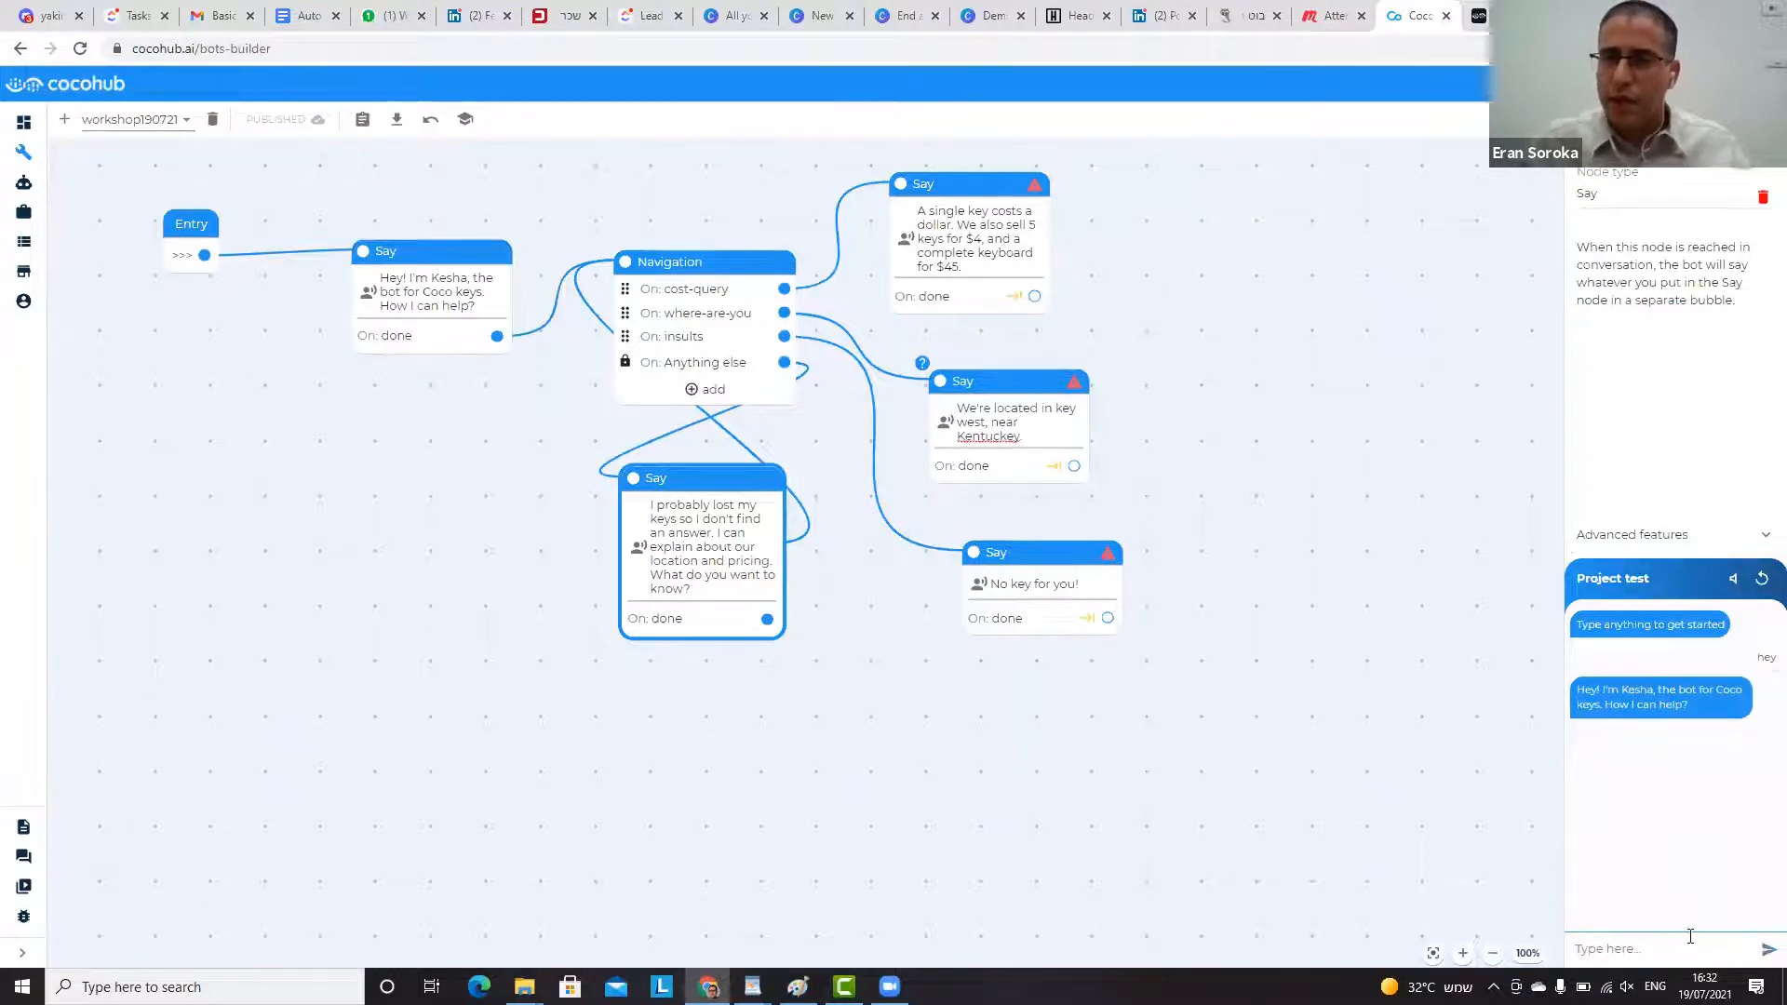
text(wh)
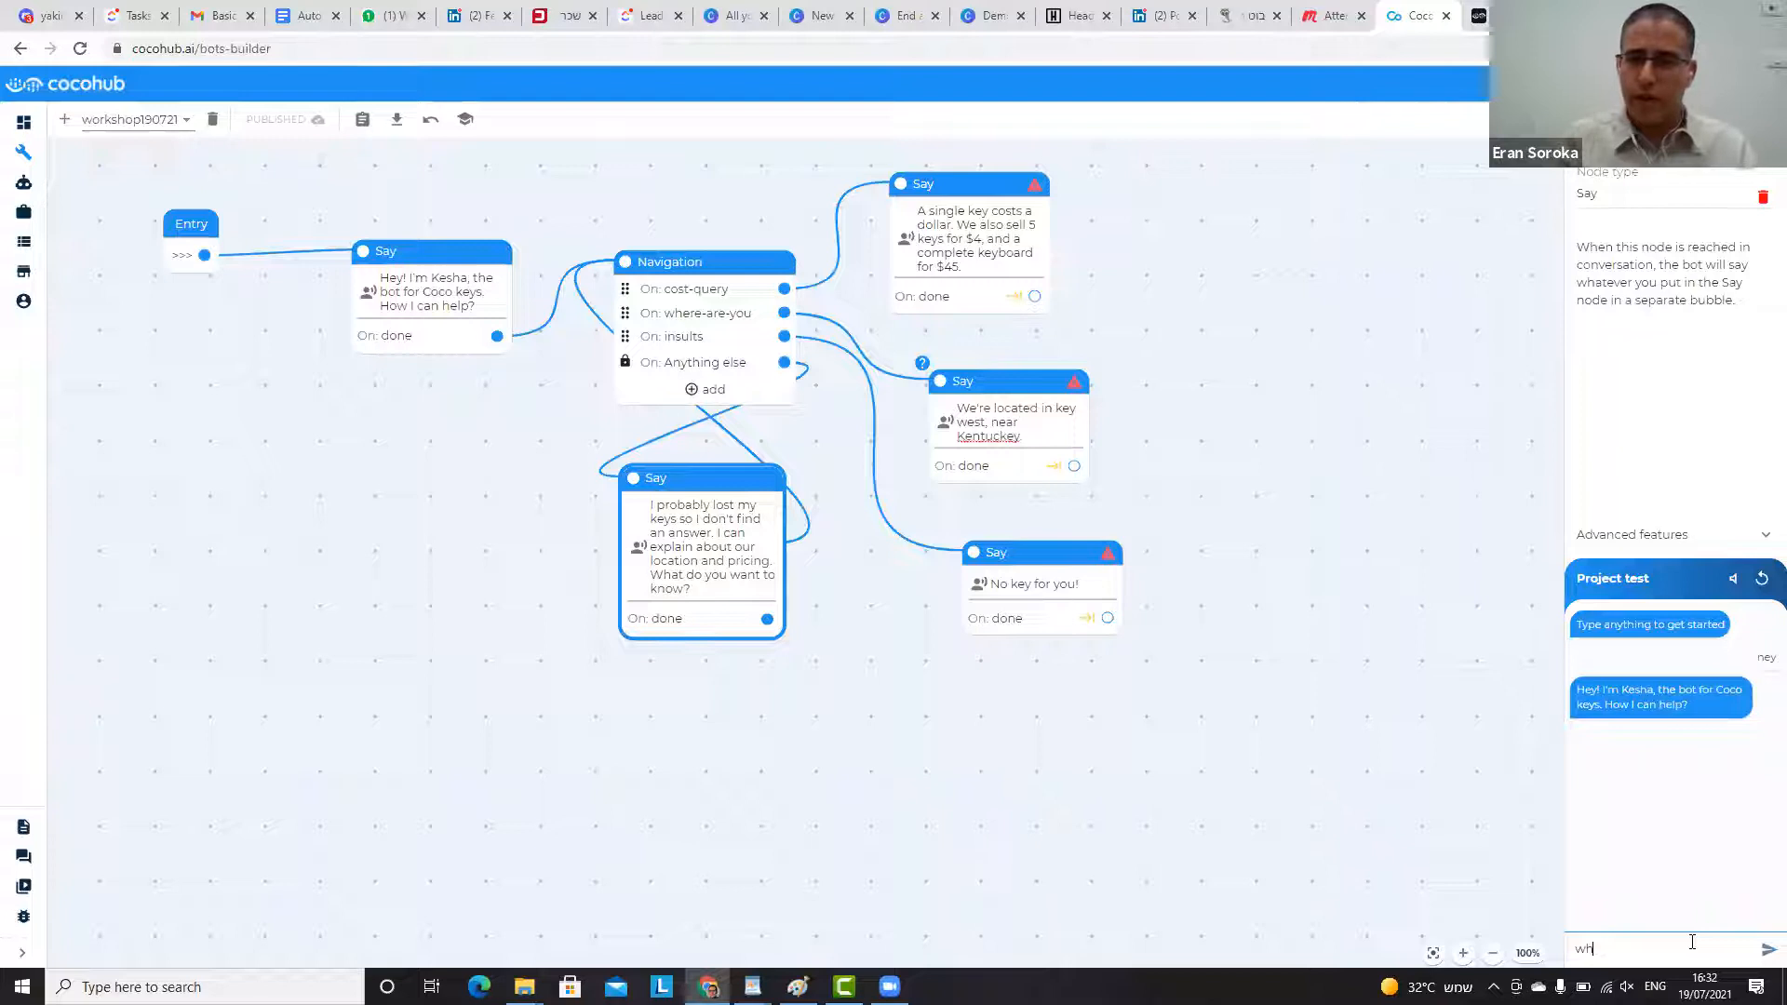
text(ere are you located?)
key(Return)
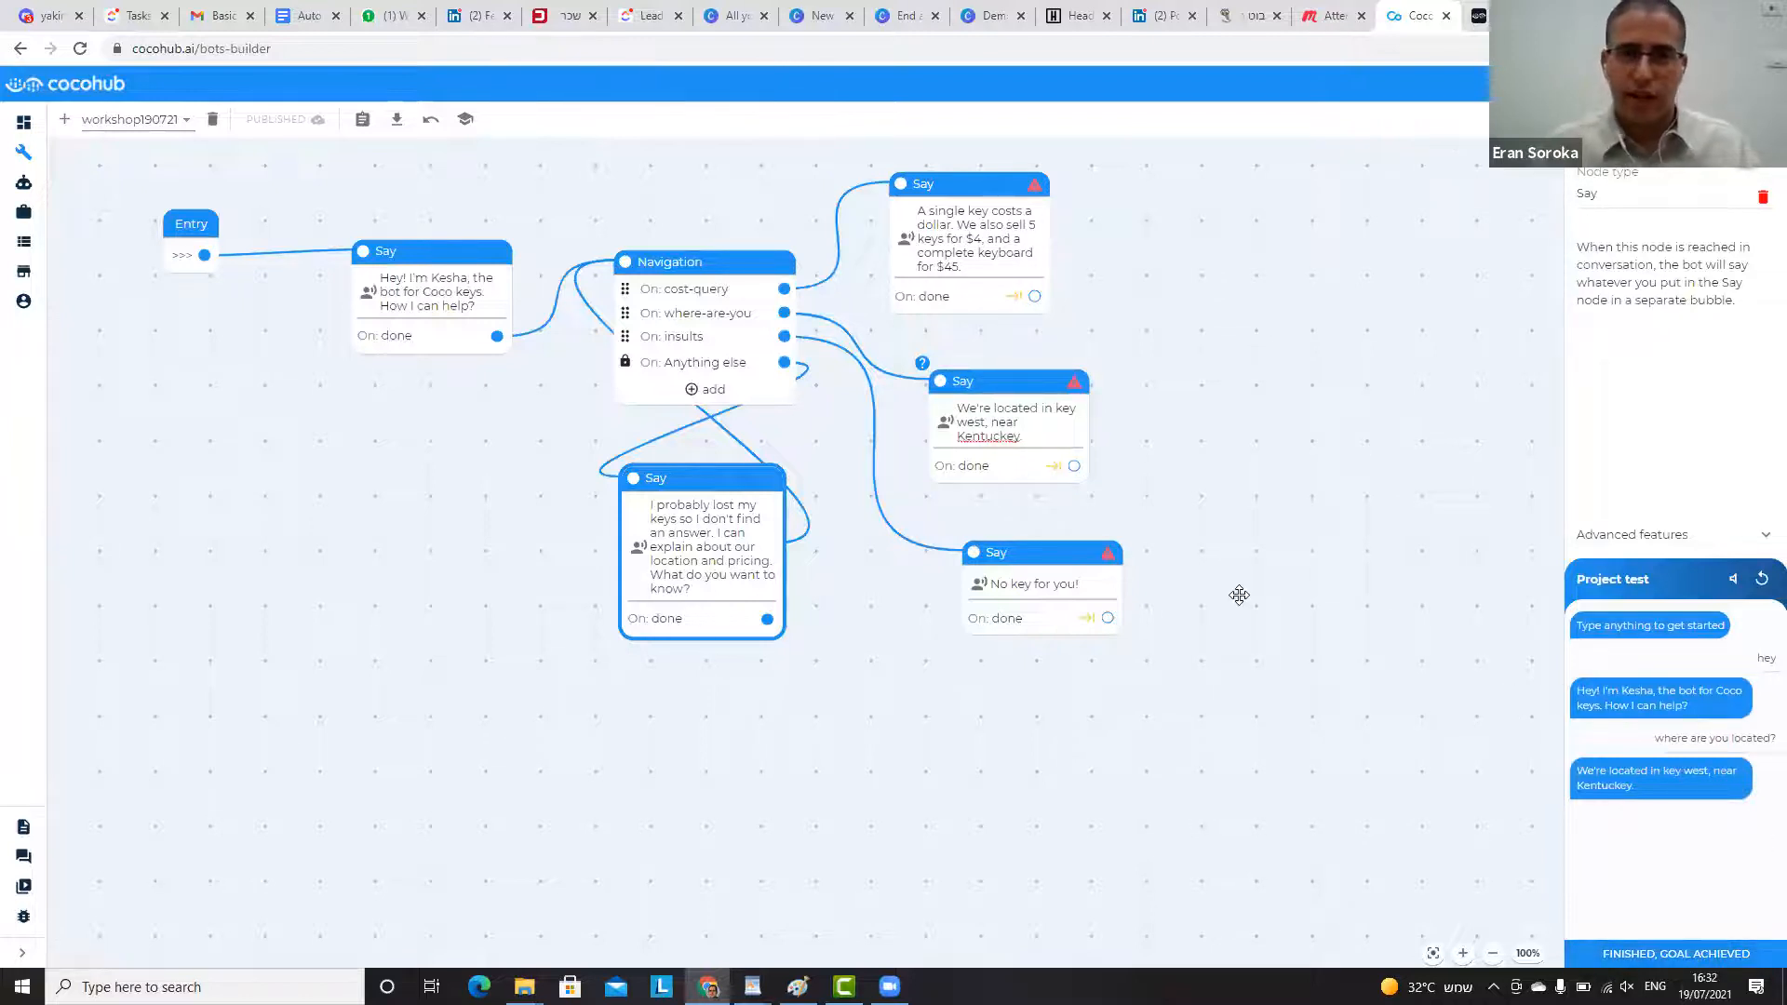
drag(1259, 388, 1169, 375)
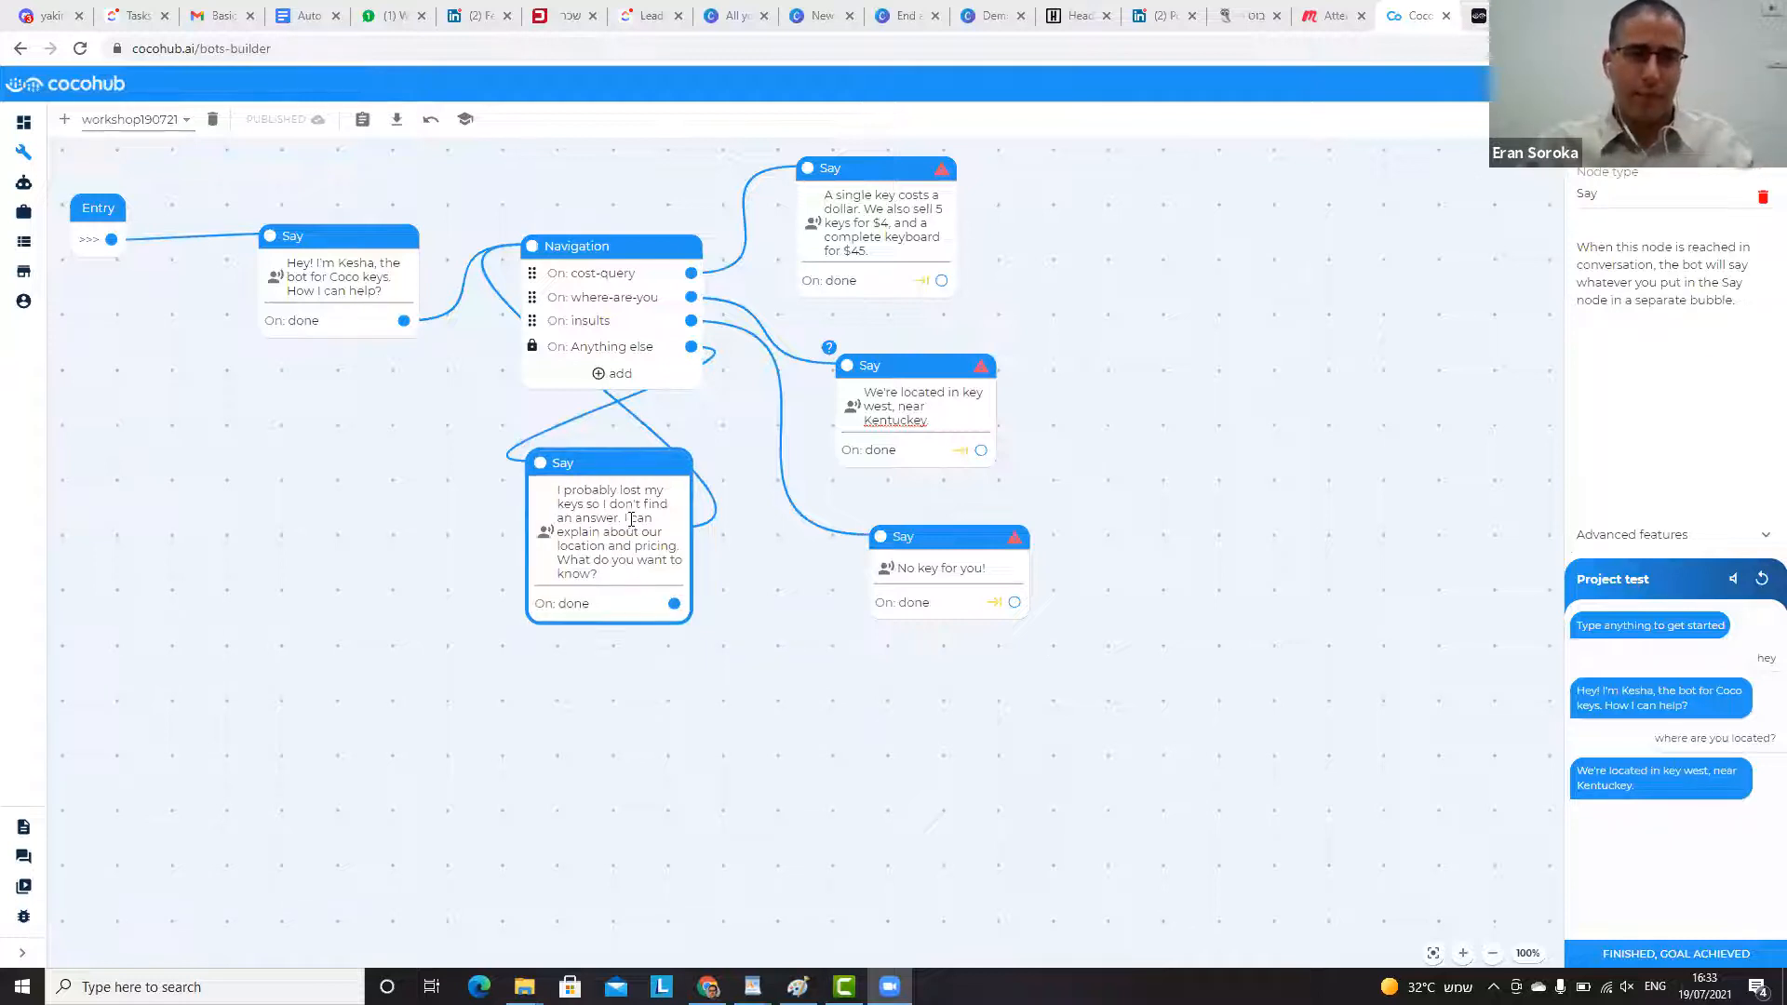
click(610, 465)
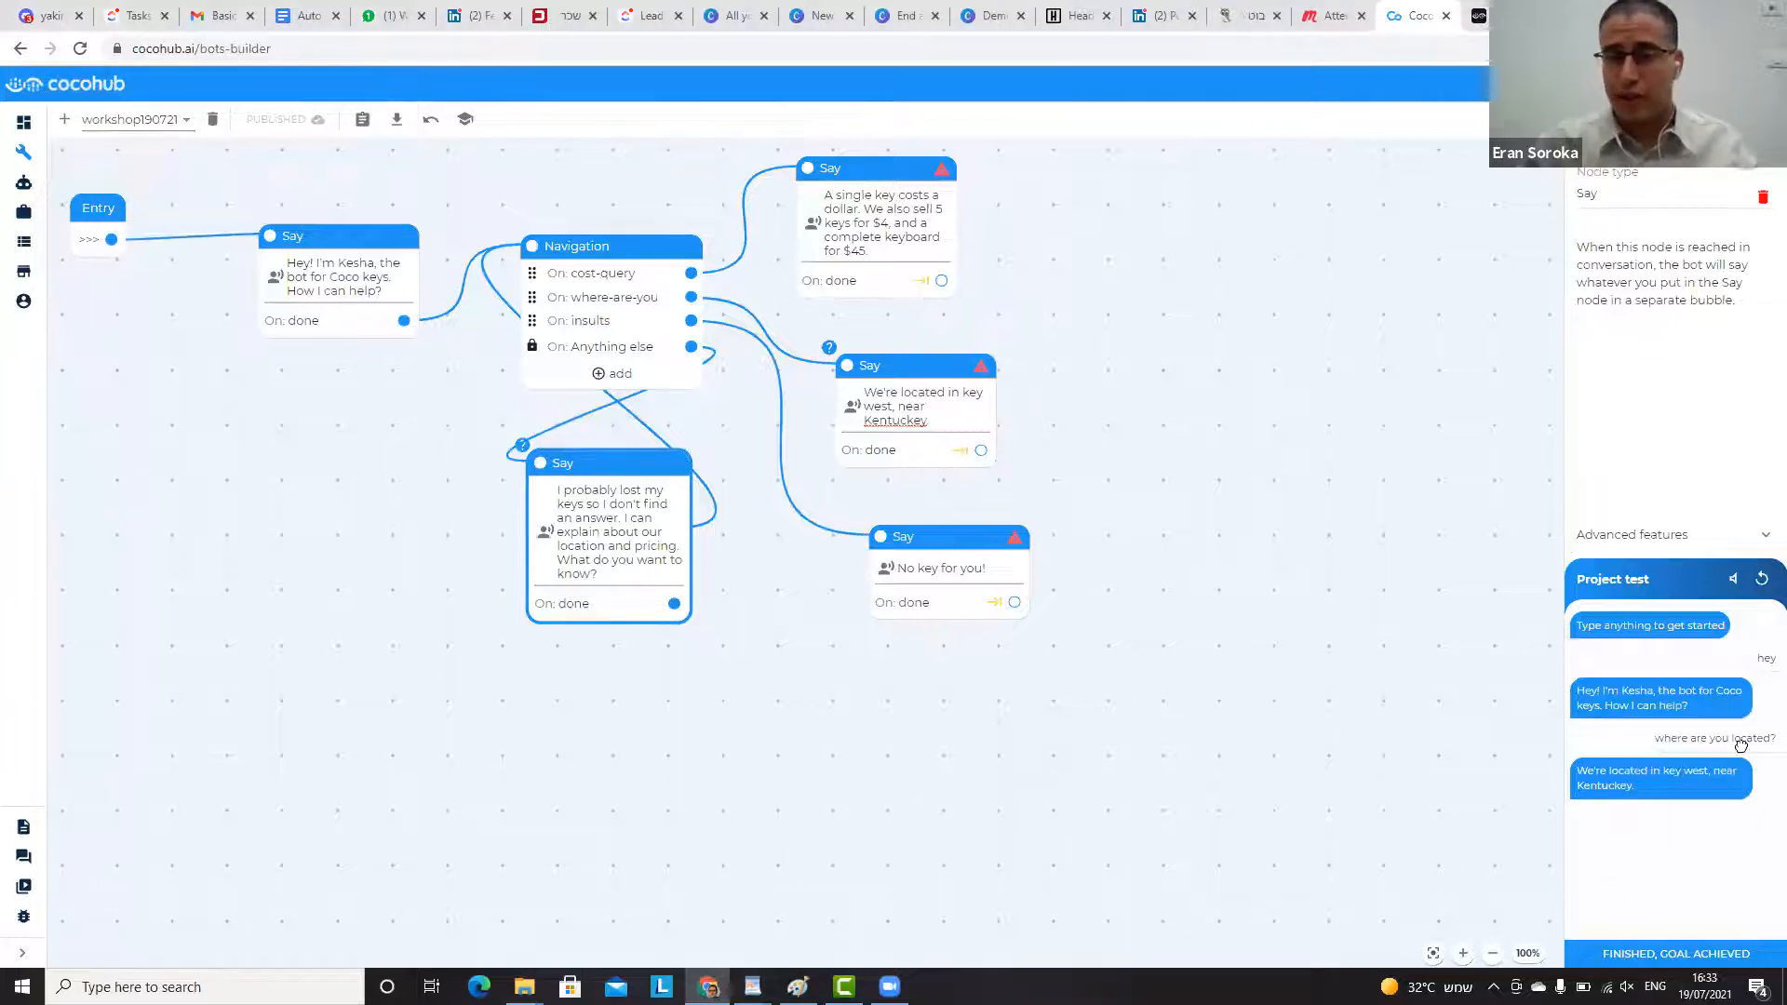
- Restart the project test chat and test the fallback by sending "hey" and "do you have a recipe for a ceasar salad?"
click(1763, 584)
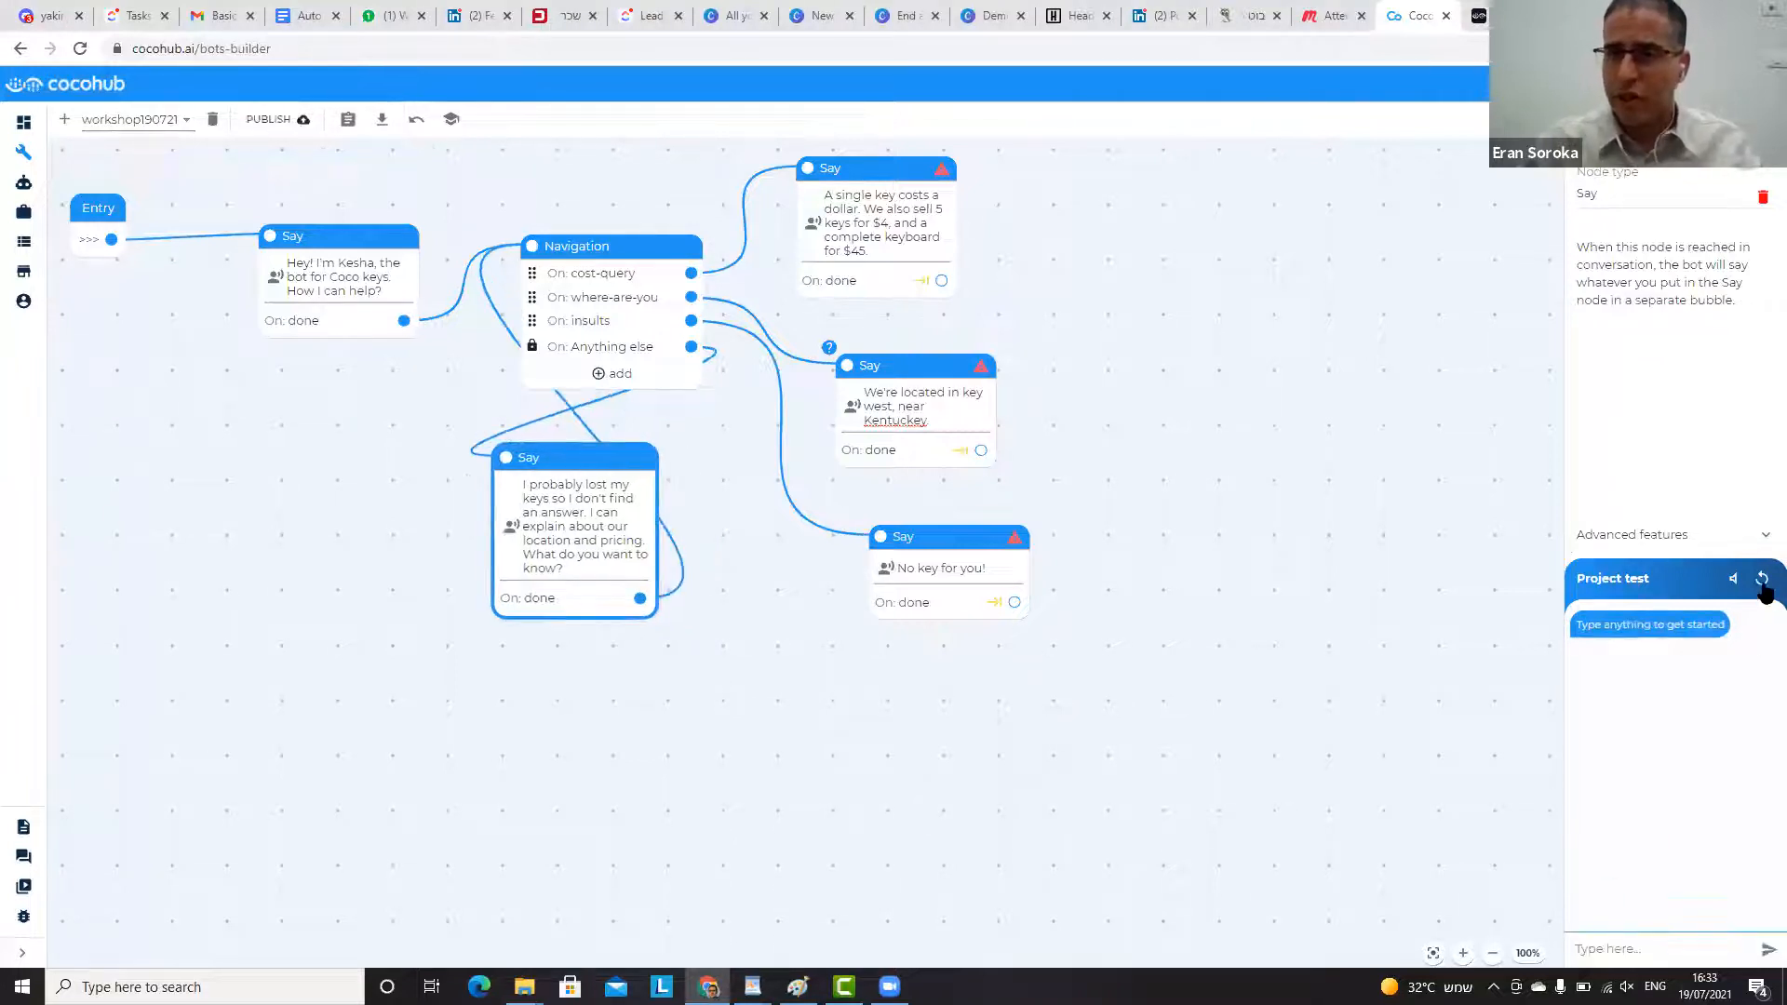
text(hey)
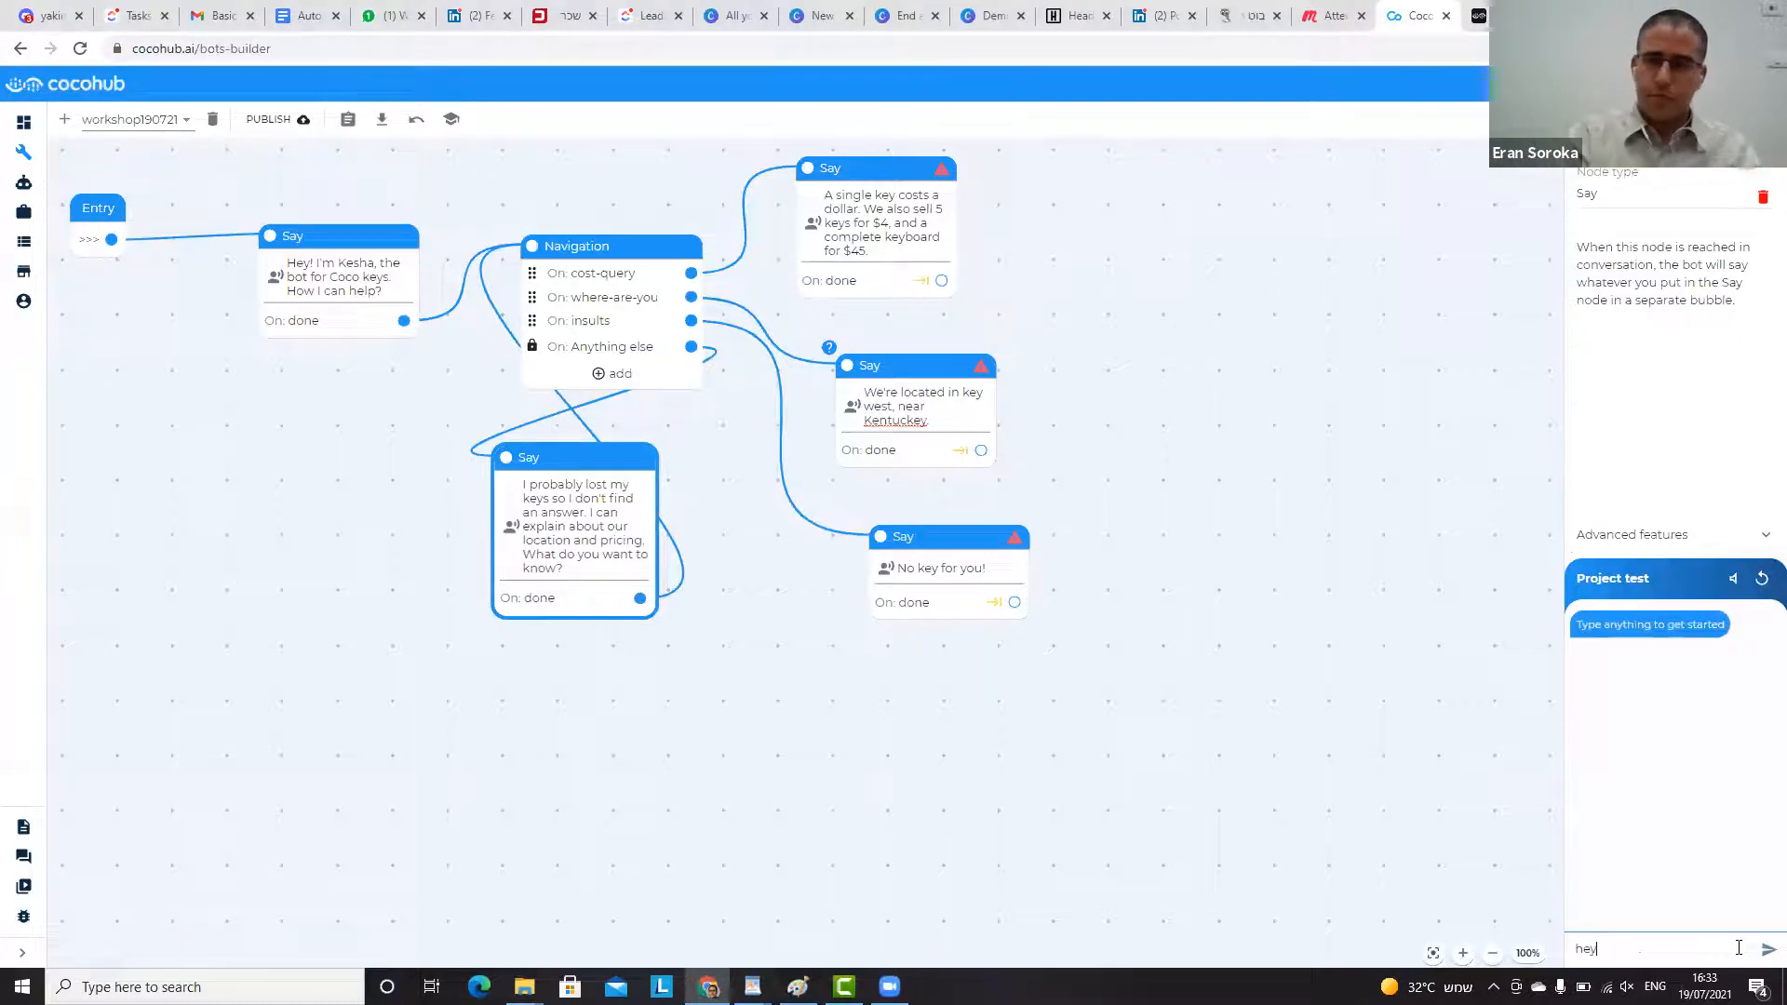
key(Return)
text(do you have a recipe for a ceasar salad?)
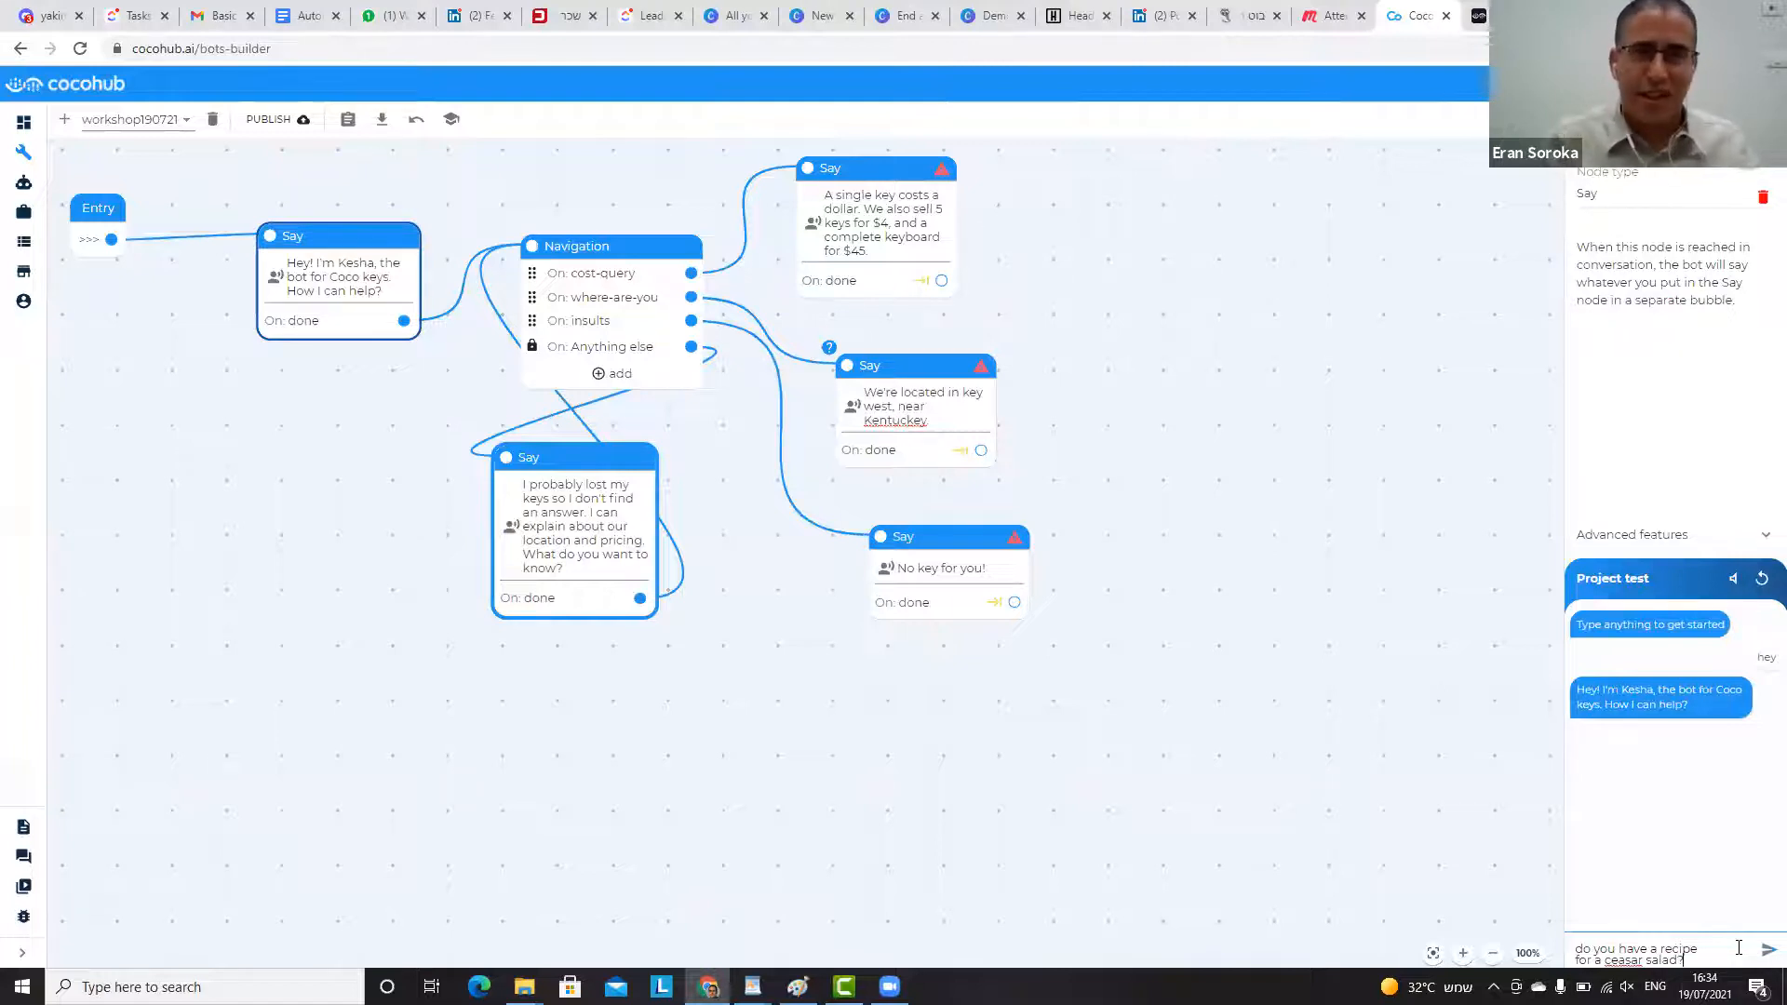
key(Return)
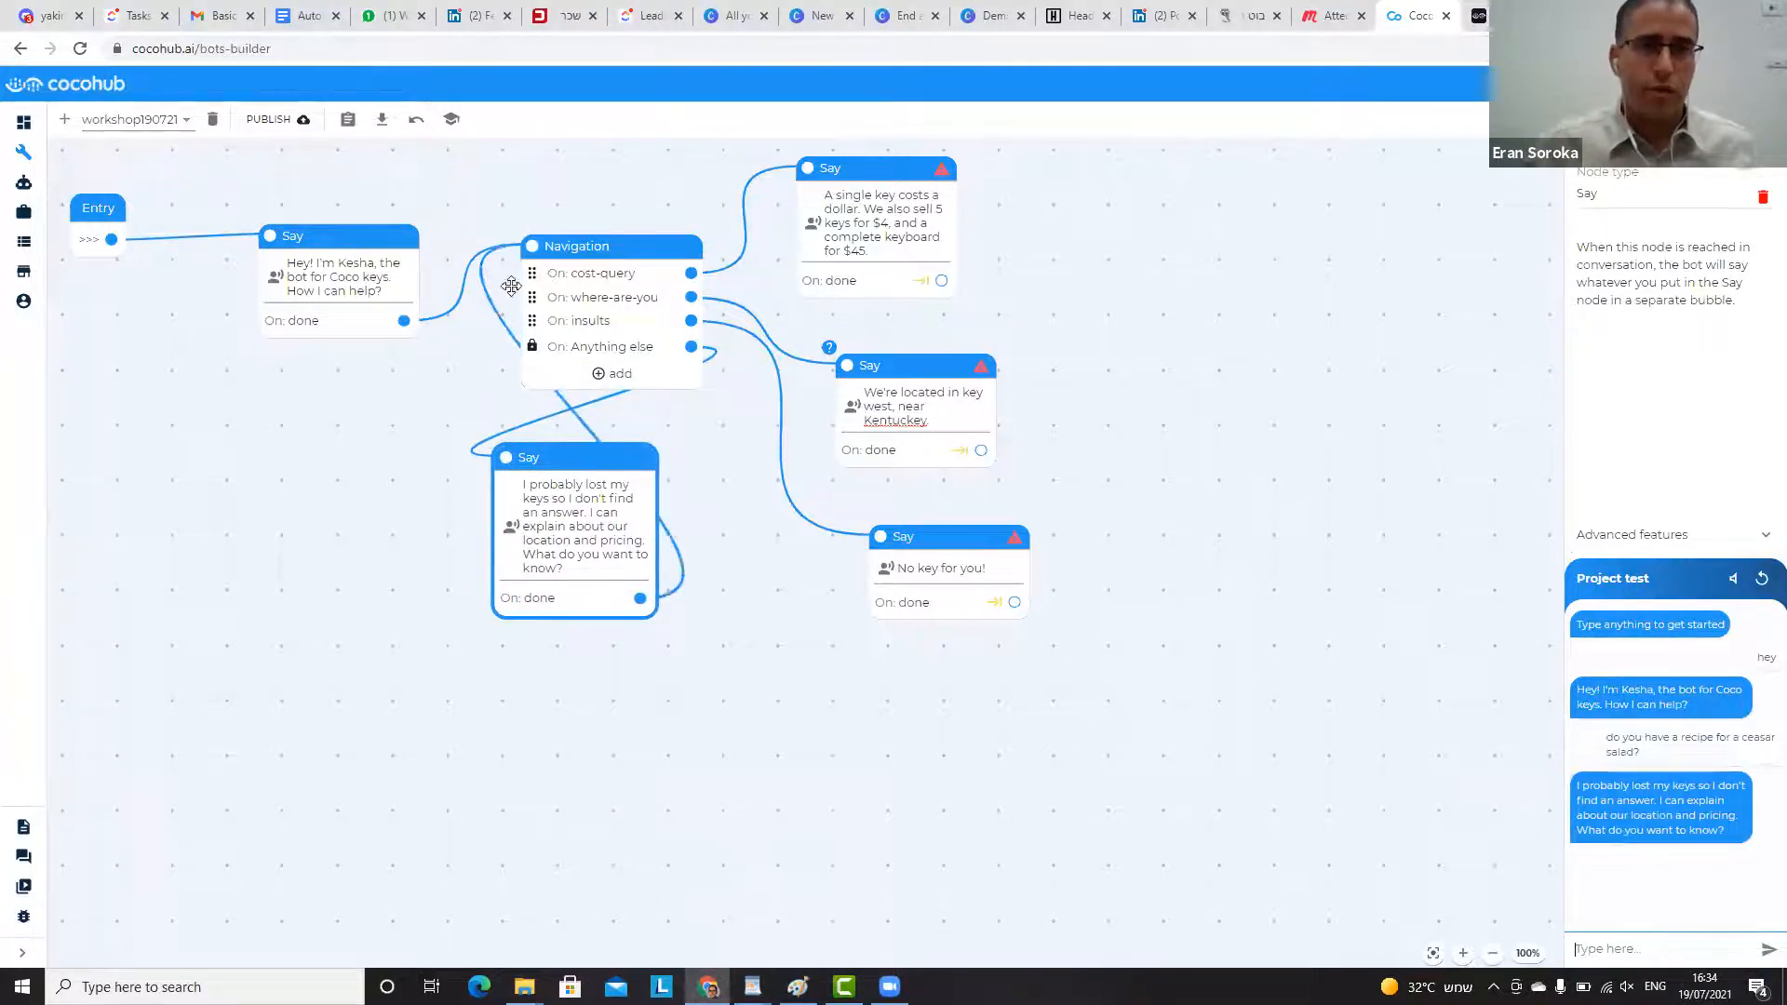
- Publish the component and append "Do you want to order?" to the pricing Say node's line
click(299, 135)
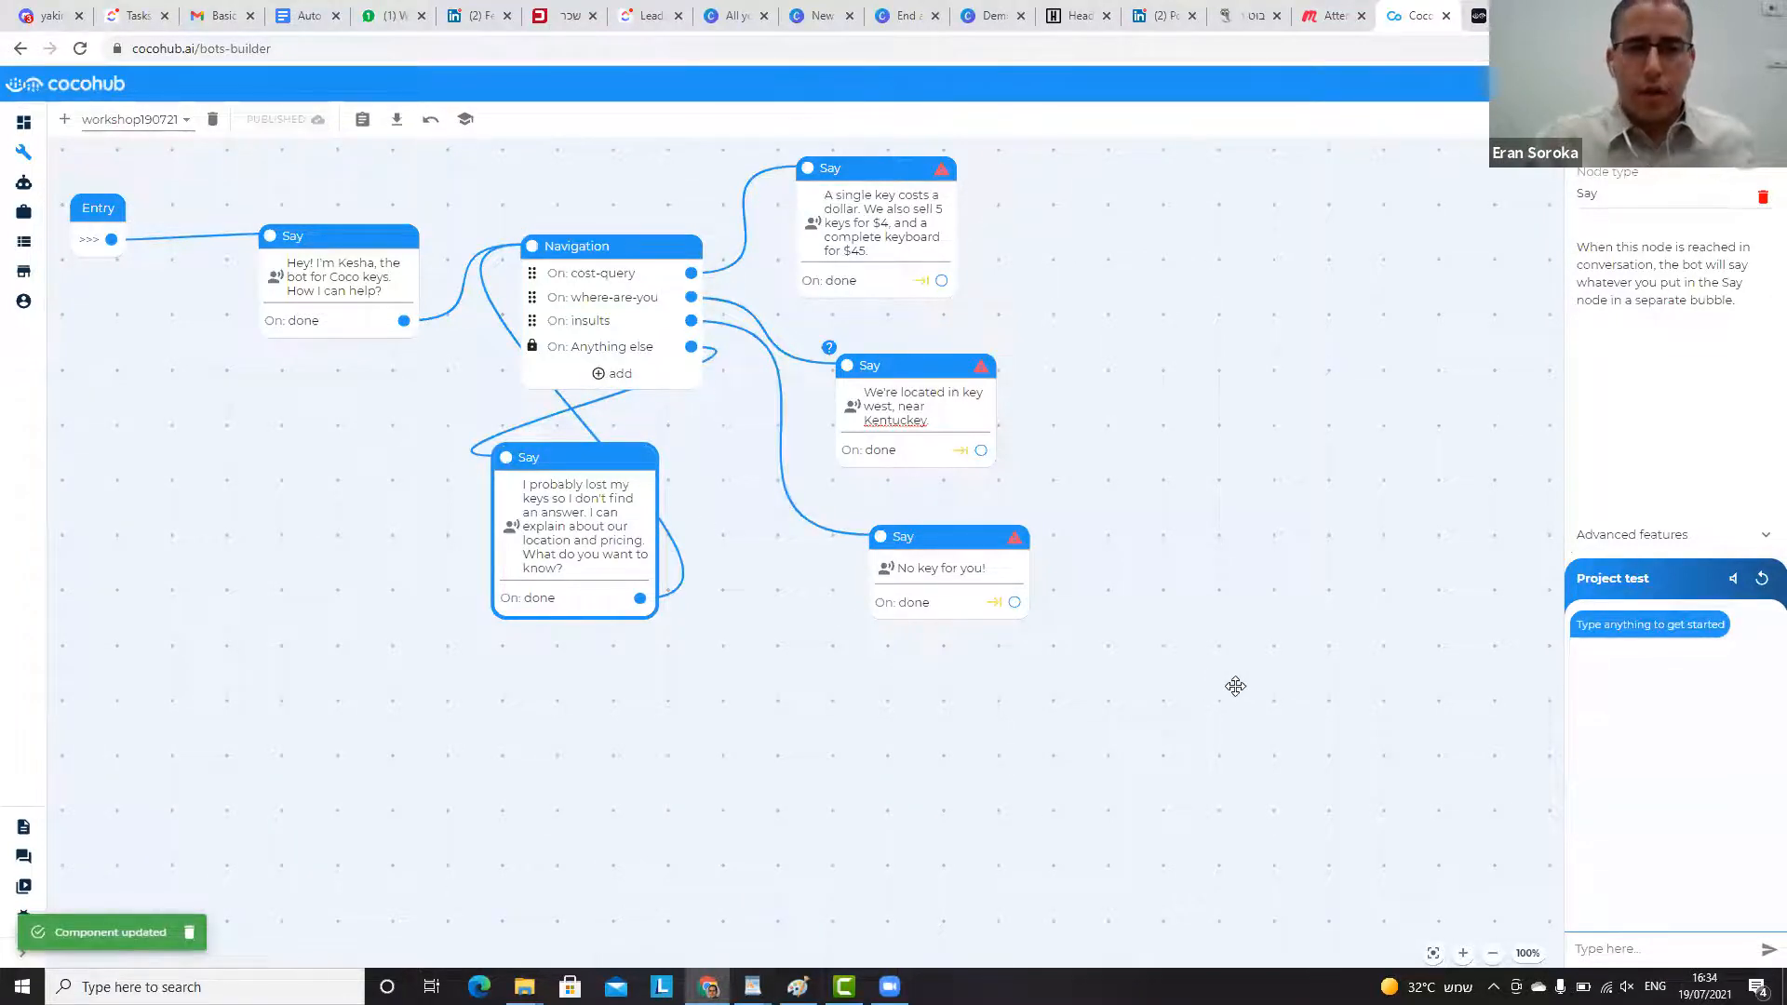
drag(1200, 670, 874, 470)
click(806, 415)
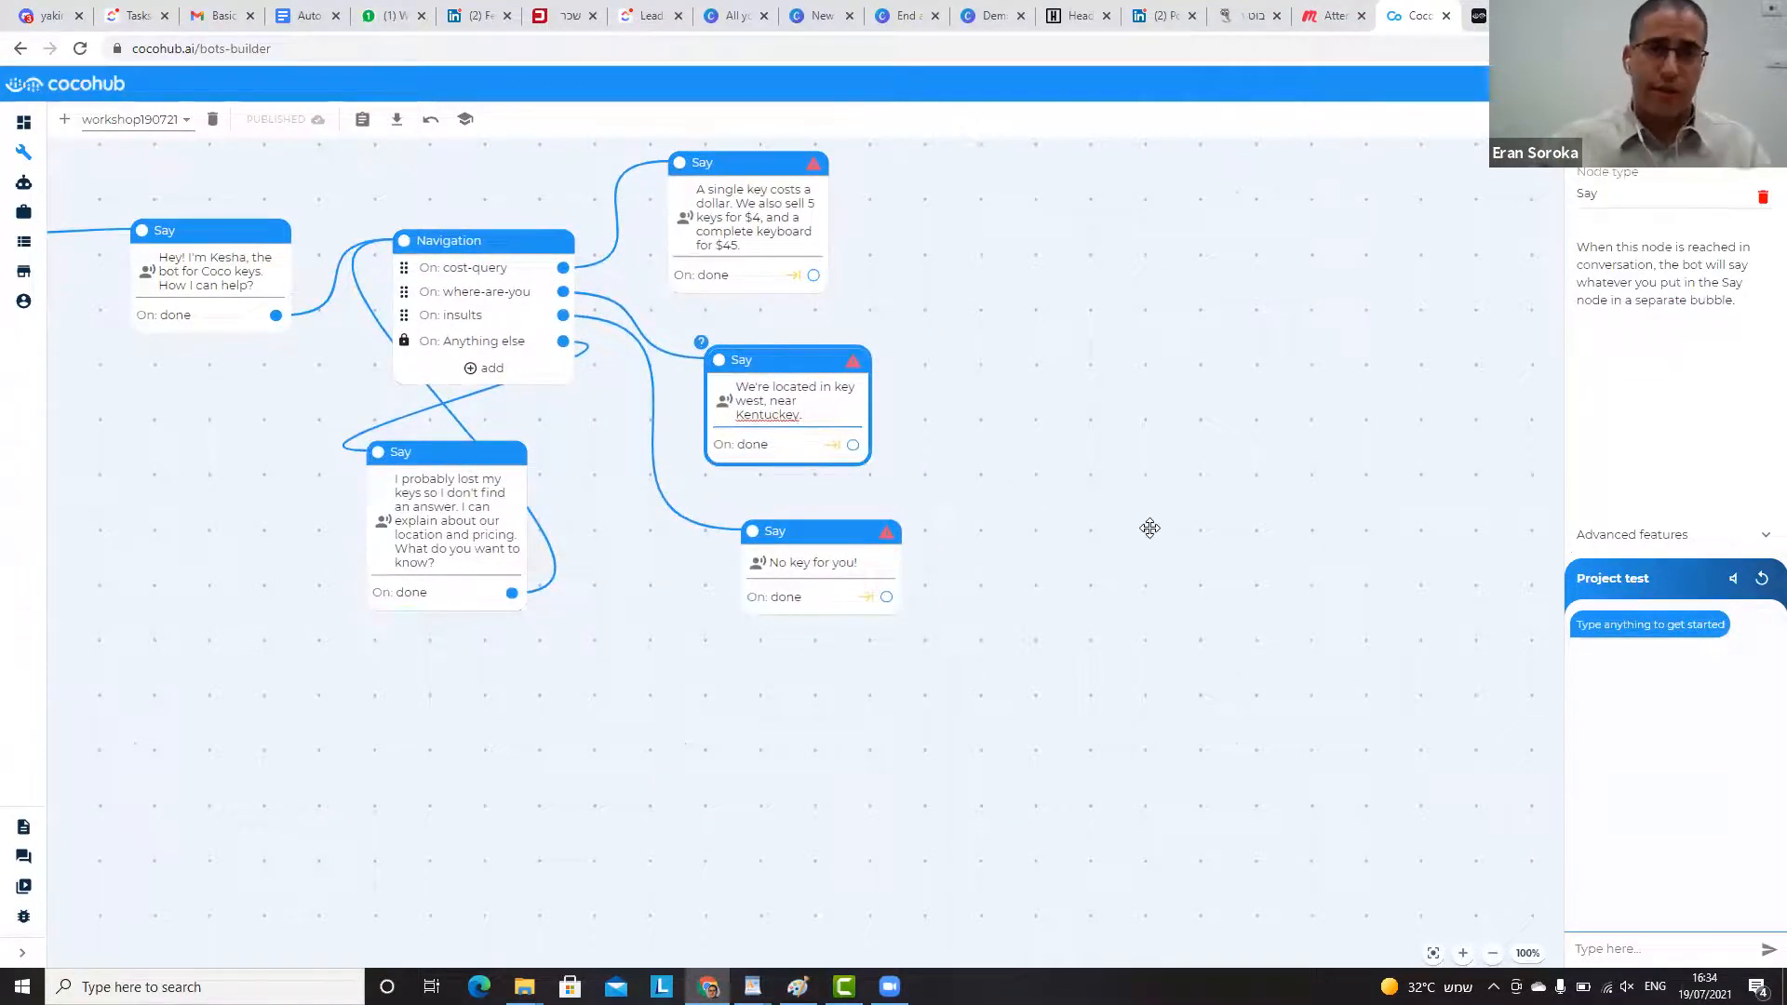
click(824, 219)
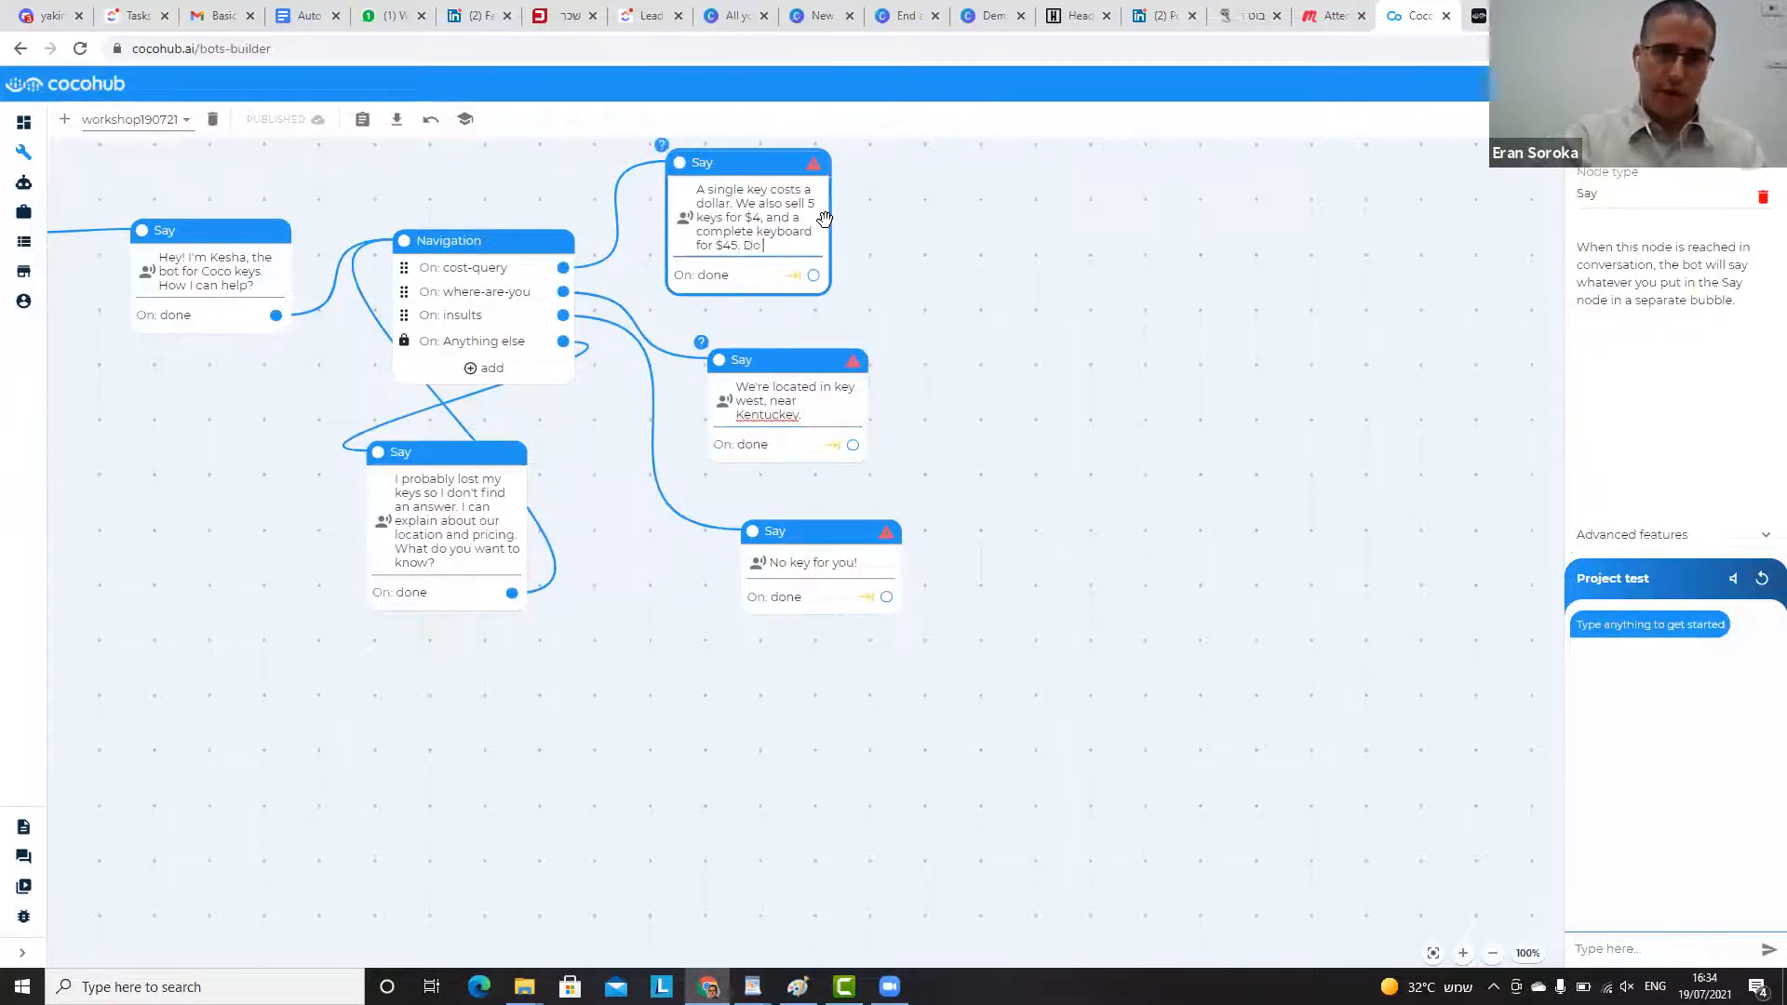
text(t to order?)
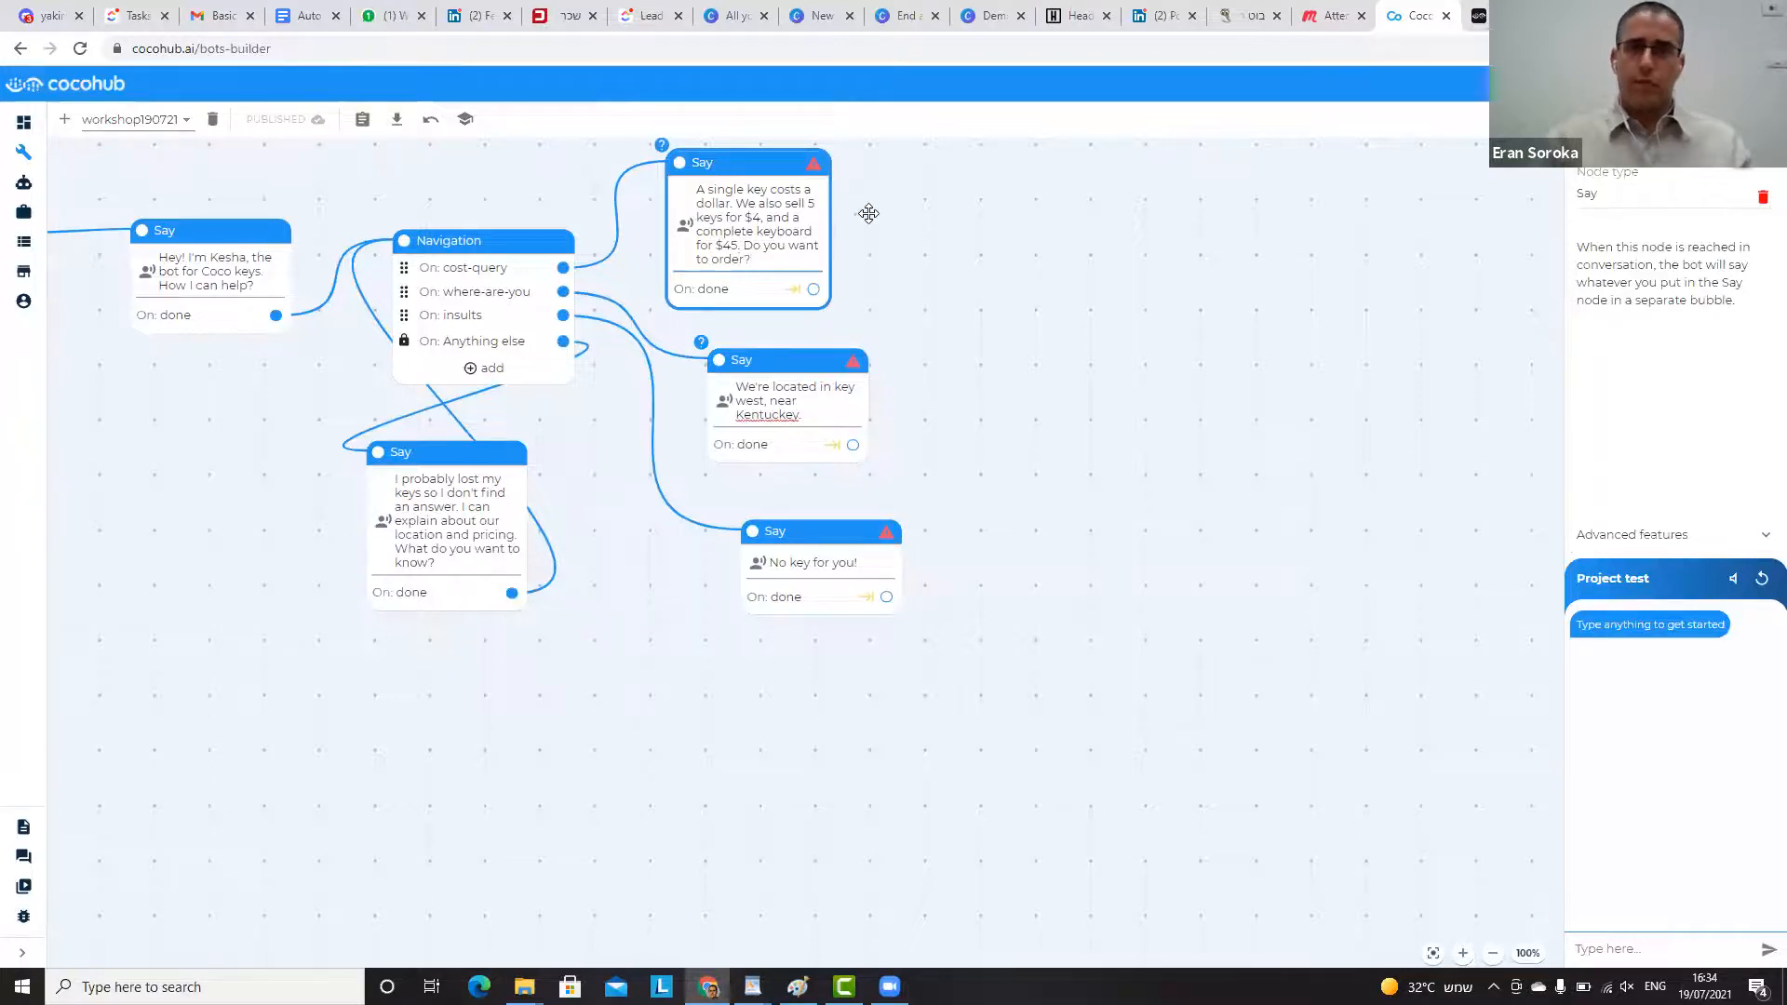
click(869, 212)
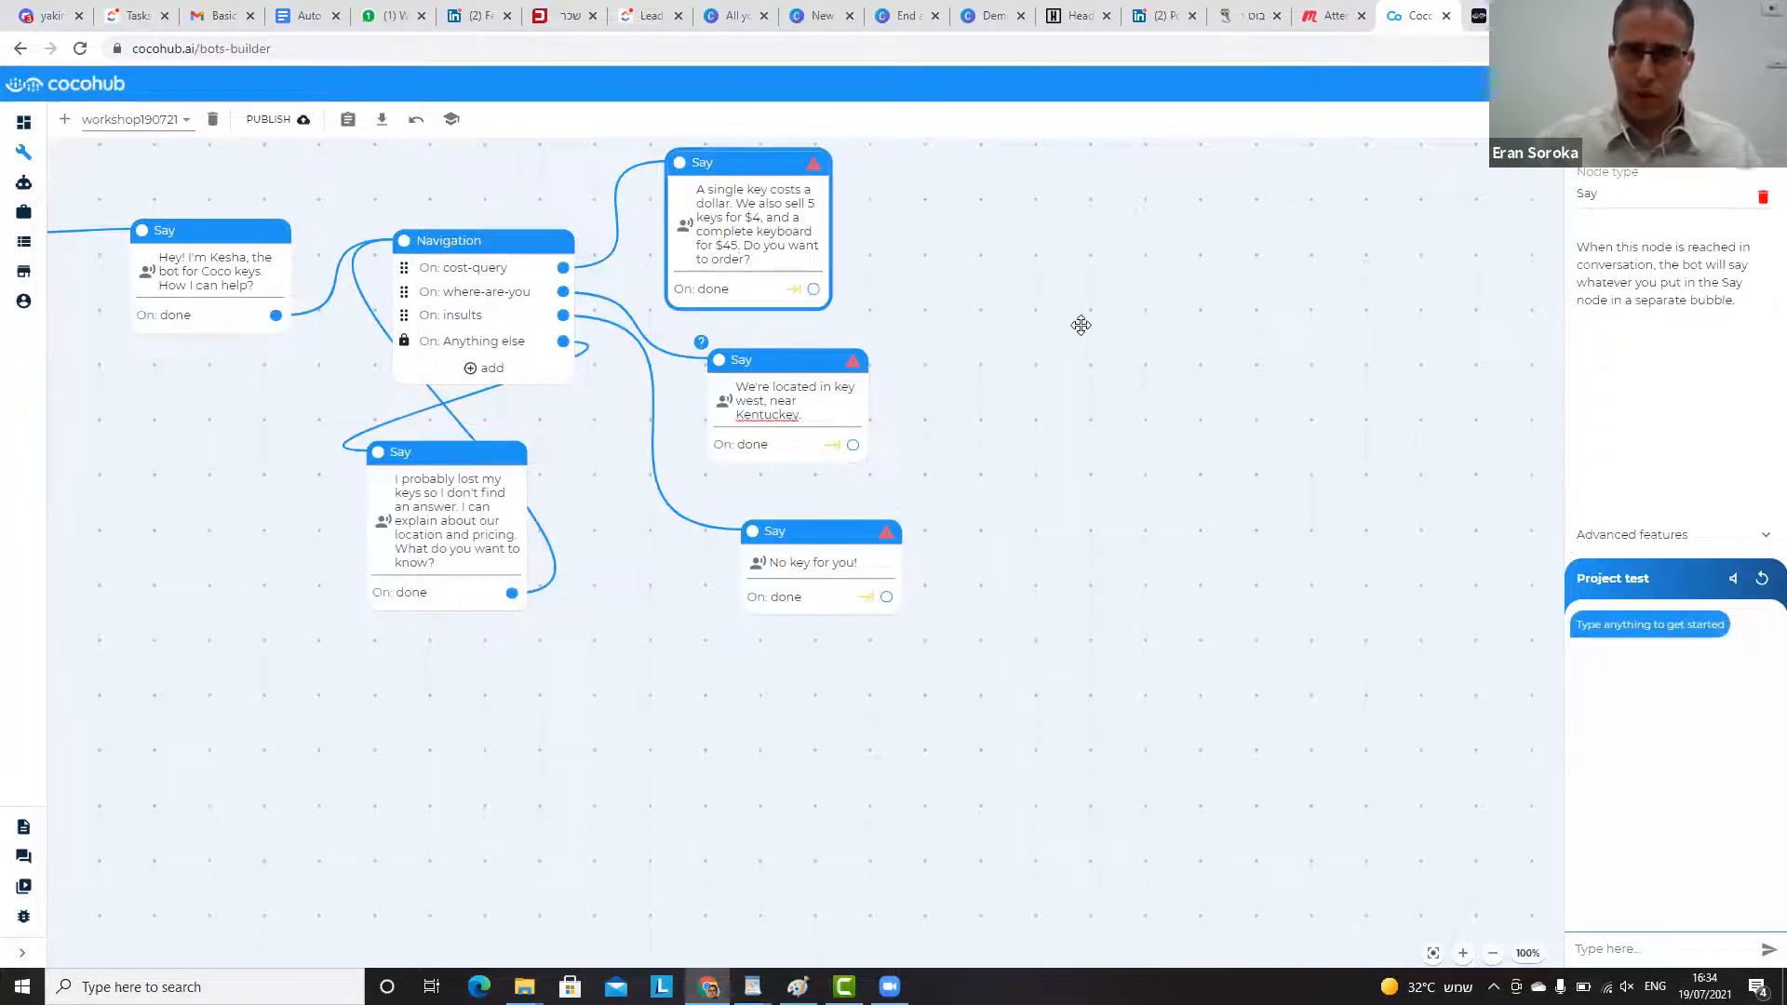
- Add a Navigation node with the yes intent beside the pricing Say node and connect that Say node's done output to it
double_click(1129, 443)
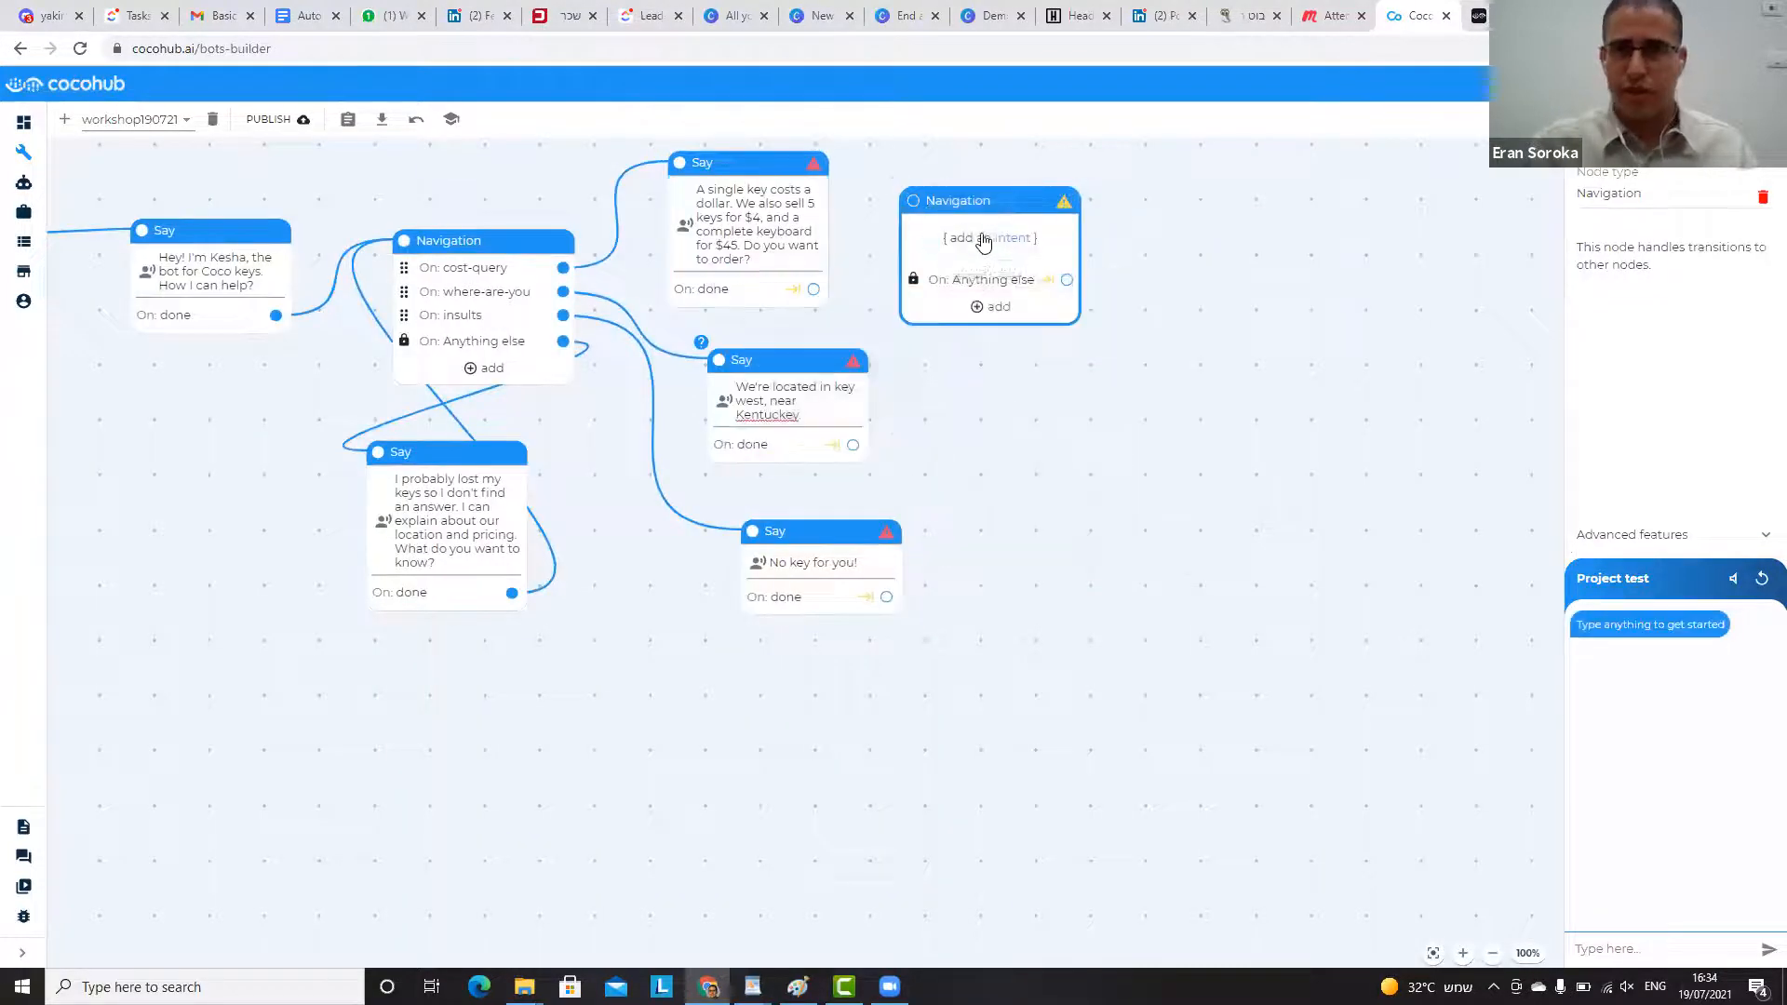
click(1018, 242)
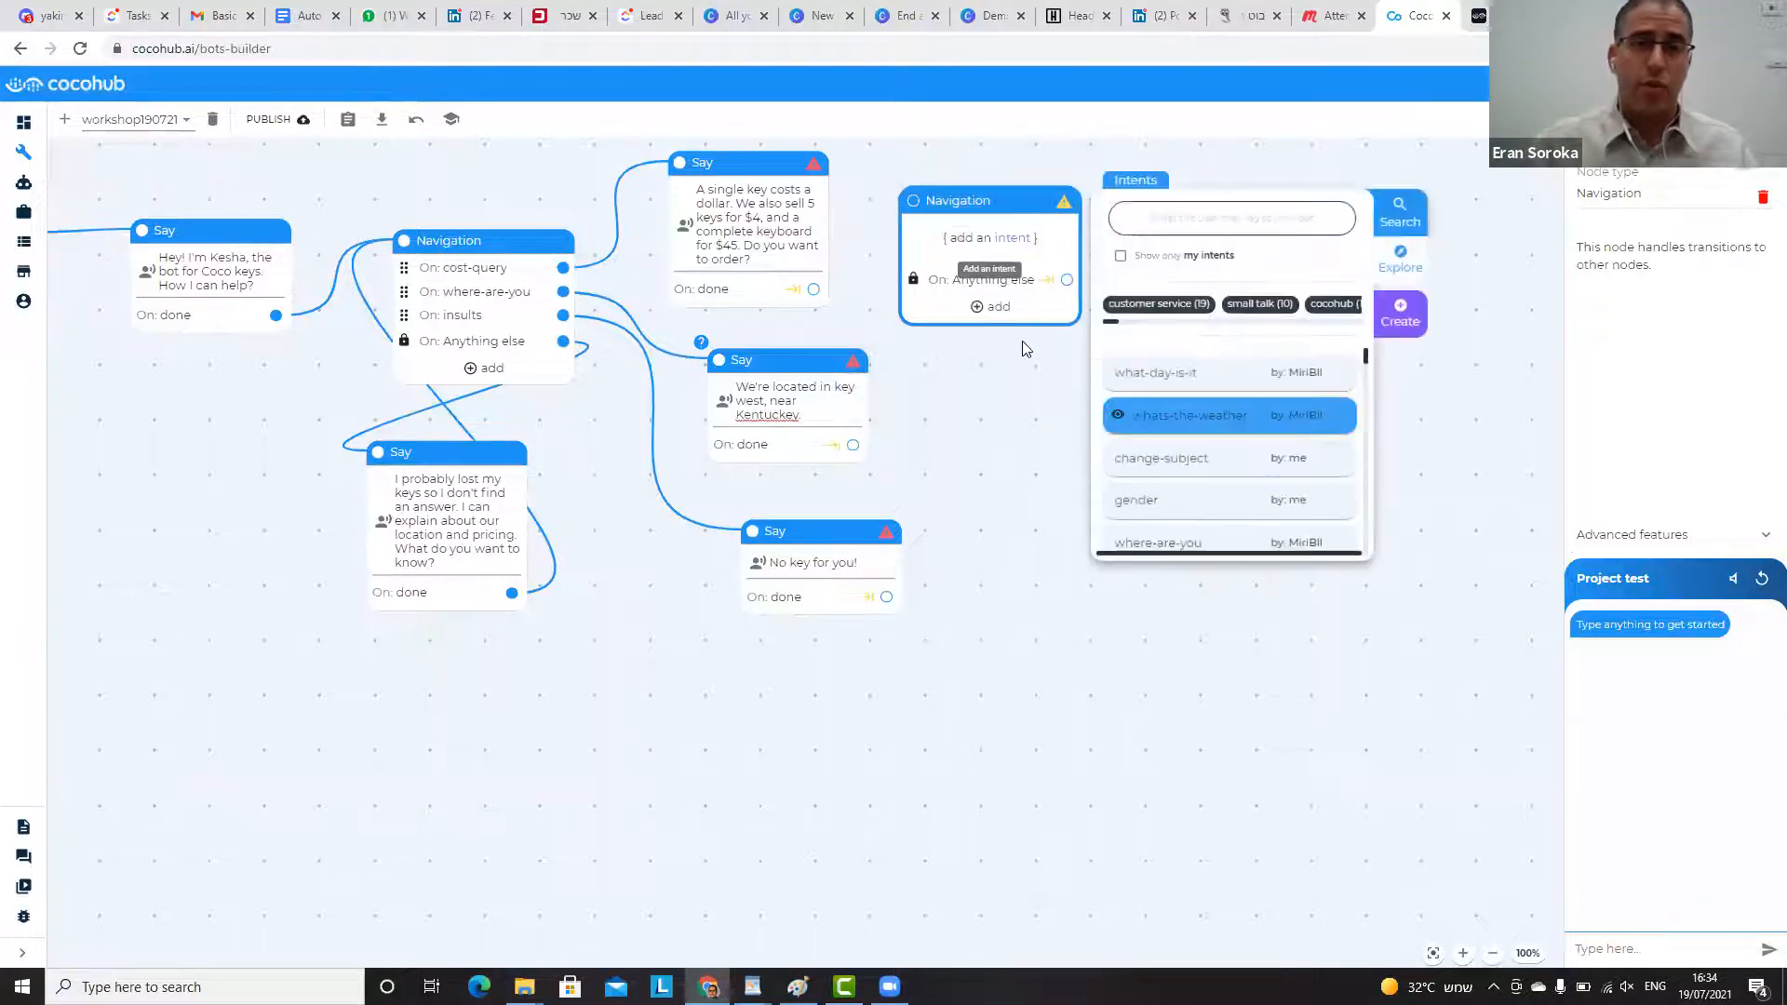
text(yes)
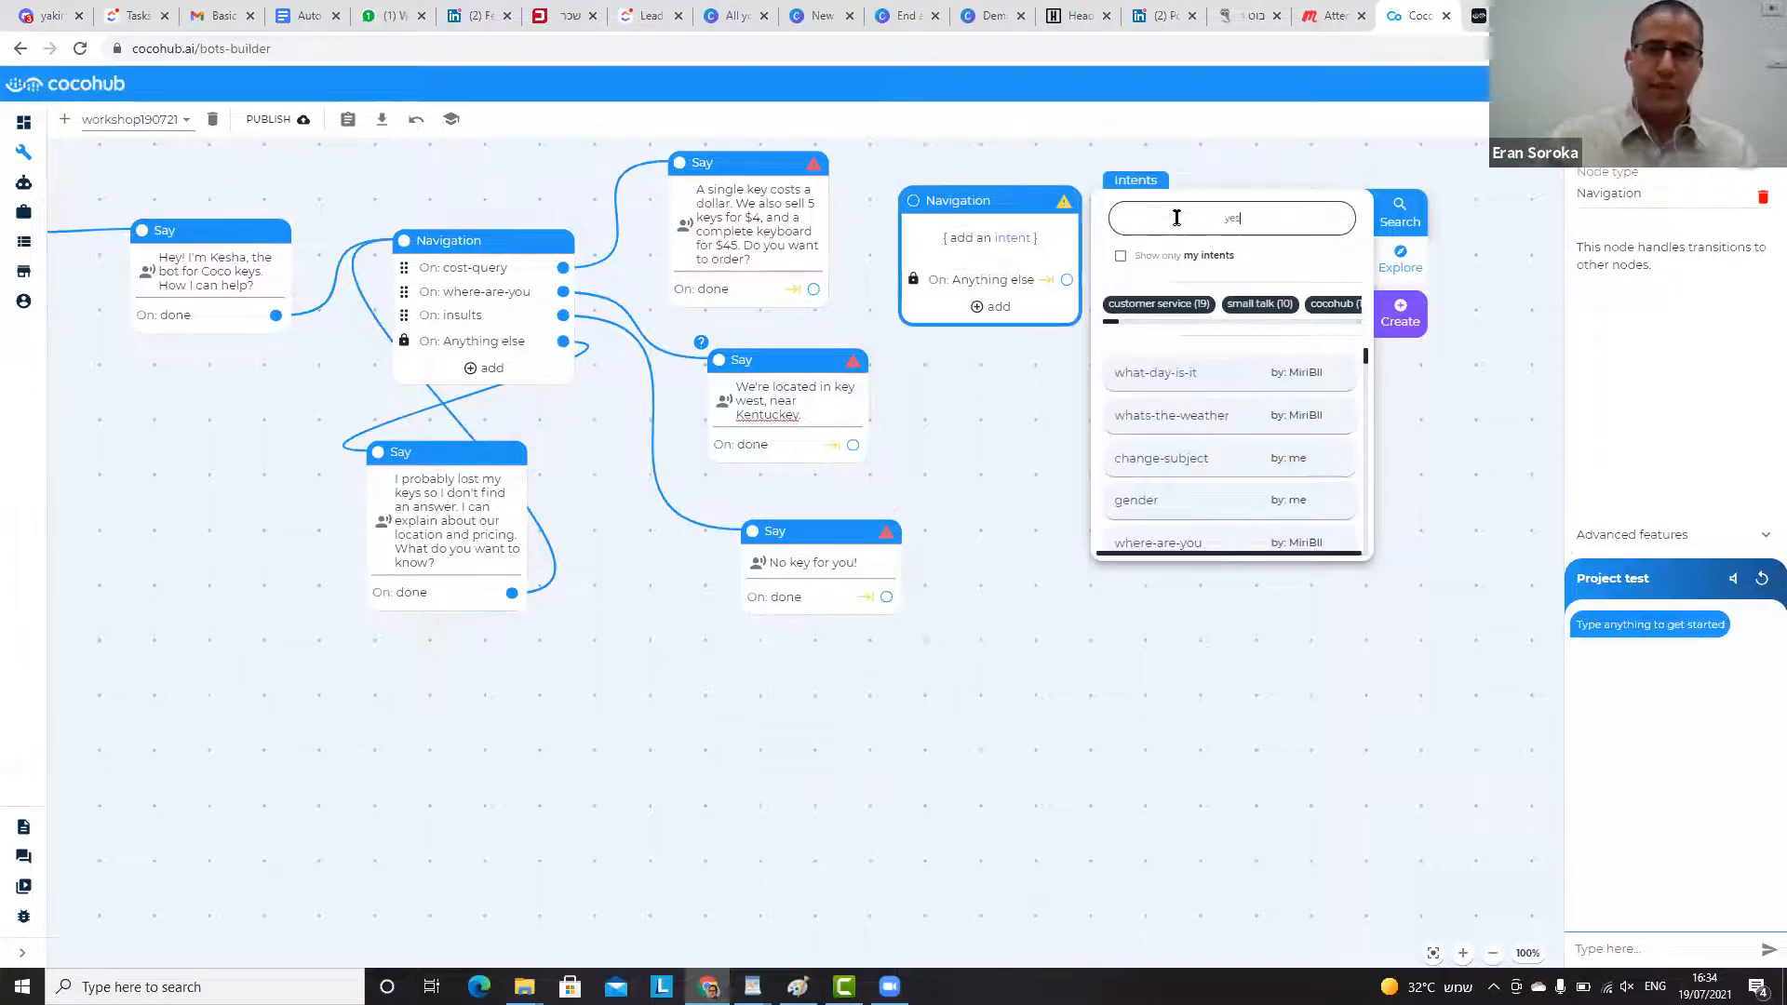
click(1207, 373)
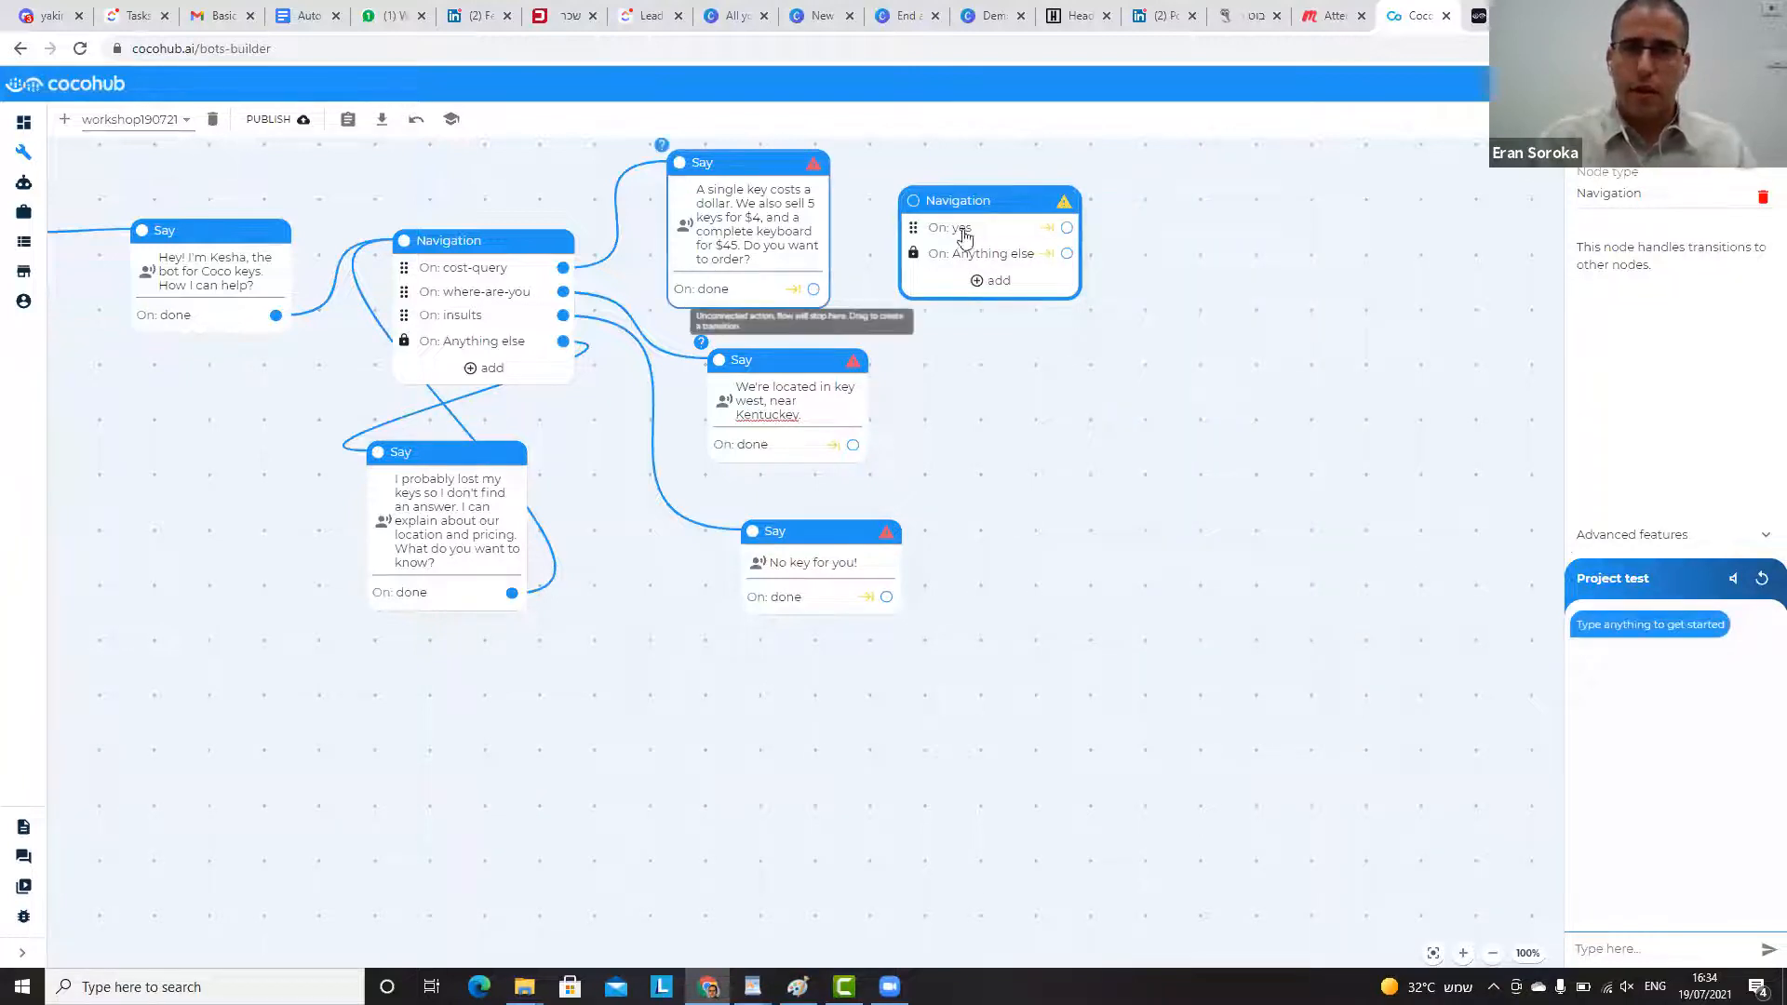
drag(977, 210, 981, 199)
drag(1109, 249, 1068, 208)
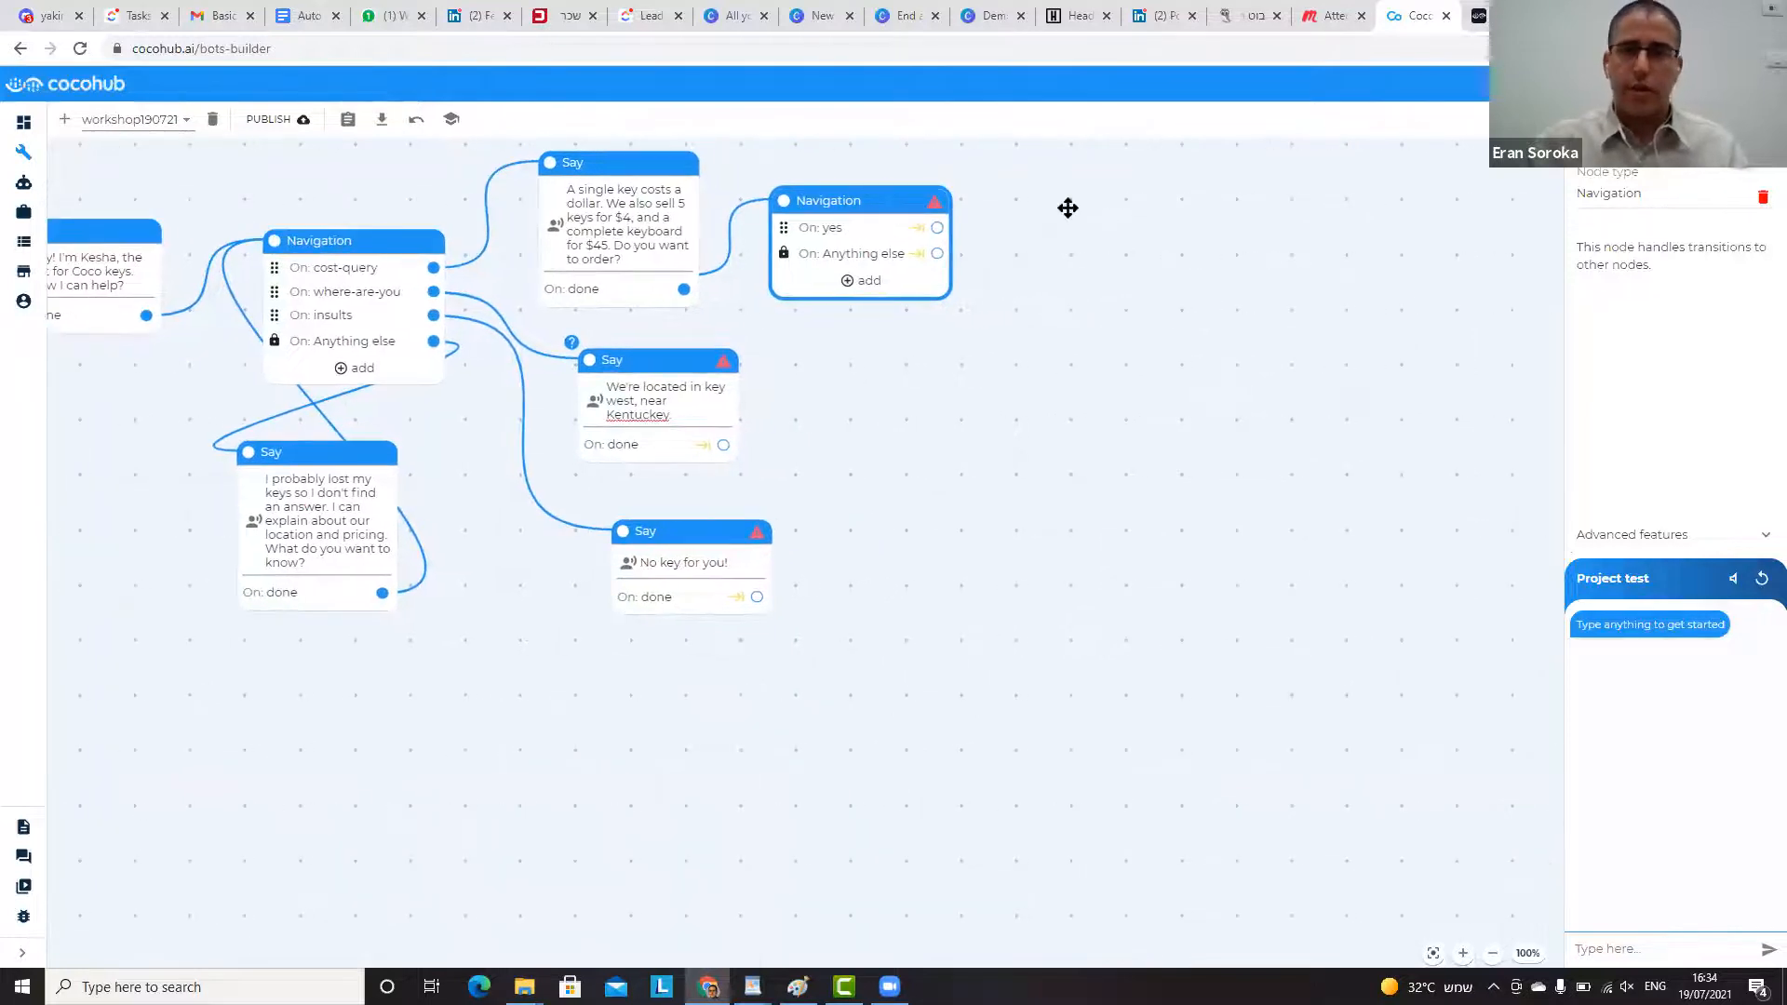
double_click(1110, 269)
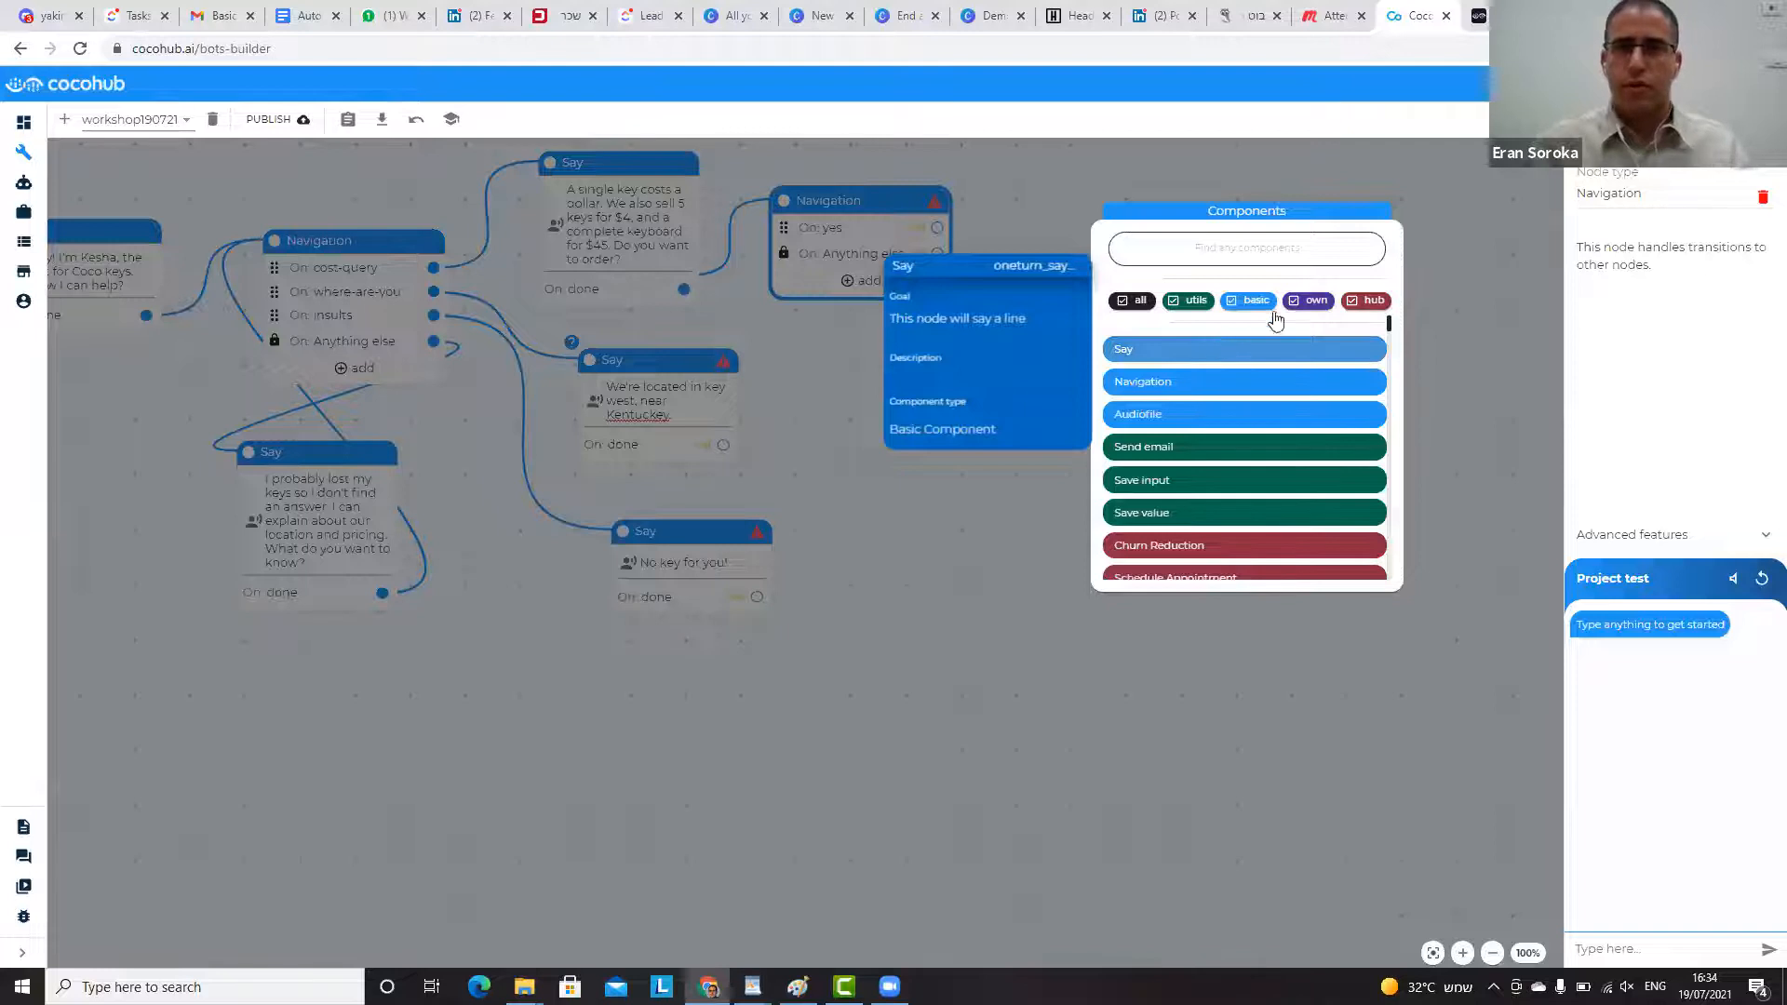
click(1344, 345)
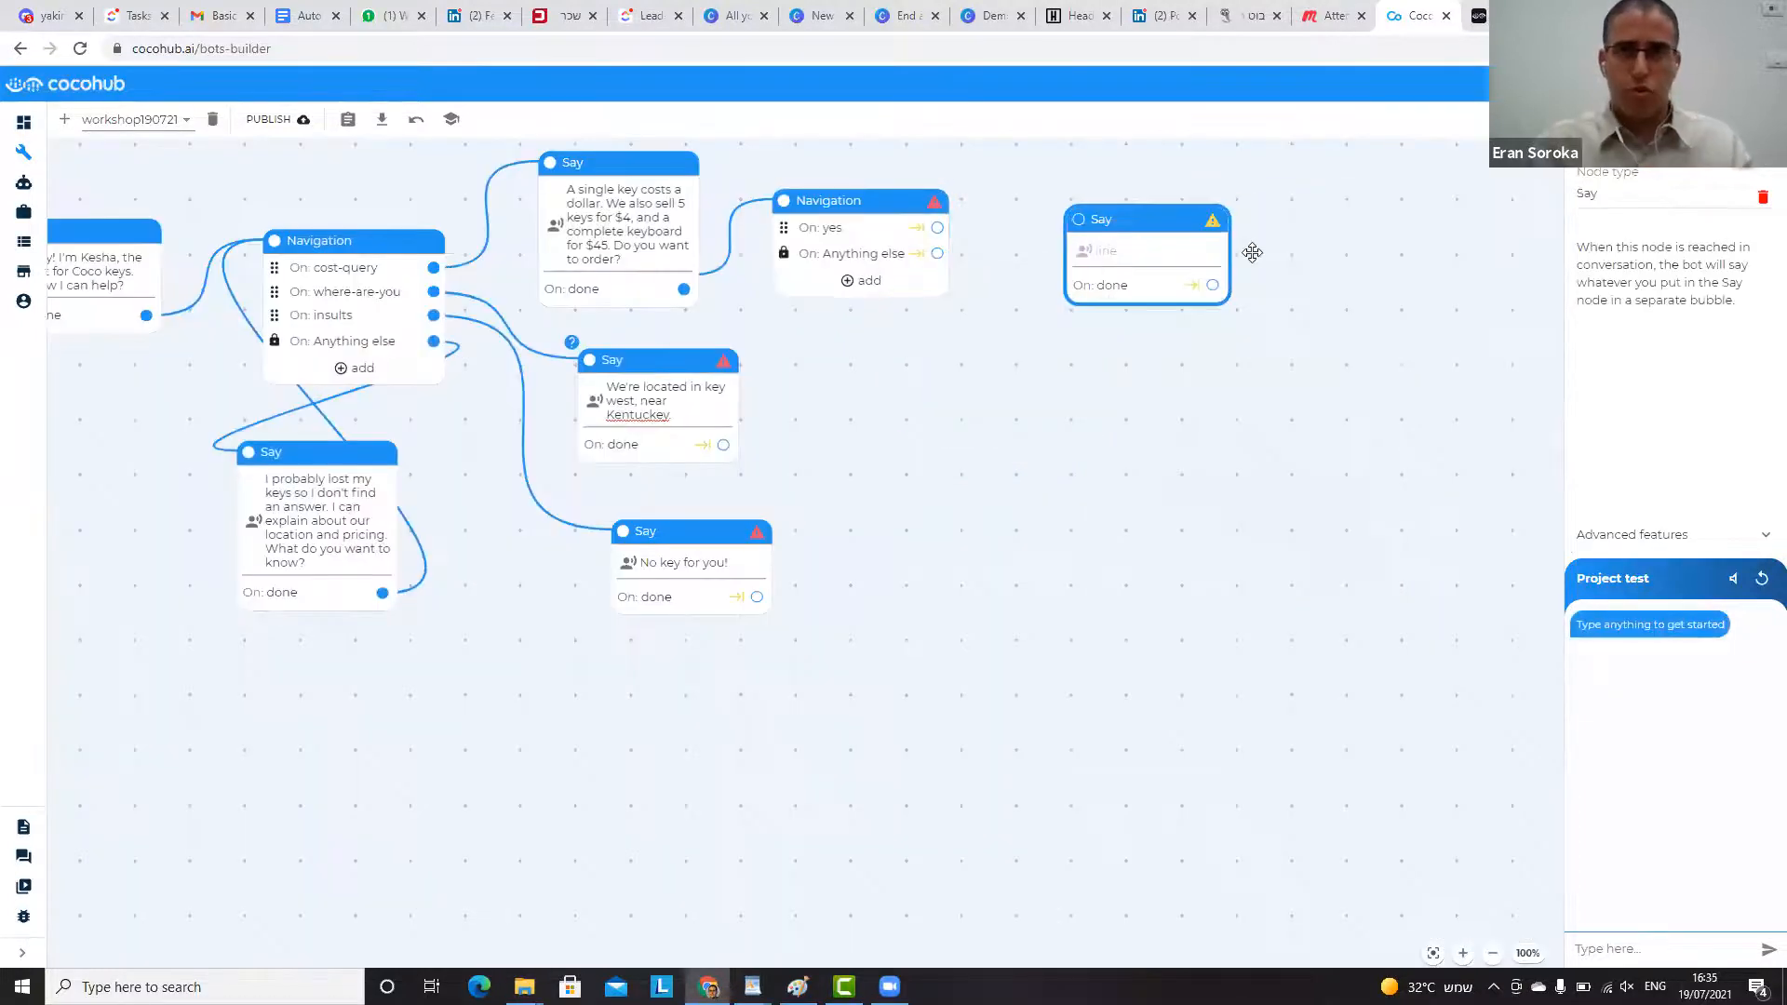
right_click(1206, 228)
click(1289, 224)
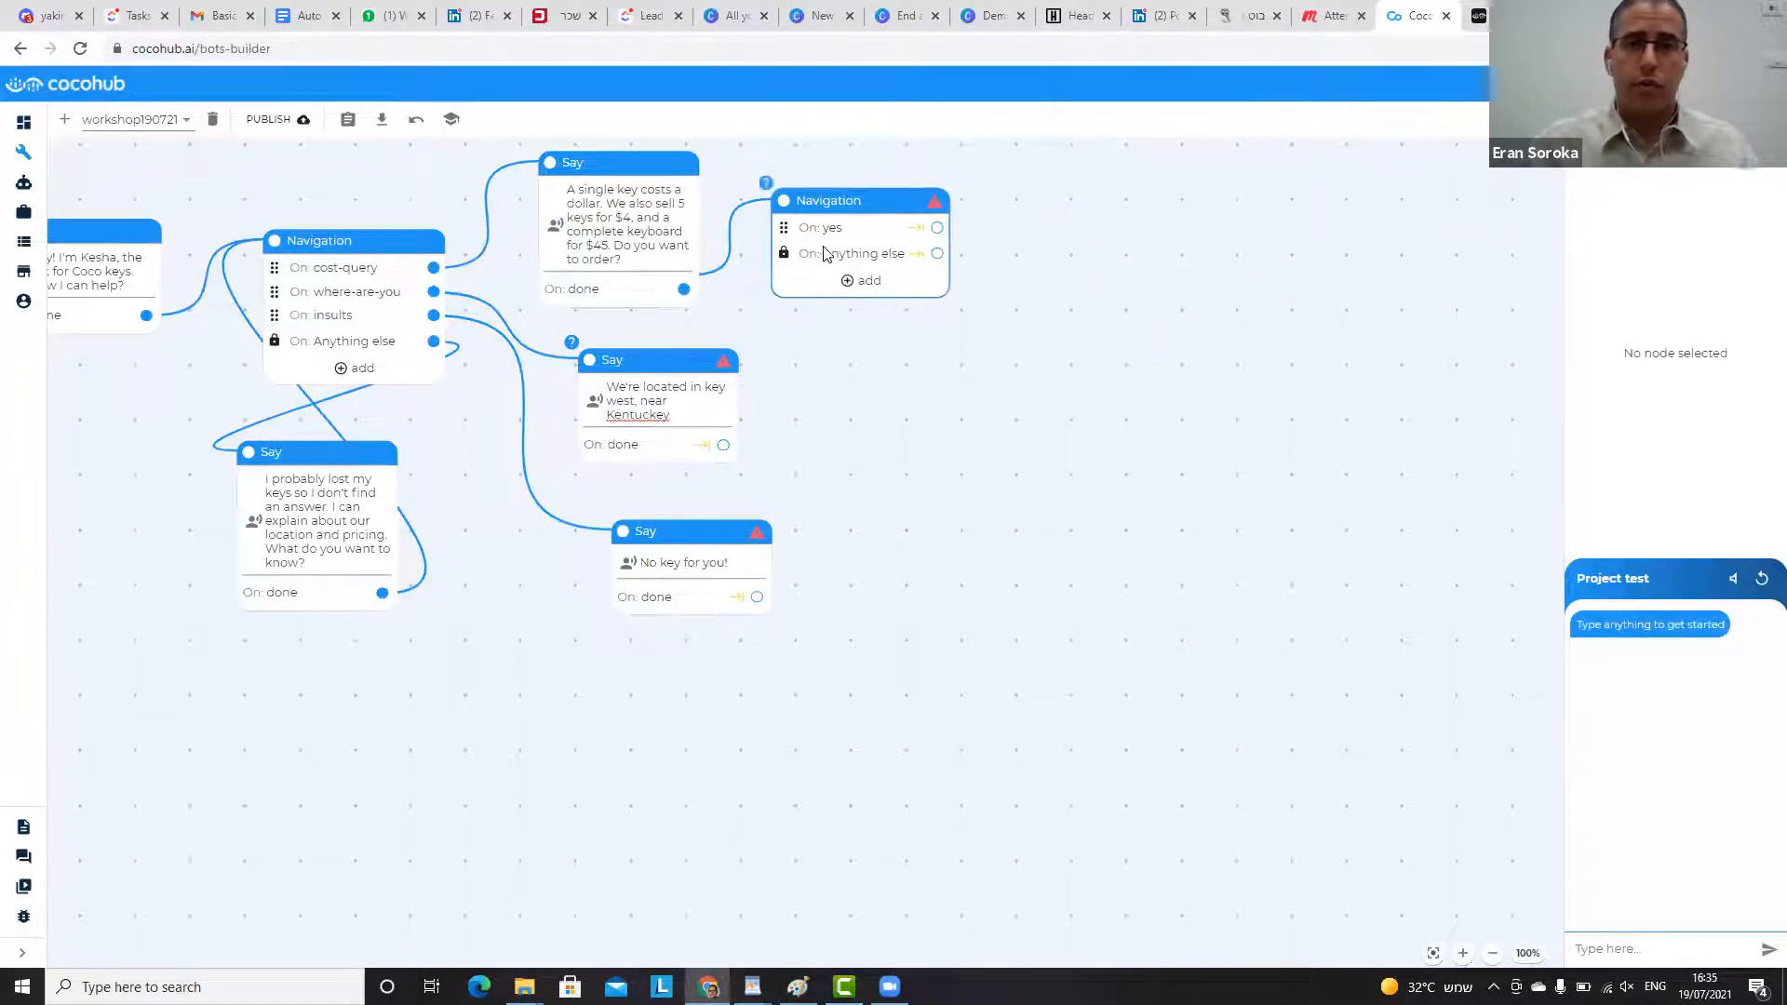
- Publish the component and look over the Hub's component catalogue before returning to the bots builder
click(307, 117)
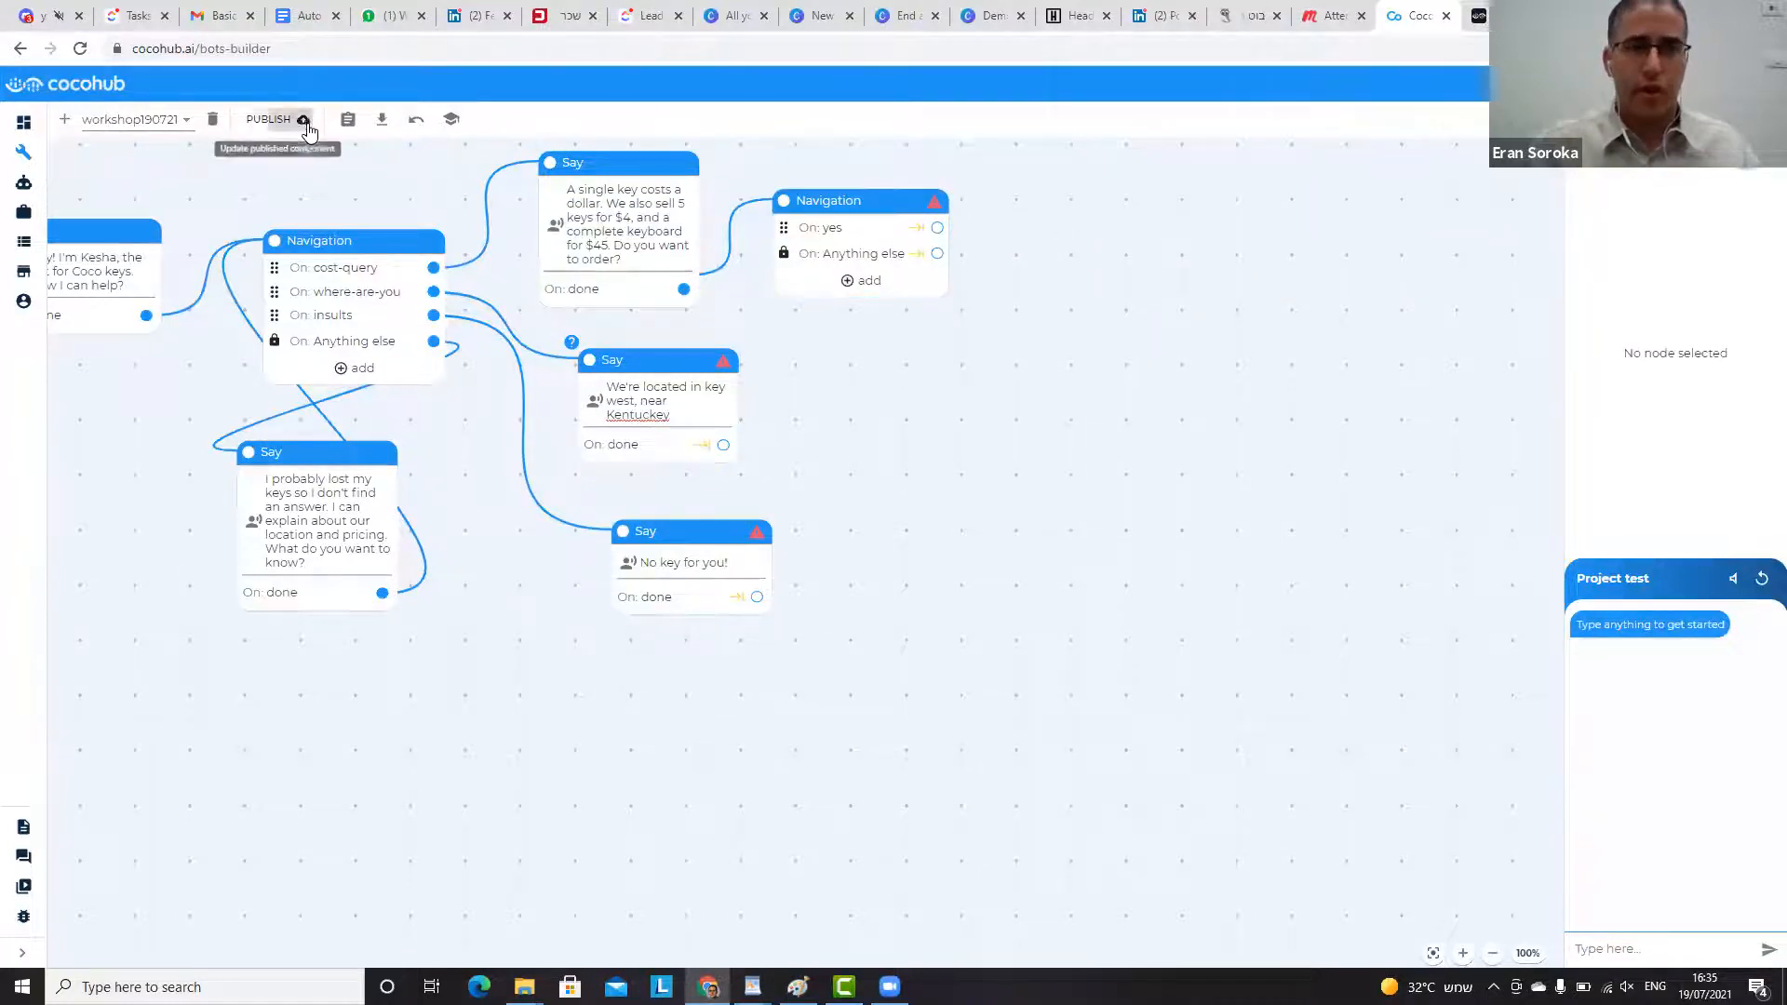
click(20, 276)
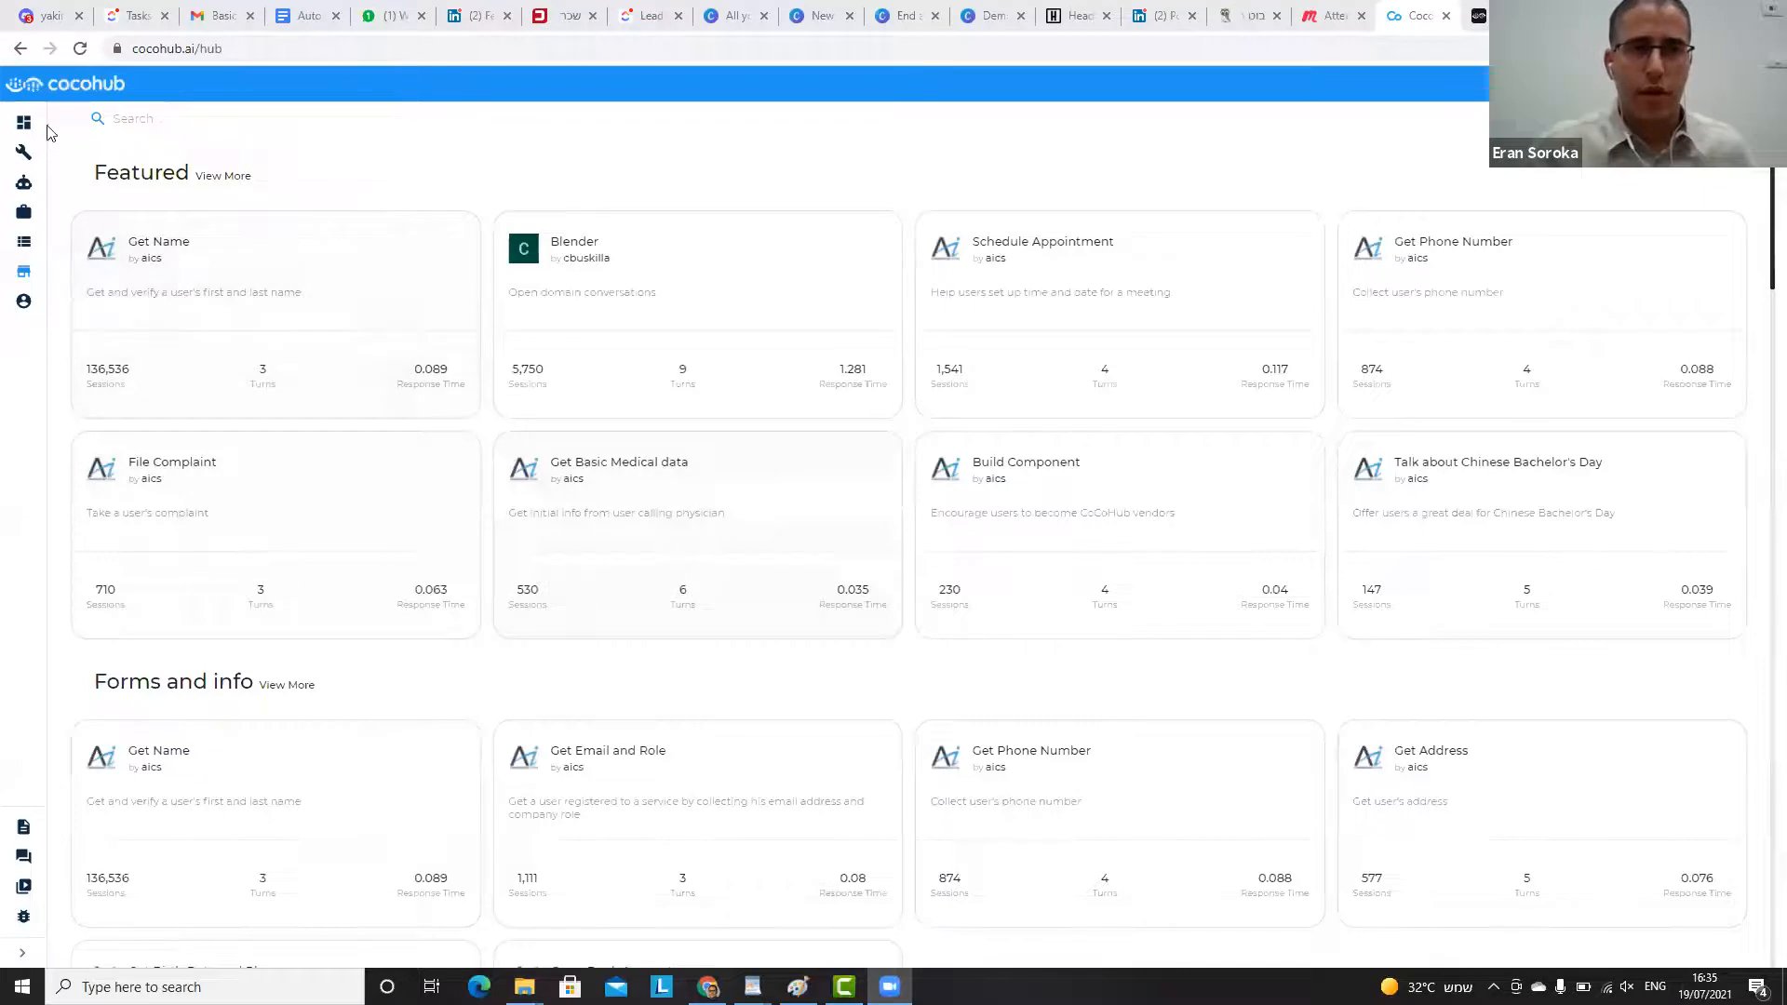
click(37, 156)
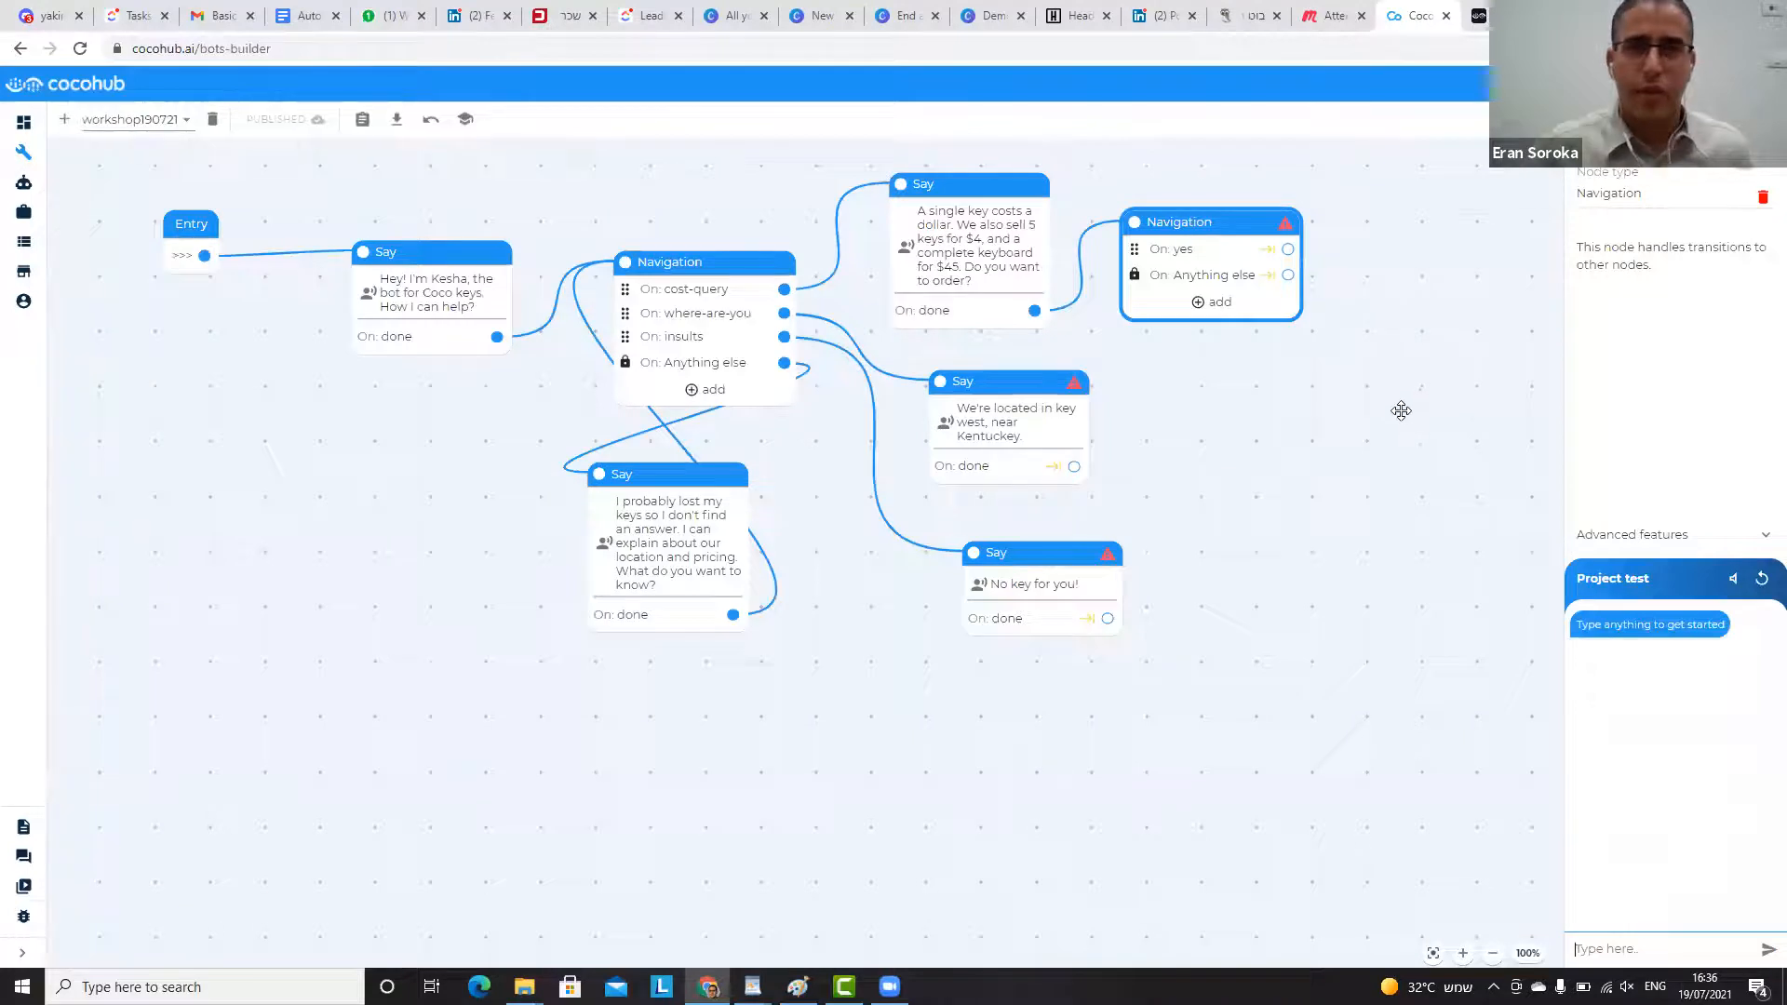
- Add the Get Name hub component, linked from the order Navigation node's yes output, and publish the component
drag(1401, 411, 1064, 427)
drag(1096, 274, 1082, 260)
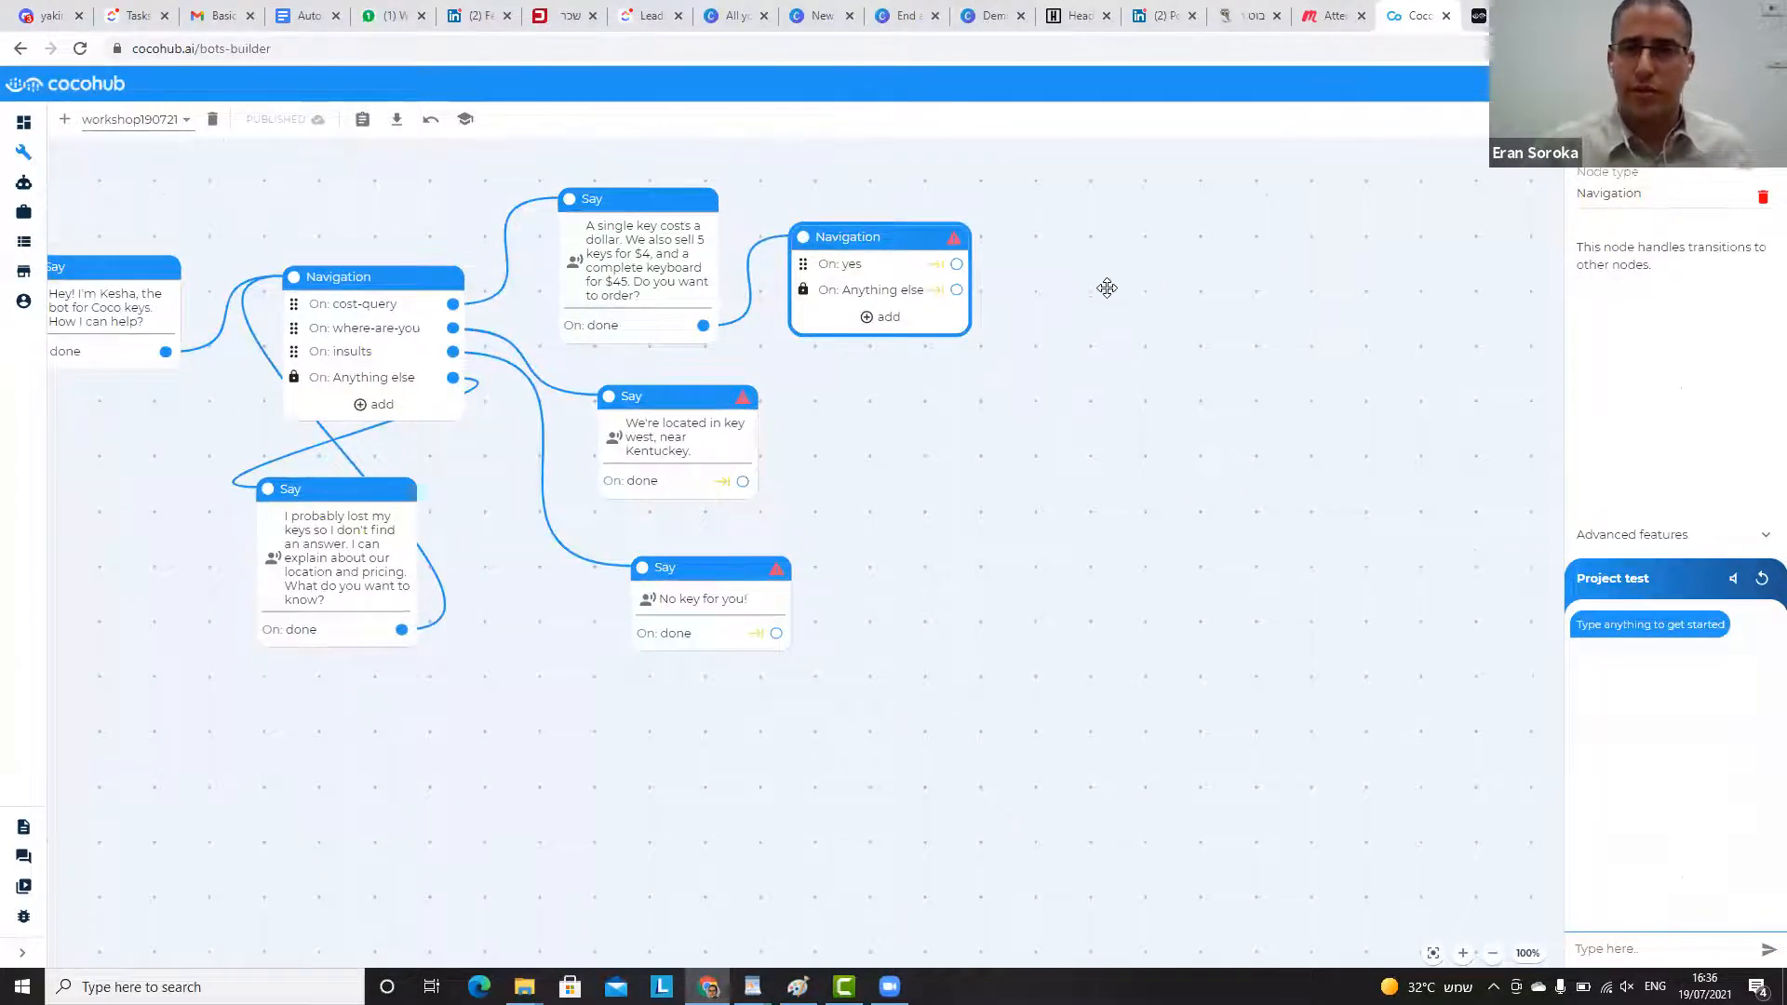
double_click(1105, 286)
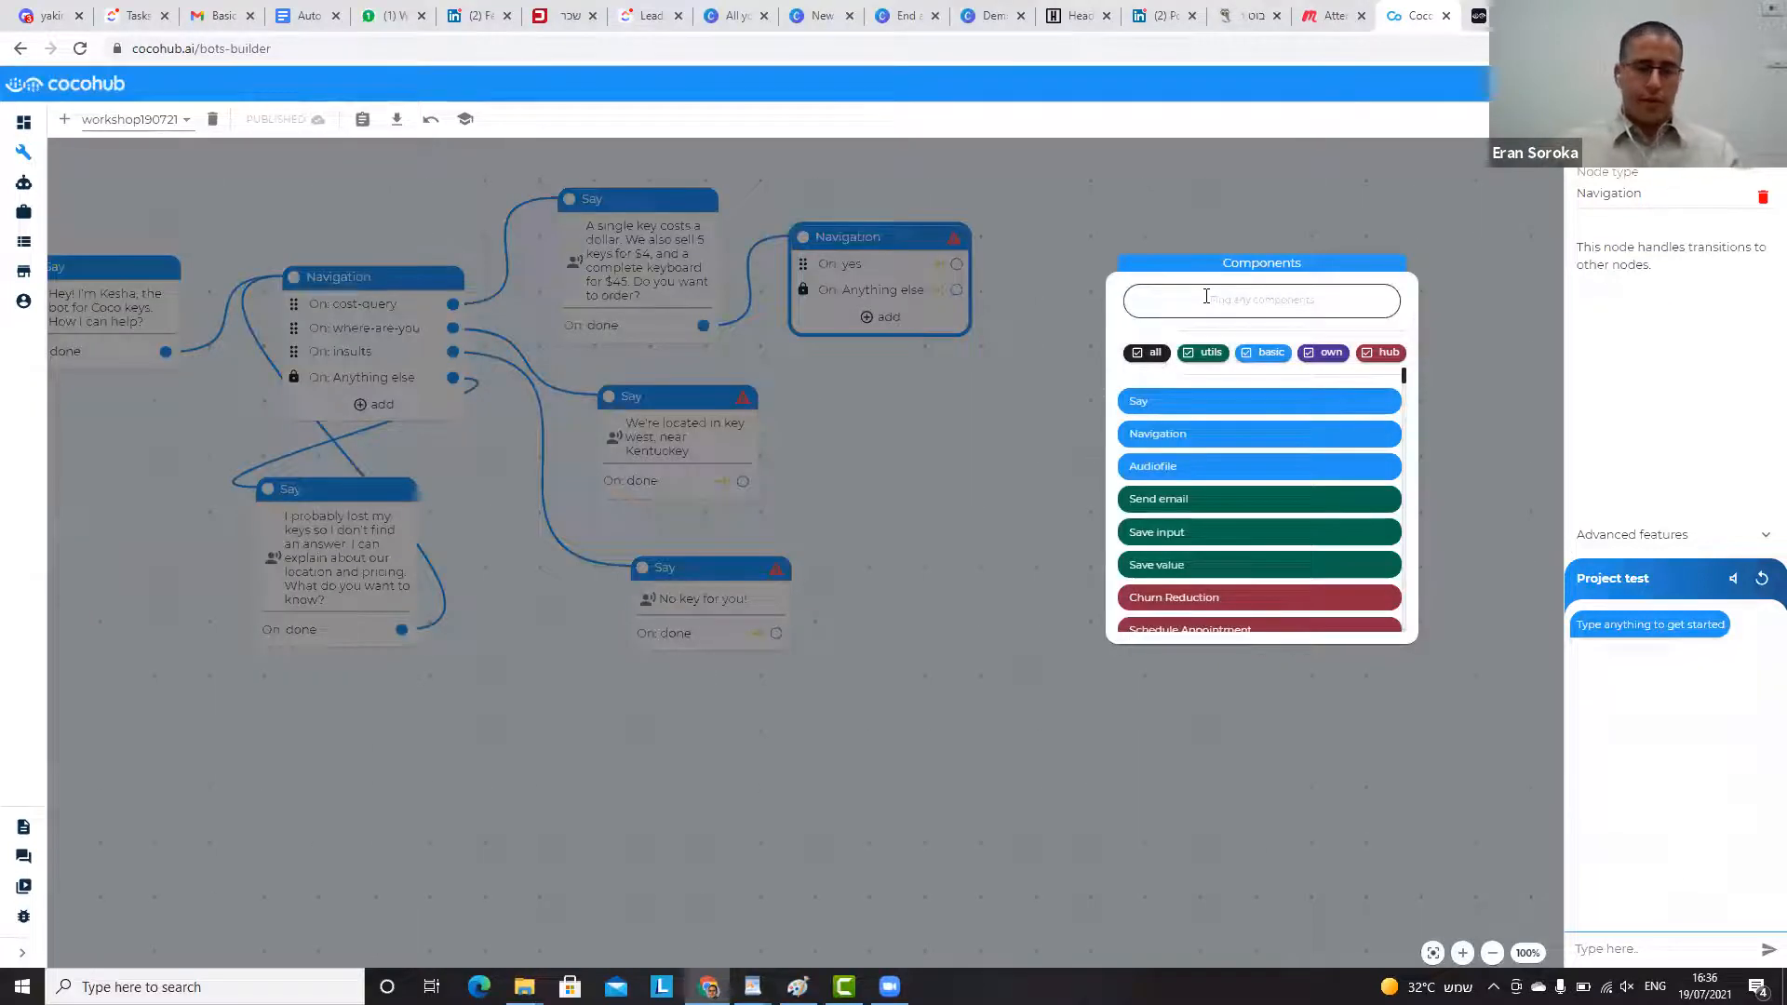
text(name)
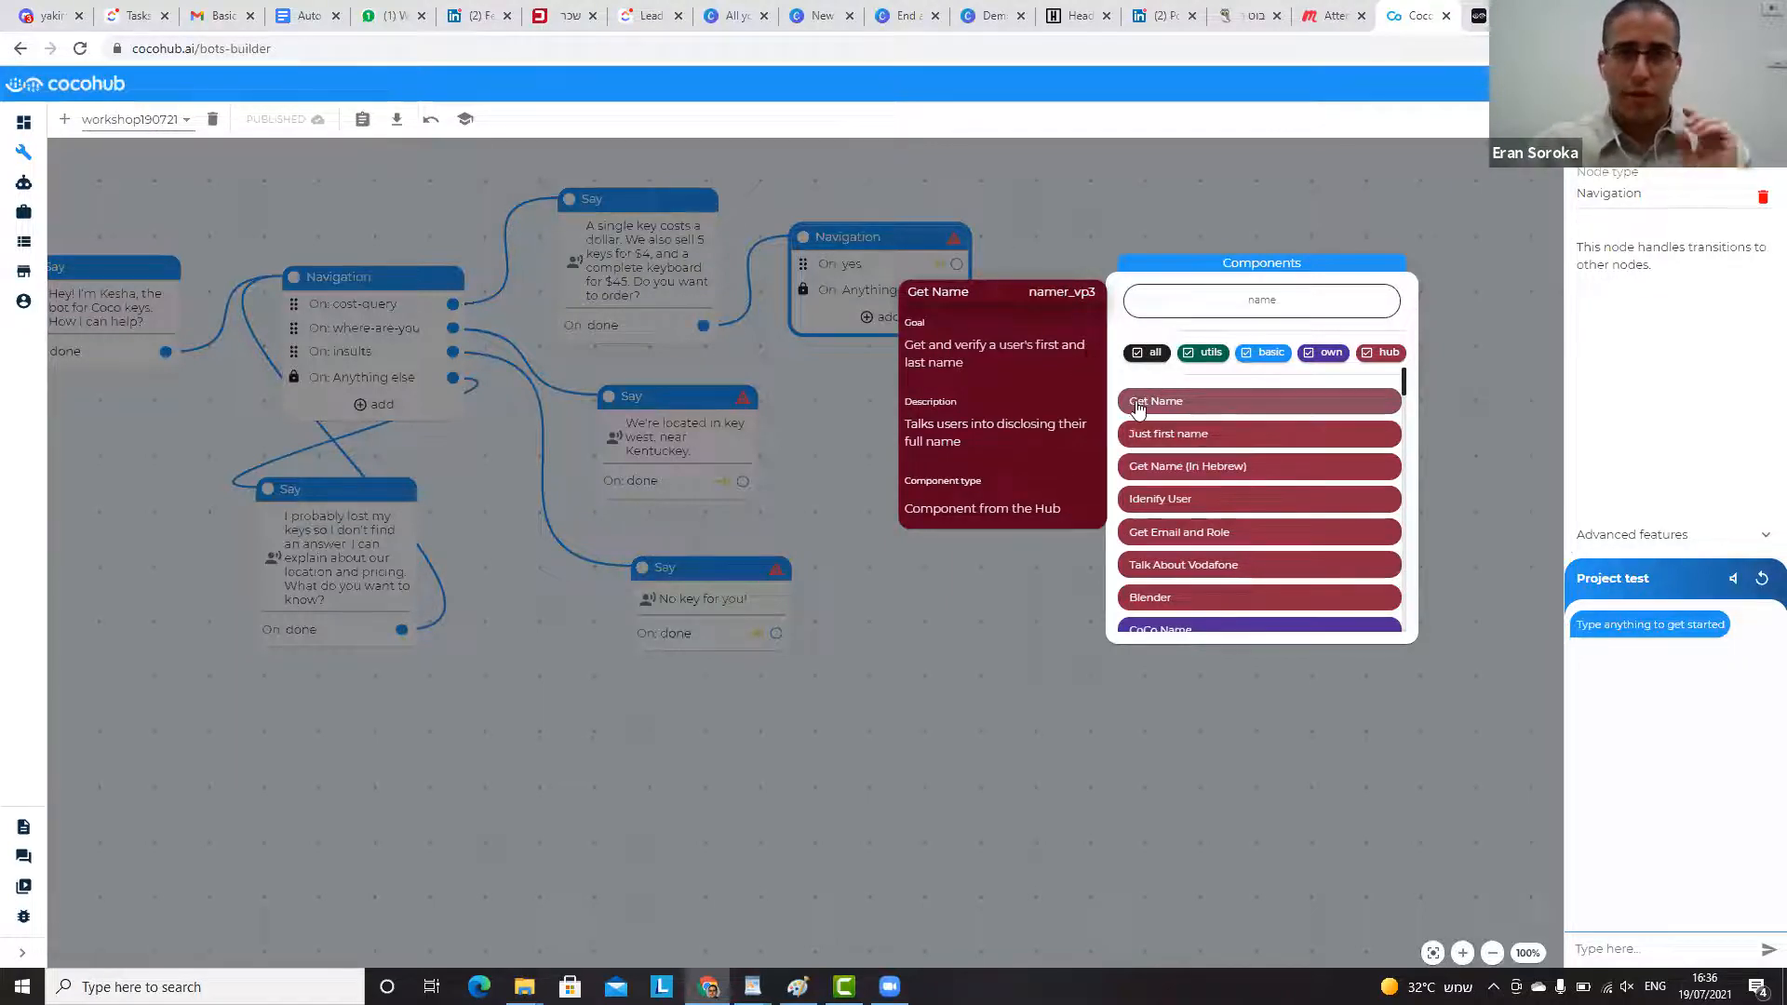
click(1033, 236)
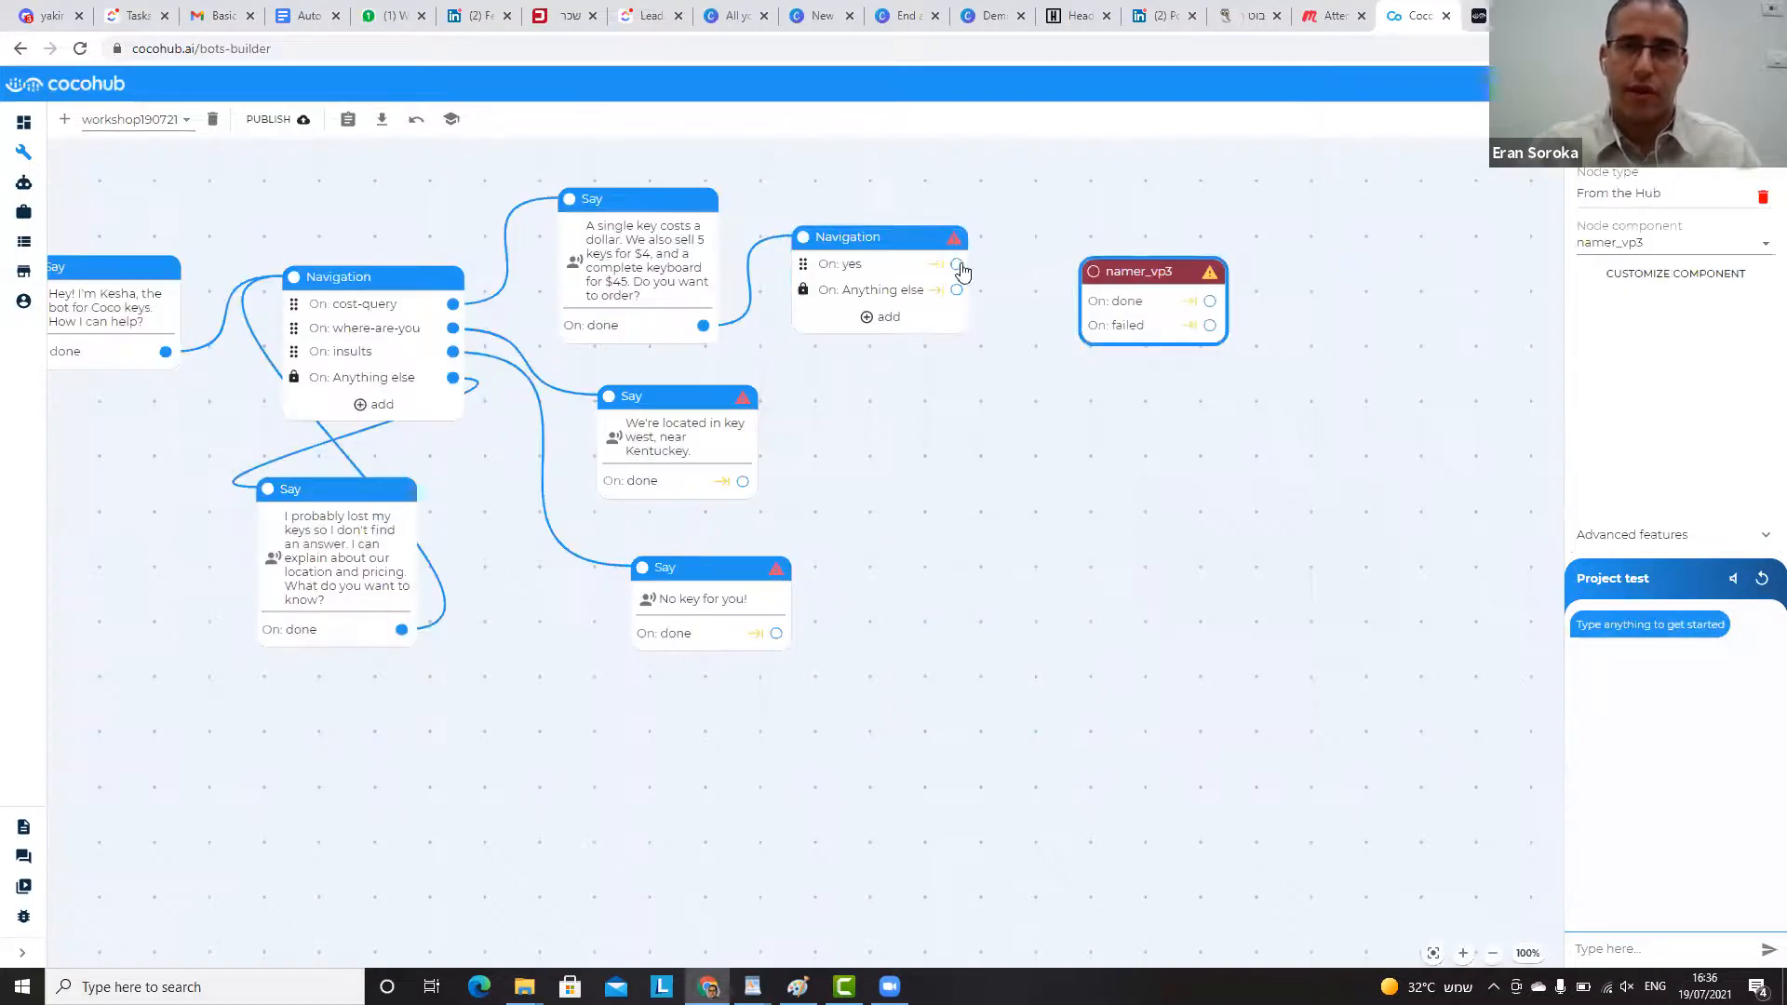
drag(957, 263, 1080, 279)
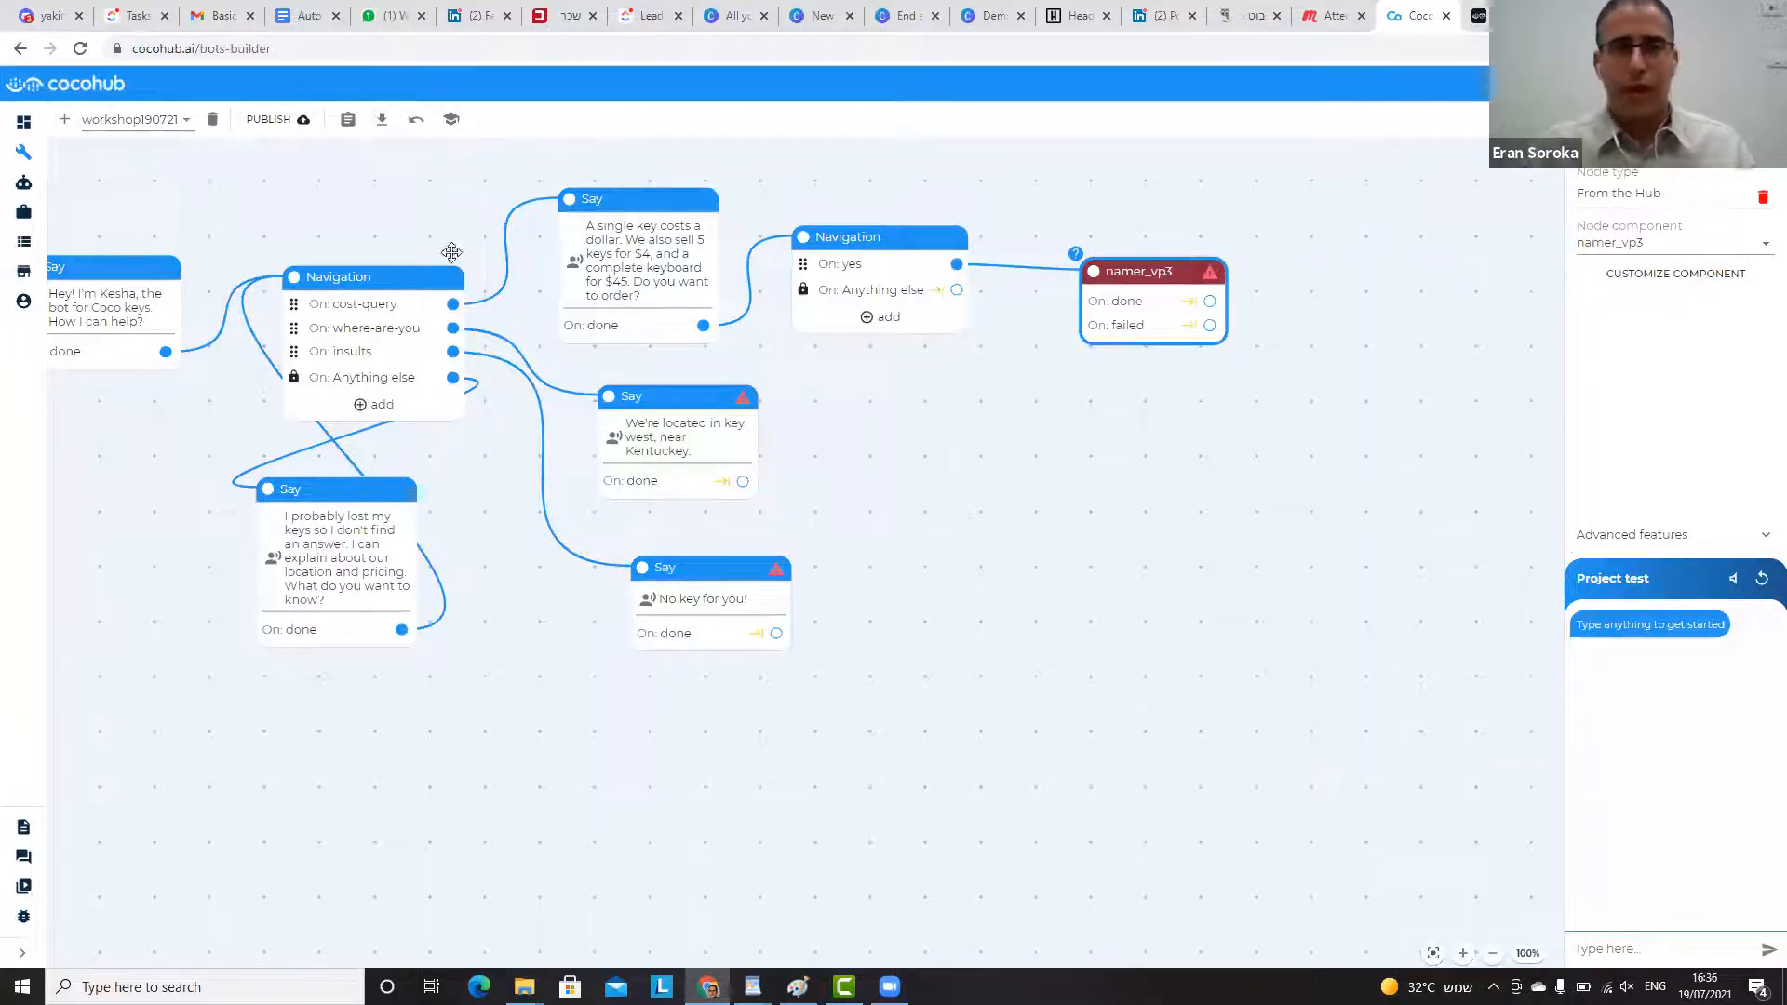
click(298, 124)
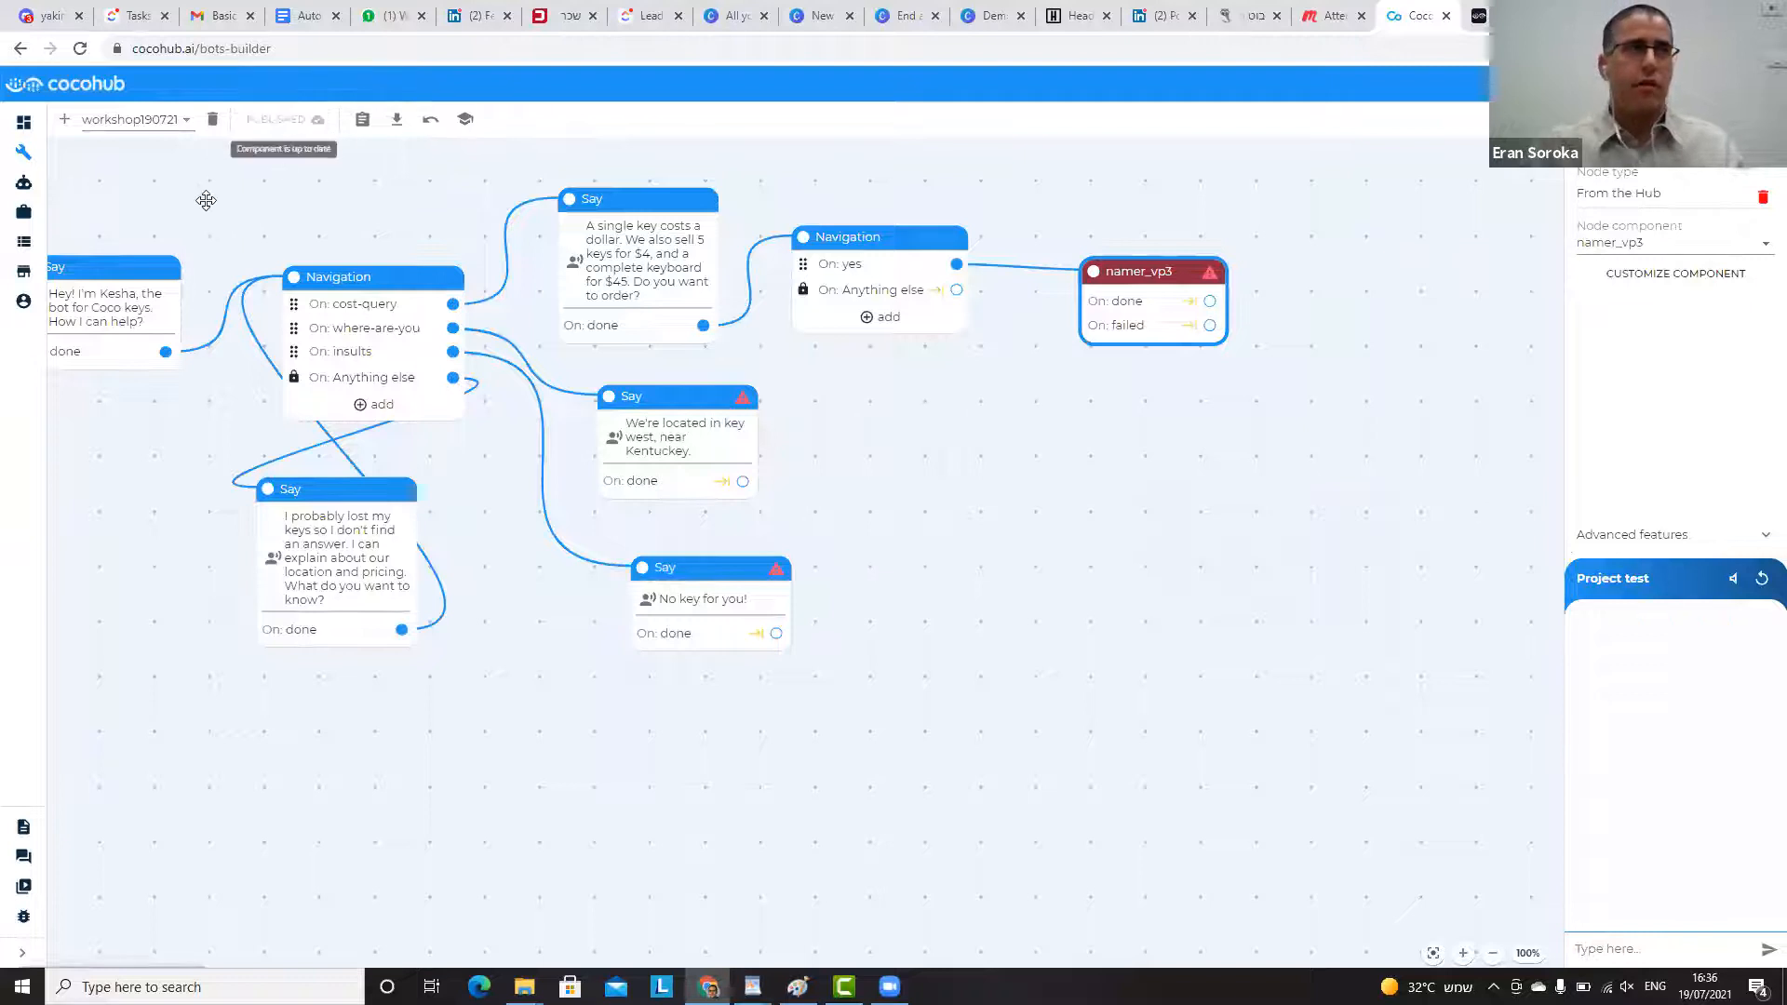
- Reconnect the Entry output directly to the namer_vp3 node and test it by sending "hey" in the project chat
drag(210, 201, 337, 240)
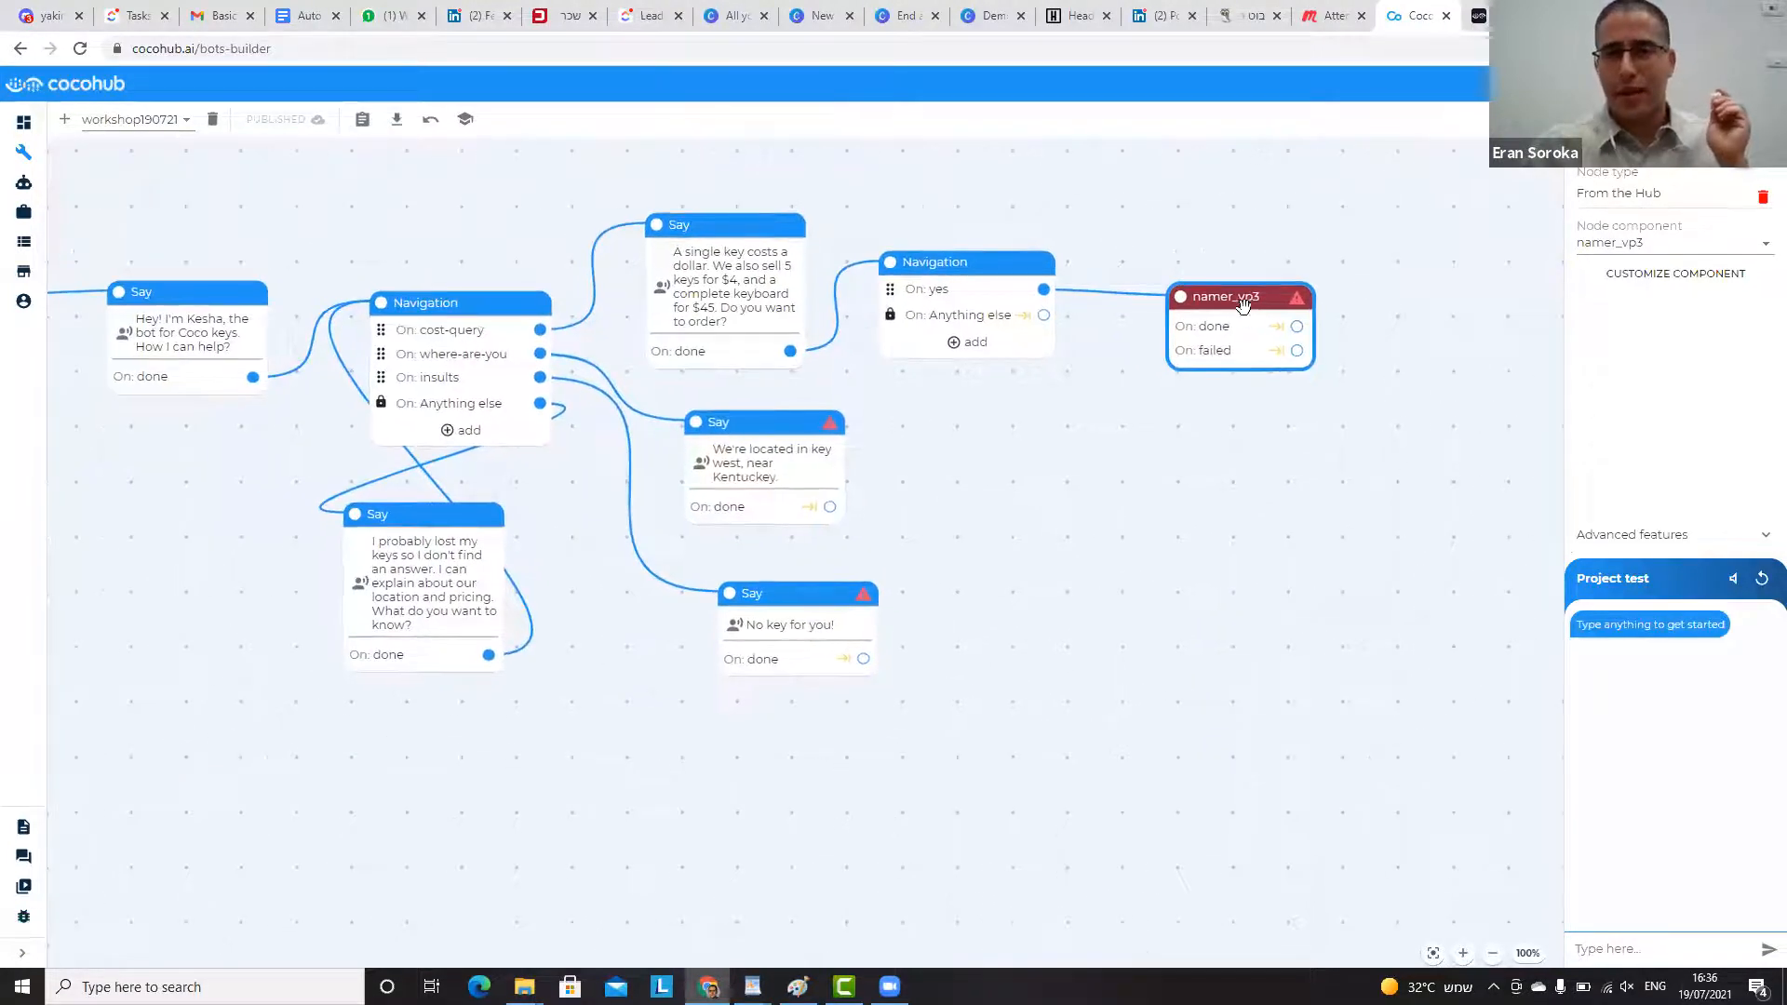
drag(565, 196, 626, 211)
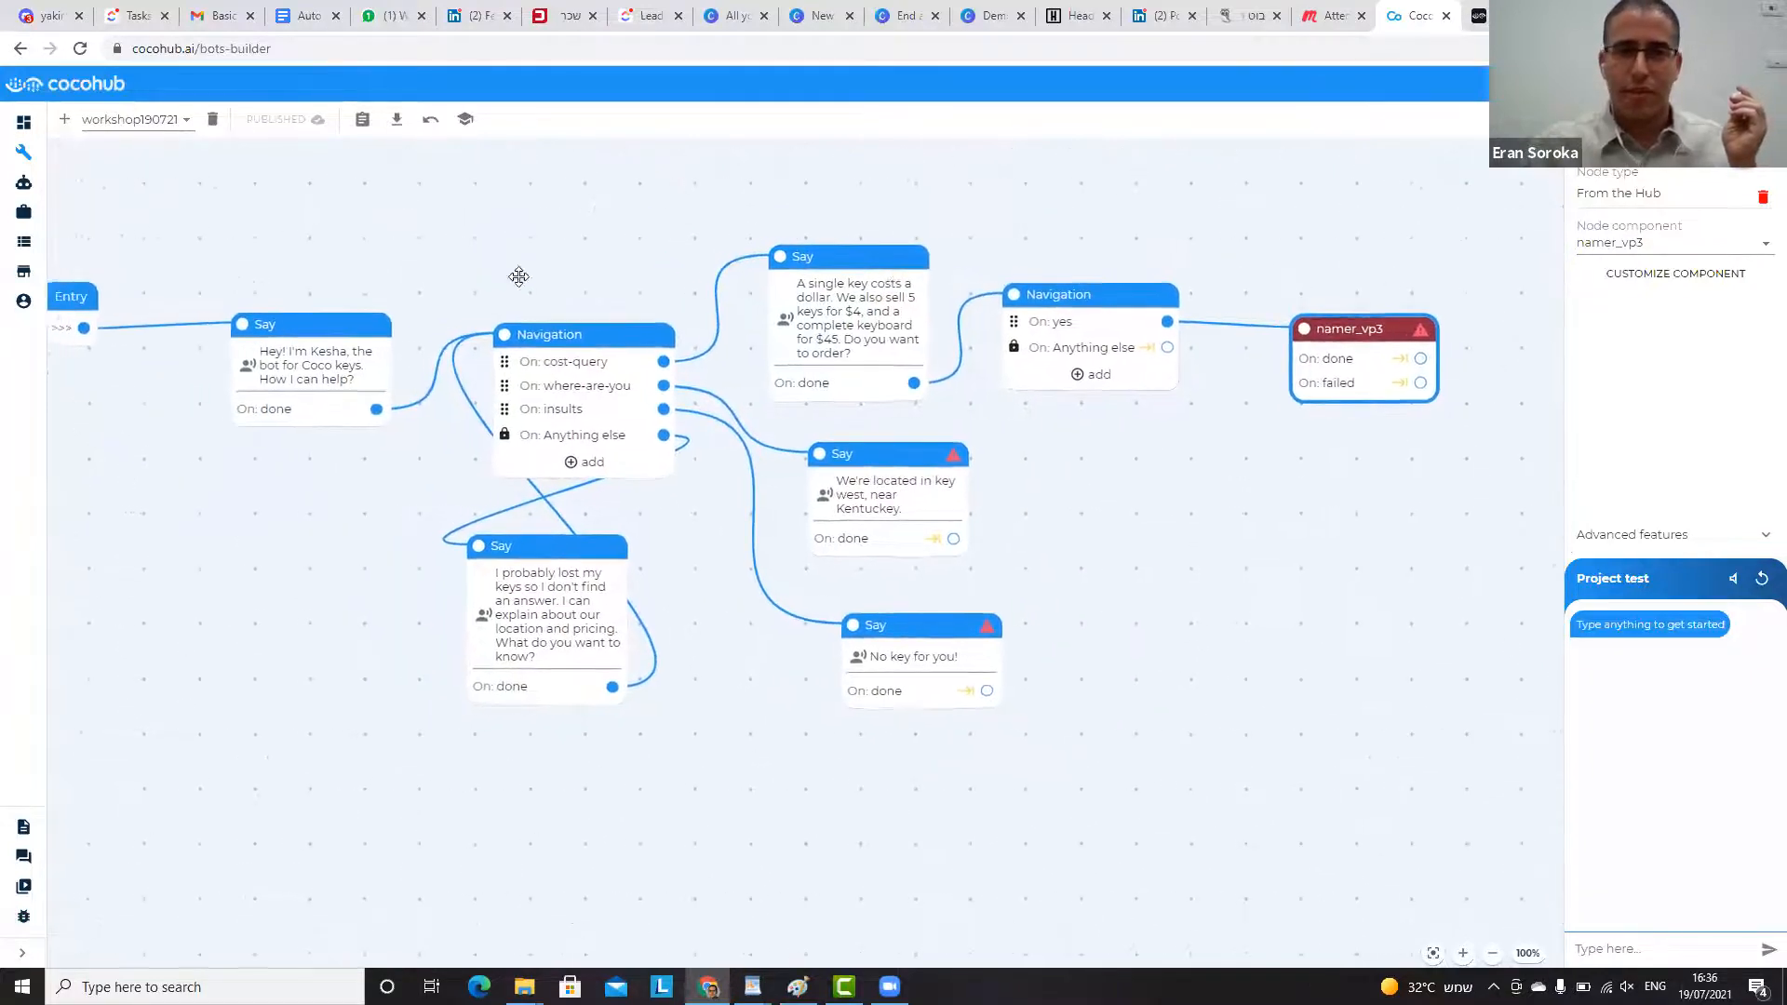
drag(100, 332, 1308, 339)
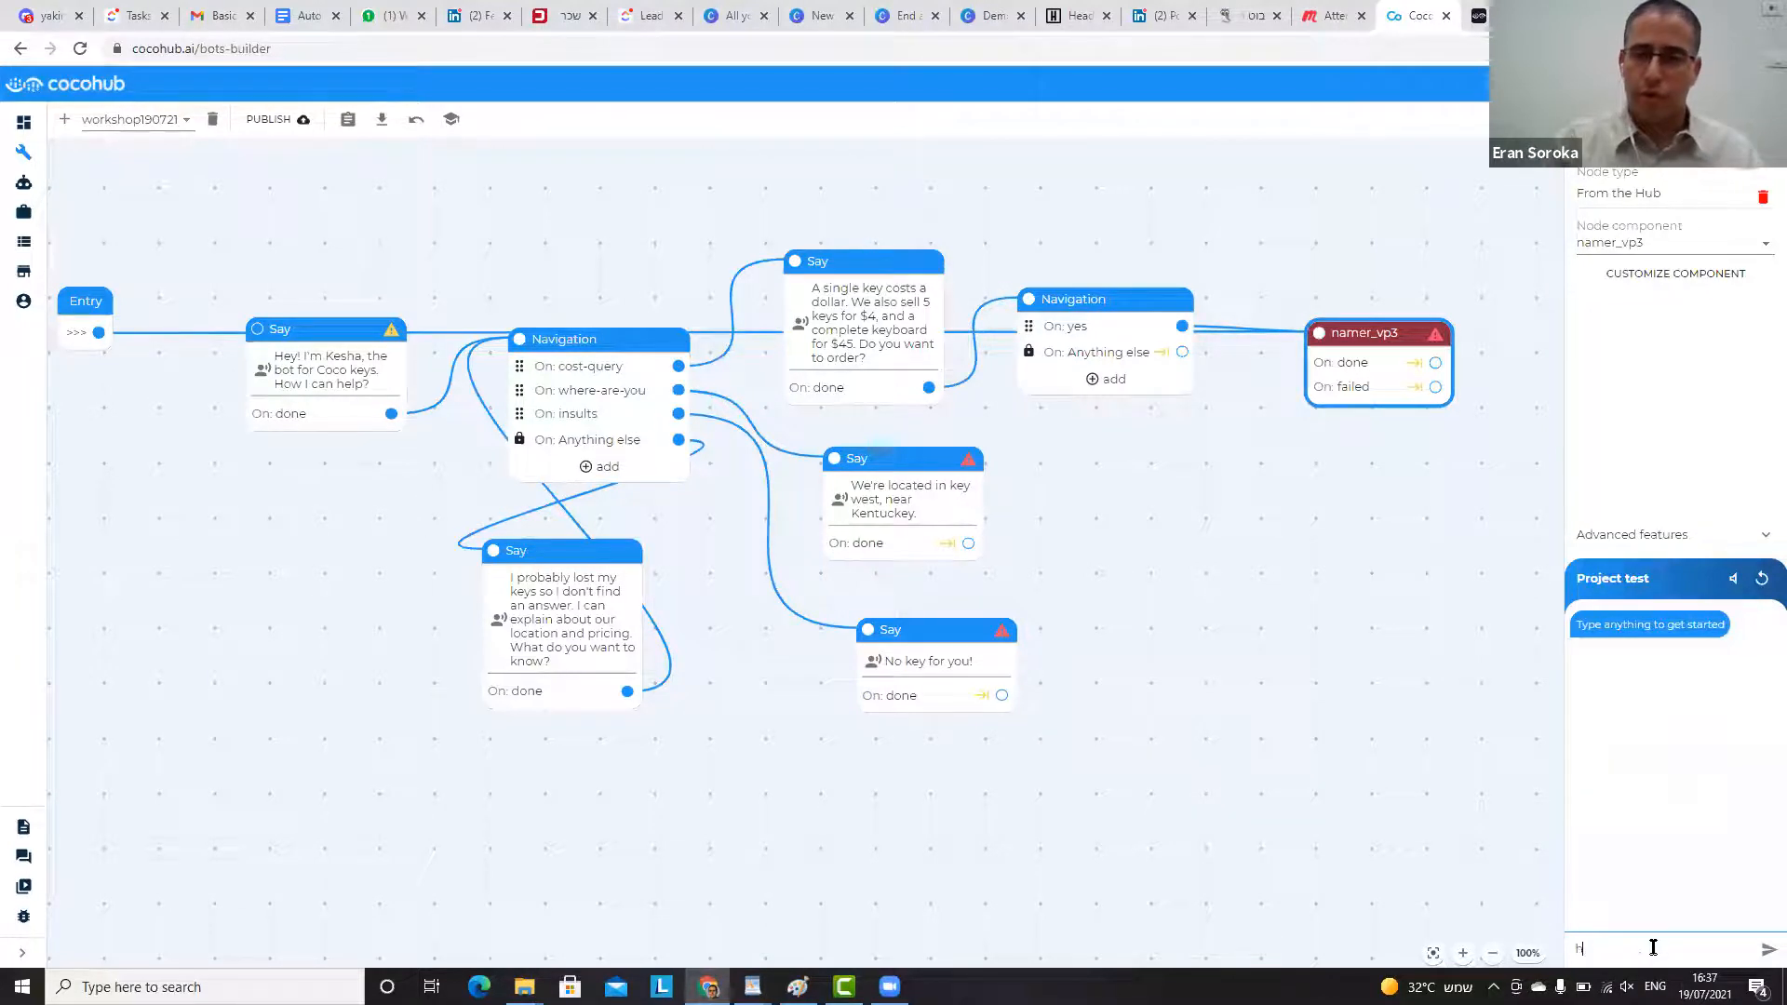
key(Return)
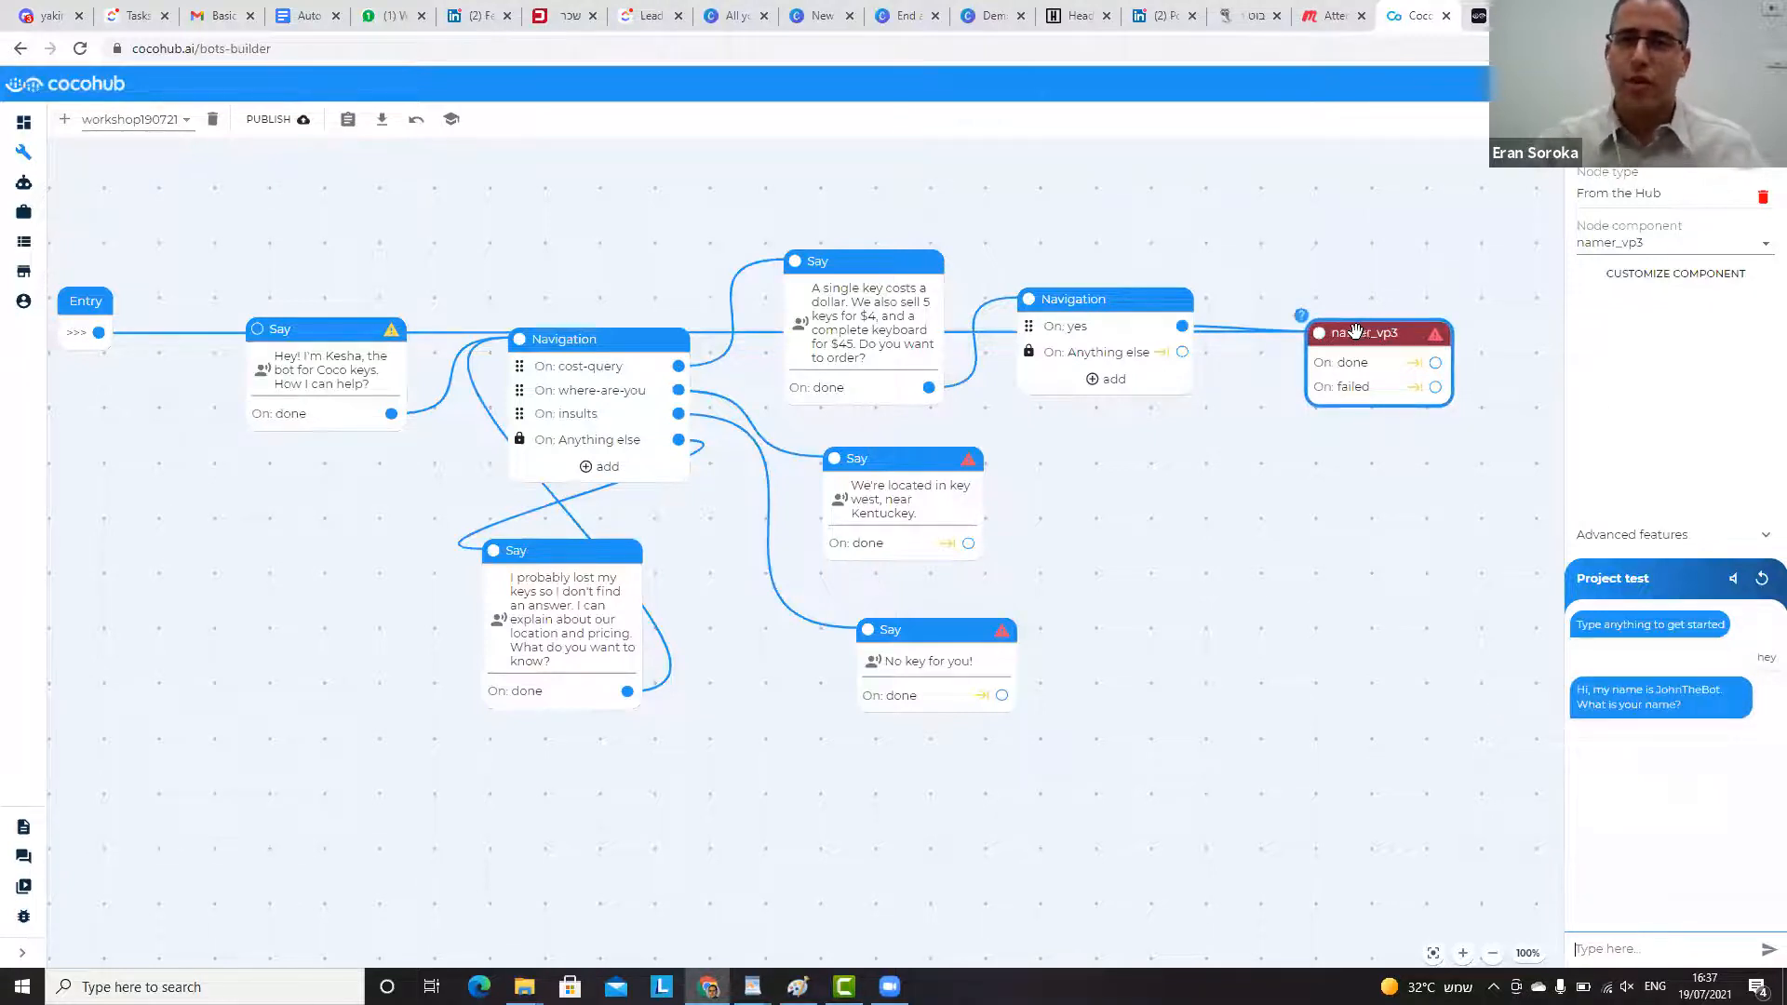
- Move the namer_vp3 node closer to the order Navigation node and customize it as an own copy with the ID kesha-name
drag(1342, 347, 1345, 367)
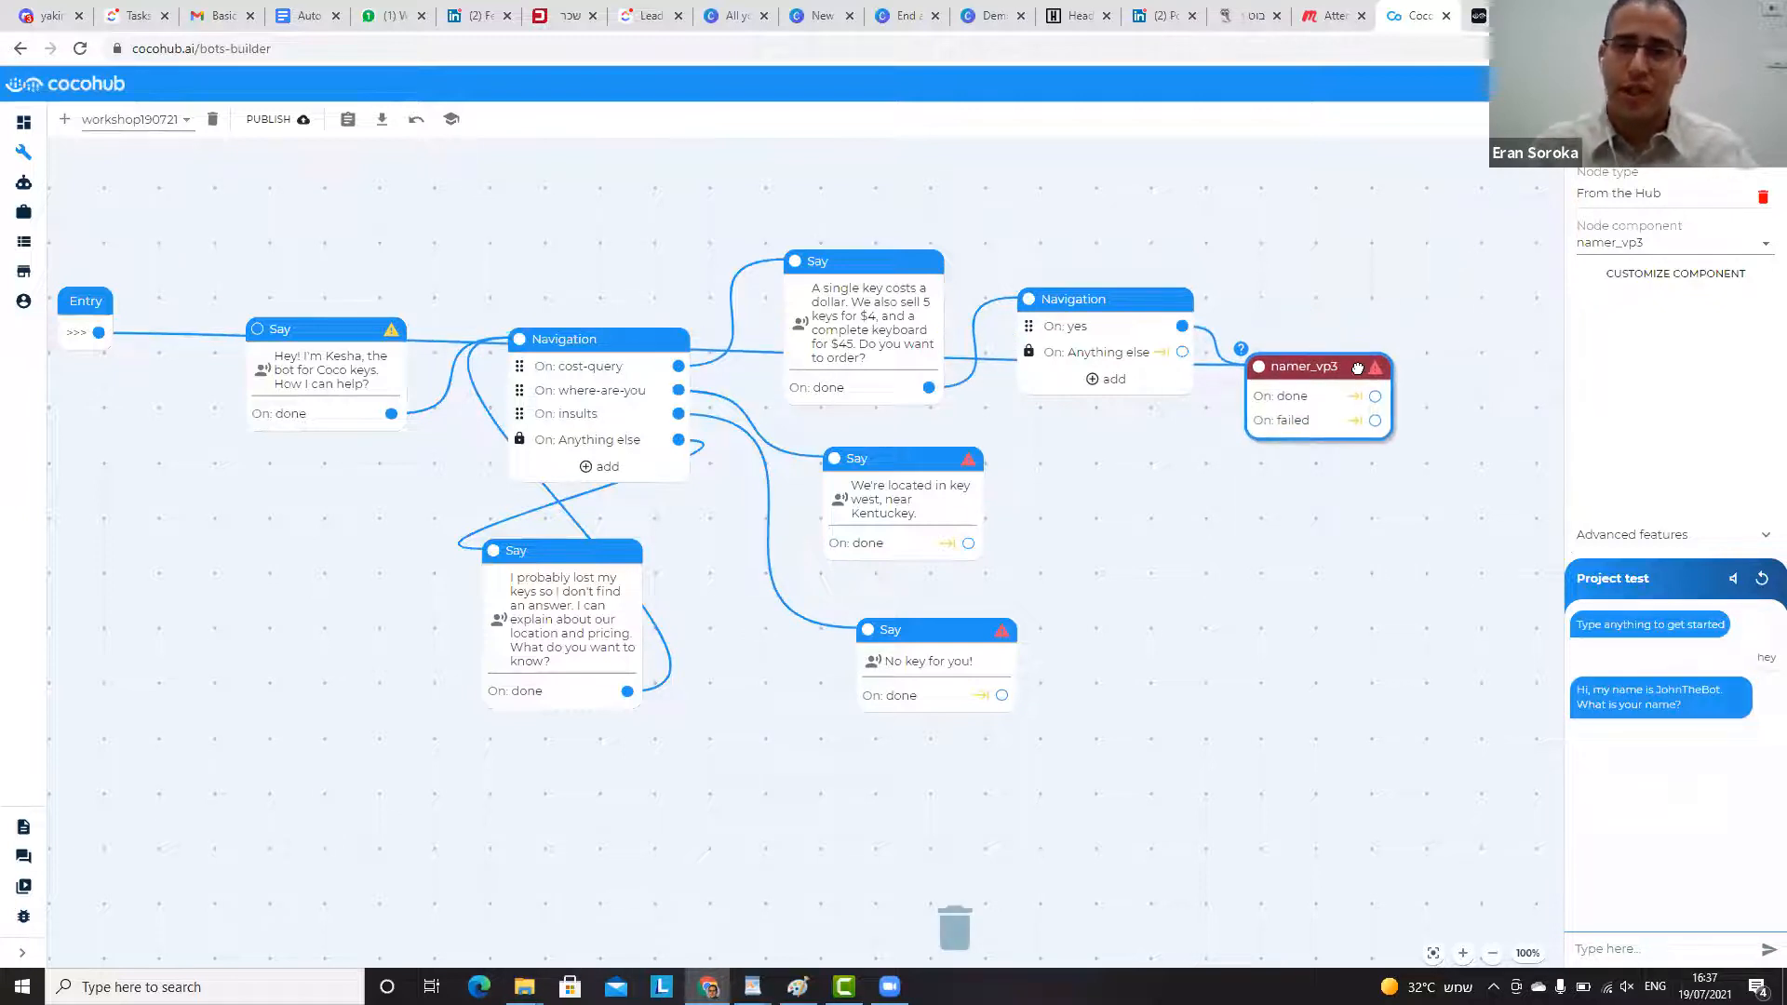
right_click(1368, 369)
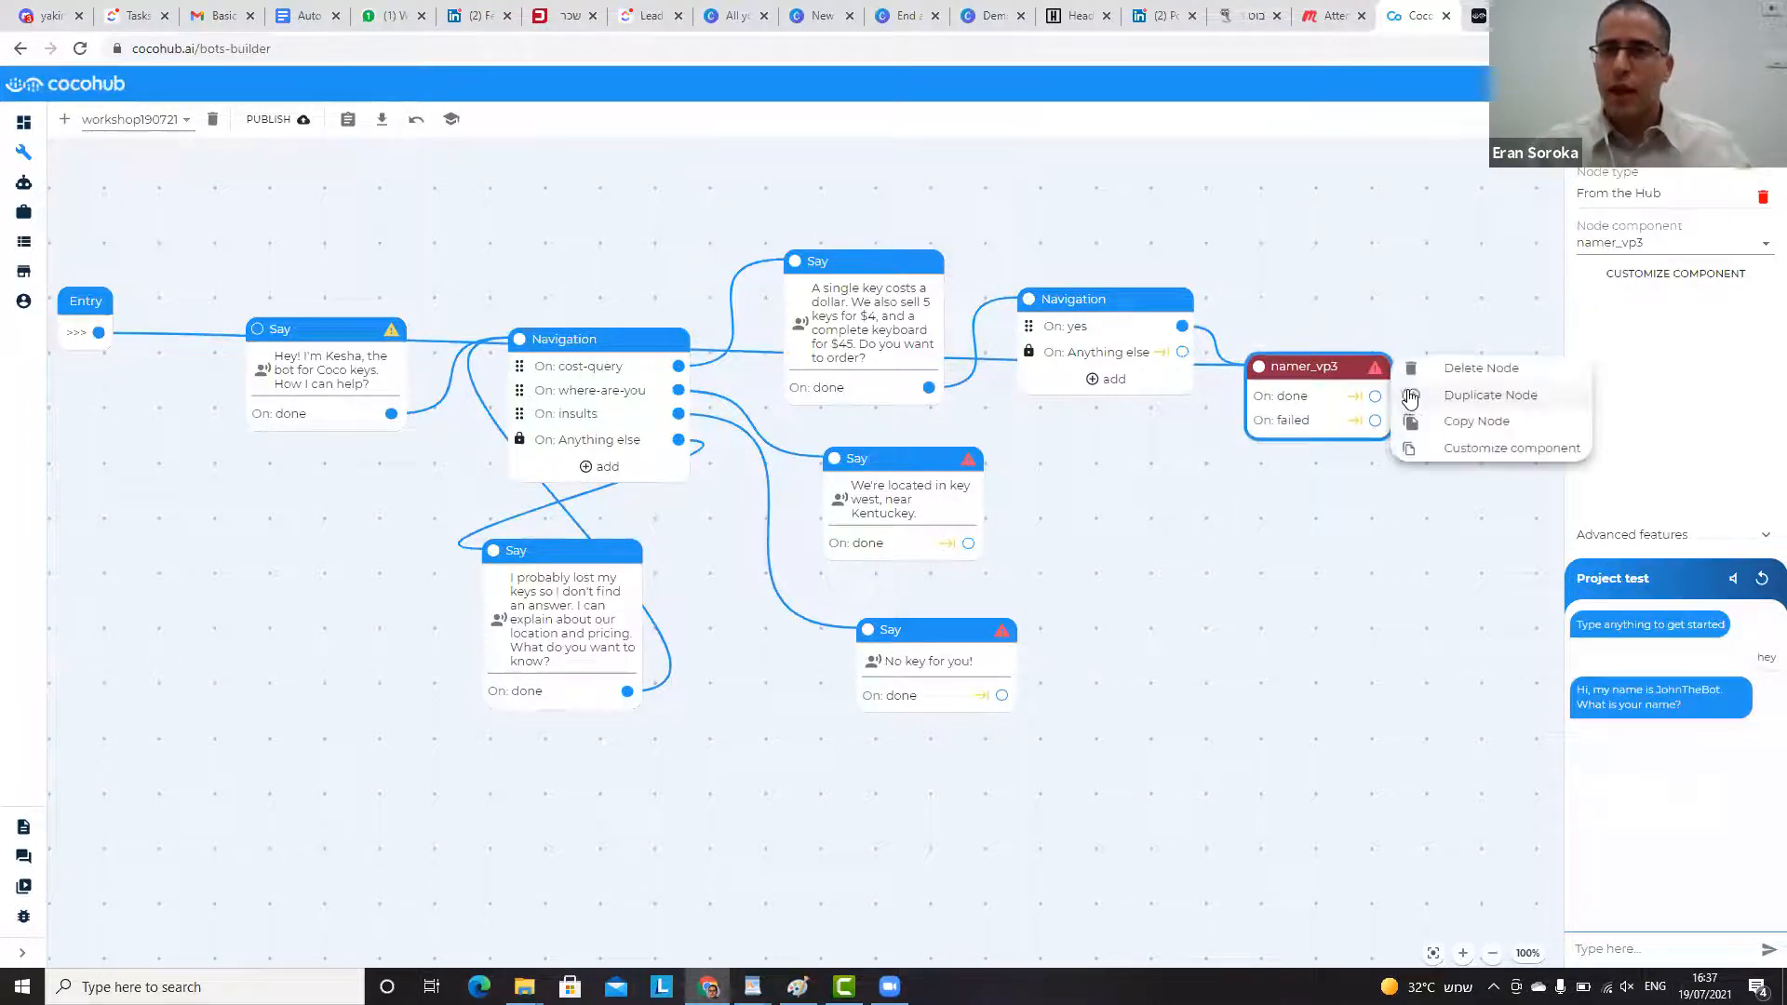
click(1456, 450)
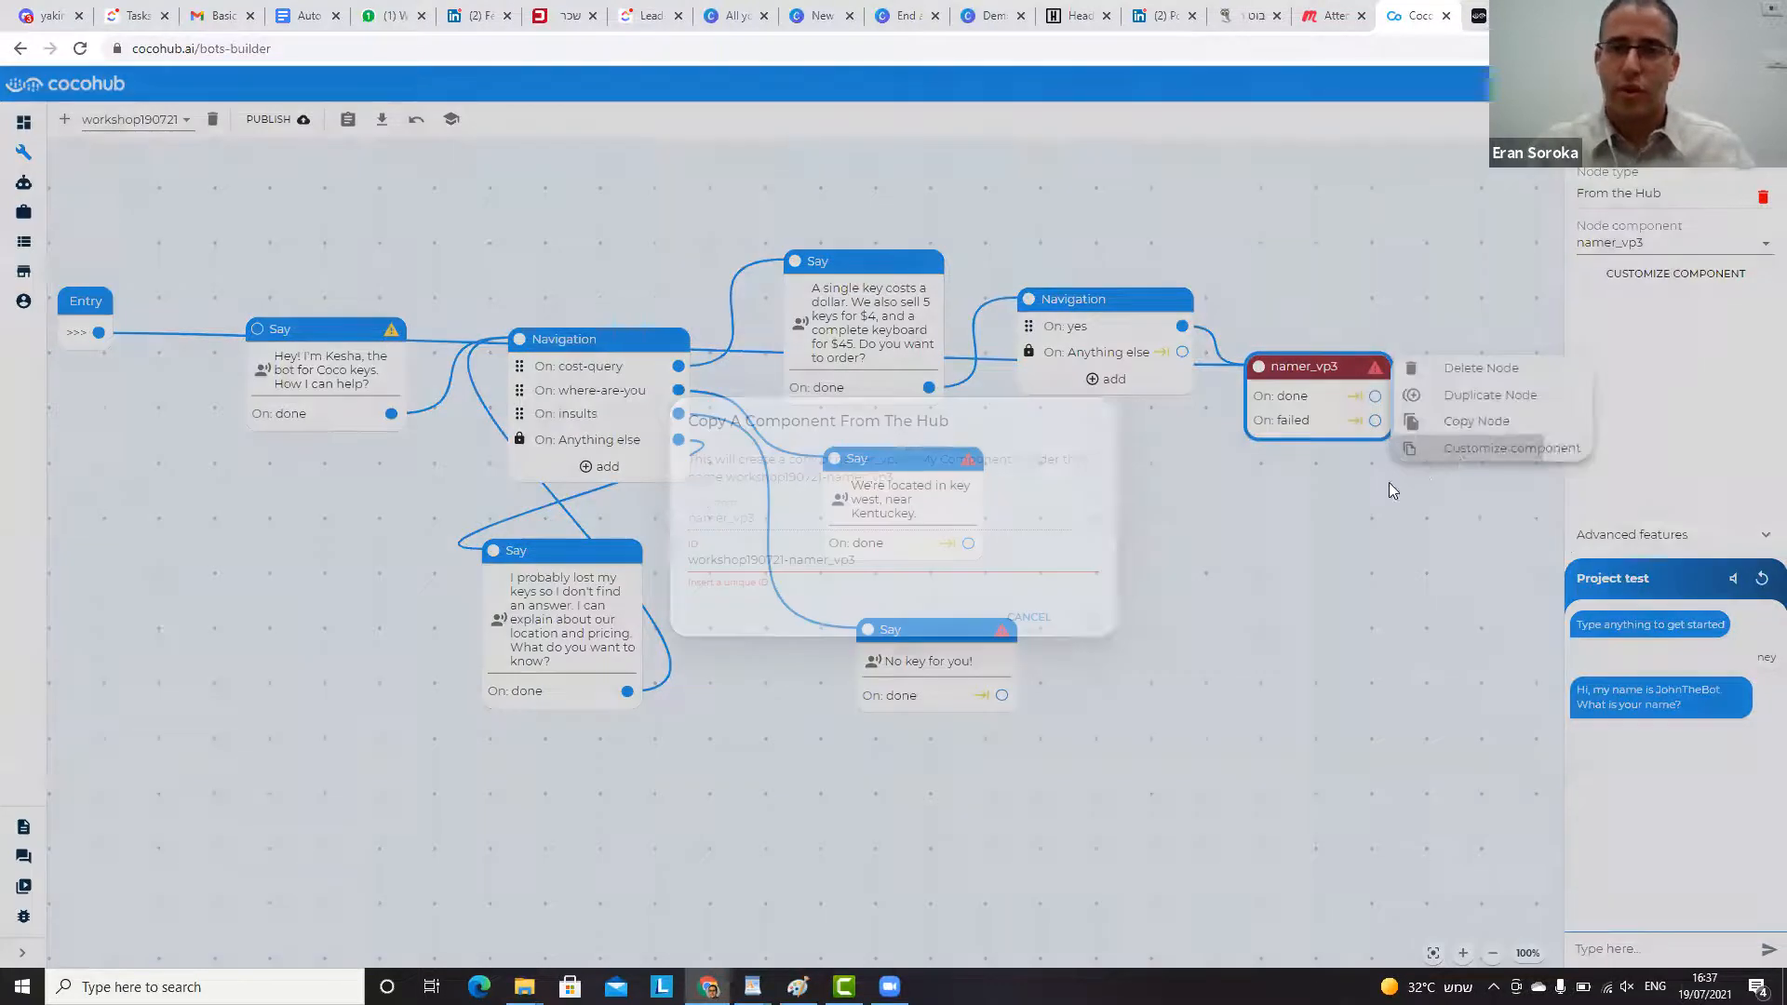
triple_click(977, 572)
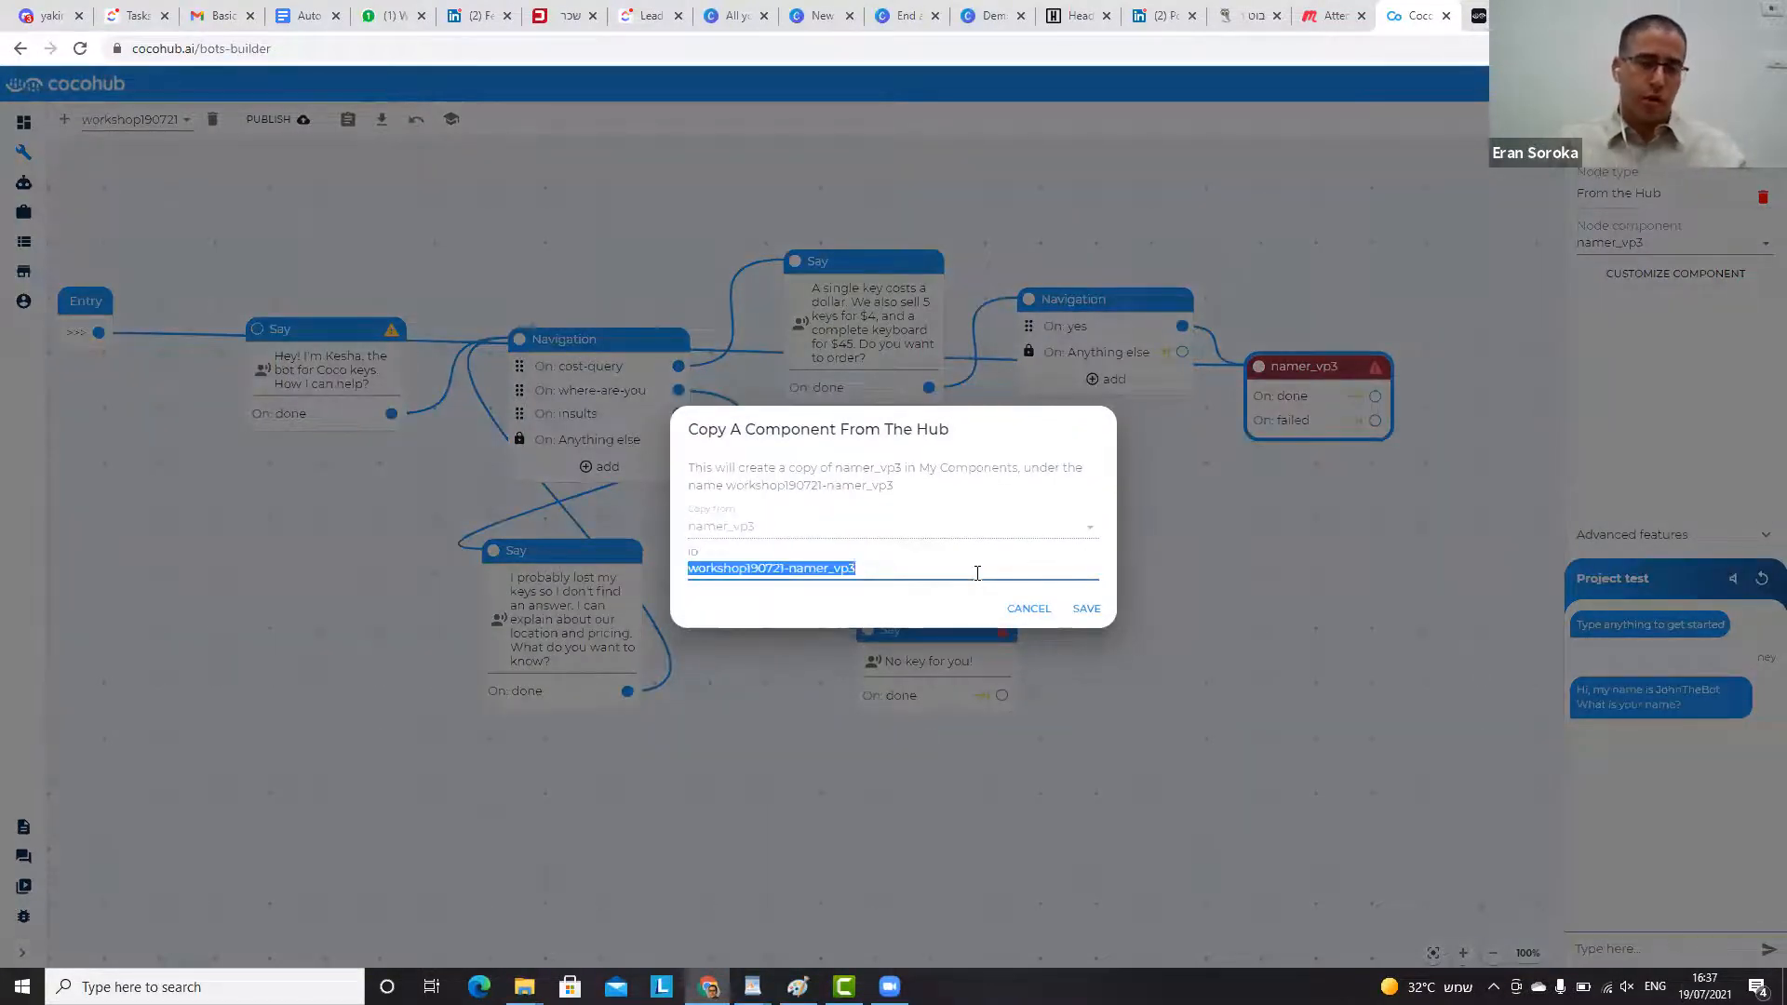
text(ke)
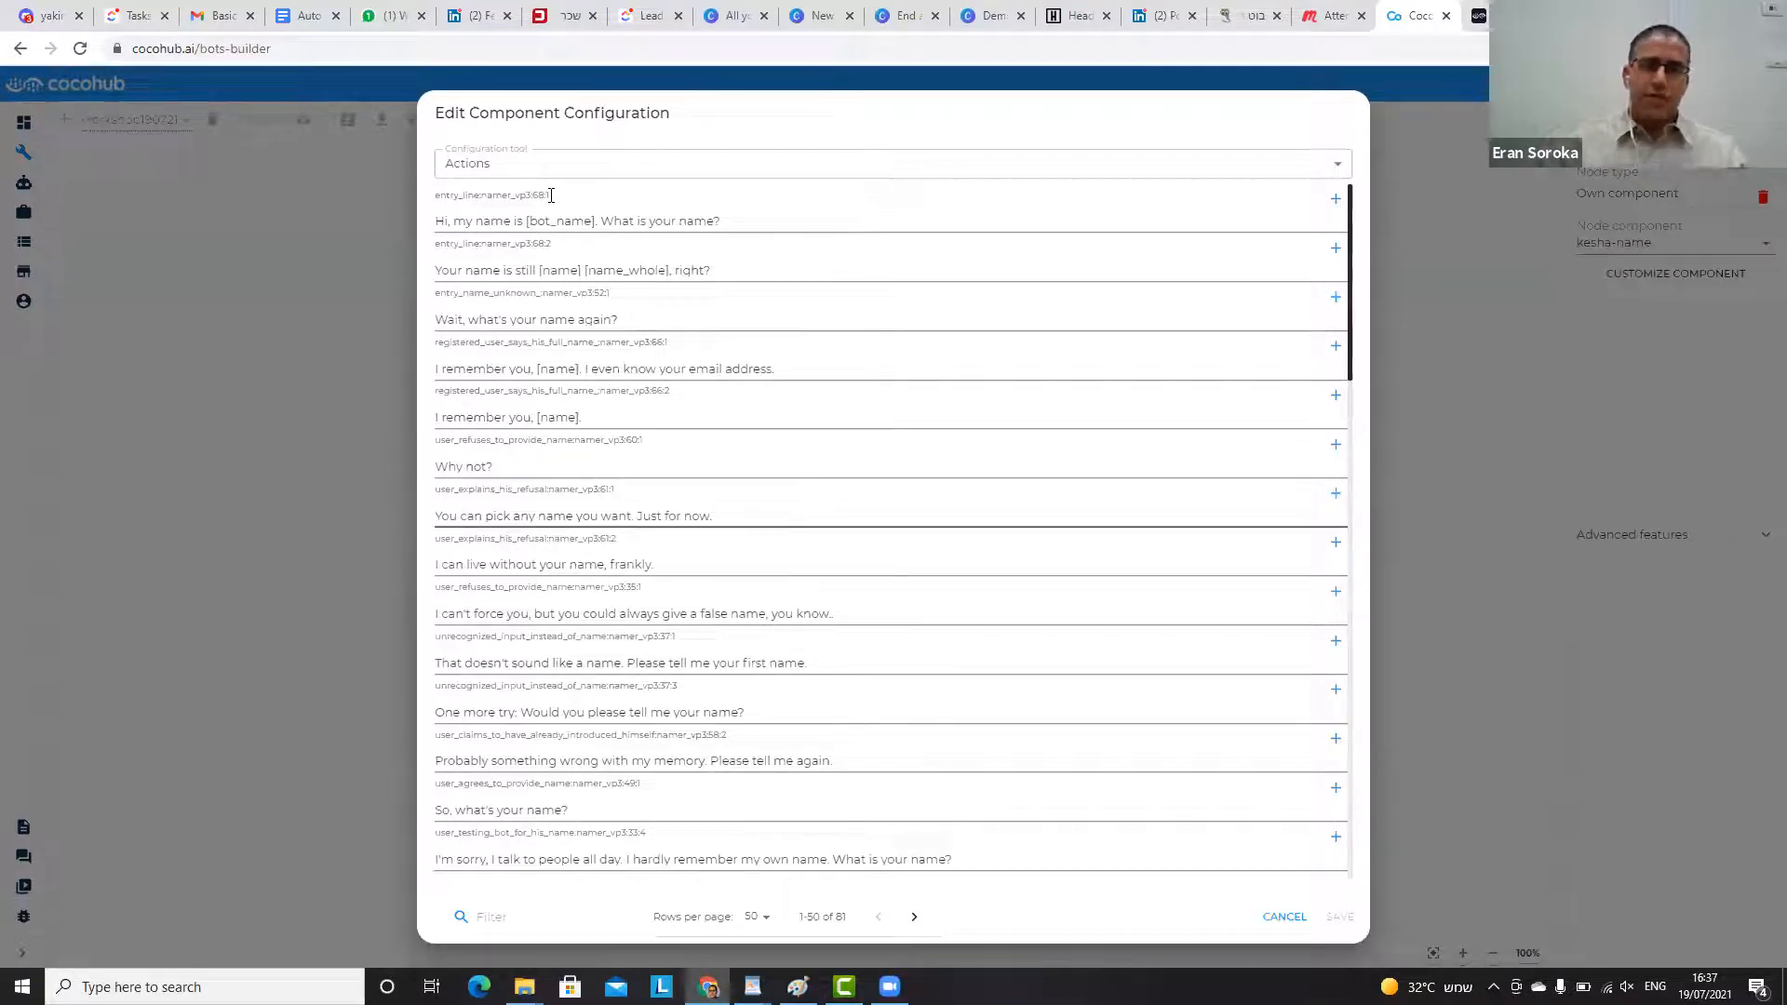
- Review the kesha-name component's default action lines for entry, name refusal and refusal explanation
click(475, 221)
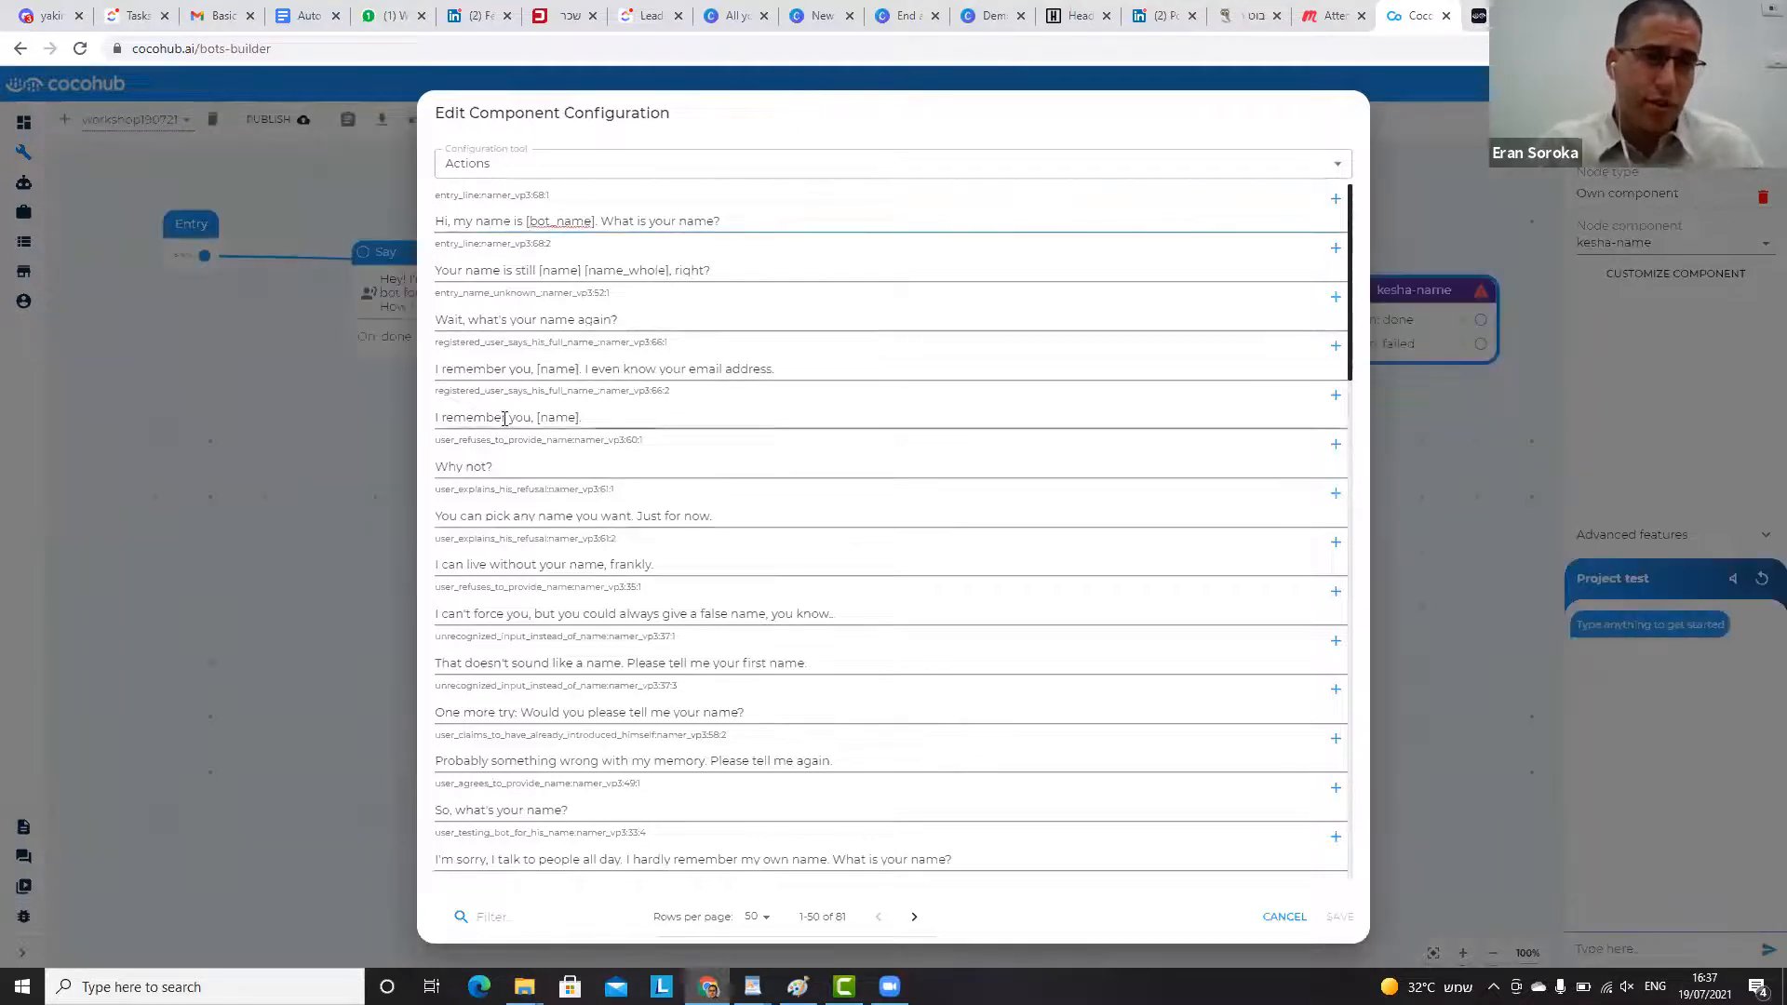
triple_click(478, 439)
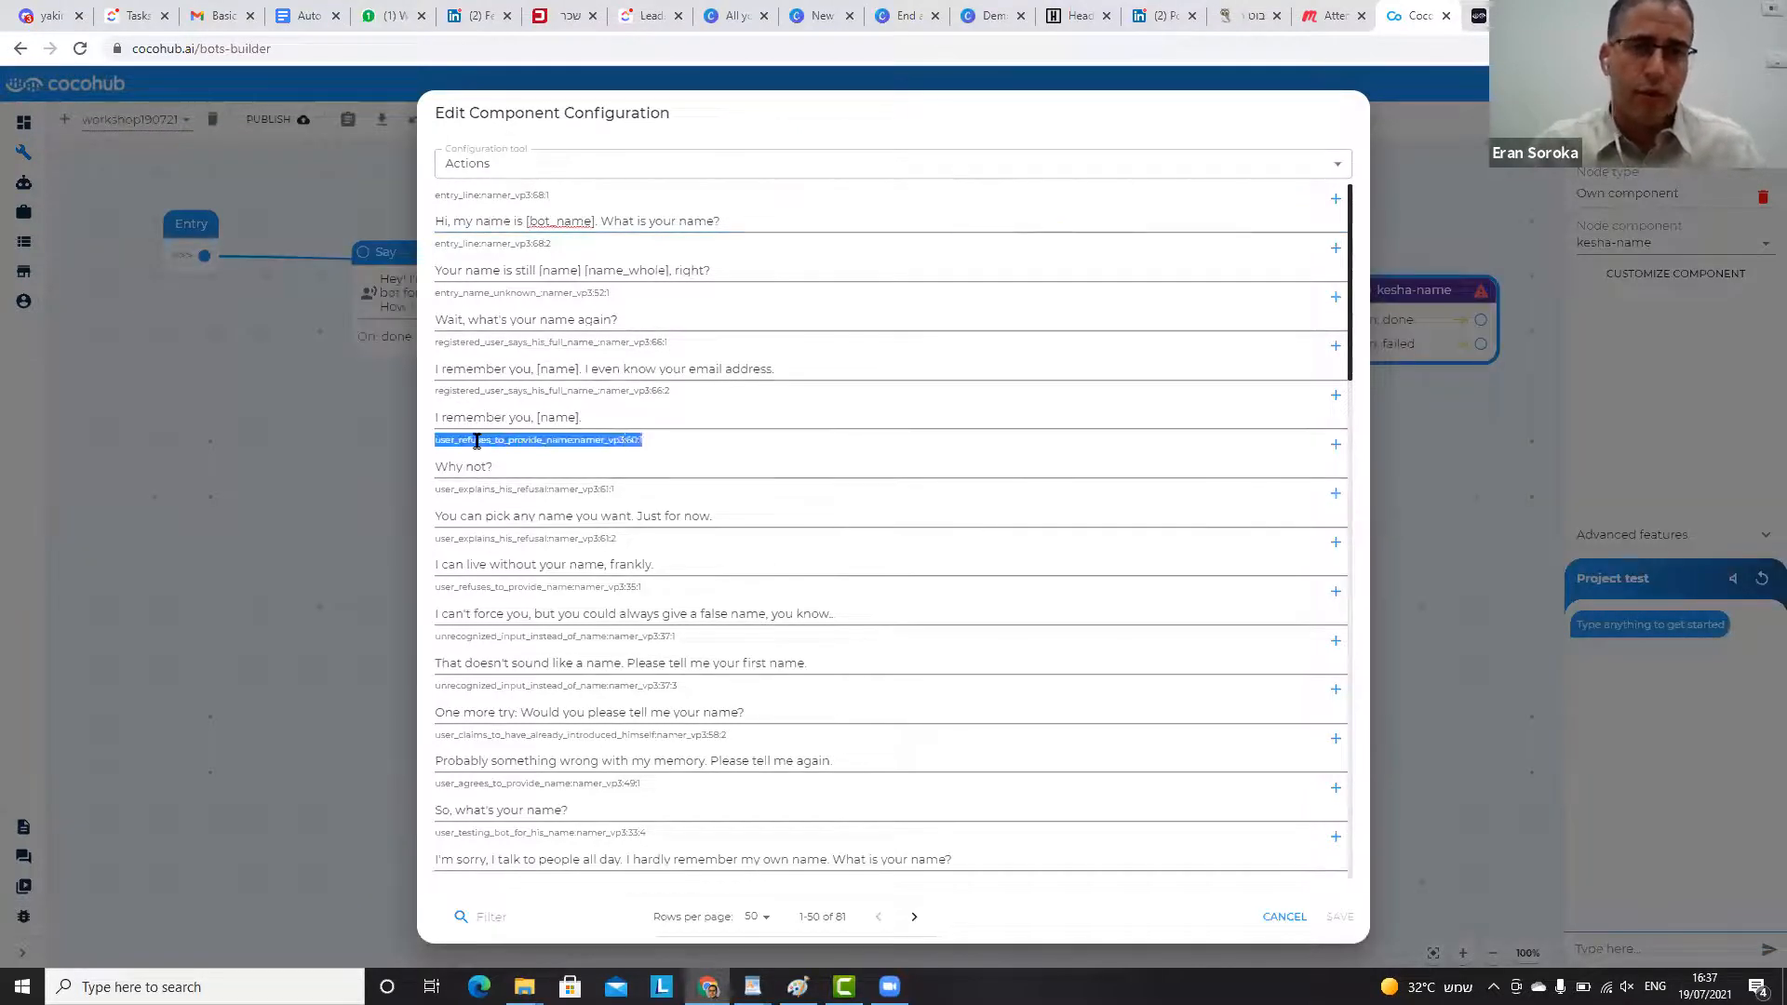
click(499, 465)
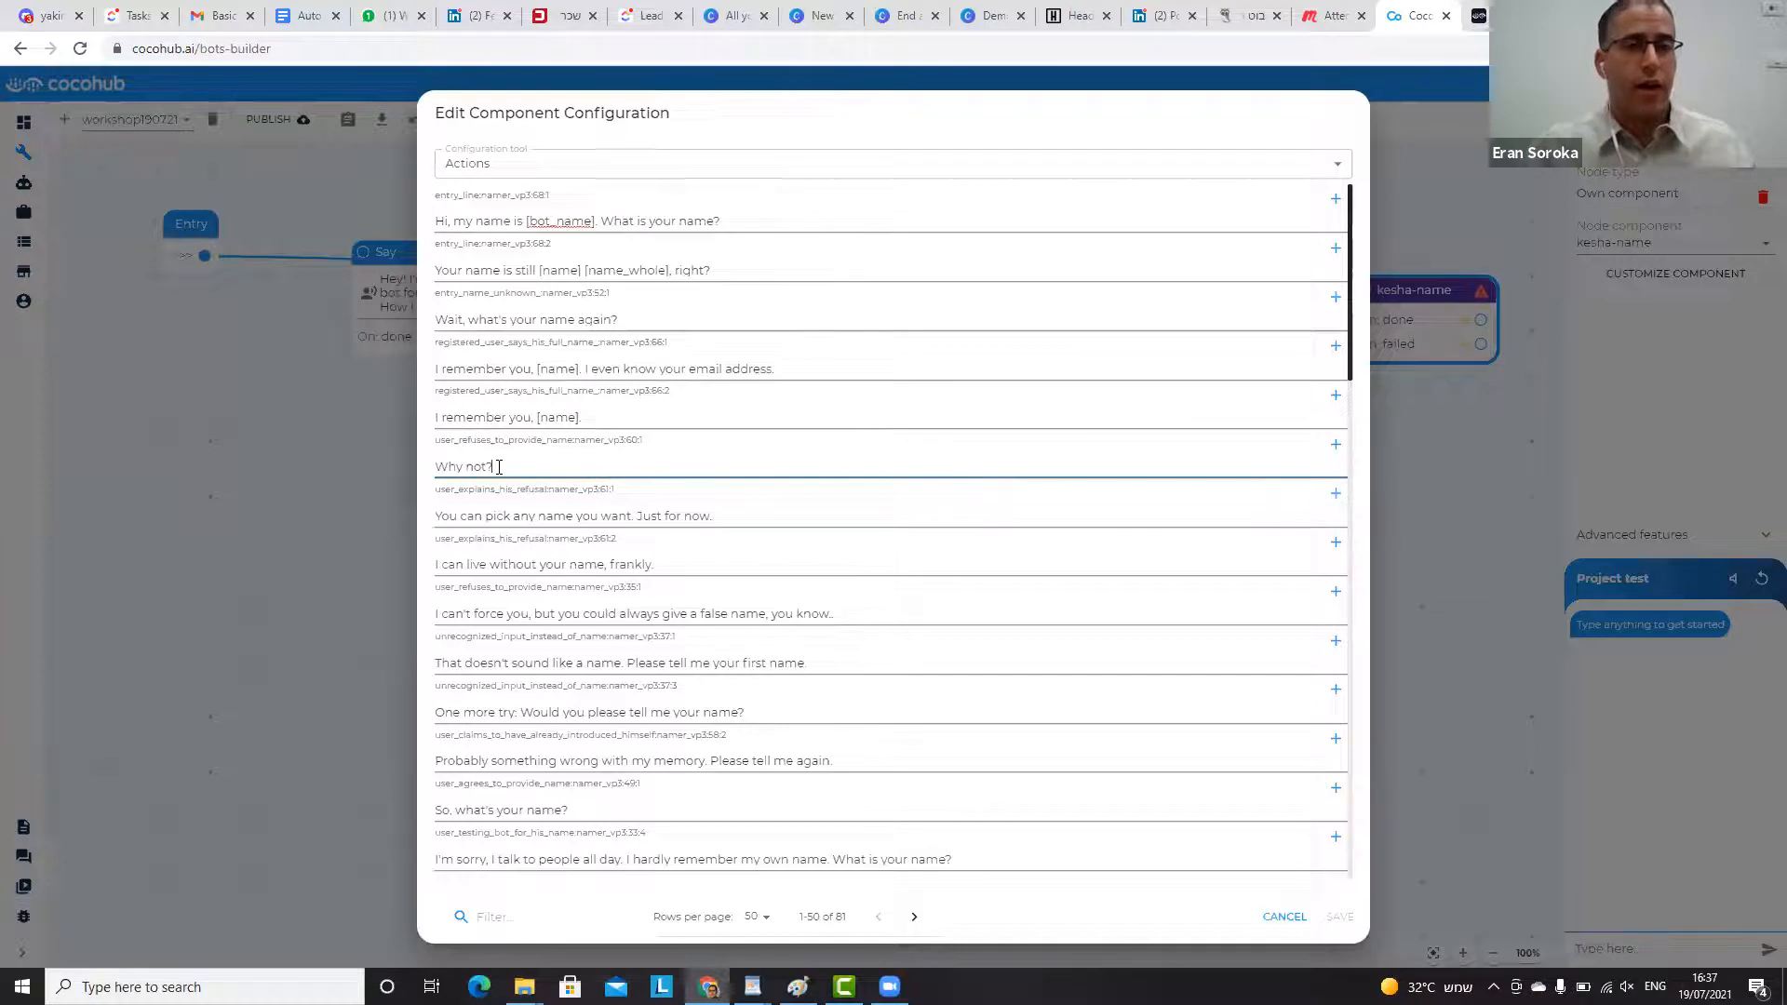
triple_click(509, 491)
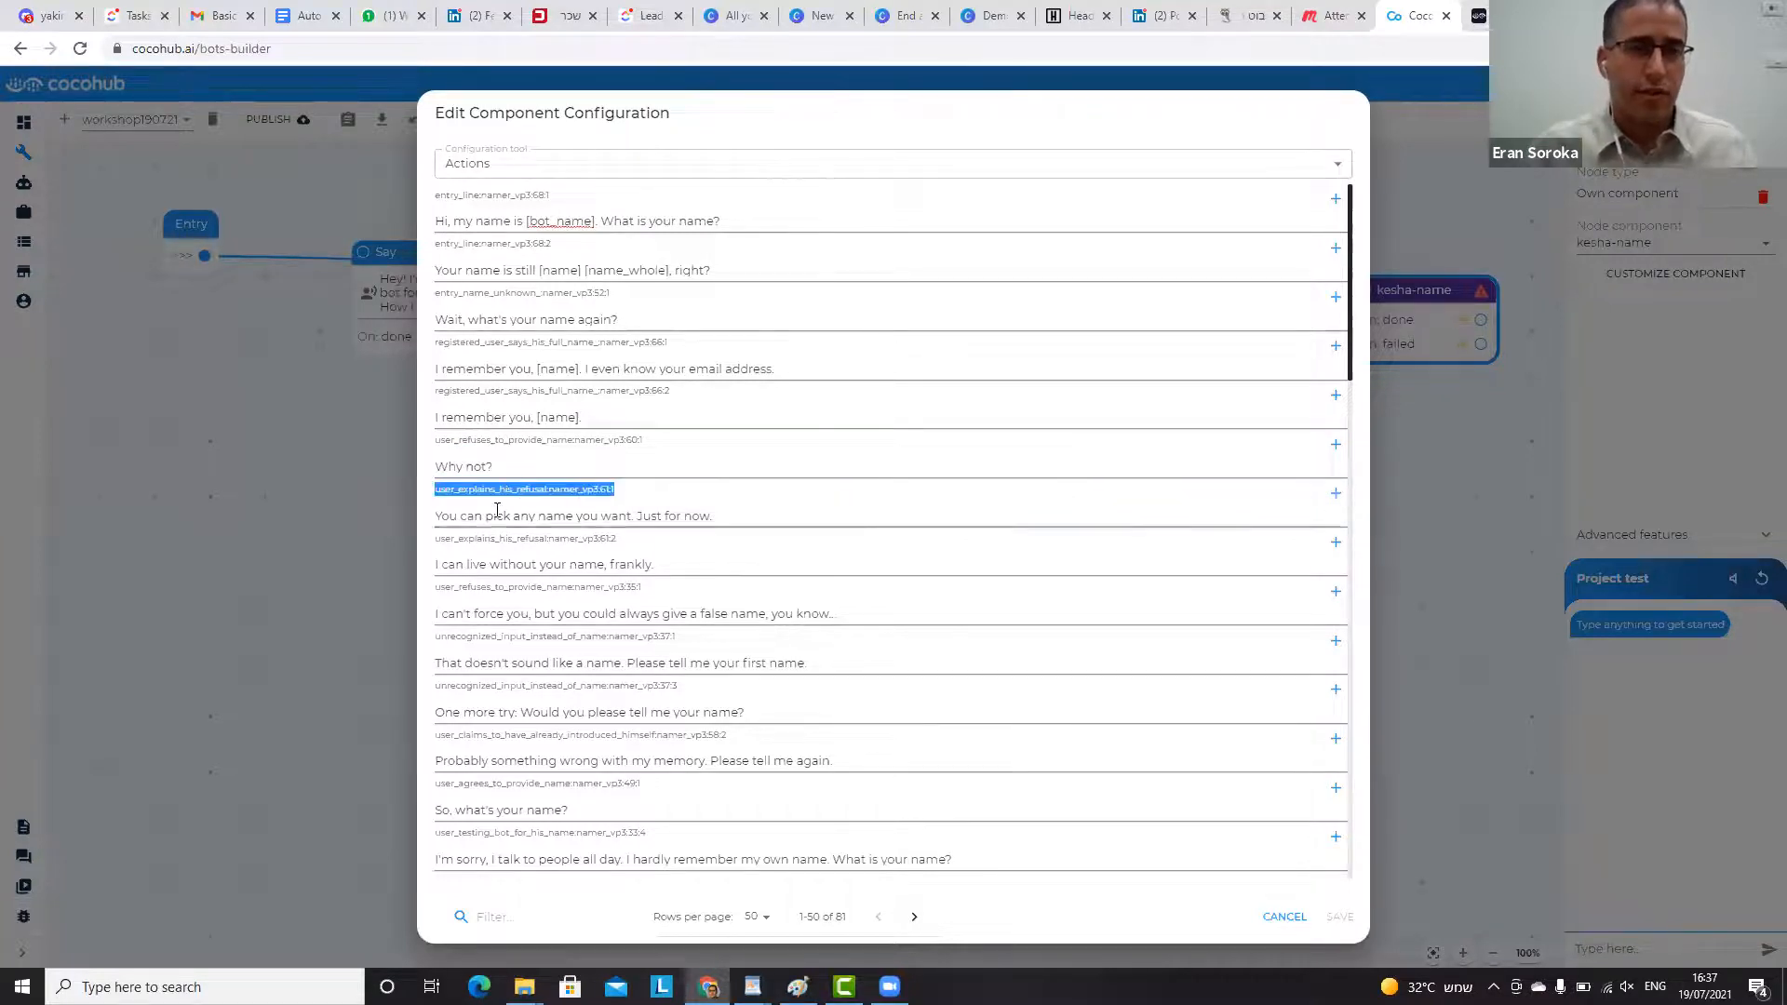
triple_click(496, 515)
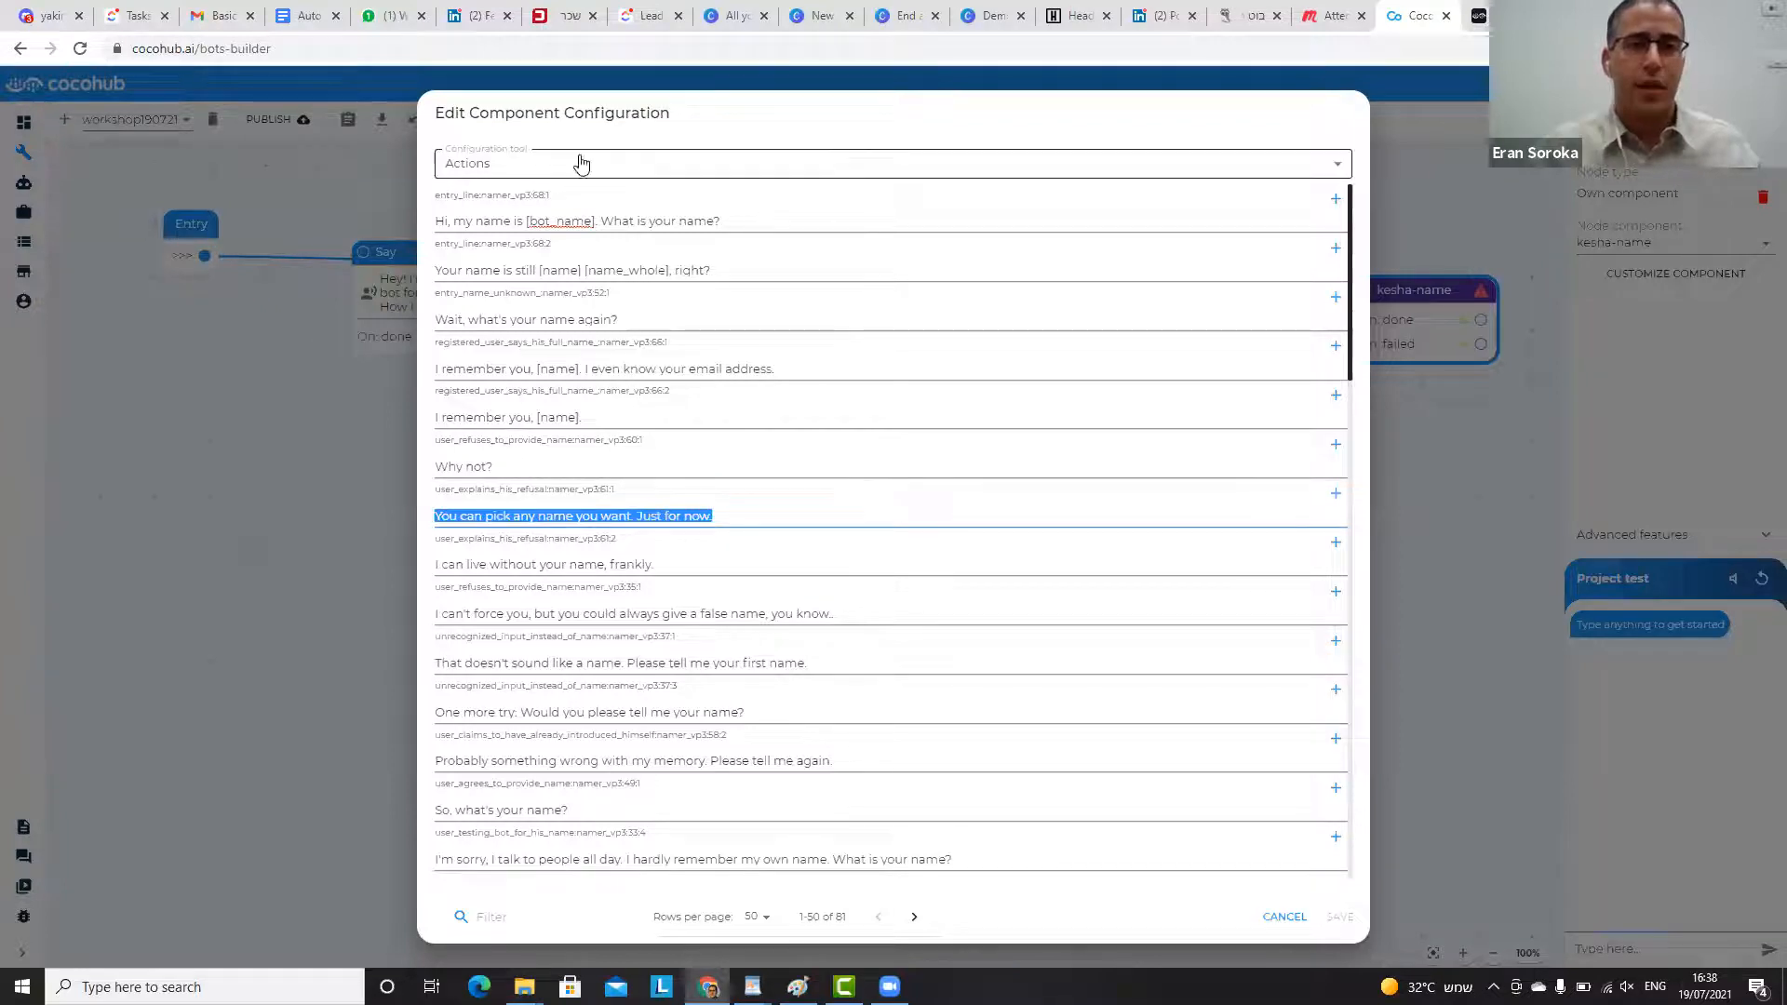
- Change the first entry line to "So as I said, my name is Kesha. What is your name?" and save the component configuration
click(595, 221)
key(shift+Home)
text(So as)
text( I said, my)
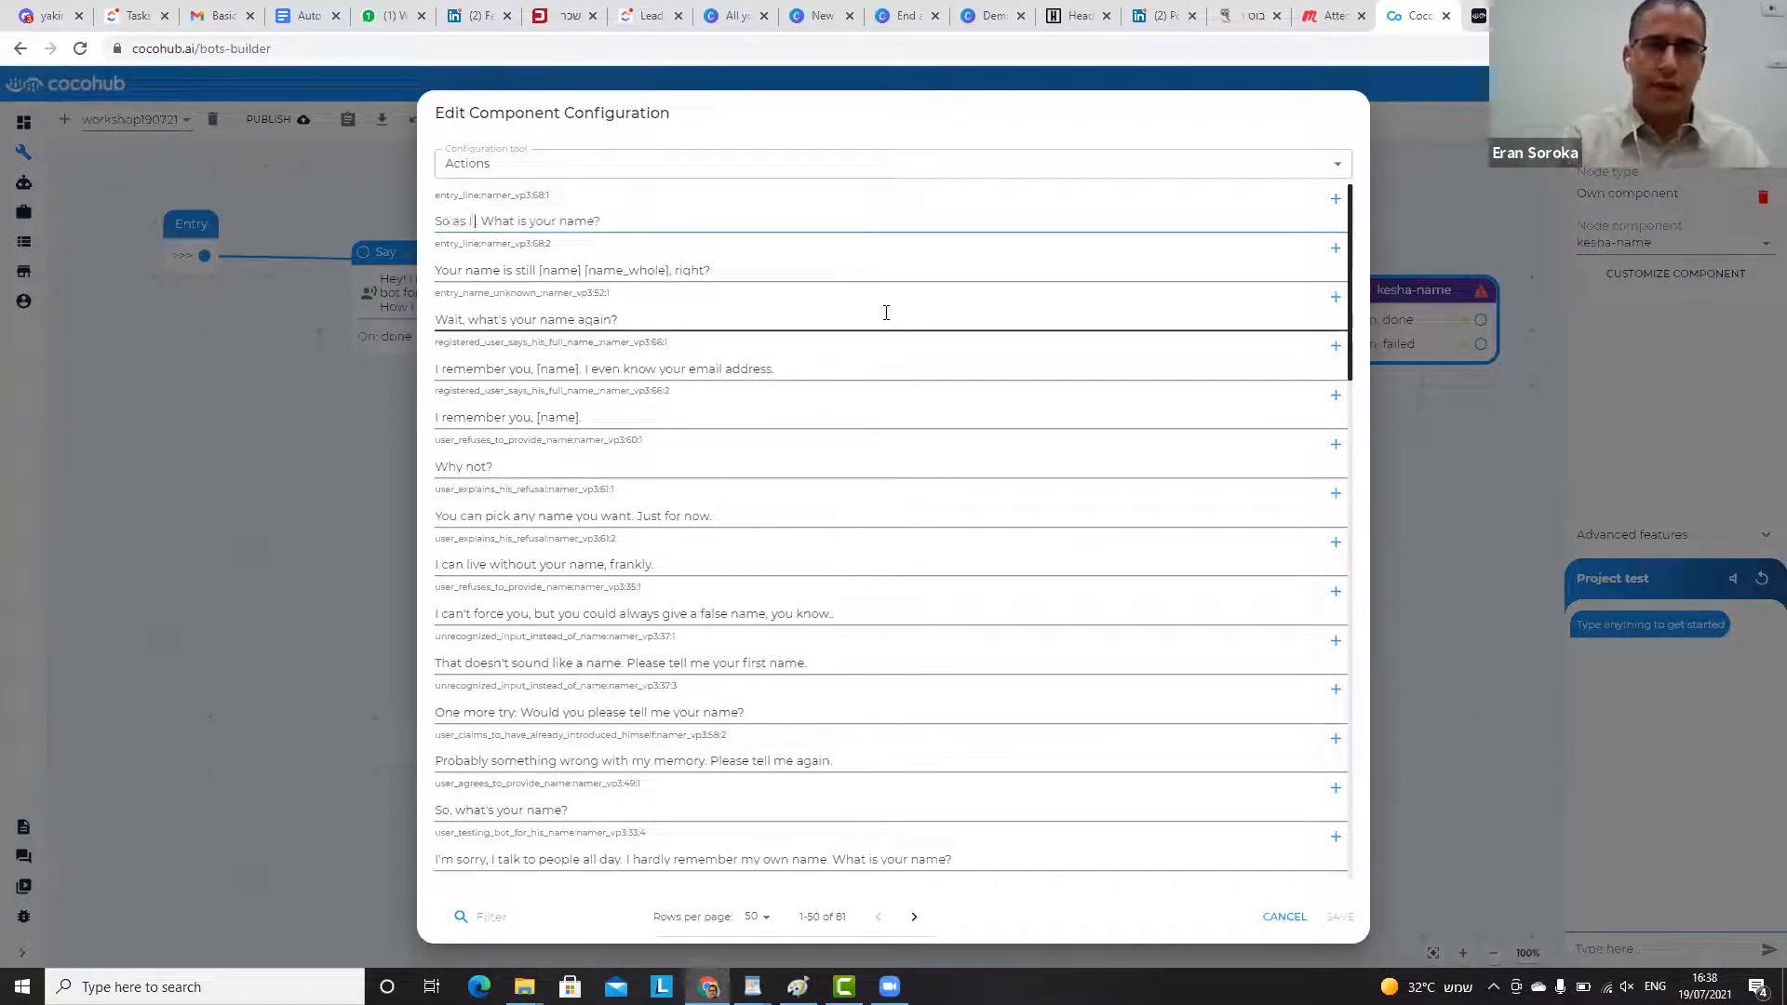
text( name is)
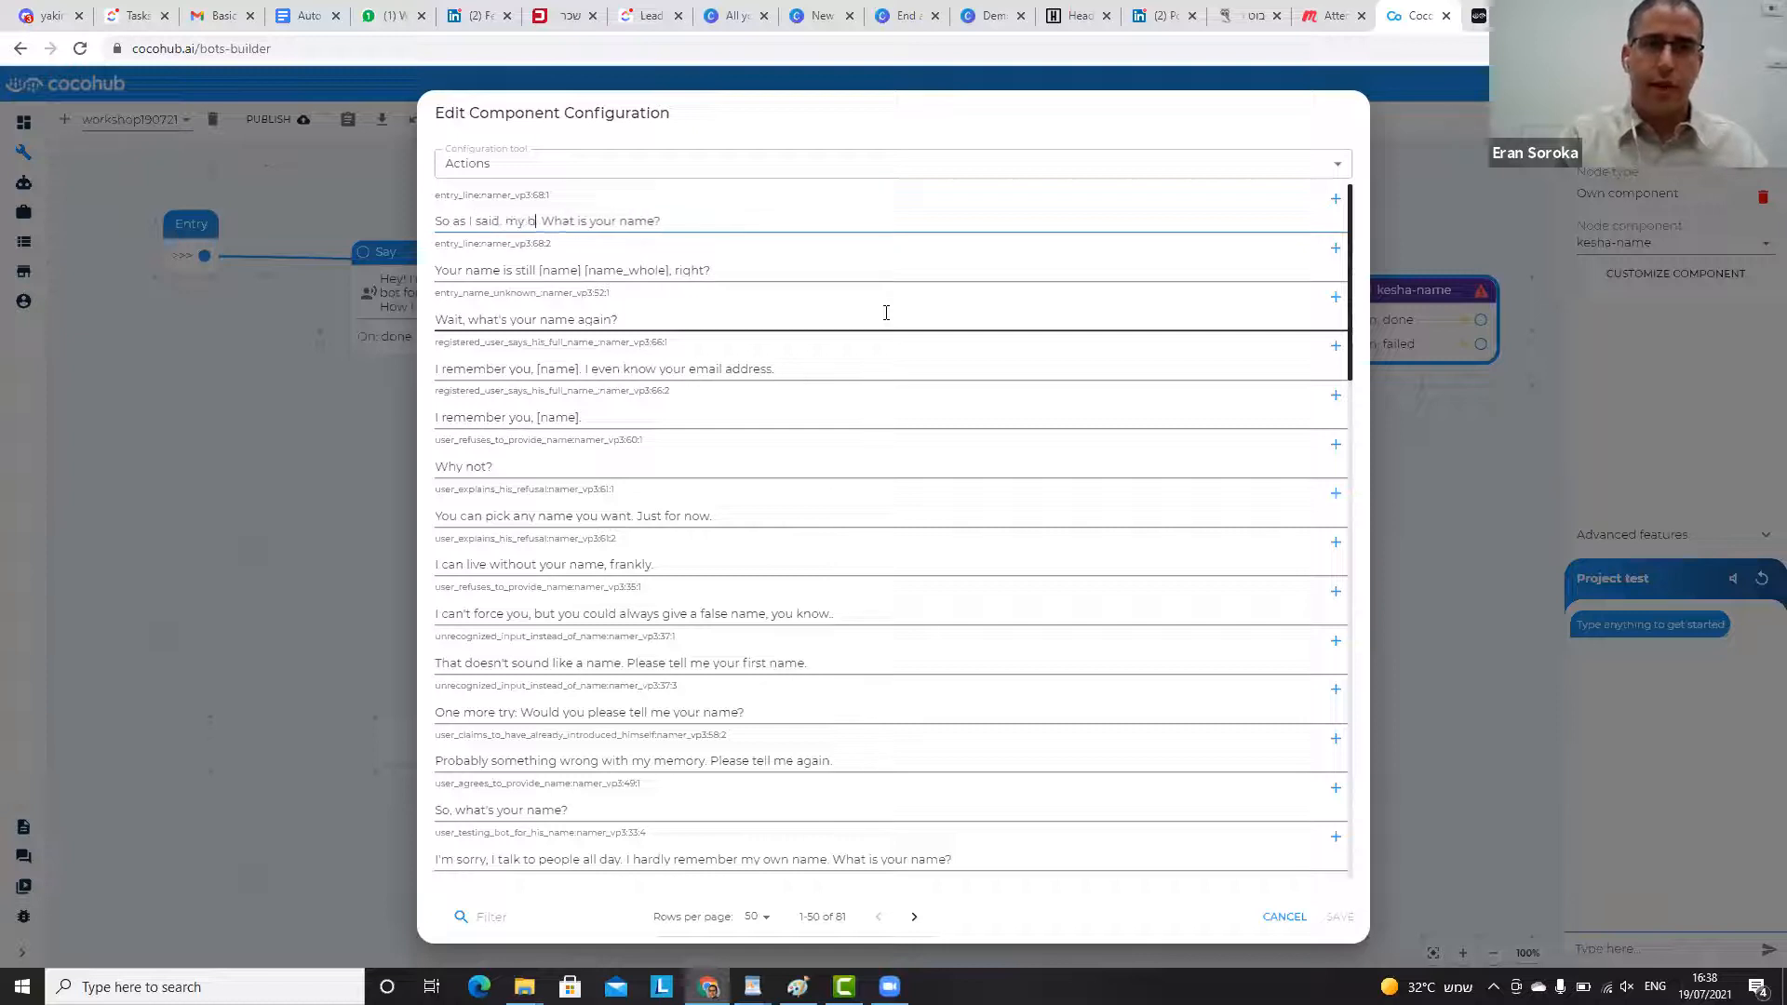
text( Kesha.)
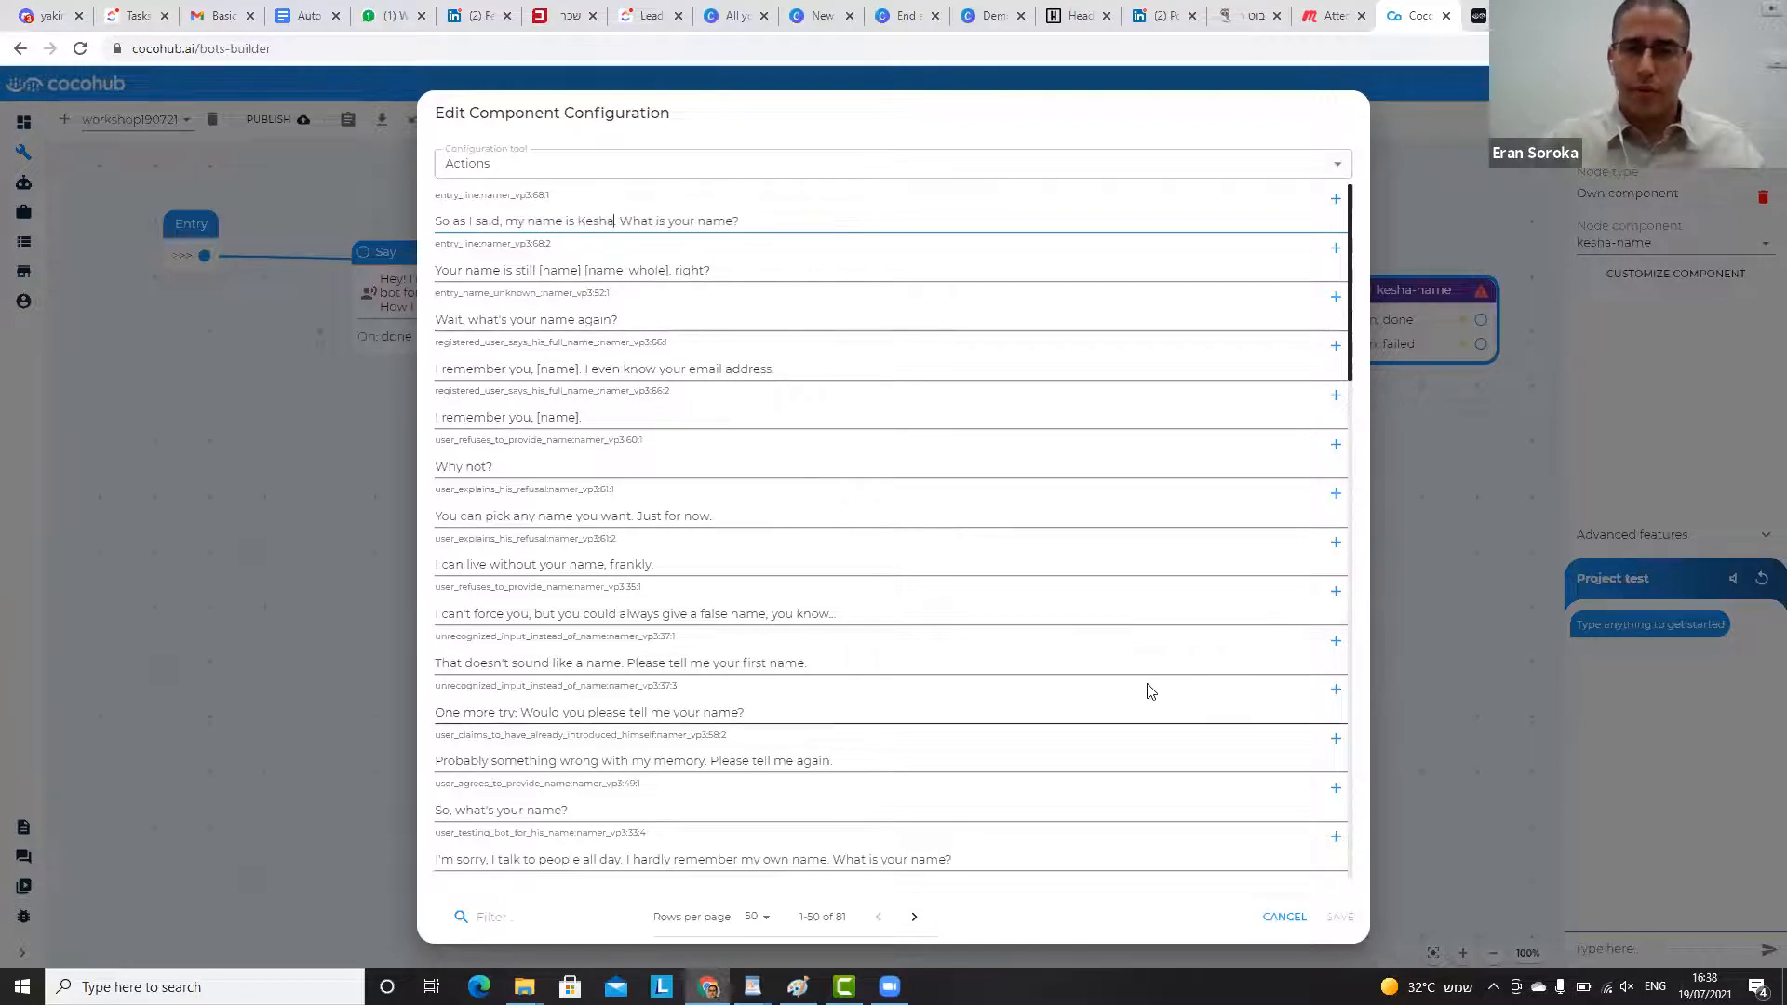
scroll(1129, 571, down, 3)
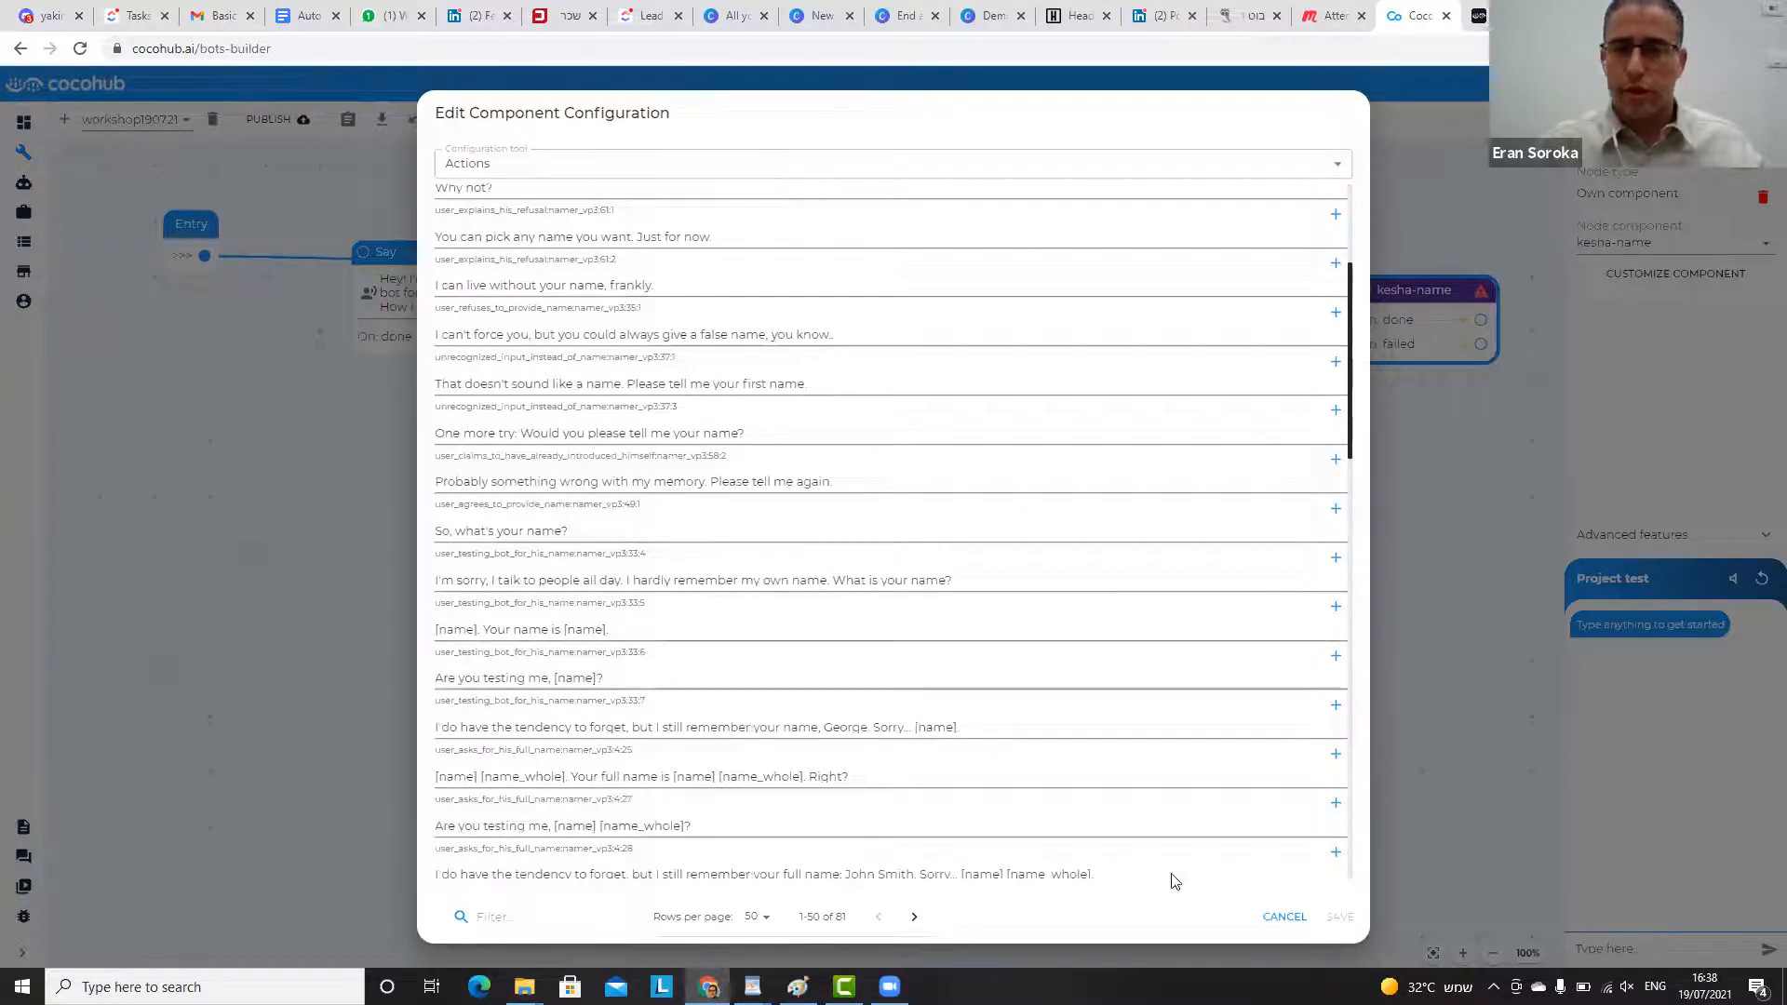
click(808, 242)
scroll(1283, 802, up, 3)
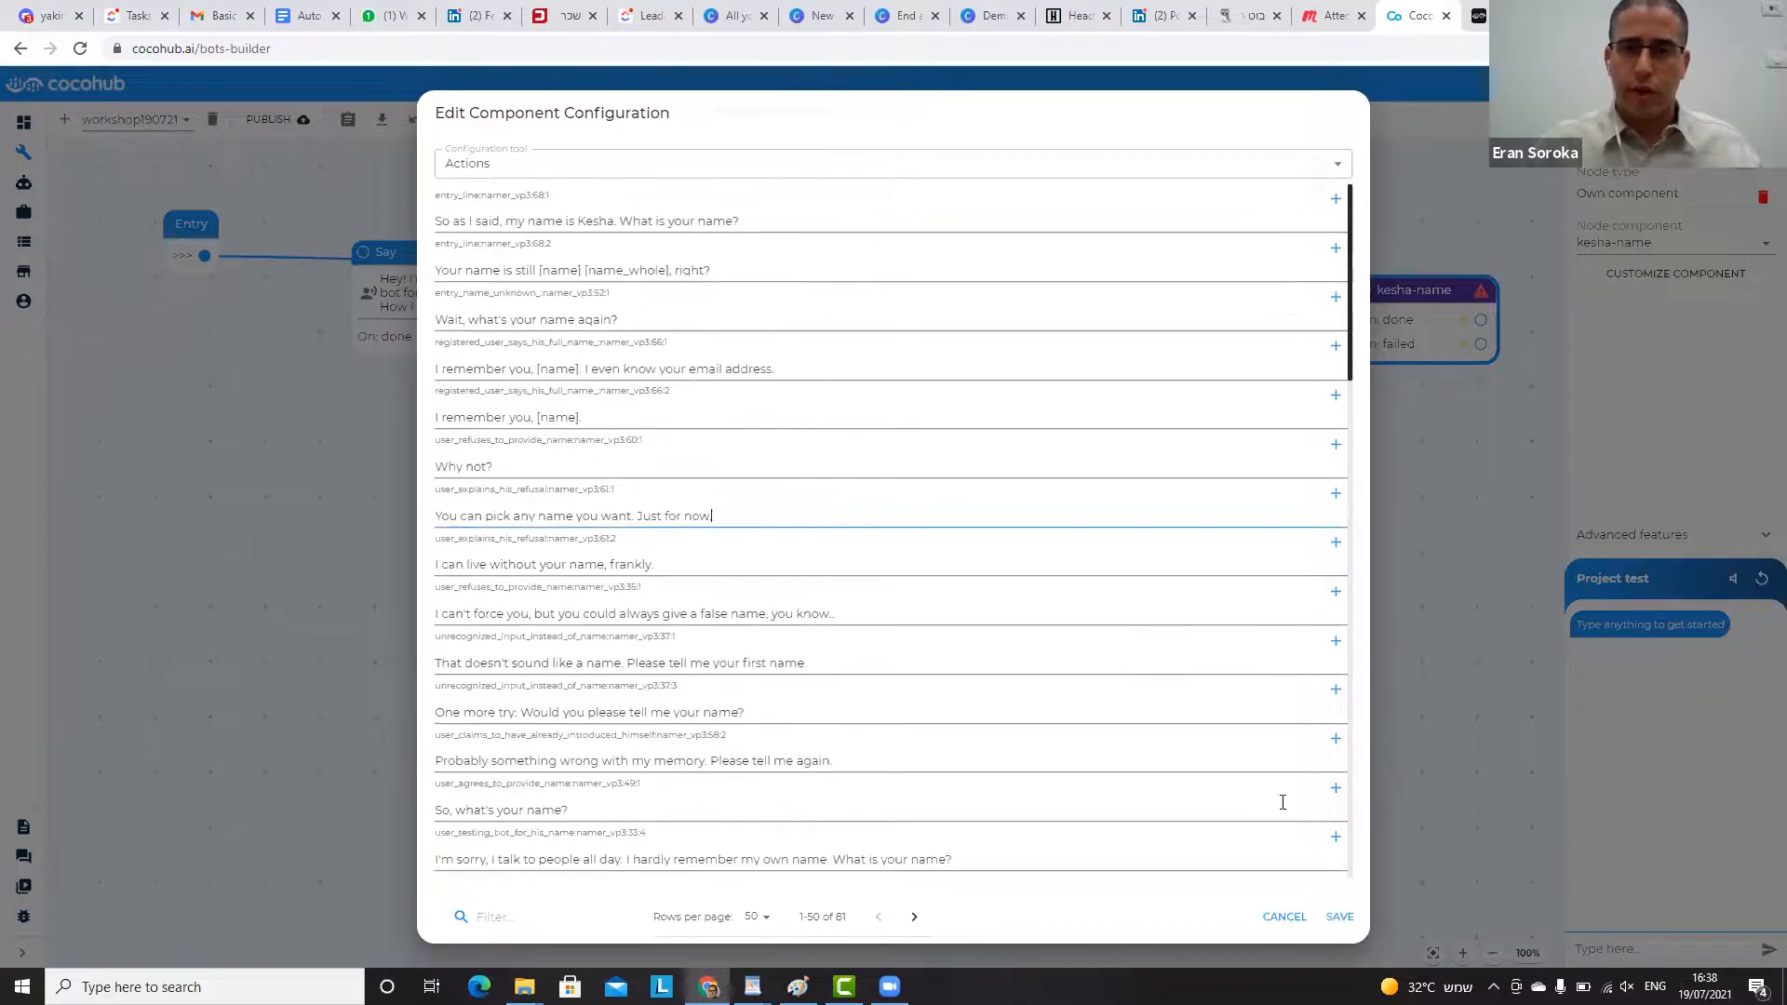
click(1341, 917)
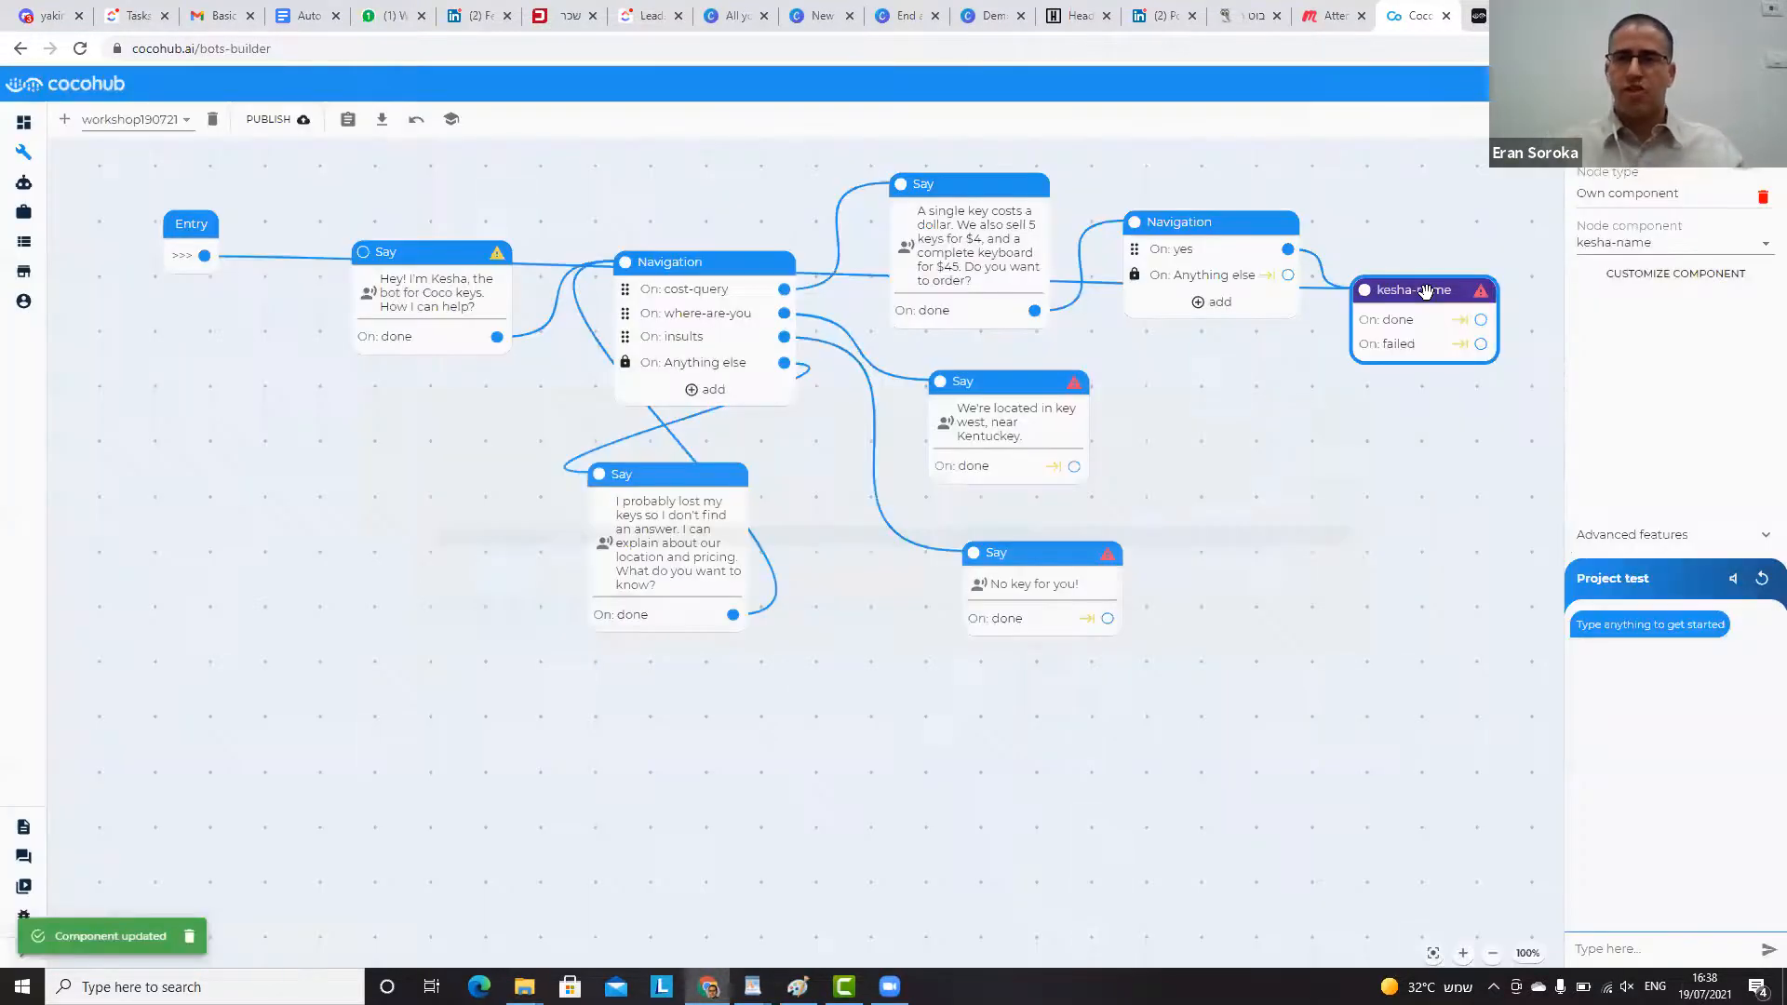
- Test the kesha-name component in the project chat by sending "hey", giving a full name and confirming the last name with "sure"
drag(1428, 426, 1113, 391)
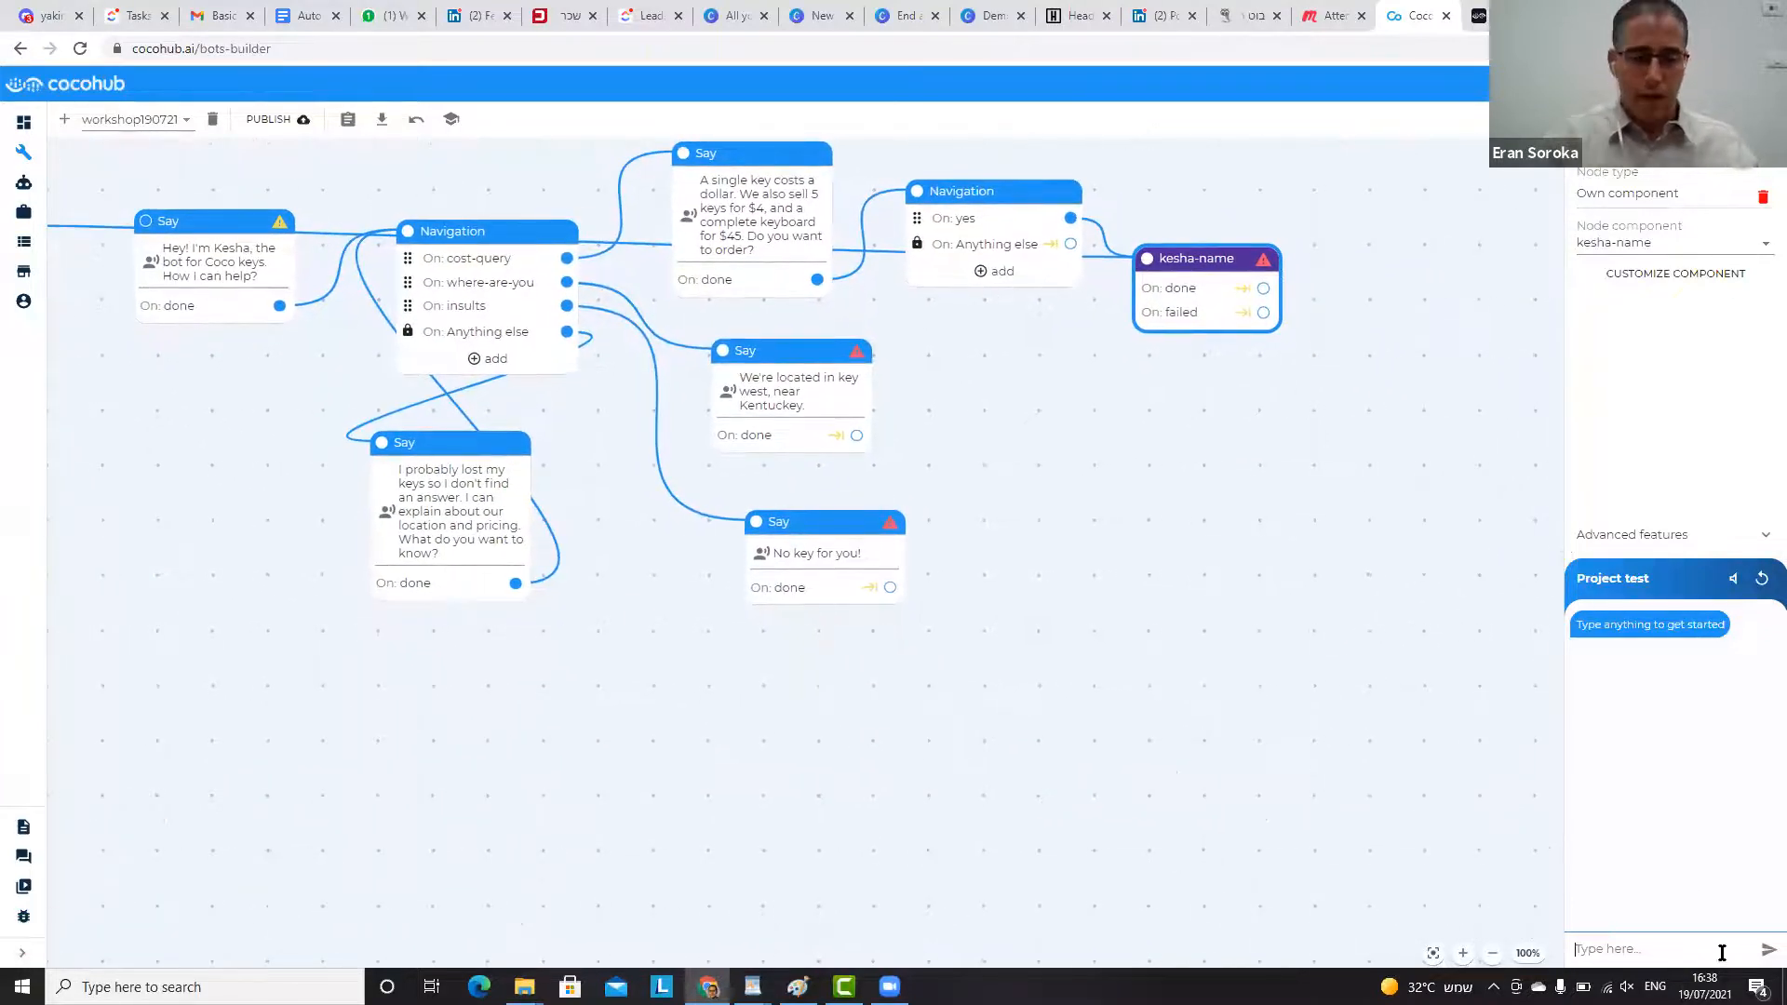
text(hey)
key(Return)
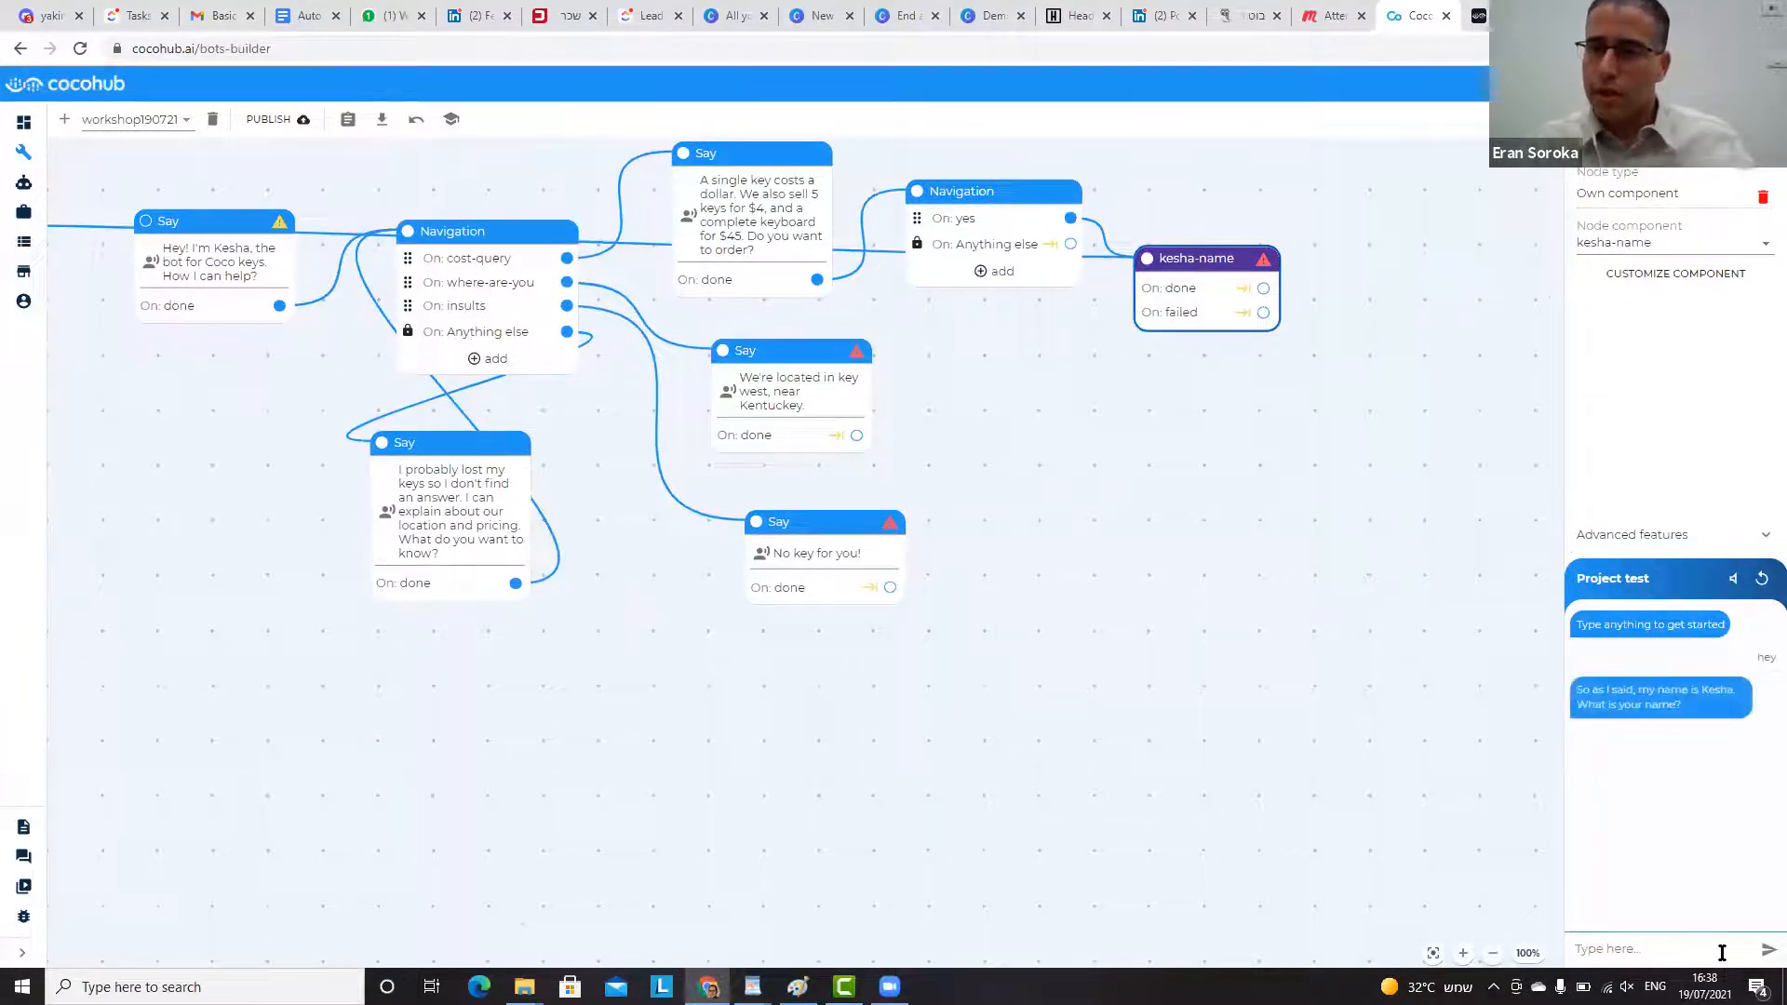
drag(1216, 471, 1174, 466)
click(1675, 946)
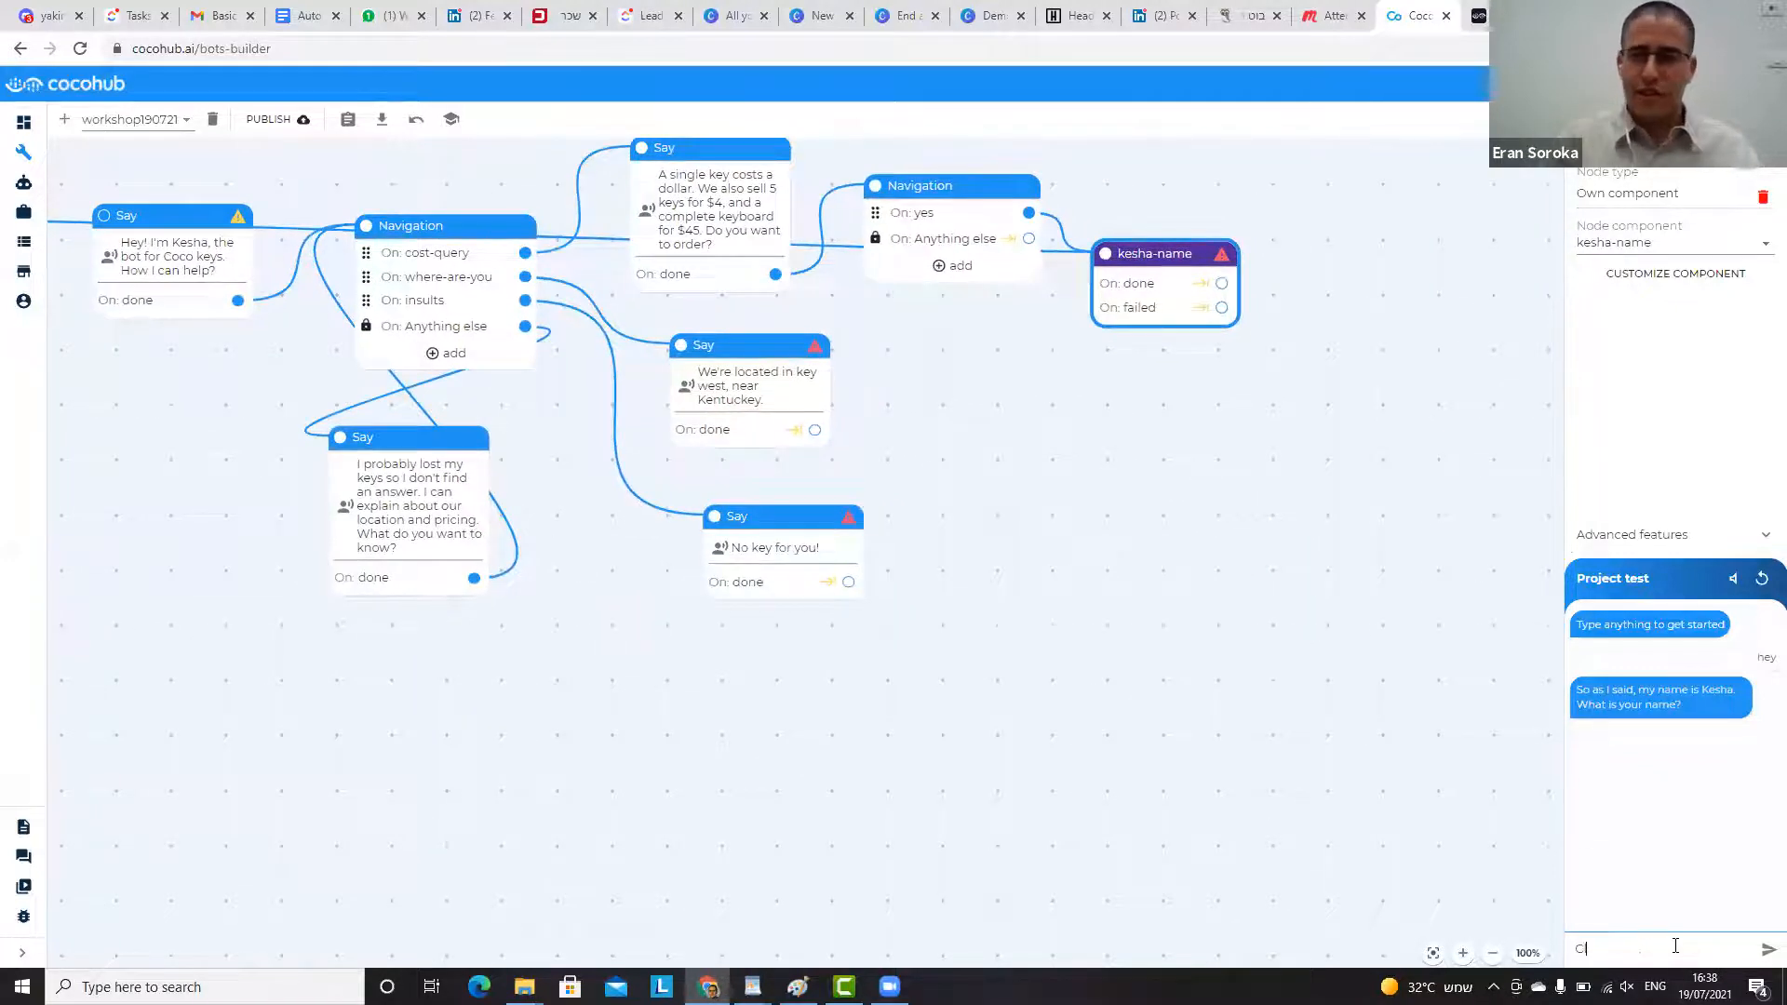
text(Clarence Key)
key(Return)
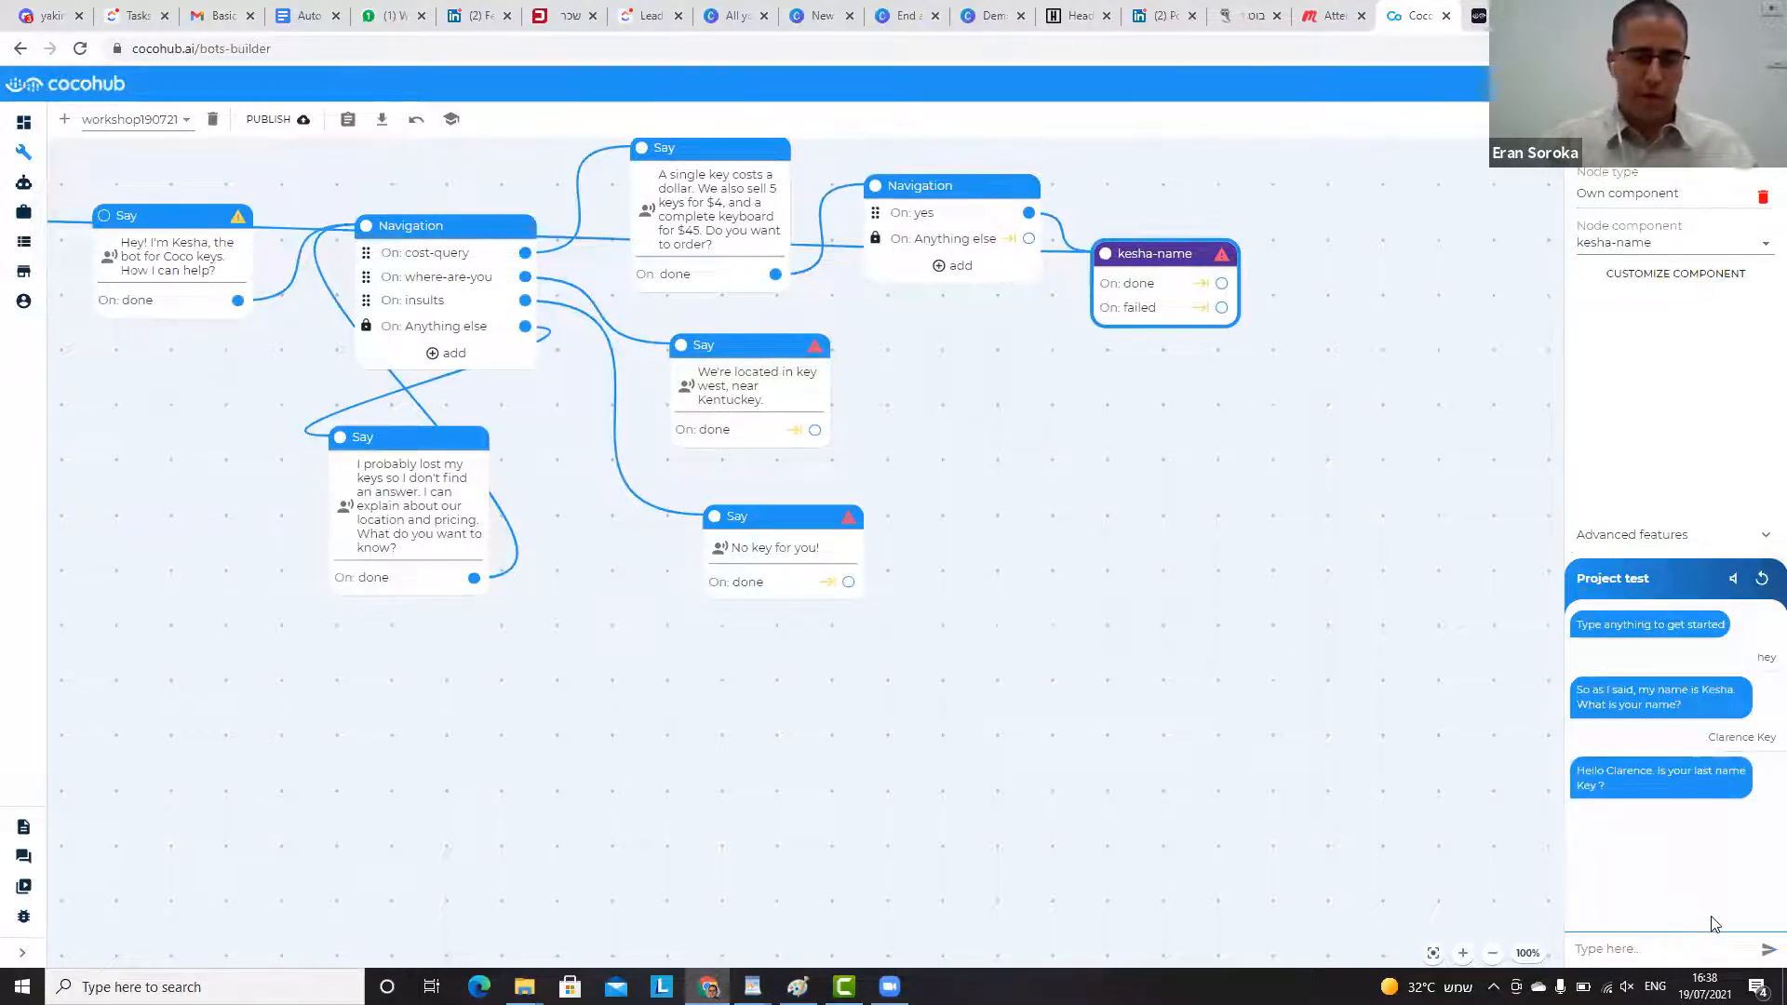
text(sure)
key(Return)
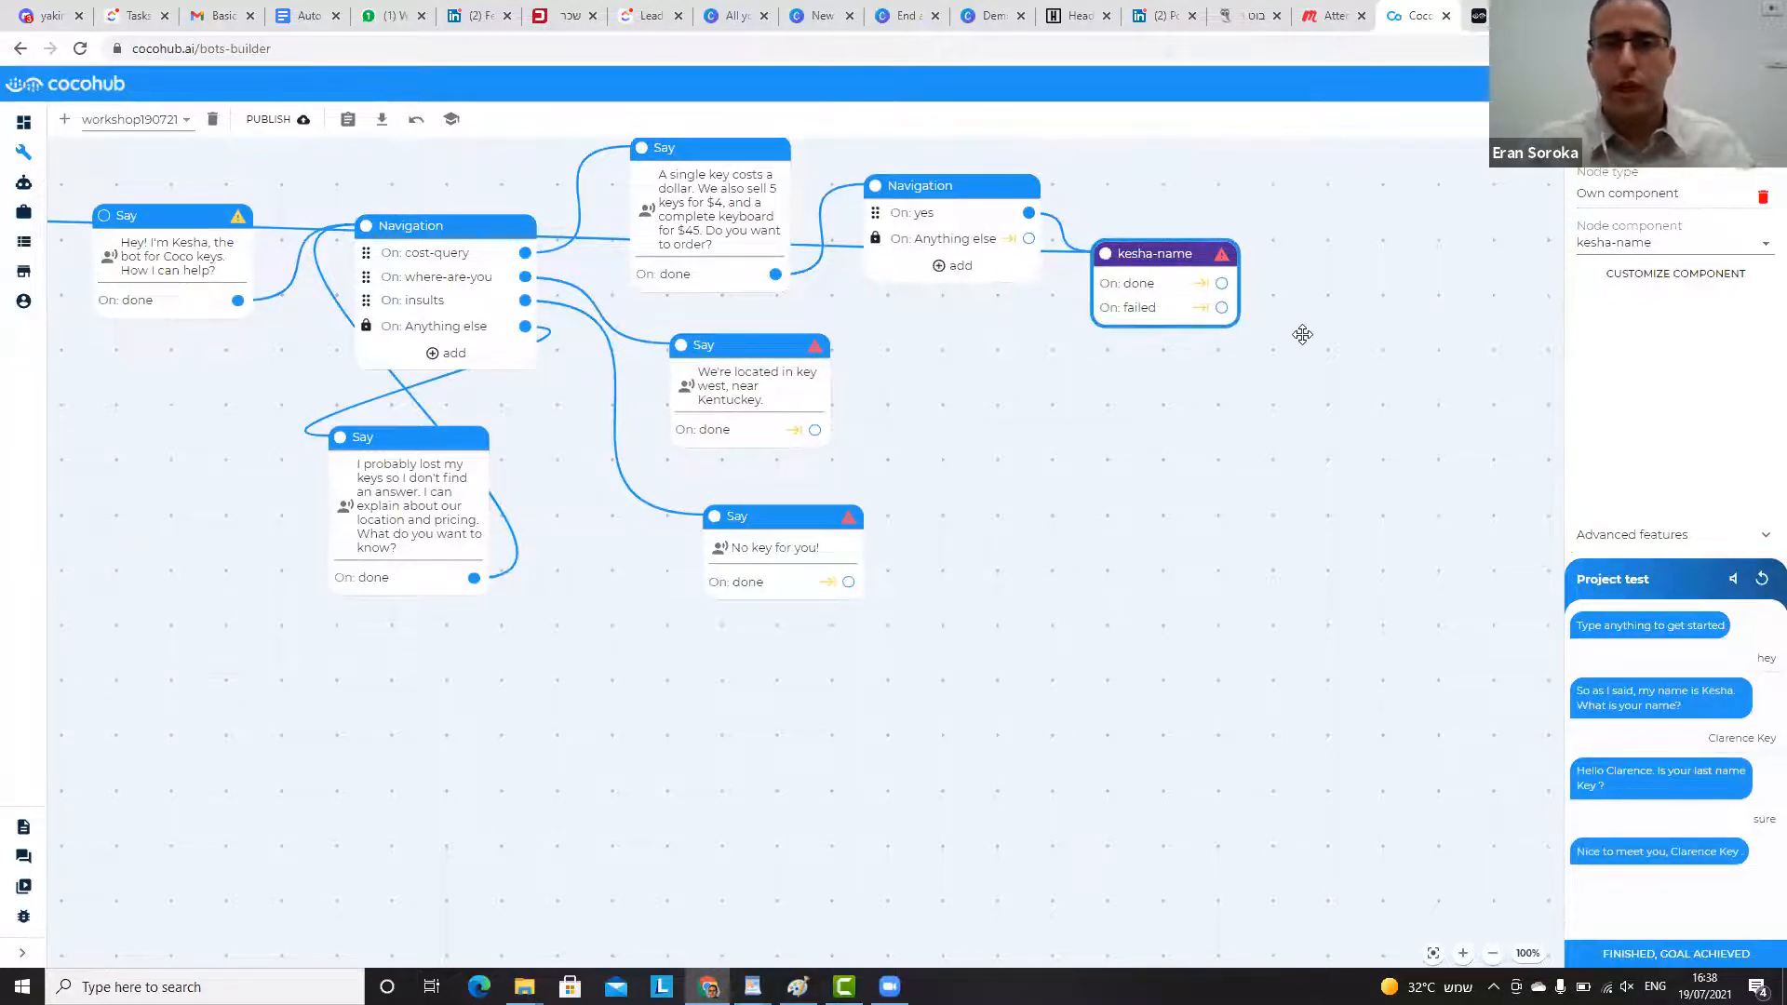
- Search the components list for "email", examine the Get Email and Role description, and close the list without adding anything
drag(1317, 347, 997, 359)
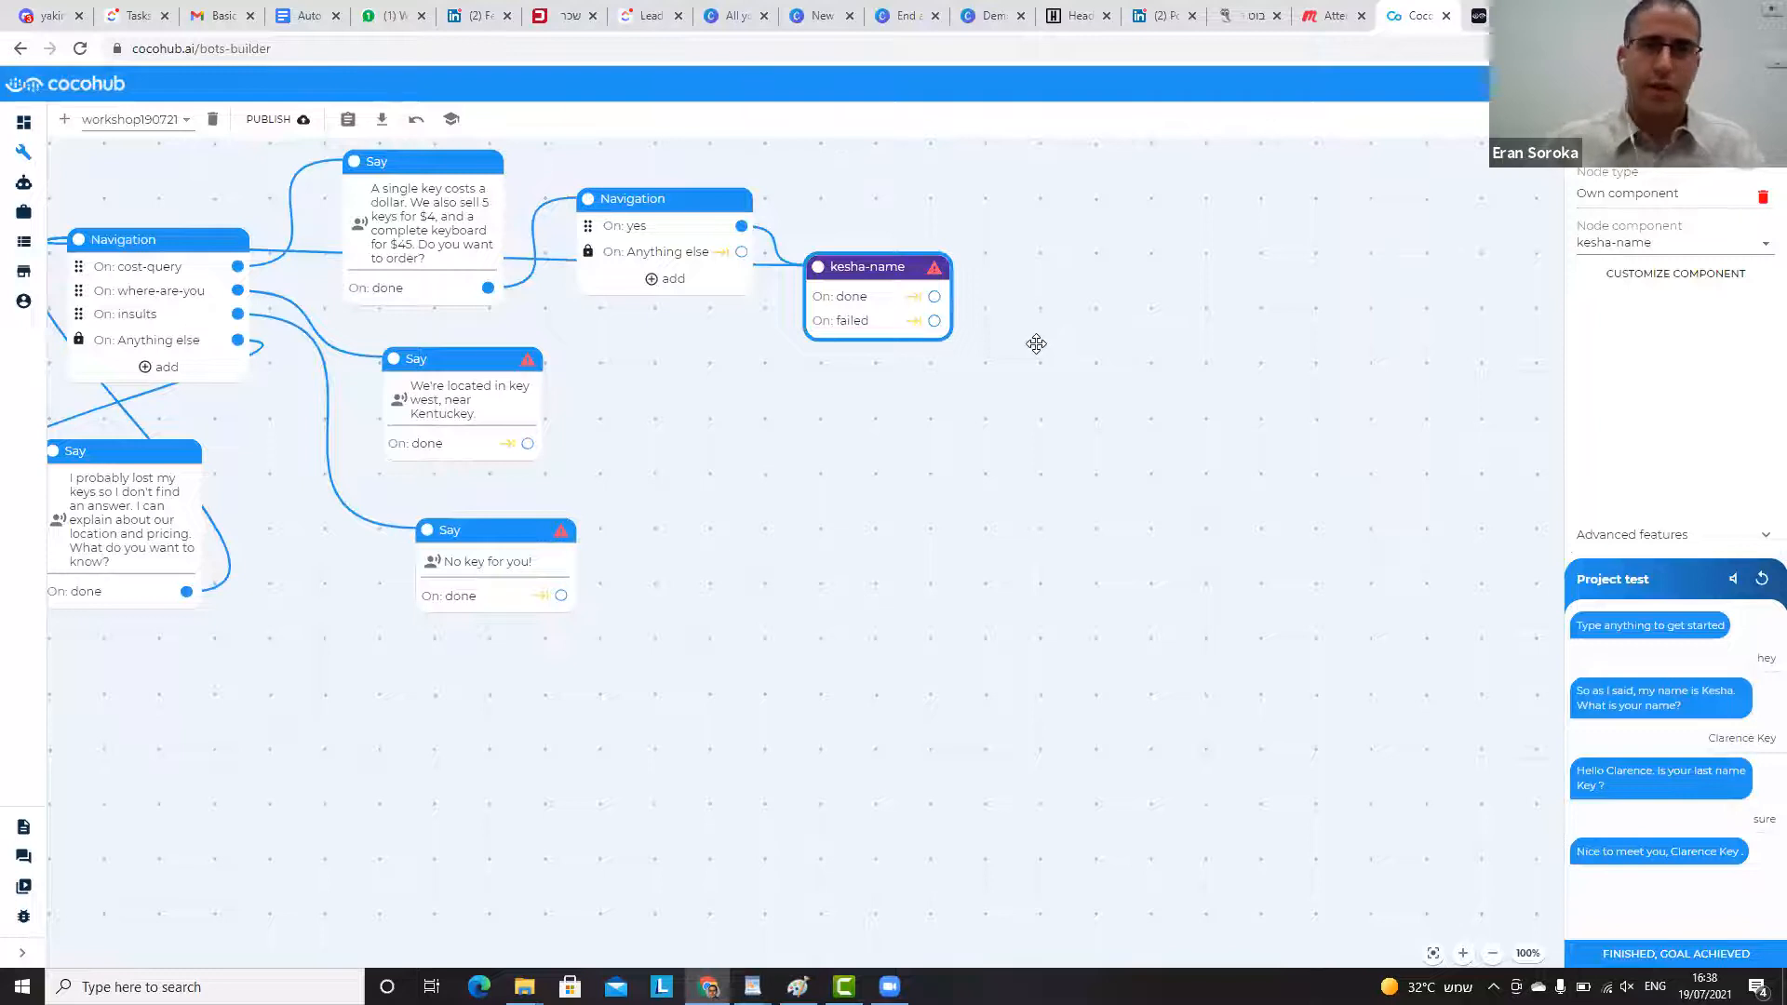
drag(1023, 288, 1025, 287)
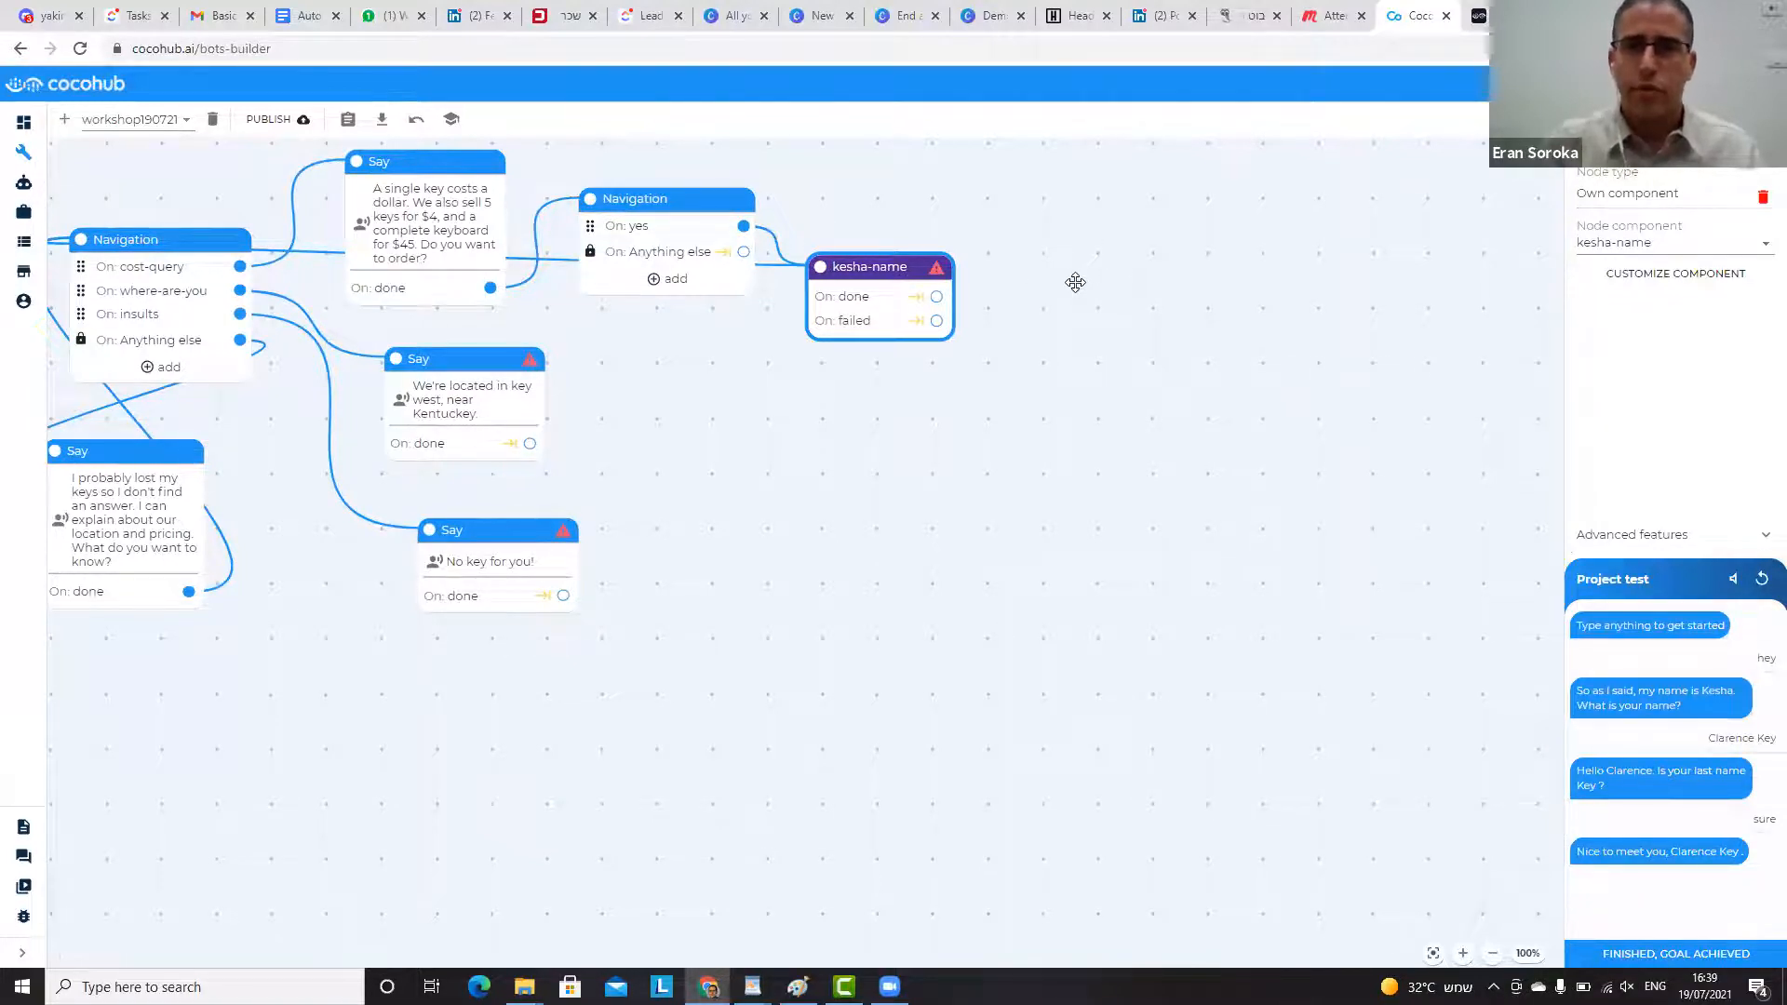
double_click(1127, 196)
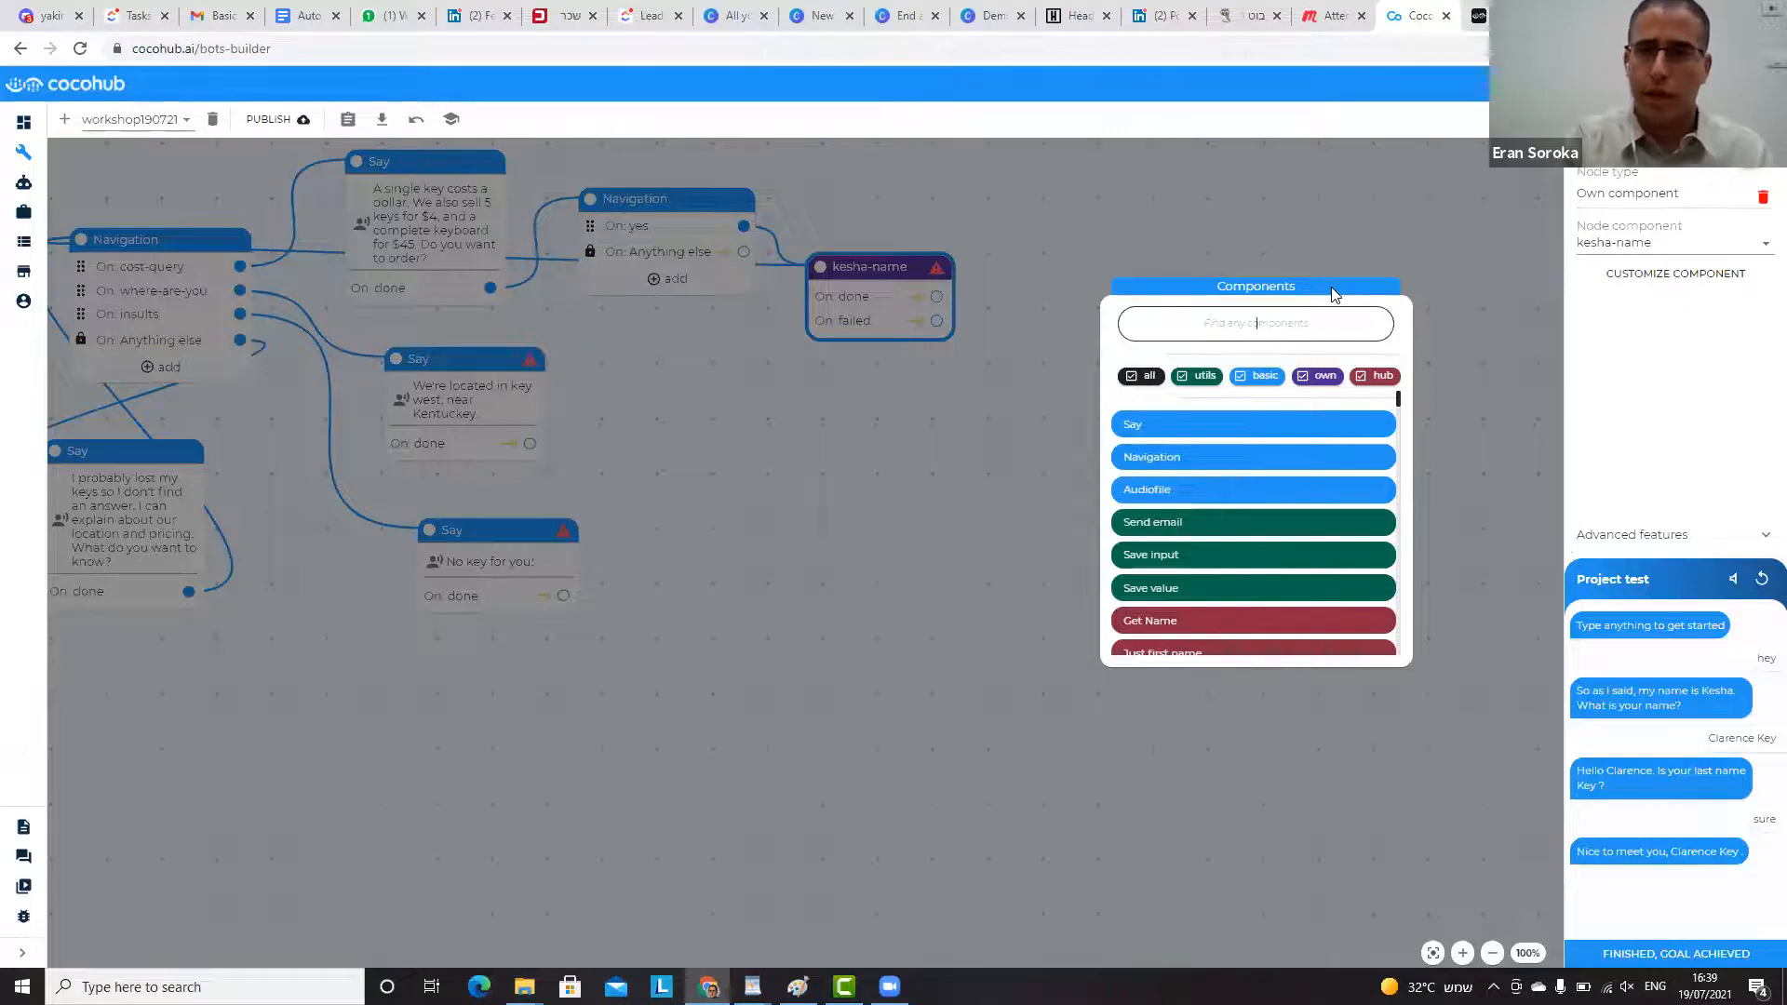
text(eam)
key(BackSpace)
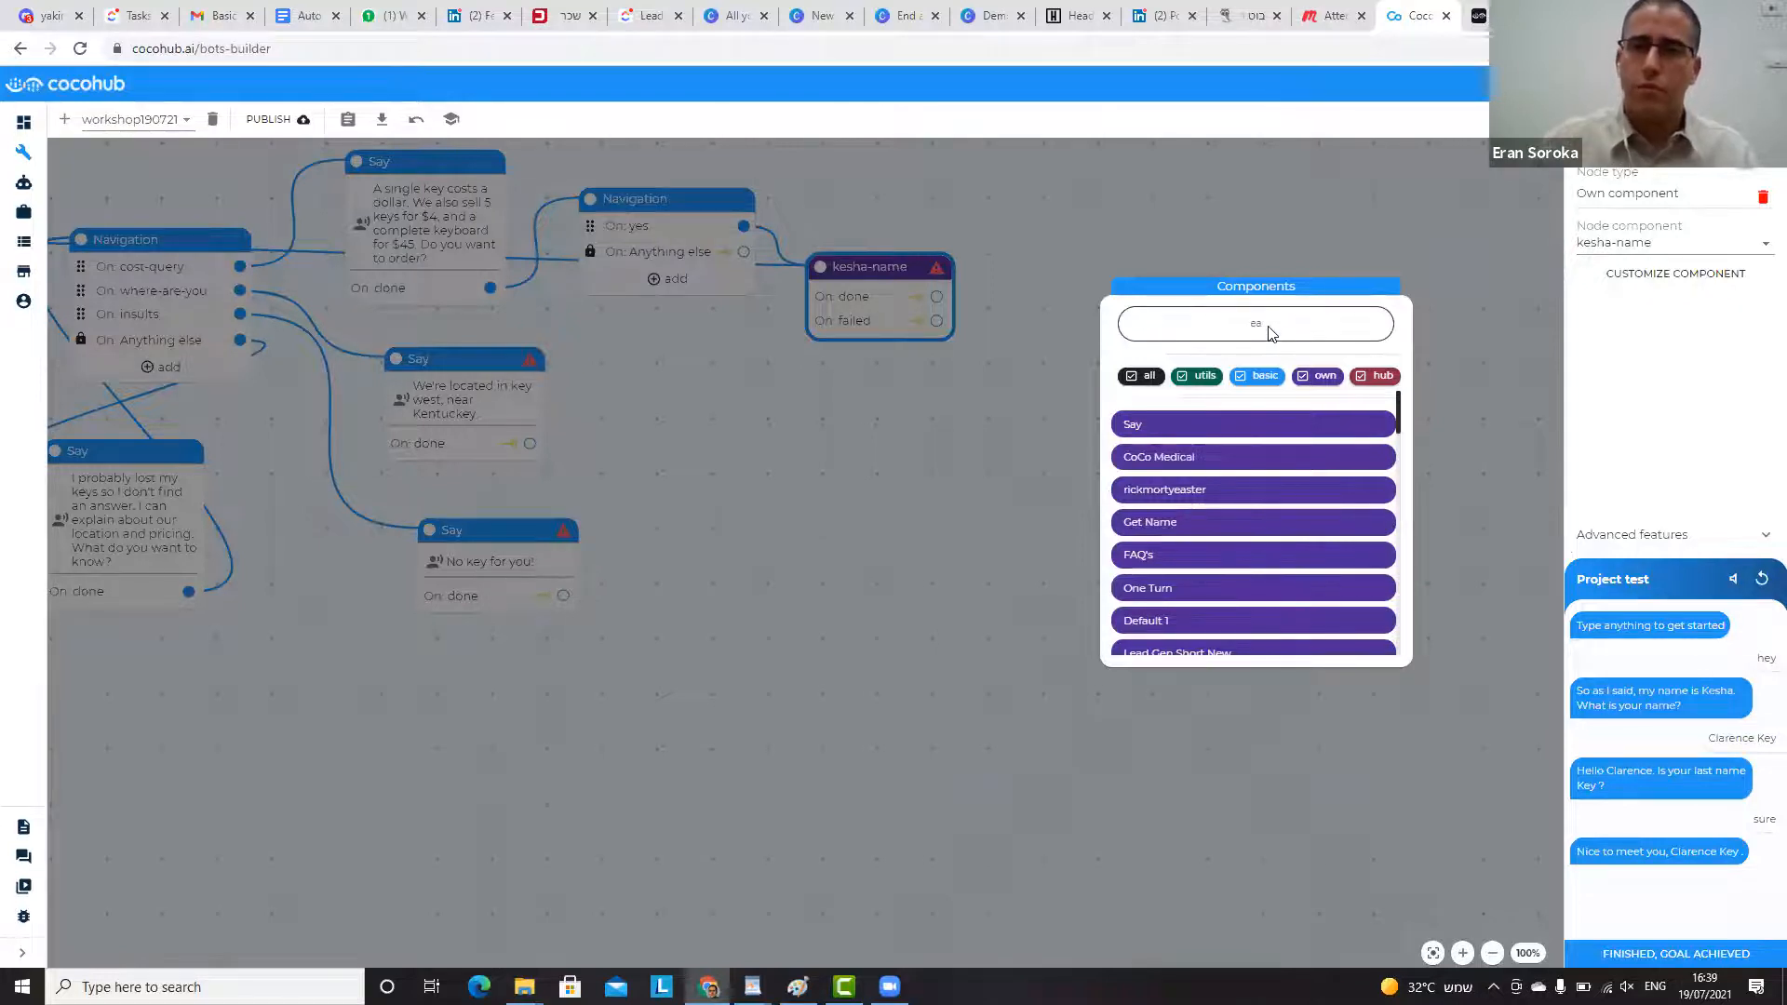
text(email)
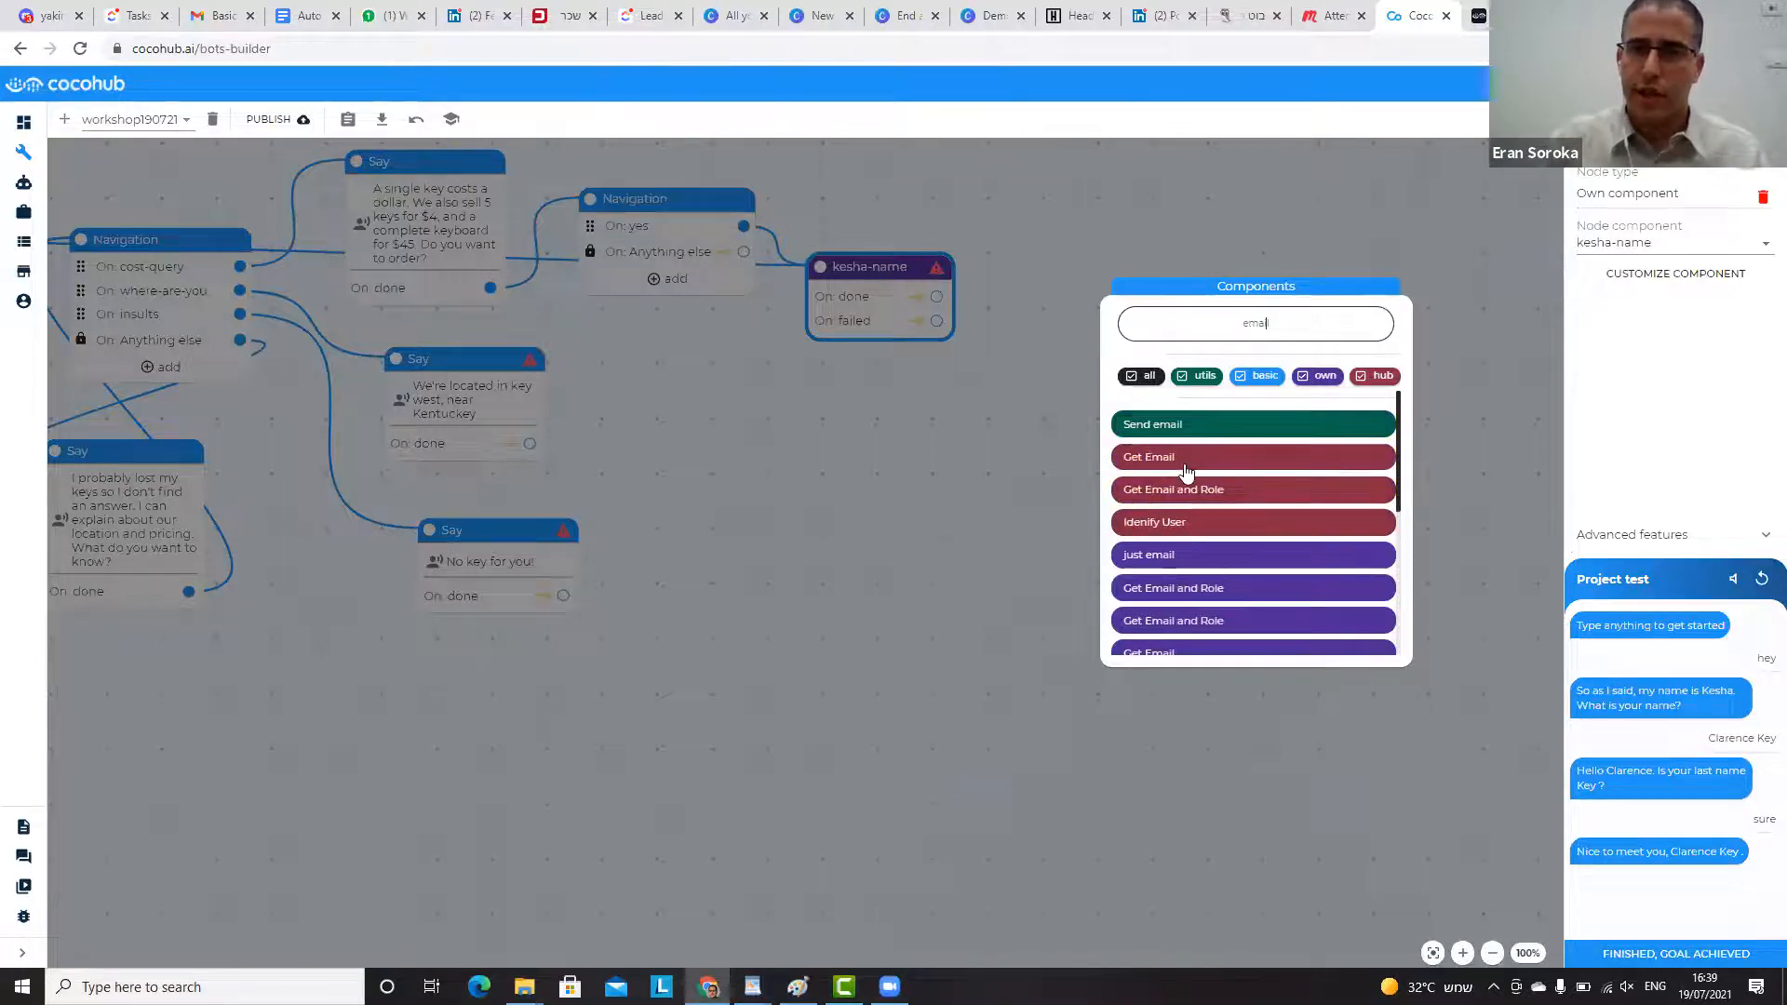
mouse_move(1200, 488)
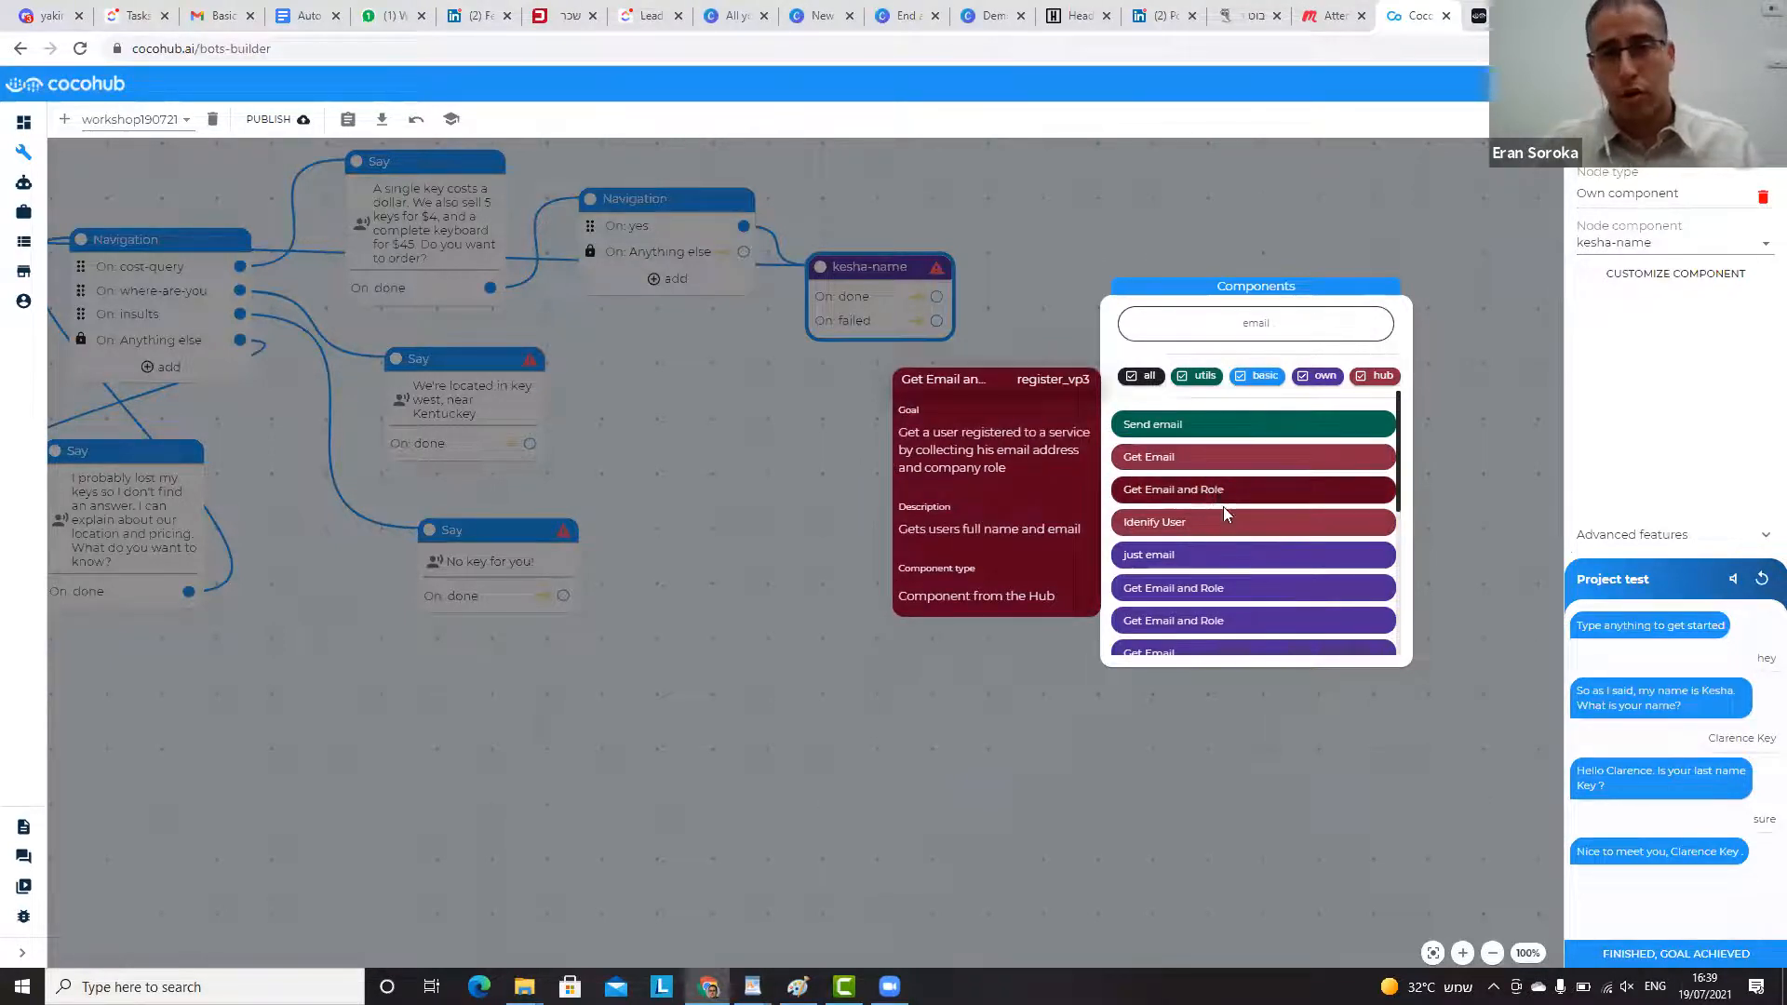
mouse_move(1227, 524)
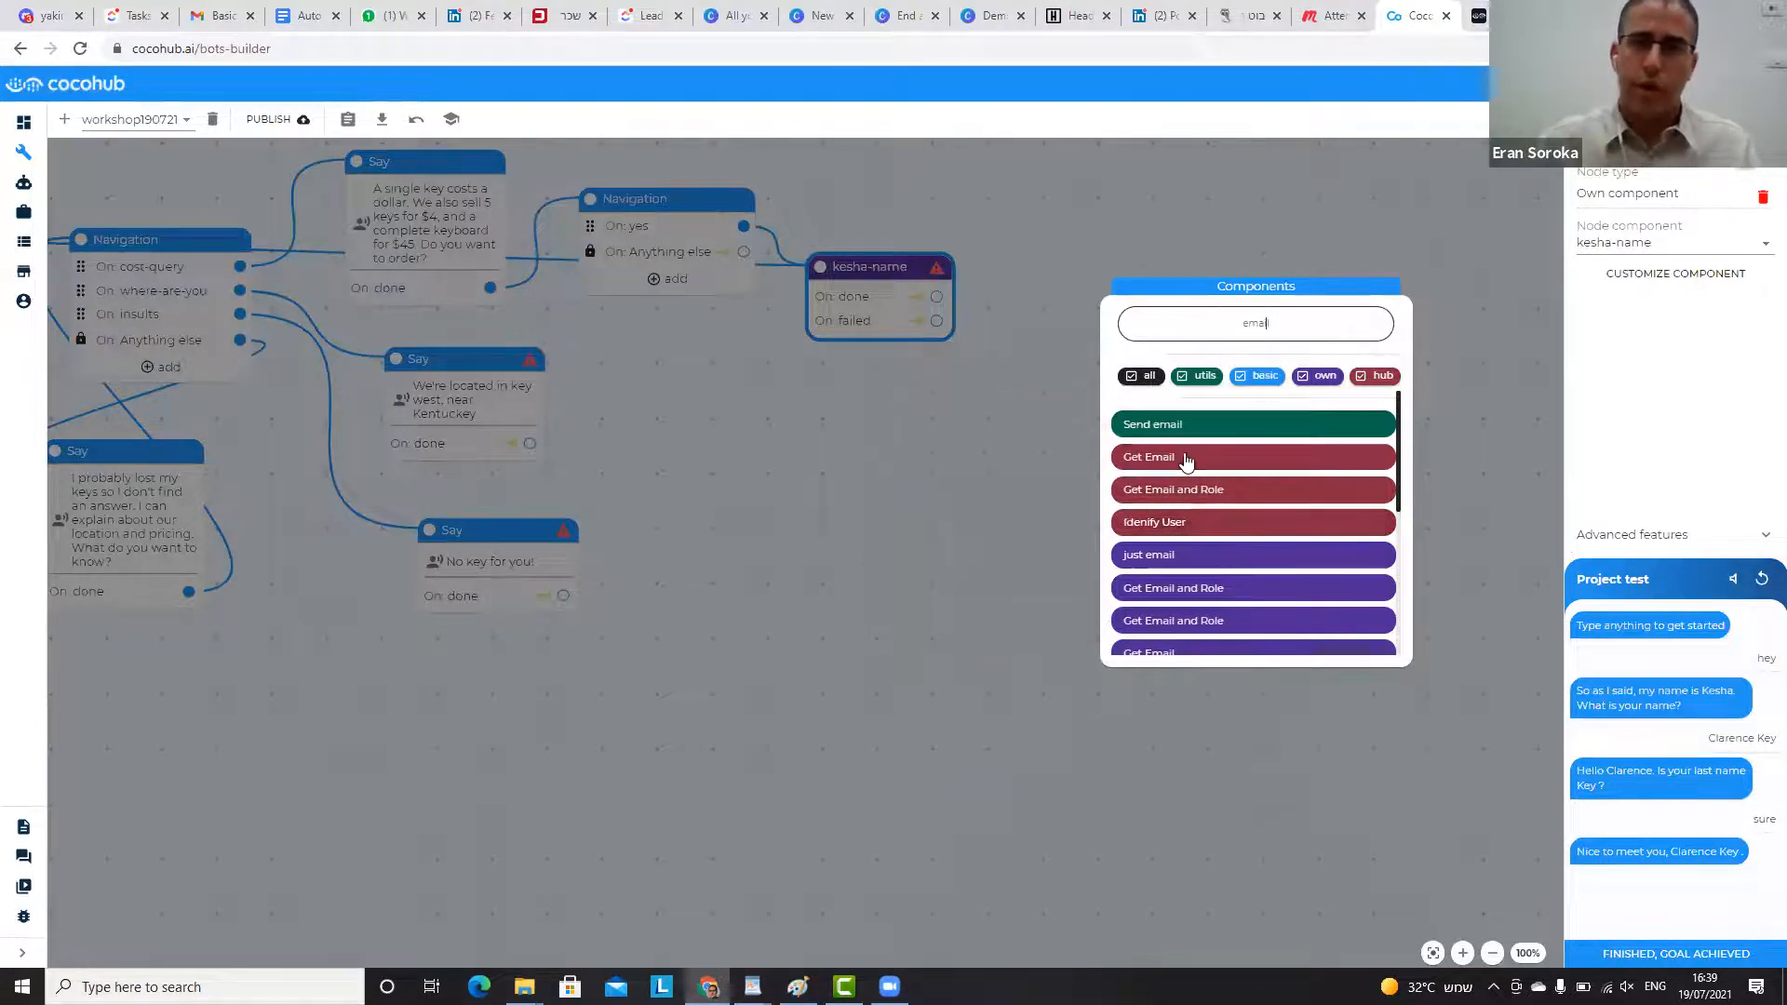
double_click(1258, 323)
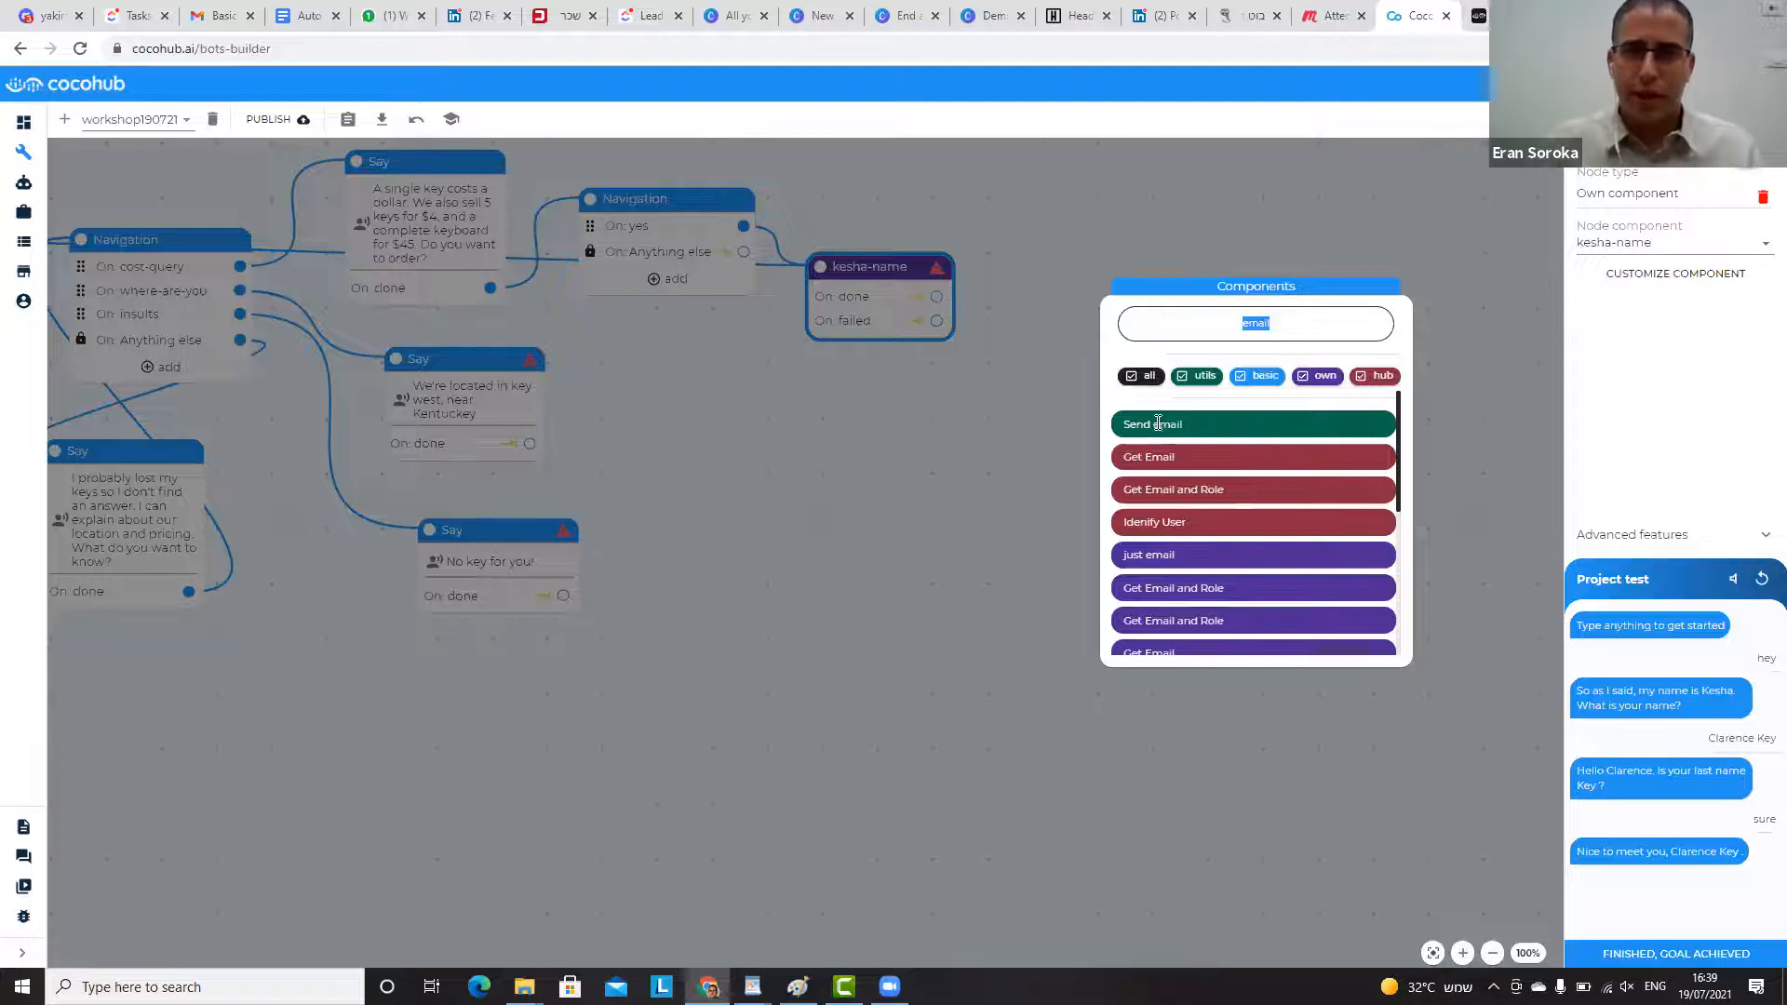
key(BackSpace)
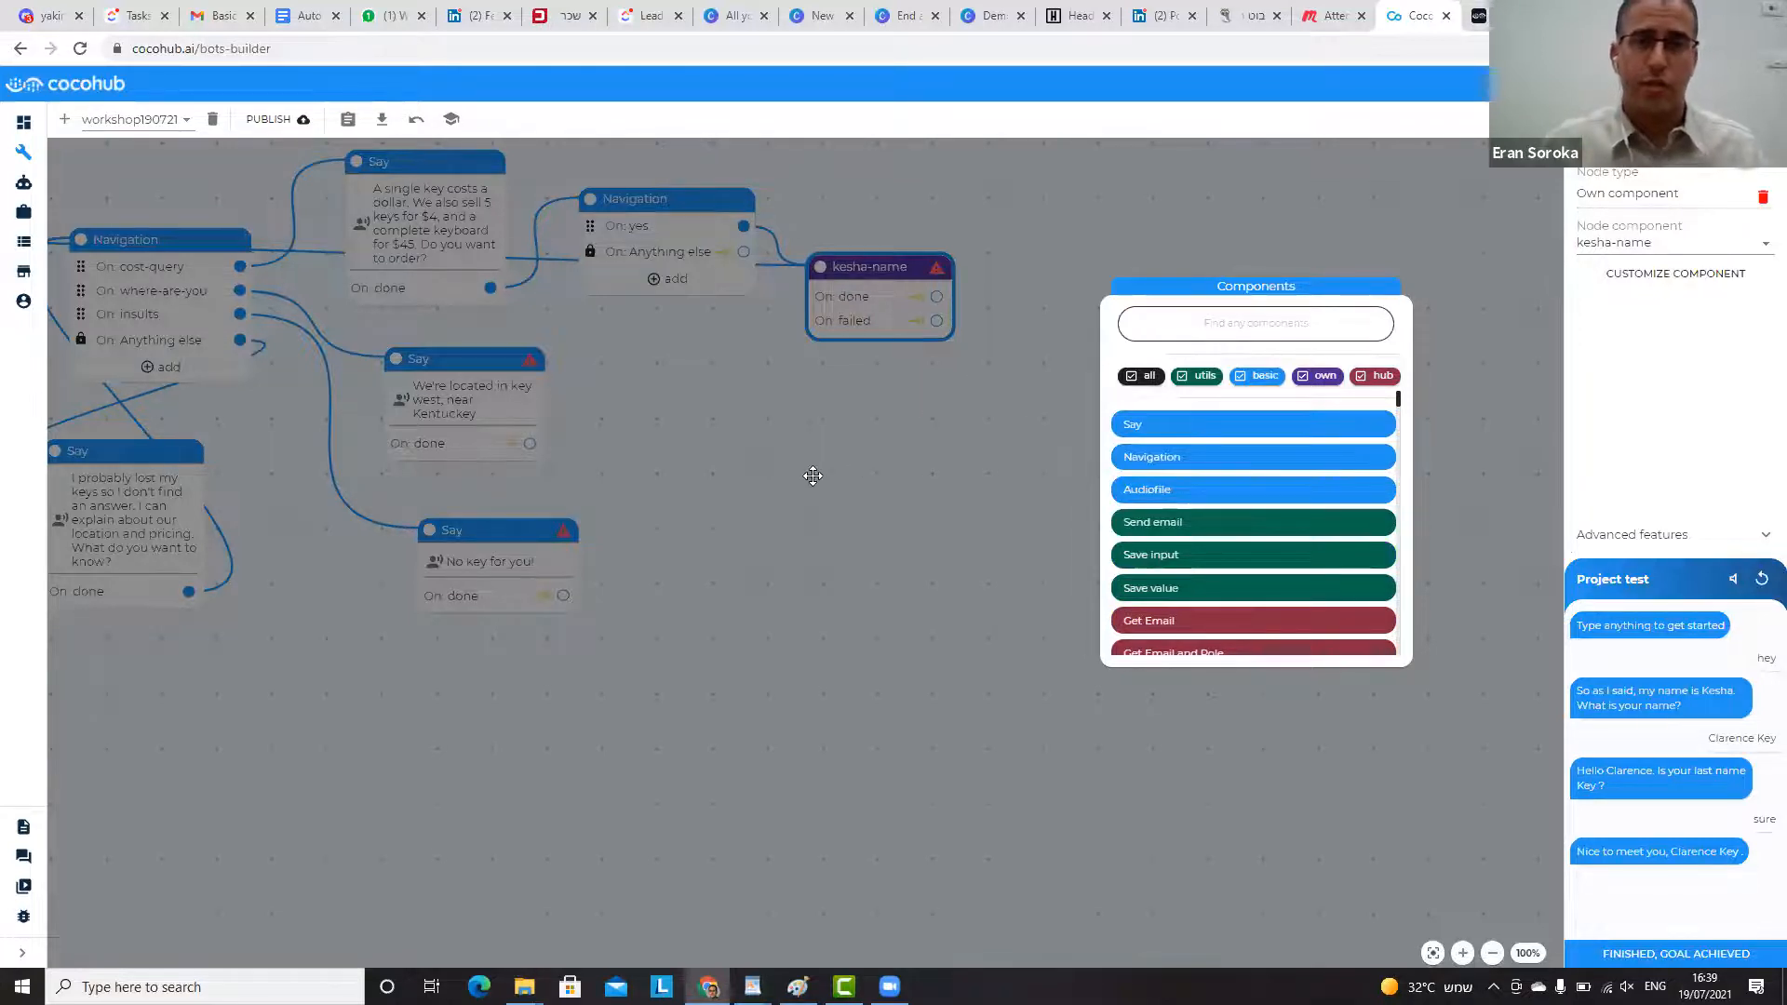
click(782, 483)
drag(782, 483, 1311, 520)
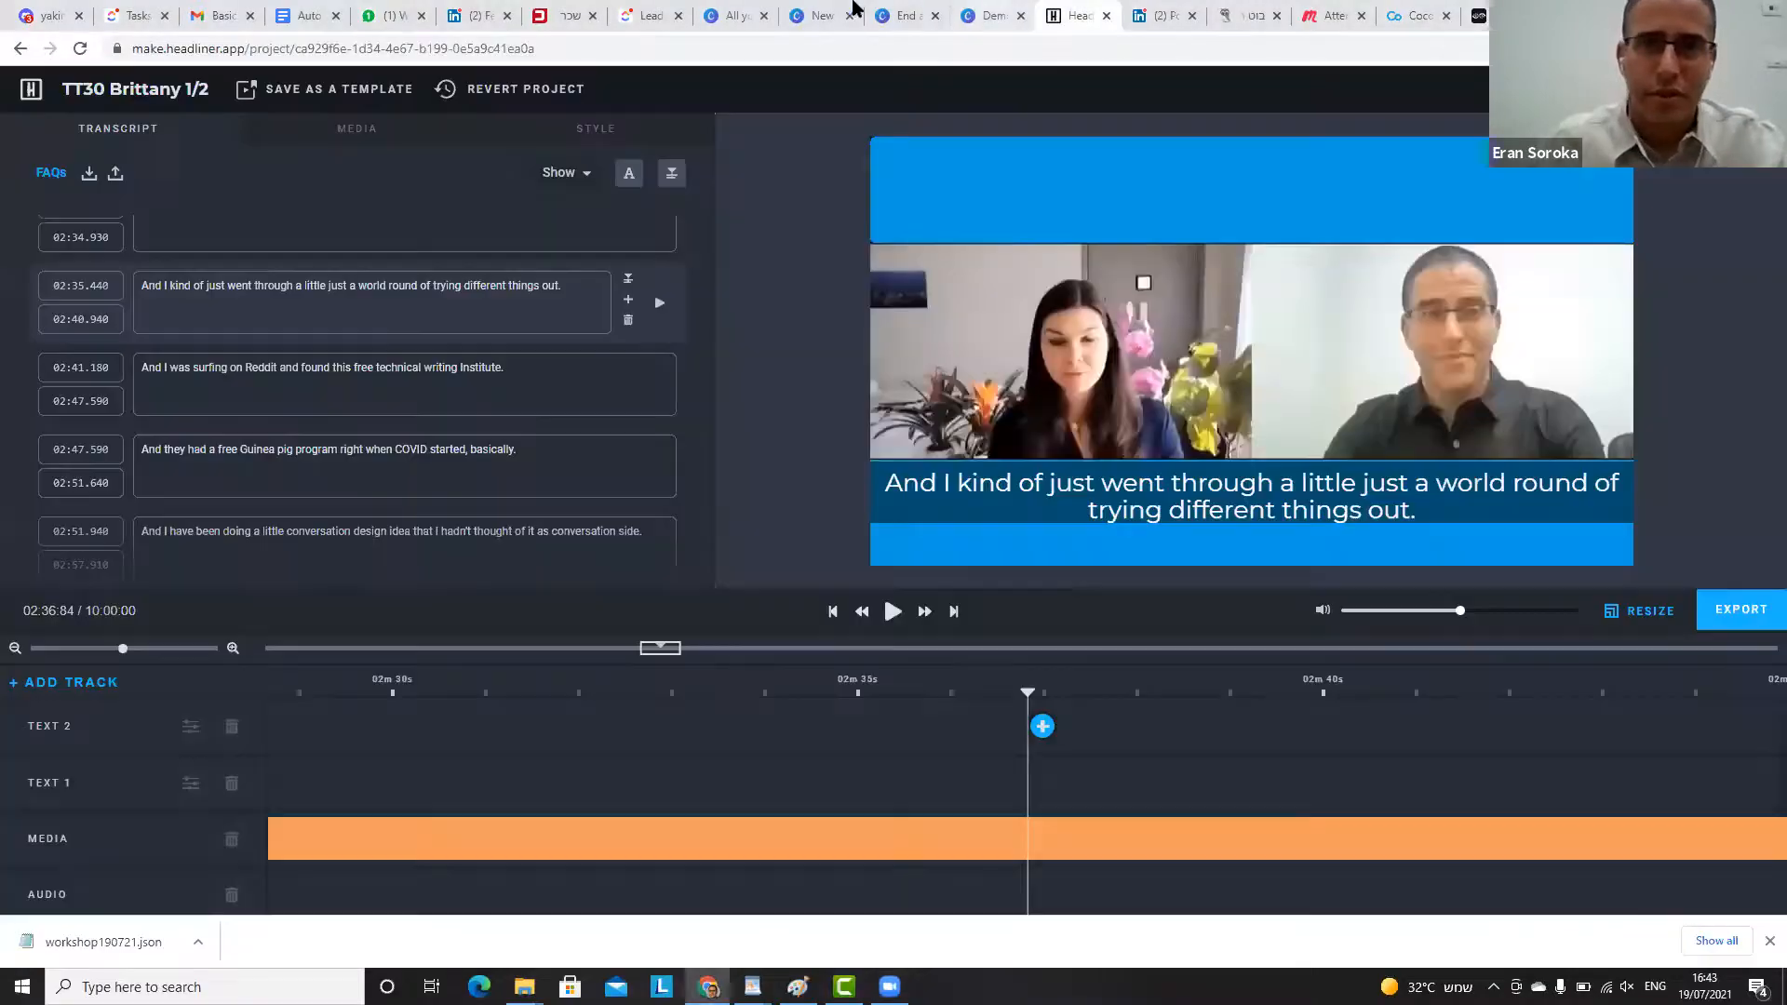
- Return to the CocoHub builder, reconnect the Entry output to the opening Say node and publish the component
click(647, 15)
click(1407, 14)
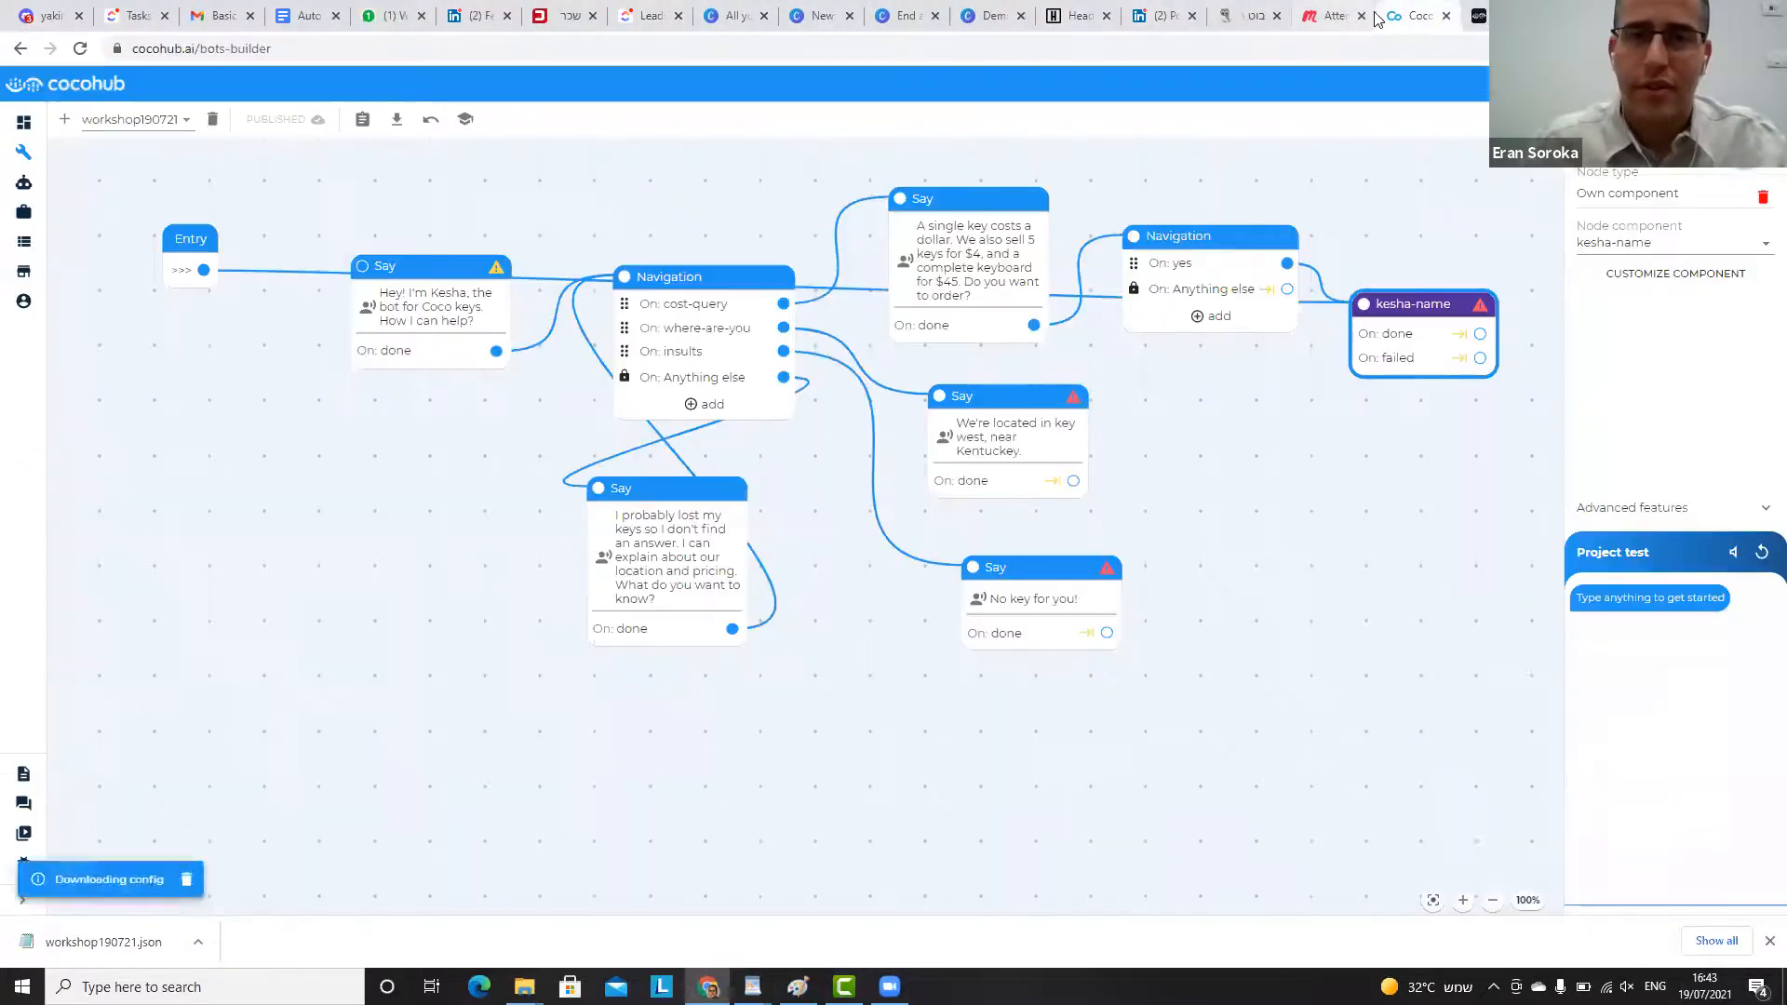
drag(578, 457, 615, 416)
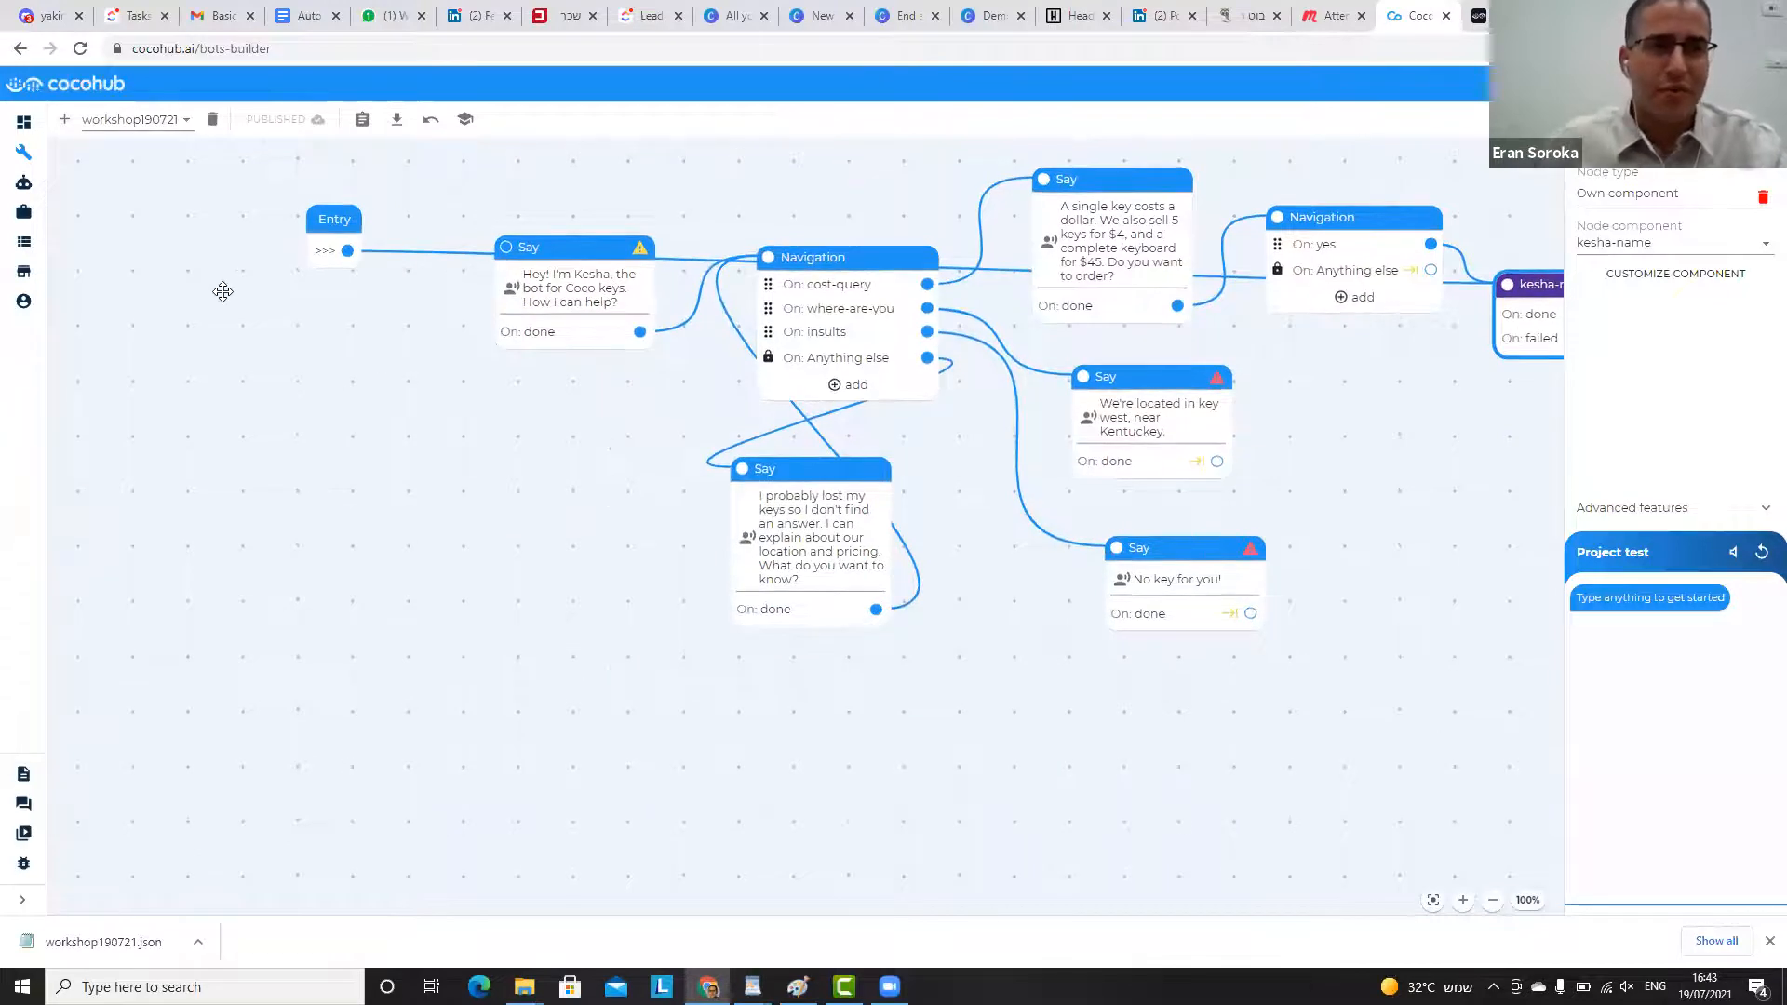
drag(349, 253, 520, 243)
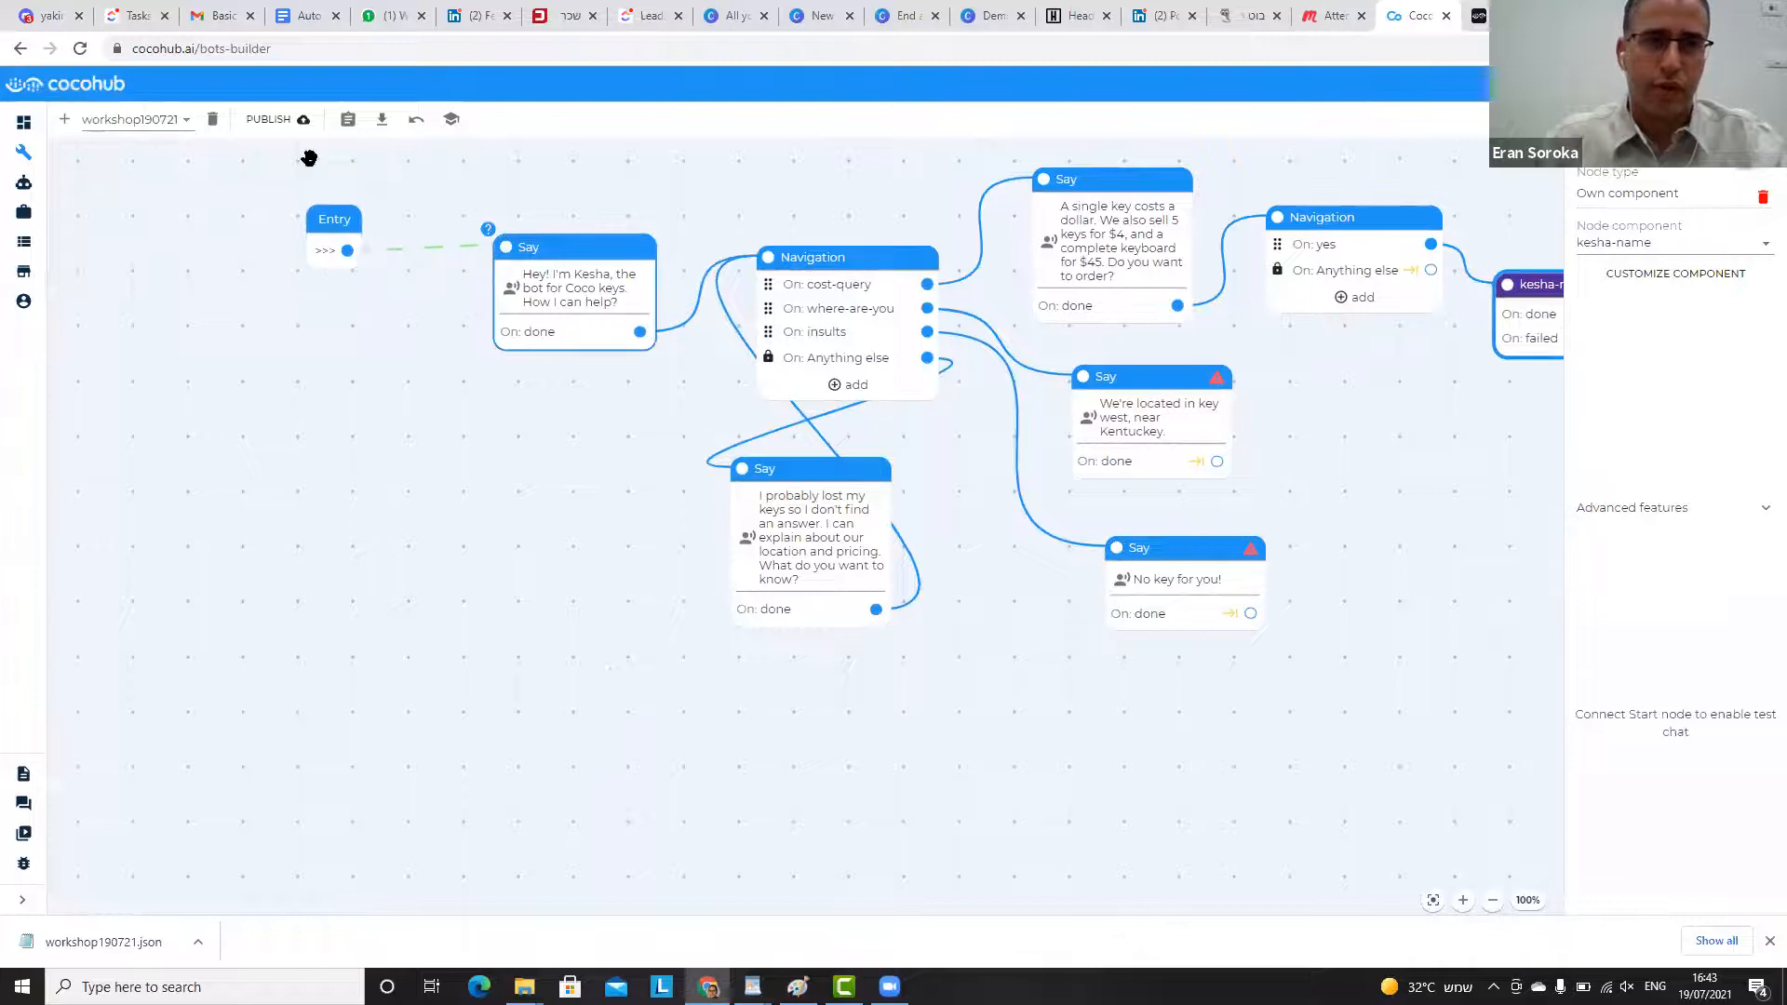
click(272, 119)
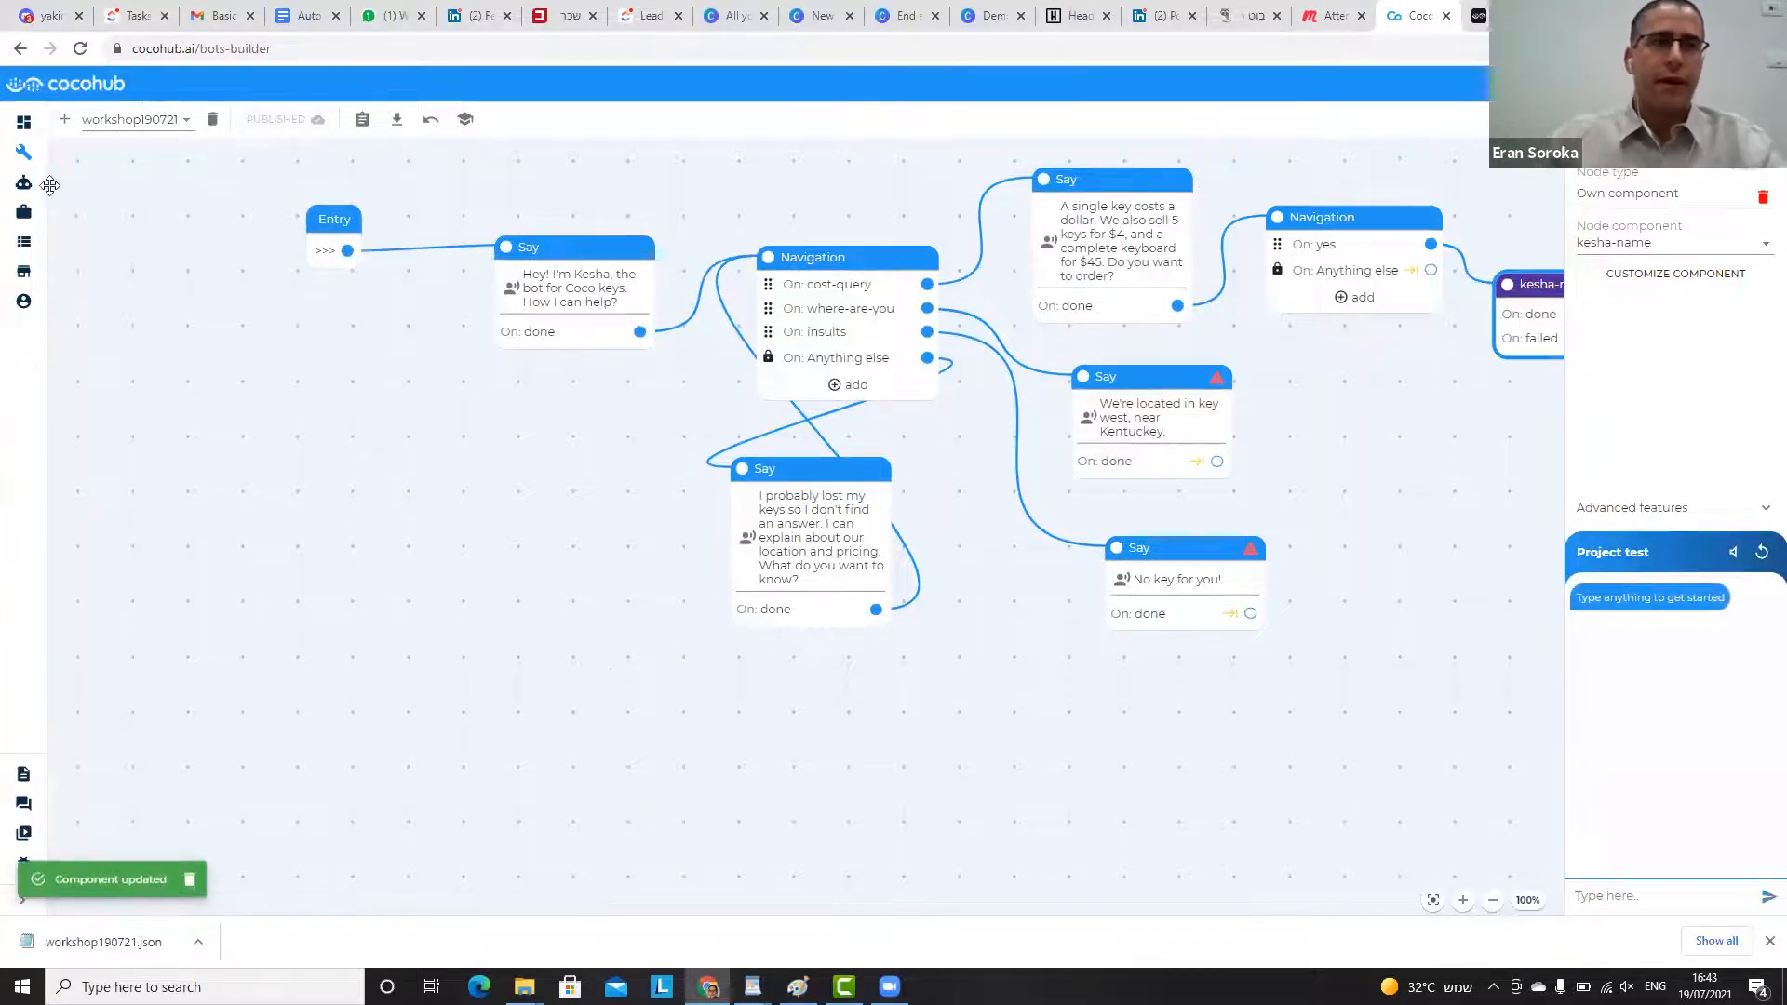
- Go to the Glen bot's overview and open the Phone connection settings among its communication channels
mouse_move(25, 203)
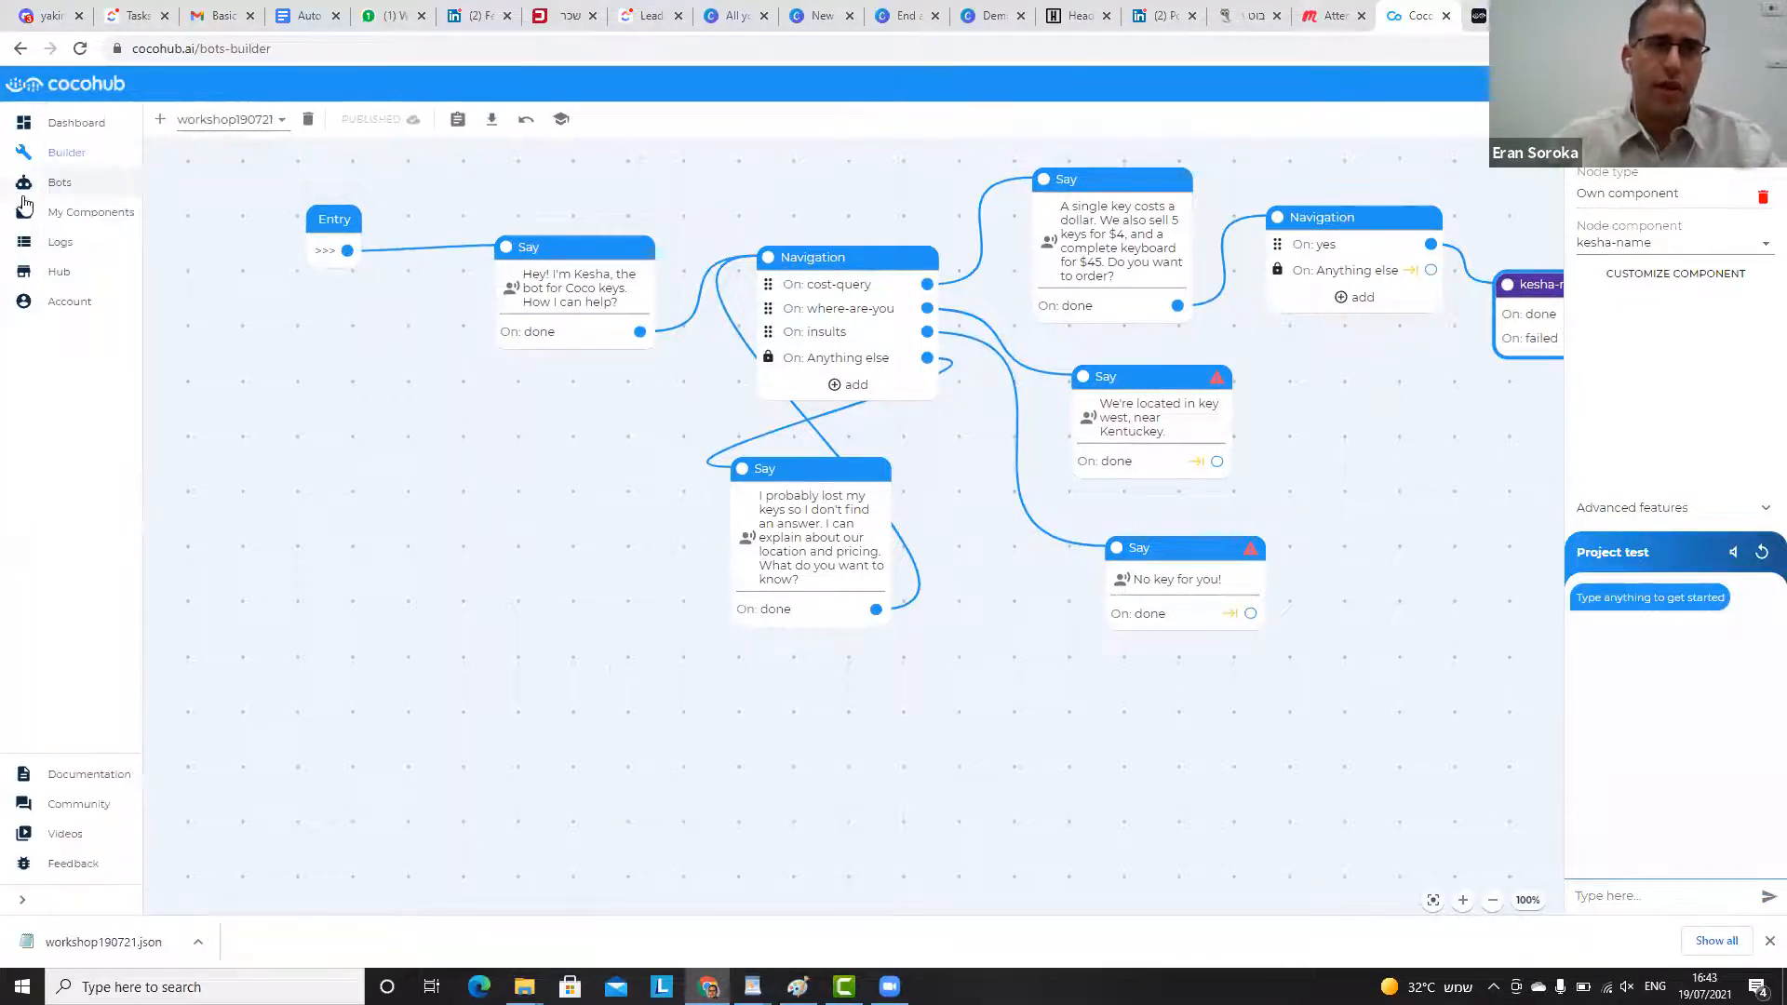
click(27, 194)
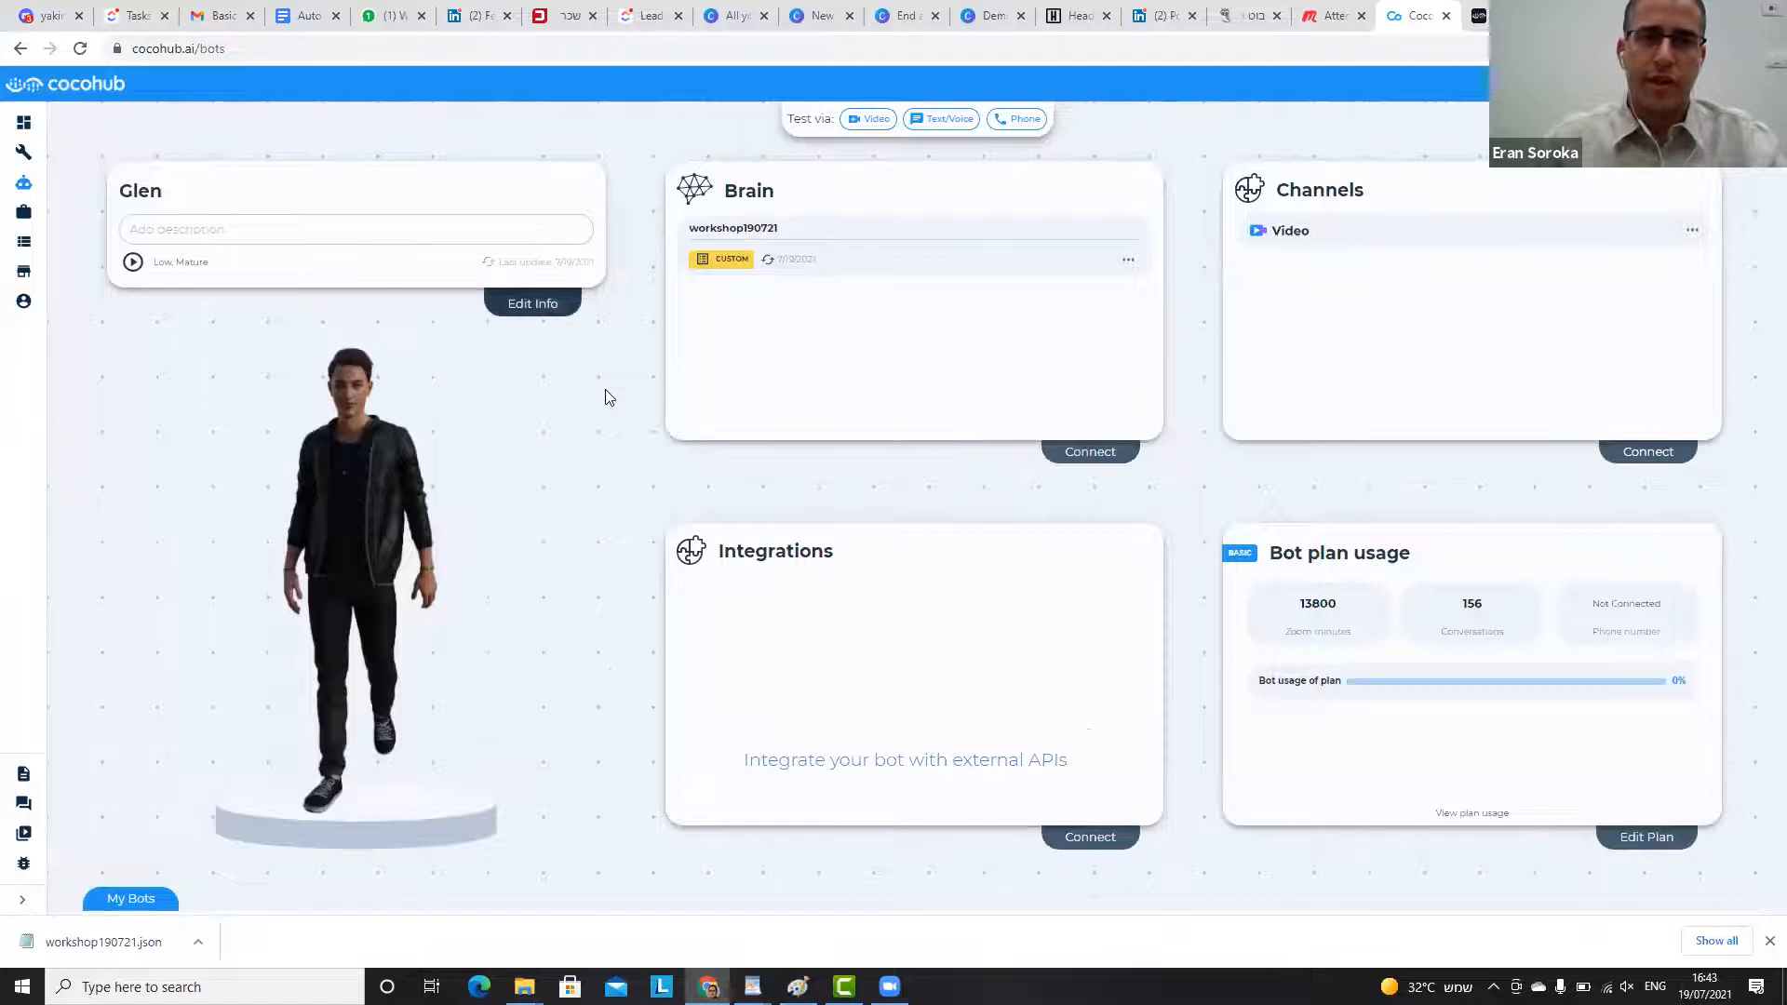
drag(590, 422, 505, 387)
click(549, 411)
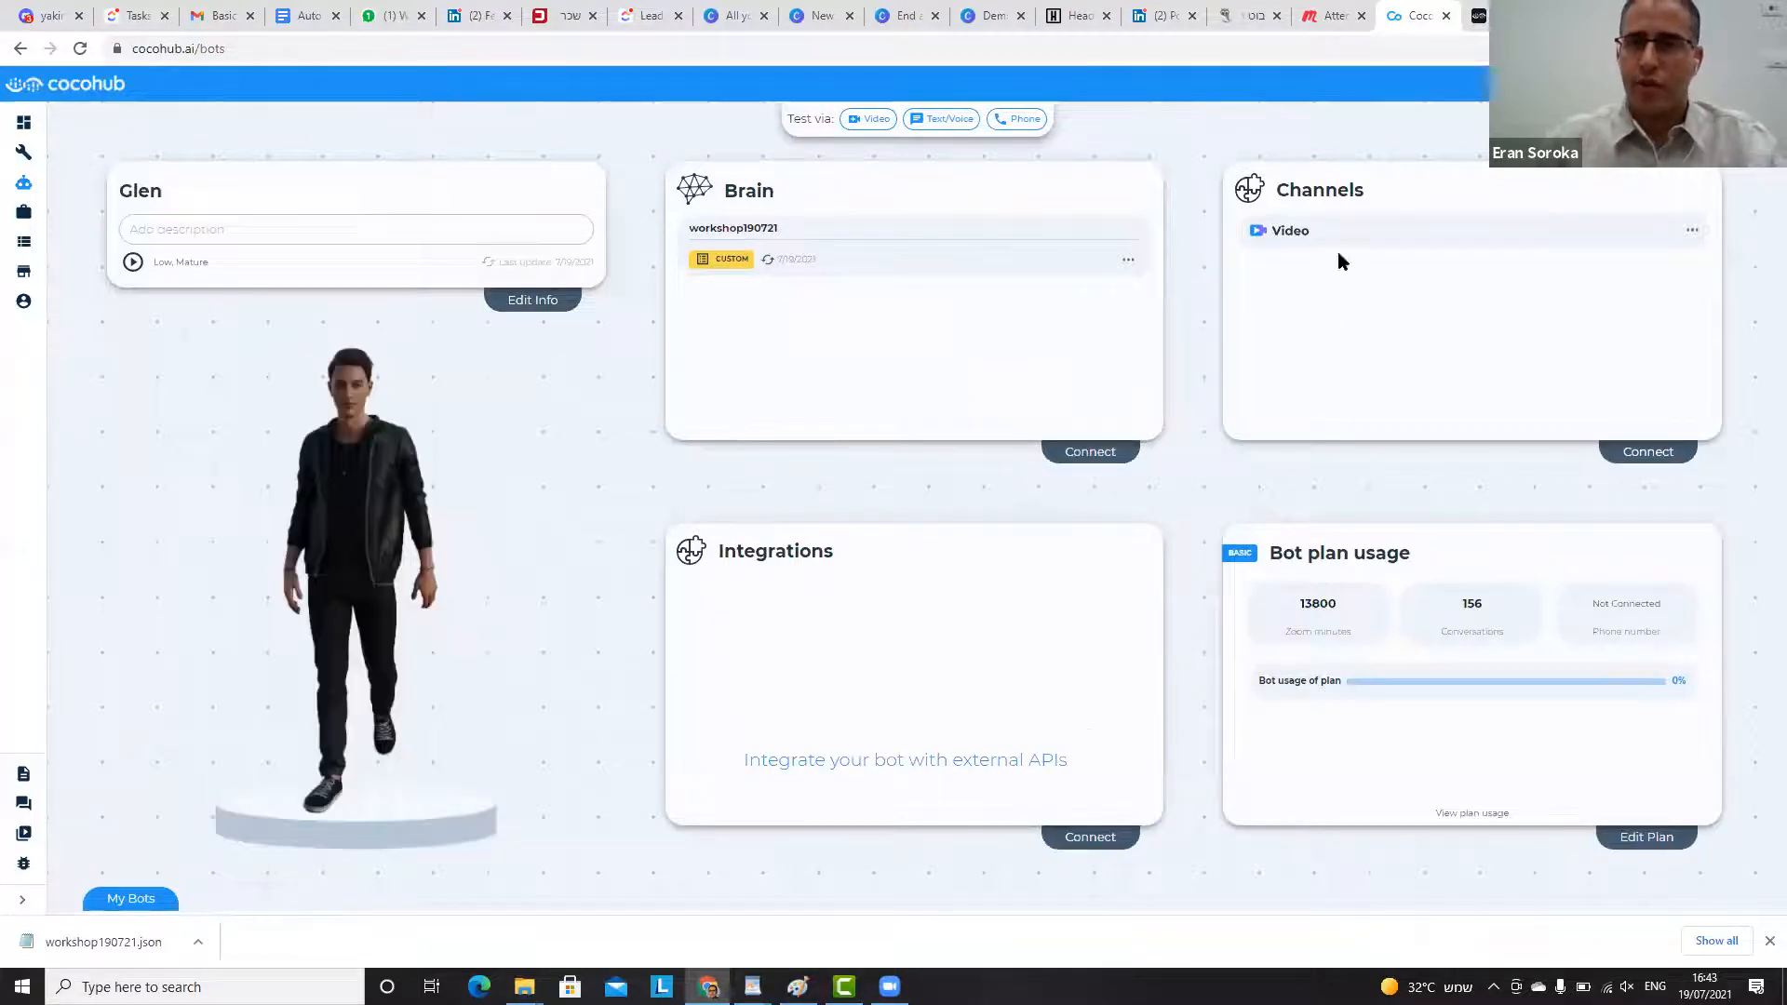
click(1659, 455)
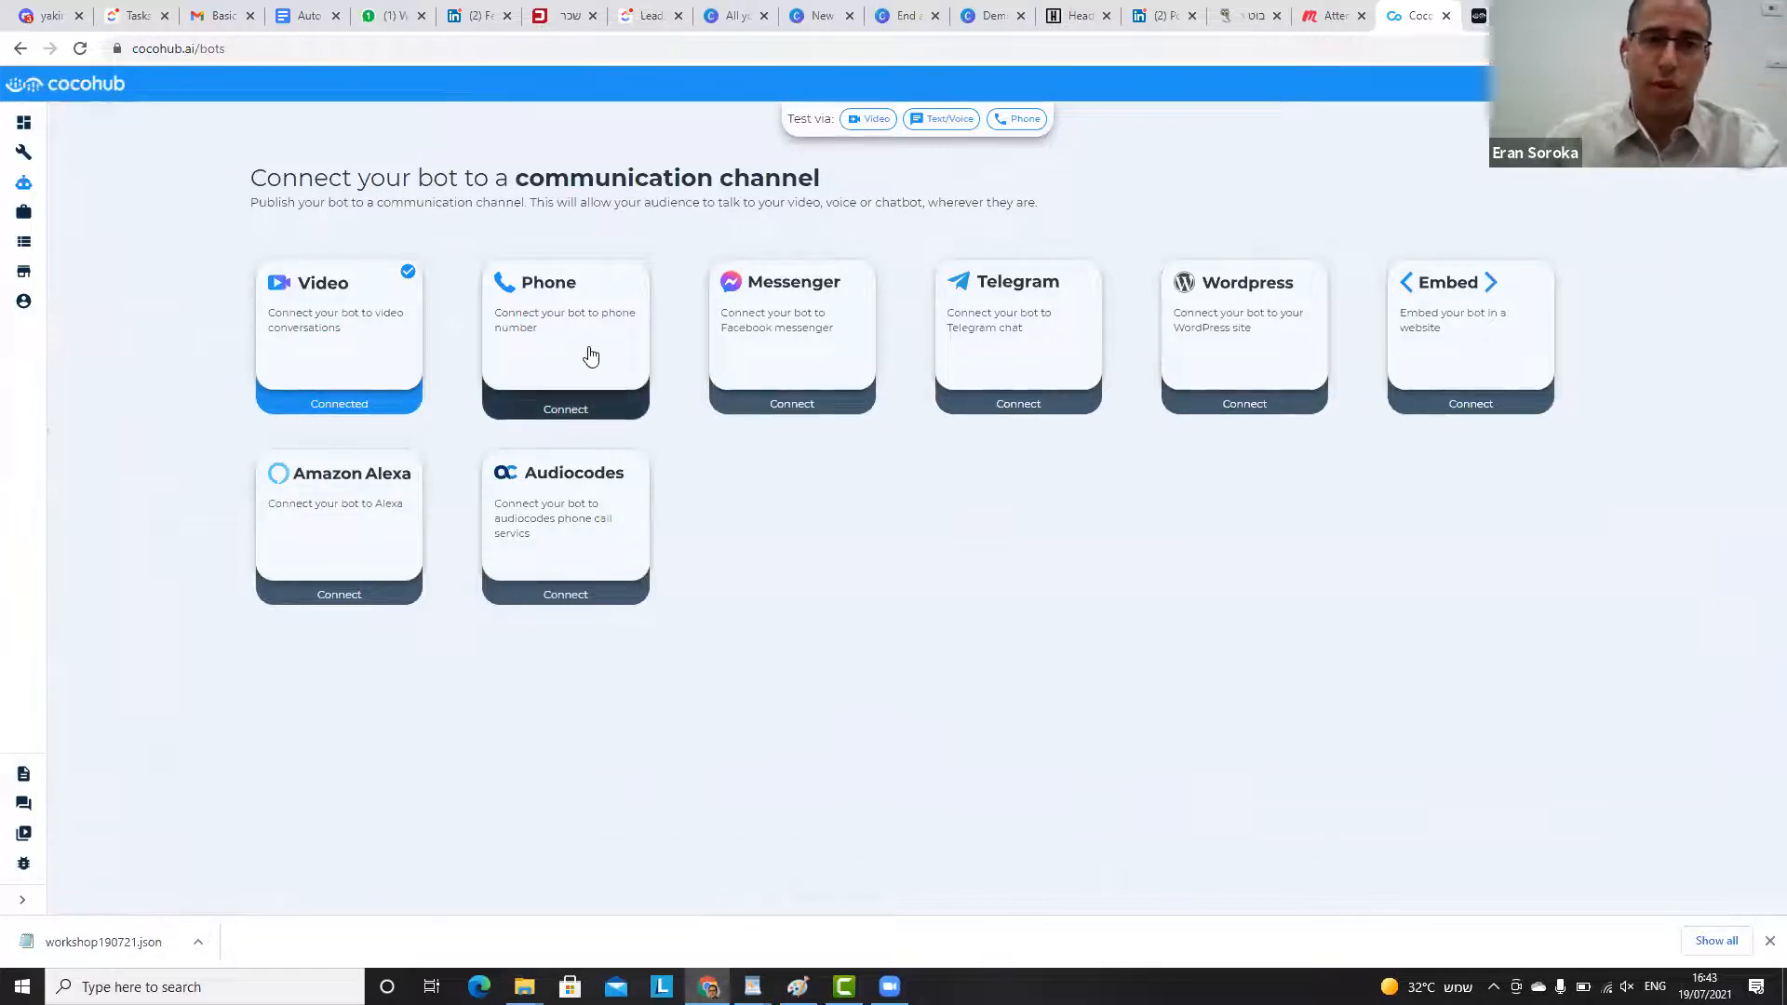
click(605, 421)
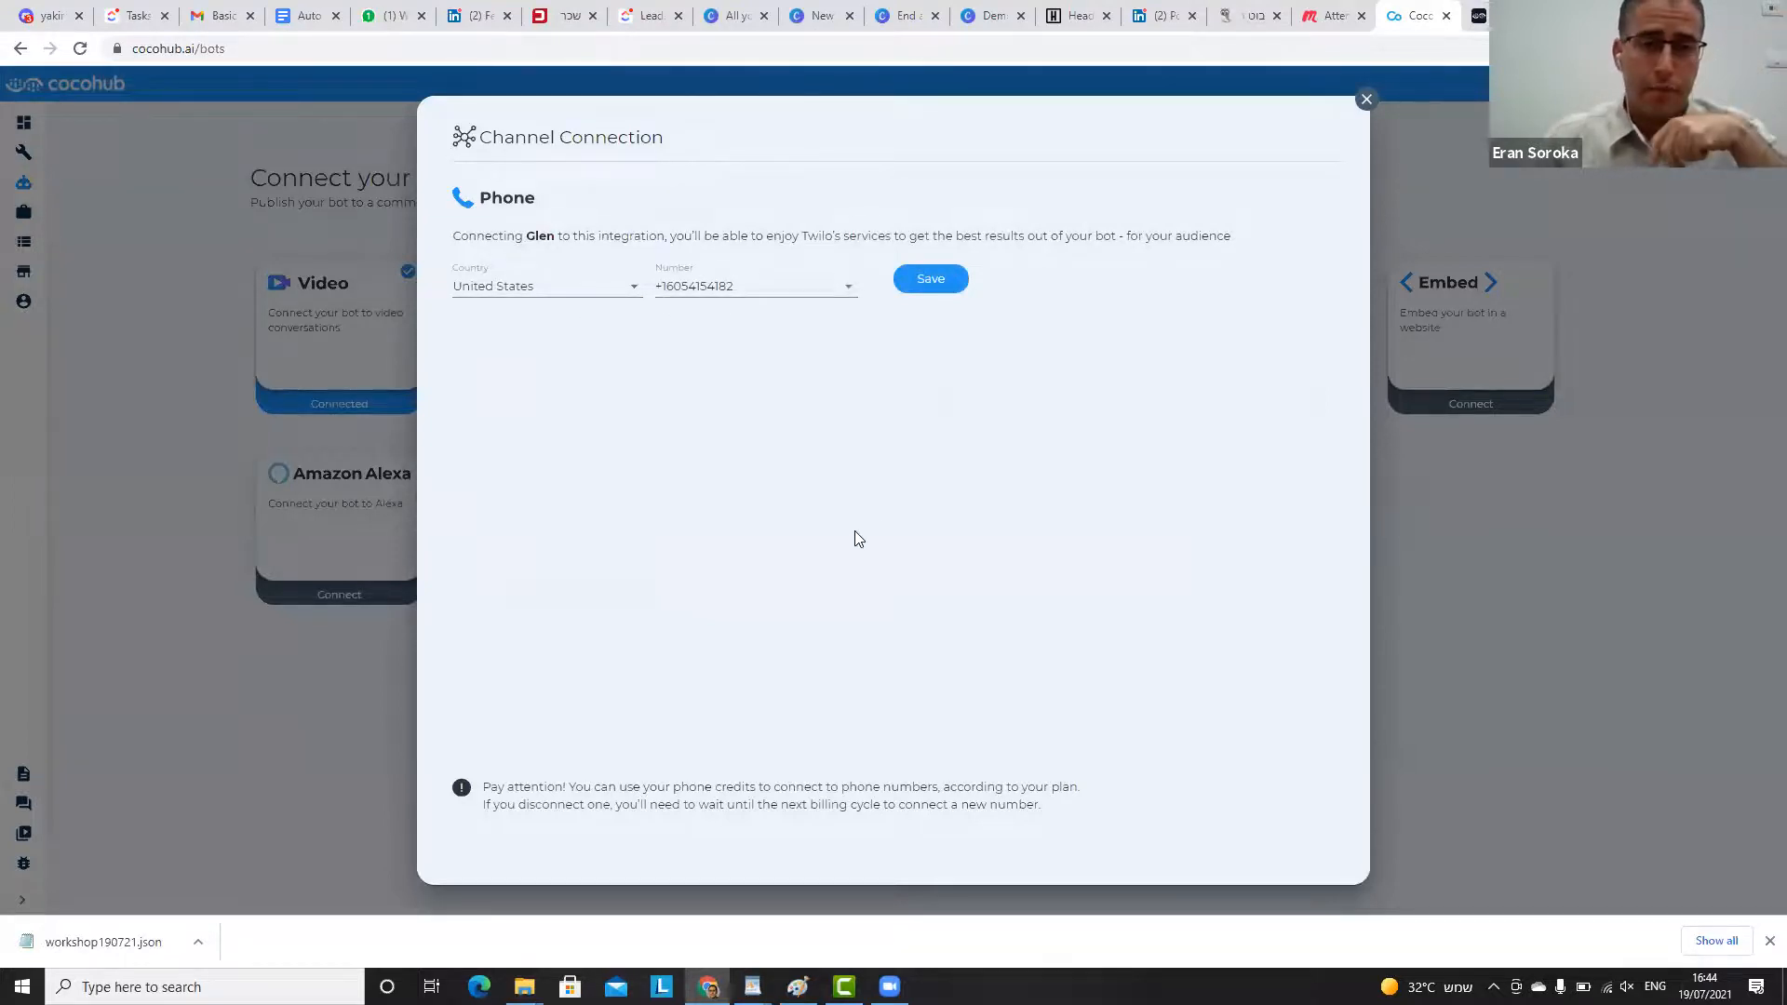
- Choose Hungary as the country in the Phone connection and check the phone numbers offered for it
click(547, 288)
scroll(544, 502, up, 10)
scroll(538, 430, down, 4)
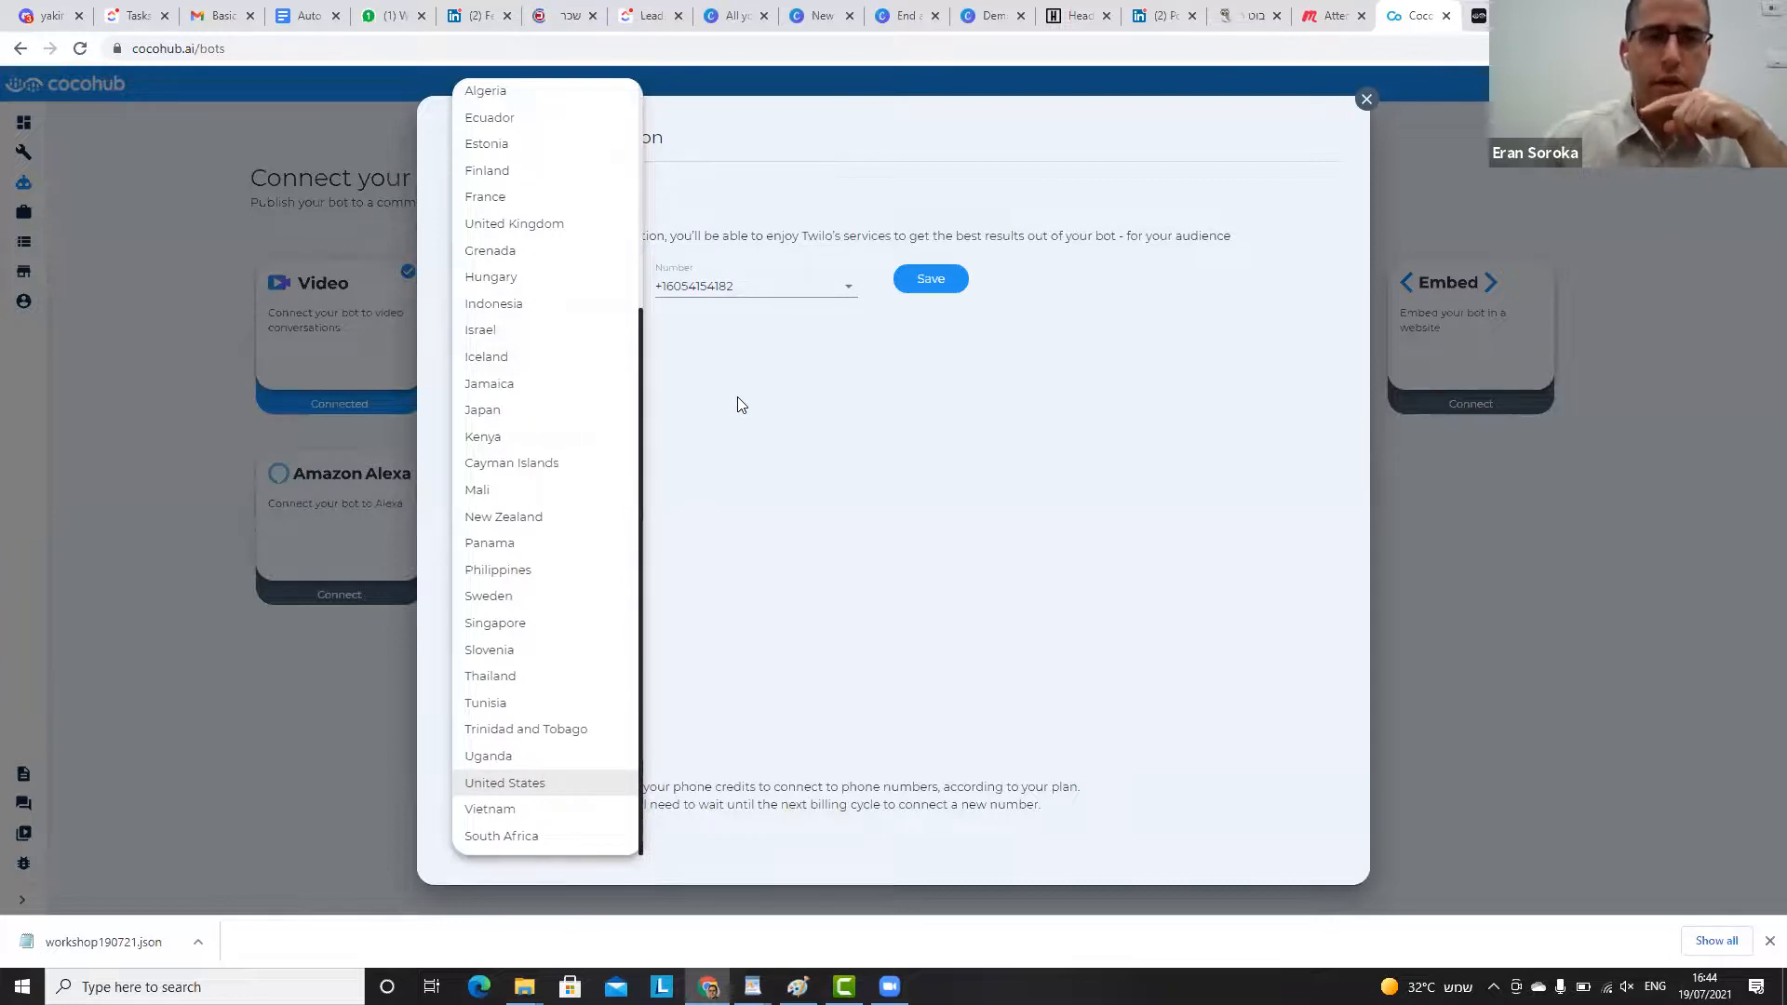
click(523, 277)
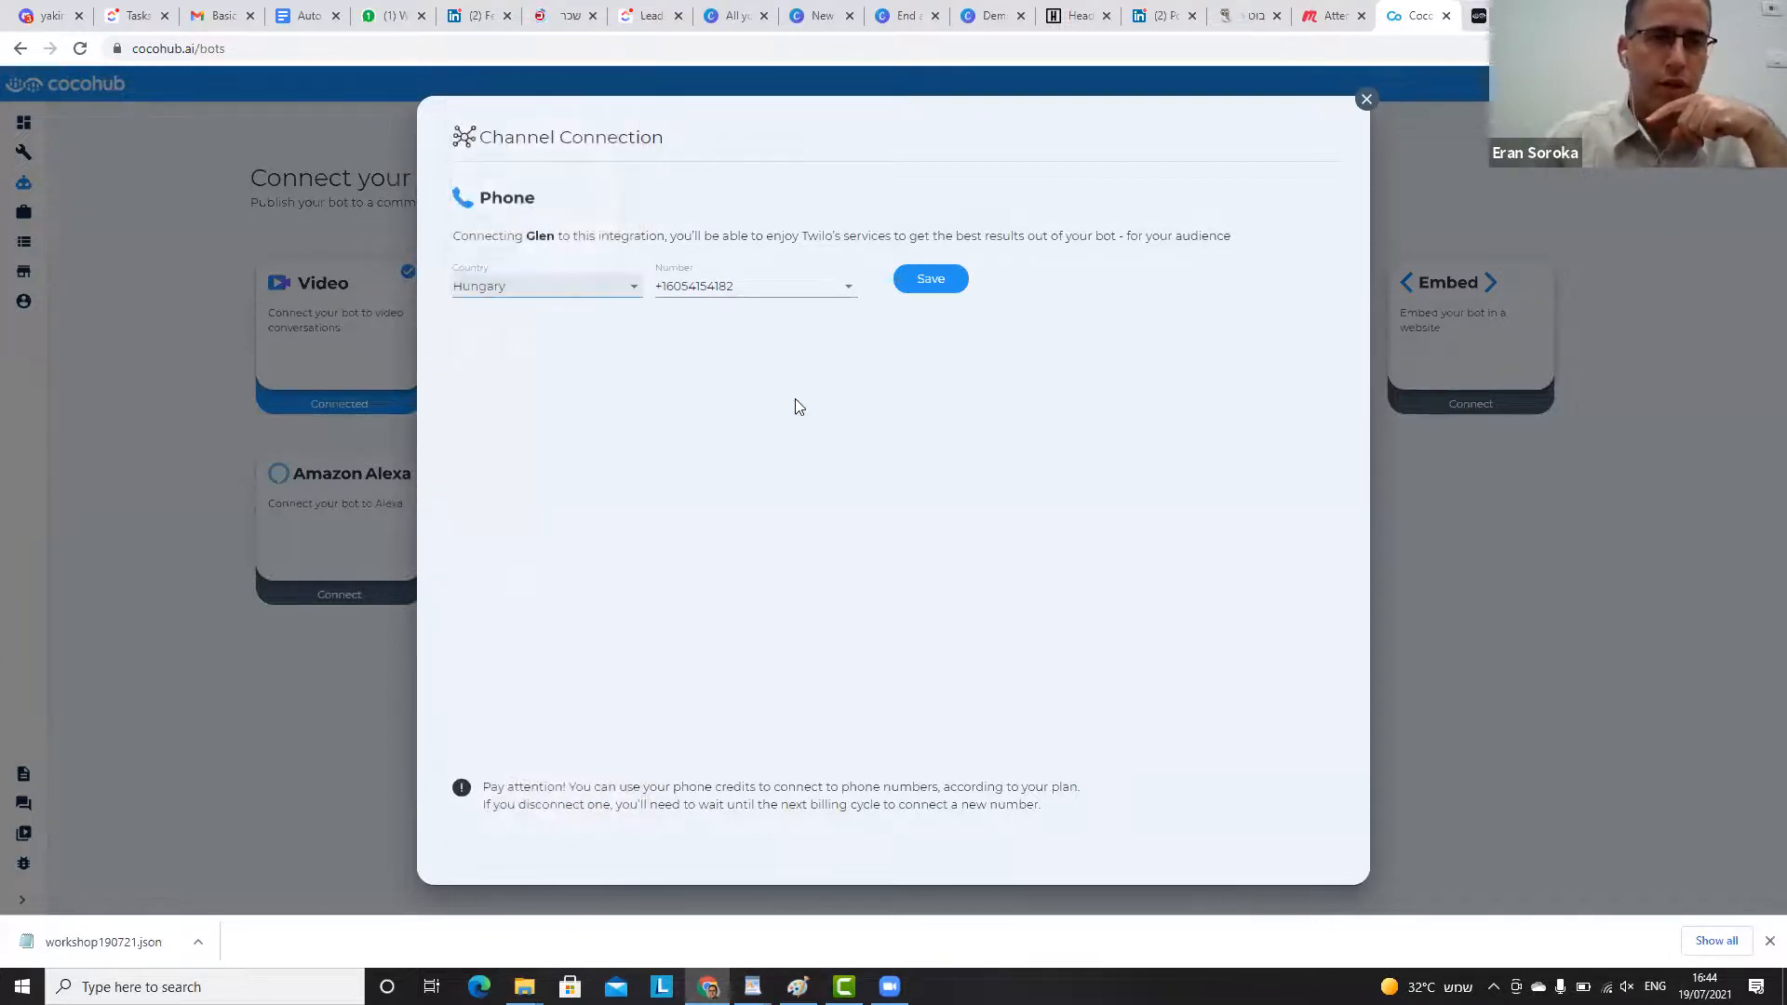
click(753, 294)
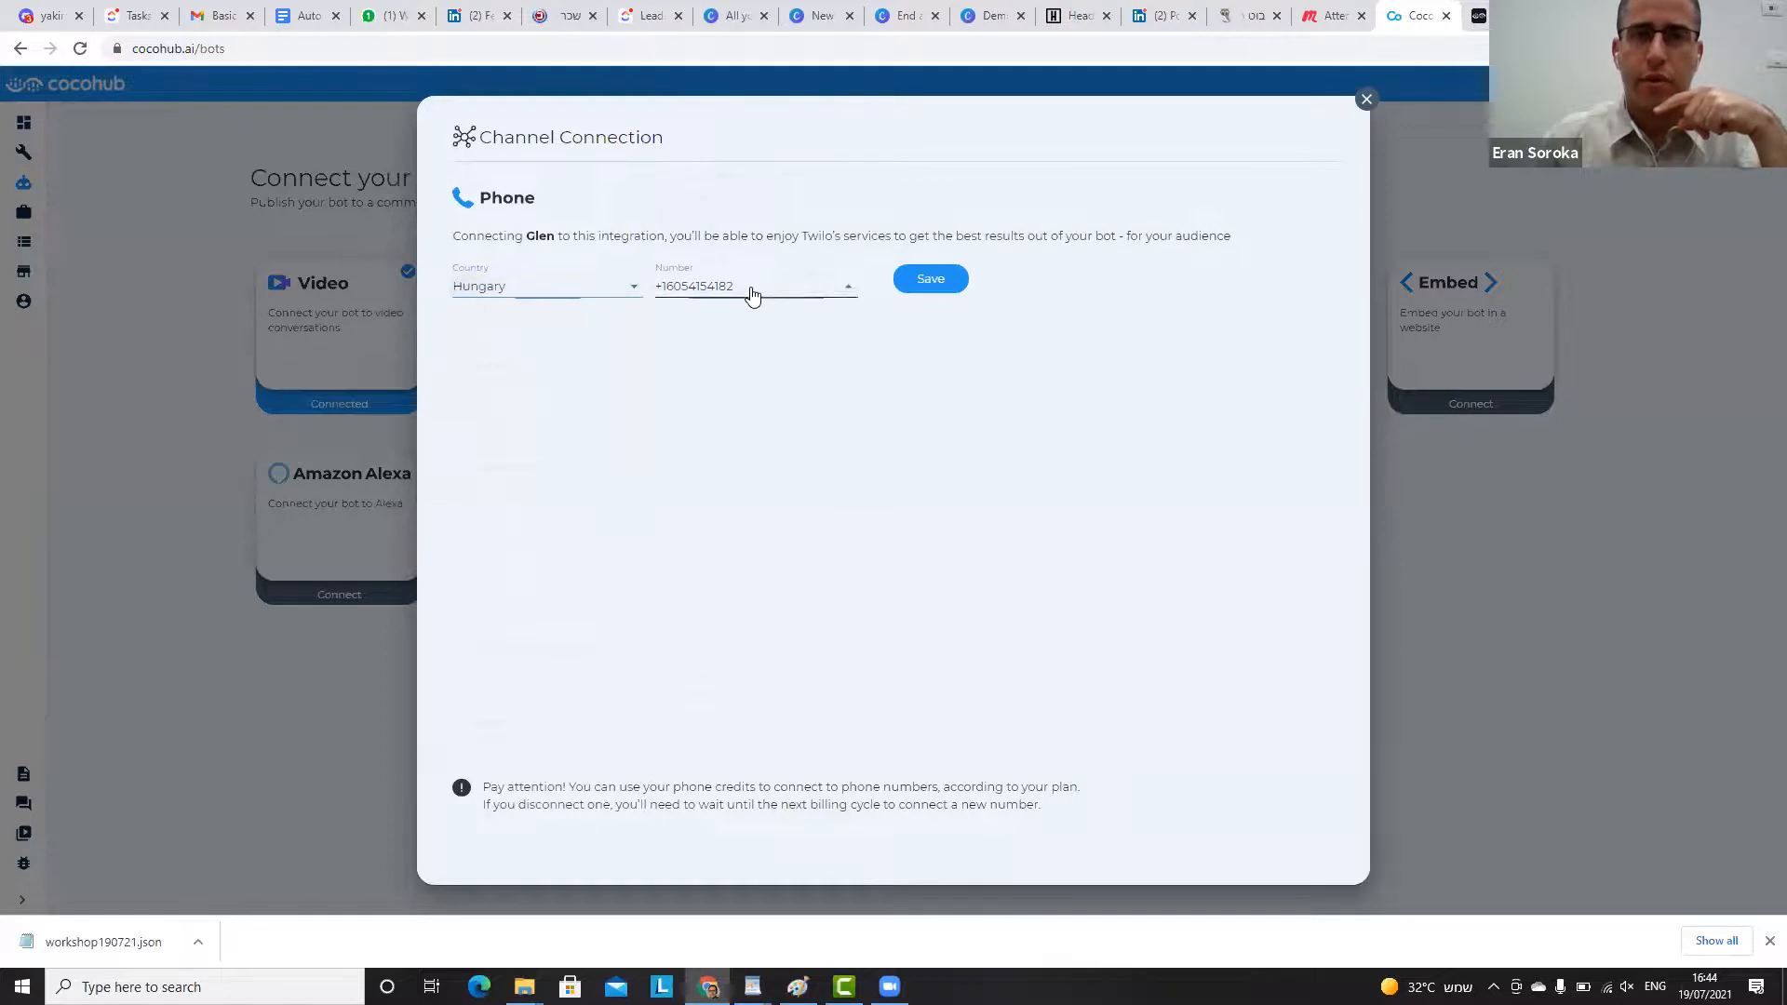
click(990, 395)
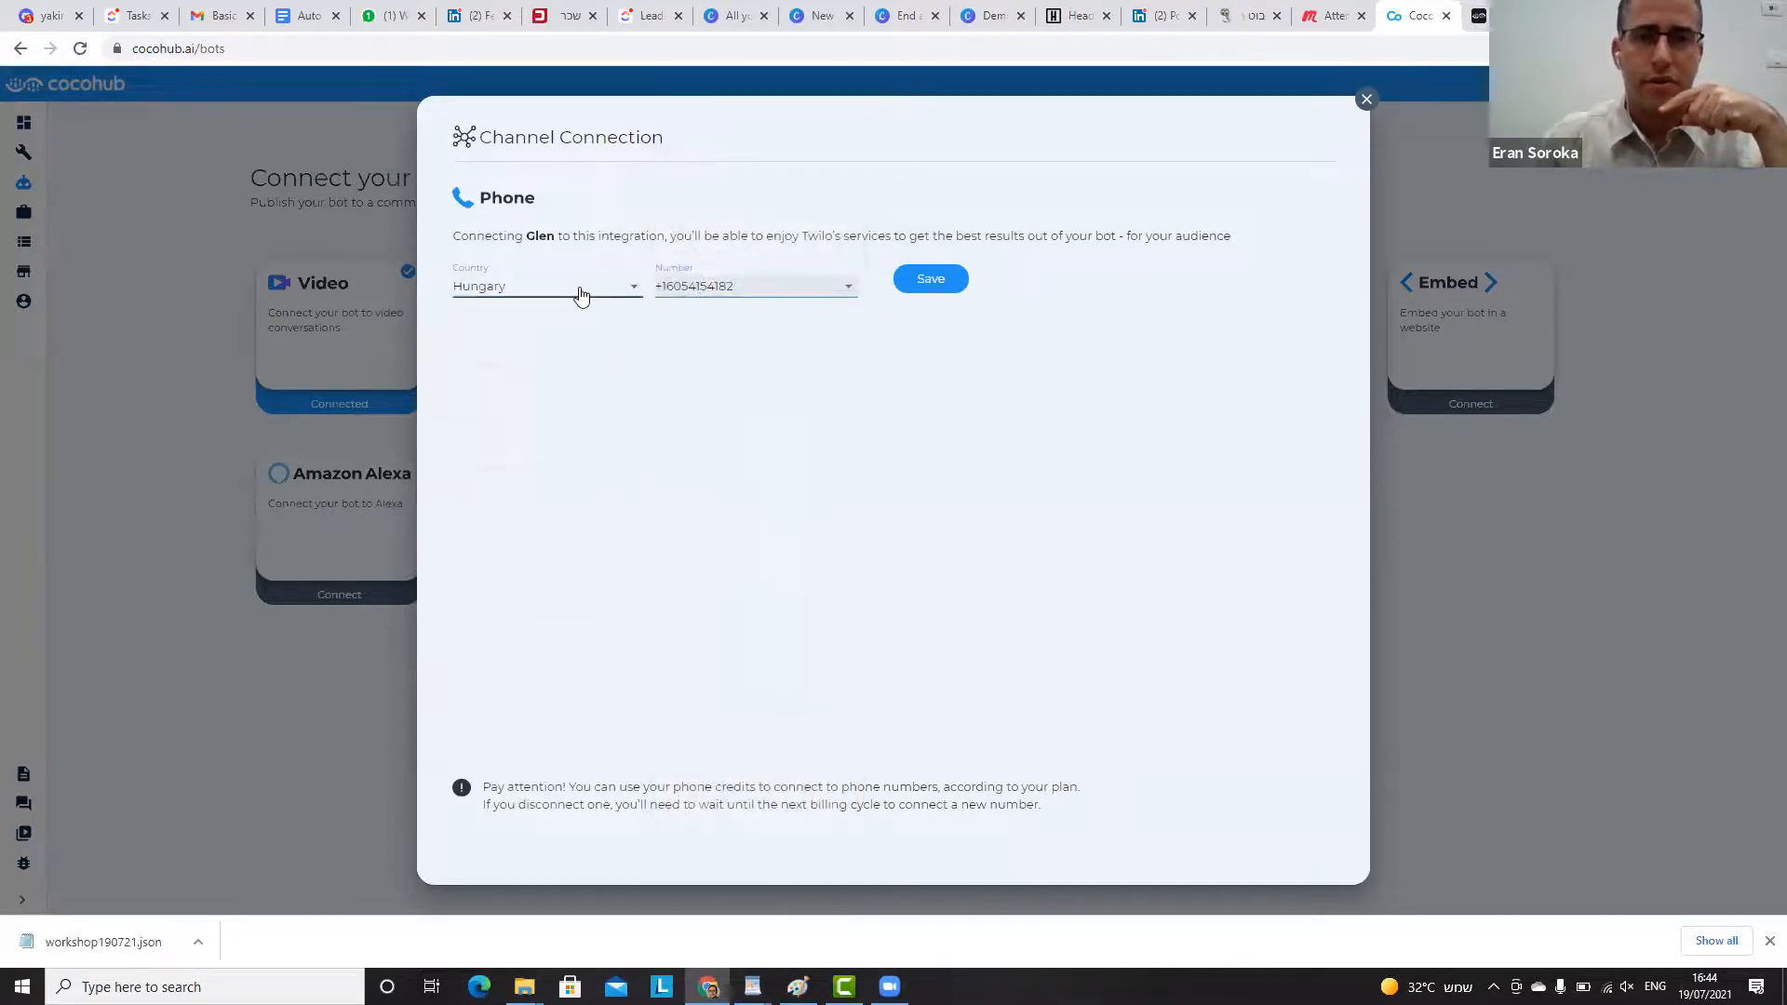
- Switch the country to Brazil, look through the phone numbers offered, and close the Phone connection without saving
click(580, 294)
click(605, 284)
click(688, 291)
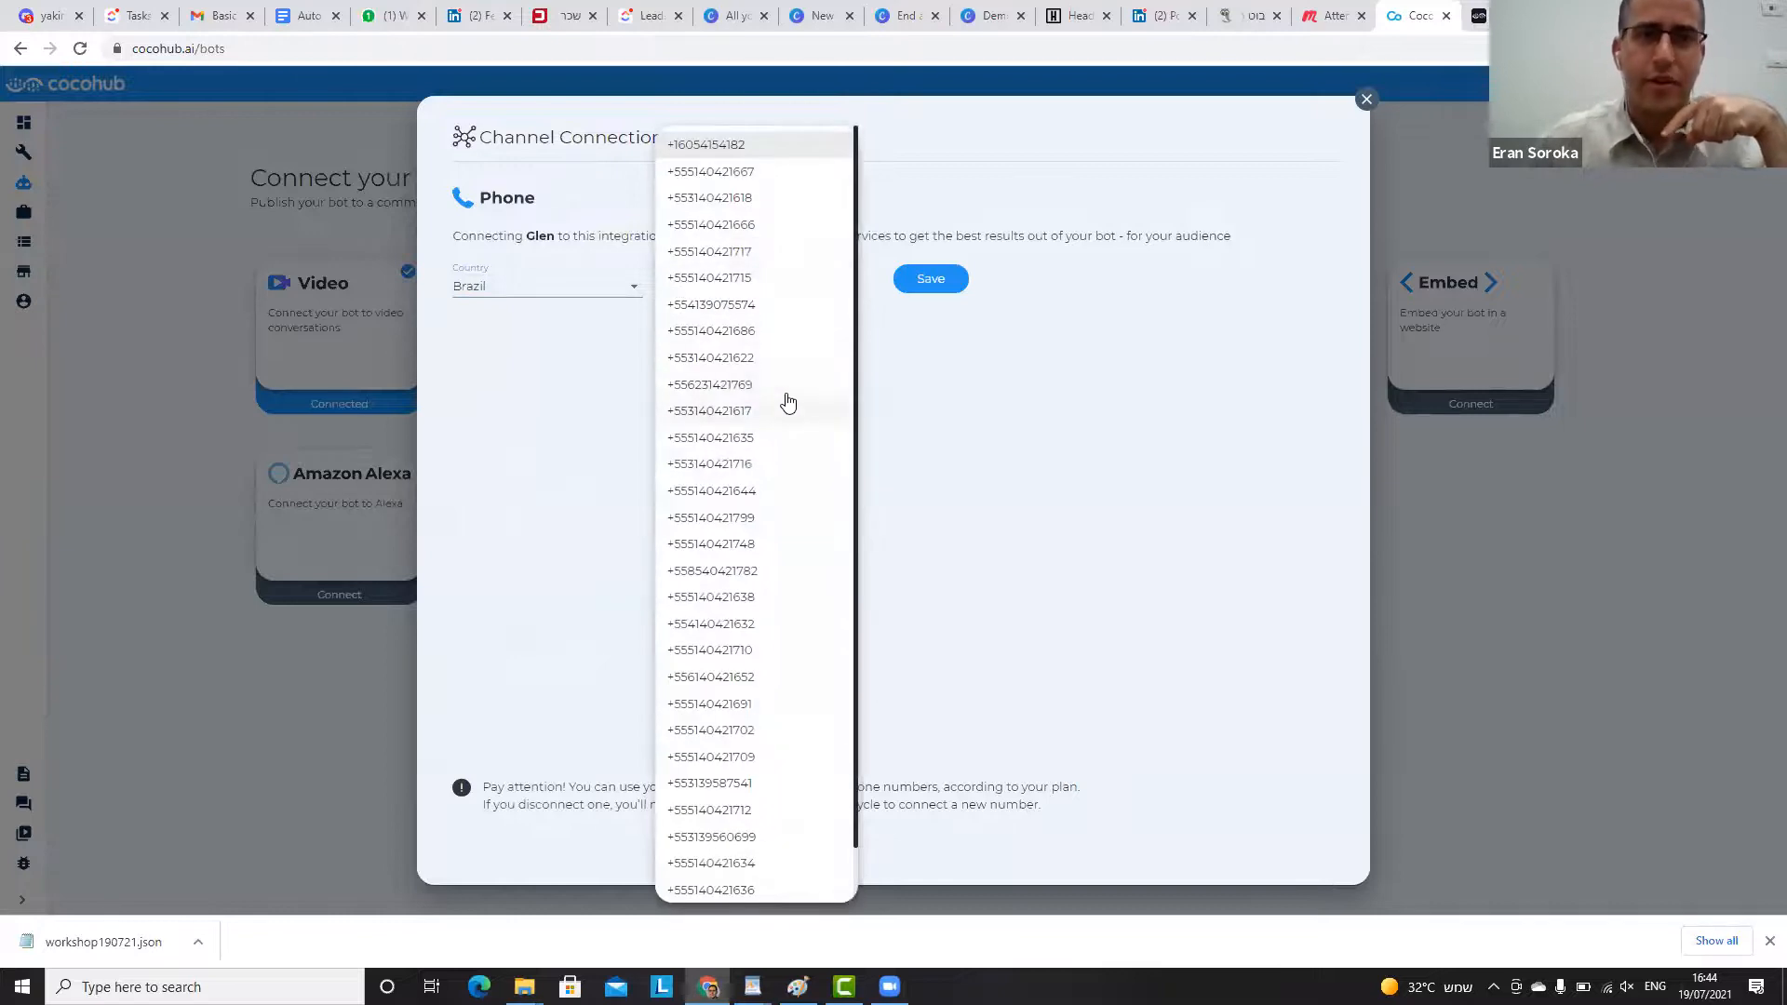
click(539, 397)
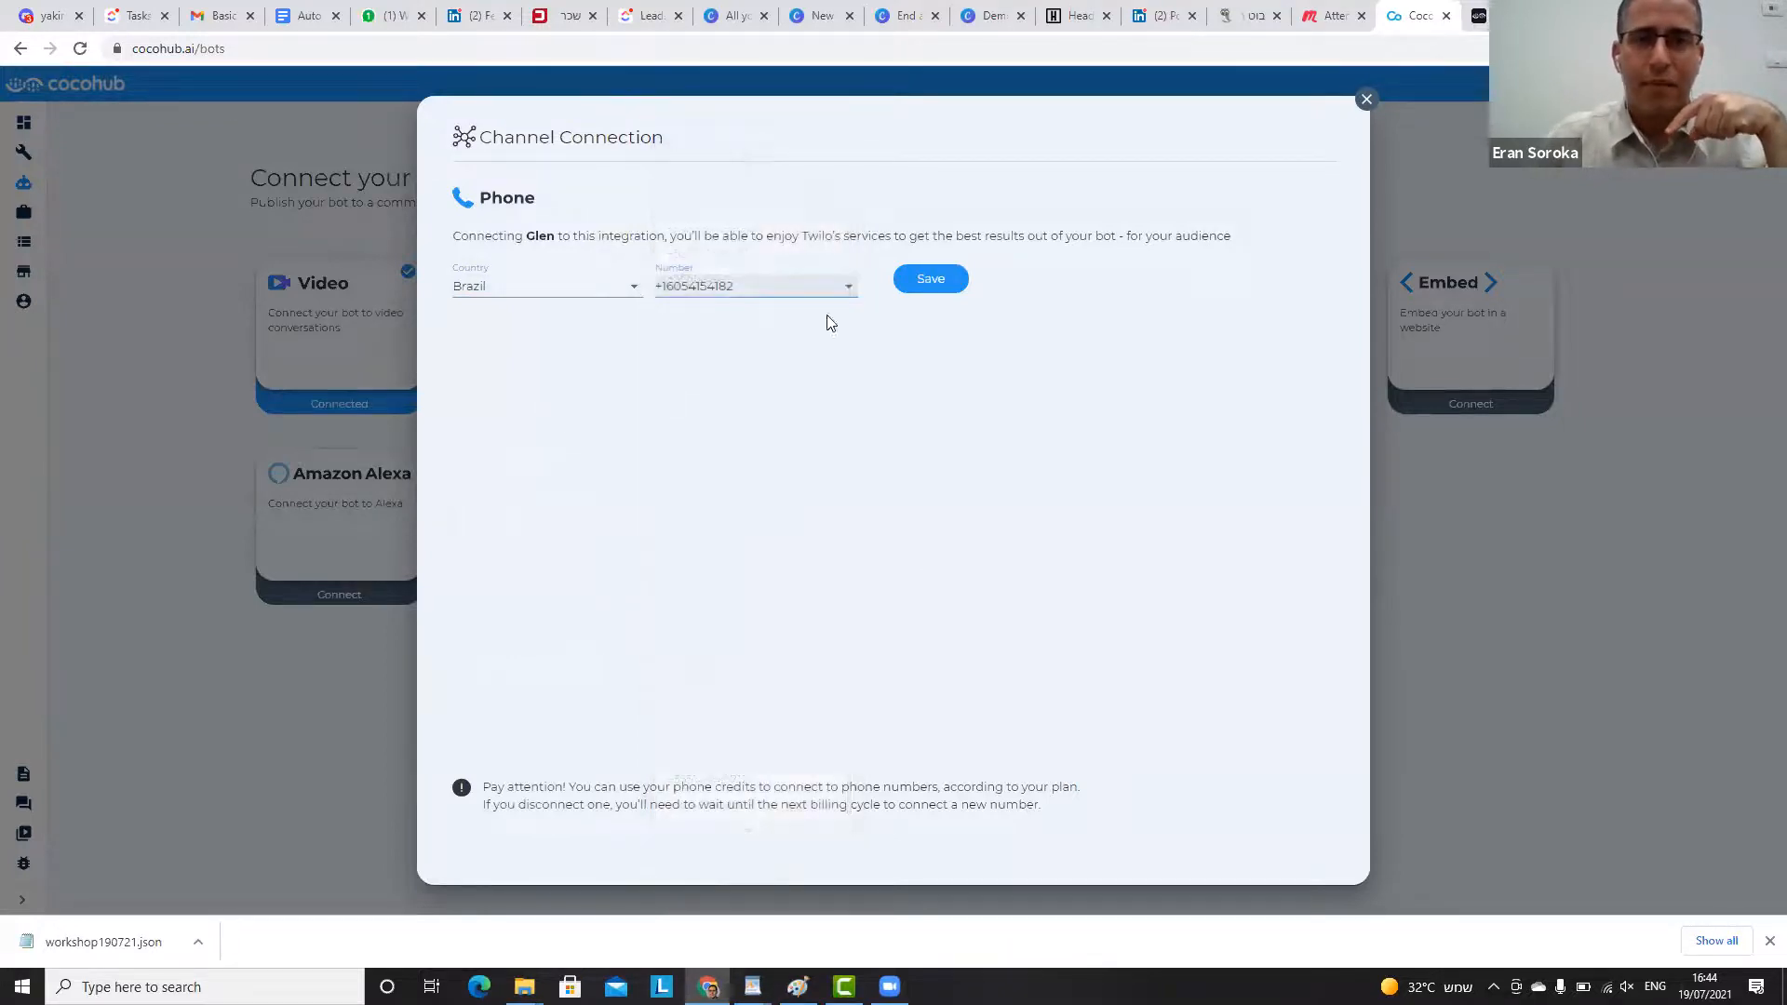
click(1367, 103)
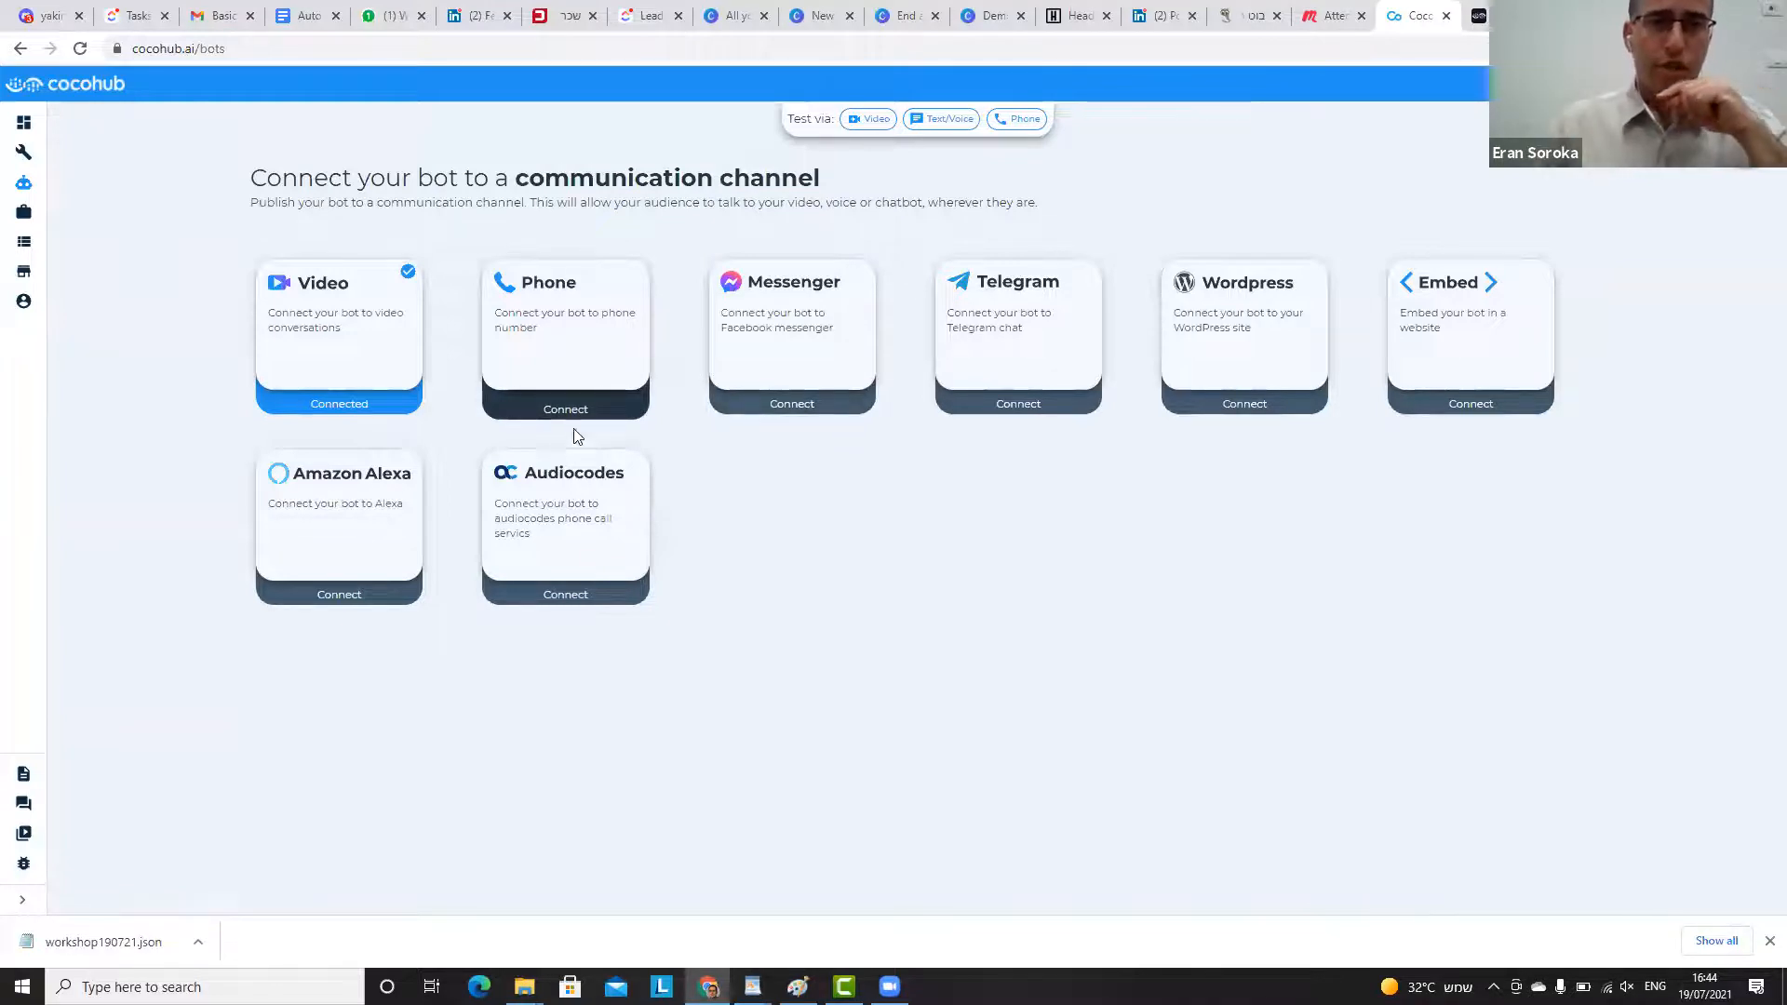
- Open the Embed channel for the Glen bot and copy its website embed code
click(1474, 356)
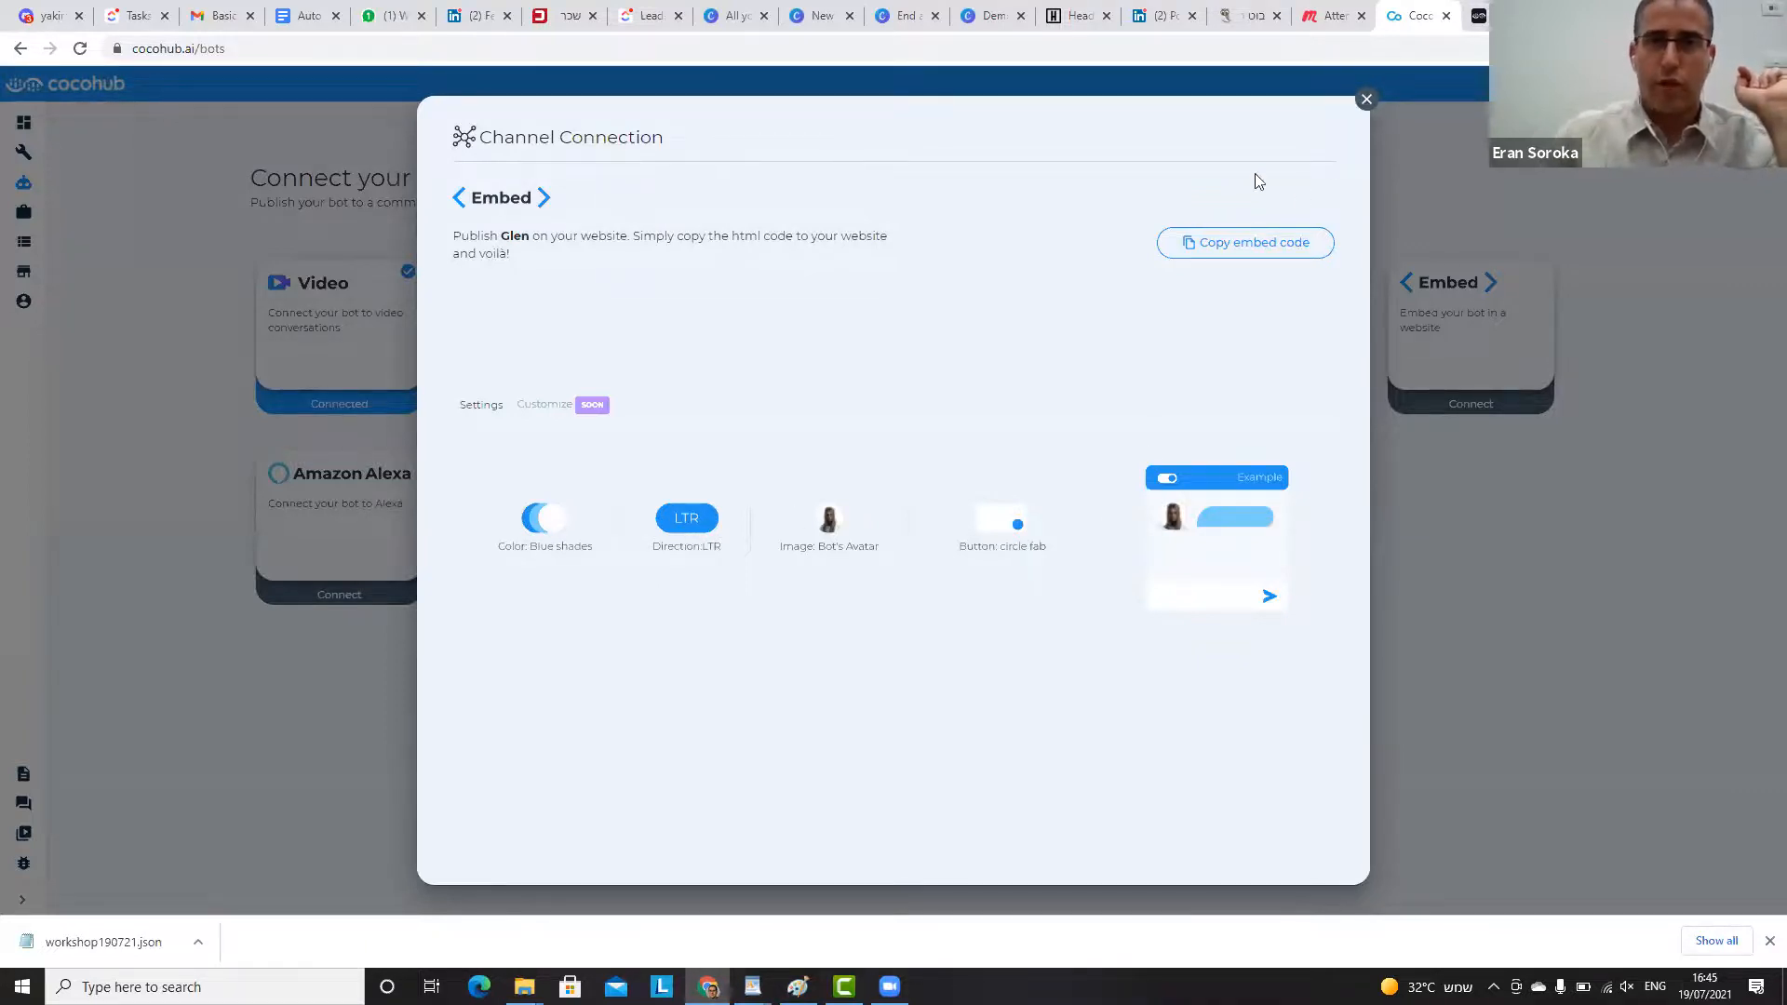
click(1253, 244)
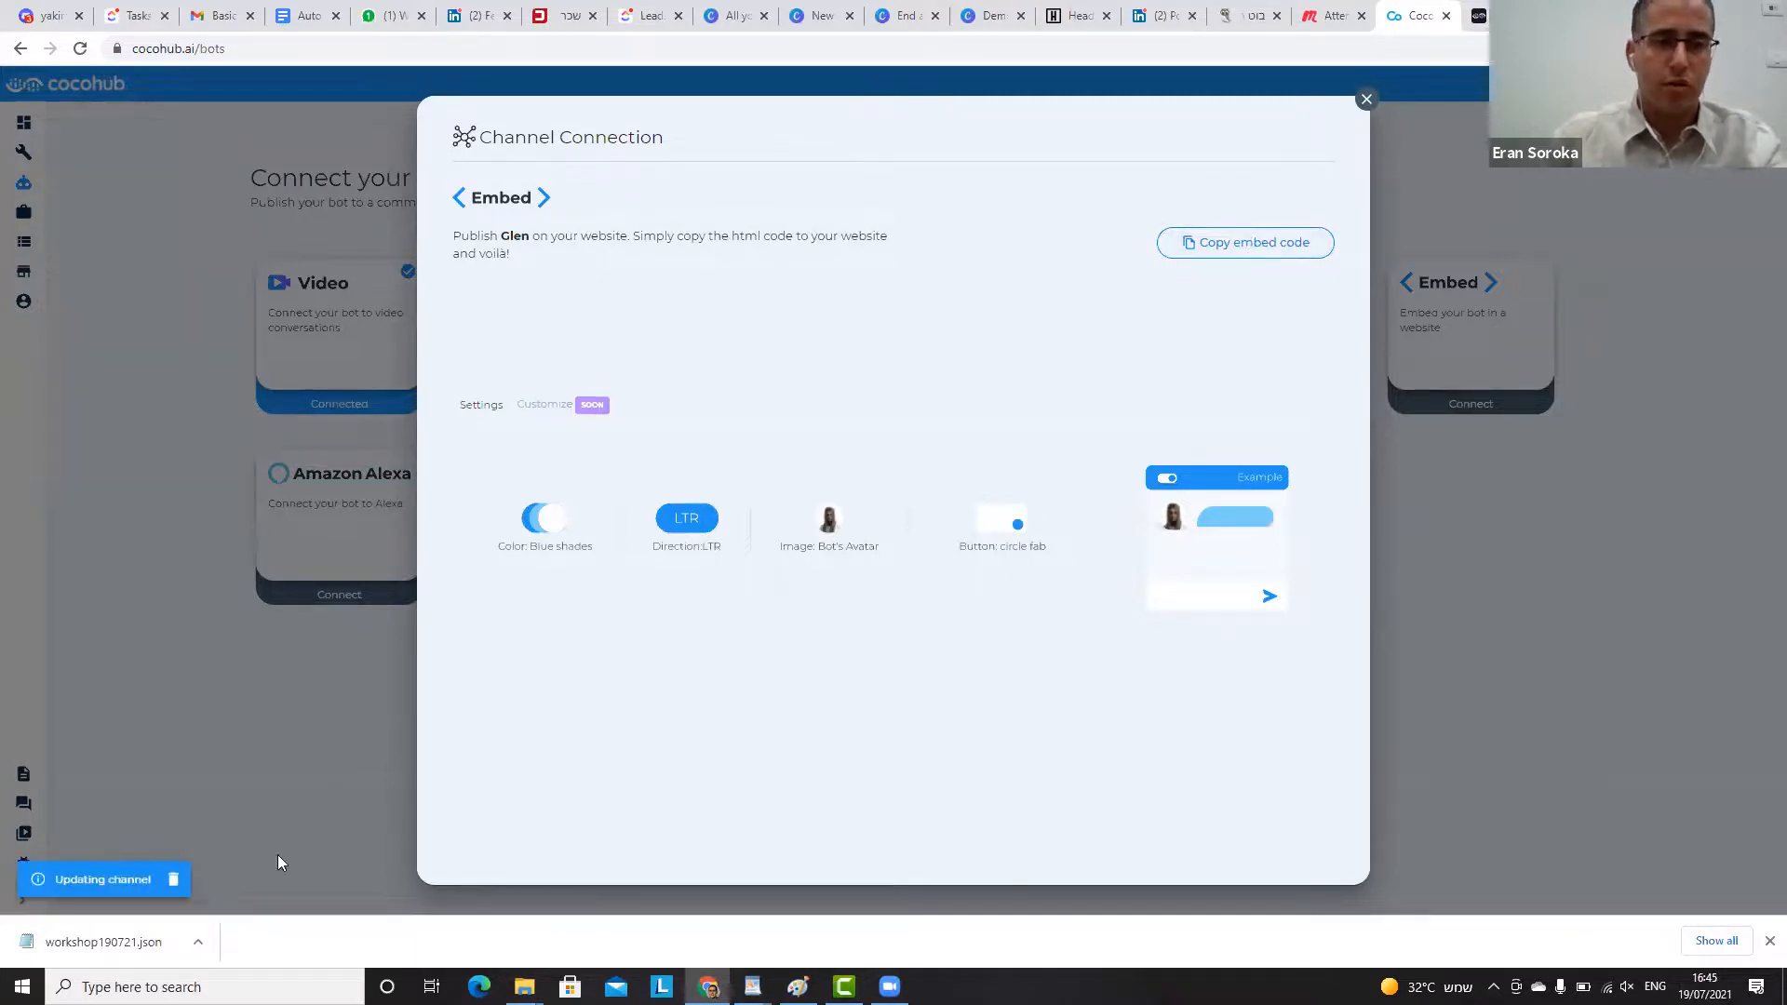
triple_click(105, 882)
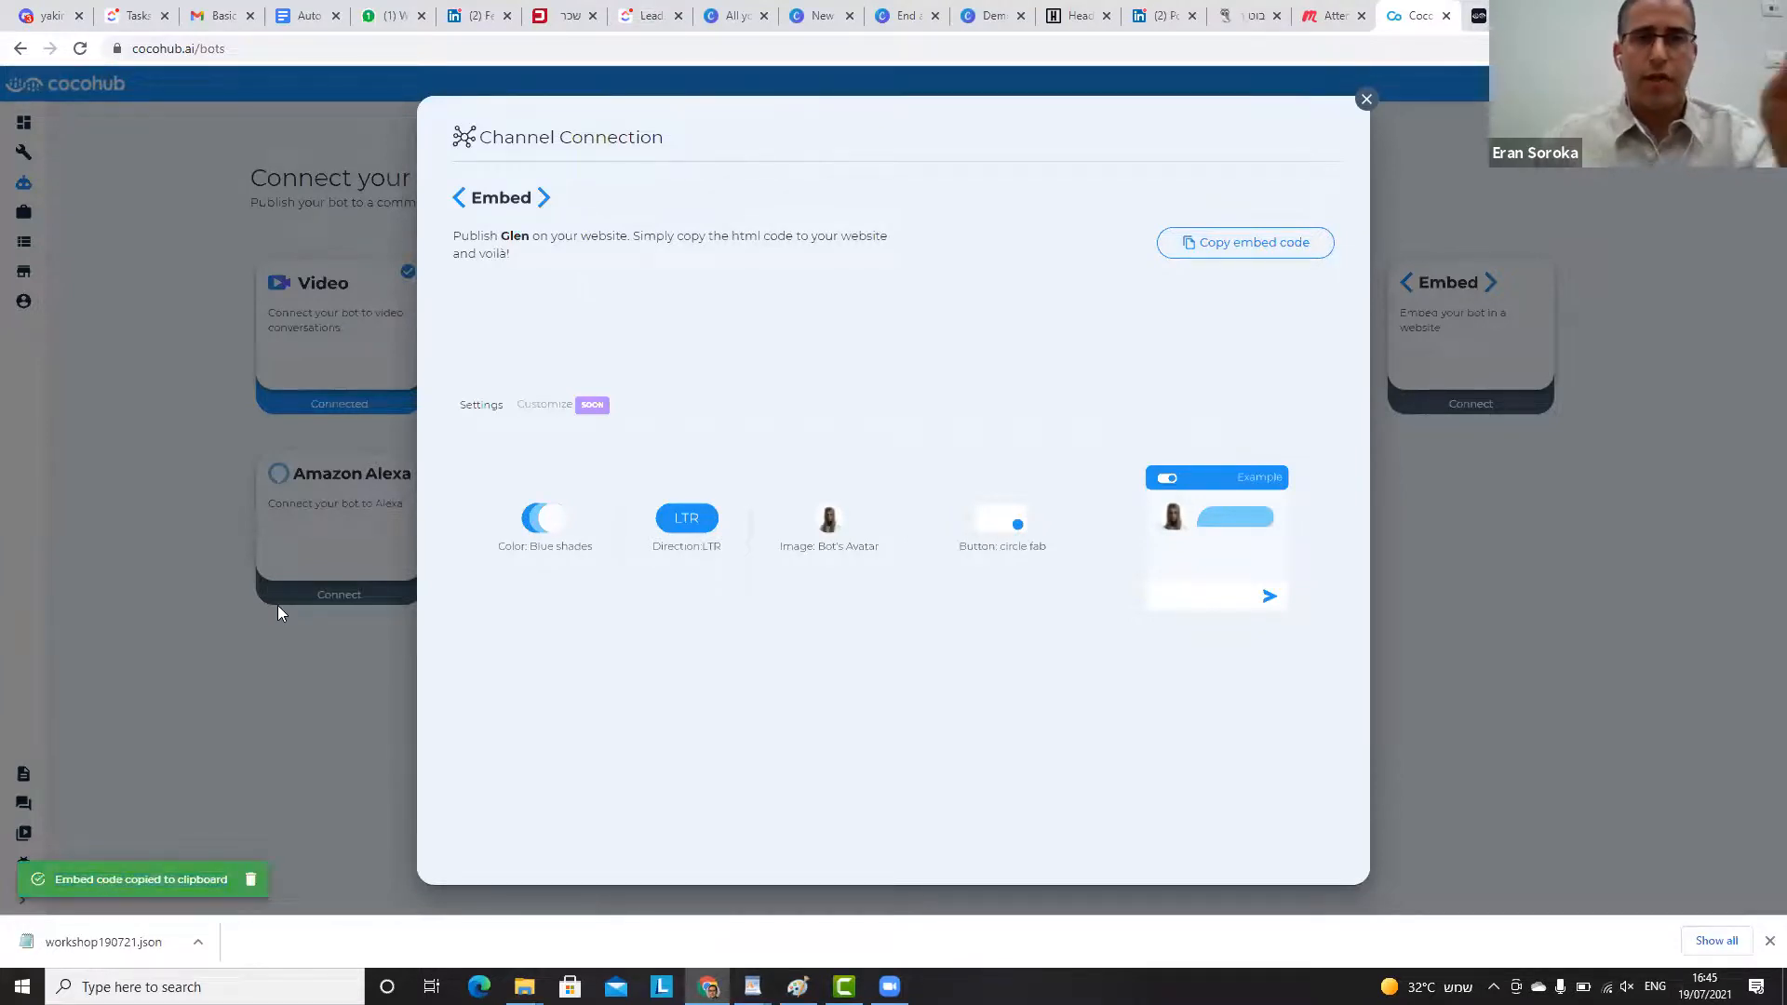
- Paste the embed code into the browser's address field to inspect it, discard it, and close the Embed connection
click(517, 48)
key(ctrl+v)
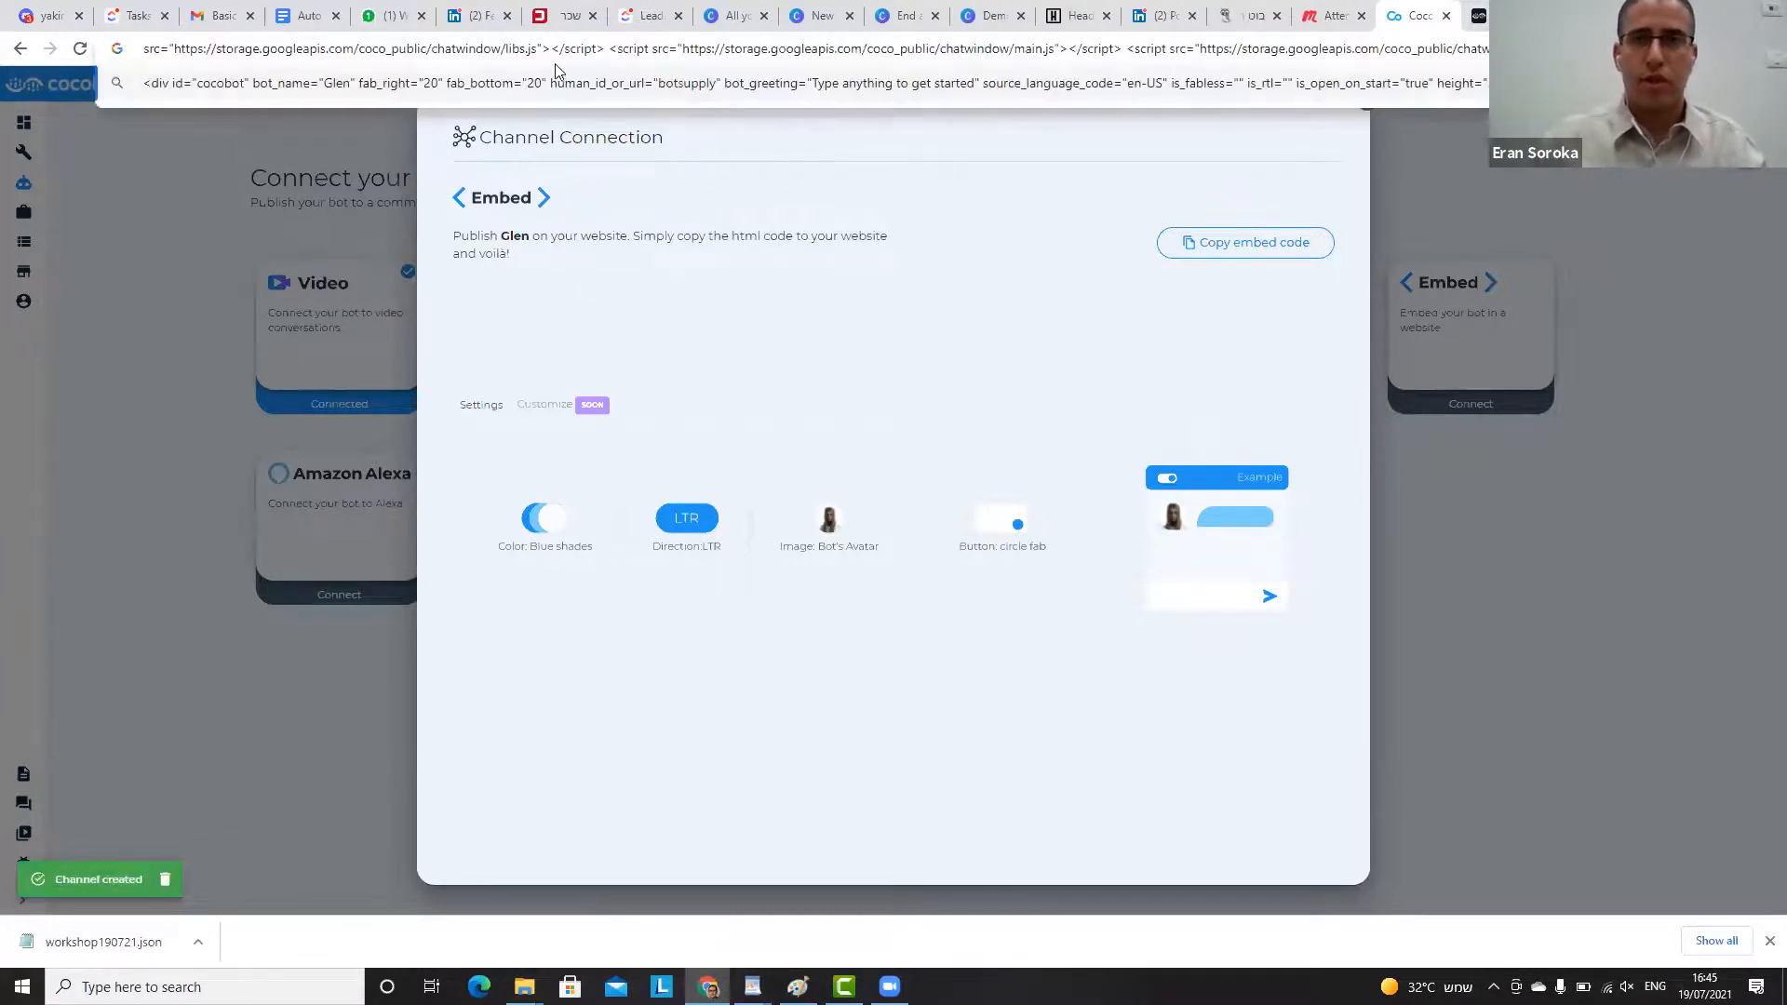
key(Escape)
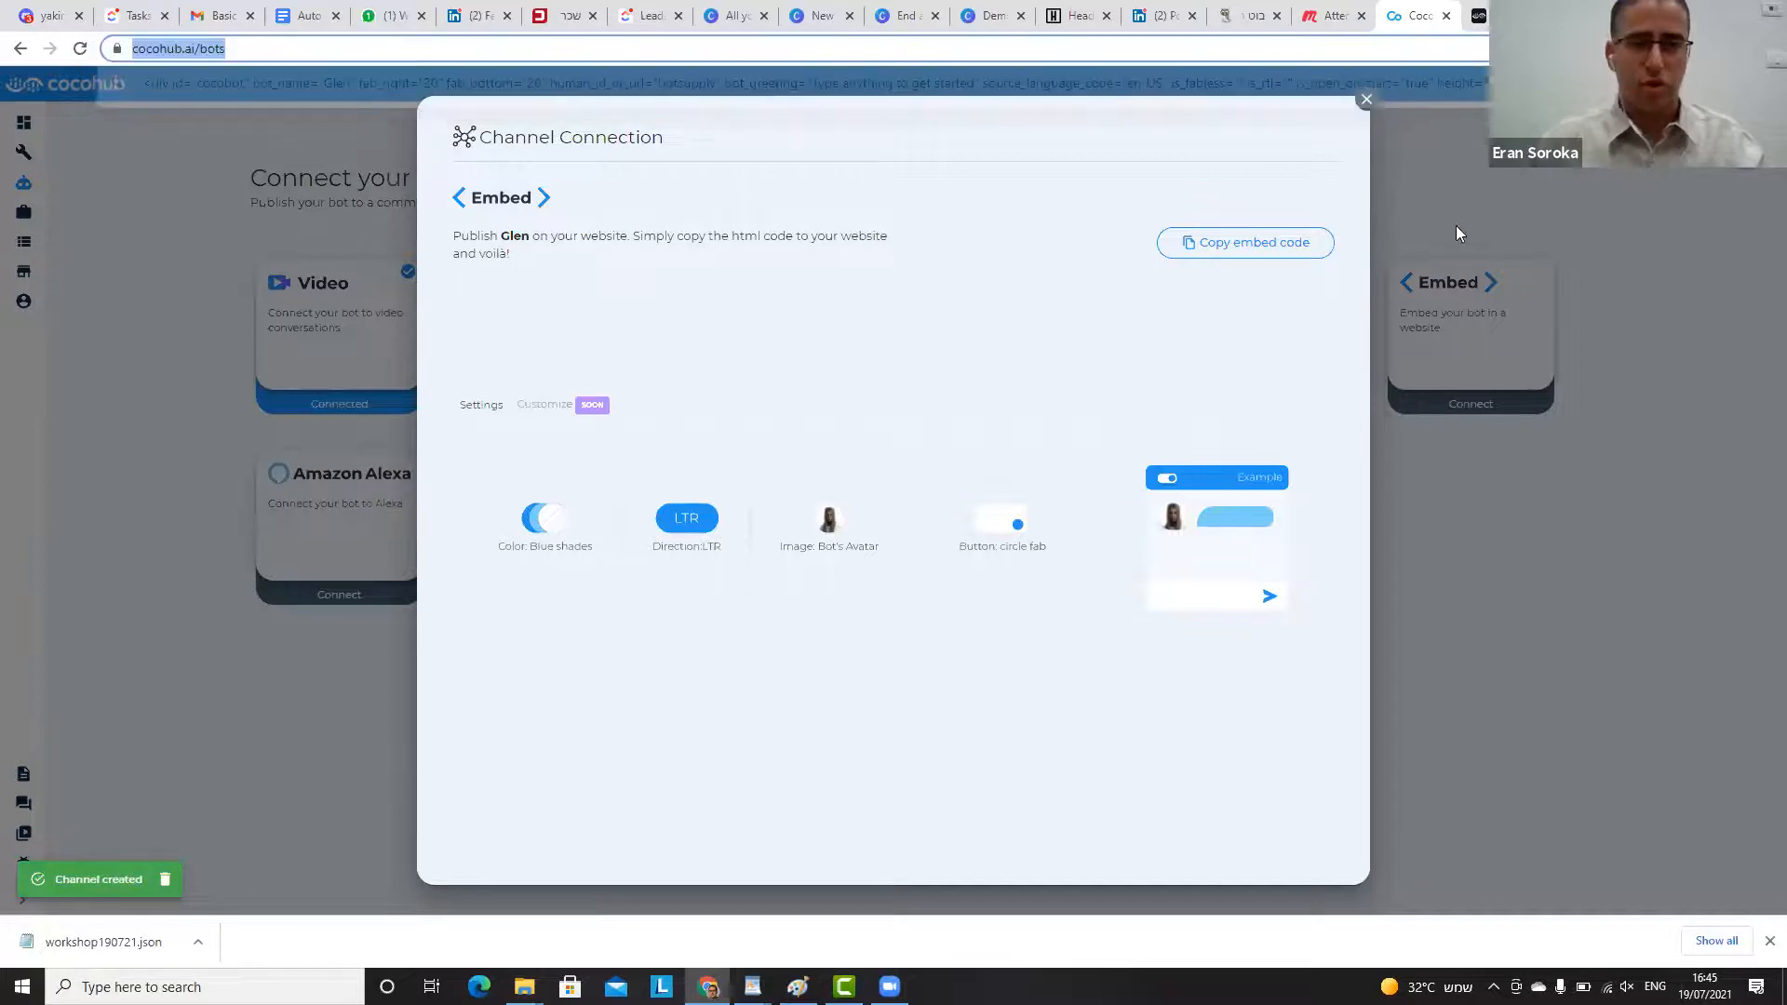
click(1366, 99)
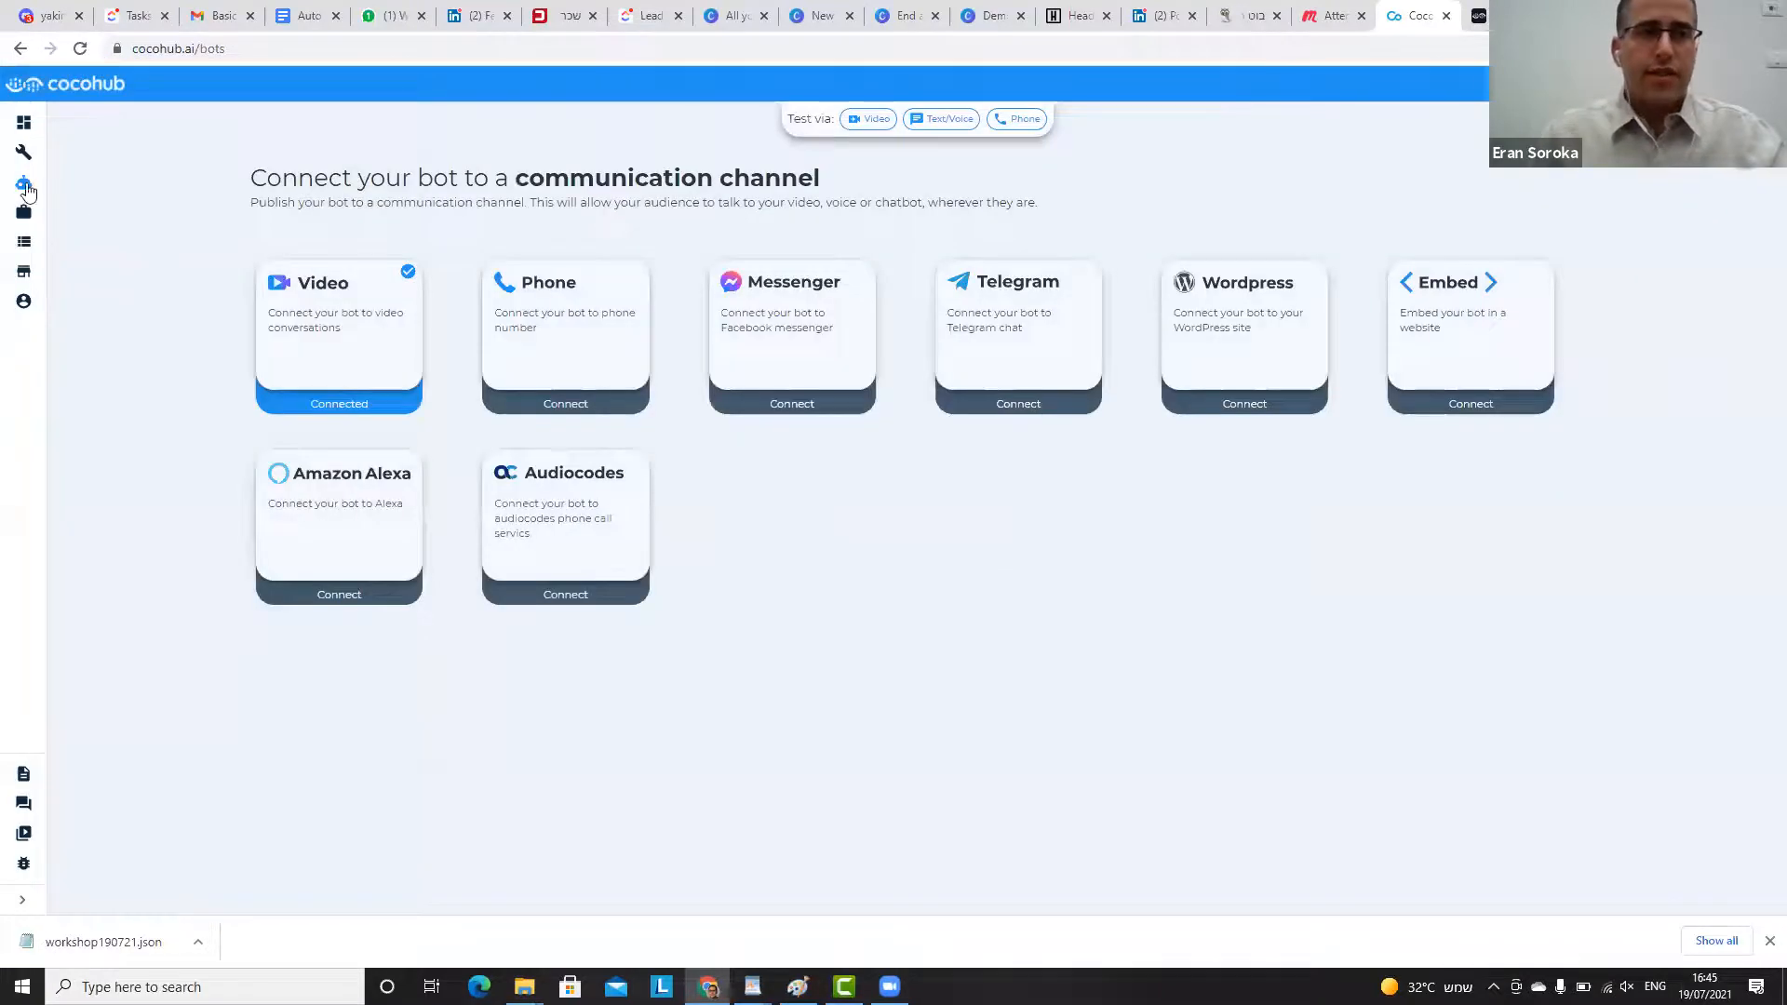
- Return to the Glen bot's overview and open its Integrations to view the third-party apps on offer
click(26, 191)
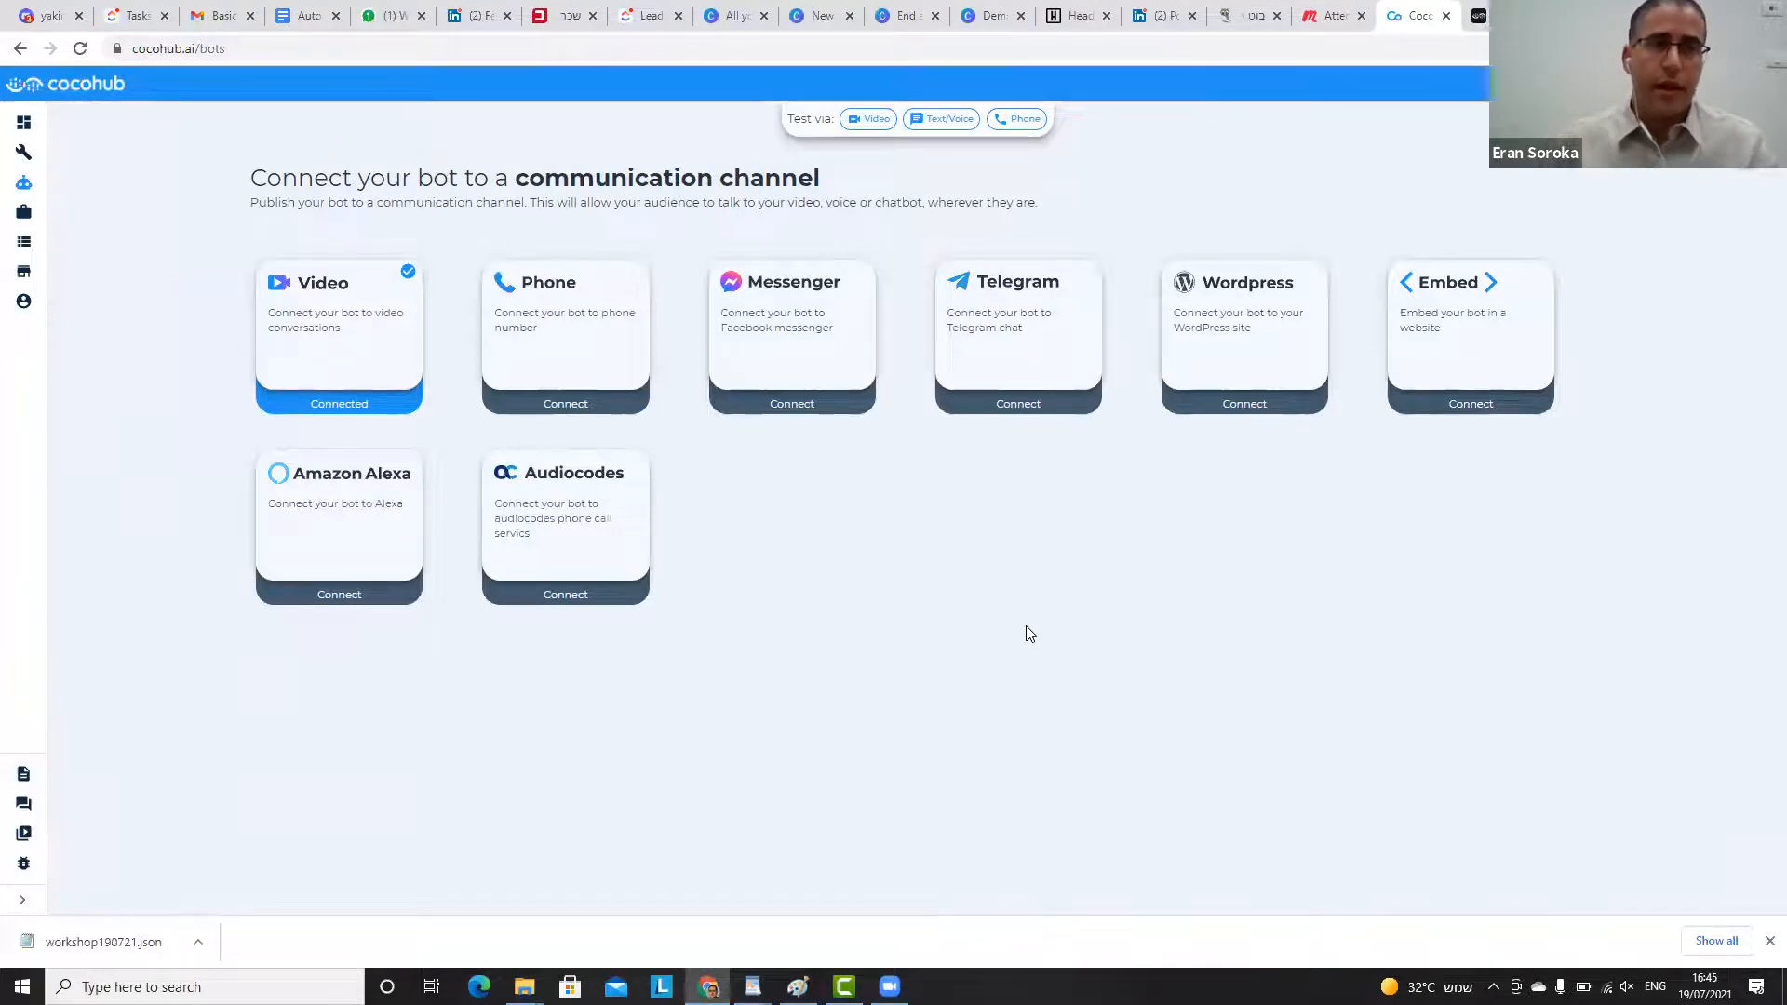
mouse_move(11, 185)
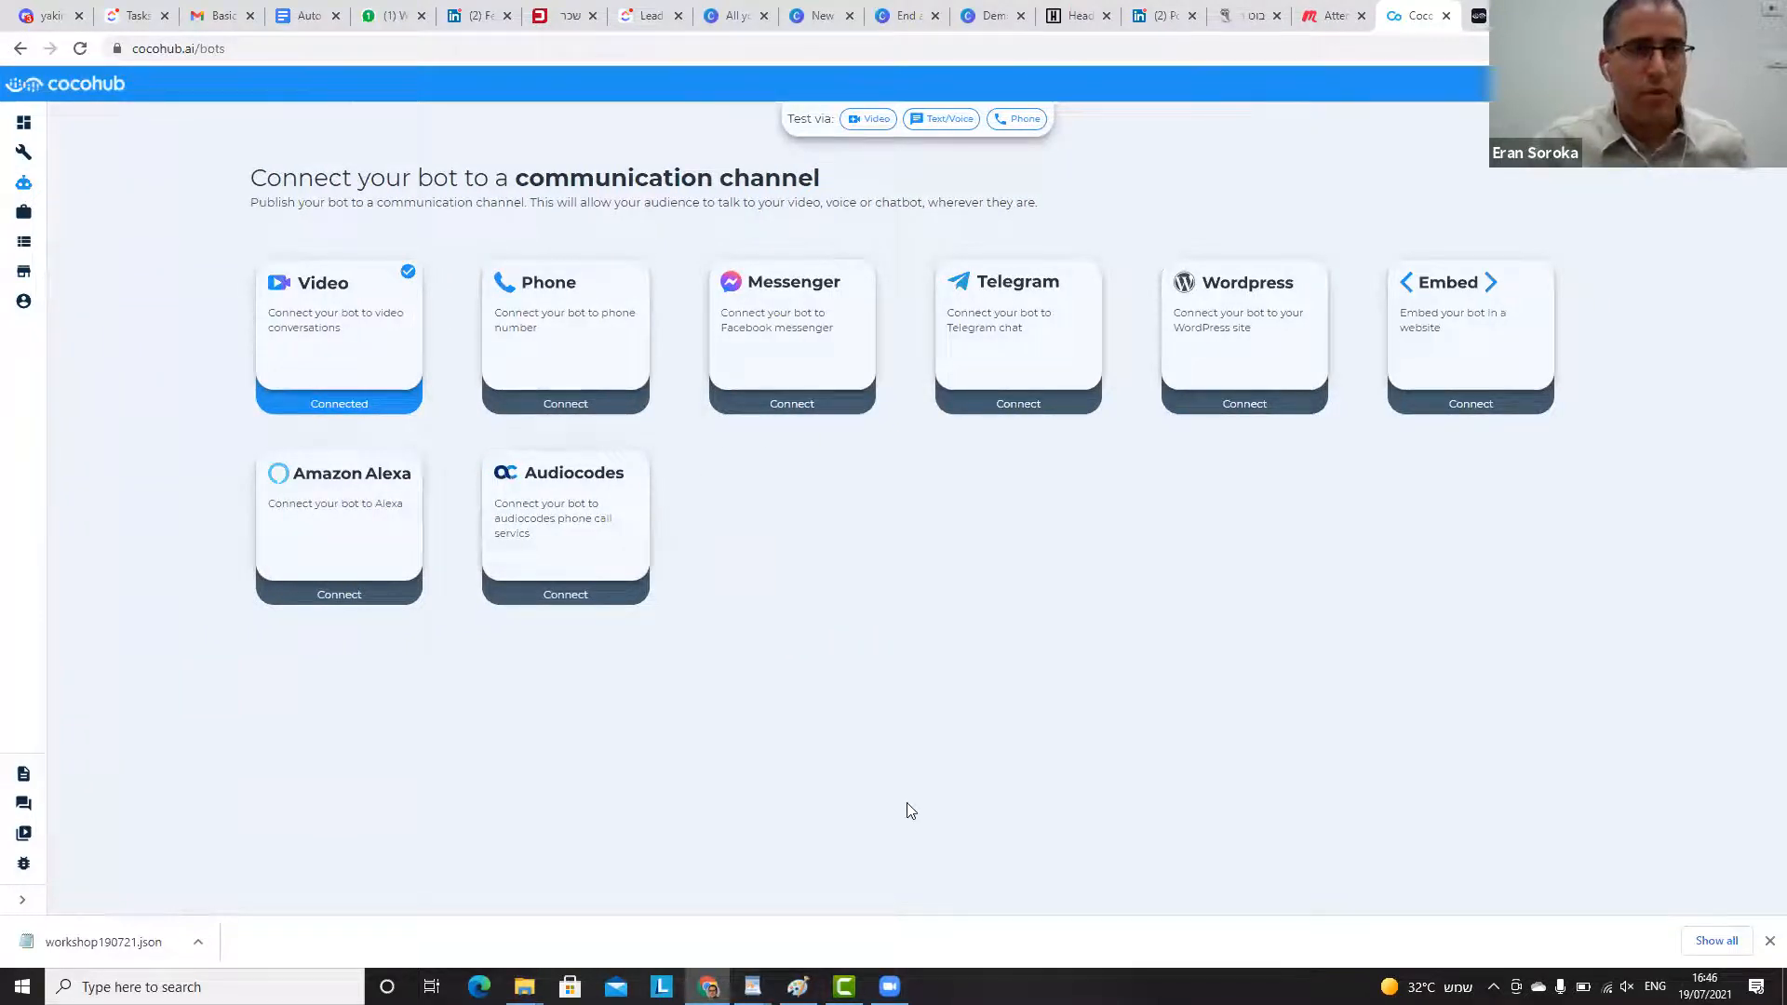
mouse_move(72, 187)
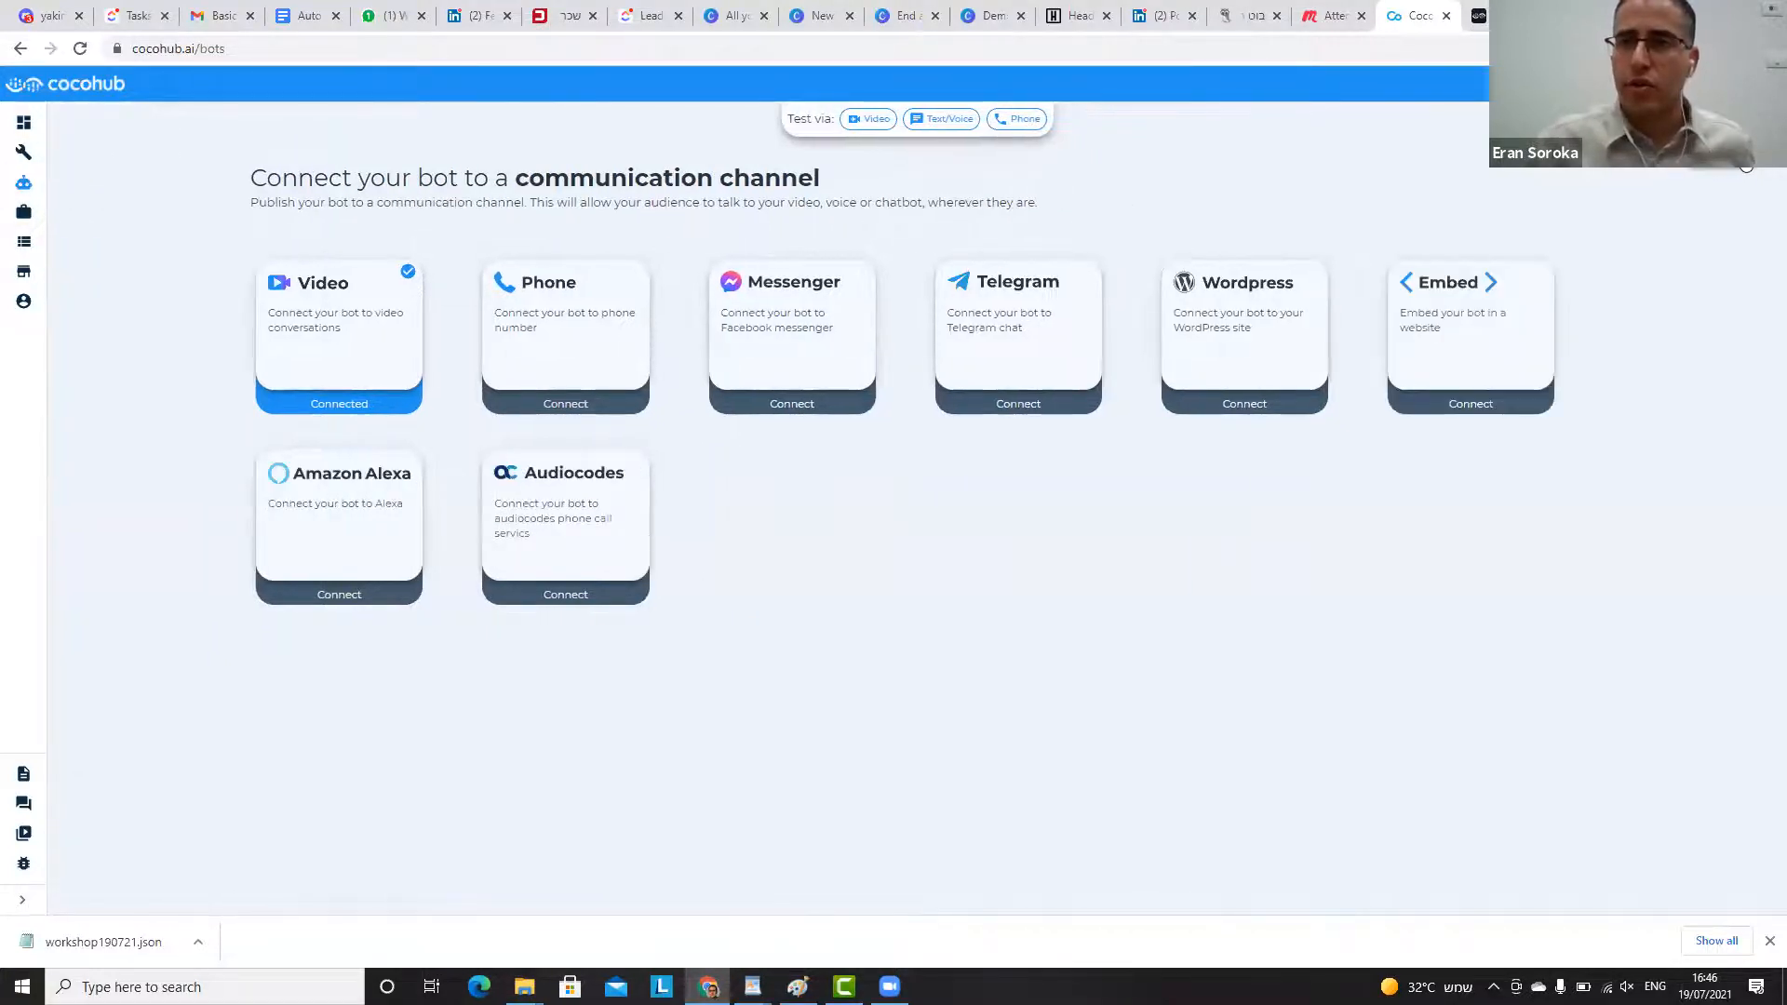
click(1264, 501)
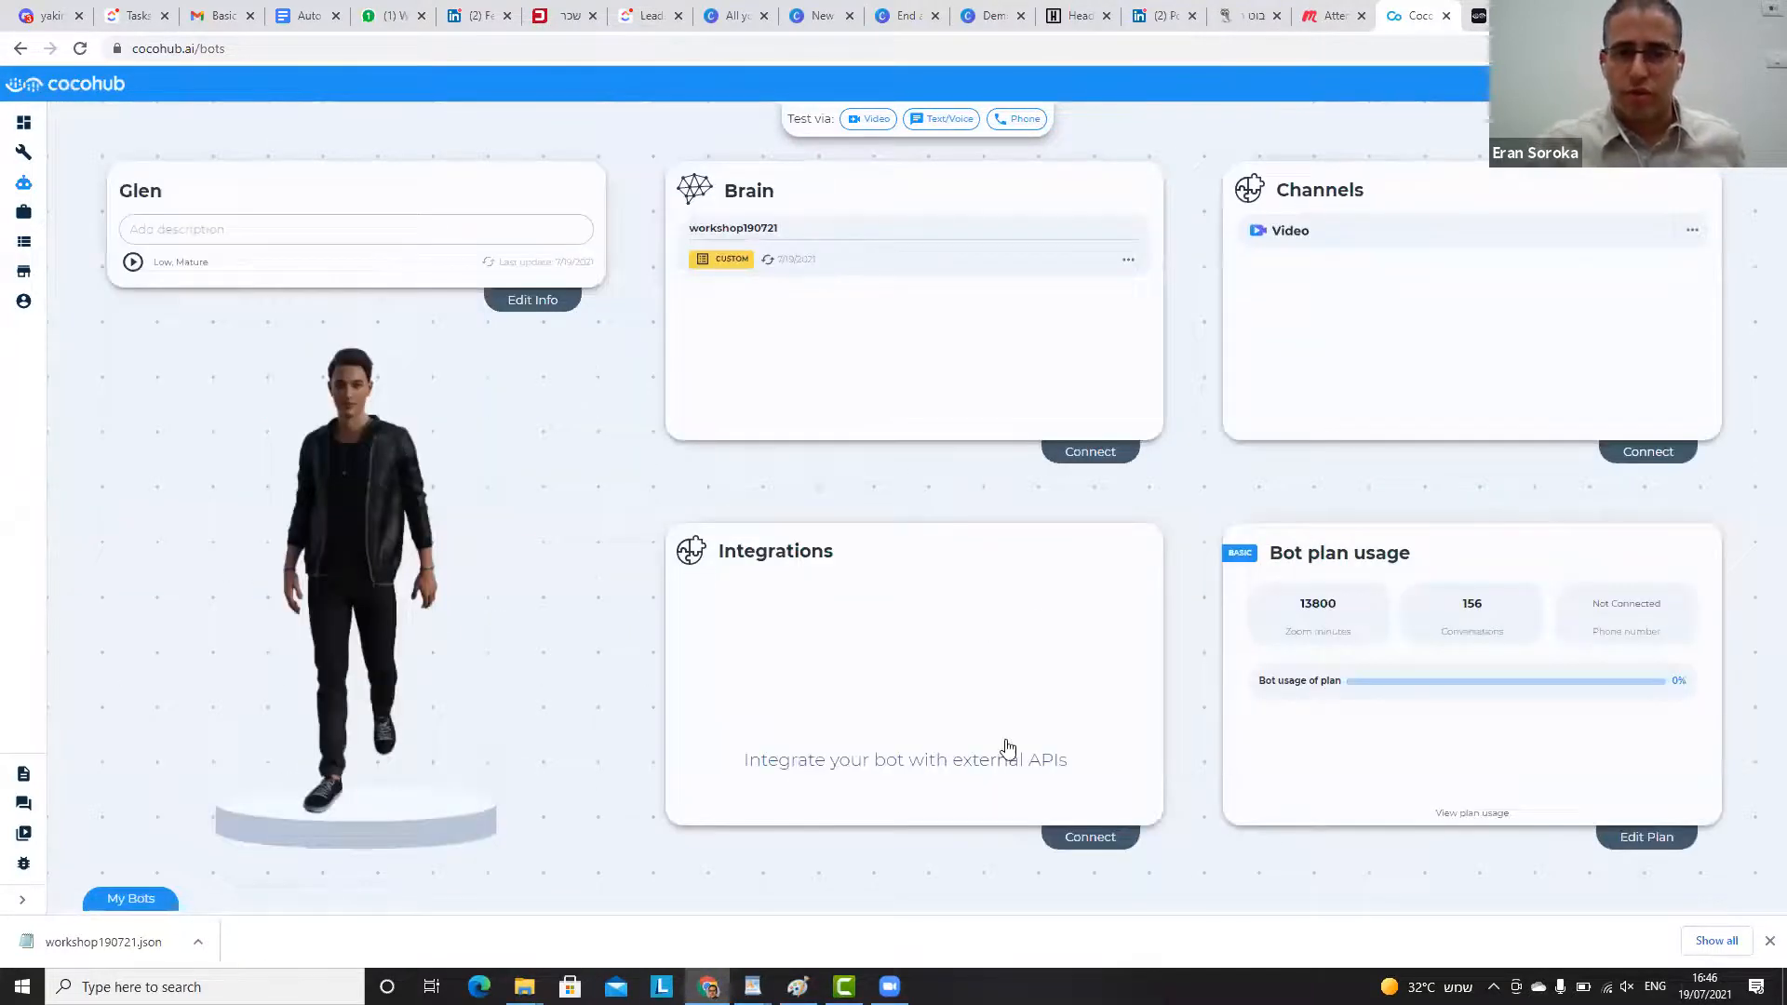
click(980, 629)
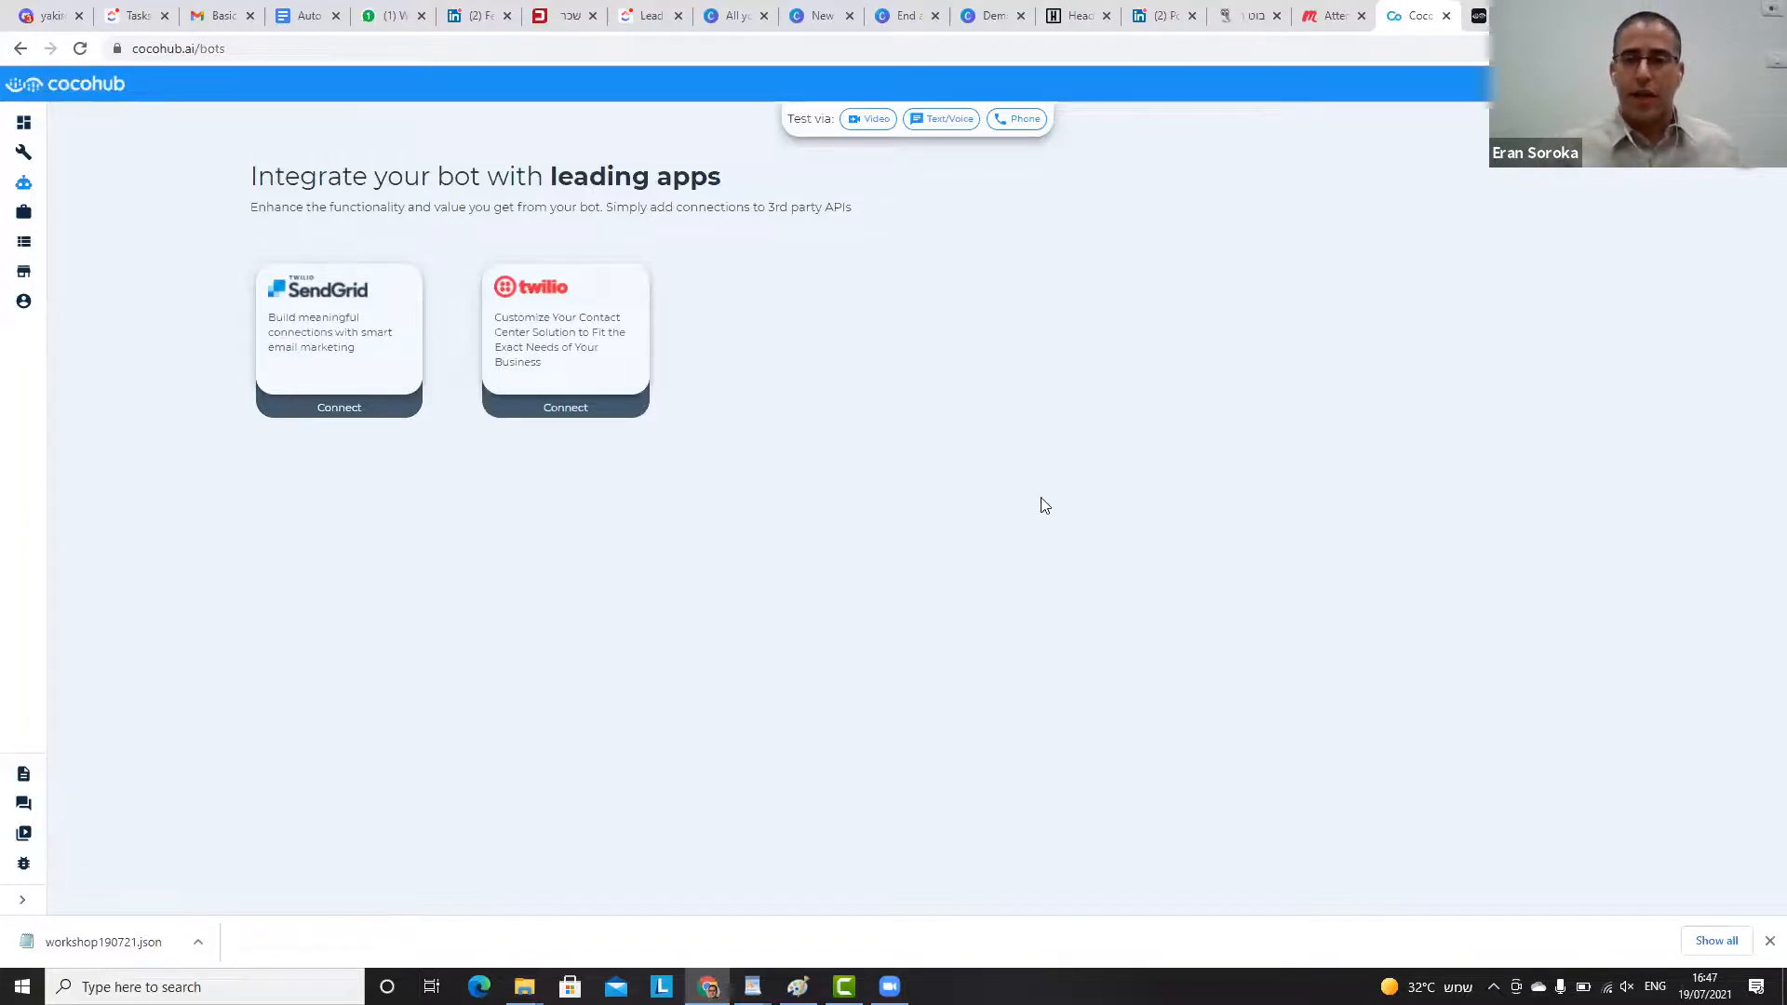
- Go back to Glen's overview and examine the Zoom minutes and conversations under Bot plan usage
mouse_move(9, 206)
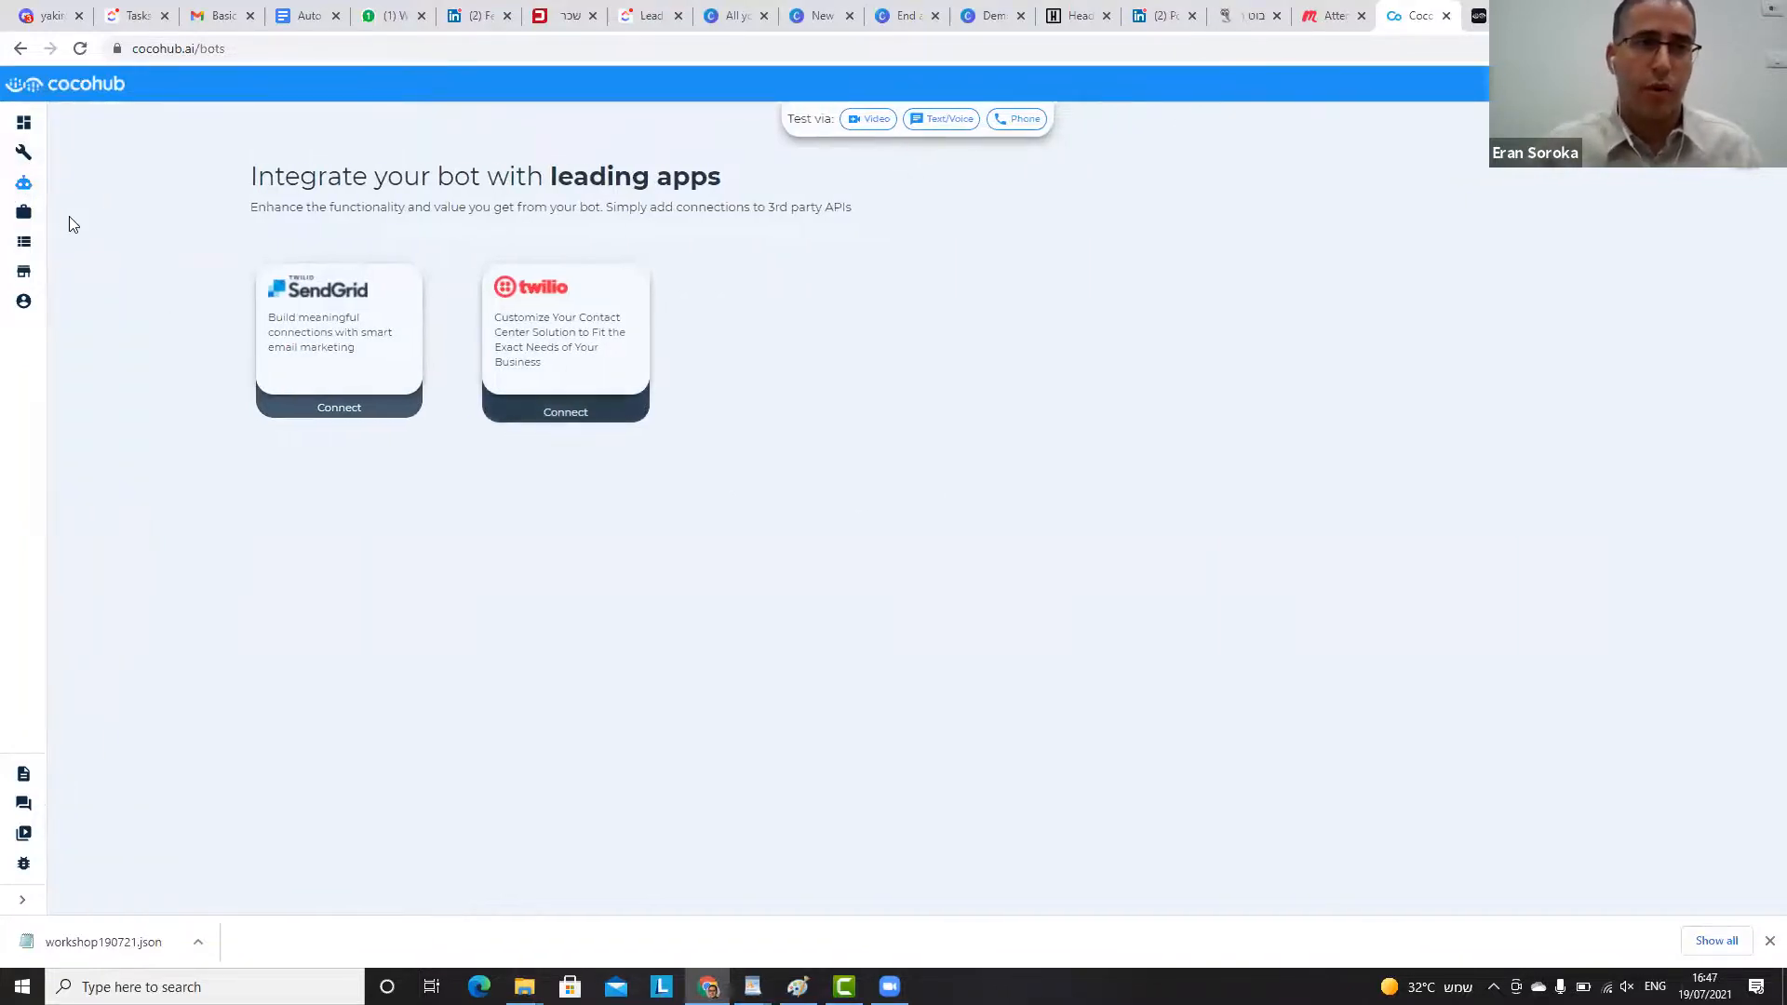
click(33, 184)
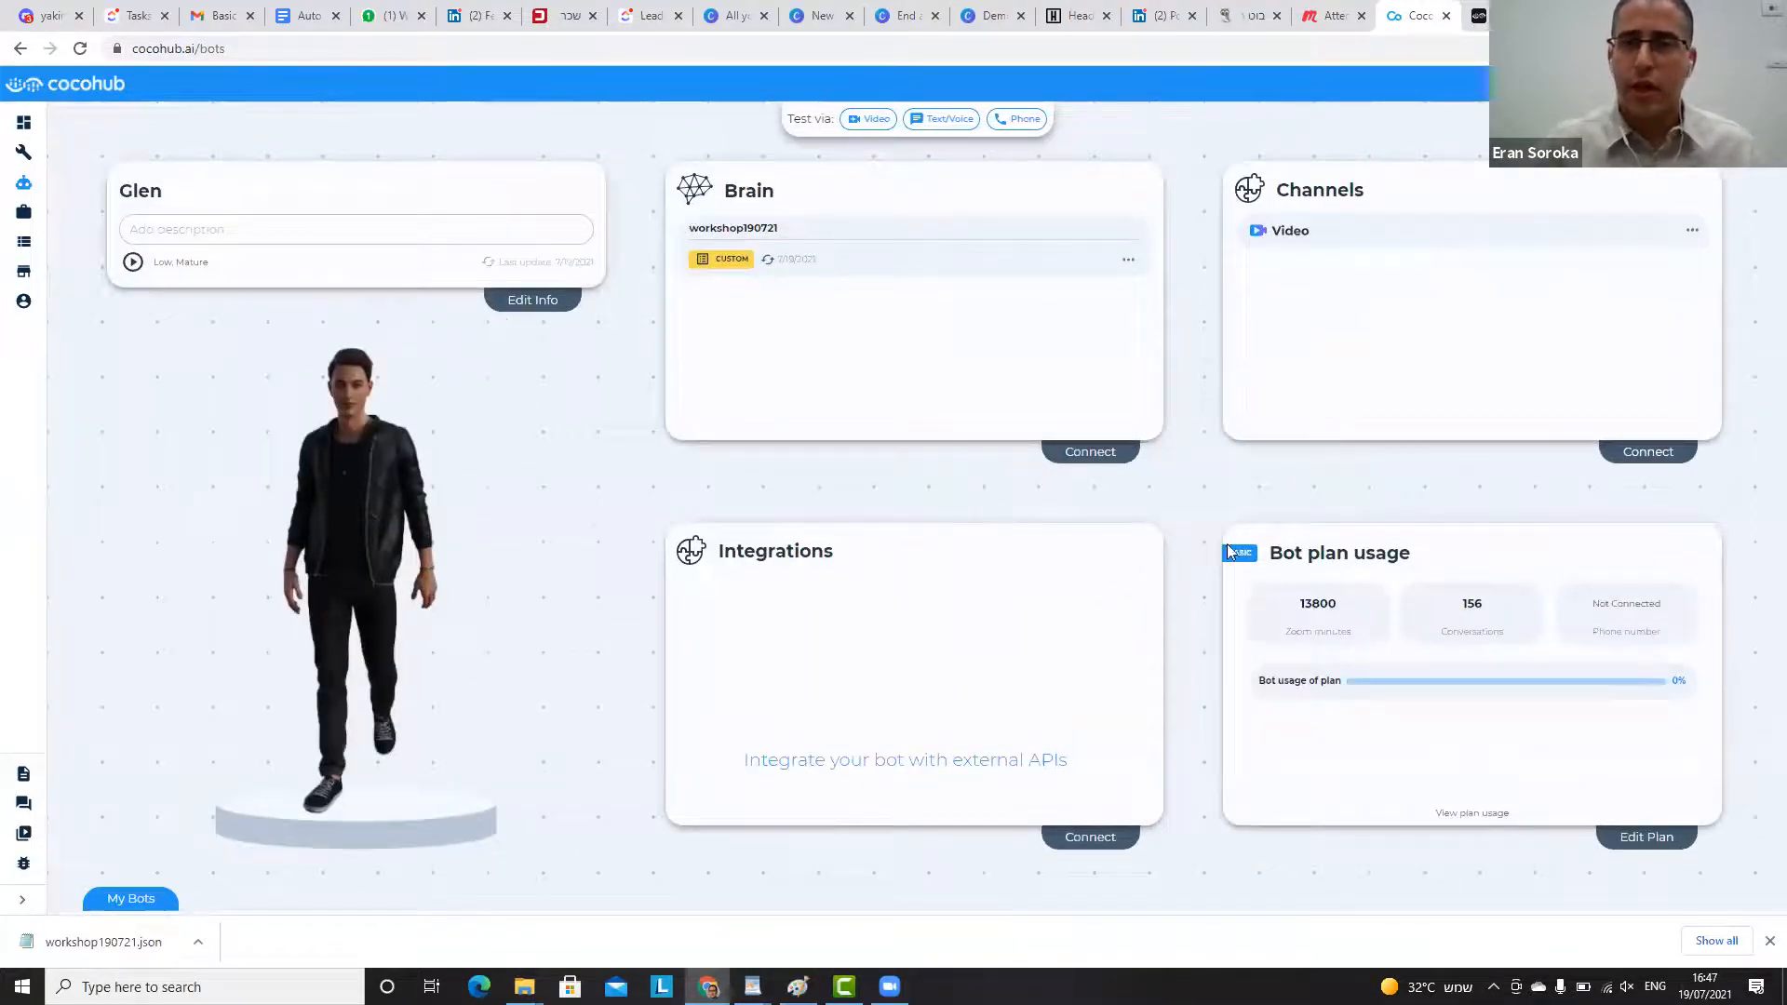
double_click(1323, 600)
click(1331, 625)
triple_click(1311, 556)
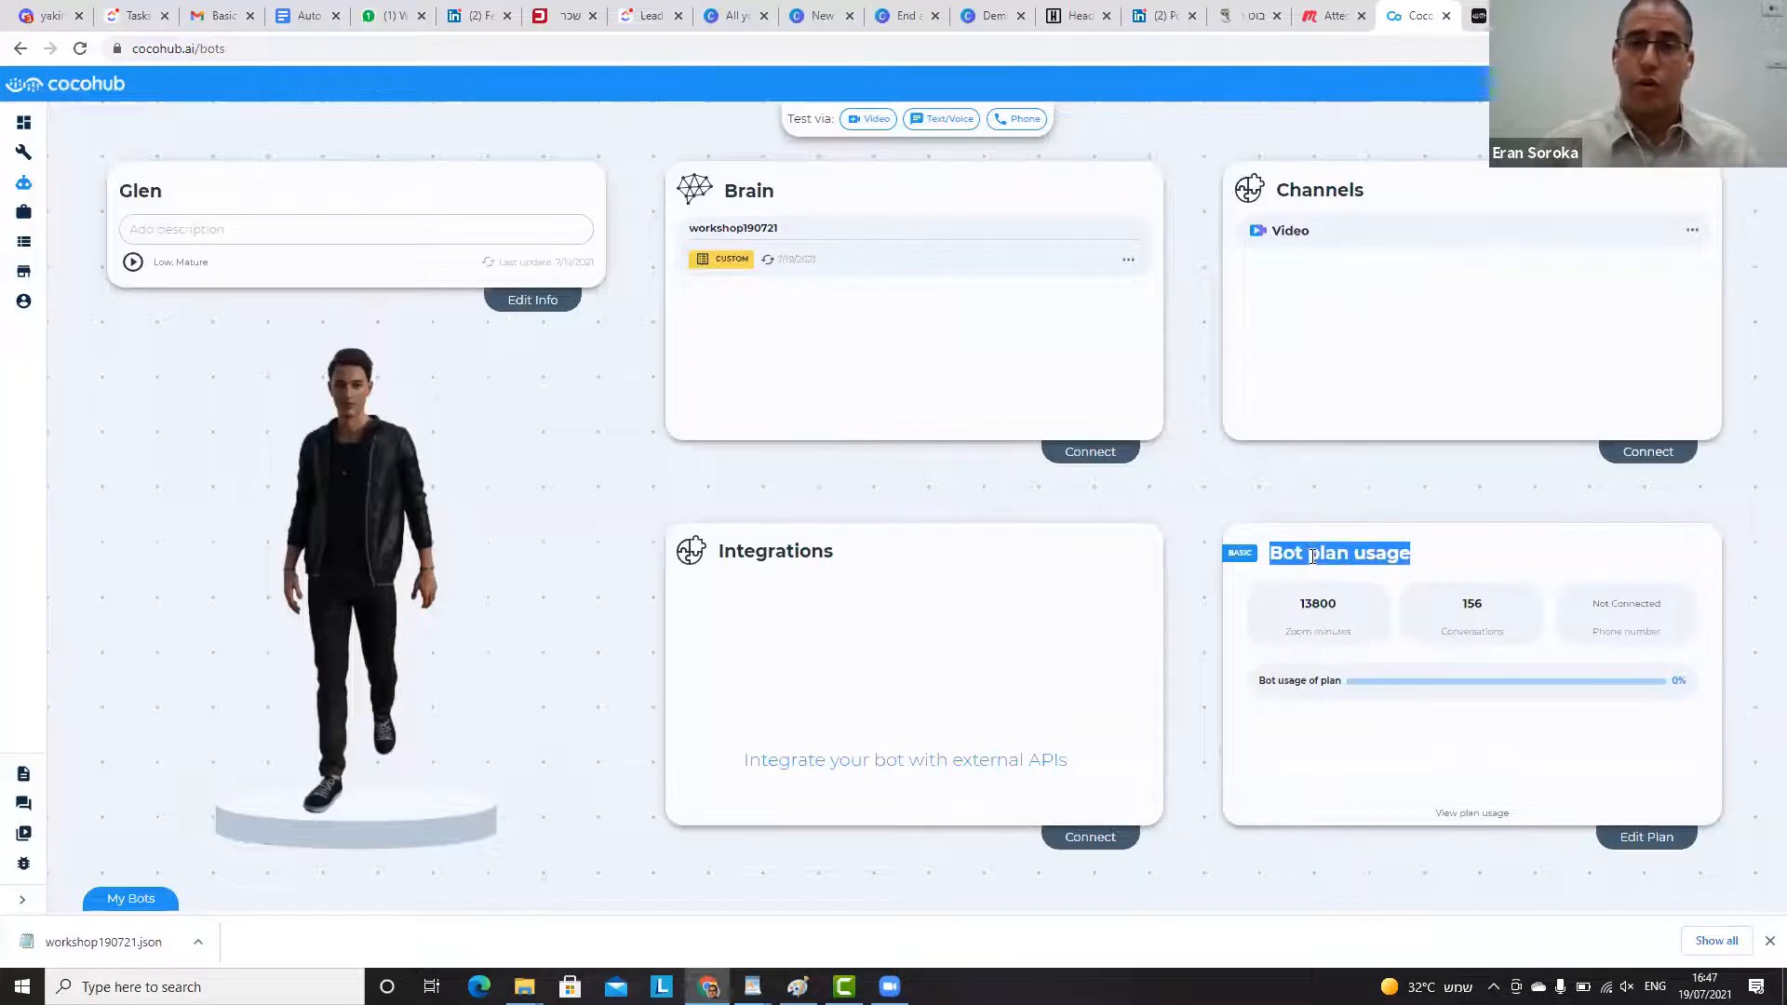
double_click(1318, 606)
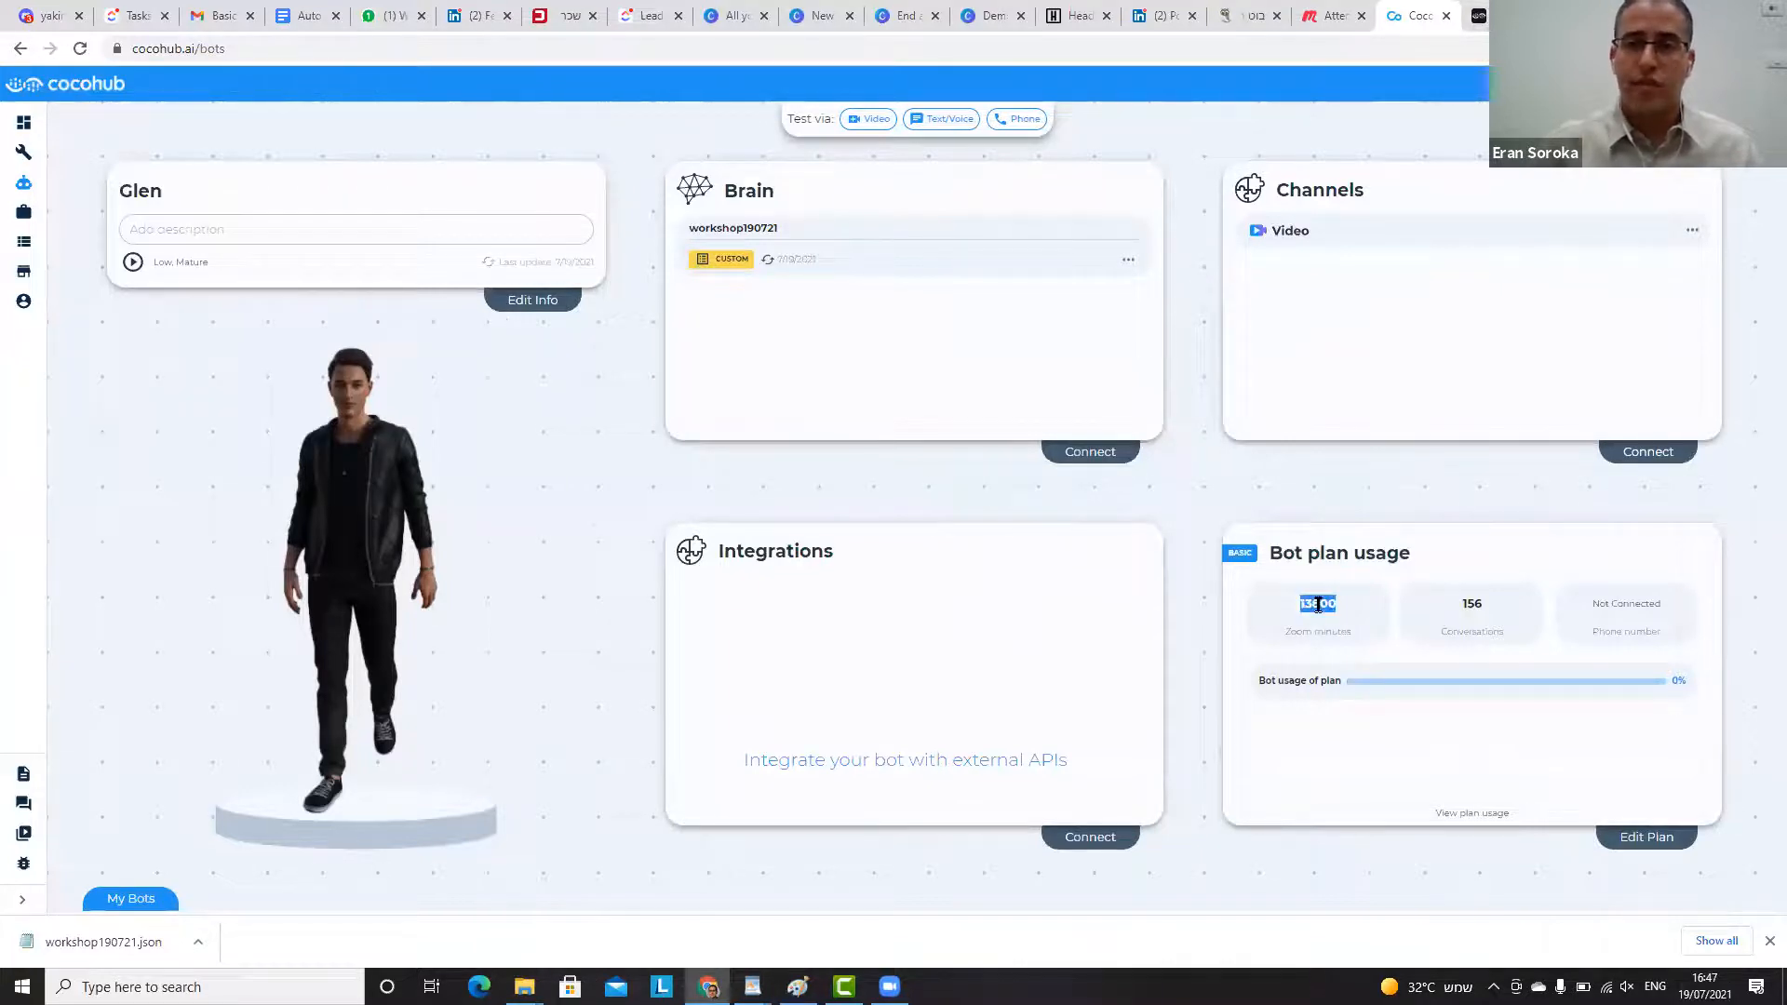
double_click(1472, 605)
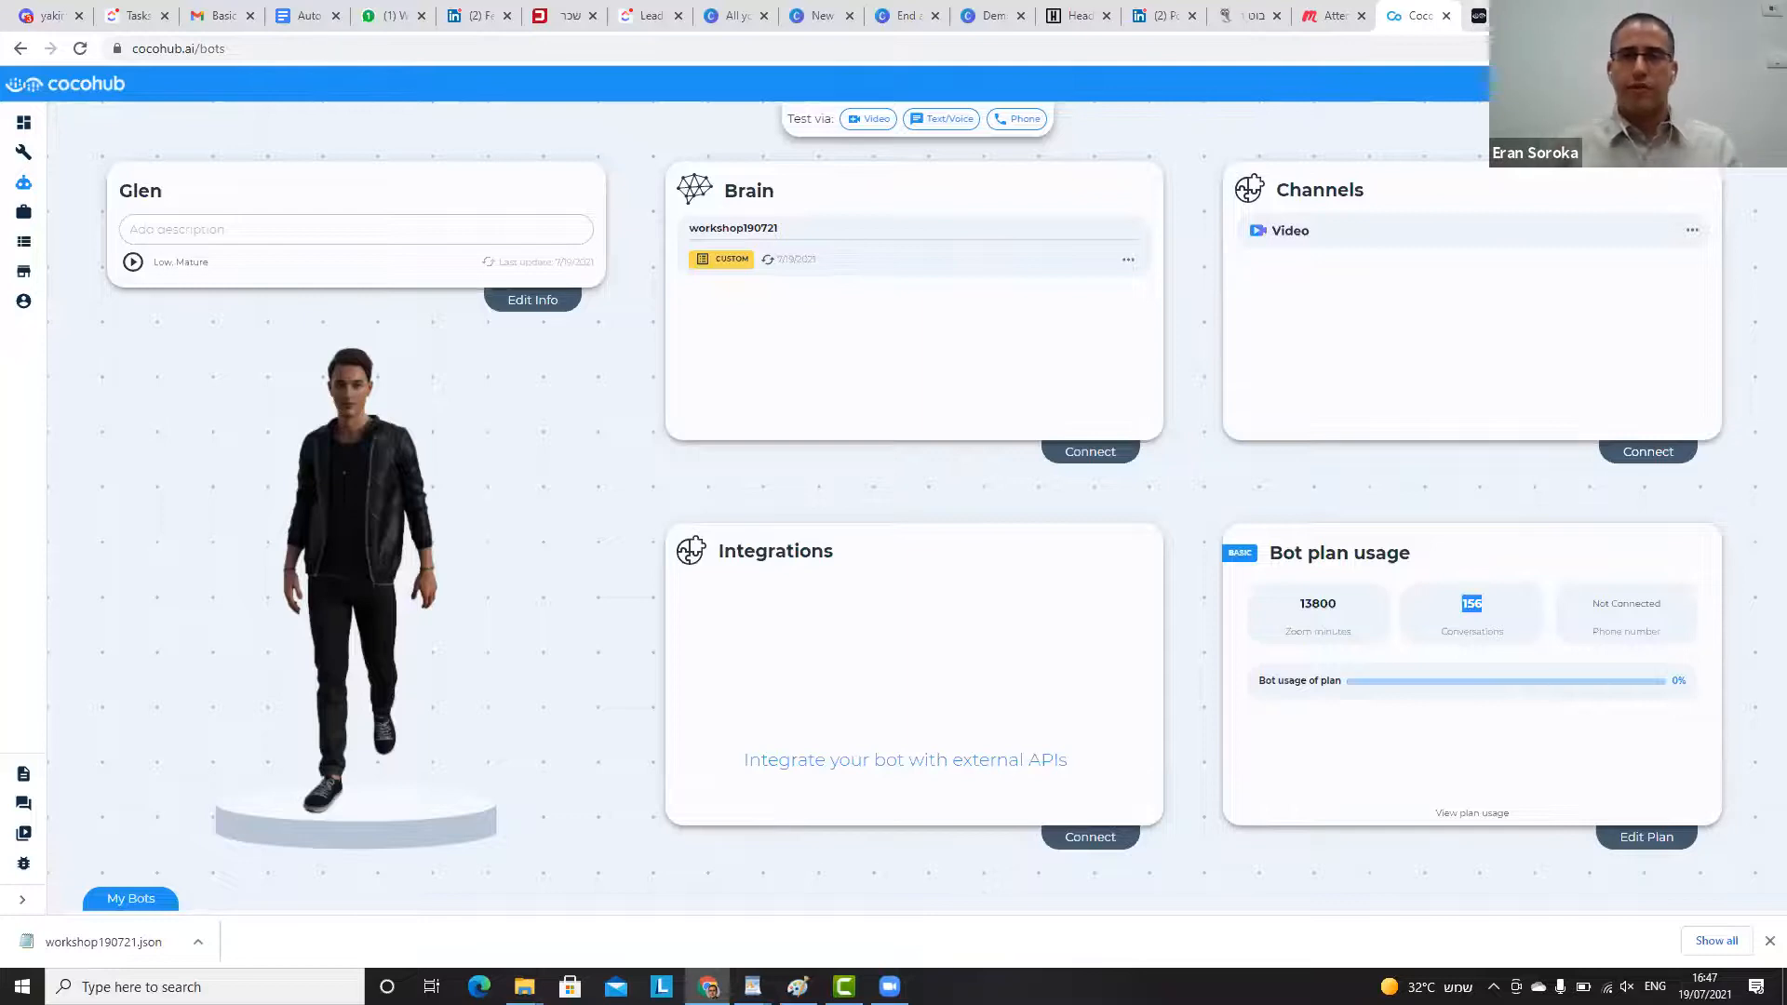
- Switch to the CocoHub pricing page and compare the conversations, video hours and phone hours of the plans
click(1500, 16)
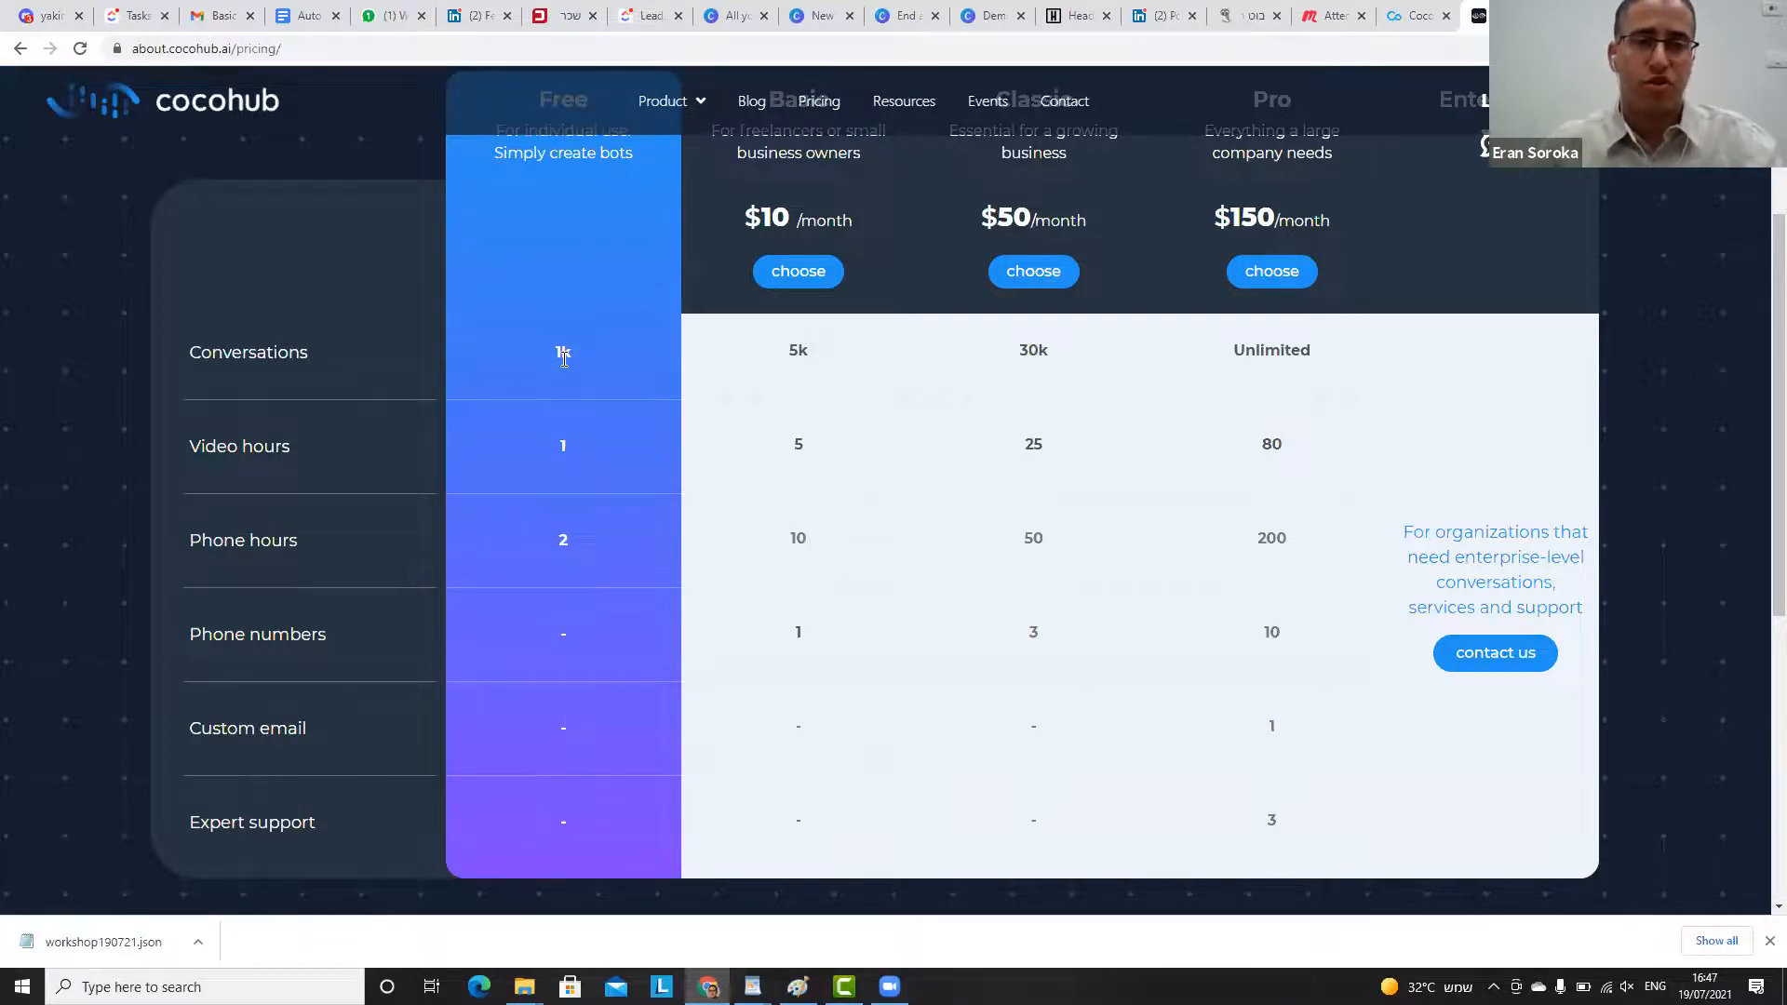
double_click(564, 358)
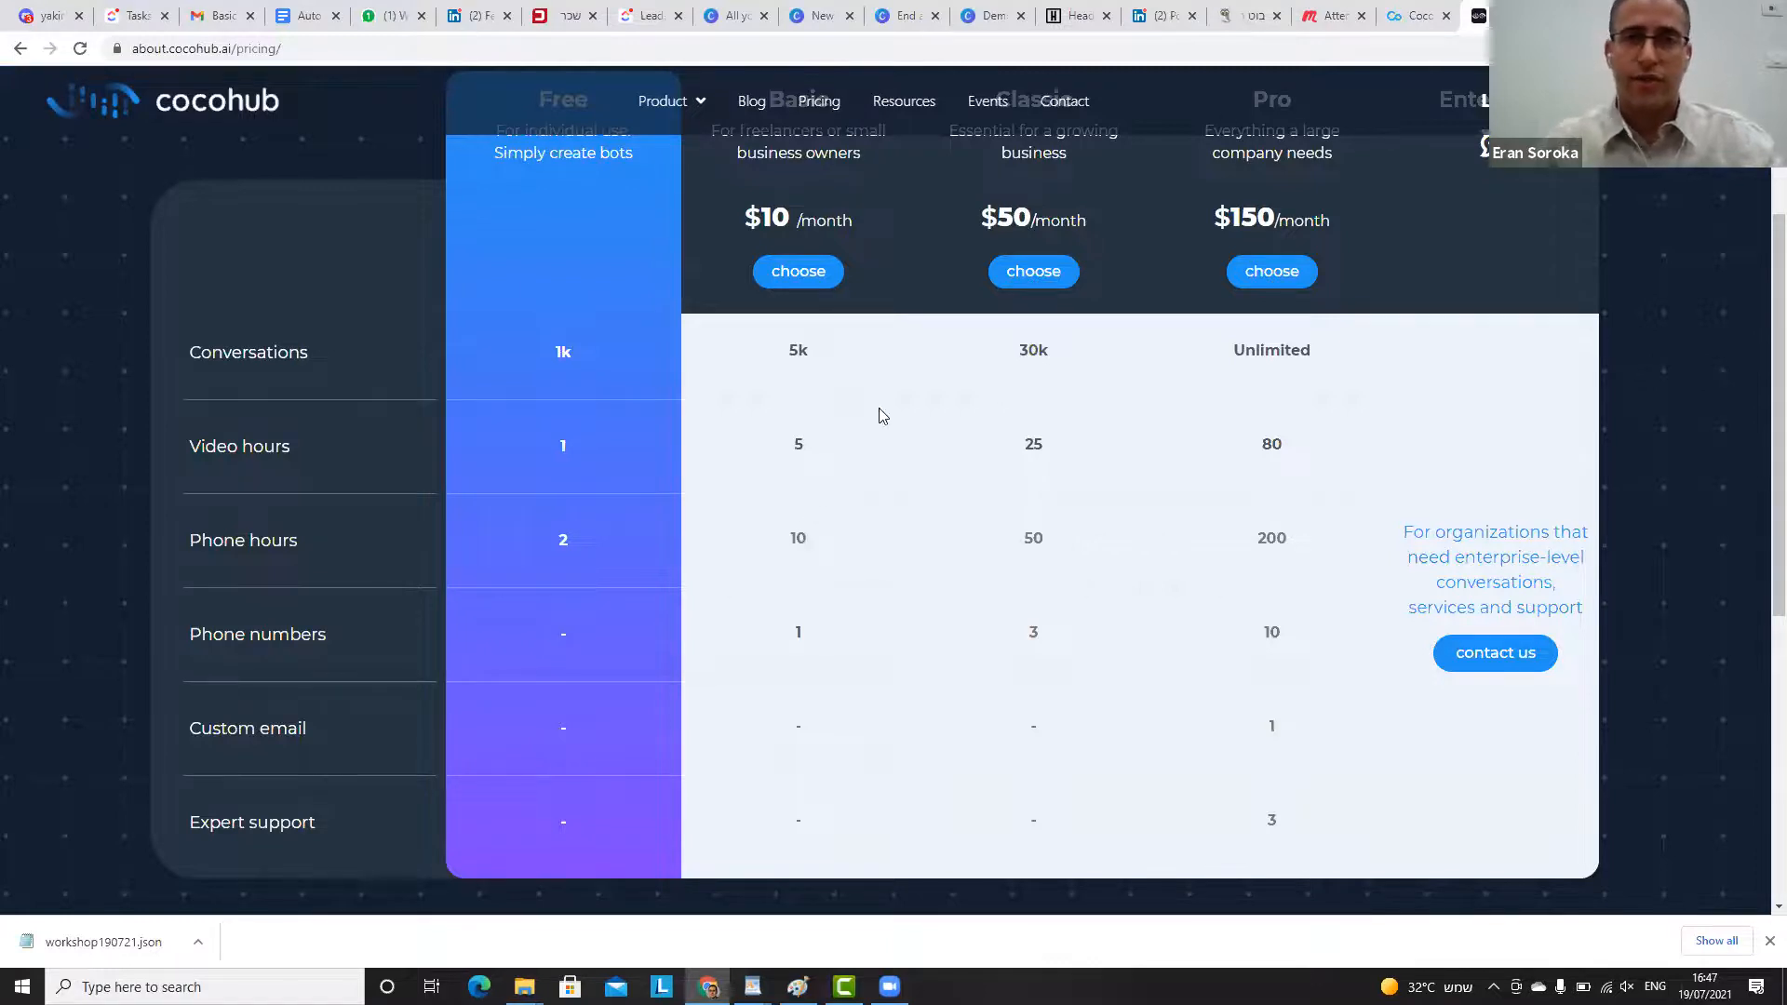
click(796, 48)
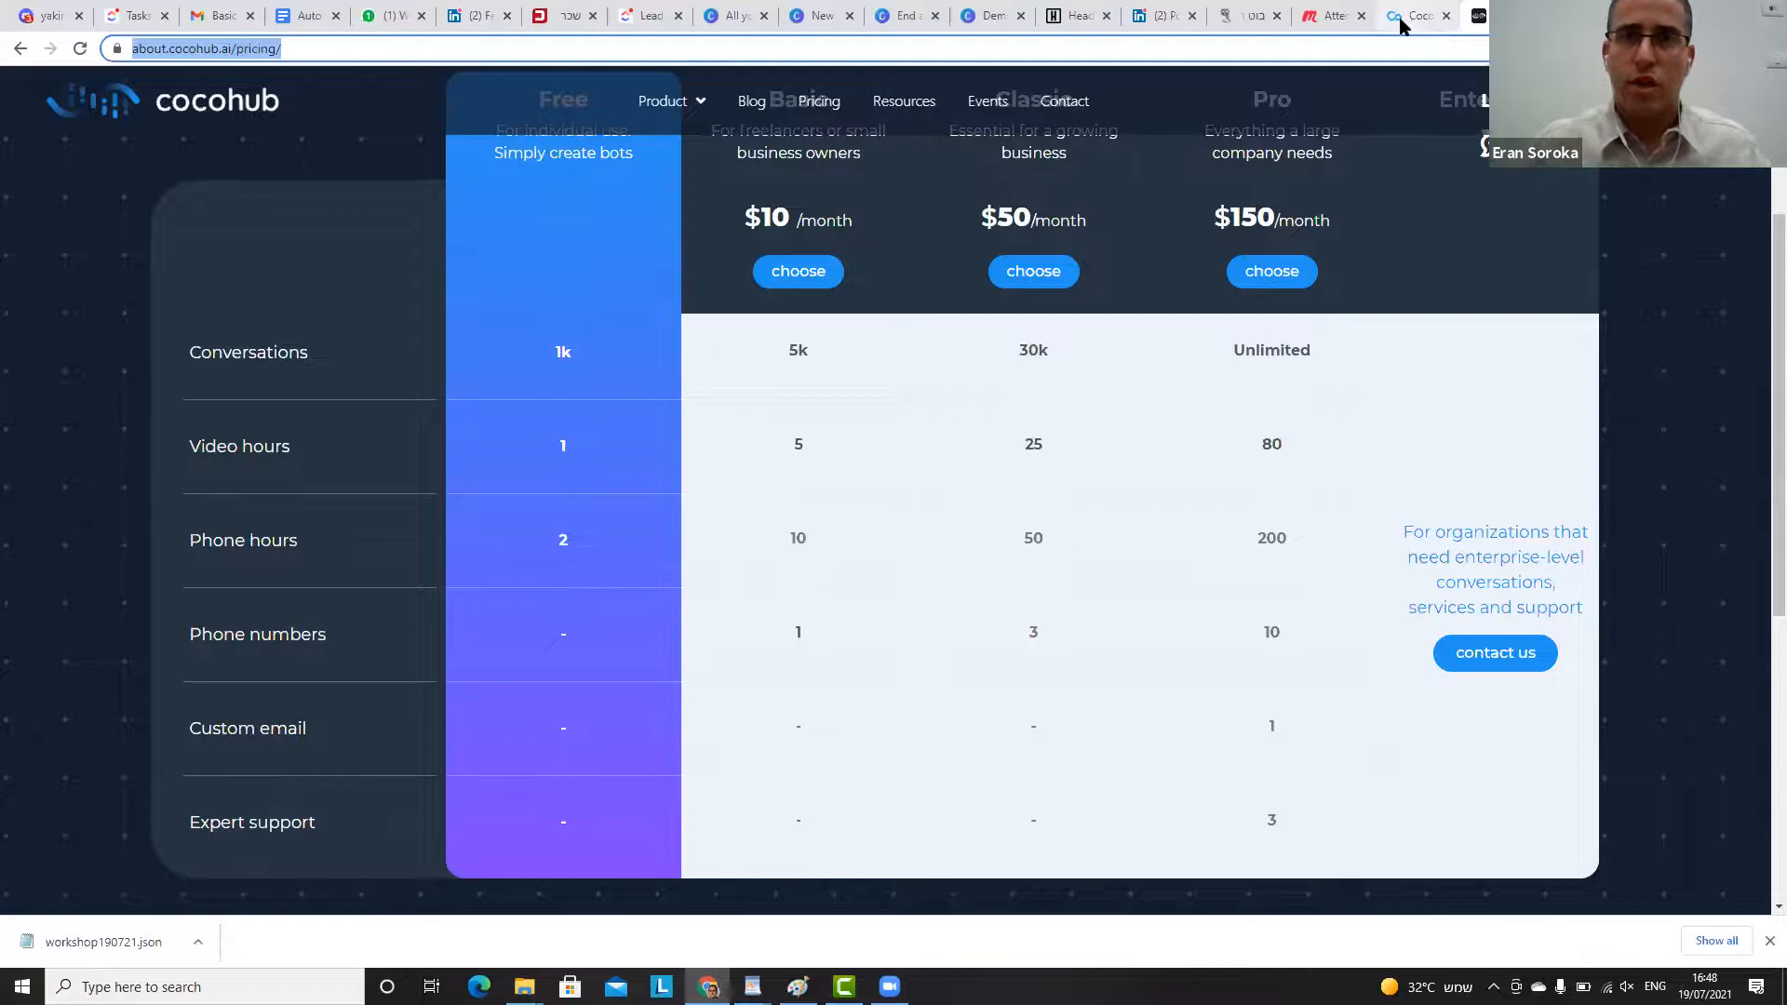
click(913, 151)
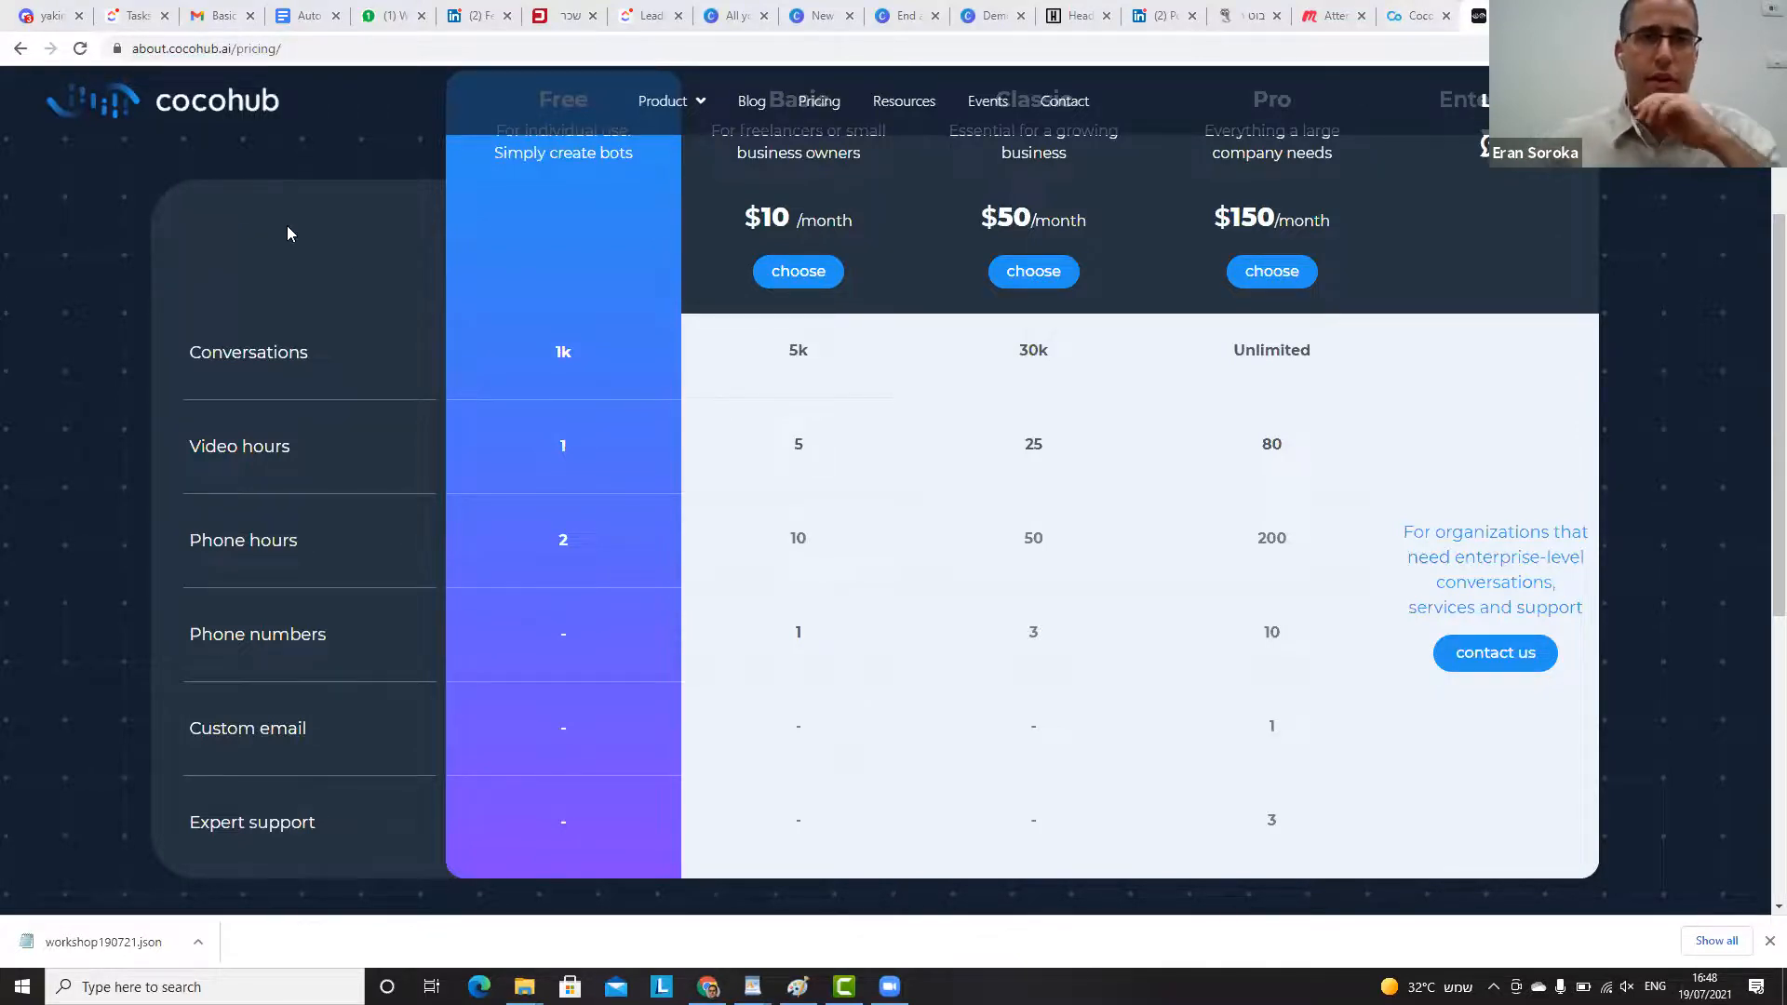
scroll(1251, 366, up, 3)
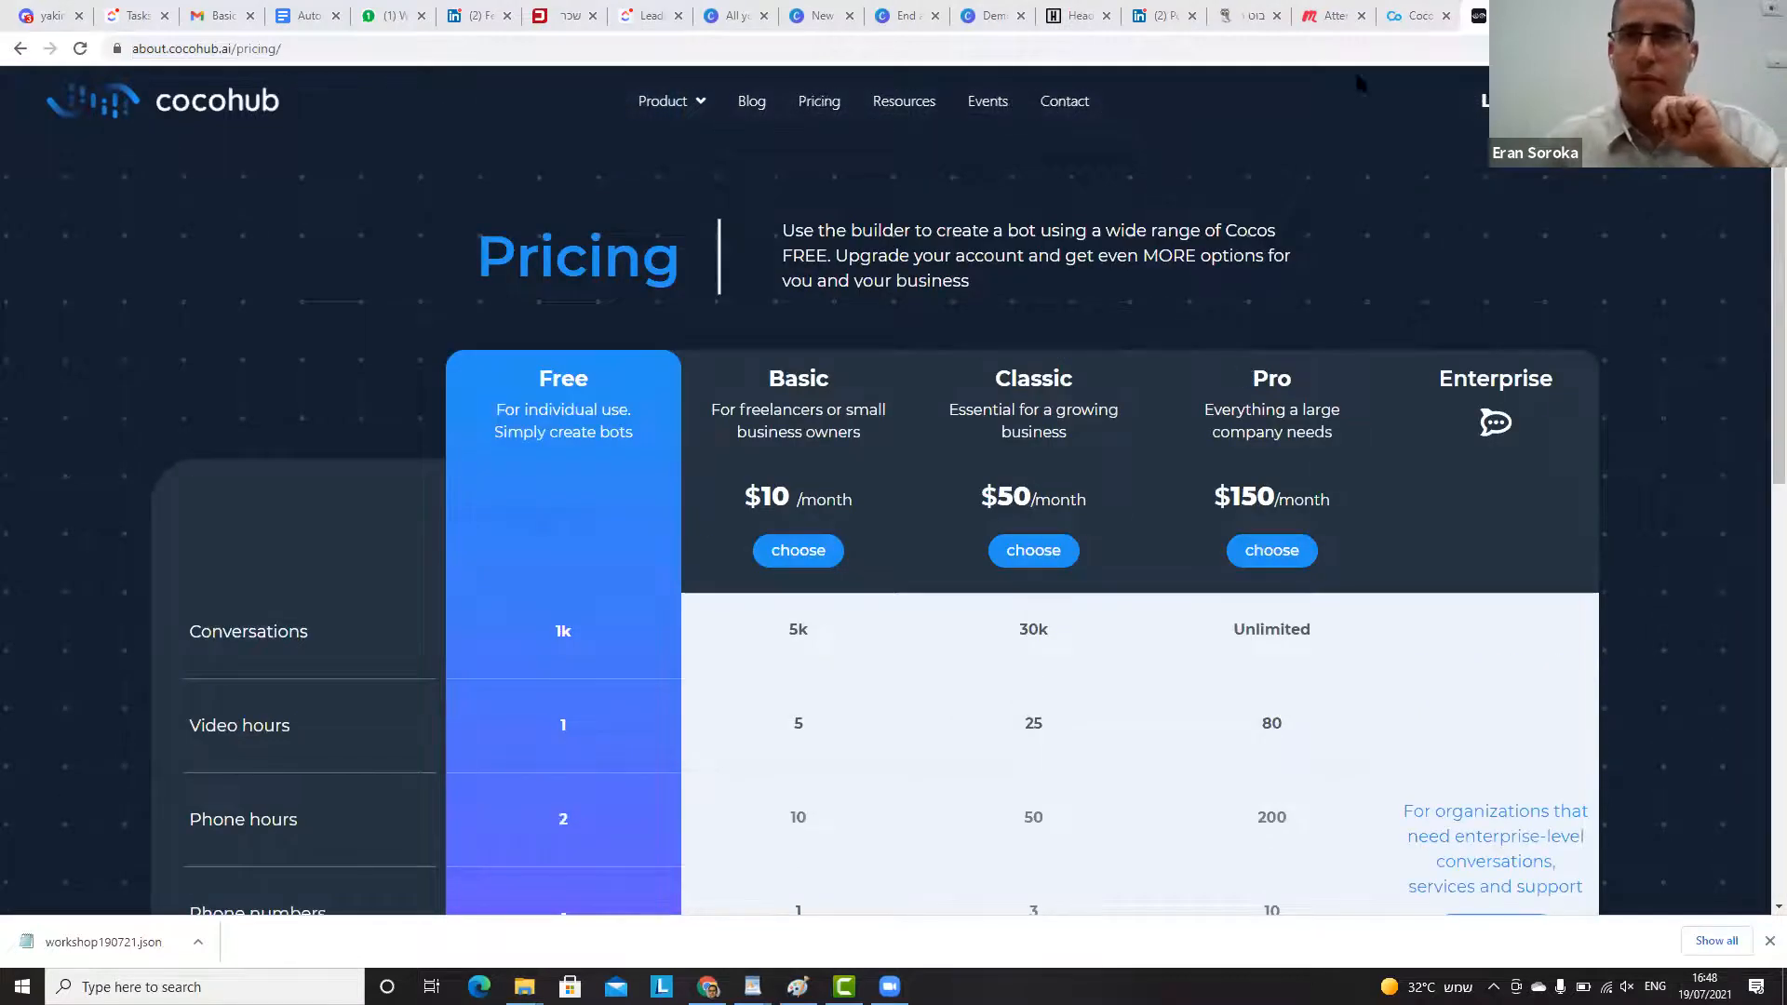